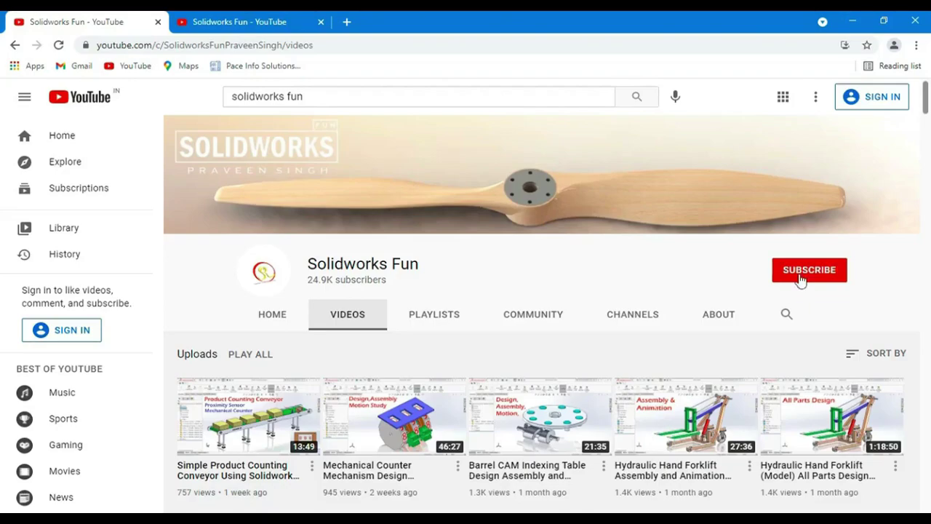
Scroll the Solidworks Fun Videos page, then browse the channel's created playlists grid.
mouse_move(928, 106)
left_mouse_down()
mouse_move(927, 251)
mouse_move(913, 347)
mouse_move(926, 391)
mouse_move(927, 502)
left_mouse_up()
key("ctrl+Tab")
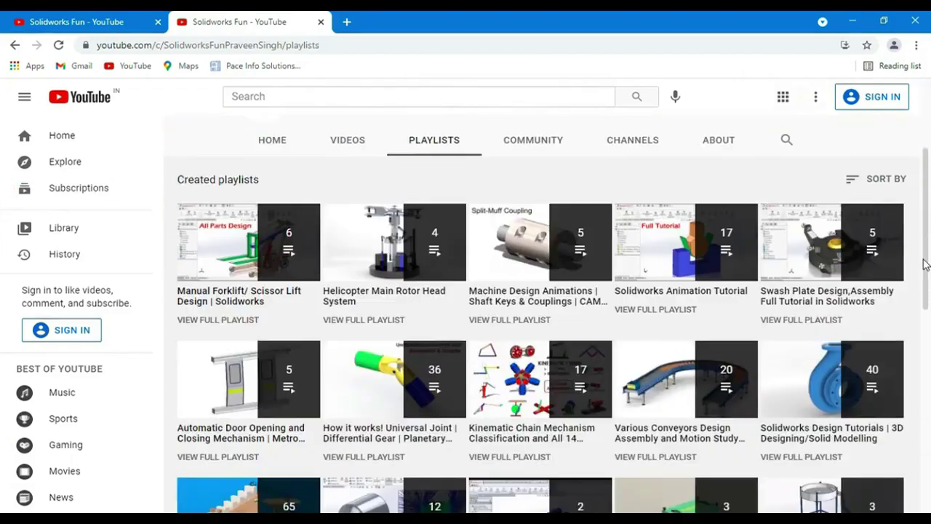
left_click_drag(923, 264, 921, 398)
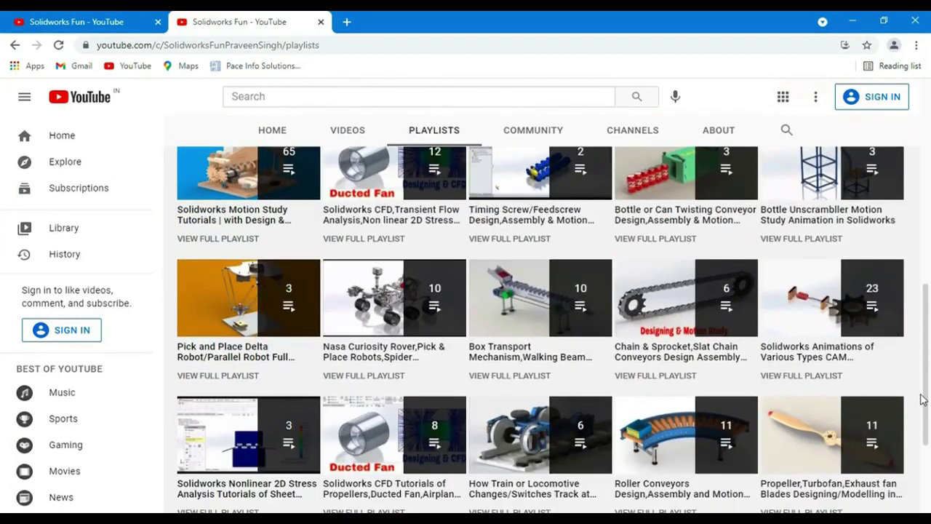
left_click_drag(925, 355, 905, 444)
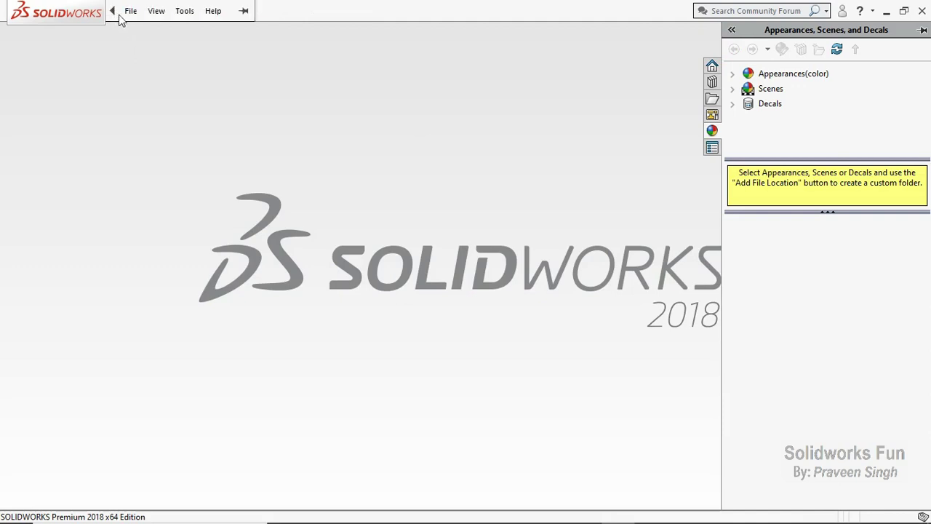
Create a new part and save it as 'Motor with Frame'.
left_click(129, 10)
left_click(155, 32)
left_click(344, 230)
left_click(528, 457)
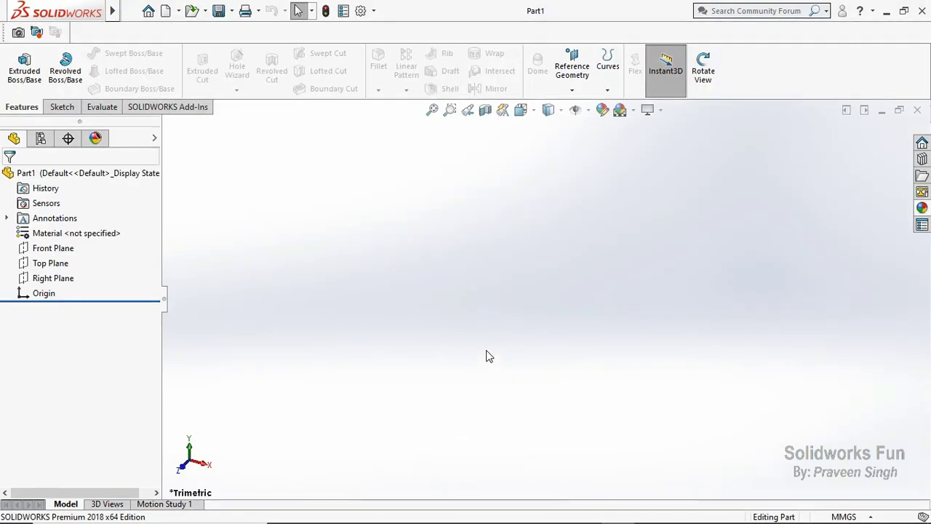
key("ctrl+s")
type("Motor with Frame")
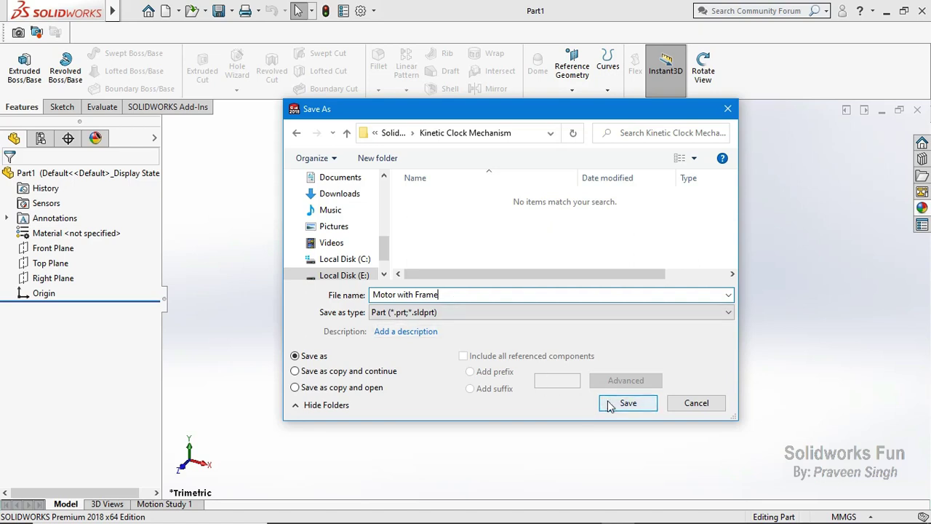
left_click(627, 403)
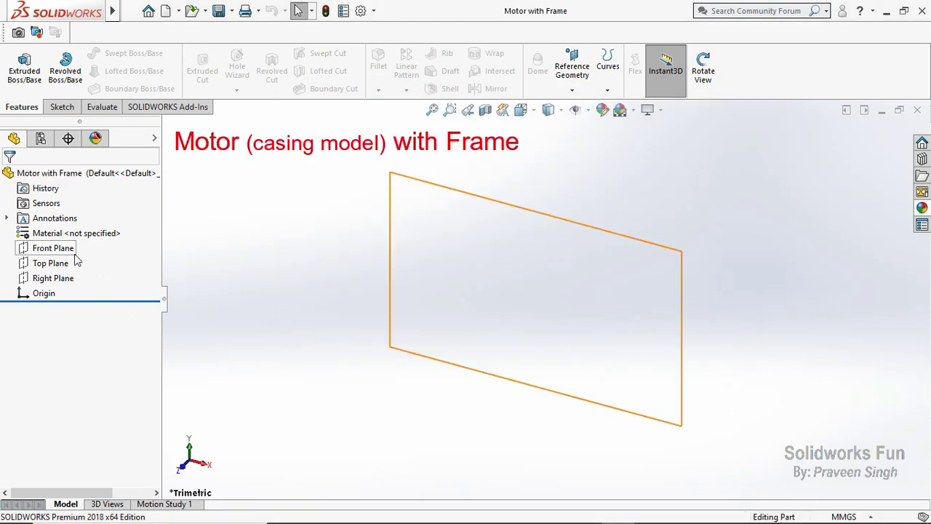
Sketch a circle at the origin on the Front Plane and dimension it Ø65.
left_click(53, 248)
left_click(98, 230)
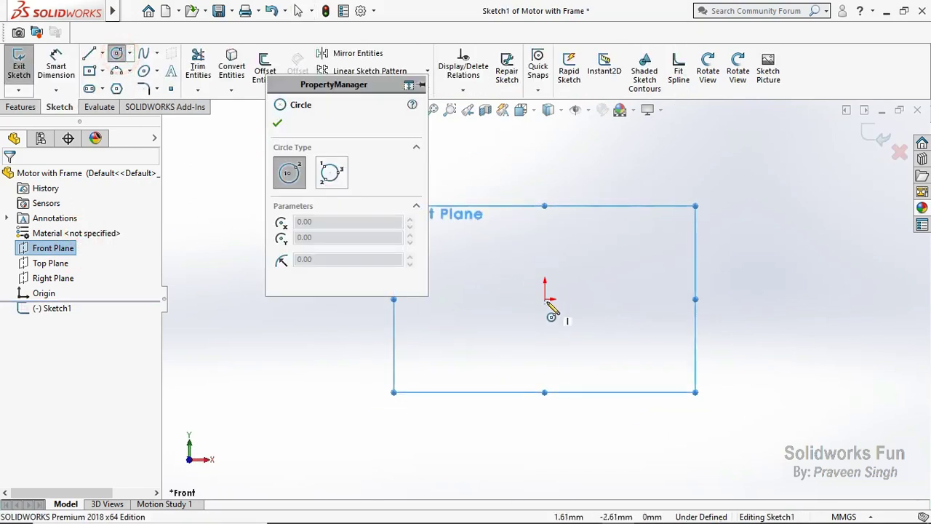
left_click(545, 298)
left_click(520, 322)
left_click(56, 66)
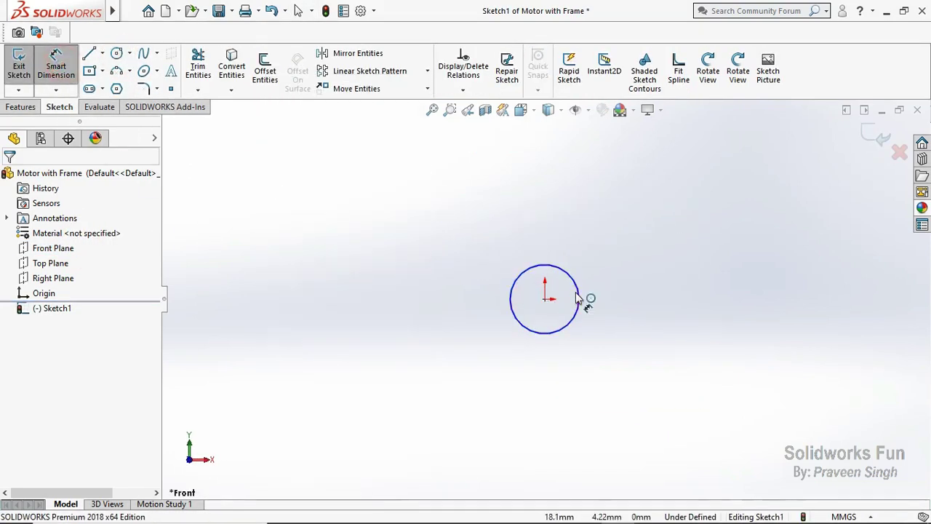
left_click(577, 291)
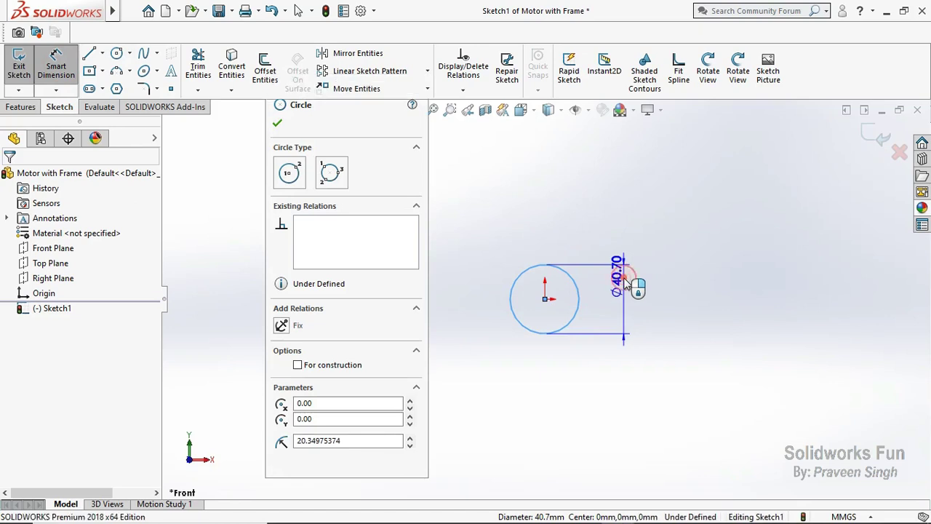
left_click(625, 283)
type("65")
left_click(550, 281)
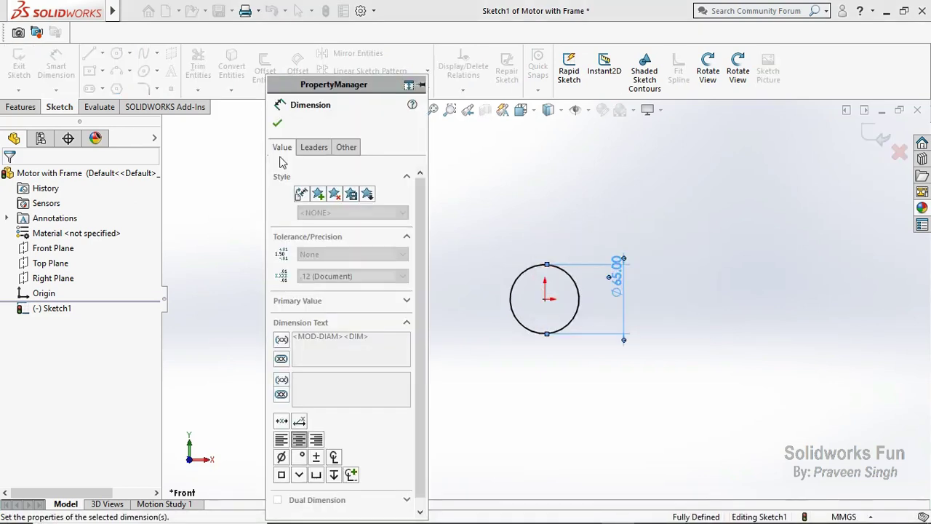
left_click(277, 123)
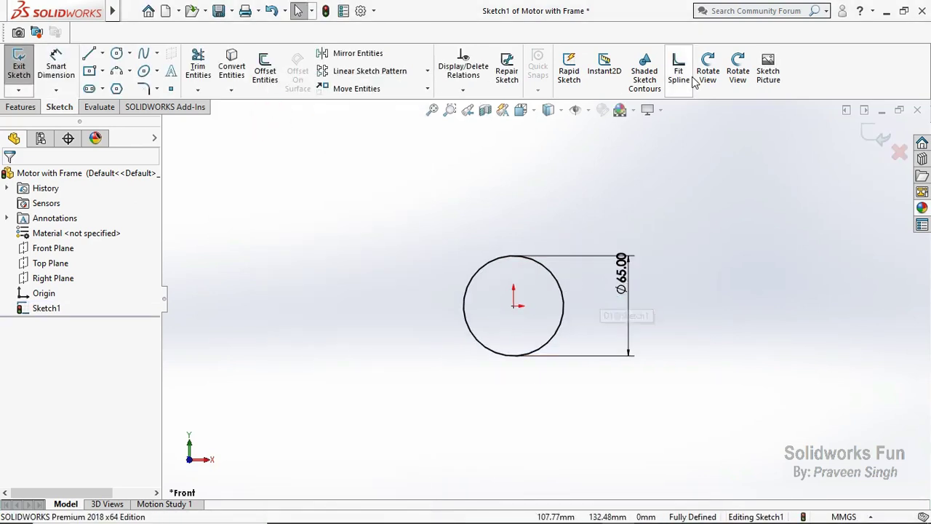
Extrude the Ø65 circle 60 mm into a solid cylinder.
left_click(20, 107)
left_click(24, 69)
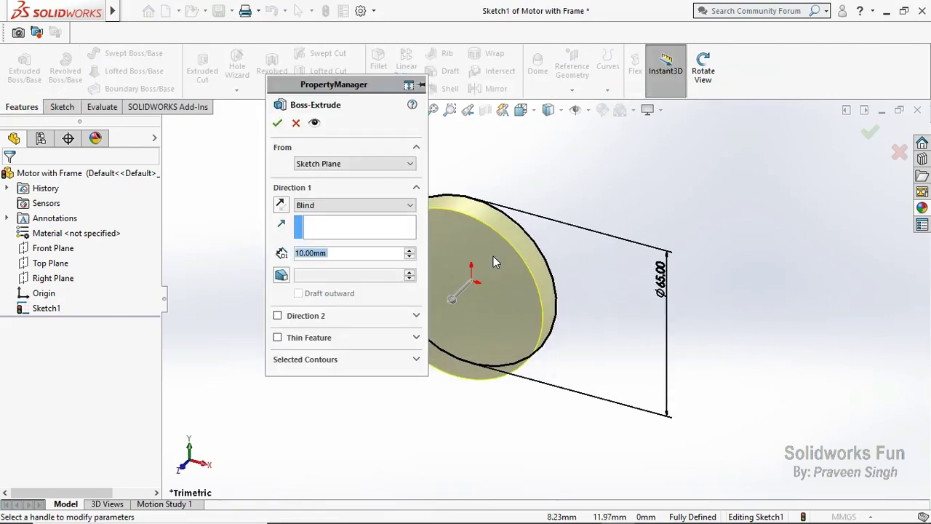
type("60")
key("Return")
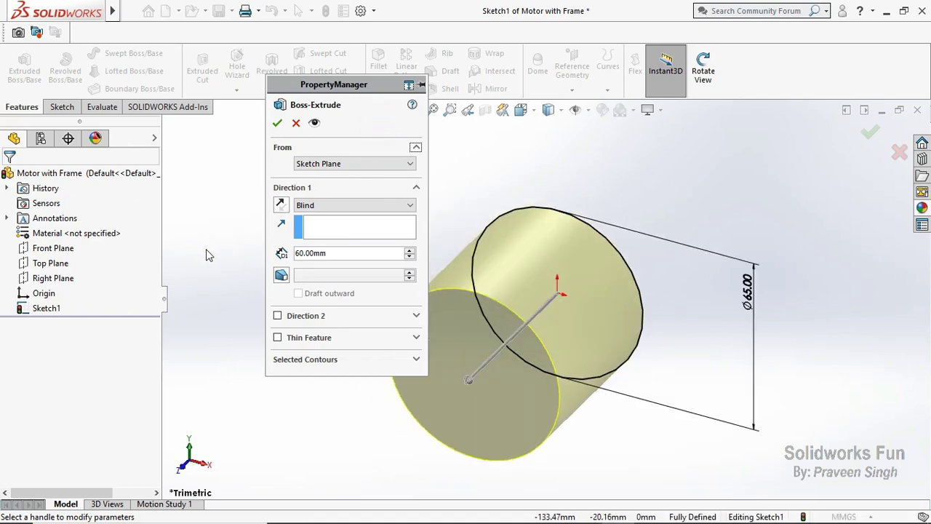
left_click(277, 123)
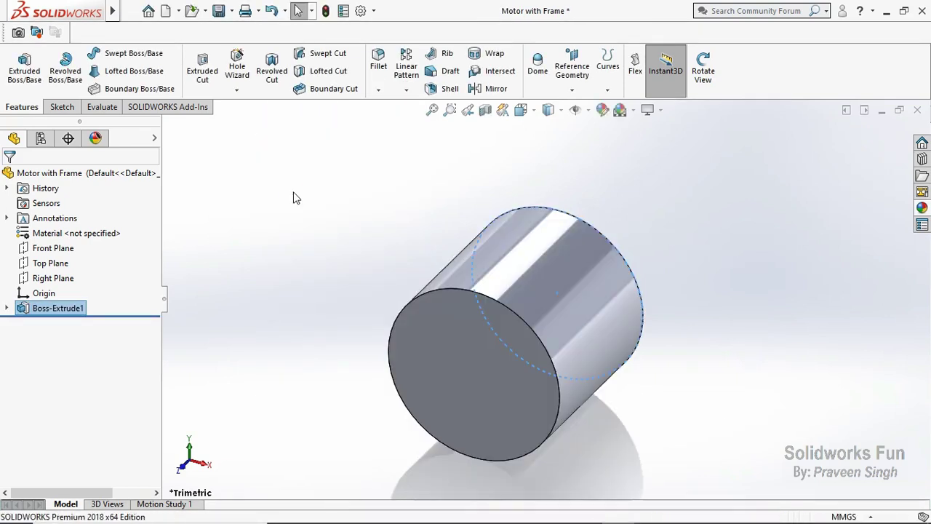
Chamfer the cylinder's front circular edge by 1.5 mm.
left_click(378, 90)
left_click(388, 118)
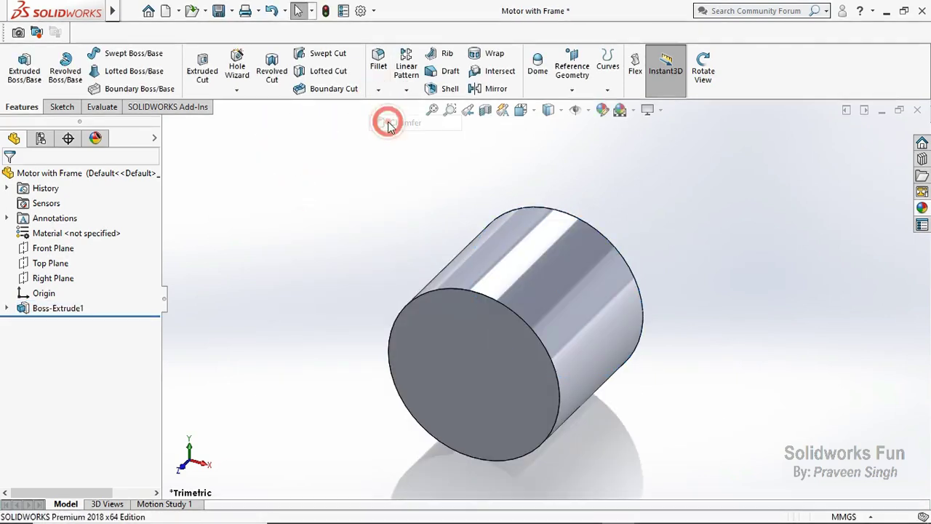
type("1")
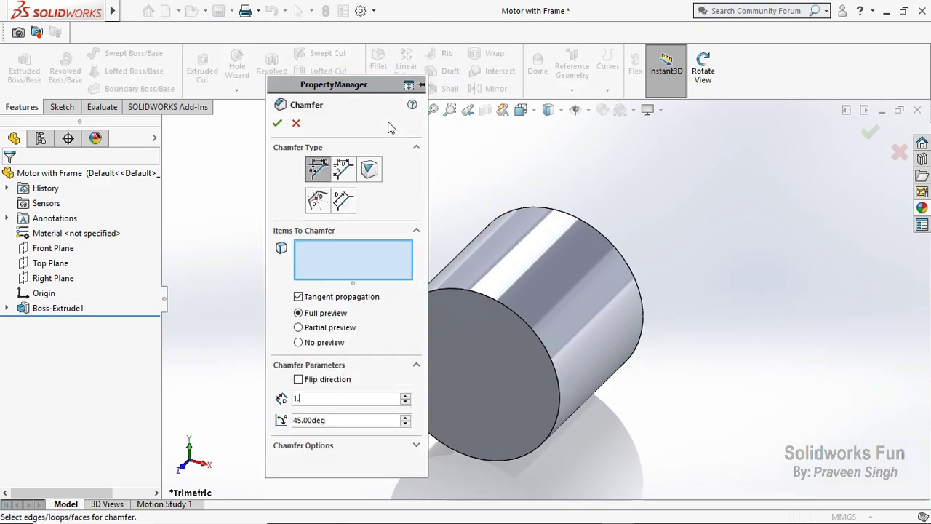
type(".5")
key("Return")
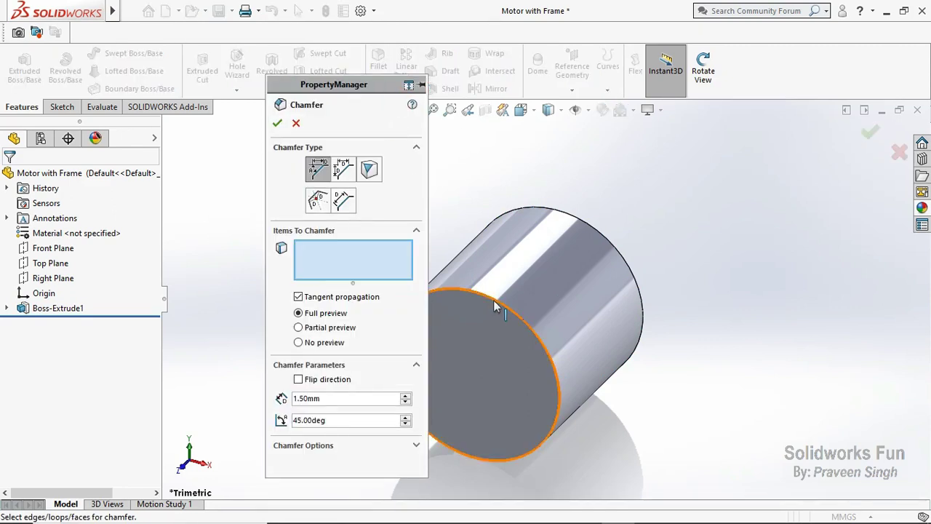
left_click(494, 306)
left_click(279, 123)
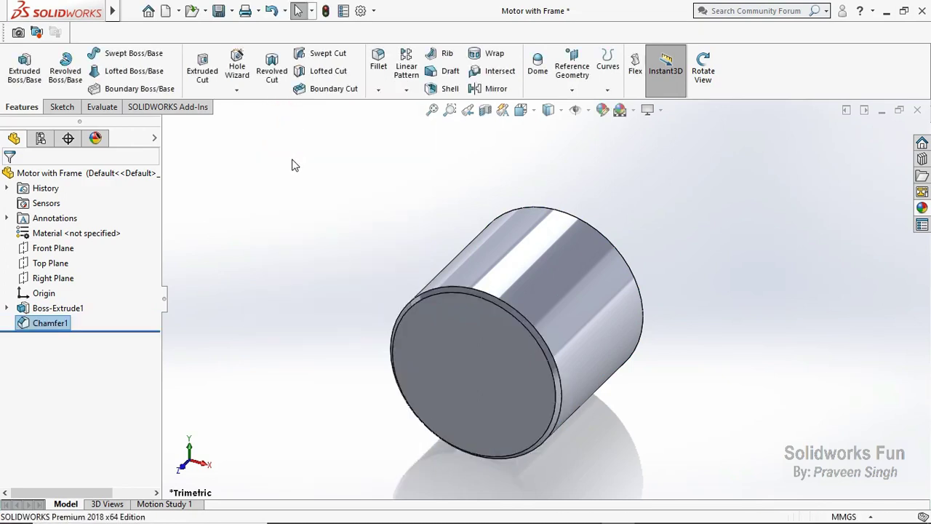
Round the cylinder's back circular edge with a 1 mm fillet.
left_click(379, 88)
left_click(382, 107)
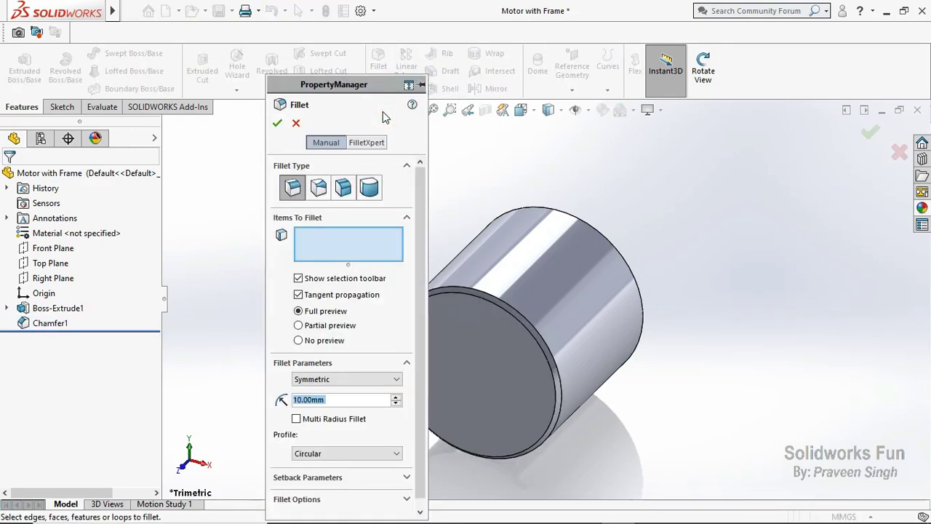
type("1")
left_click(383, 112)
left_click(549, 209)
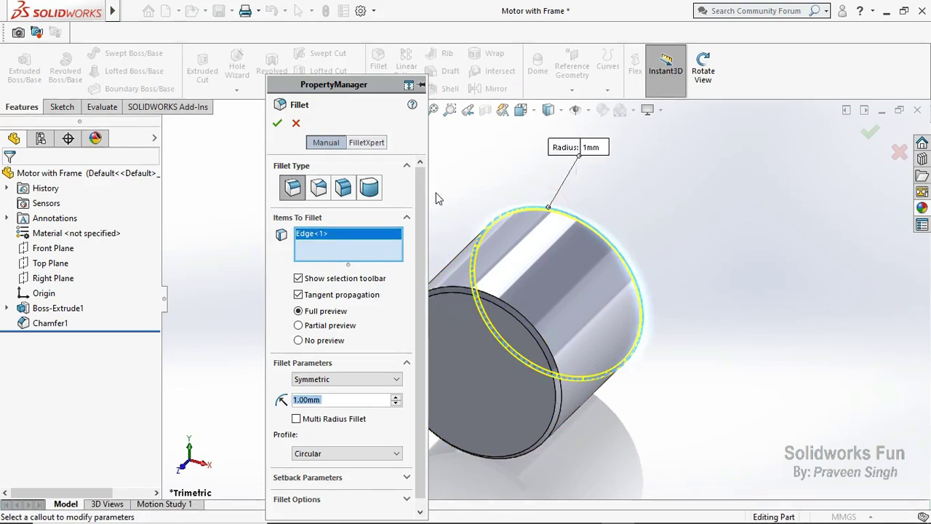
left_click(278, 125)
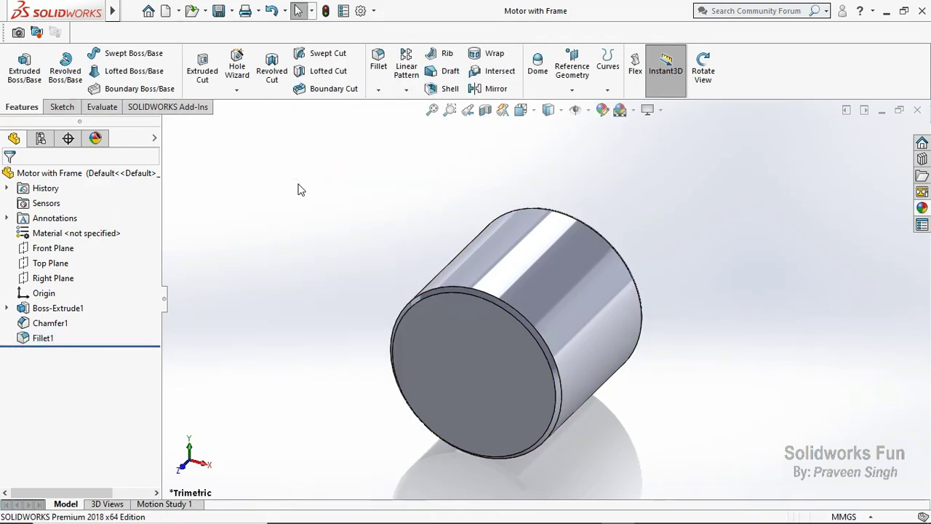
Sketch a Ø18 circle centred on the cylinder's front end face.
left_click(464, 384)
left_click(511, 310)
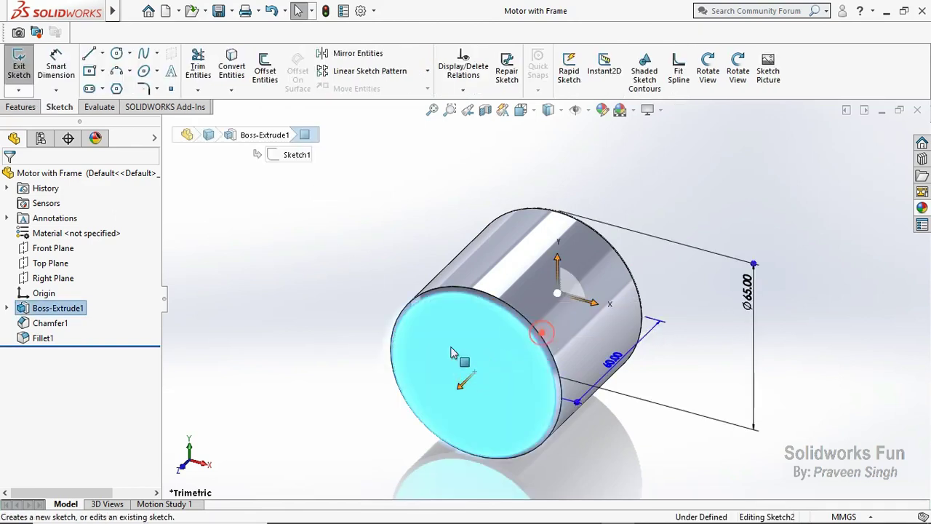
left_click(116, 53)
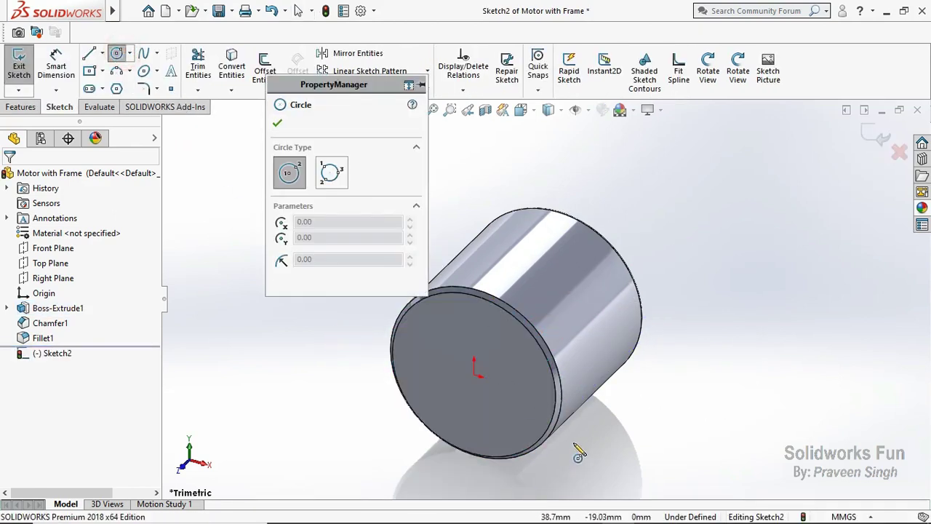
left_click(475, 375)
left_click(486, 393)
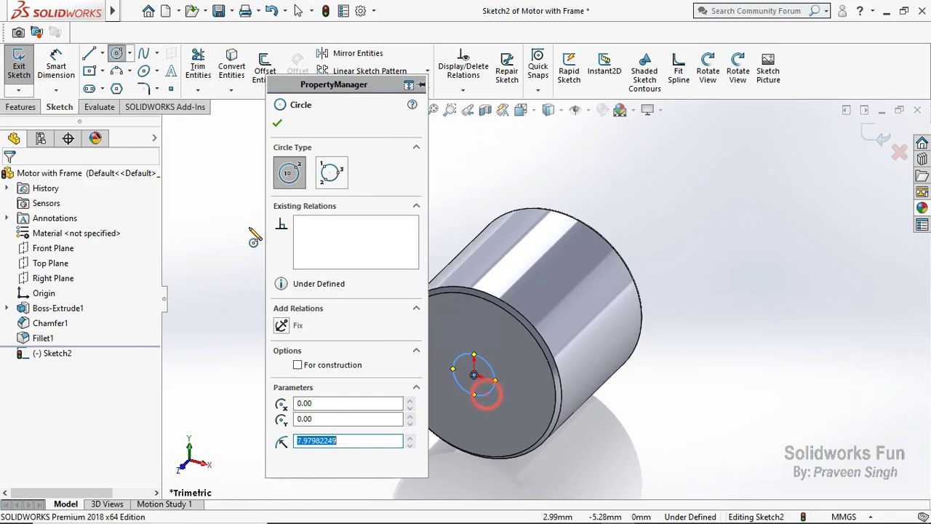
left_click(56, 66)
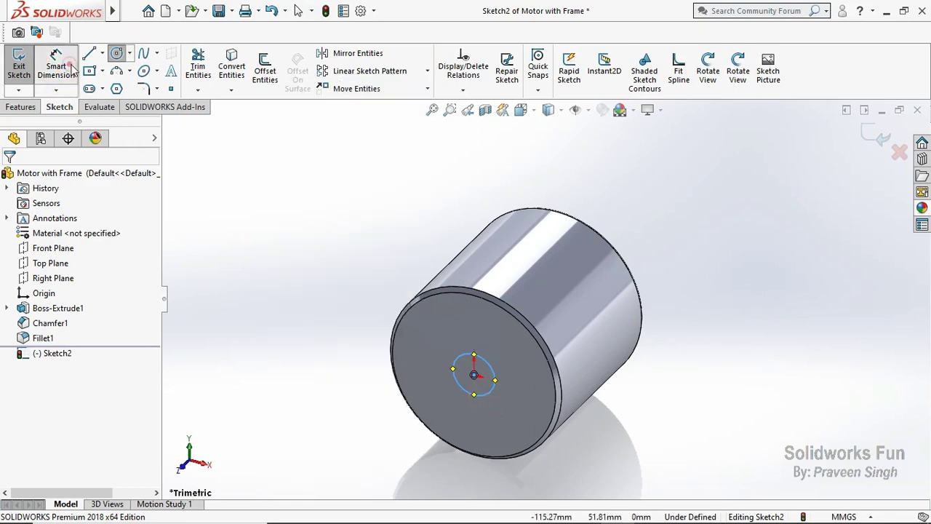
left_click(471, 355)
left_click(597, 324)
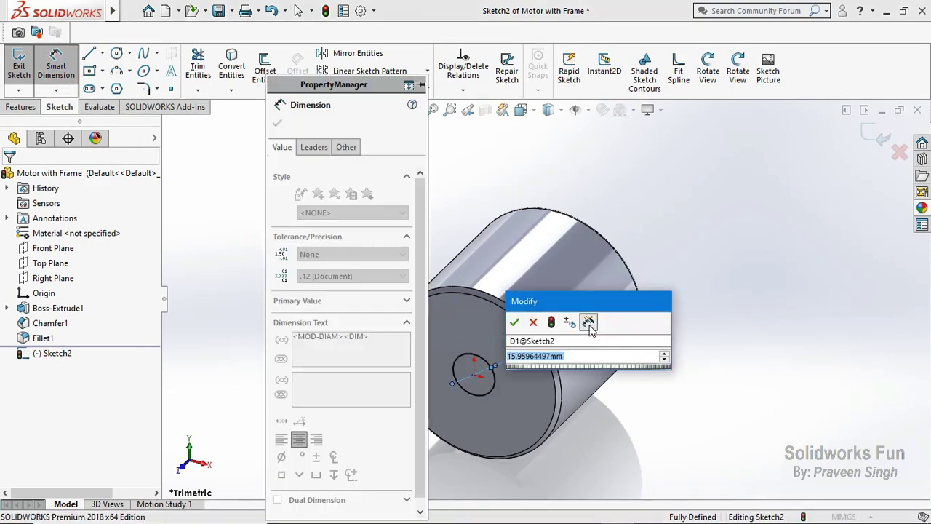
type("18")
left_click(515, 322)
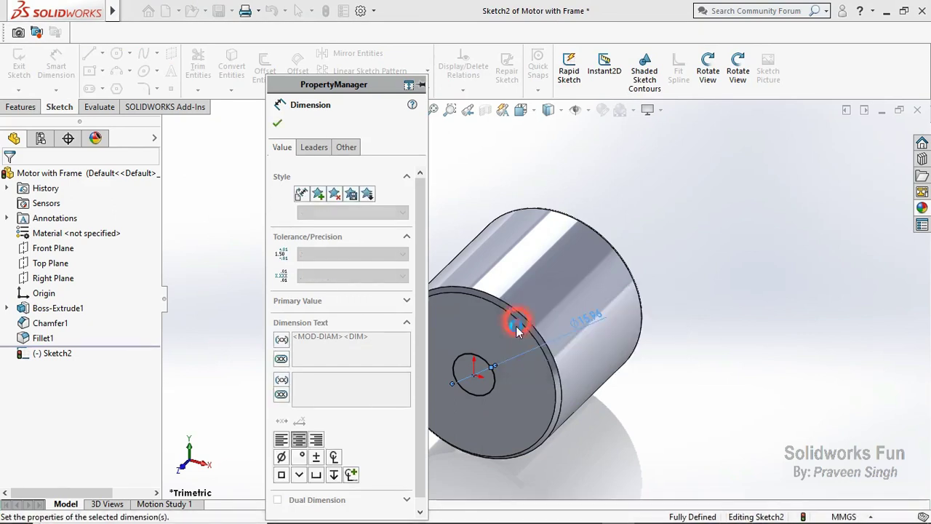
left_click(277, 124)
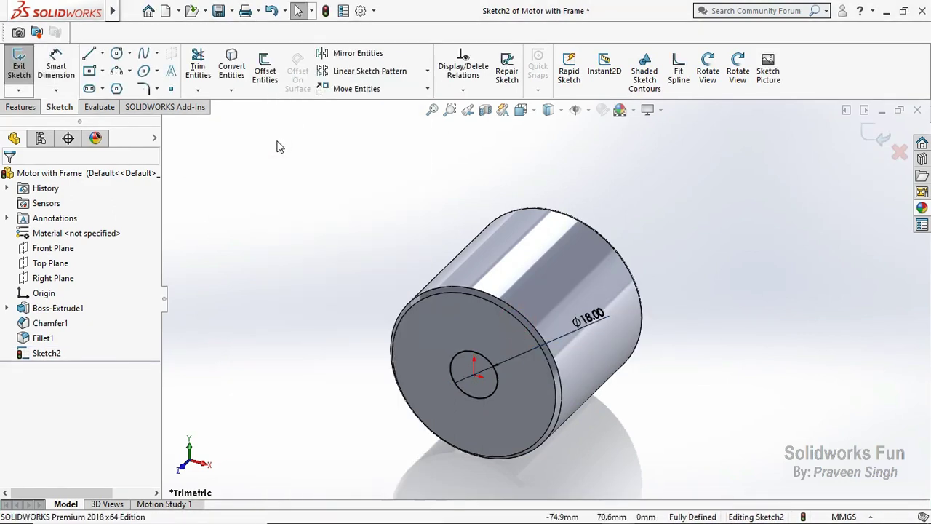
Cut the Ø18 circle 4 mm deep as a blind extruded cut.
left_click(27, 109)
left_click(202, 69)
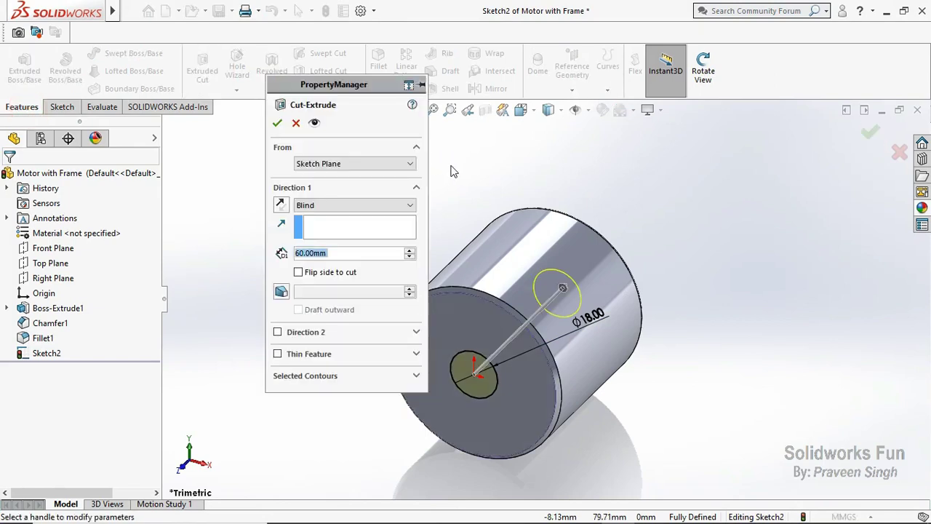
type("4")
left_click(365, 118)
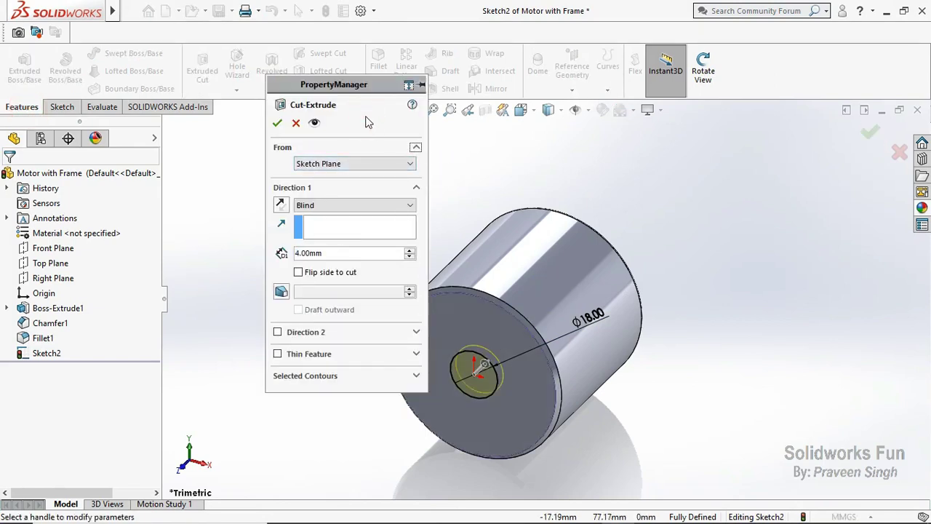
left_click(277, 123)
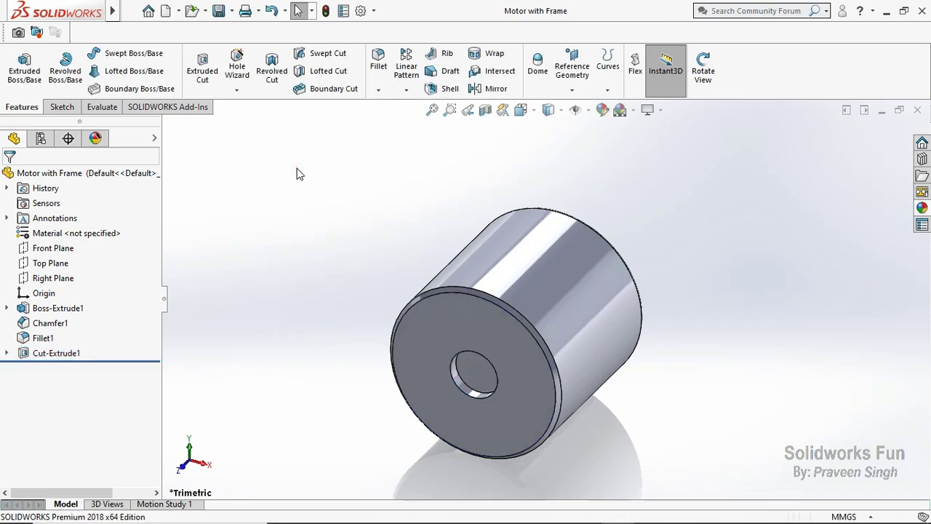
Start a sketch on the front face, viewed normal, with an angled and a vertical centerline.
left_click(449, 318)
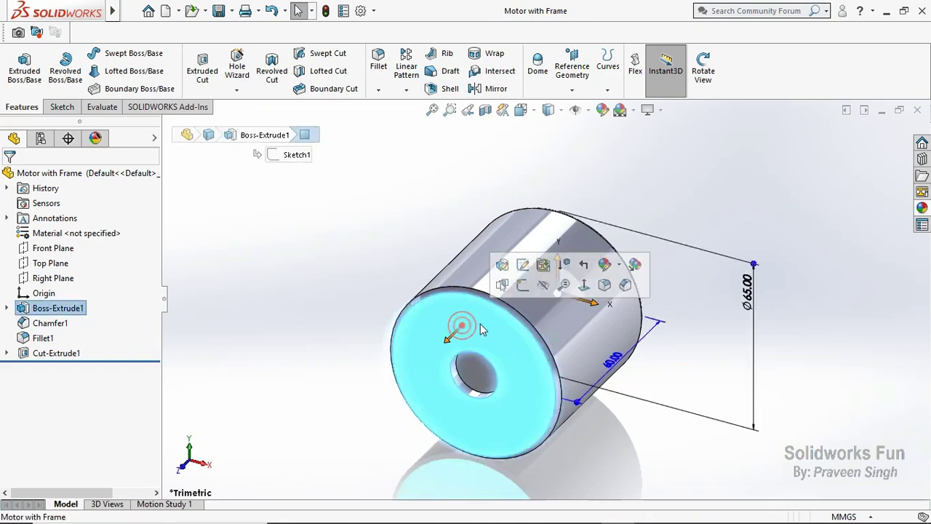
left_click(528, 283)
left_click(188, 466)
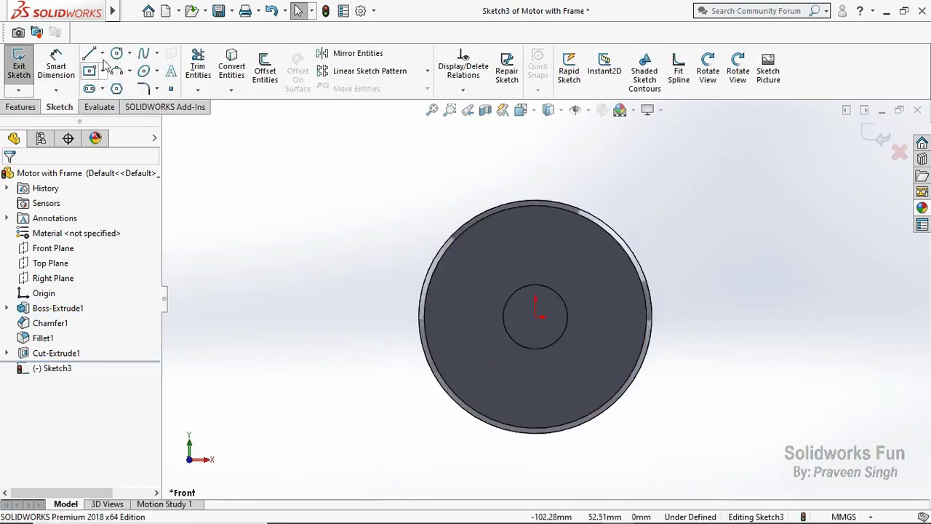
left_click(130, 53)
left_click(101, 53)
left_click(121, 86)
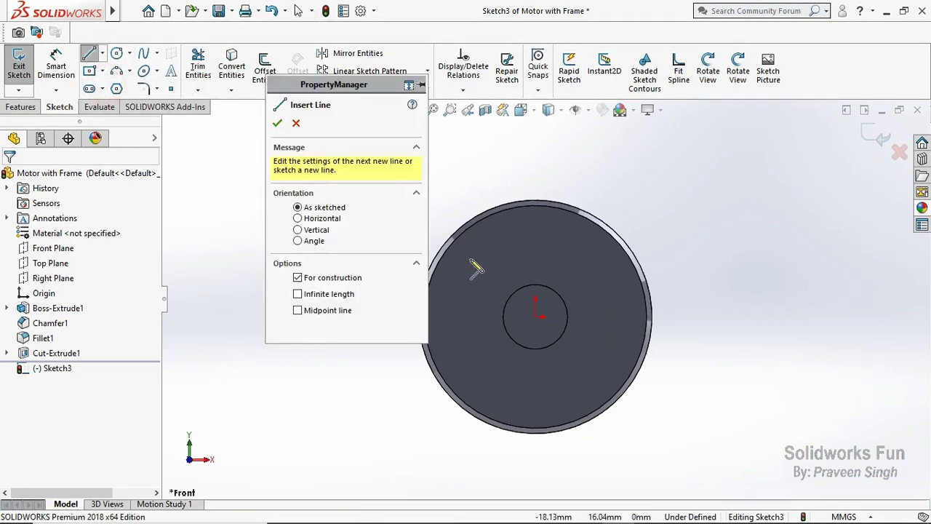
left_click(472, 260)
left_click(536, 315)
left_click(536, 226)
key("Escape")
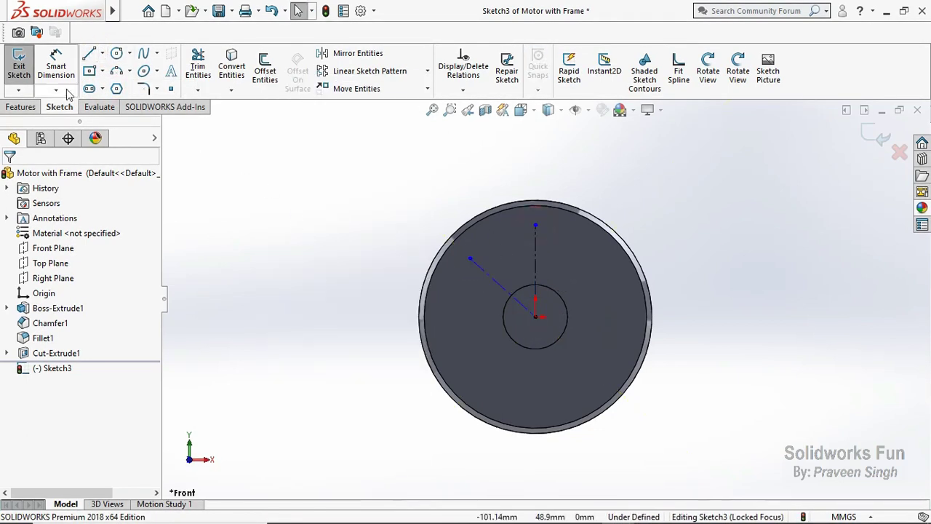
Dimension a 45° angle between the angled and vertical centerlines.
left_click(56, 65)
left_click(507, 290)
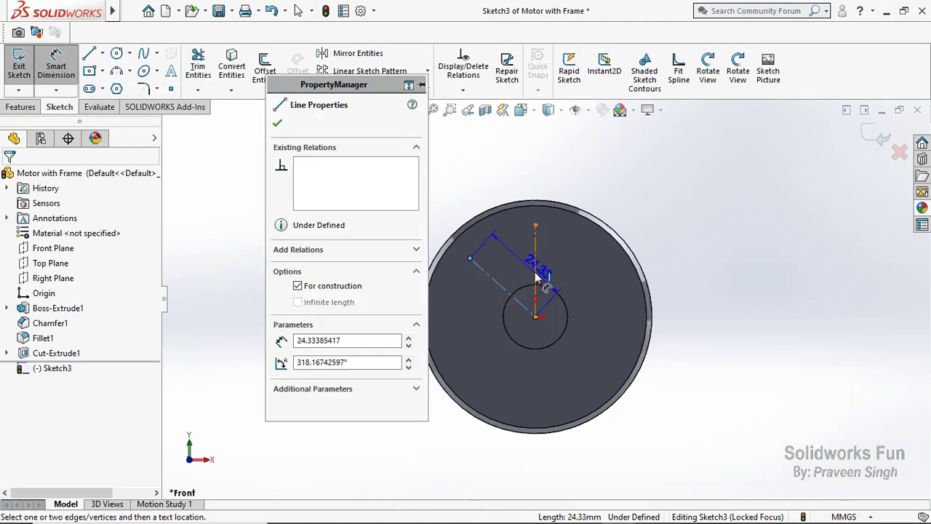
key("Escape")
left_click(502, 289)
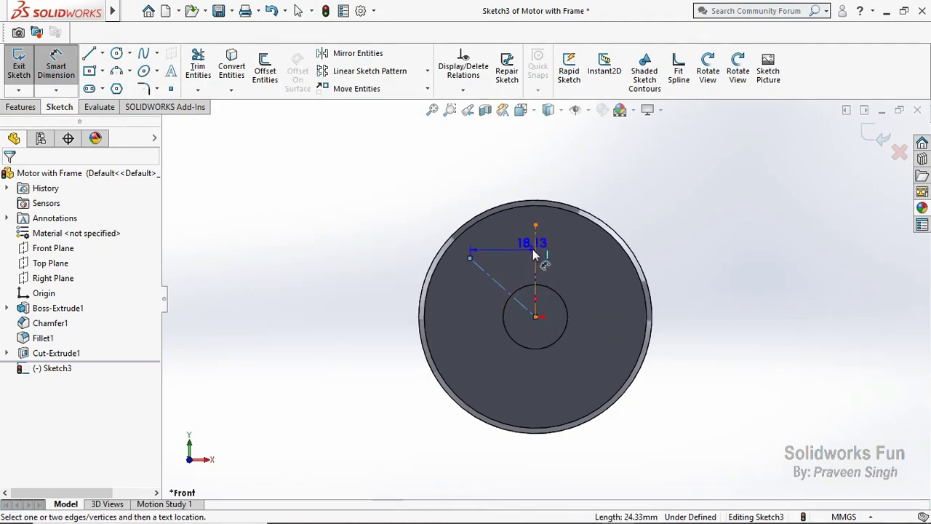
left_click(536, 251)
left_click(518, 262)
left_click(443, 258)
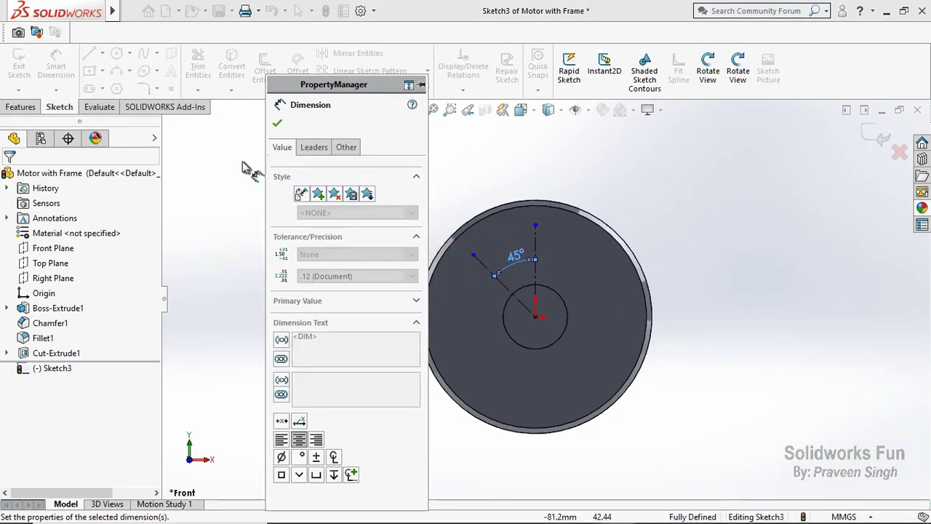
Add a Ø5 circle at the angled centerline's end, 20 mm from the centre.
key("c")
left_click(468, 263)
key("d")
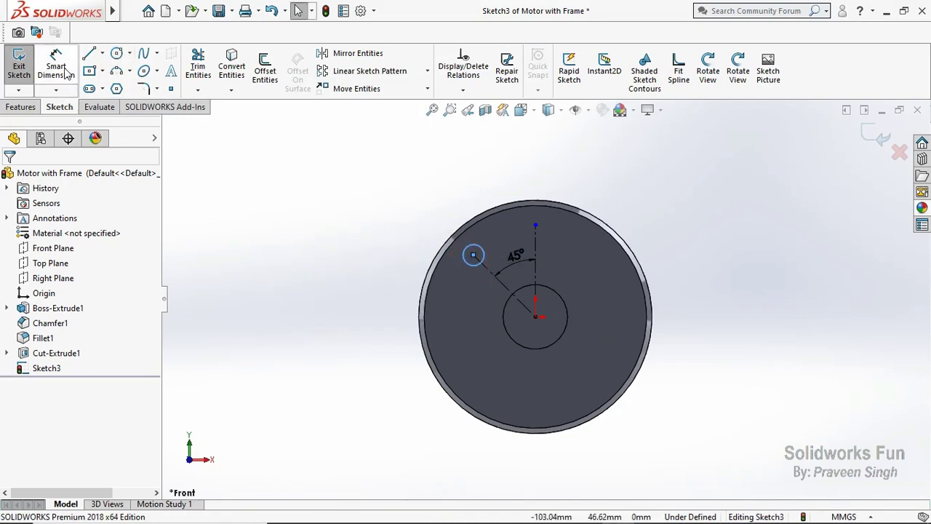
left_click(481, 247)
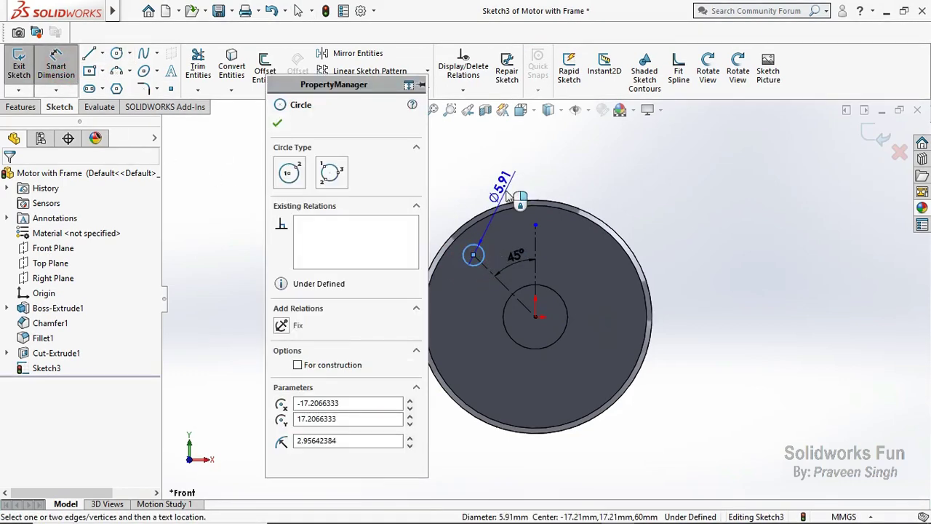
left_click(518, 198)
type("5")
key("Return")
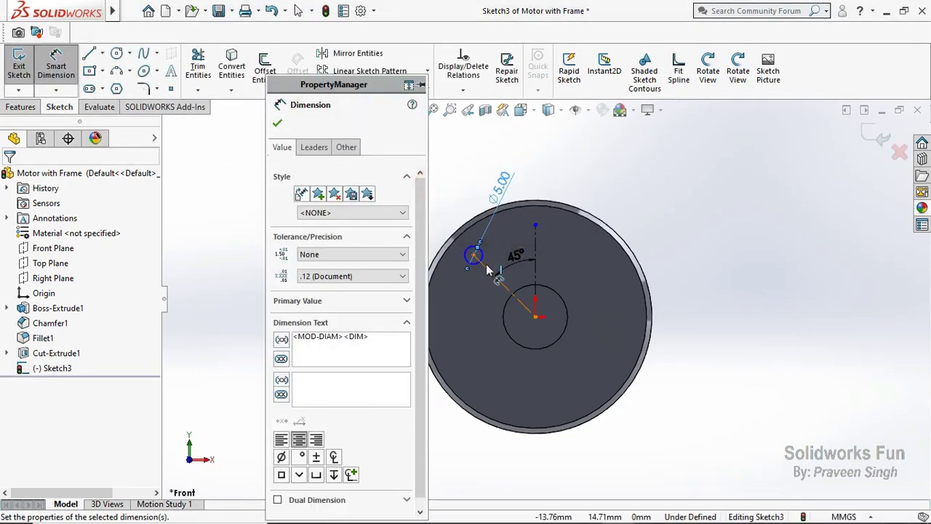
left_click(488, 269)
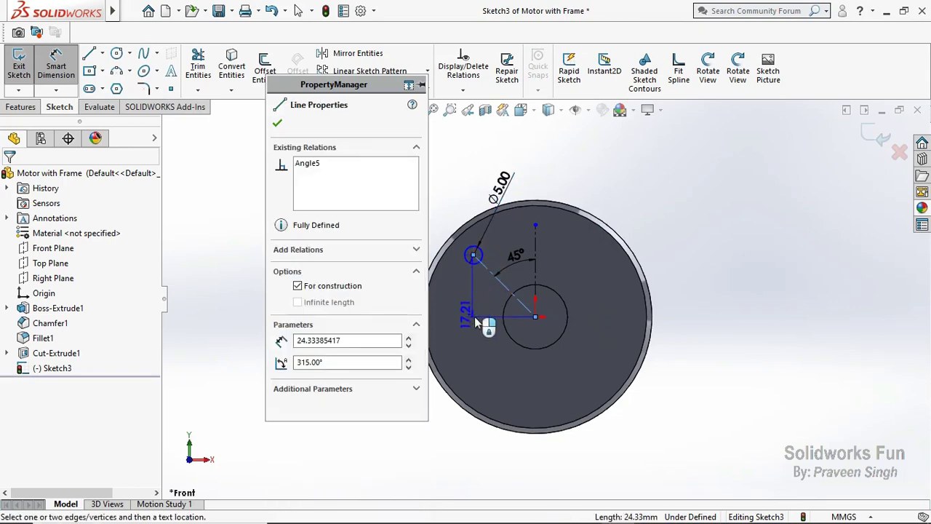
left_click(463, 319)
type("2")
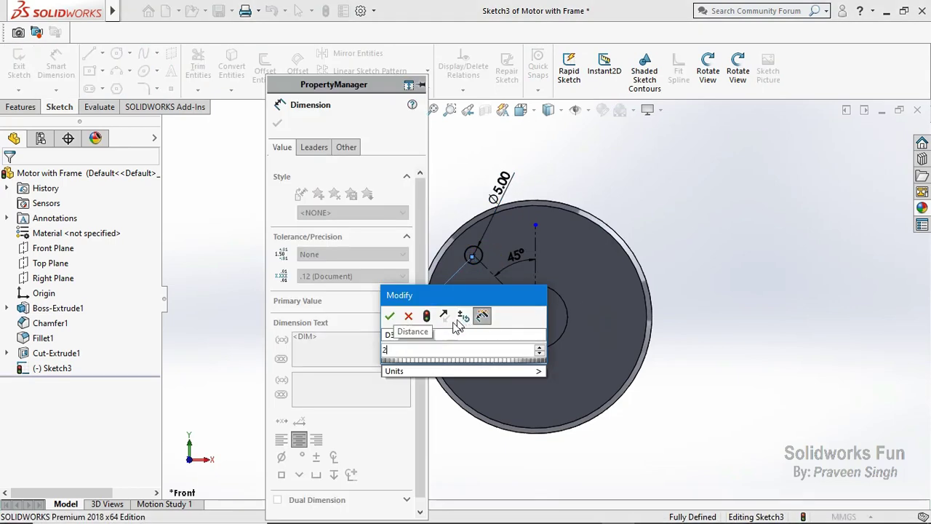
type("0")
left_click(389, 315)
left_click(277, 123)
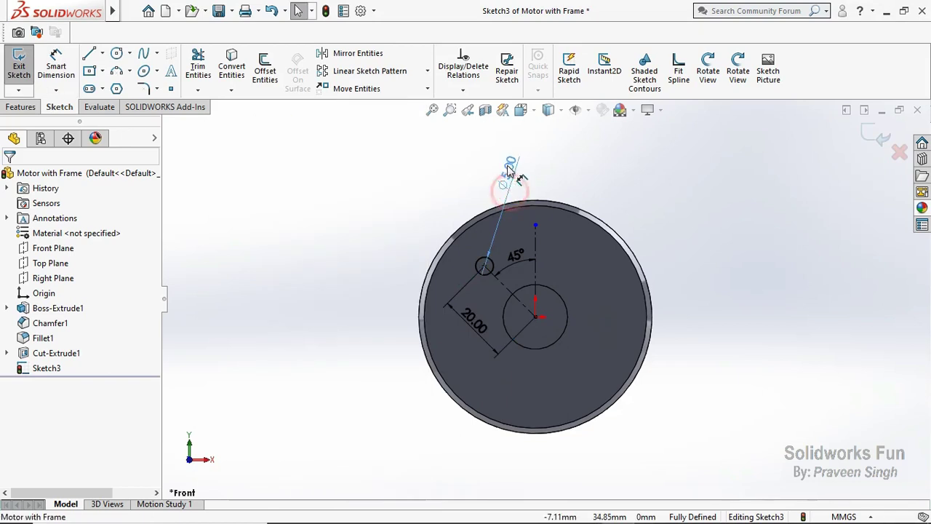
left_click(511, 167)
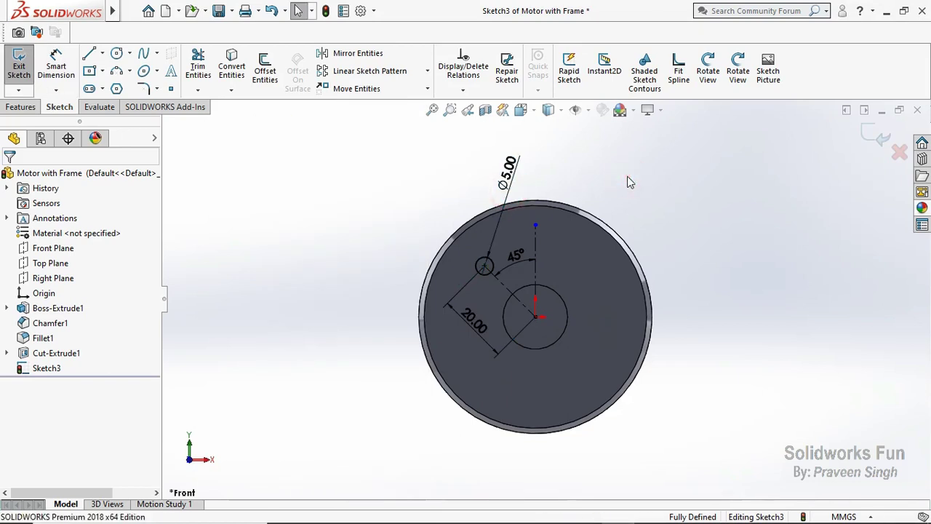
Circular-pattern the Ø5 circle into four equally spaced instances and exit the sketch.
left_click(427, 71)
left_click(426, 114)
left_click(488, 280)
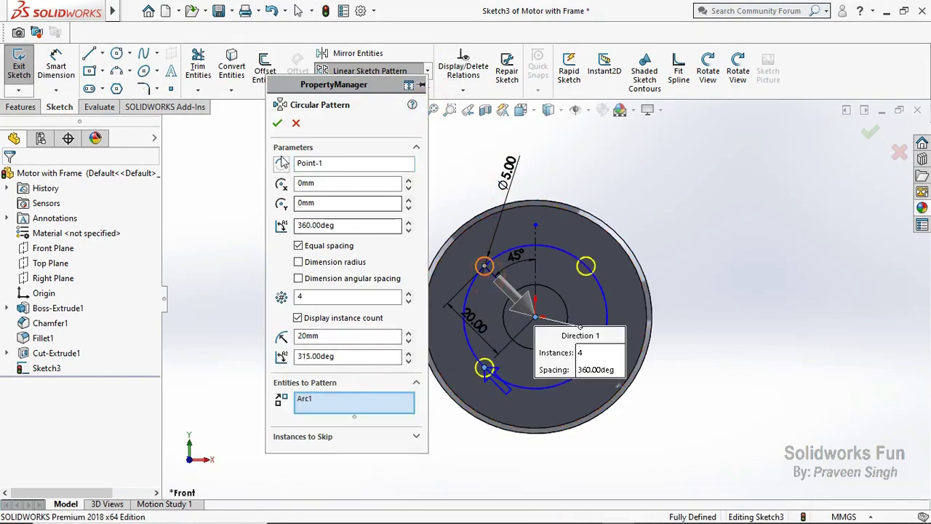
left_click(277, 125)
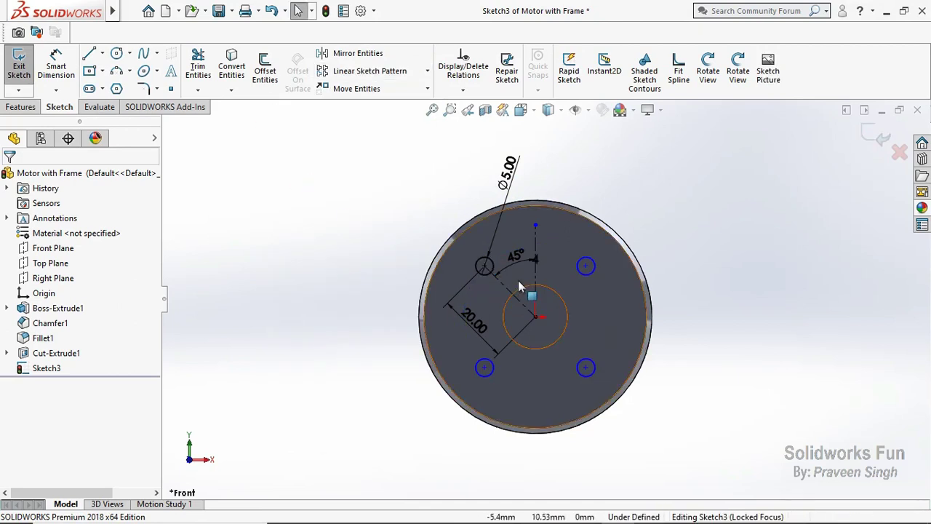
left_click(874, 139)
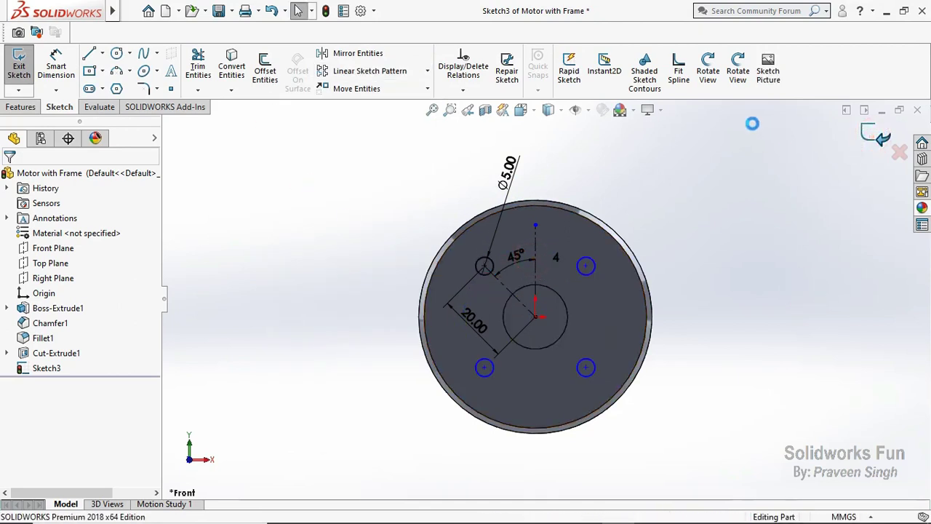
Cut the four Ø5 circles of Sketch3 3 mm deep as Cut-Extrude2.
left_click(703, 73)
left_click_drag(710, 175, 720, 266)
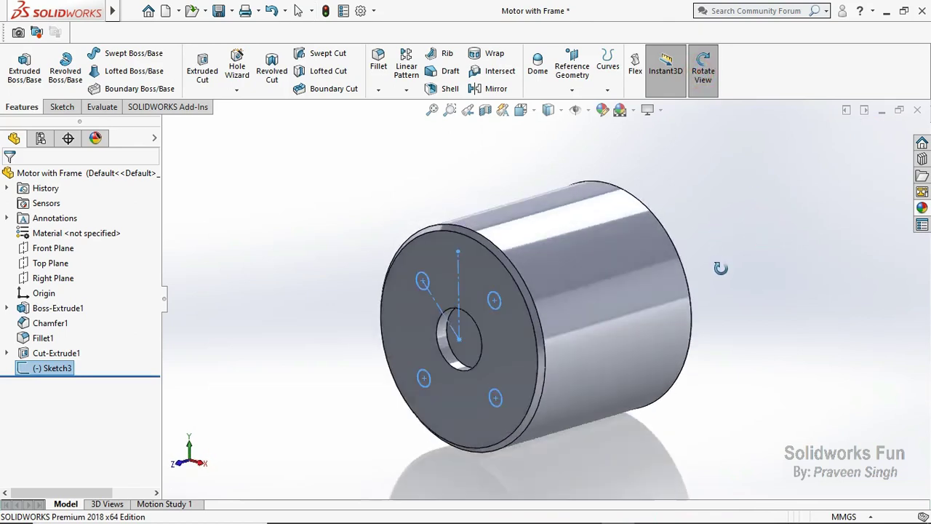
left_click(206, 74)
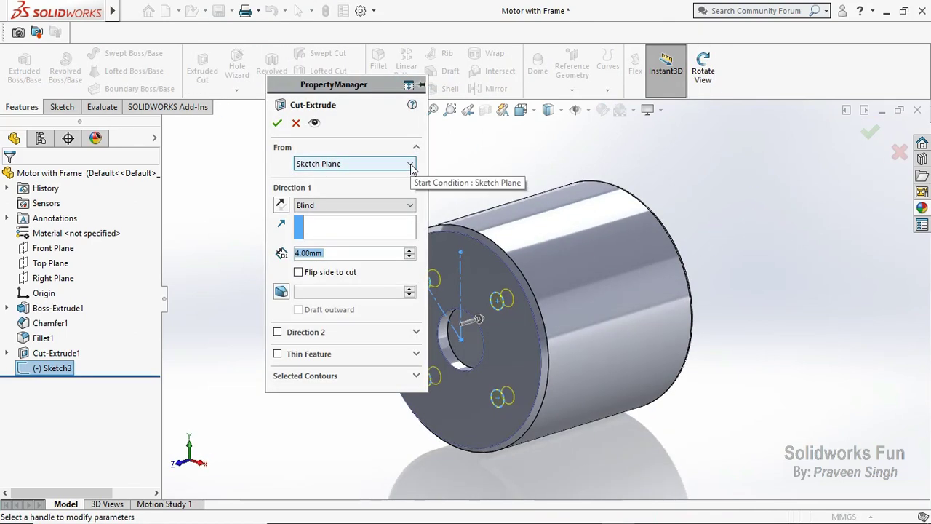
type("3")
left_click(379, 131)
left_click(277, 124)
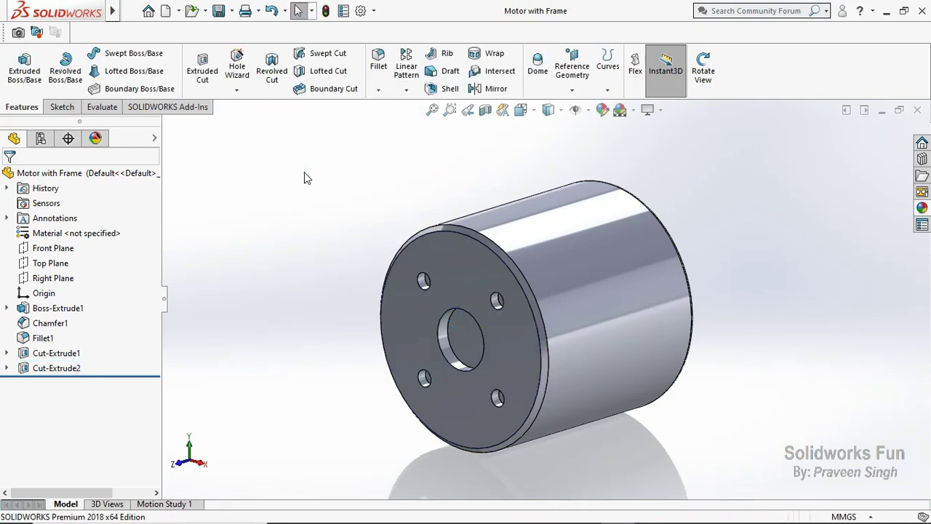
left_click(462, 336)
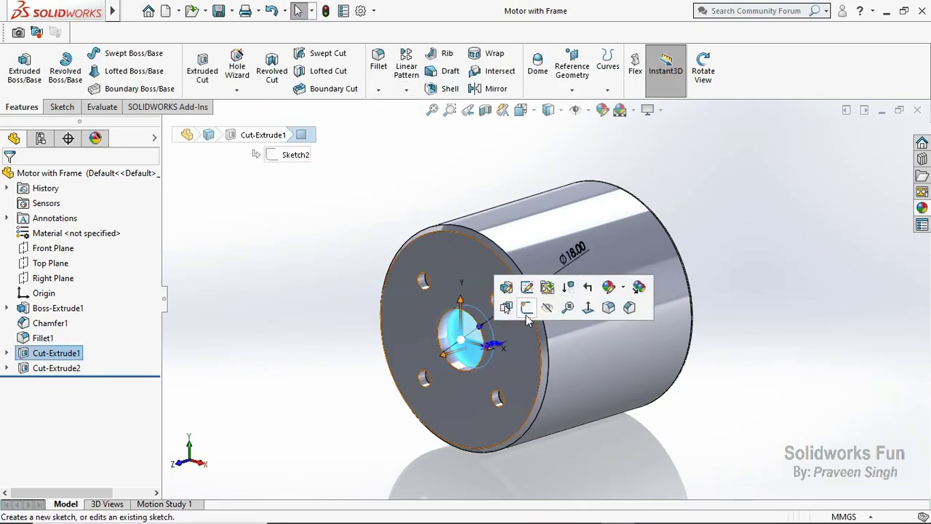
Sketch a Ø5 circle centred in the central hole's face.
left_click(426, 325)
key("c")
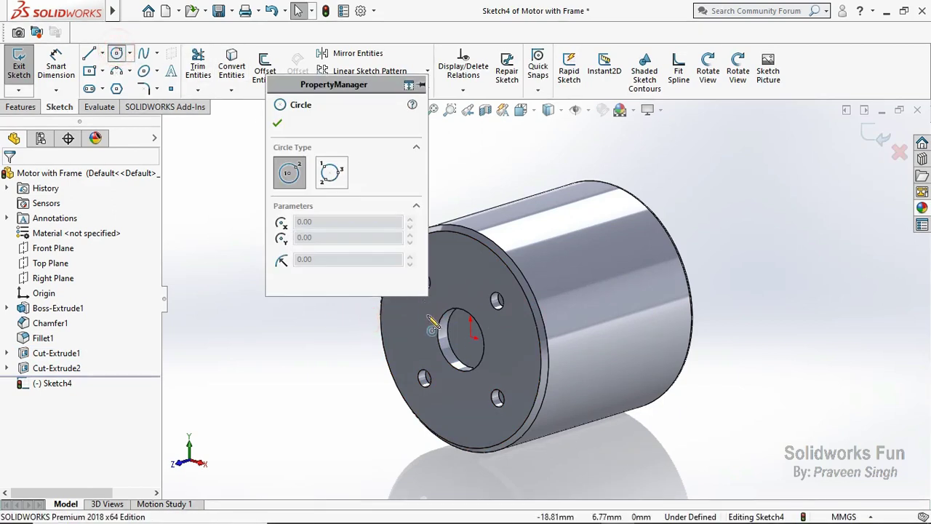
left_click(459, 349)
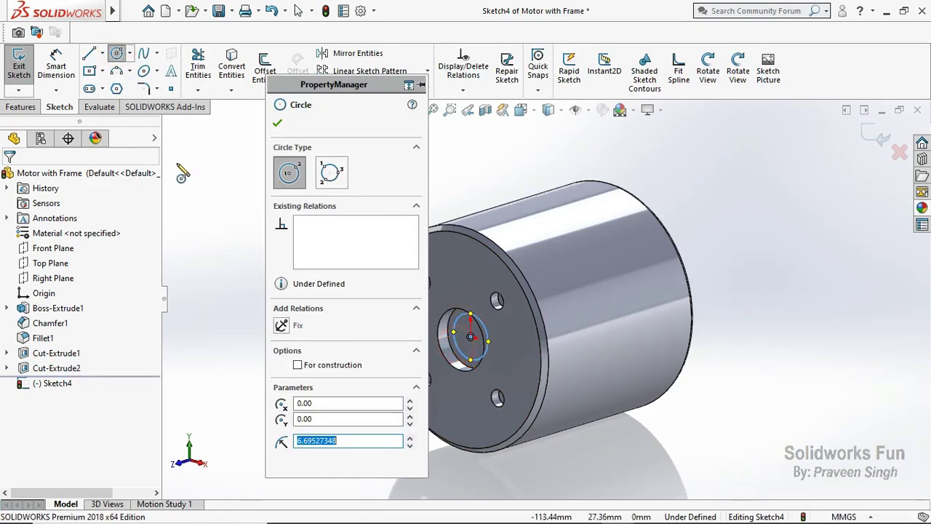
left_click(69, 64)
left_click(69, 67)
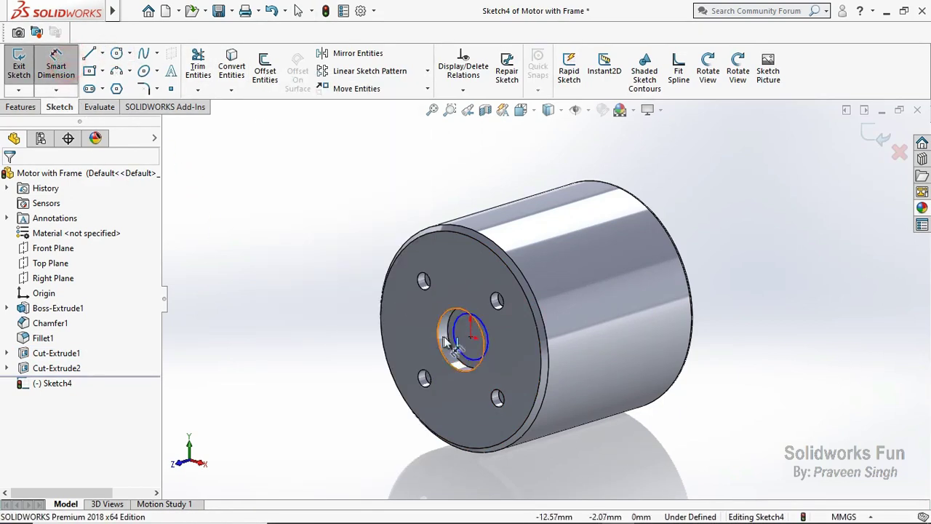
left_click(465, 356)
left_click(574, 325)
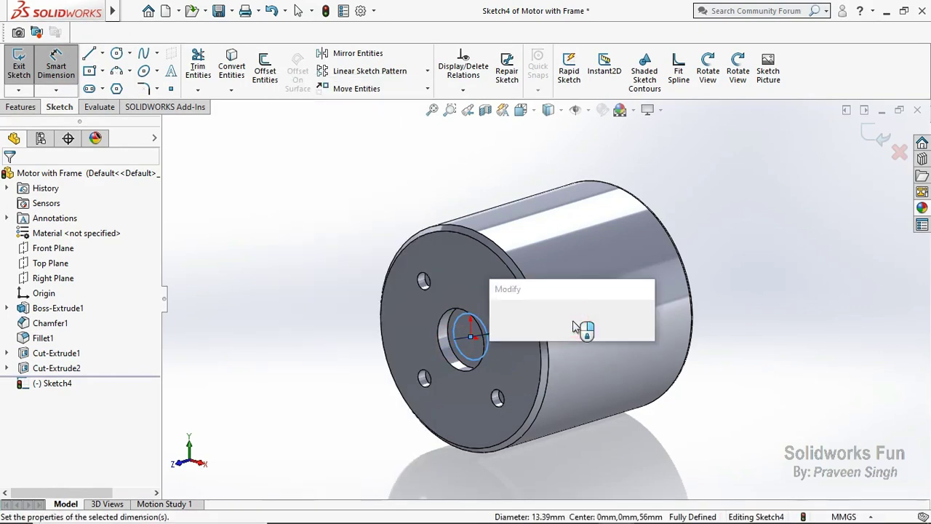
type("5")
left_click(497, 321)
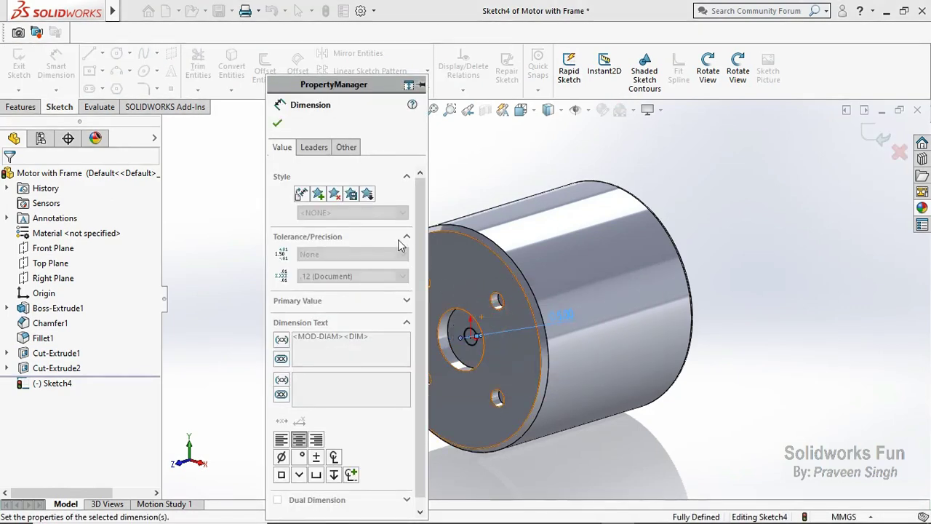
left_click(278, 123)
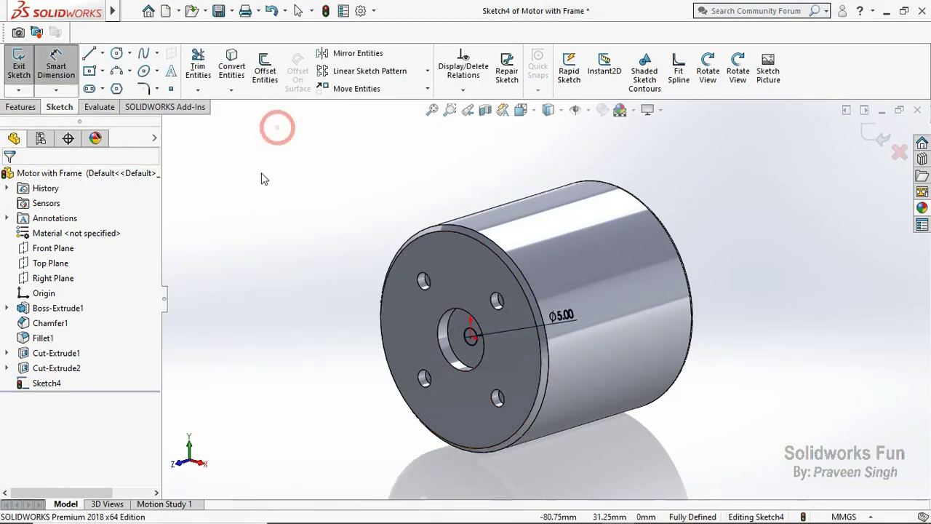
Cut the Ø5 centre circle 10 mm deep as a blind extruded cut.
left_click(715, 89)
left_click_drag(712, 150, 723, 155)
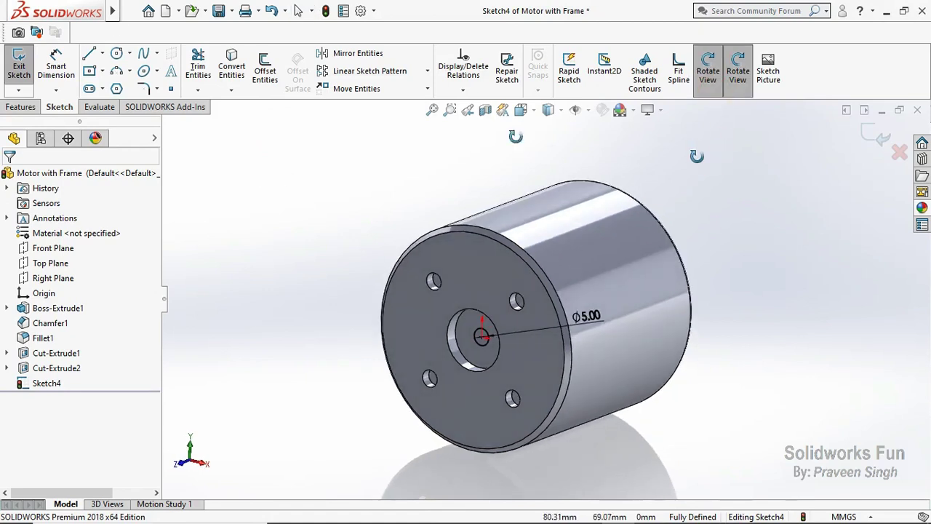
left_click(20, 107)
left_click(202, 69)
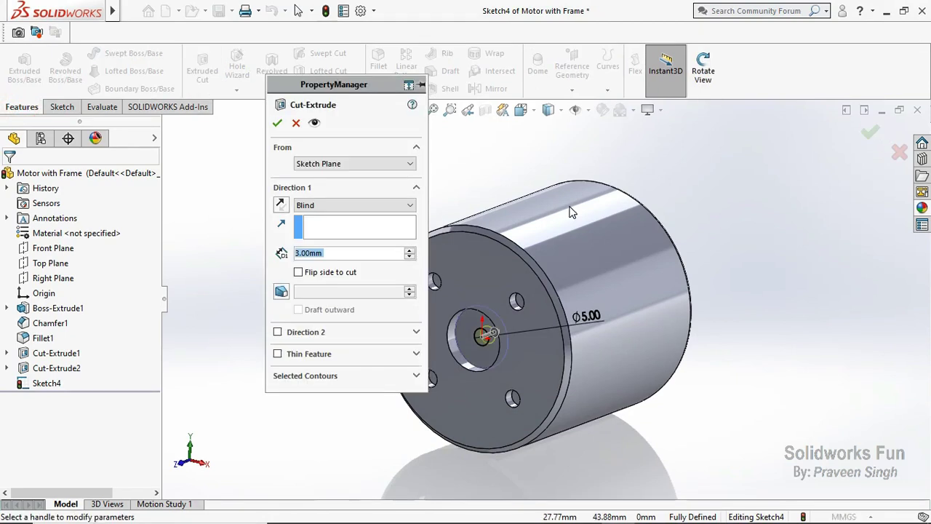
type("10")
left_click(362, 129)
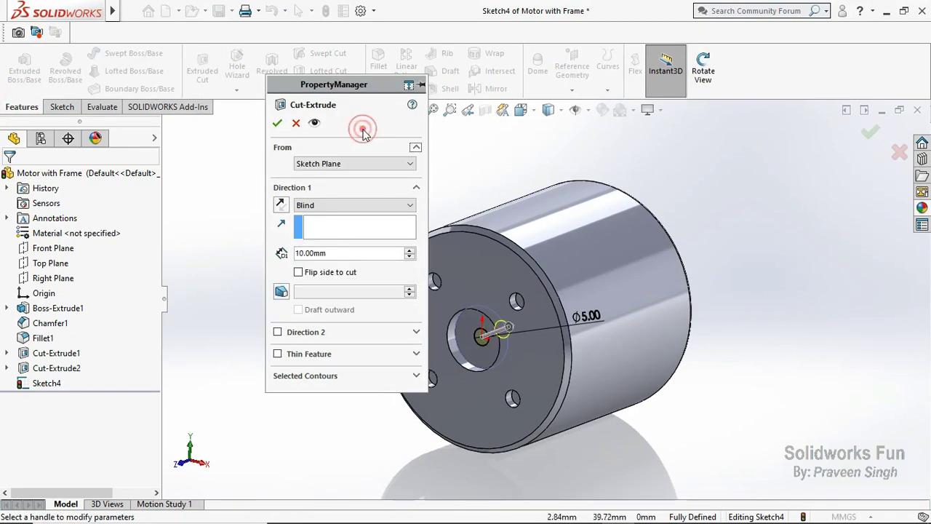
left_click(278, 123)
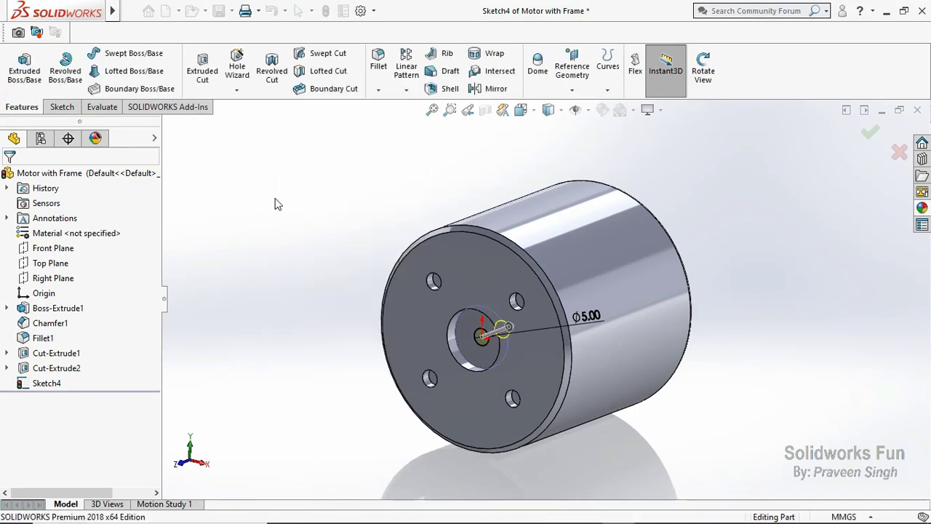
left_click(274, 201)
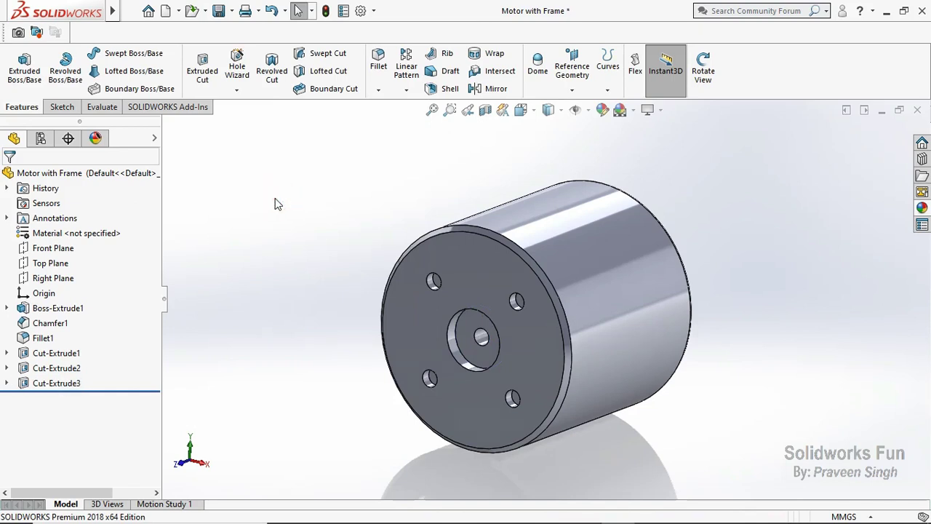
Start a sketch on the motor's front face, view it normal, and show Sketch3's mounting holes.
left_click(436, 281)
left_click(497, 242)
left_click(307, 304)
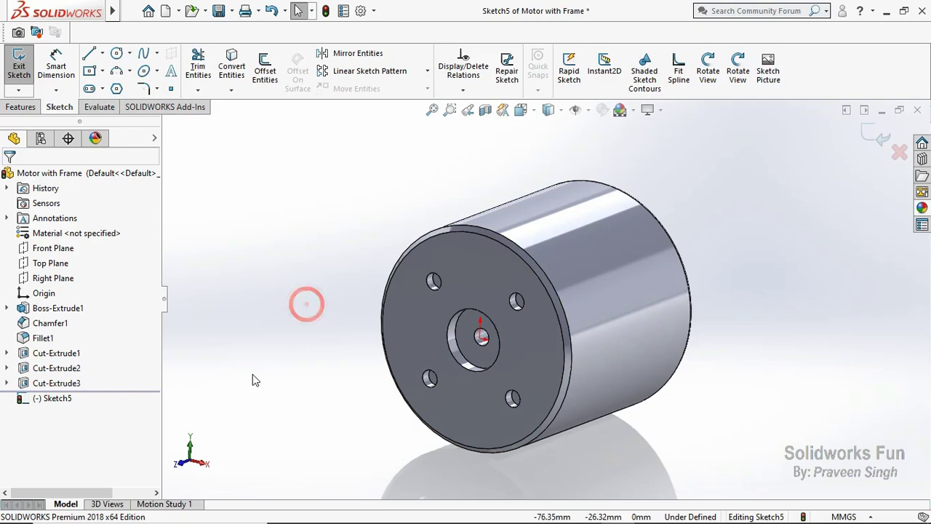
left_click(187, 472)
scroll(512, 268, "down", 5)
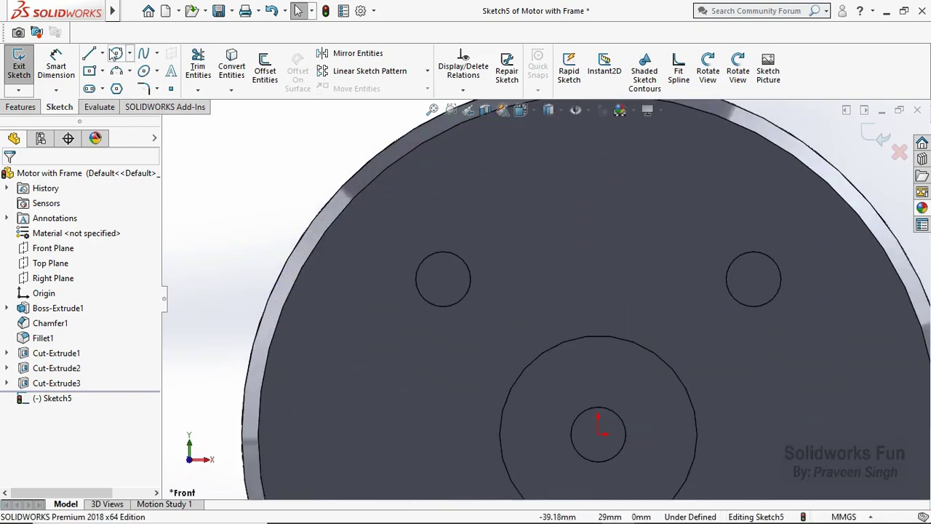
left_click(7, 368)
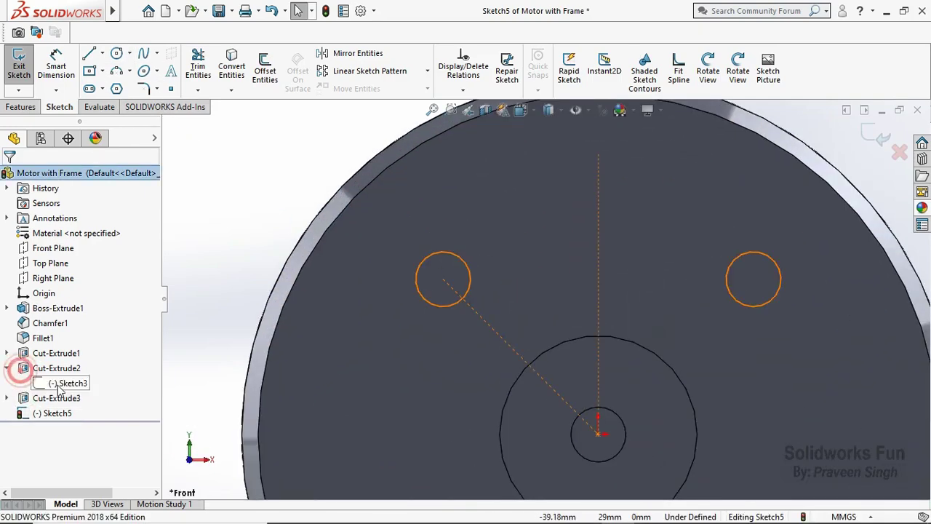
left_click(69, 383)
left_click(73, 358)
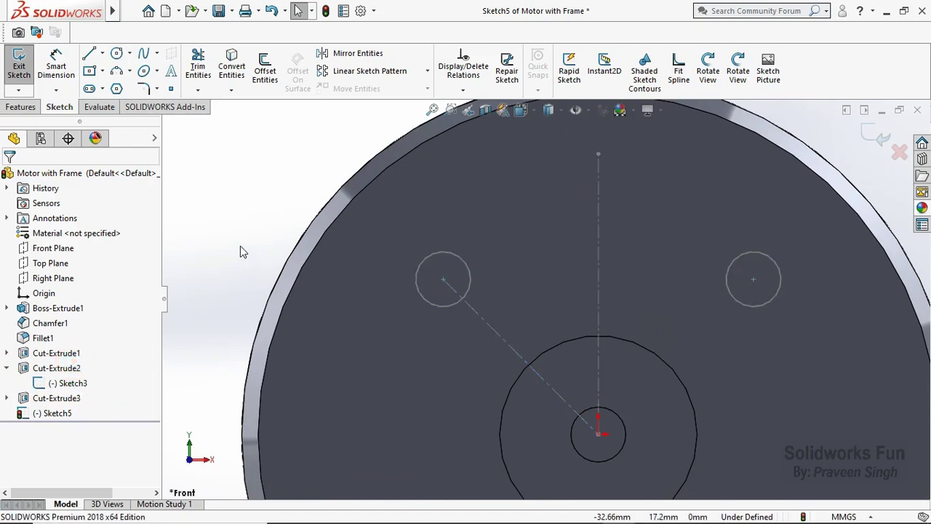
Draw a circle and a six-sided polygon centred on the upper-left mounting hole.
left_click(117, 53)
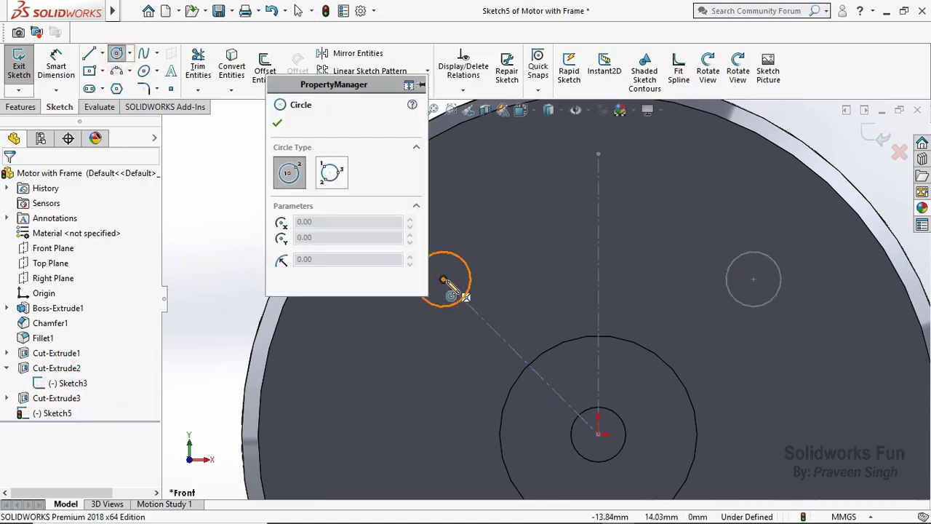
left_click(443, 278)
left_click(468, 288)
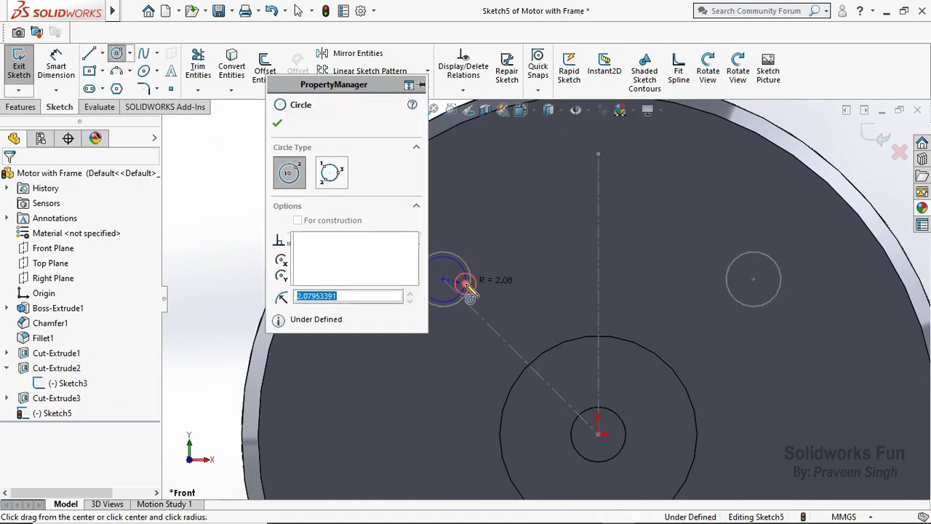
key("Escape")
left_click(117, 88)
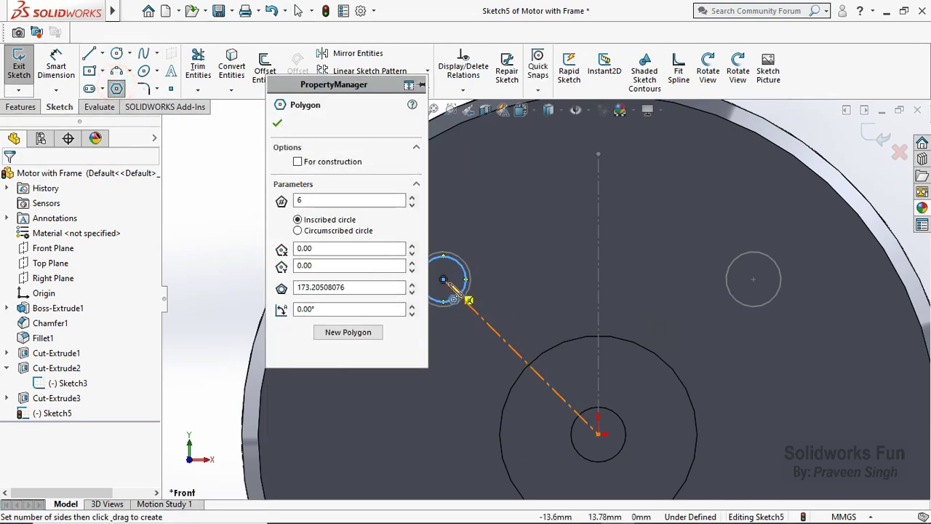
left_click(443, 279)
left_click(446, 268)
key("Escape")
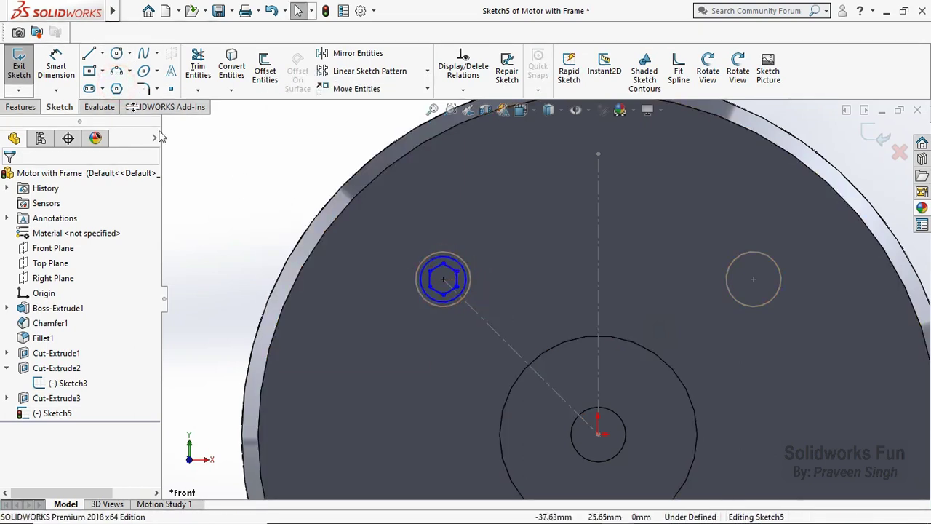
Dimension the circle to Ø4 and the hexagon to Ø2.50.
left_click(56, 65)
left_click(446, 261)
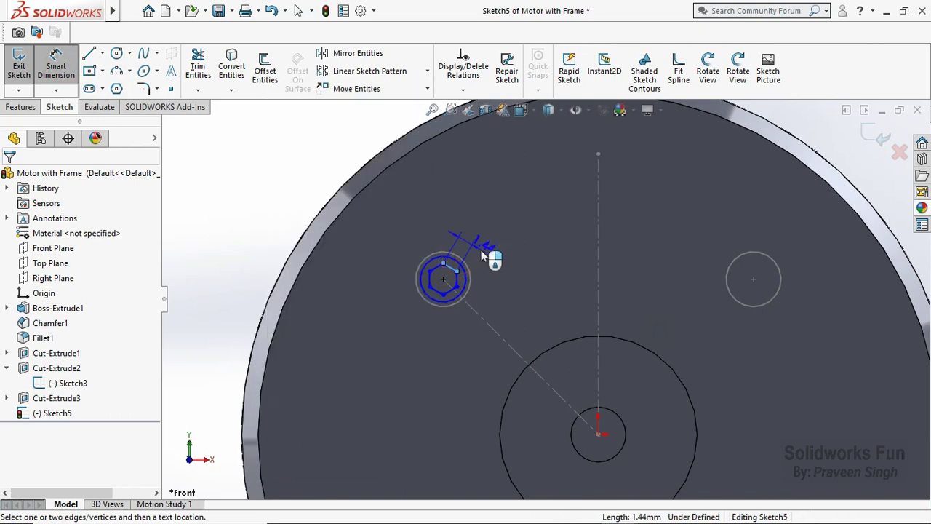
left_click(457, 262)
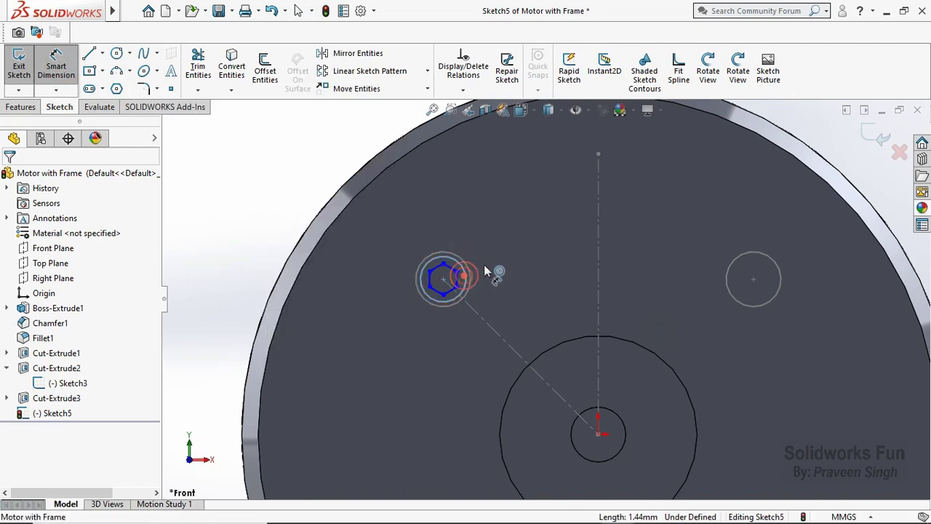
left_click(513, 256)
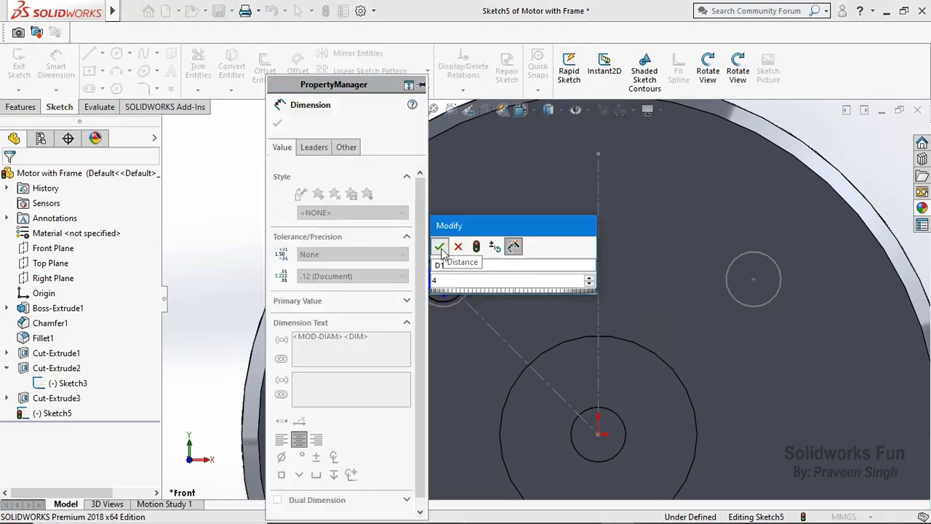
type("4")
key("Return")
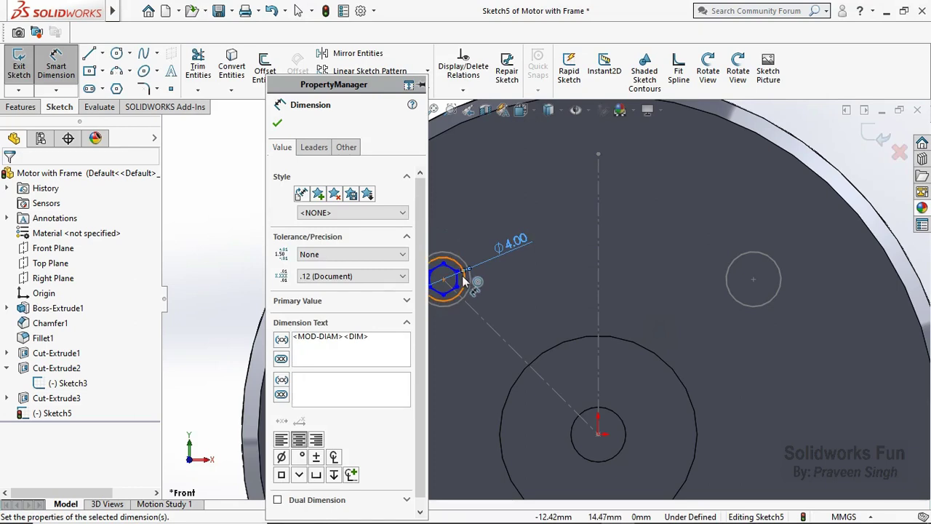
scroll(463, 282, "down", 2)
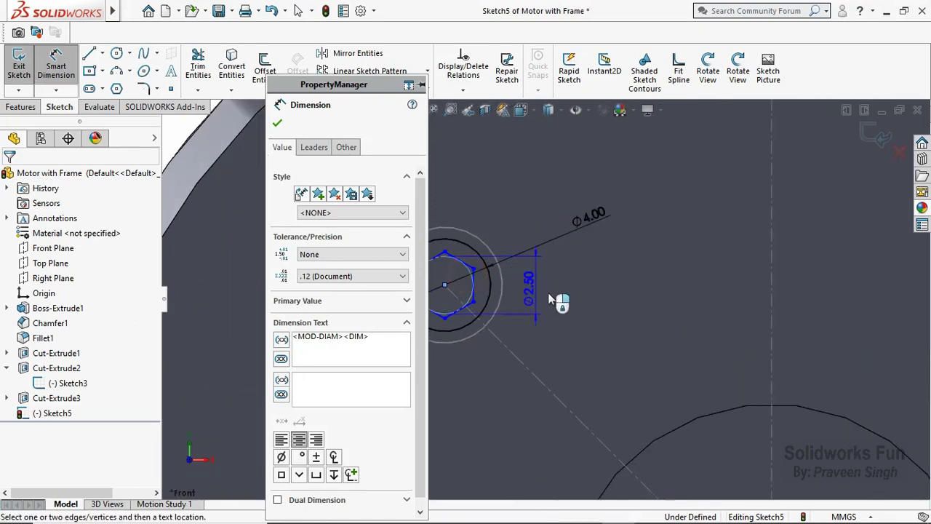
left_click_drag(471, 275, 453, 157)
left_click(454, 155)
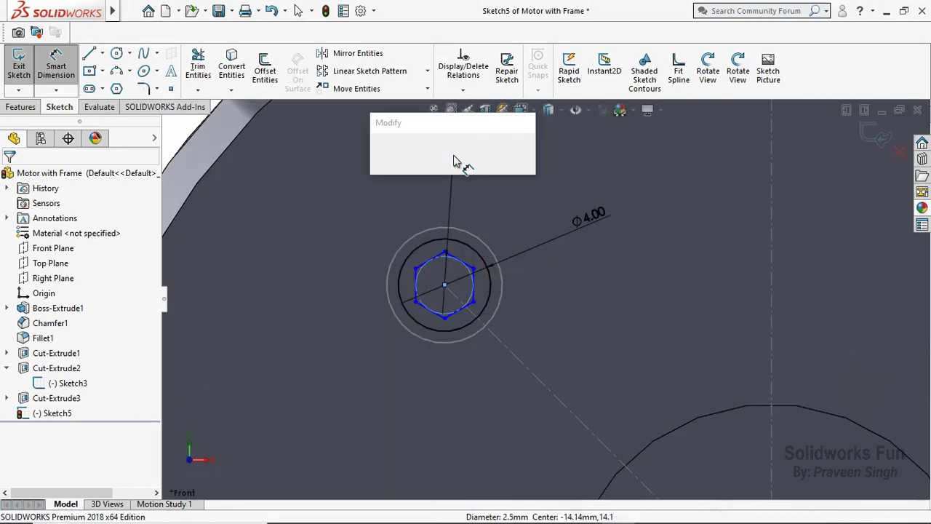
left_click(380, 152)
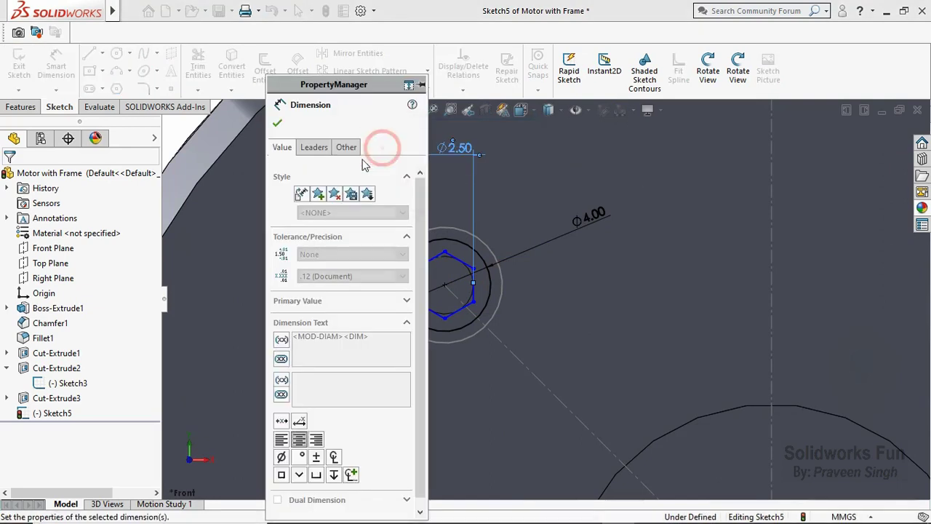
left_click(277, 123)
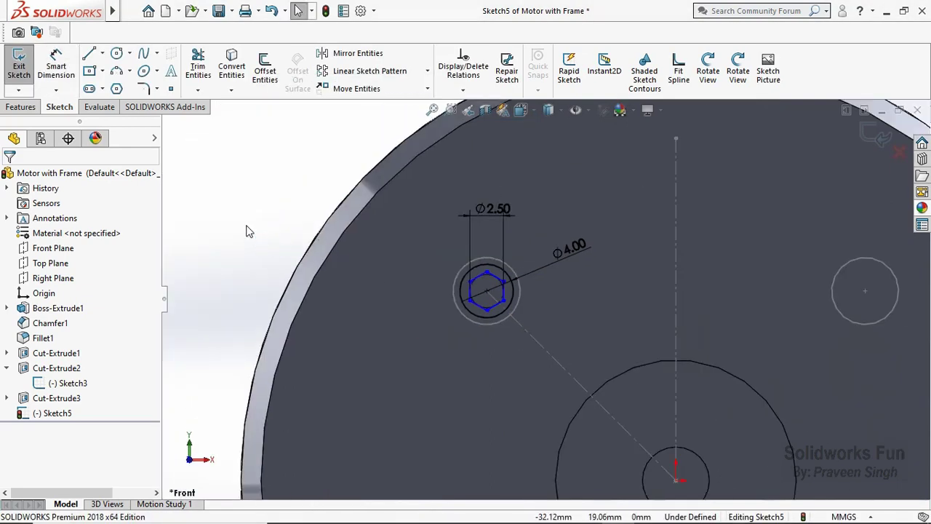
Circular-pattern the circle and hexagon into 4 instances across all mounting holes.
scroll(780, 333, "up", 3)
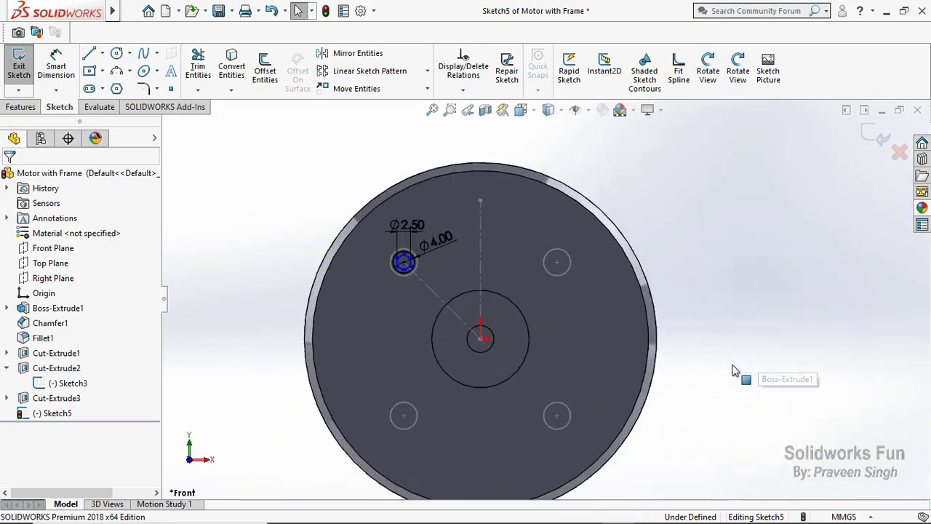
left_click_drag(295, 193, 432, 282)
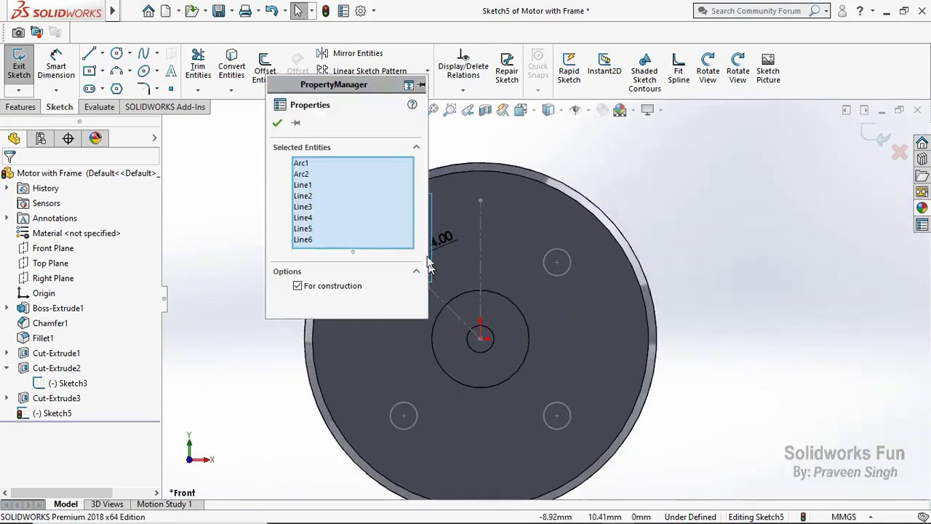
left_click(428, 70)
left_click(377, 105)
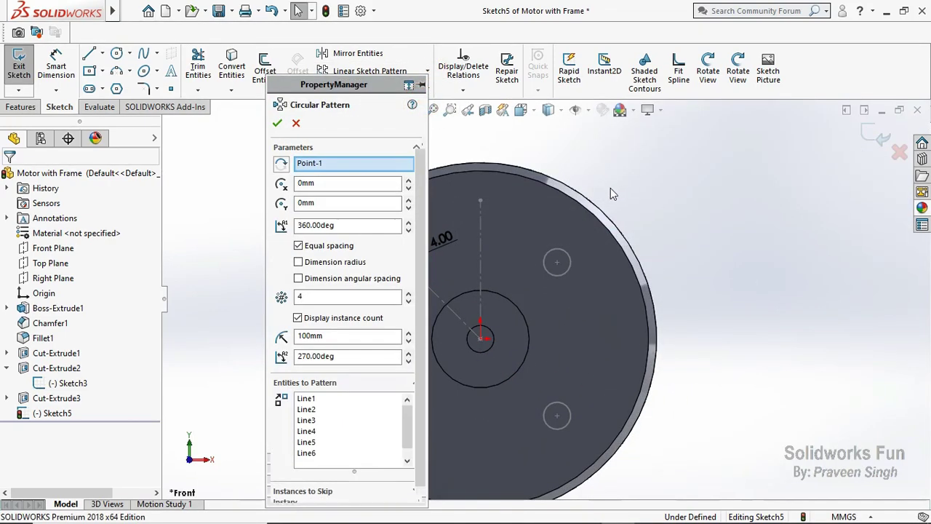
left_click(277, 123)
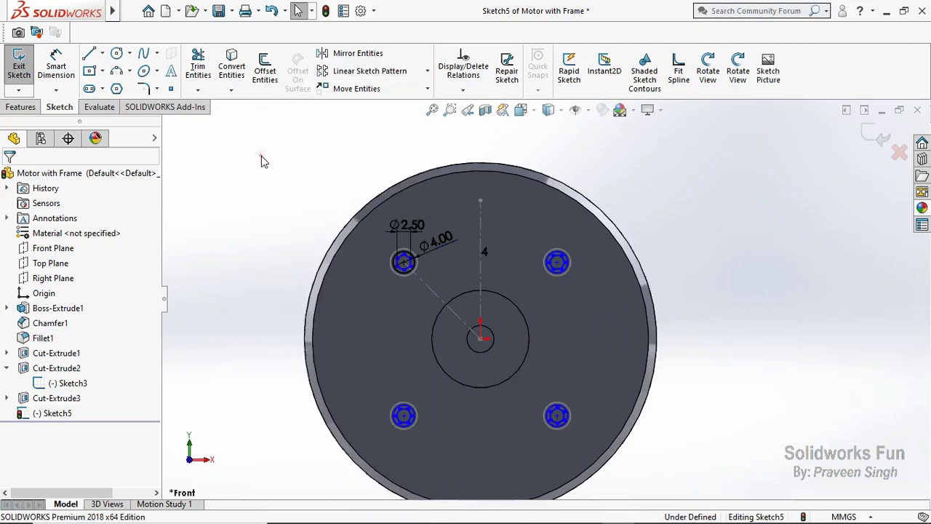
left_click(738, 71)
left_click_drag(738, 183, 231, 134)
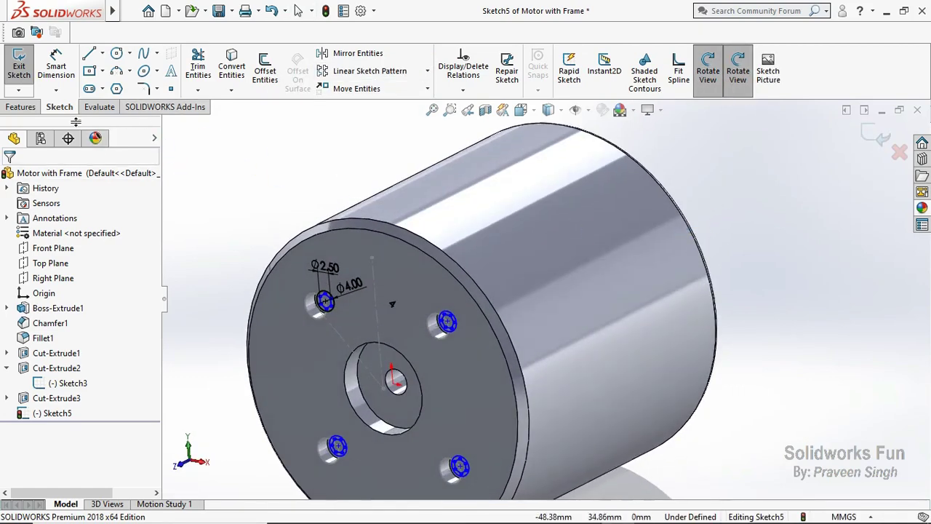
left_click(20, 107)
Boss-extrude the four patterned hex profiles 2 mm as Boss-Extrude2.
left_click(24, 71)
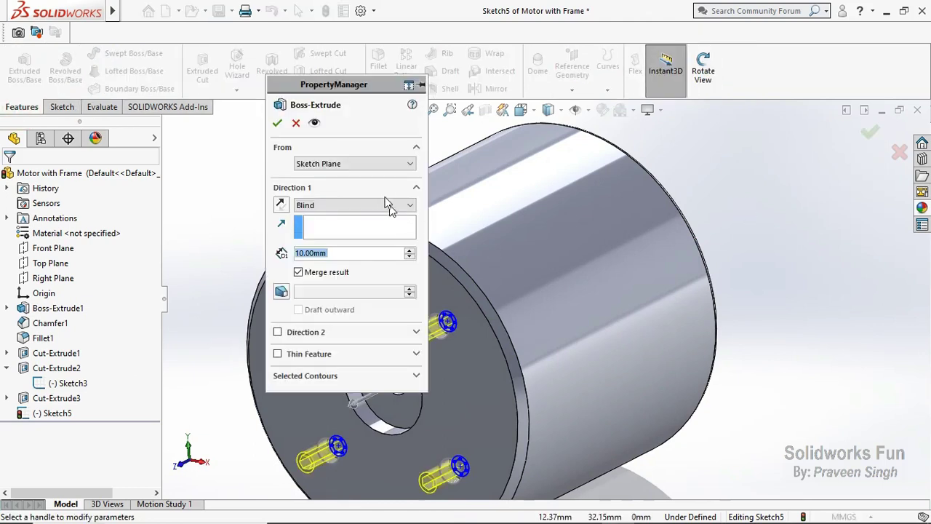
type("2")
left_click(376, 129)
left_click(277, 123)
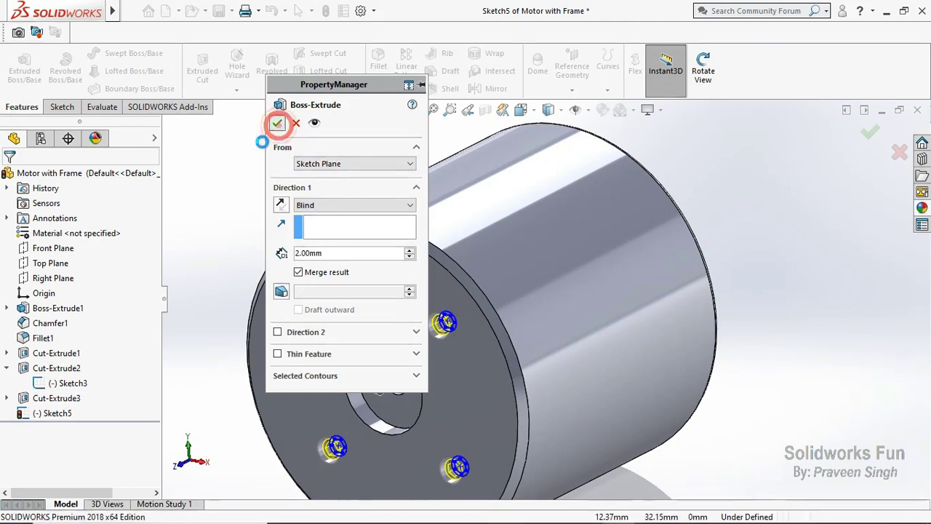
Hide Sketch3 and collapse Cut-Extrude2 in the feature tree.
left_click(86, 389)
left_click(95, 363)
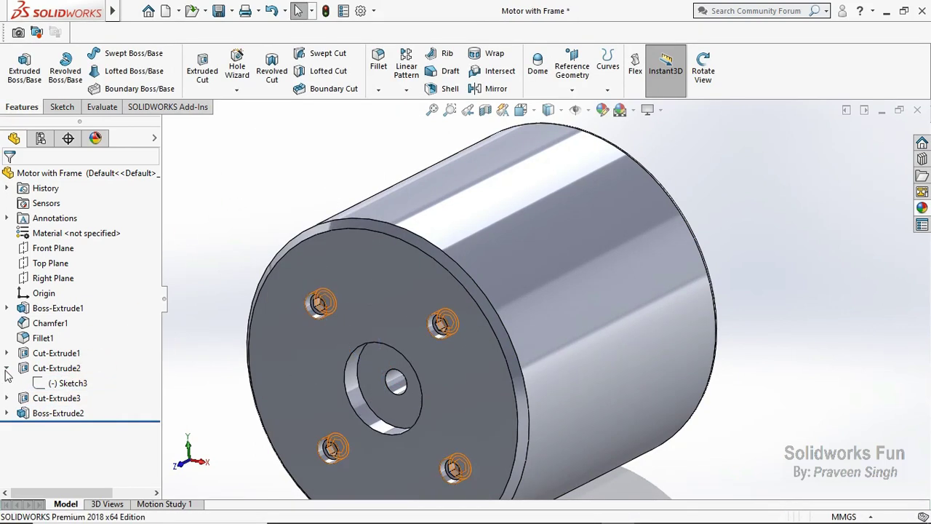
left_click(7, 369)
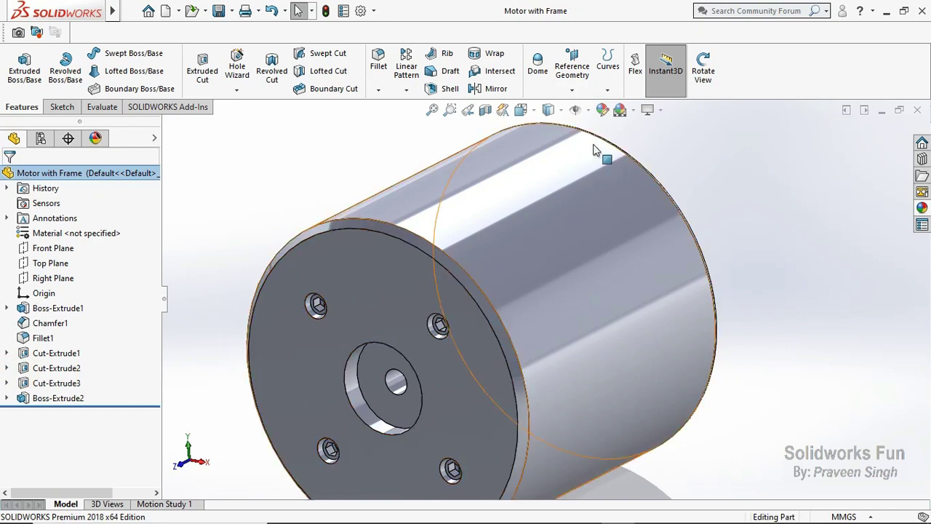
left_click(575, 88)
left_click(577, 90)
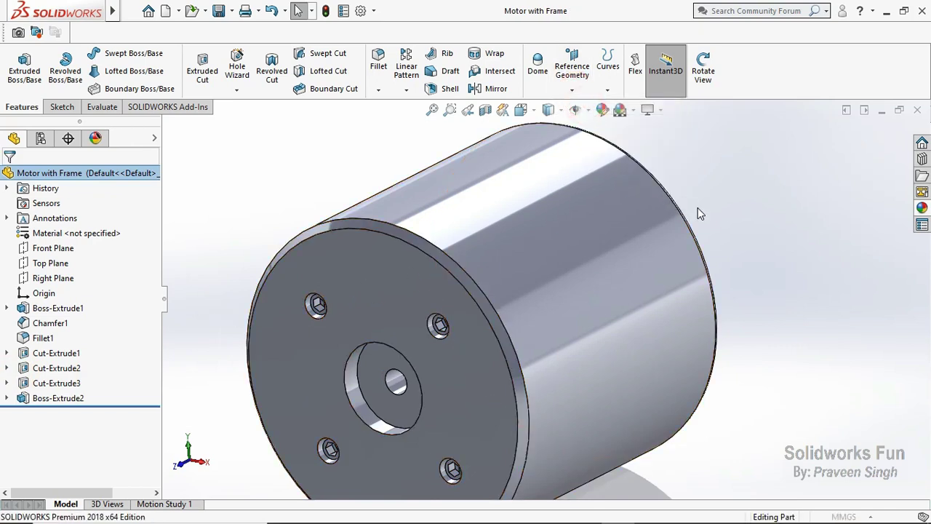
Create Plane1 offset 20 mm from the motor's front face, flipped into the body.
scroll(546, 317, "up", 4)
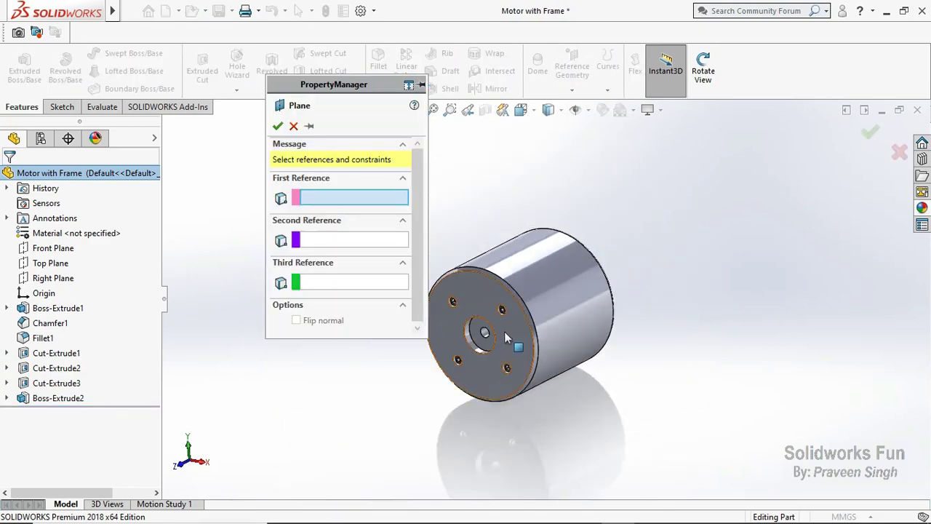
left_click(491, 354)
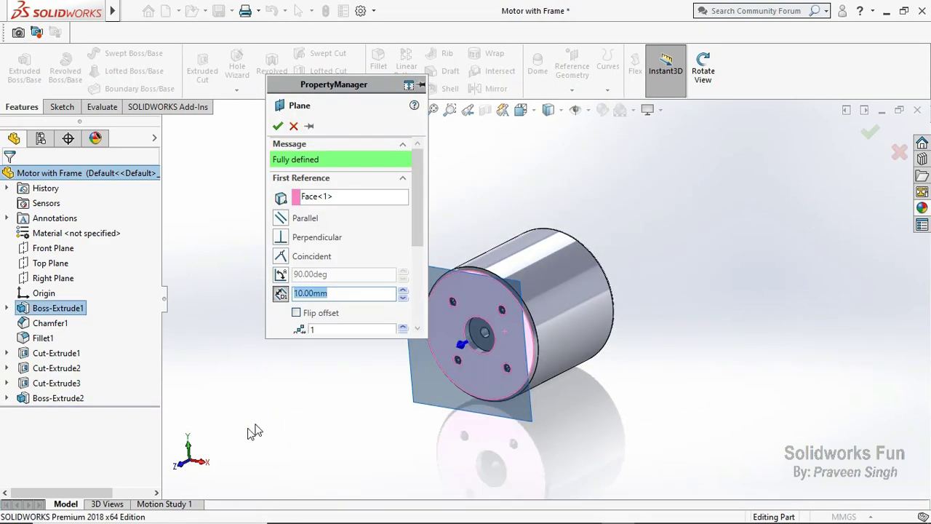
left_click(203, 463)
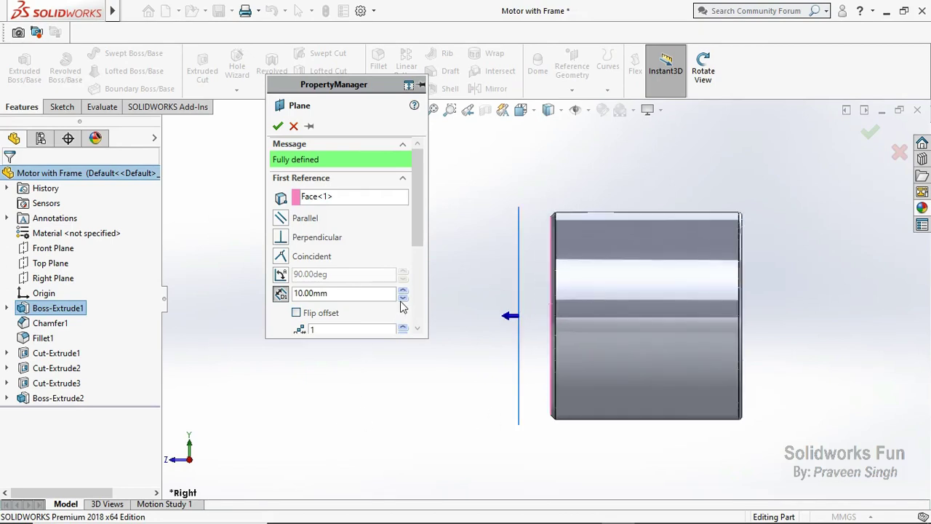
left_click(306, 313)
left_click(387, 293)
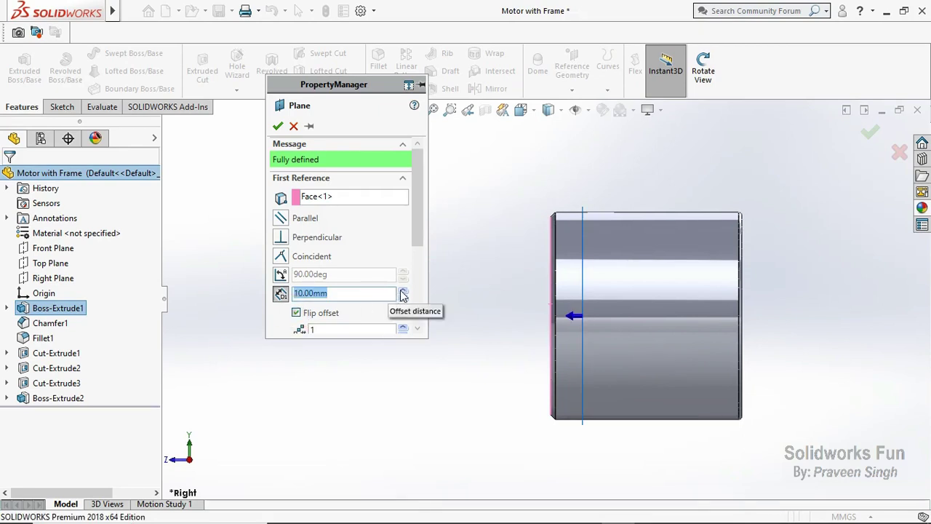
left_click(402, 290)
left_click(277, 126)
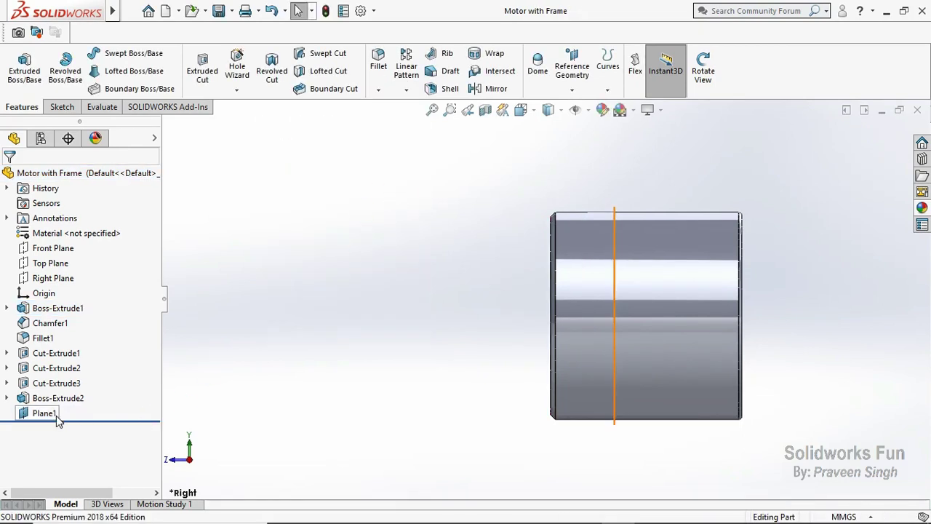
left_click(58, 412)
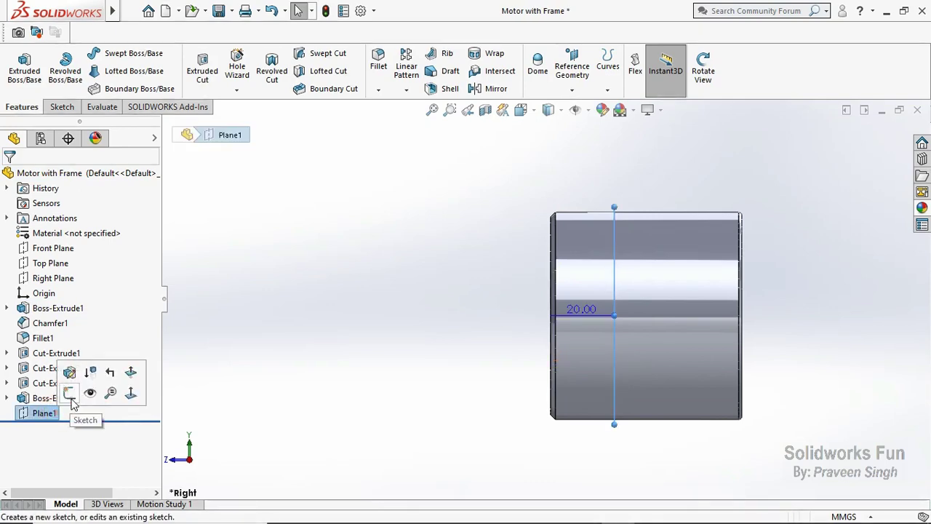
Start a sketch on Plane1 and draw a closed four-line strip outline beside the motor centre.
left_click(73, 392)
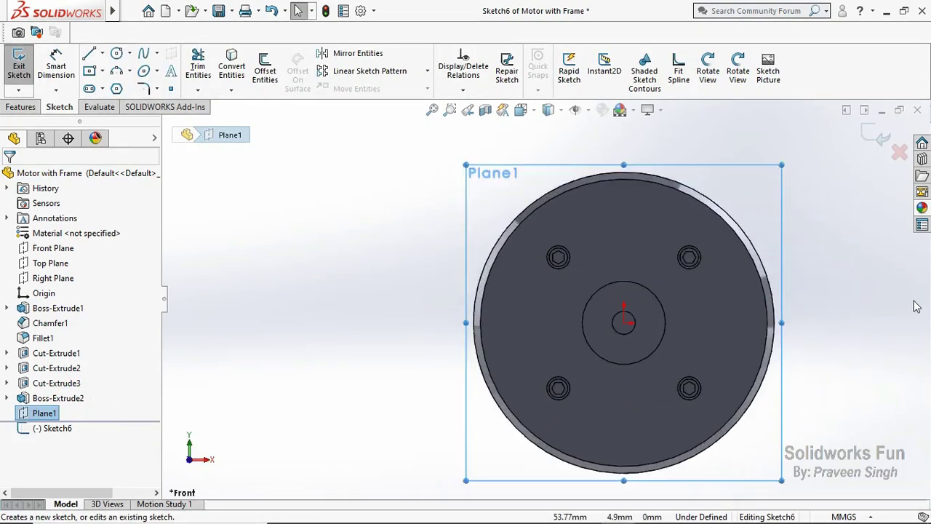
left_click(855, 305)
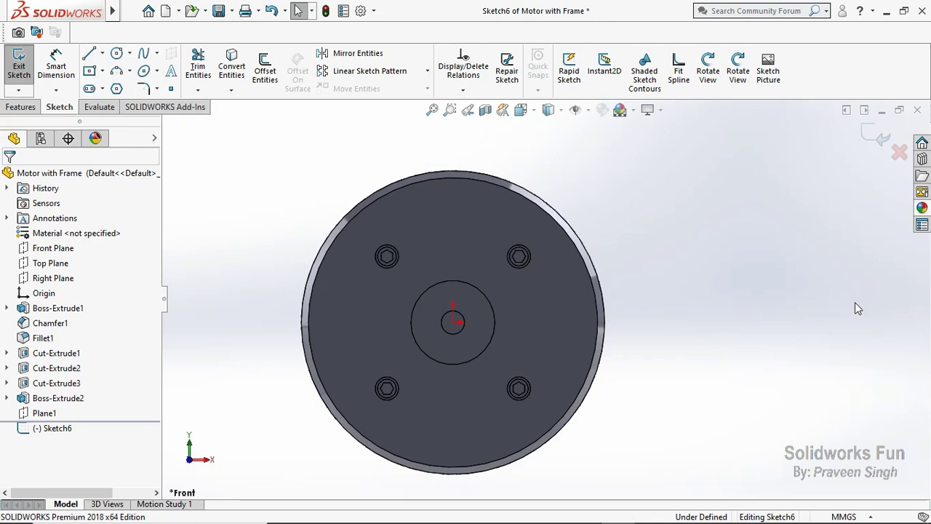
scroll(672, 339, "up", 3)
scroll(672, 339, "up", 2)
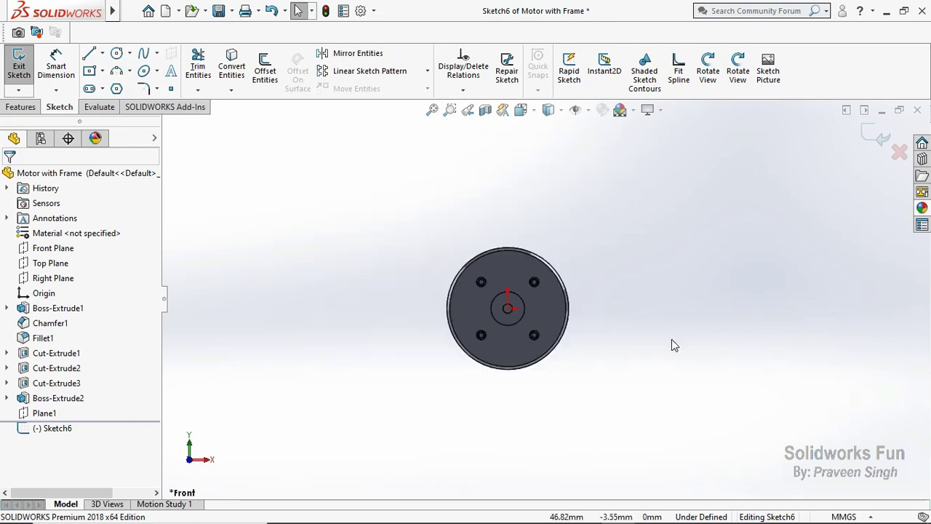
scroll(672, 334, "down", 1)
left_click(90, 55)
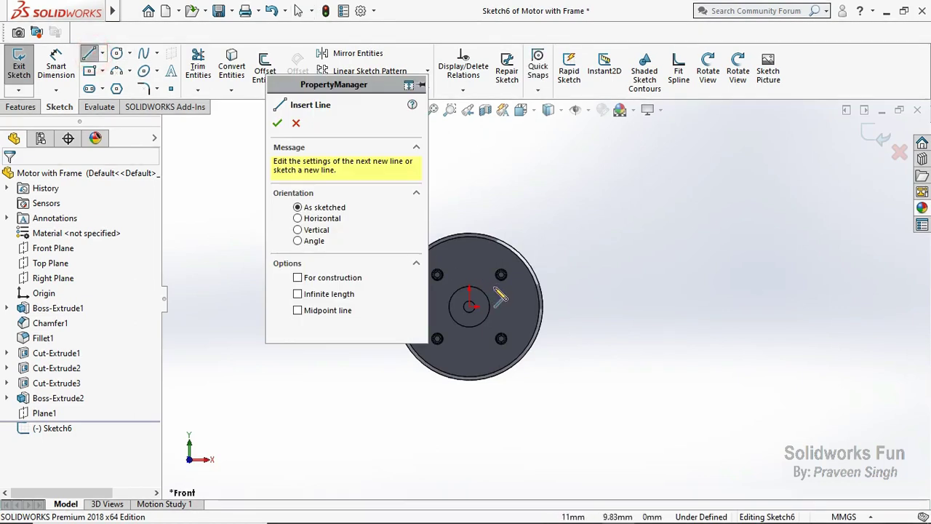
left_click(504, 291)
left_click(641, 291)
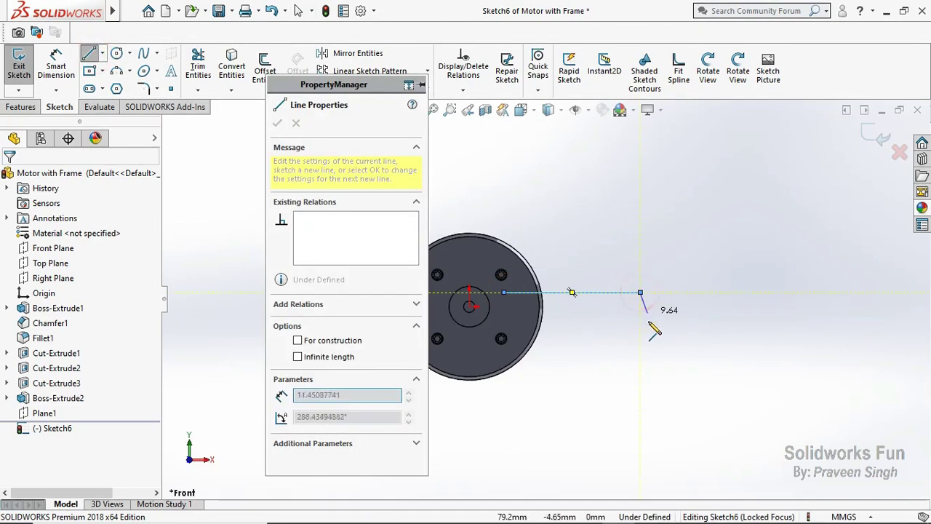
left_click(640, 328)
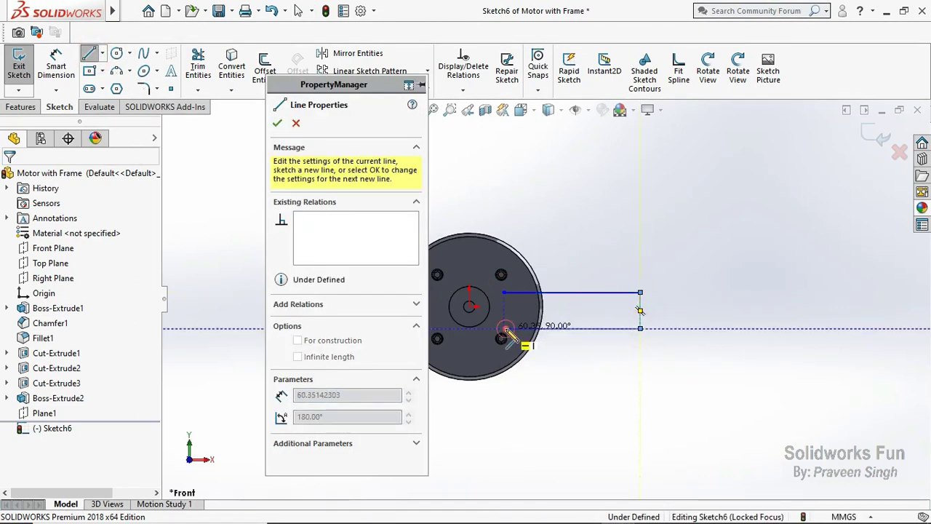
left_click(504, 328)
left_click(504, 292)
key("Escape")
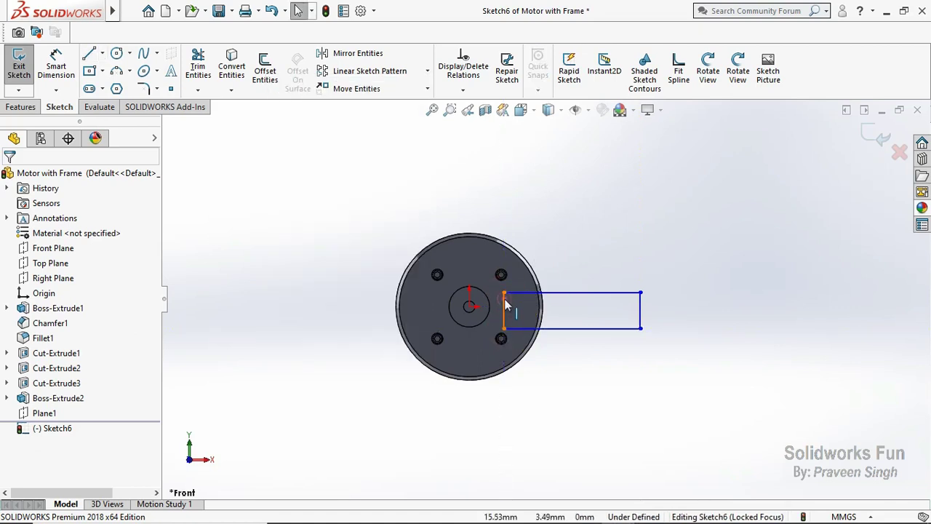
Make the left edge's midpoint horizontal with the motor origin.
left_click(504, 309)
left_click(560, 201)
scroll(509, 307, "down", 2)
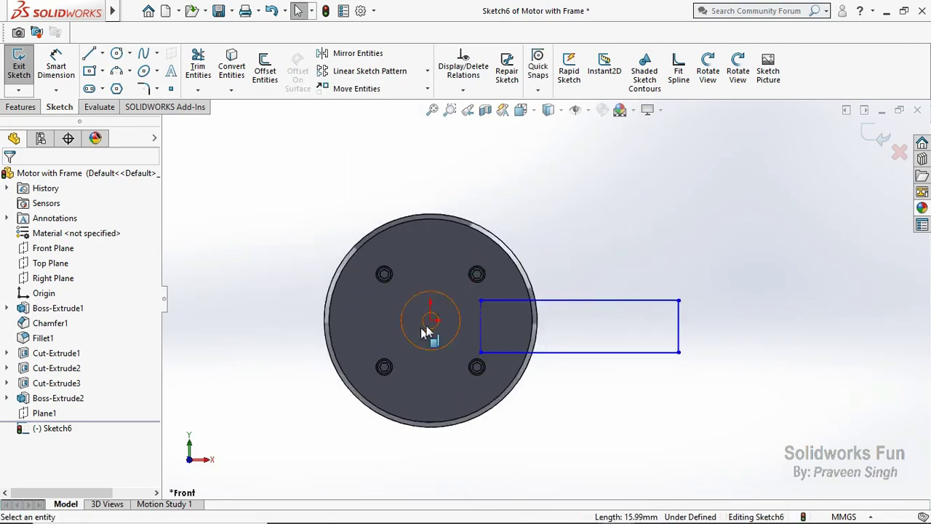
left_click(430, 320)
left_click(480, 320, "ctrl")
left_click(519, 263)
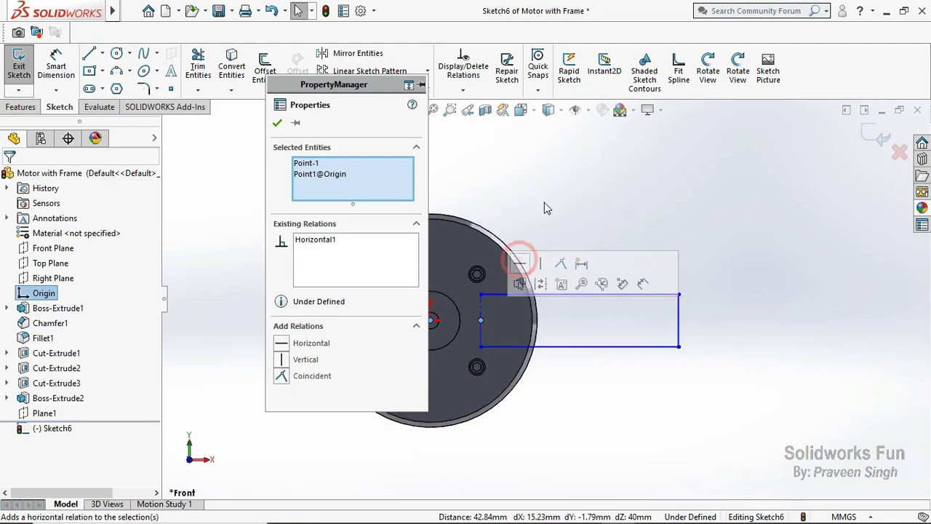
Dimension the strip 250 long and 15 wide, starting 15 from the motor centre.
left_click(547, 208)
key("d")
left_click(552, 346)
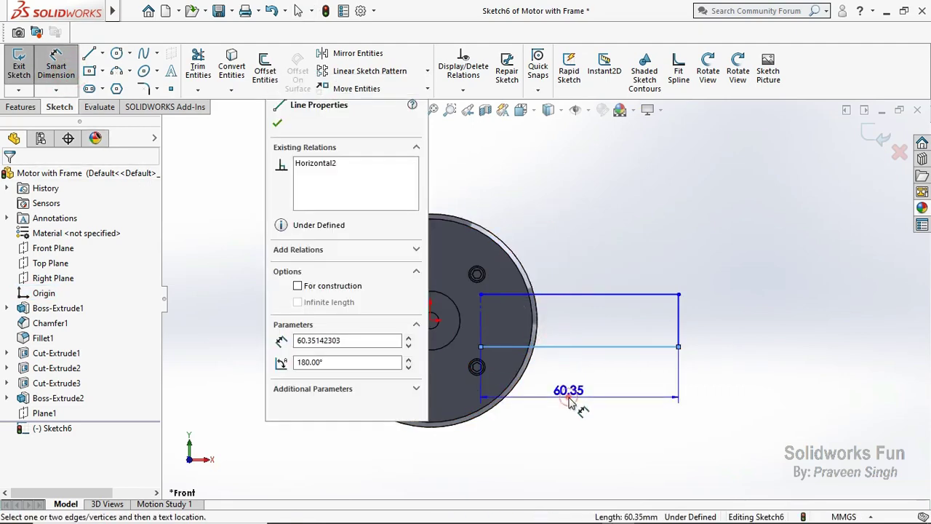
left_click(570, 403)
type("250")
left_click(494, 390)
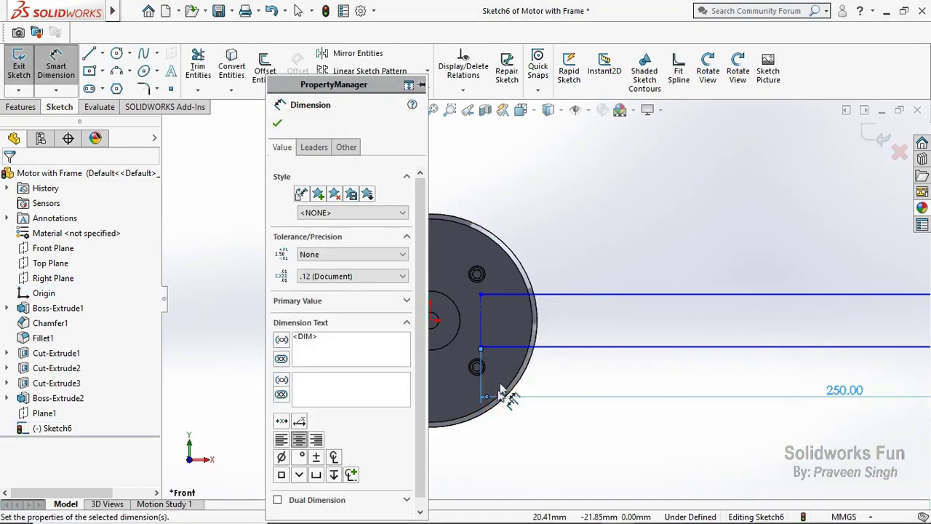
left_click(481, 328)
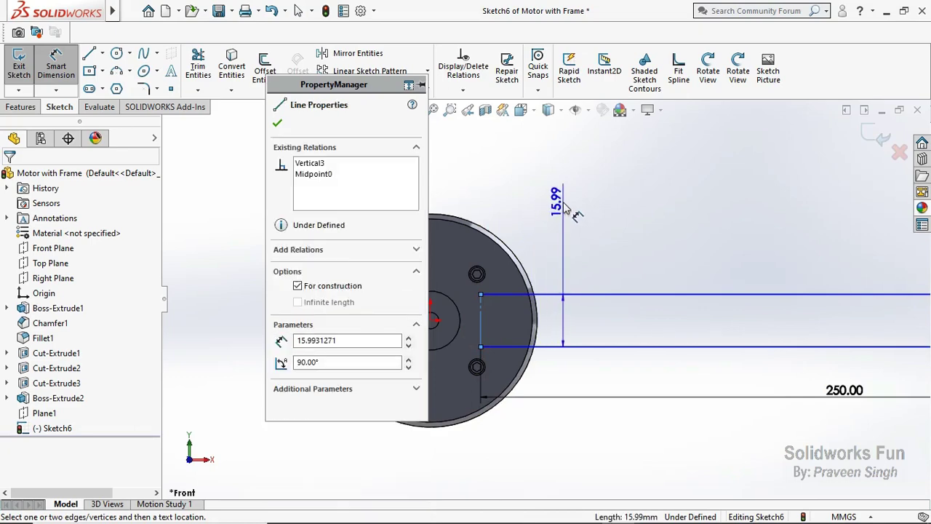
left_click(566, 209)
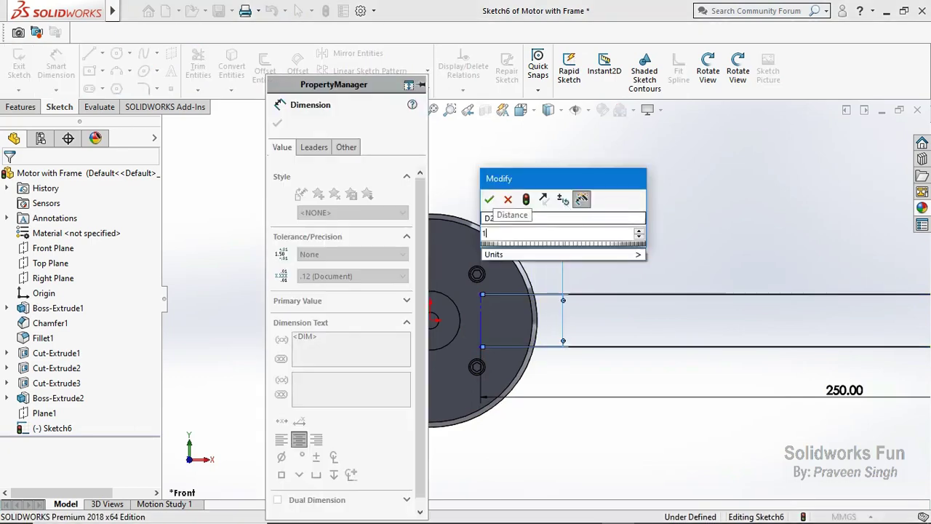
type("15")
key("Return")
scroll(472, 305, "up", 1)
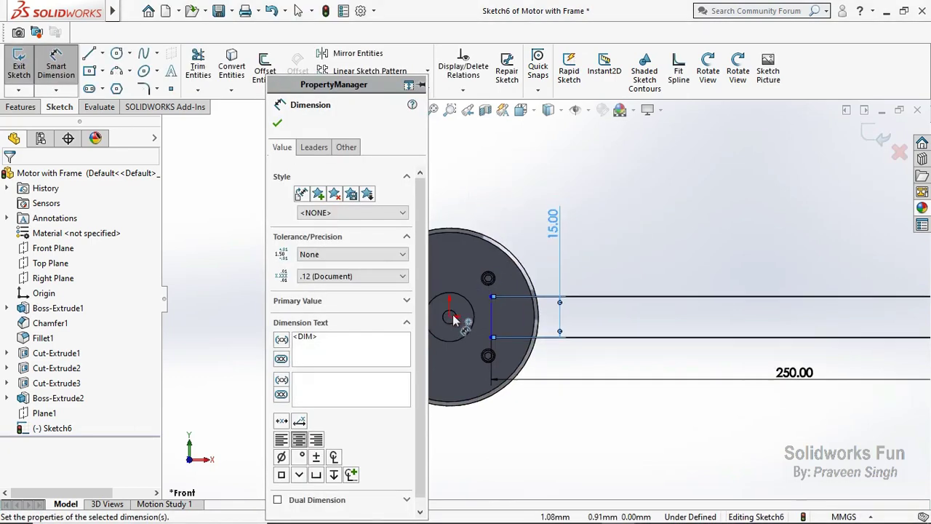
scroll(479, 317, "down", 2)
left_click(551, 315)
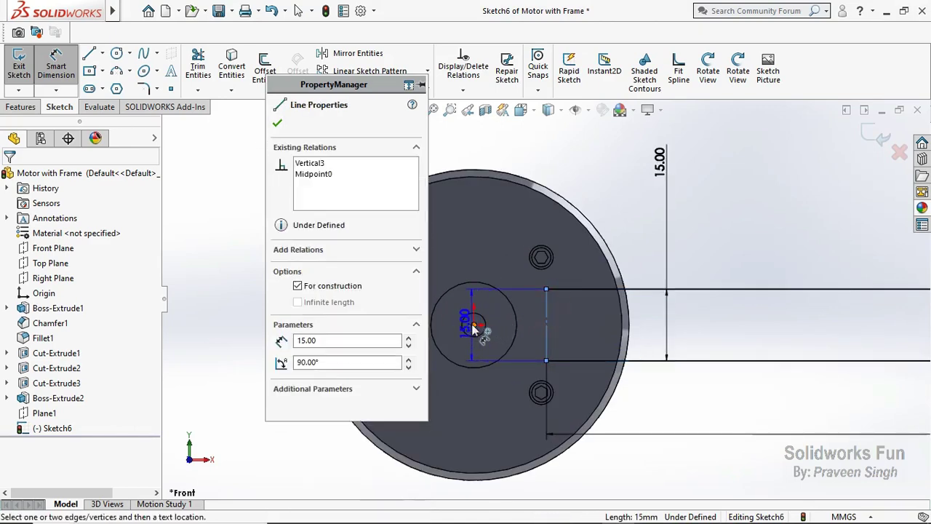
left_click(502, 234)
left_click(430, 230)
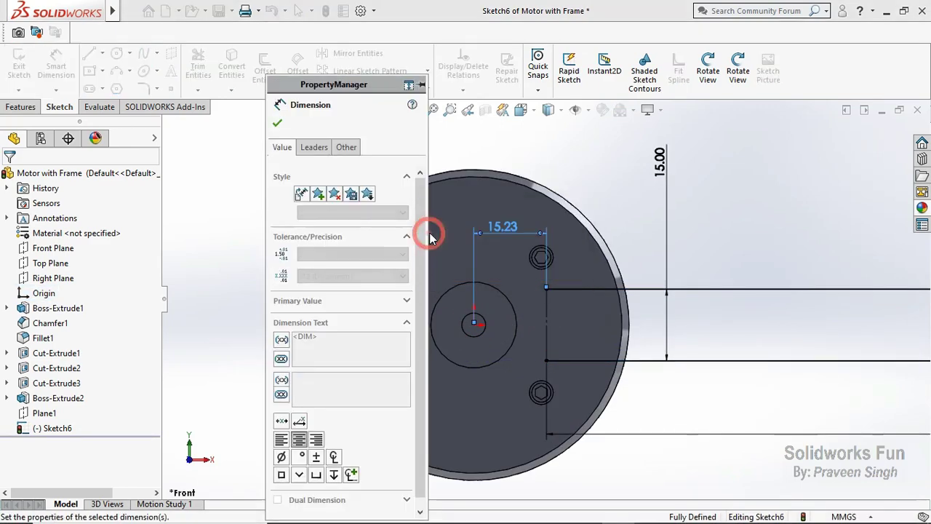
key("Escape")
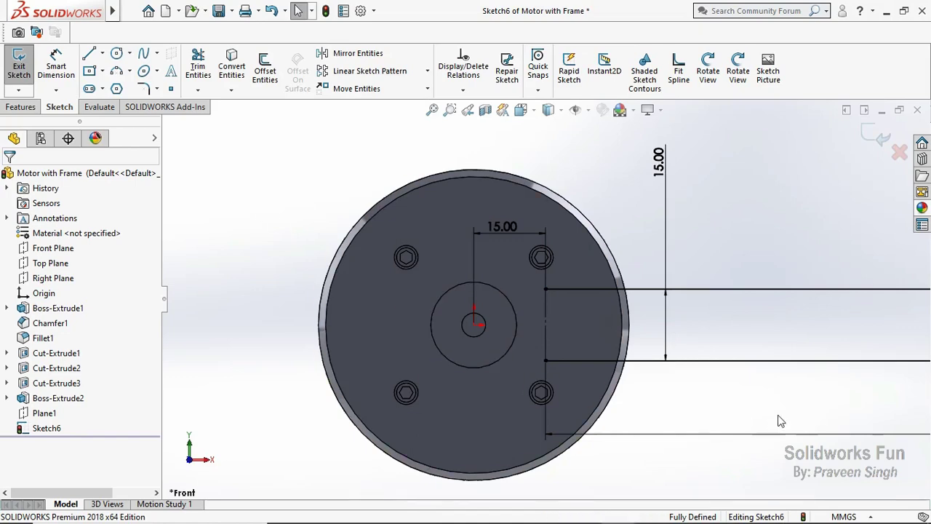
Fit the sketch in view and inspect the strip's left and right end edges.
key("f")
left_click(818, 306)
left_click(853, 303)
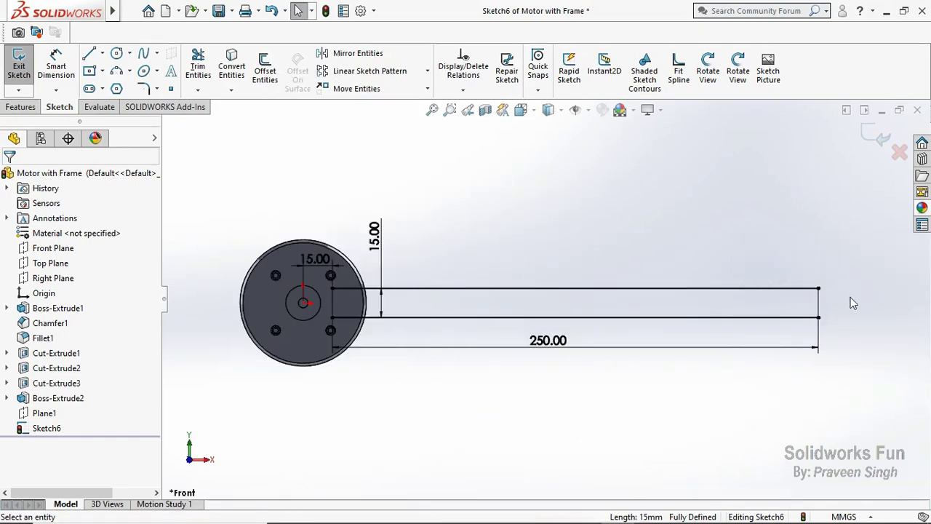
left_click(333, 306)
left_click(488, 245)
scroll(928, 327, "down", 1)
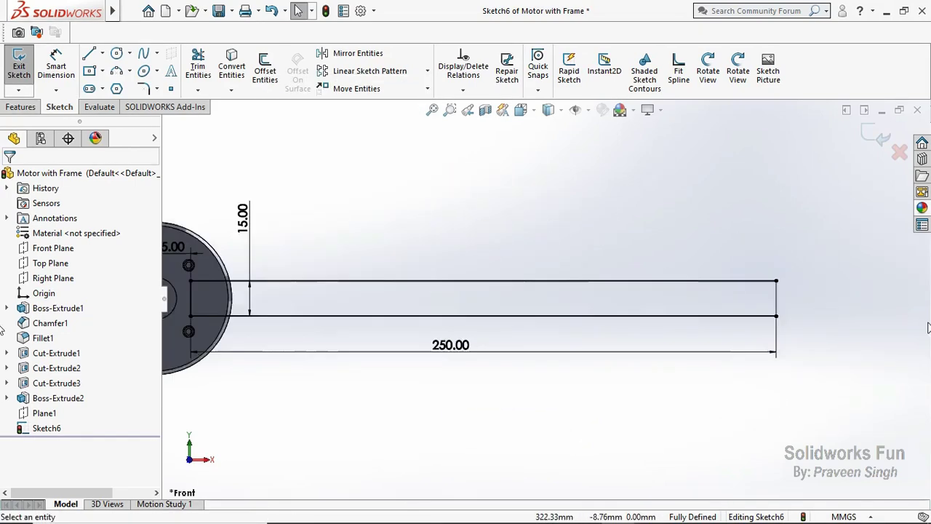
scroll(928, 328, "down", 1)
left_click(117, 70)
Cap the strip's right end with a semicircular three-point arc between its corners.
left_click(667, 259)
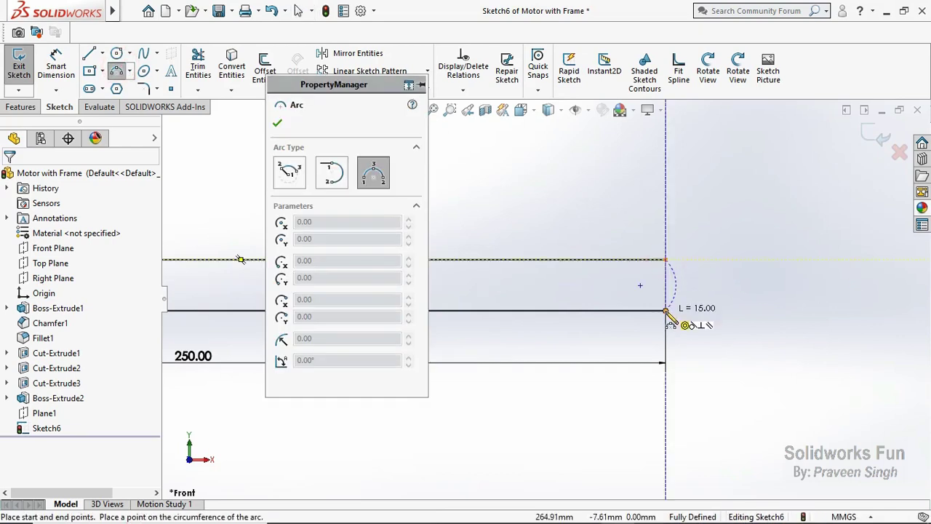
left_click(667, 311)
left_click(676, 287)
key("Escape")
Check the strip's vertical edges and exit Sketch6.
scroll(378, 298, "up", 3)
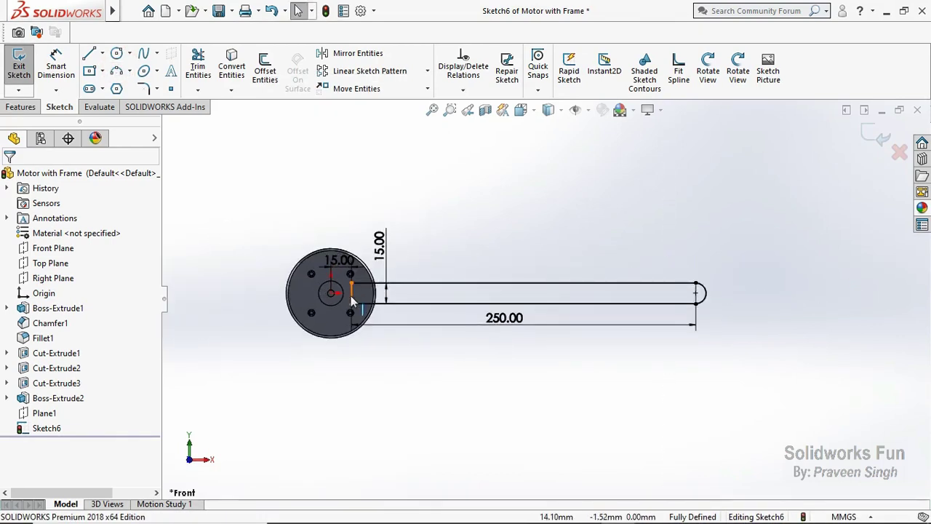
left_click(351, 295)
left_click(565, 347)
left_click(354, 297)
left_click(407, 270)
scroll(408, 270, "down", 1)
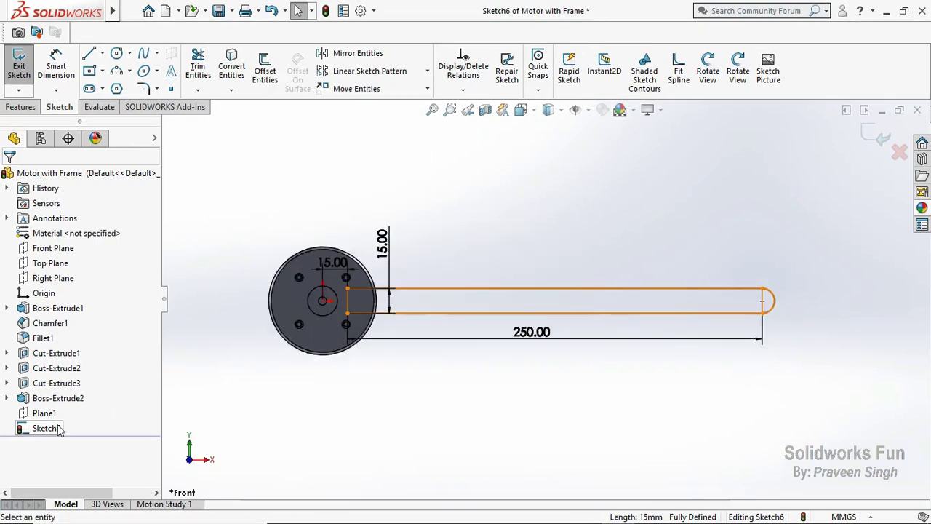
left_click(873, 133)
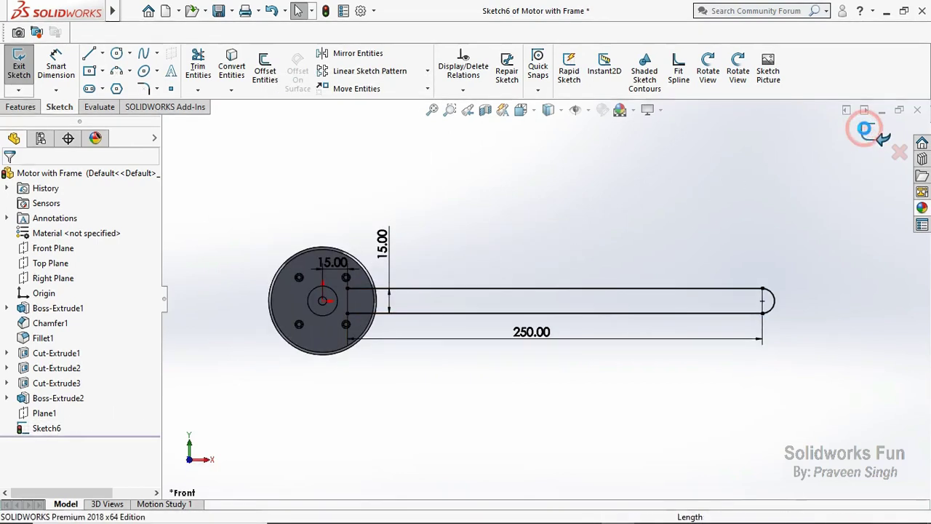
left_click(670, 189)
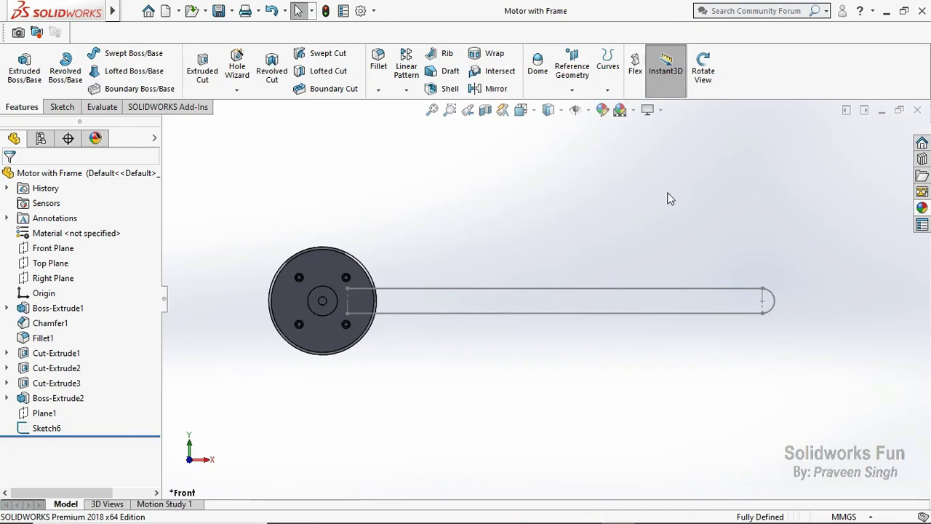
Sweep a 5 mm circular profile along the Sketch6 path to create Sweep1.
left_click(160, 59)
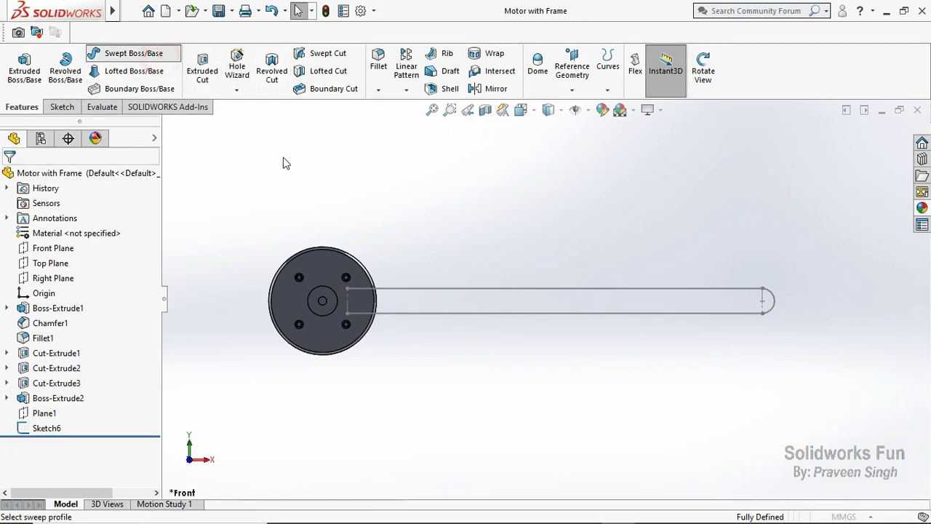
left_click(298, 174)
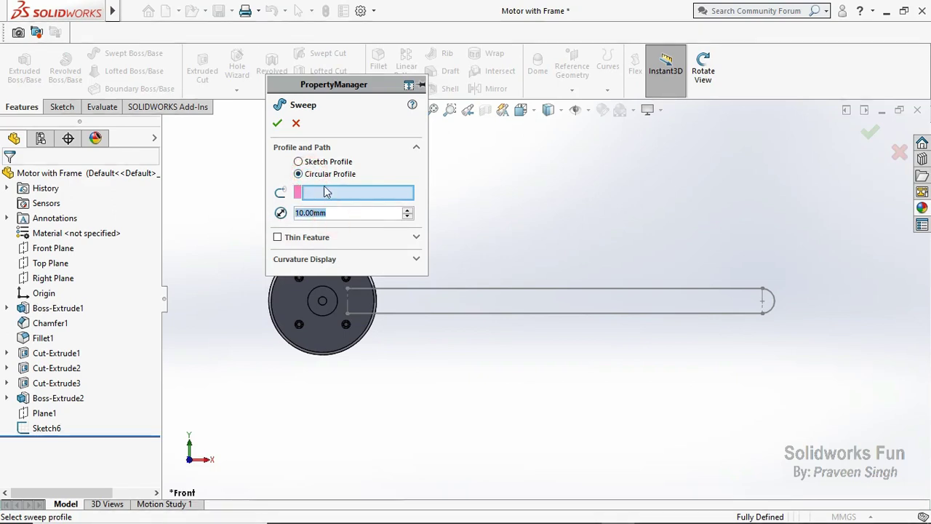
type("5")
left_click(366, 109)
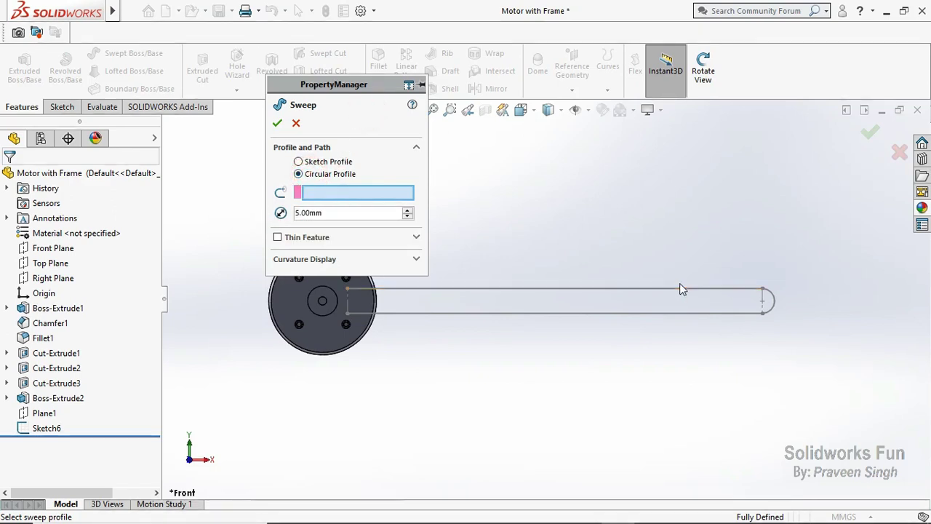
left_click(681, 289)
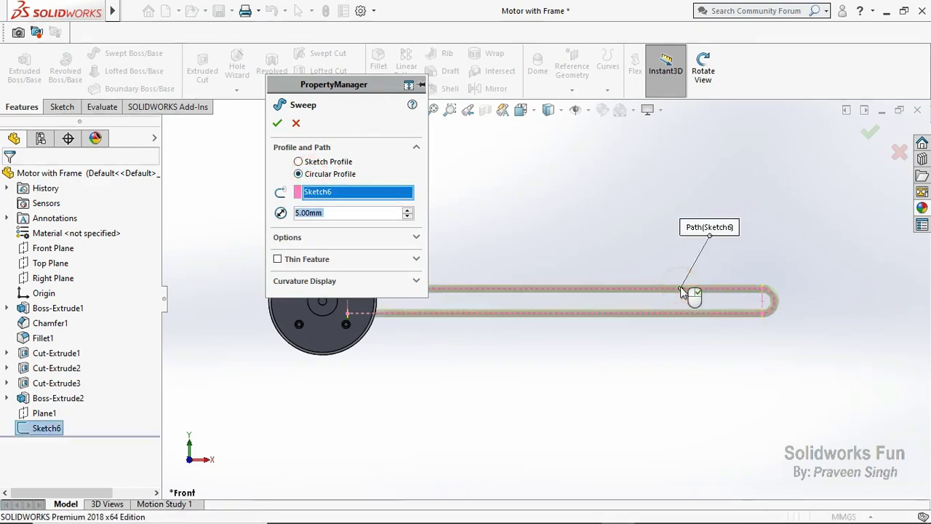
left_click(336, 240)
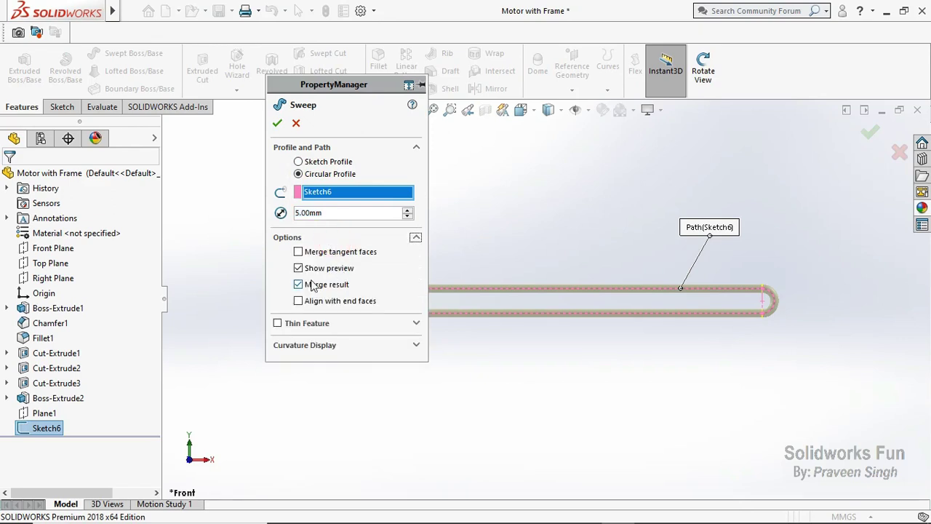
left_click(277, 125)
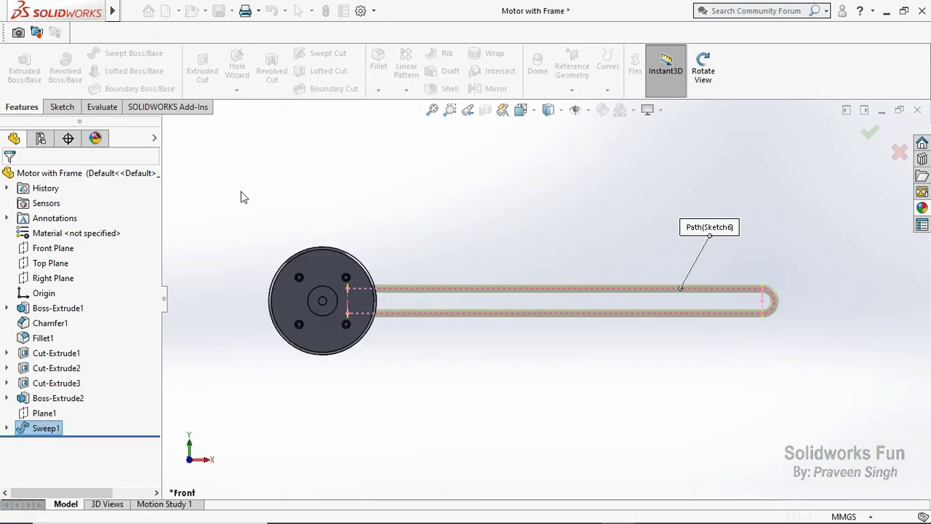
left_click(241, 192)
scroll(240, 191, "down", 2)
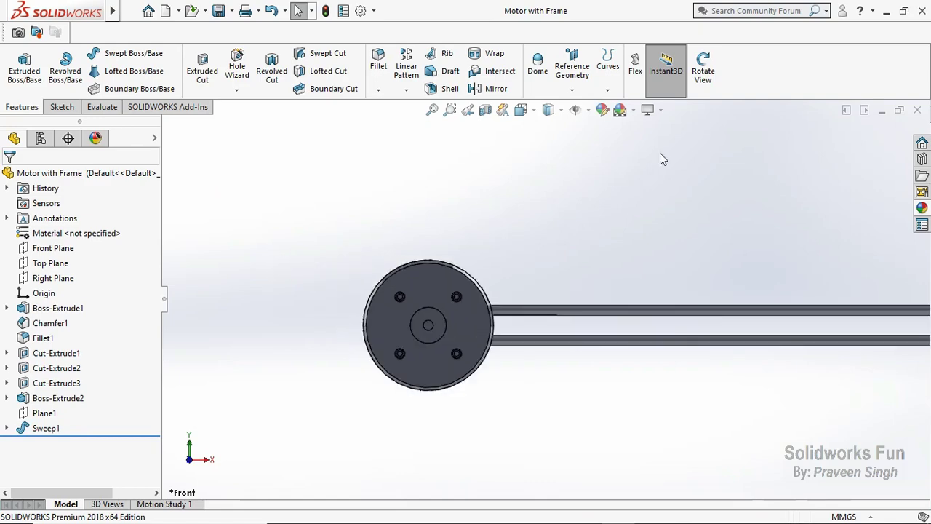
Circular-pattern Sweep1 into 4 equal instances around the motor's cylindrical face.
left_click(705, 84)
left_click_drag(561, 189, 712, 288)
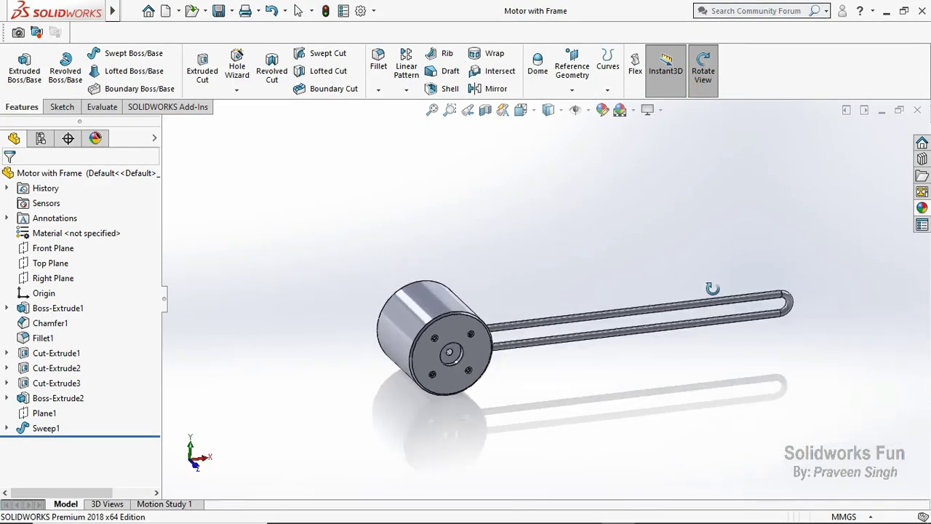
key("Escape")
left_click(406, 89)
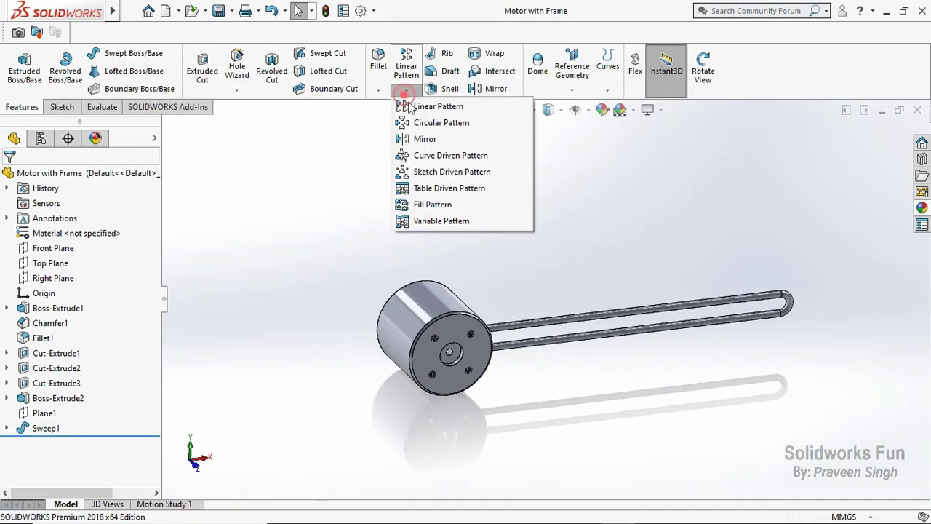
left_click(397, 134)
left_click(354, 171)
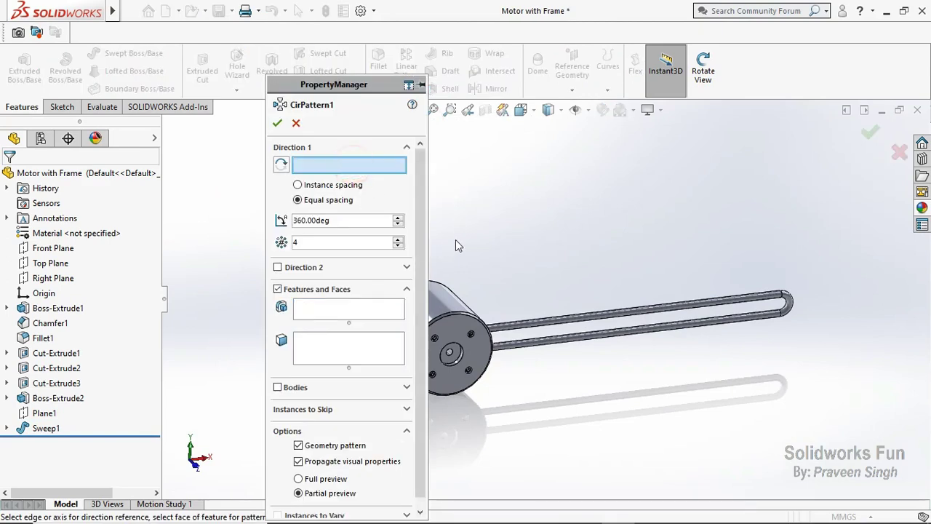
scroll(510, 298, "up", 2)
left_click(467, 294)
left_click(318, 309)
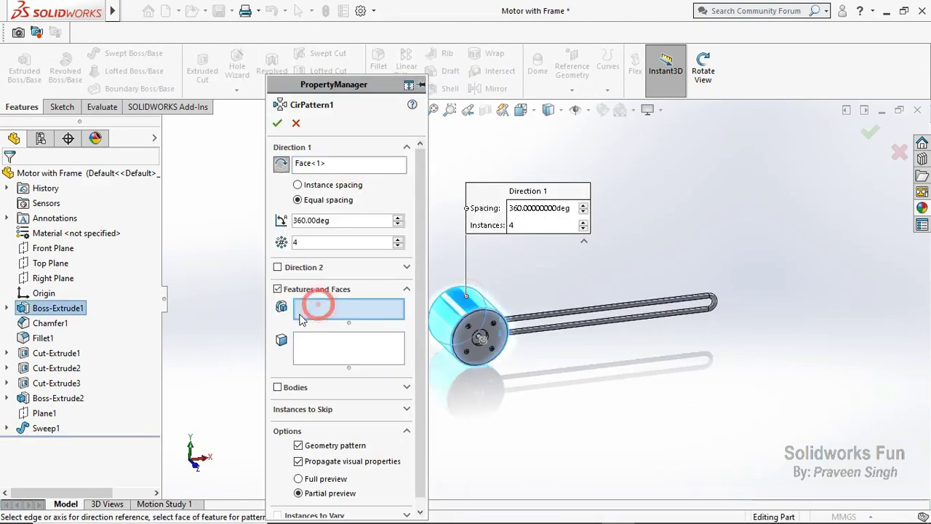
left_click(55, 428)
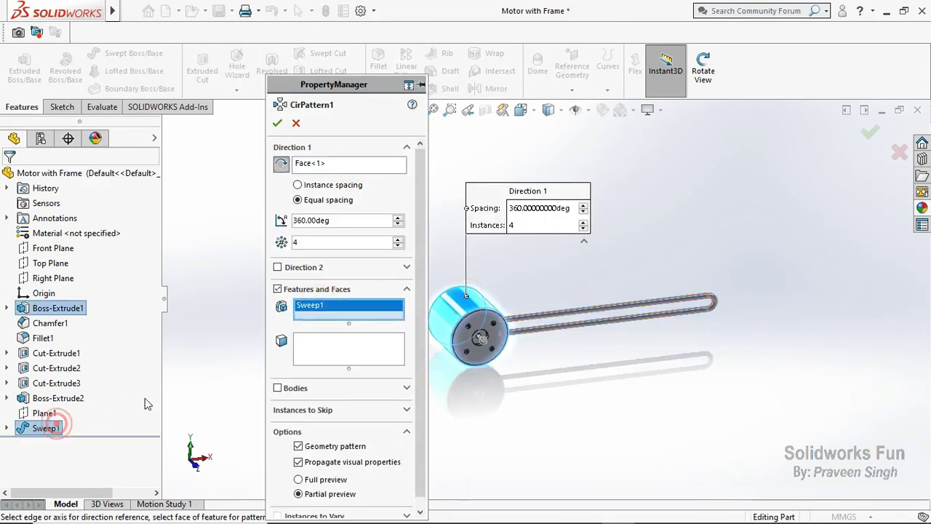
left_click(277, 124)
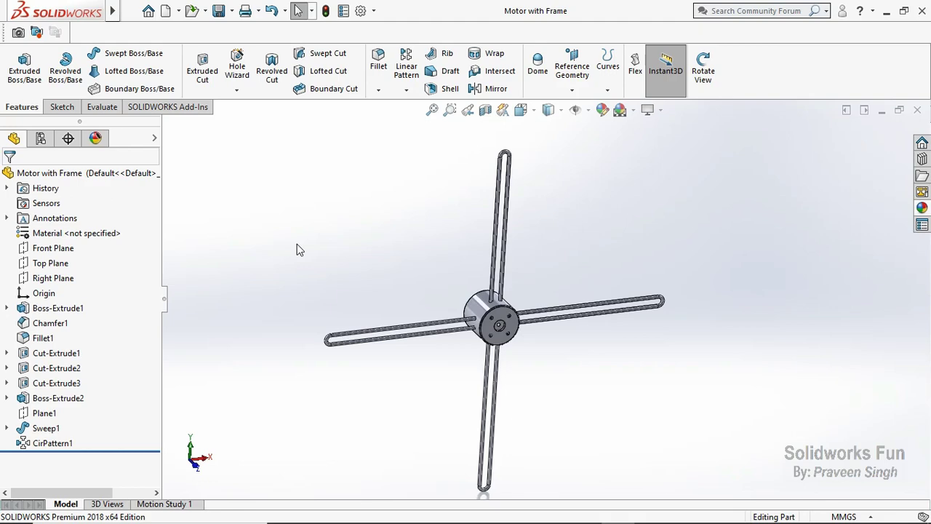
Start a 0.20 mm fillet on the four screw-hole faces and the centre hole faces.
scroll(542, 329, "down", 5)
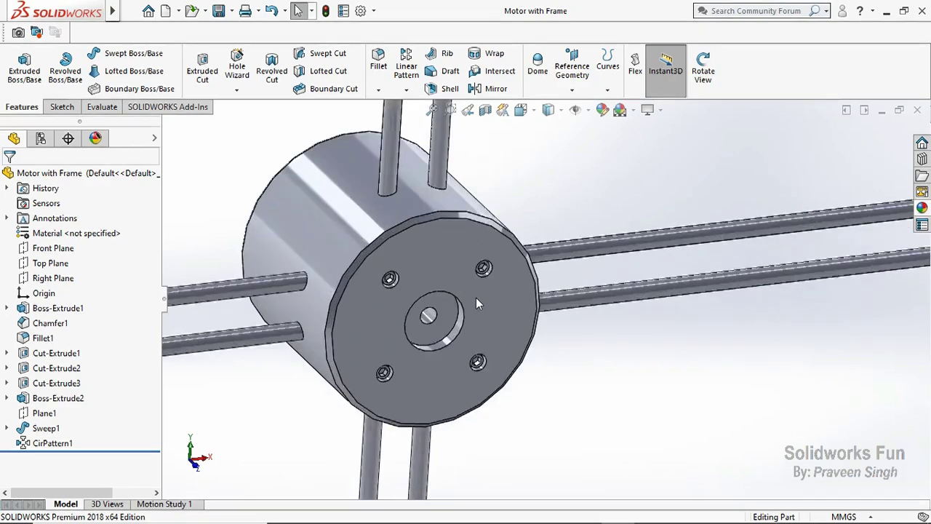
left_click(380, 89)
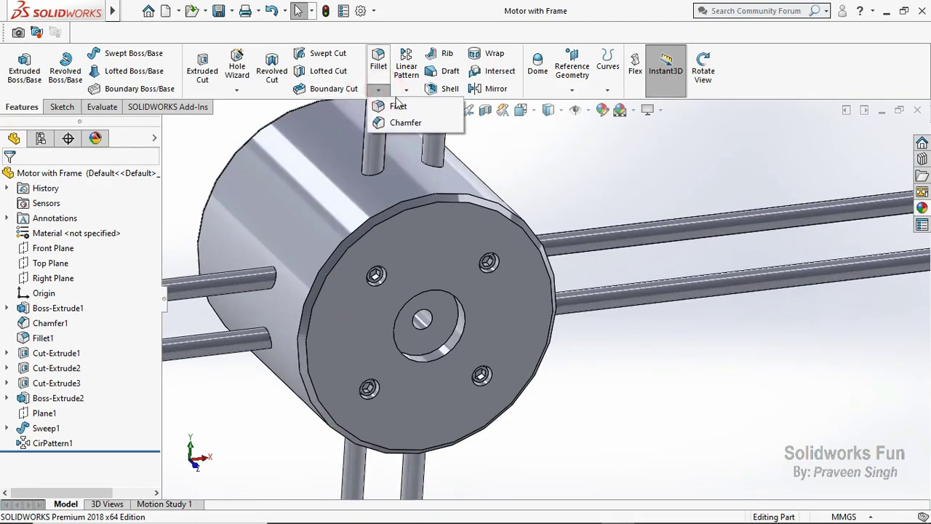
left_click(398, 105)
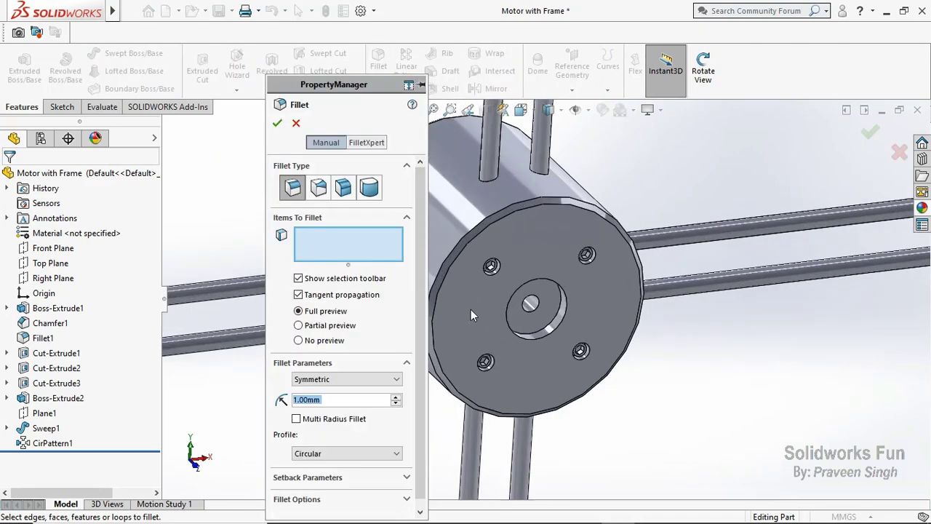
scroll(502, 258, "down", 3)
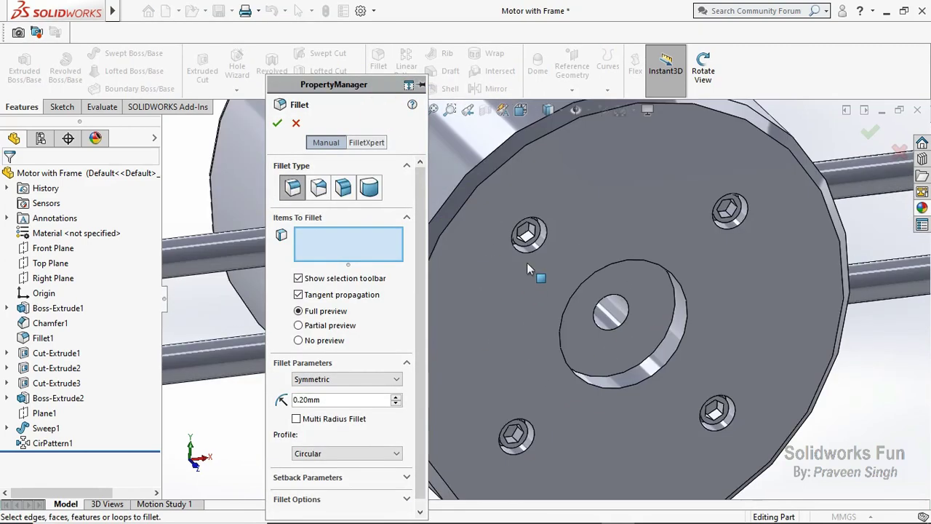
left_click(537, 244)
left_click(740, 227)
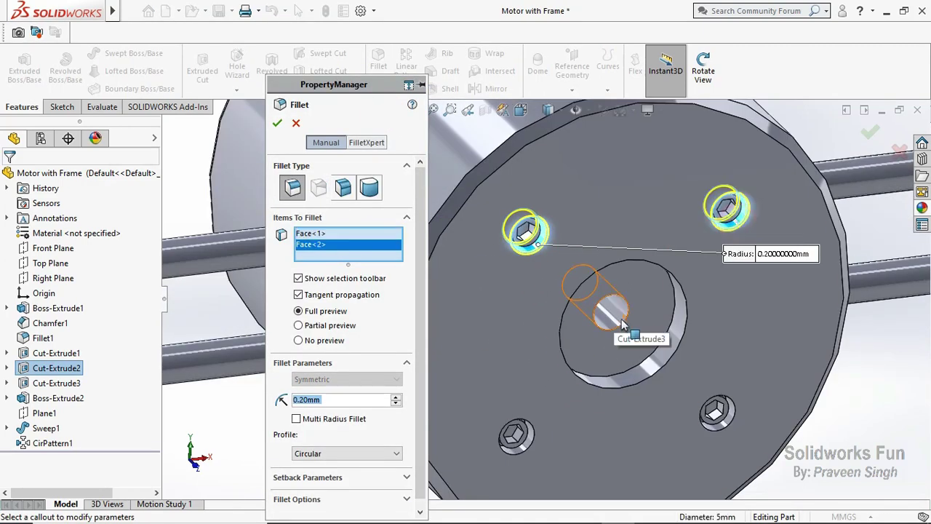
left_click(613, 318)
left_click(668, 347)
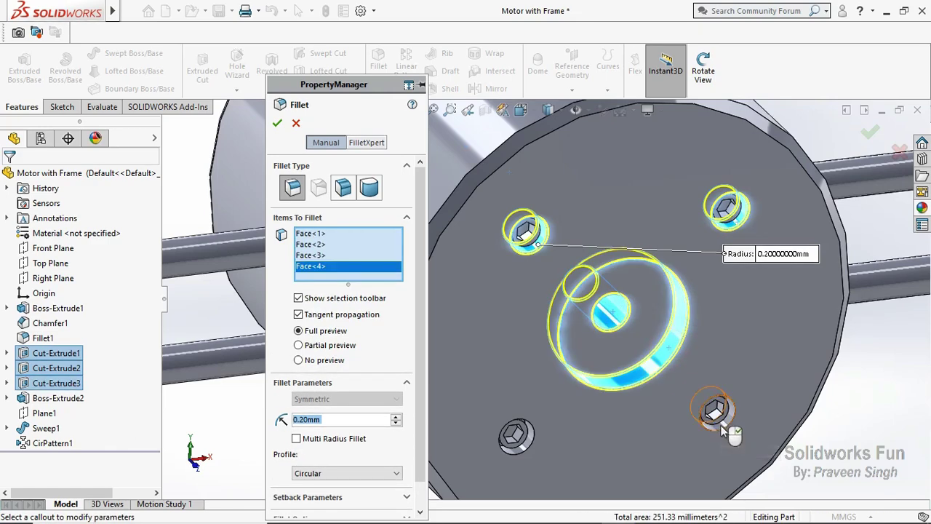
left_click(717, 412)
left_click(522, 444)
left_click(533, 241)
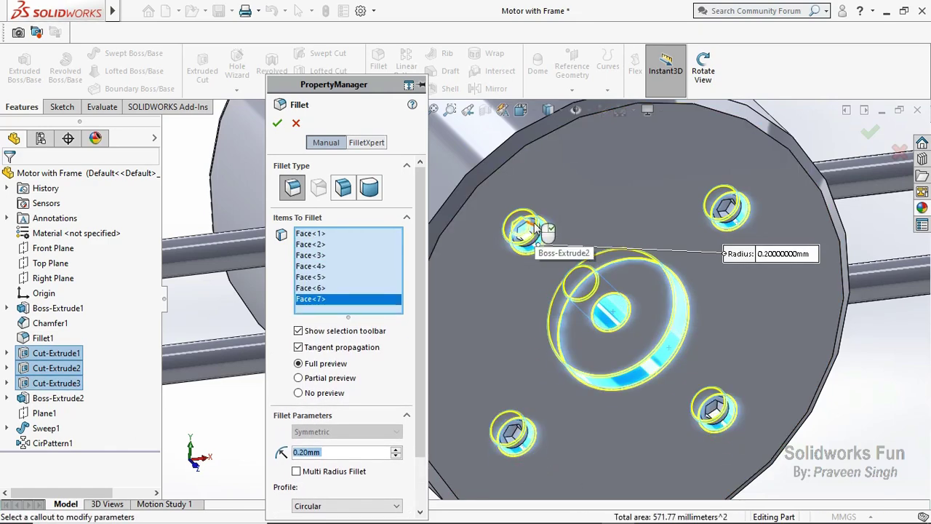
Add the small boss edge and boss faces, then accept the fillet as Fillet2.
middle_click_drag(652, 245, 480, 254)
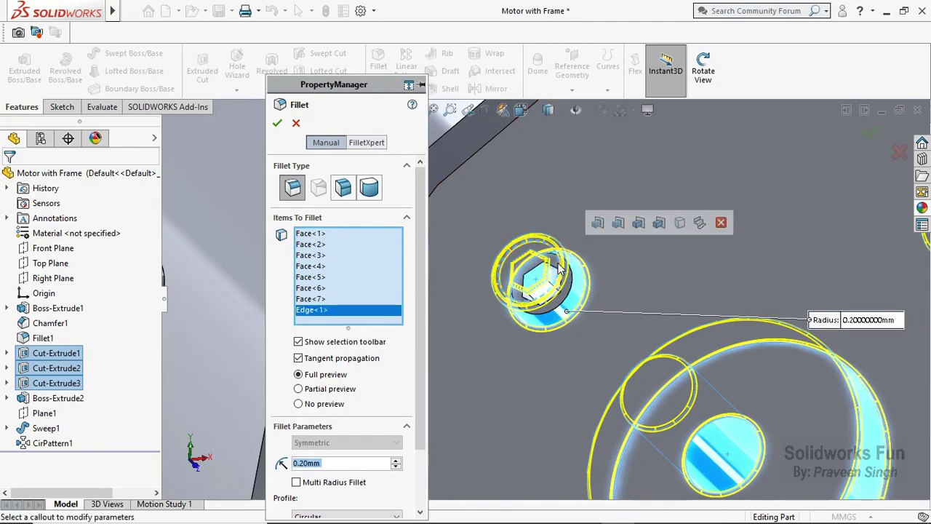
left_click(566, 308)
middle_click_drag(571, 307, 749, 266)
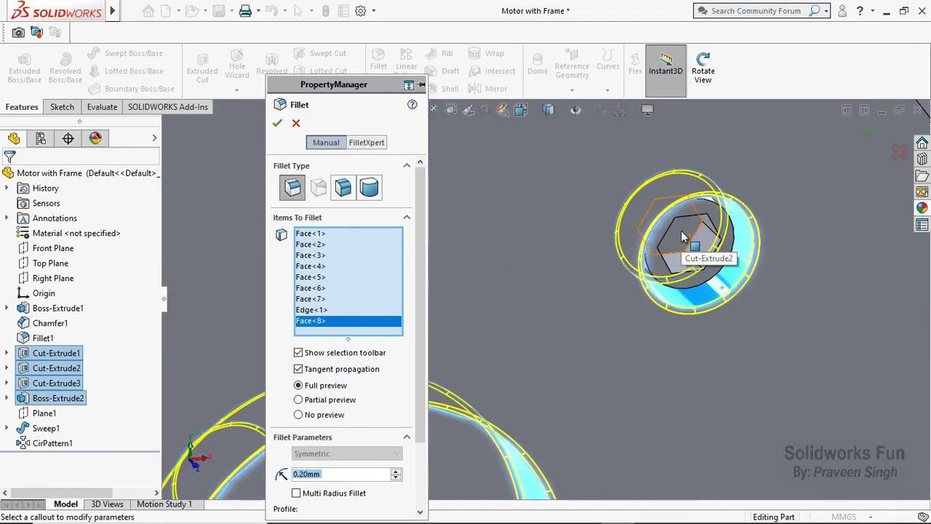
left_click(676, 287)
left_click(720, 226)
scroll(632, 349, "up", 3)
scroll(632, 349, "down", 3)
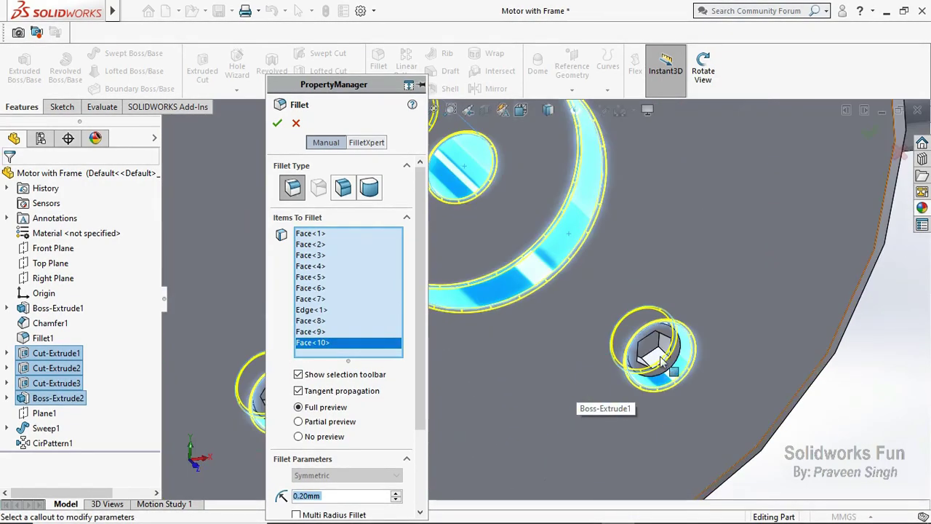
left_click(637, 360)
scroll(655, 318, "down", 2)
left_click(655, 318)
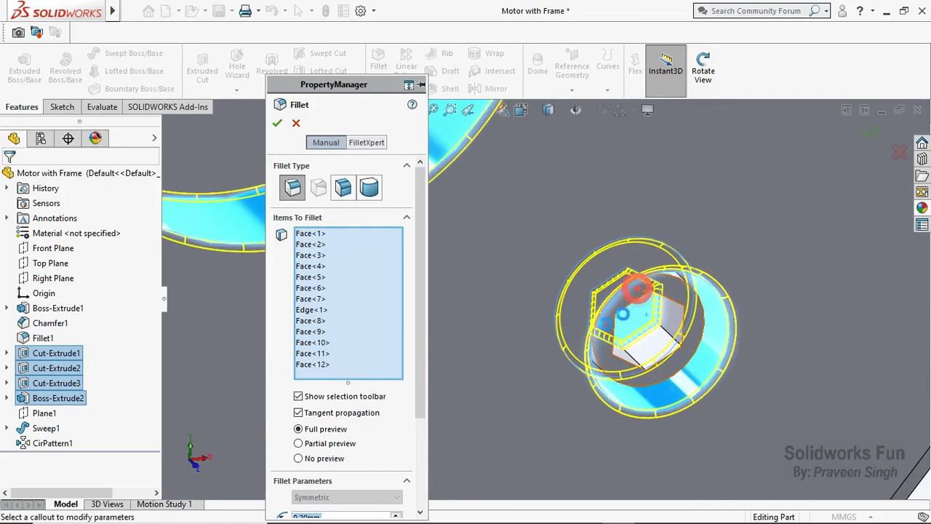
scroll(626, 306, "up", 3)
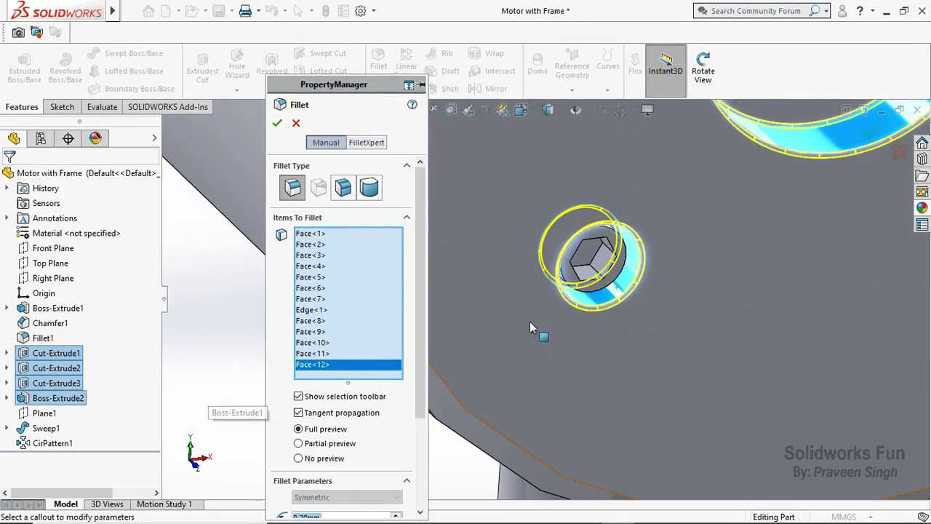
left_click(582, 256)
left_click(590, 288)
scroll(593, 291, "up", 3)
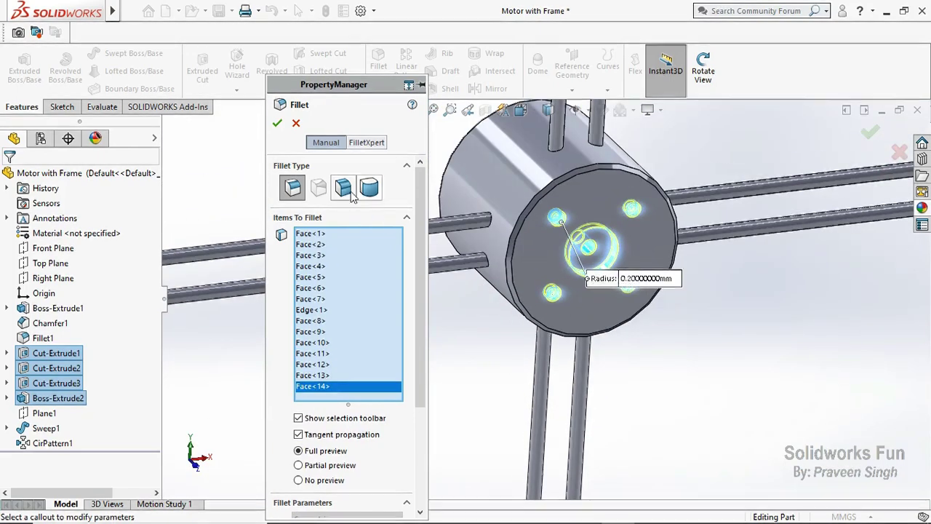
left_click(278, 126)
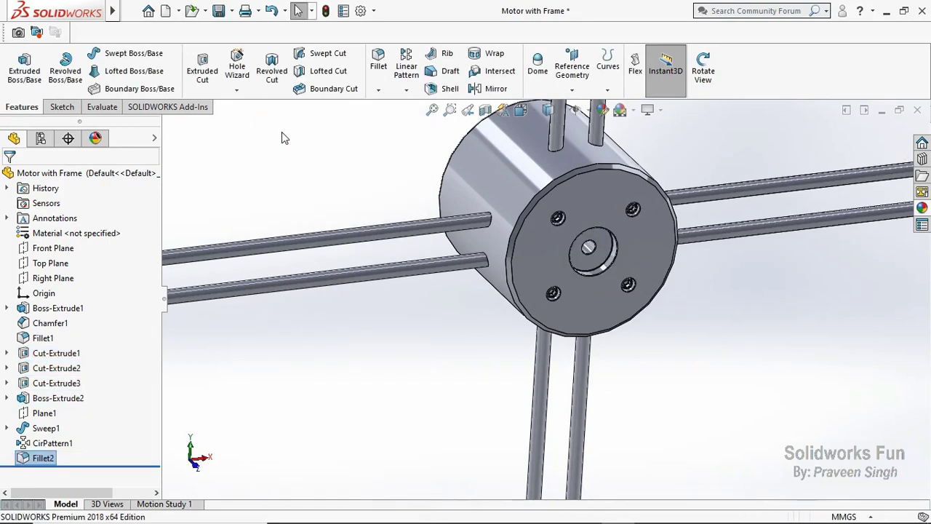
Apply brushed aluminum from the metal appearances to the whole body, then start a new blank part.
scroll(540, 242, "up", 3)
scroll(540, 242, "up", 3)
scroll(540, 242, "up", 3)
scroll(617, 259, "down", 2)
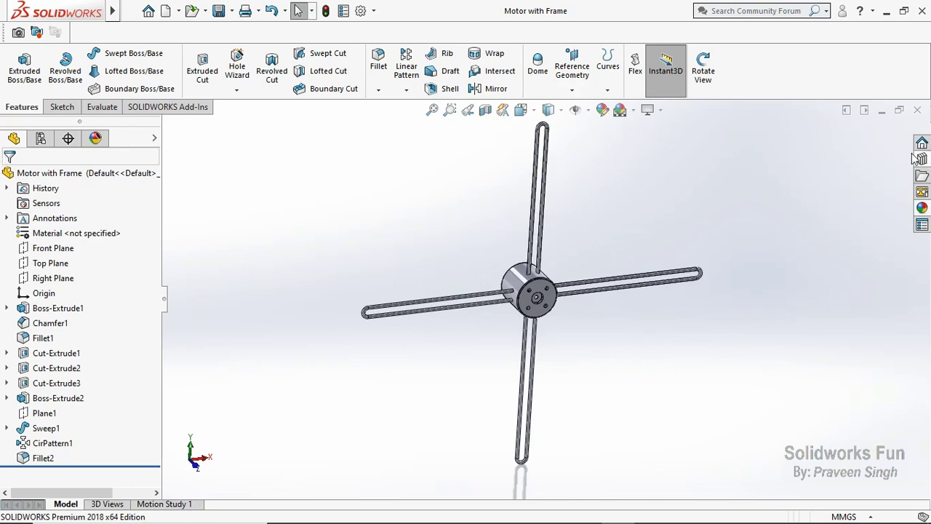
left_click(922, 209)
left_click(733, 151)
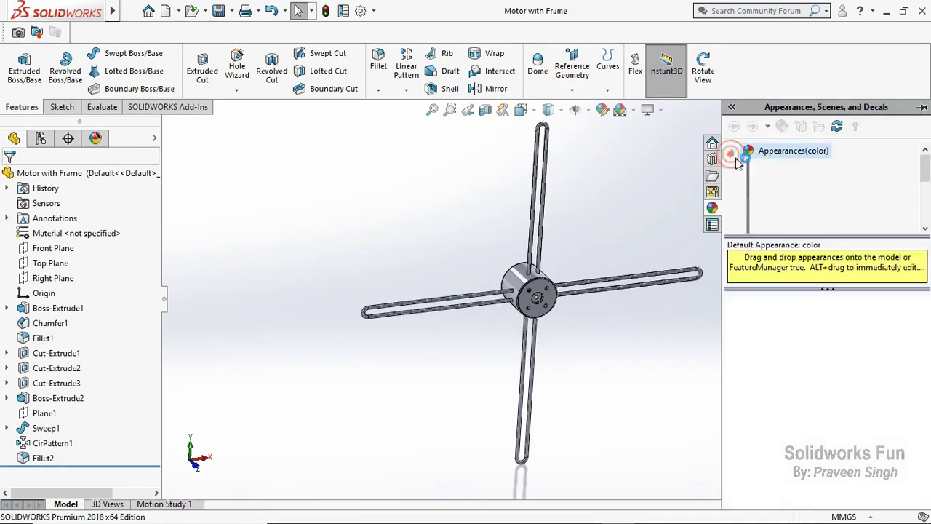
left_click(749, 181)
left_click(787, 200)
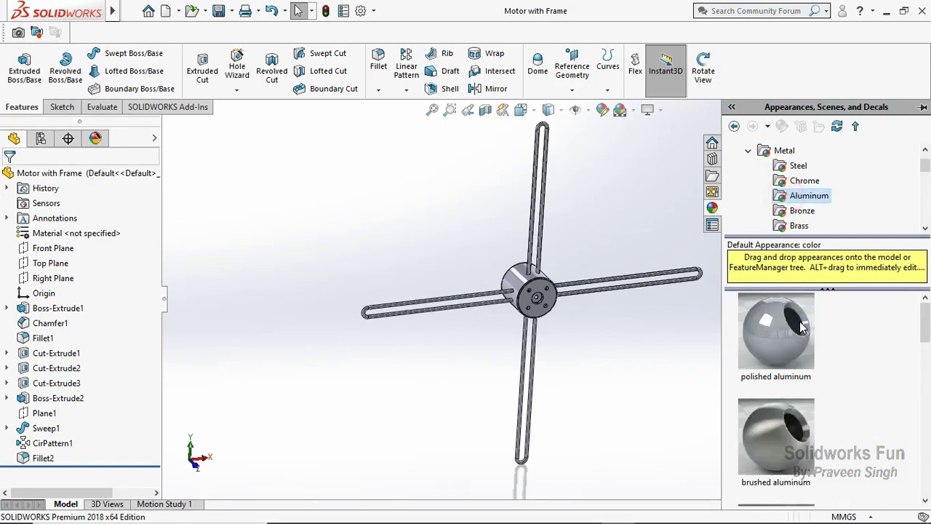
mouse_move(777, 435)
left_click_drag(782, 434, 543, 297)
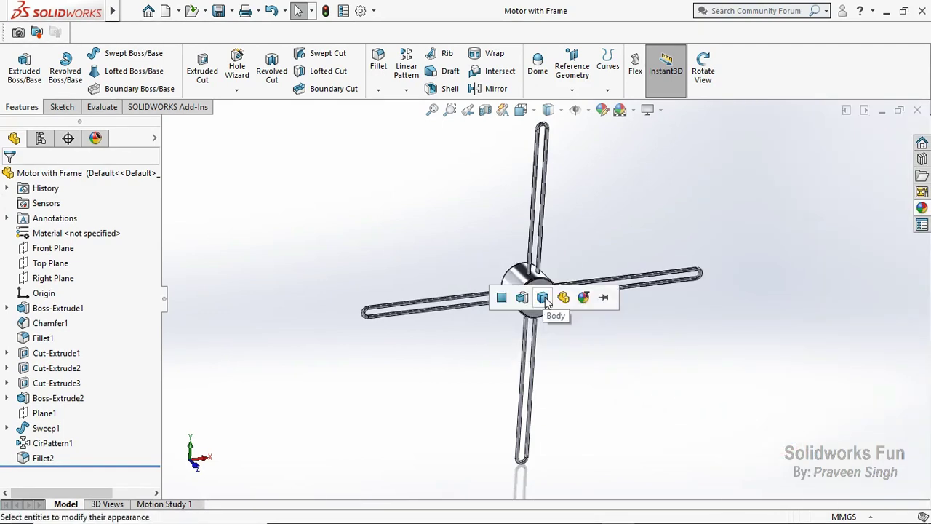
left_click(545, 300)
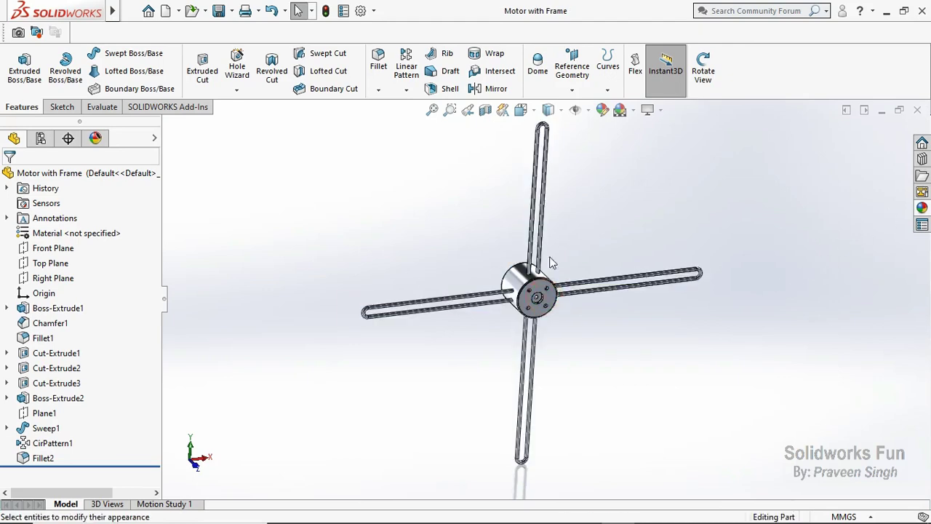
left_click(916, 109)
Save the new part as 'Link'.
key("ctrl+s")
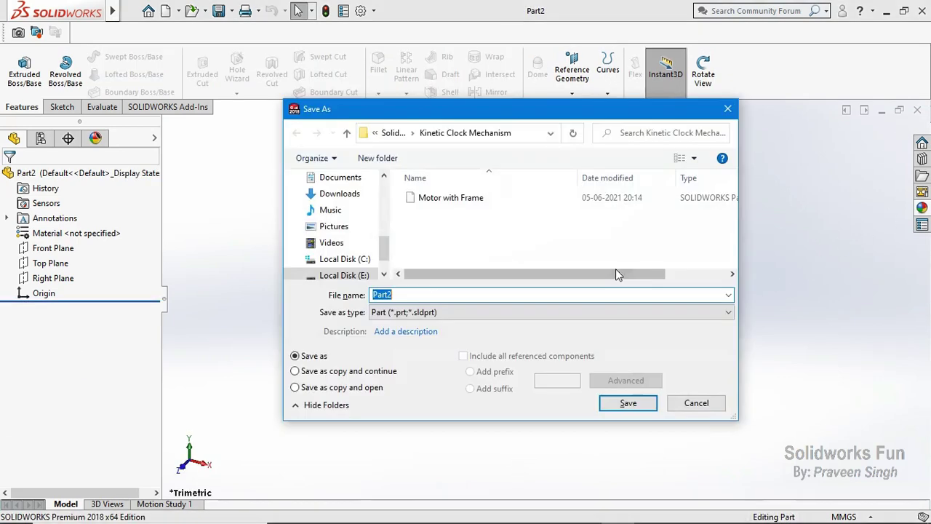
left_click(695, 157)
left_click(733, 71)
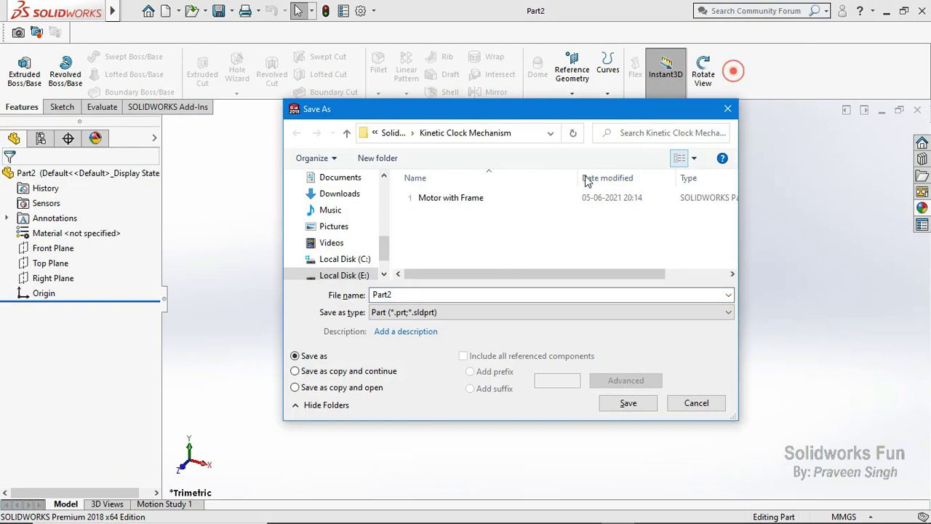
double_click(502, 298)
type("Link")
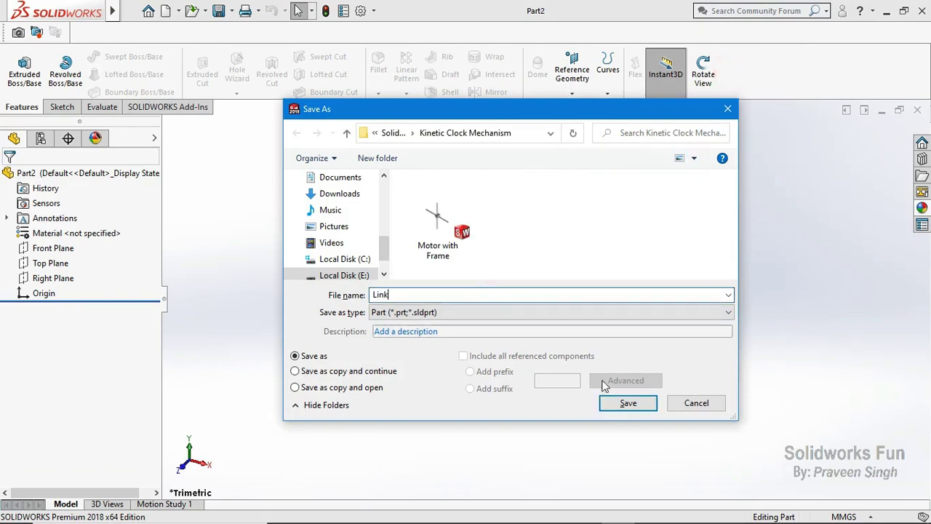
left_click(614, 404)
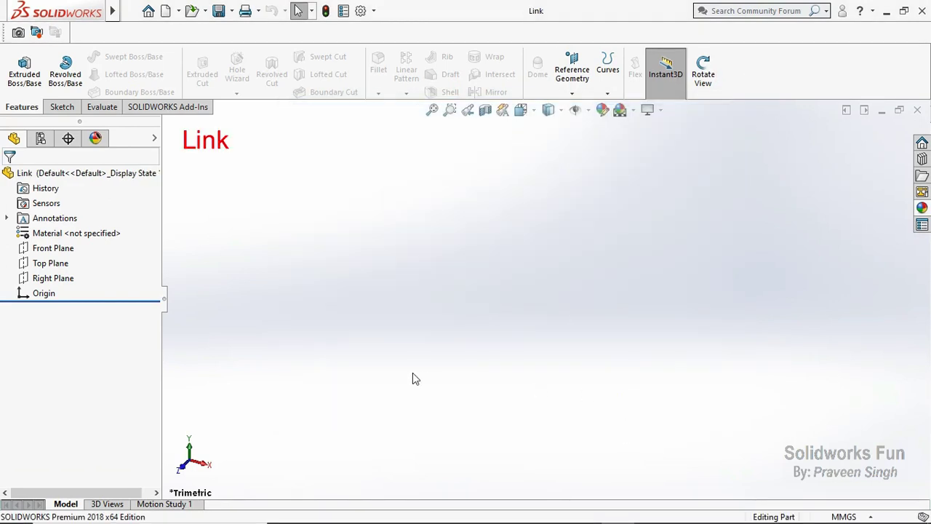
Sketch on the Front Plane a vertical centerline from the origin and a diagonal one up-right.
left_click(63, 246)
left_click(81, 222)
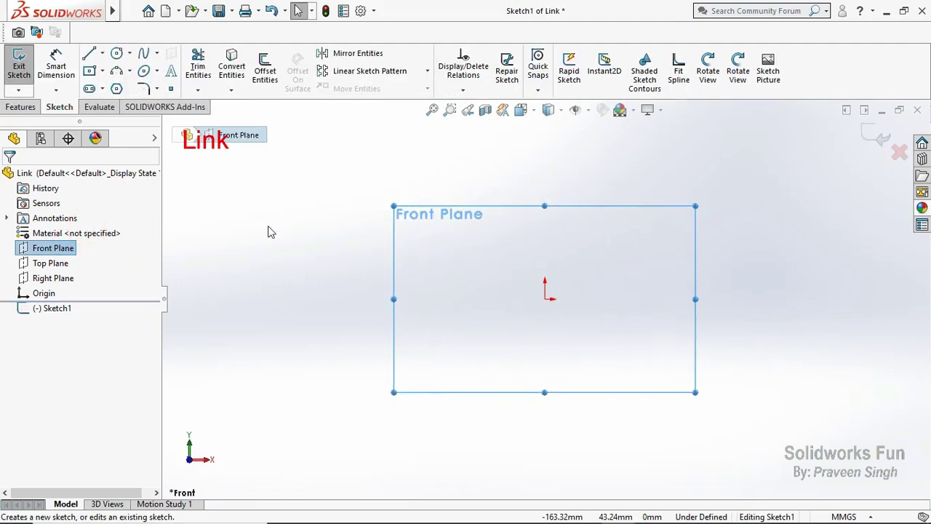
left_click(102, 54)
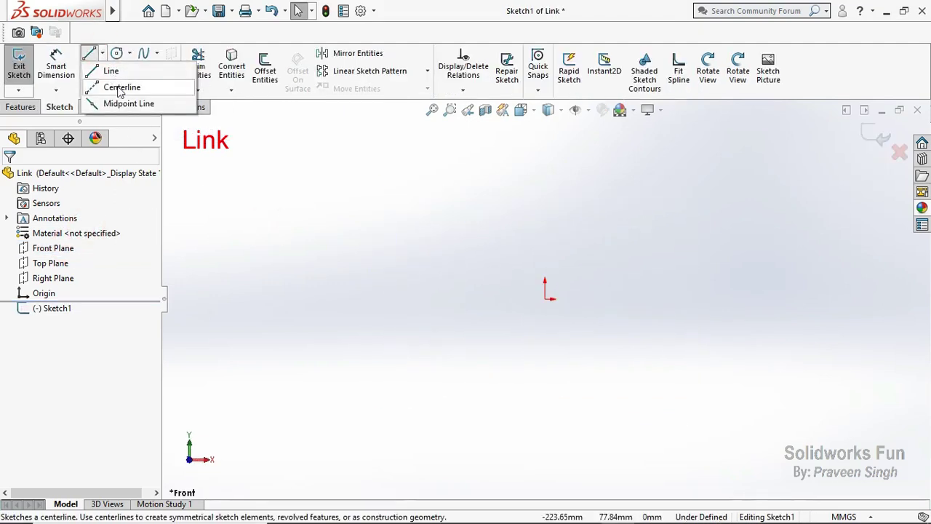
left_click(119, 90)
left_click(544, 297)
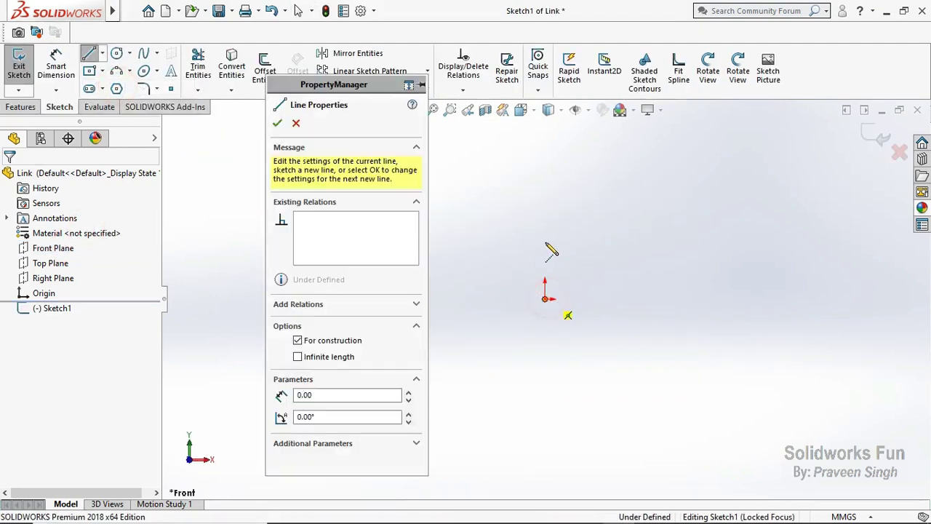
left_click(545, 242)
left_click(582, 201)
key("Escape")
Dimension both the vertical and diagonal centerlines to 65 mm.
scroll(588, 218, "down", 3)
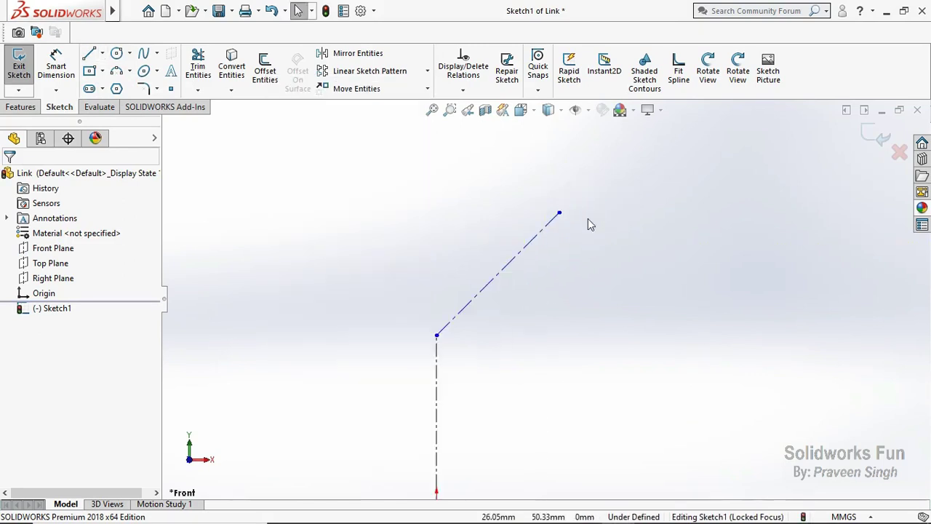
left_click(56, 65)
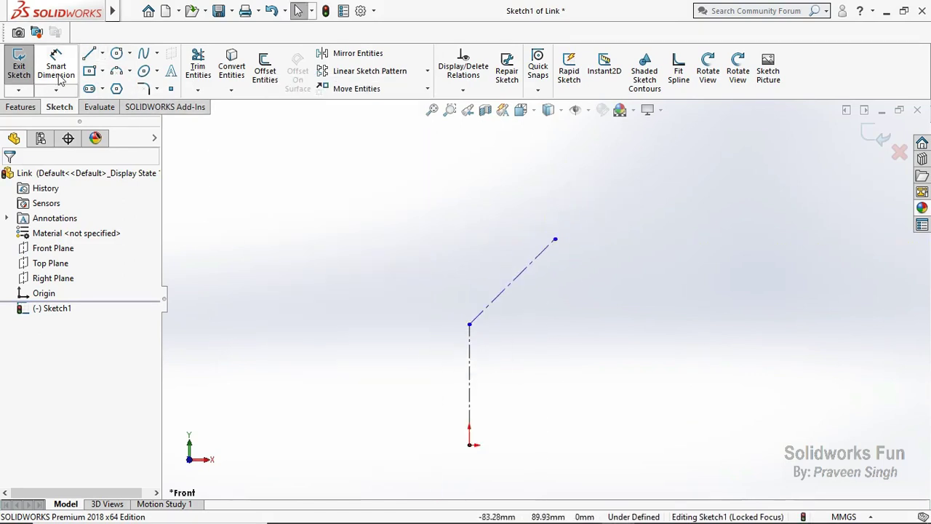
left_click(470, 352)
left_click(447, 363)
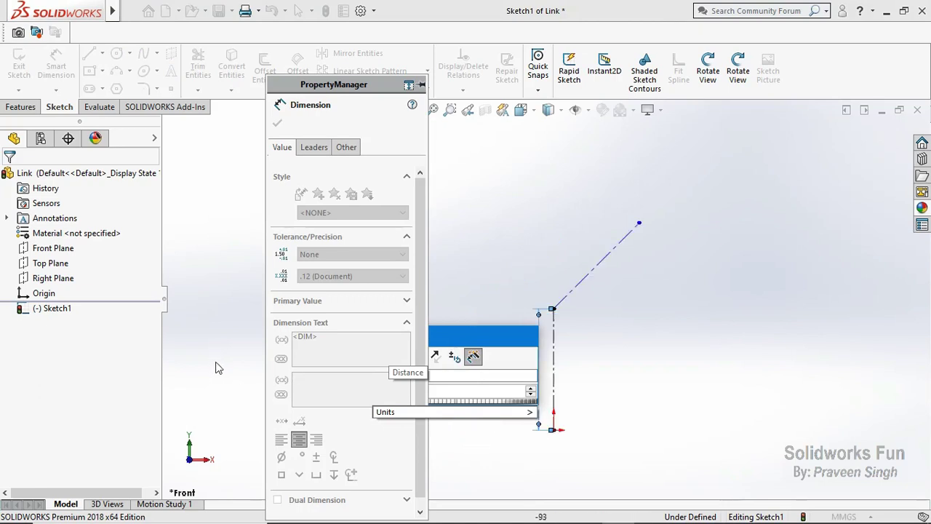
left_click_drag(453, 329, 481, 140)
type("65")
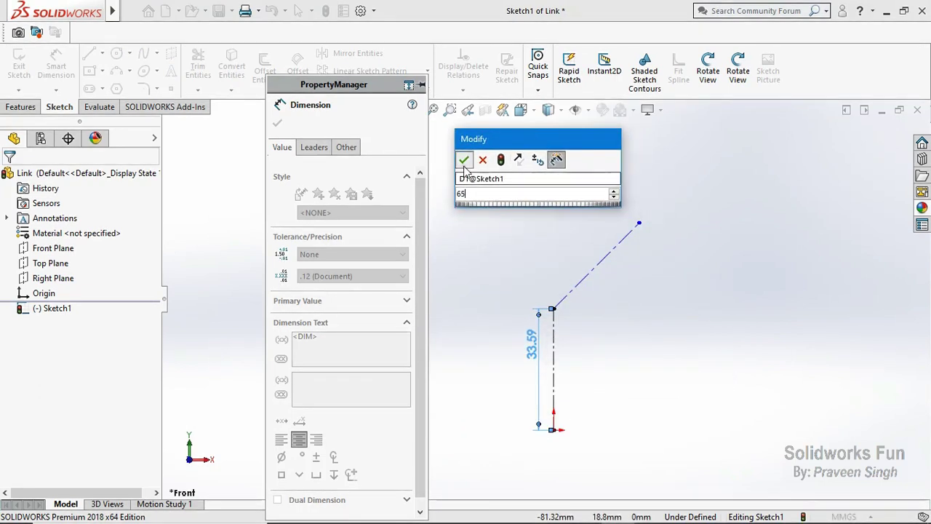
left_click(464, 162)
left_click(574, 297)
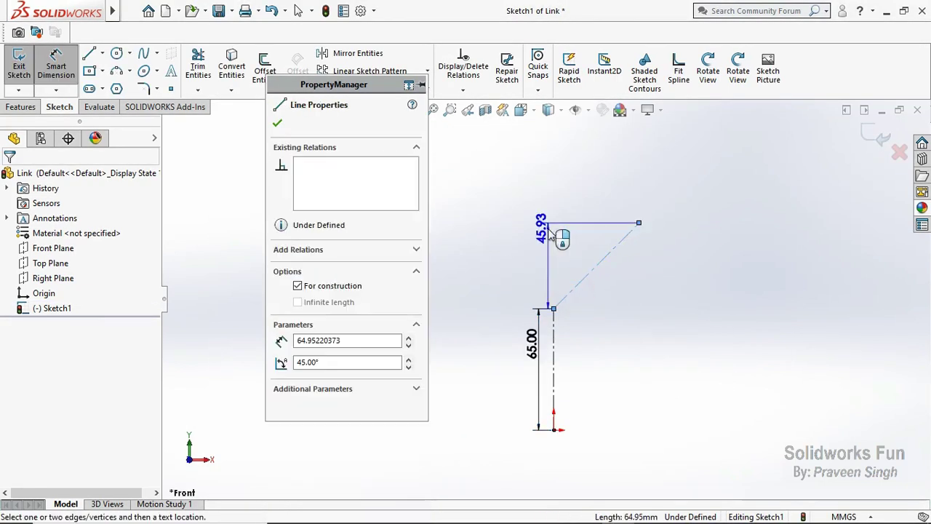
left_click(544, 223)
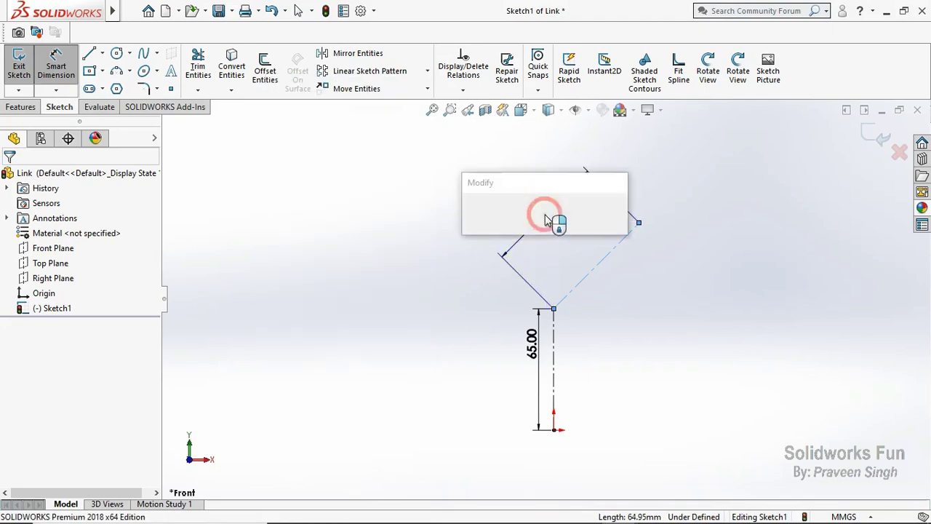
type("65")
key("Return")
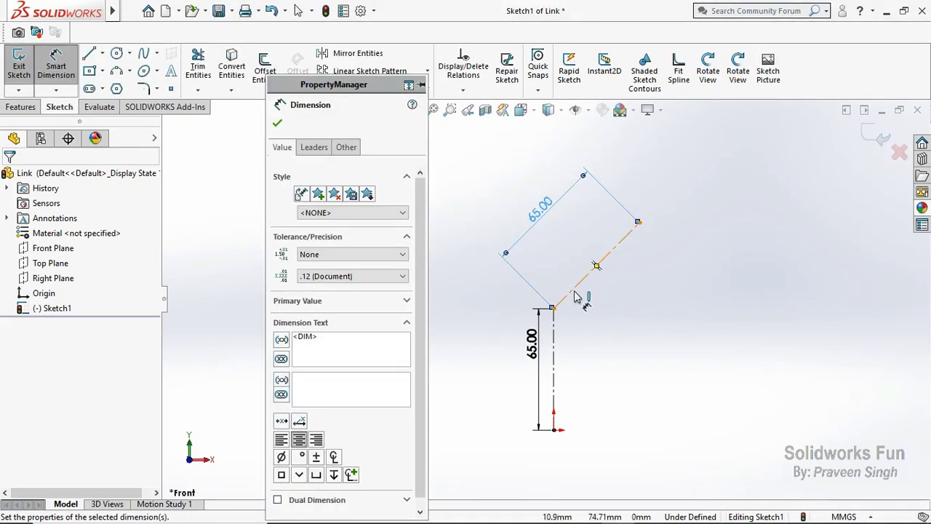
Set the angle between the centerlines to 150° and centre a circle at their junction.
left_click(575, 297)
left_click(555, 327)
left_click(576, 331)
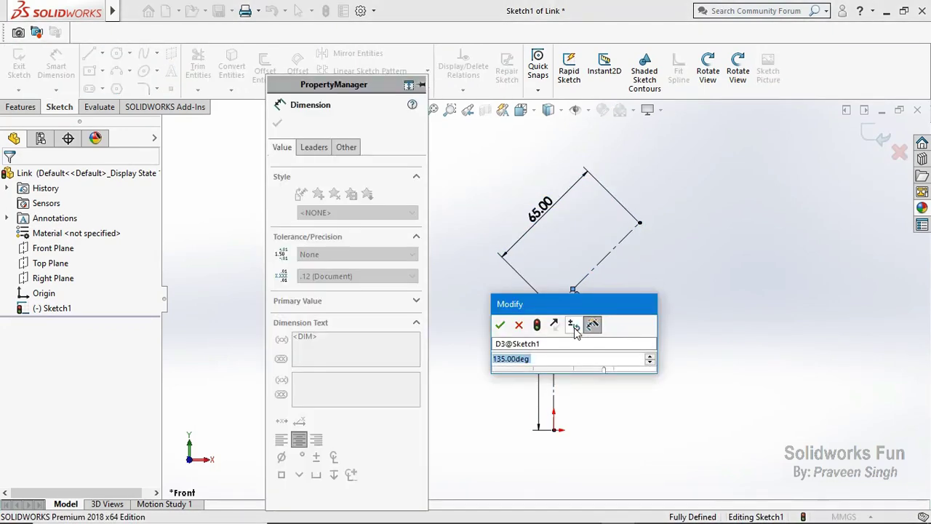
type("150")
left_click(500, 325)
left_click(277, 122)
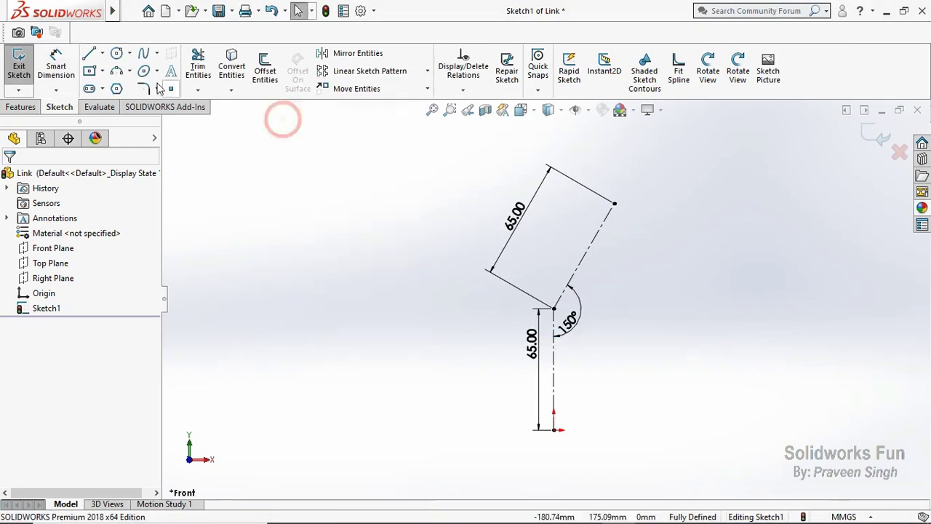
left_click(116, 54)
left_click(554, 308)
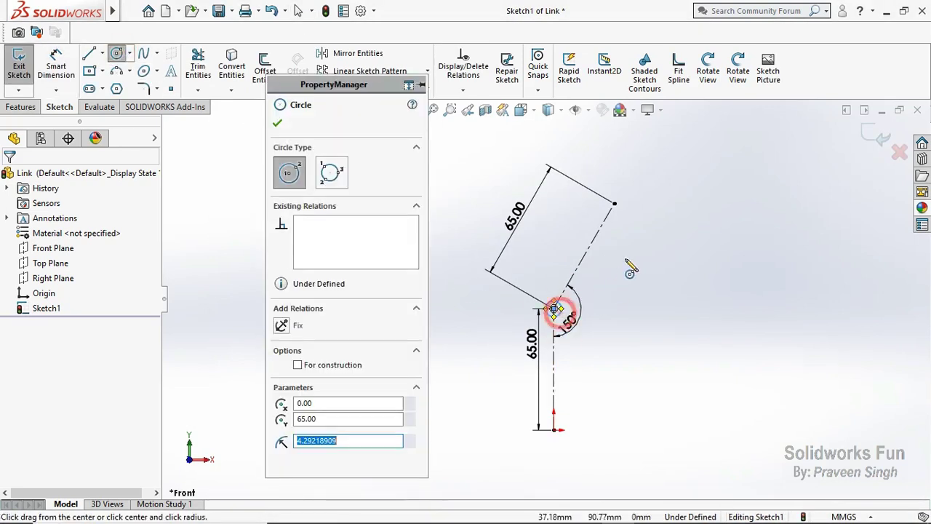
Draw circles at the junction, the diagonal's upper end and the origin, and make them equal.
left_click(614, 204)
left_click(624, 215)
left_click(552, 429)
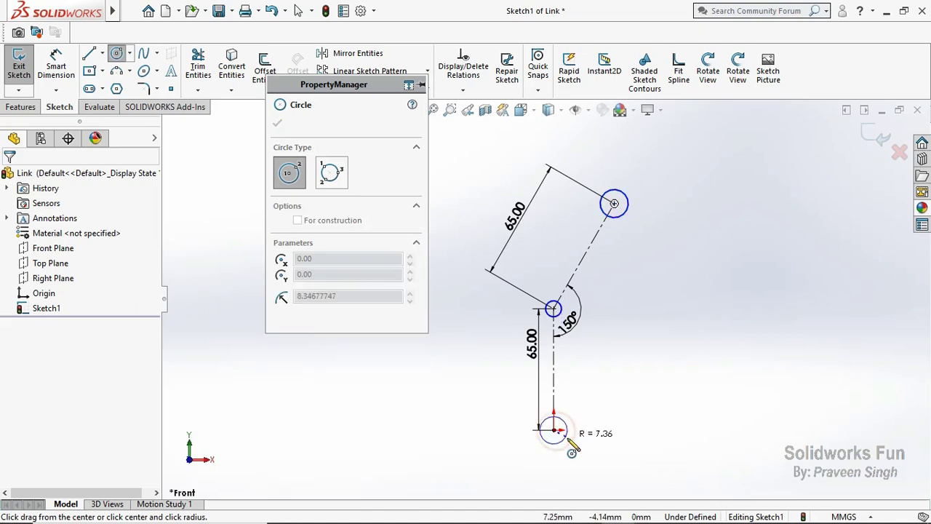
left_click(571, 440)
key("Escape")
left_click(560, 314)
left_click(568, 436, "ctrl")
left_click(626, 212, "ctrl")
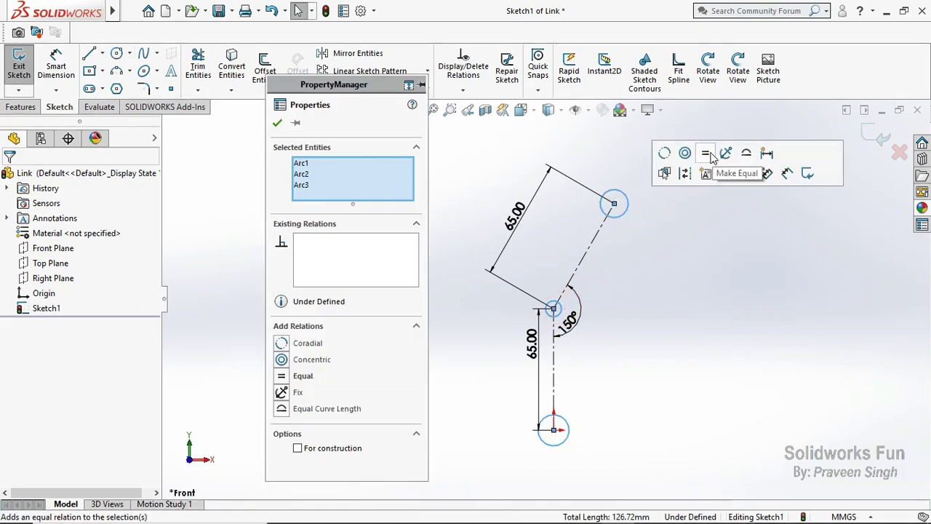
left_click(712, 157)
Dimension the circle diameter to 6 mm.
left_click(56, 66)
left_click(623, 214)
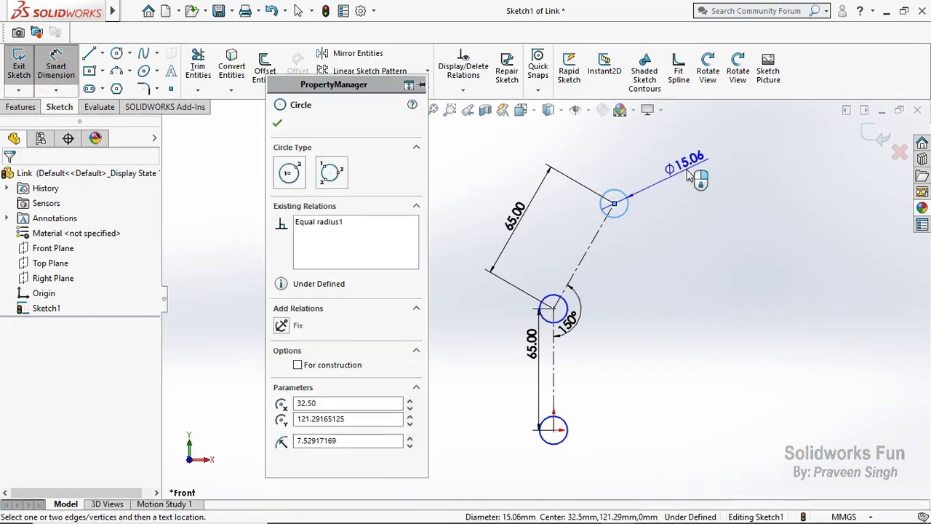
left_click(687, 177)
type("6")
key("Return")
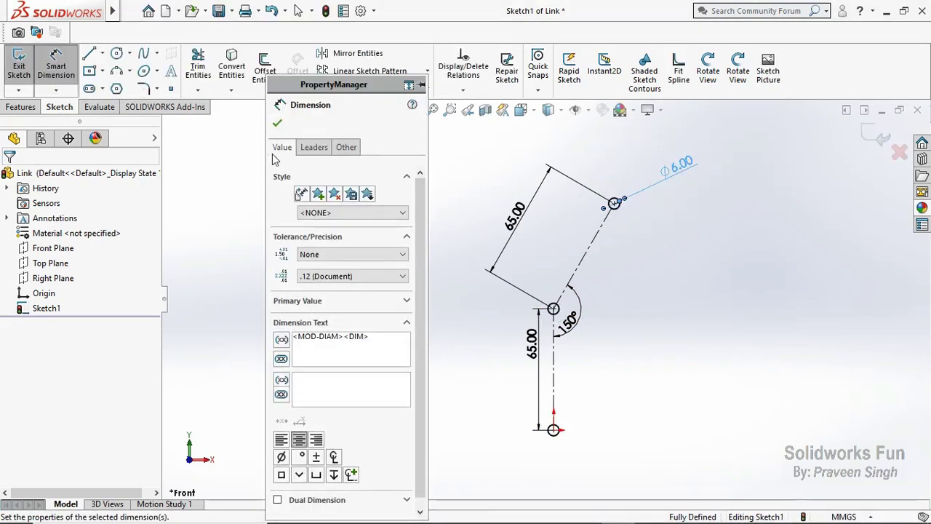
left_click(278, 125)
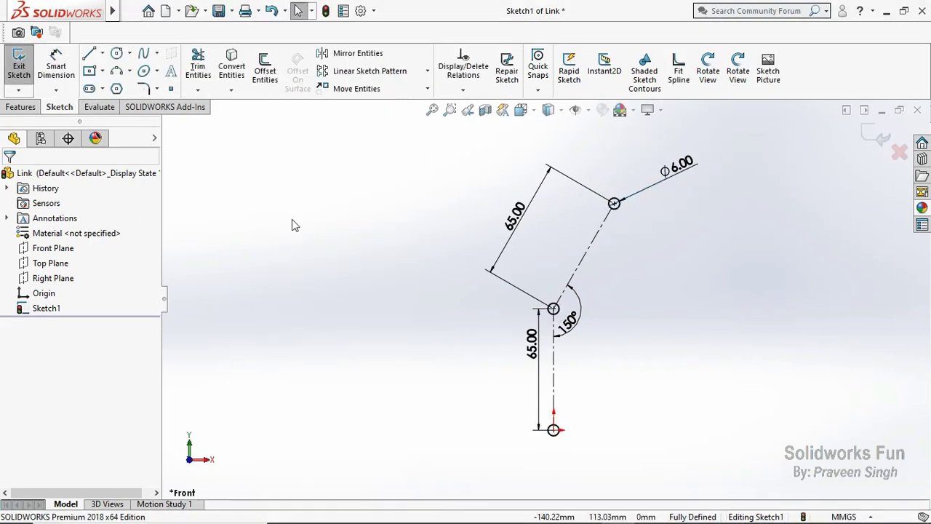
Offset the centerline chain 7 mm to both sides and place the 7.00 width dimensions.
left_click(265, 69)
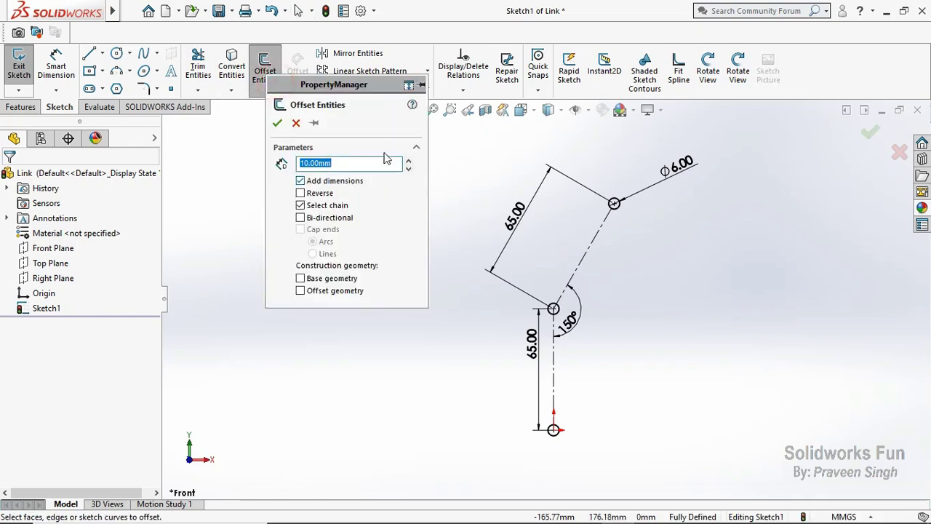
left_click(300, 218)
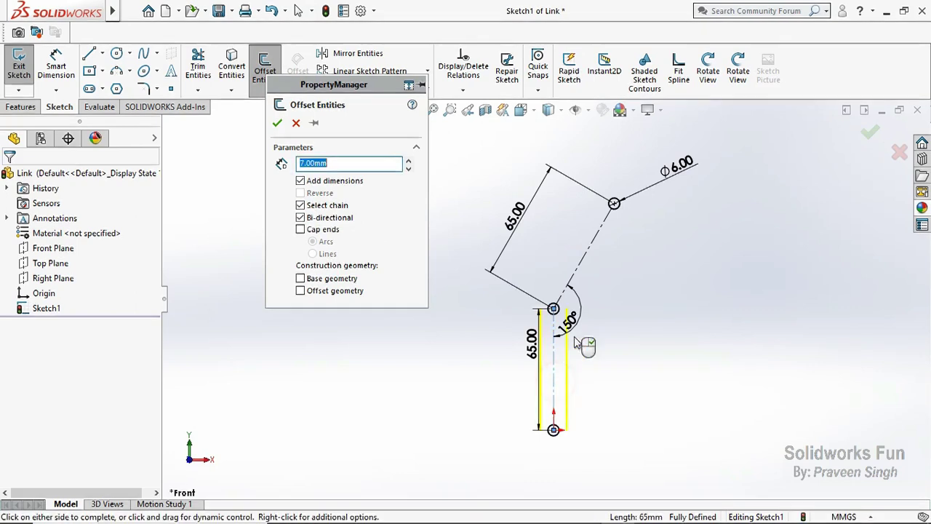
left_click(585, 257)
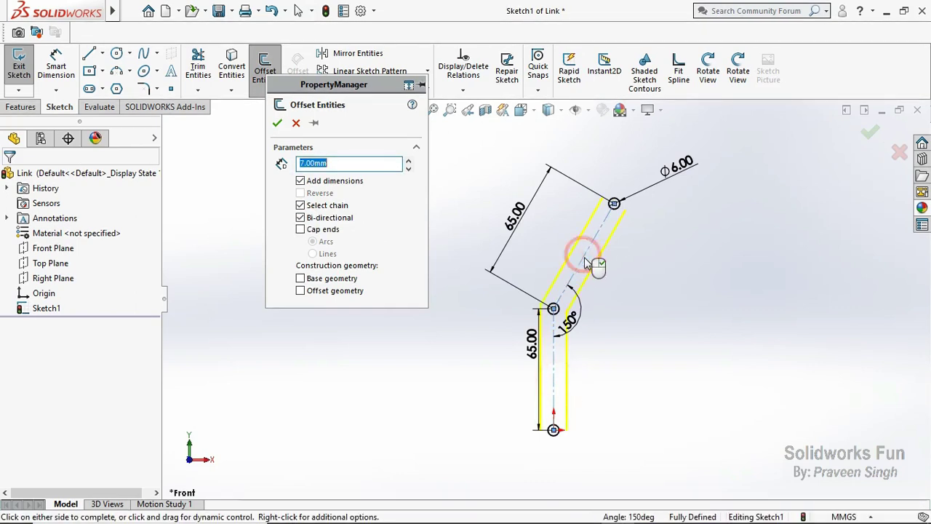
left_click(277, 124)
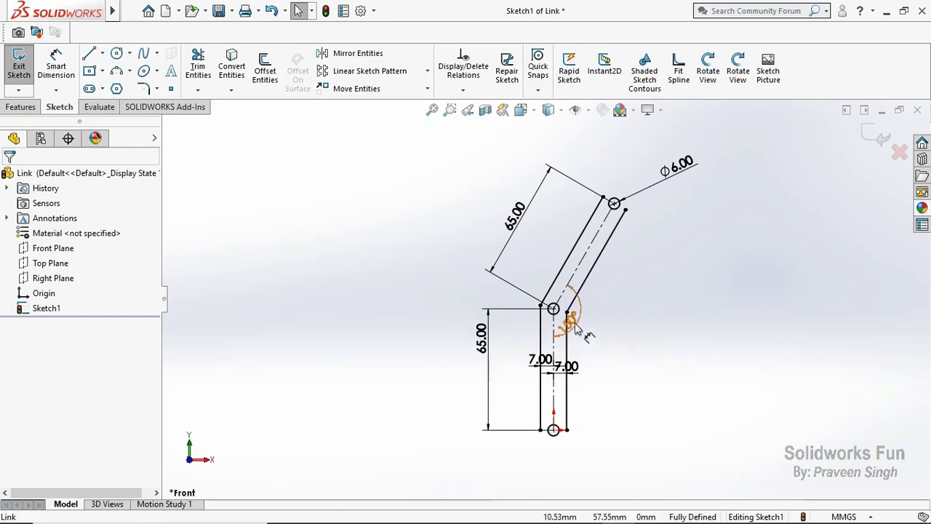
left_click(640, 333)
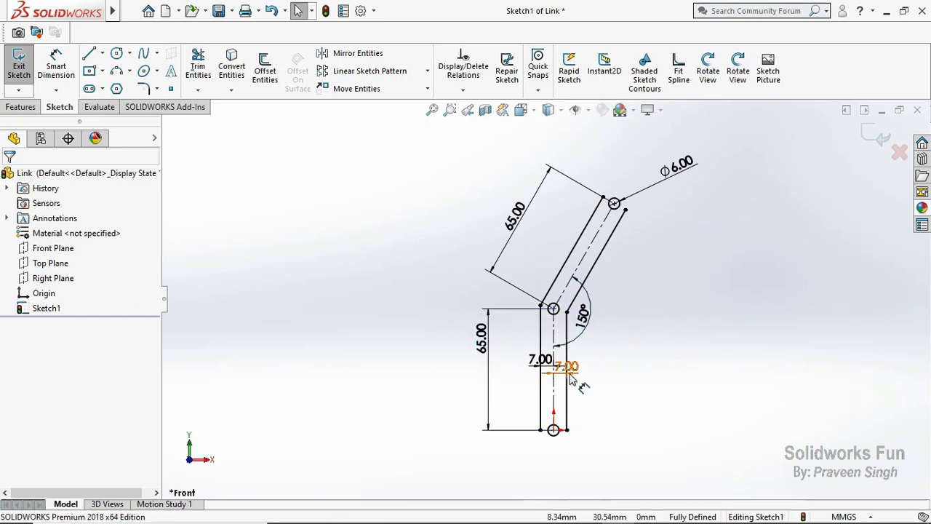
mouse_move(566, 366)
left_mouse_down()
mouse_move(592, 371)
mouse_move(513, 384)
left_mouse_up()
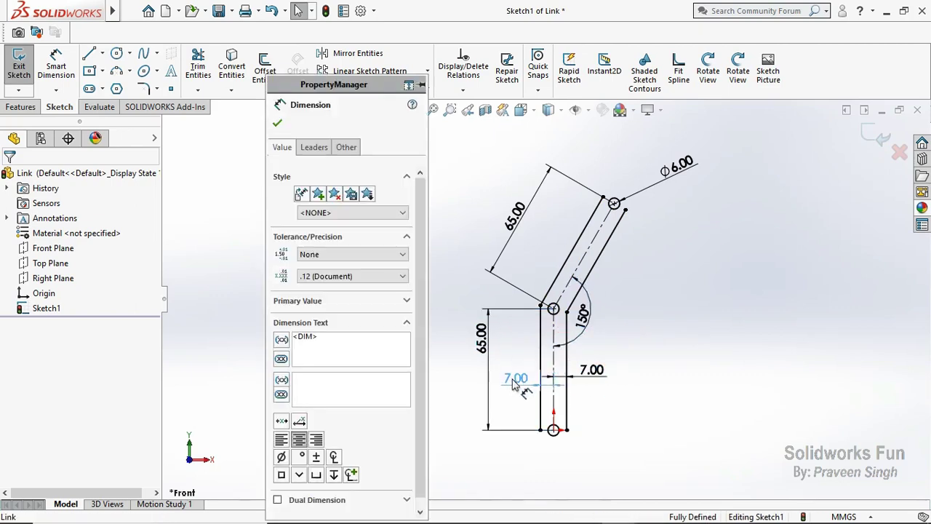
left_click(631, 393)
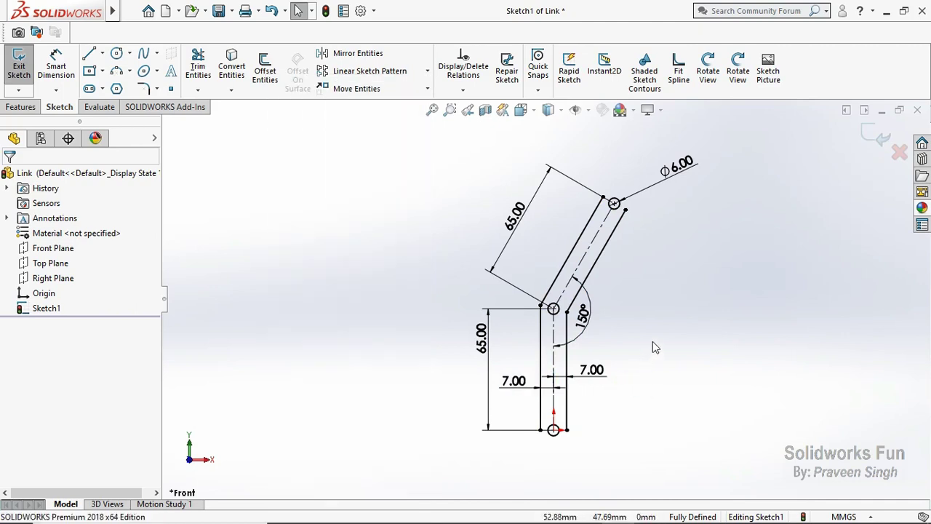
Close the top and bottom slot ends with three-point arcs.
left_click(117, 70)
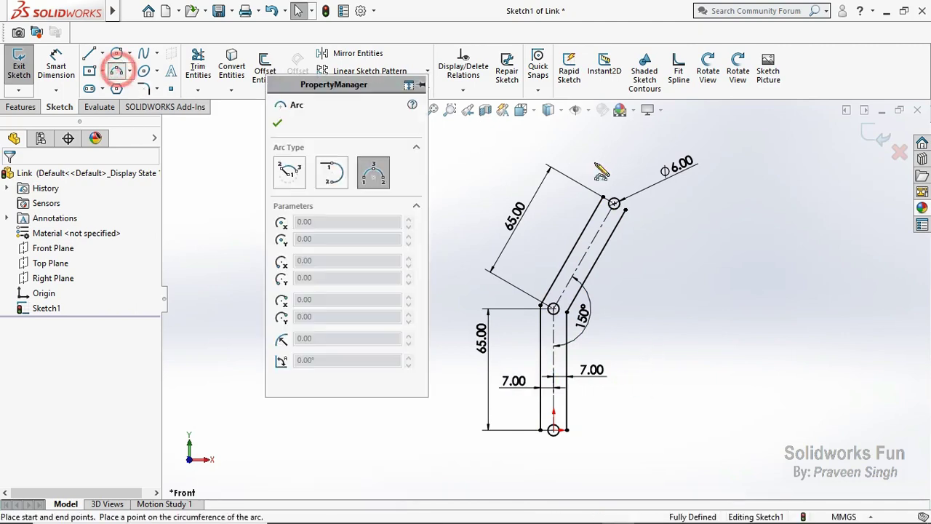
left_click(607, 200)
left_click(619, 207)
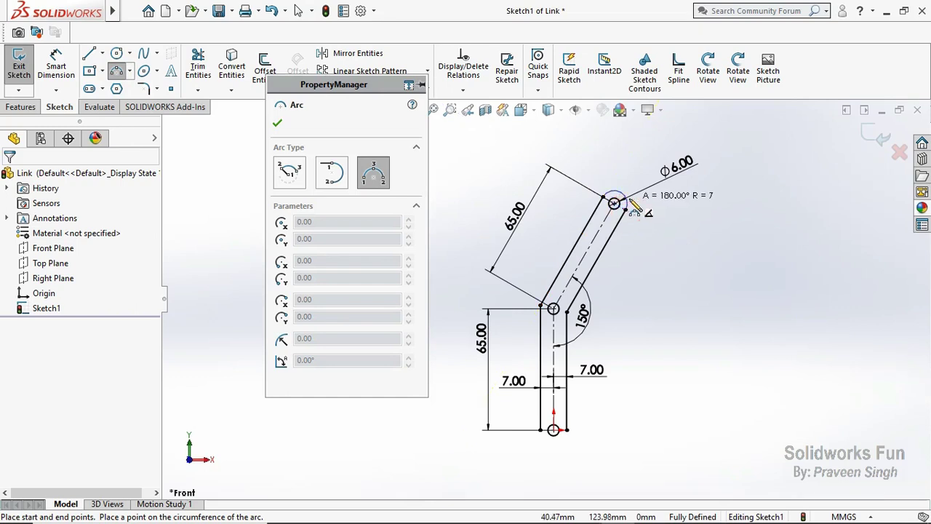
left_click(688, 270)
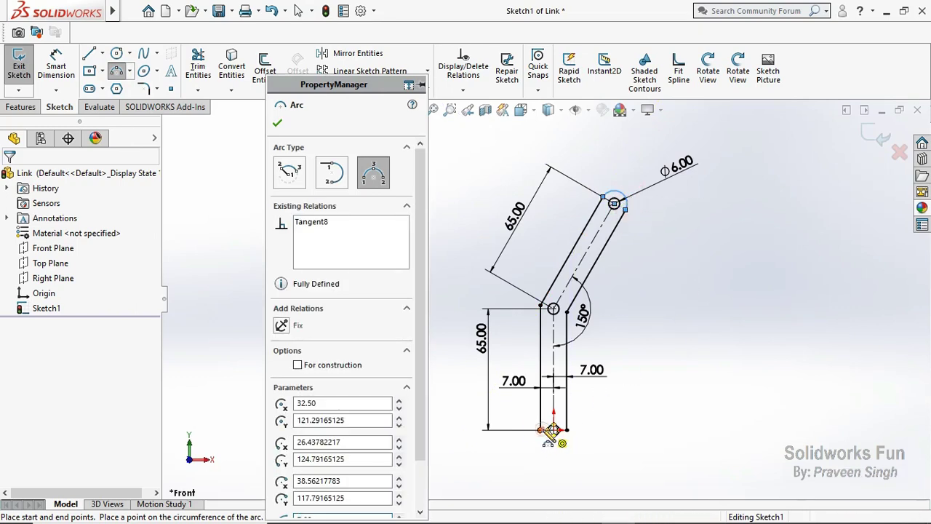
left_click(539, 429)
left_click(567, 429)
left_click(607, 430)
key("Escape")
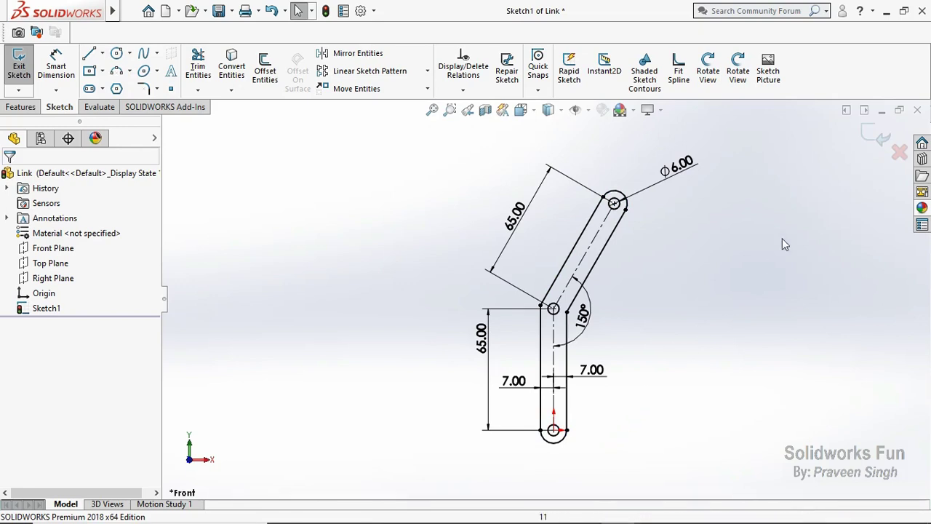
Extrude the Link sketch 5 mm into a solid.
left_click(19, 107)
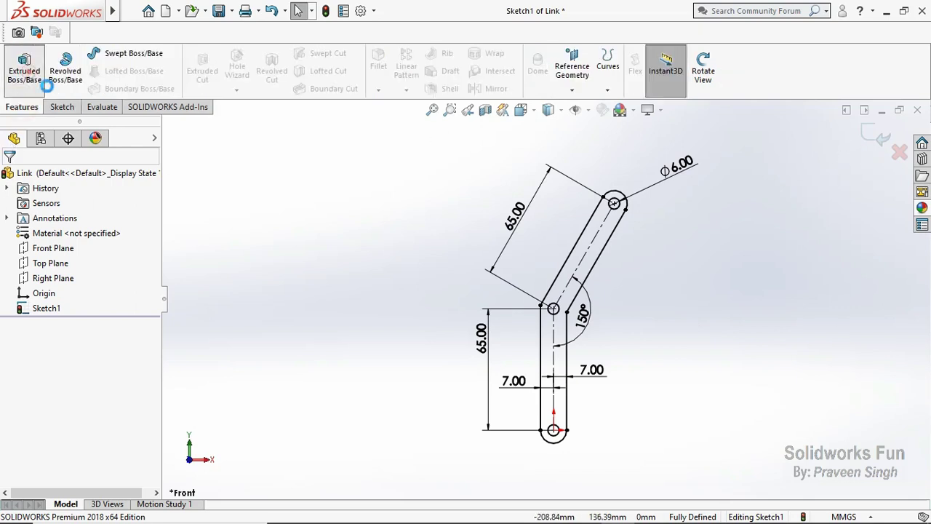
left_click(26, 70)
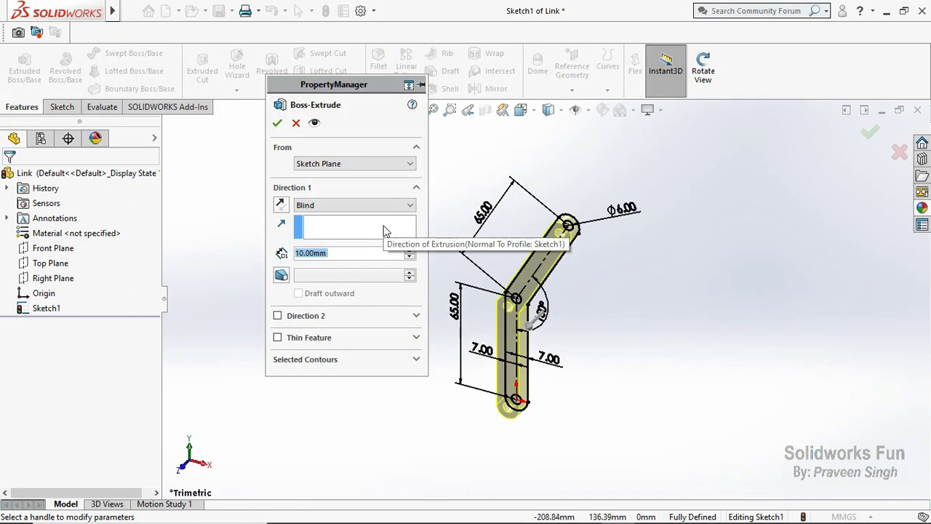
type("5")
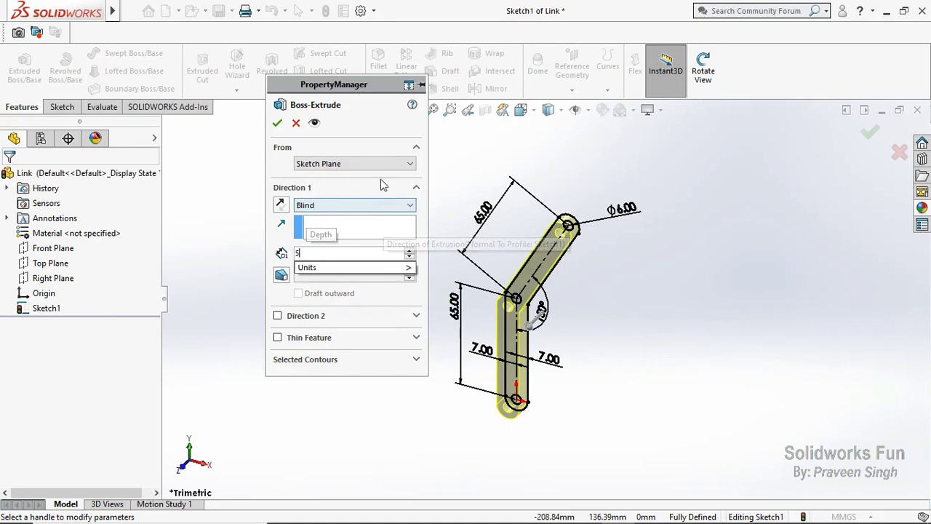
key("Return")
left_click(277, 124)
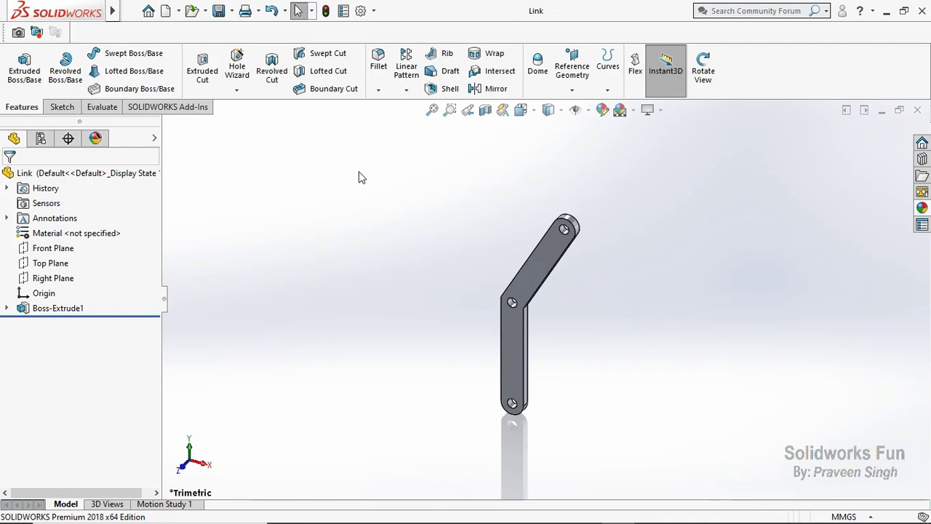
Fillet the outer and inner elbow edges of the link at 10 mm.
left_click(719, 75)
mouse_move(597, 267)
left_mouse_down()
mouse_move(672, 272)
mouse_move(435, 237)
left_mouse_up()
left_click(378, 90)
left_click(397, 117)
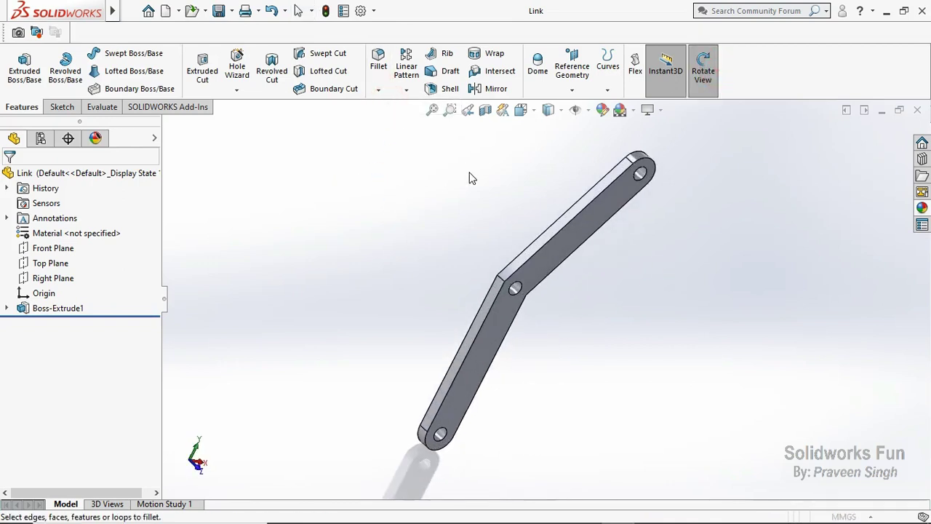
left_click(499, 283)
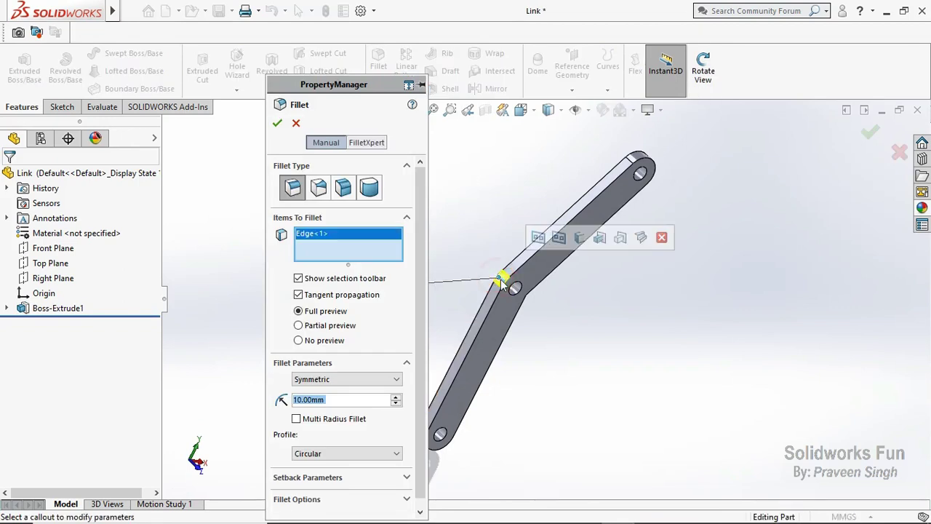
left_click(693, 92)
left_click_drag(541, 316, 537, 233)
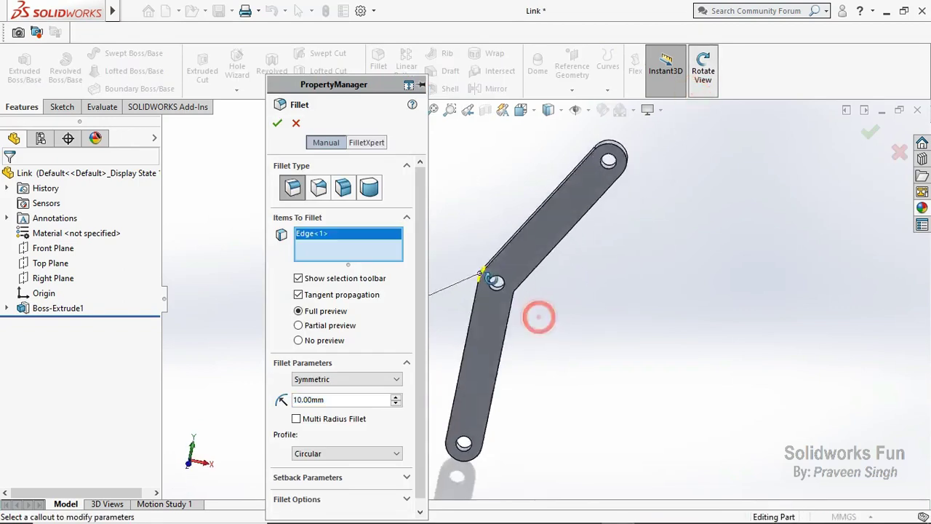
left_click(700, 90)
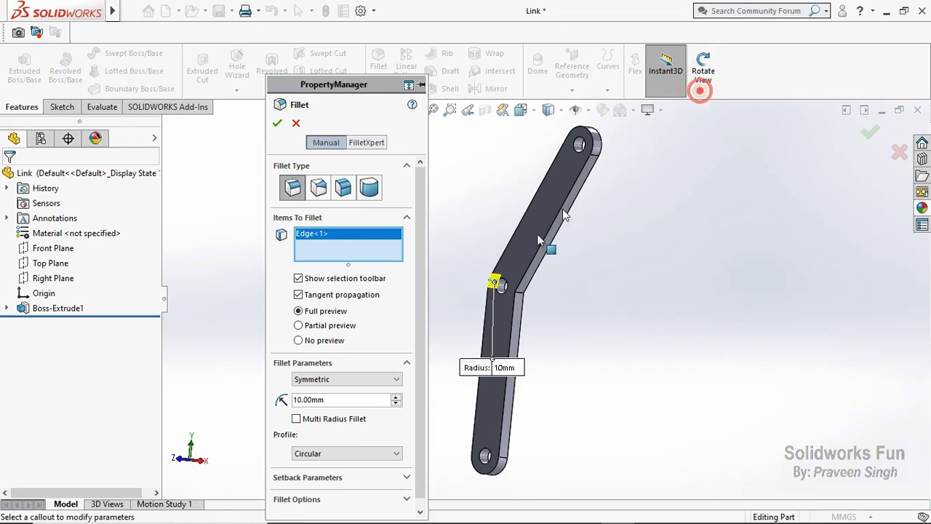
left_click(522, 294)
left_click(277, 124)
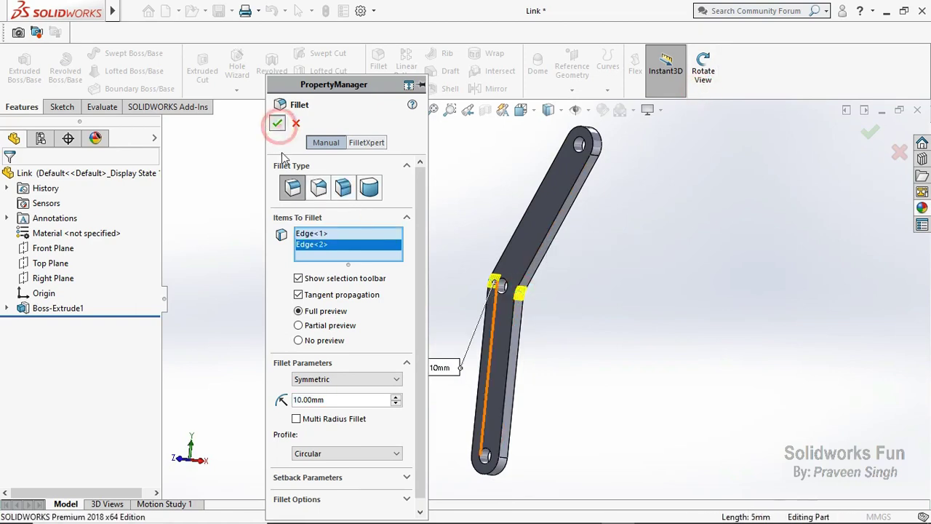
left_click(287, 208)
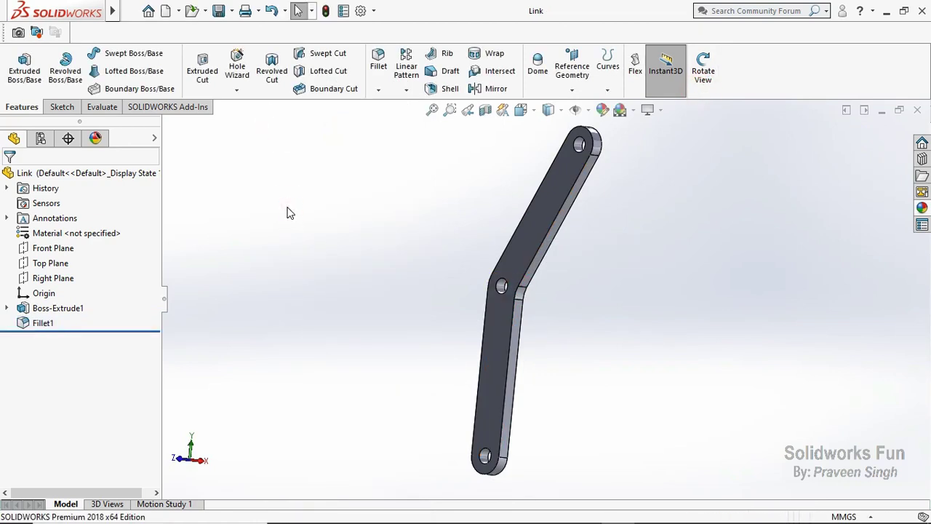
Fillet all 17 edges of the link at 0.2 mm.
left_click(379, 89)
left_click(395, 131)
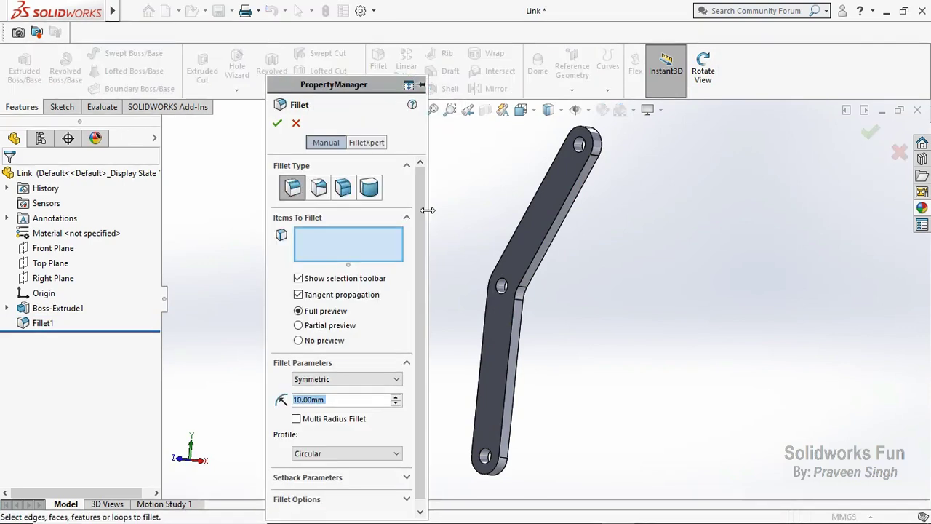
type("0.2")
left_click(382, 123)
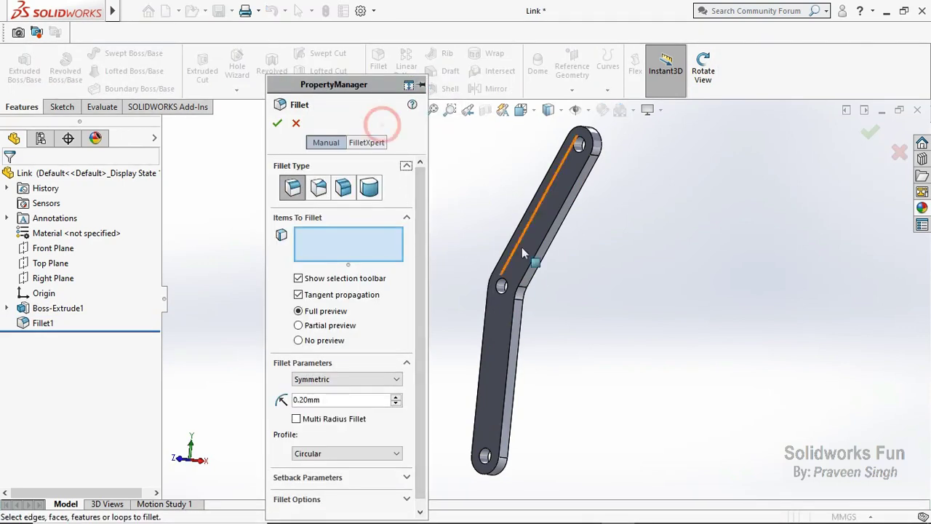
left_click(531, 263)
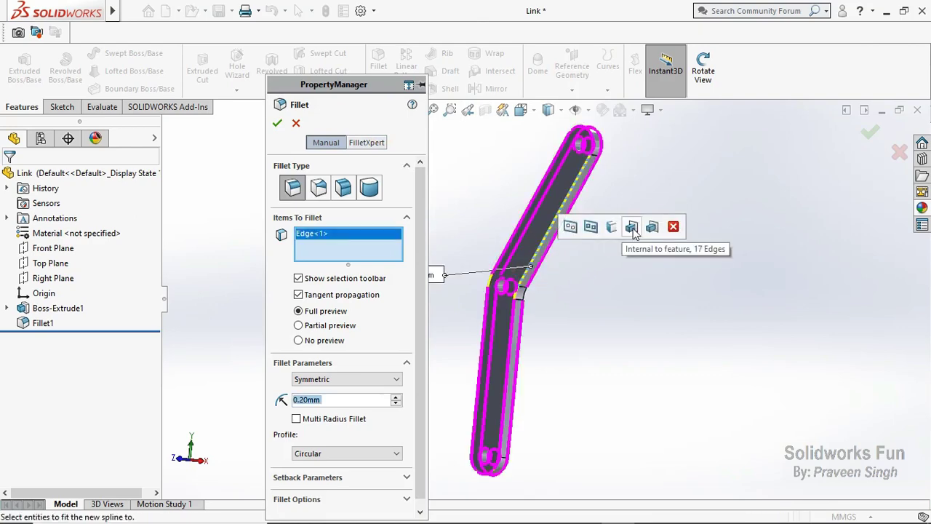
left_click(631, 228)
left_click(277, 123)
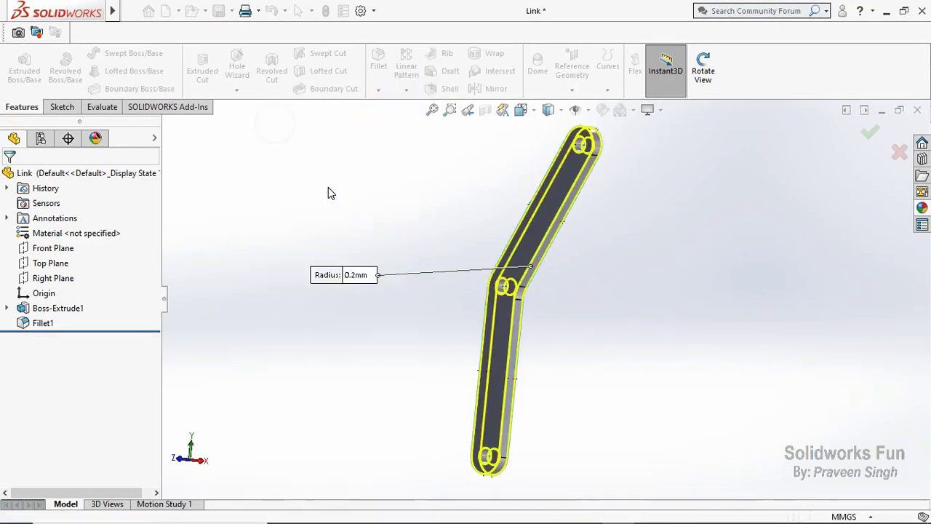
left_click(328, 189)
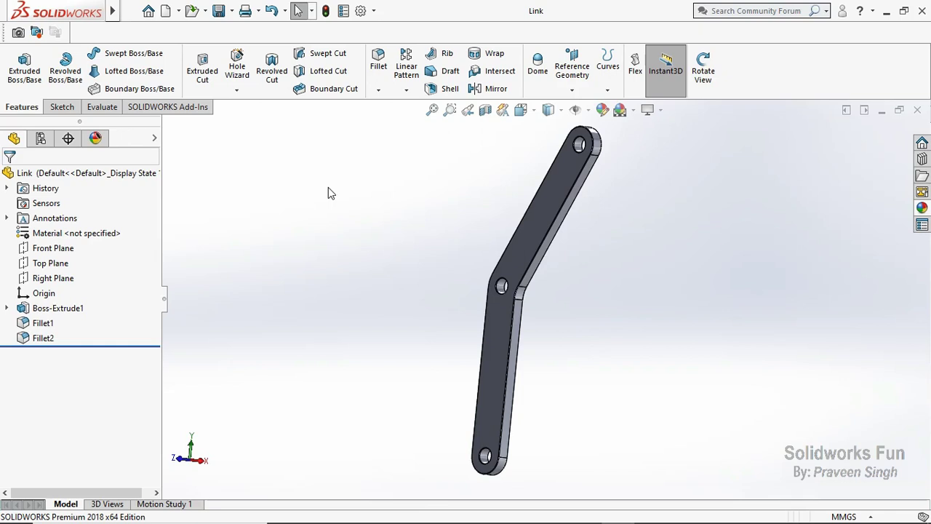
Add a dark red colour appearance to the link.
left_click(96, 139)
right_click(83, 306)
left_click(117, 320)
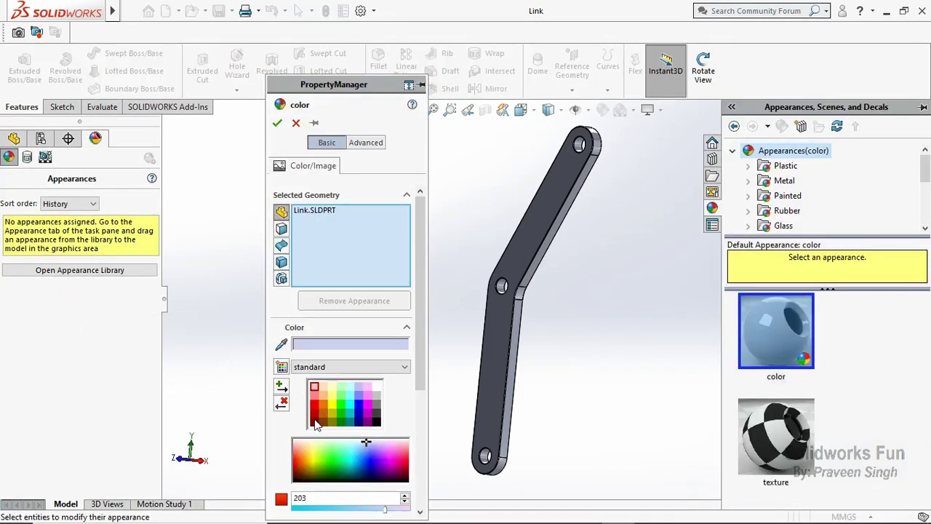
left_click(315, 422)
left_click(277, 122)
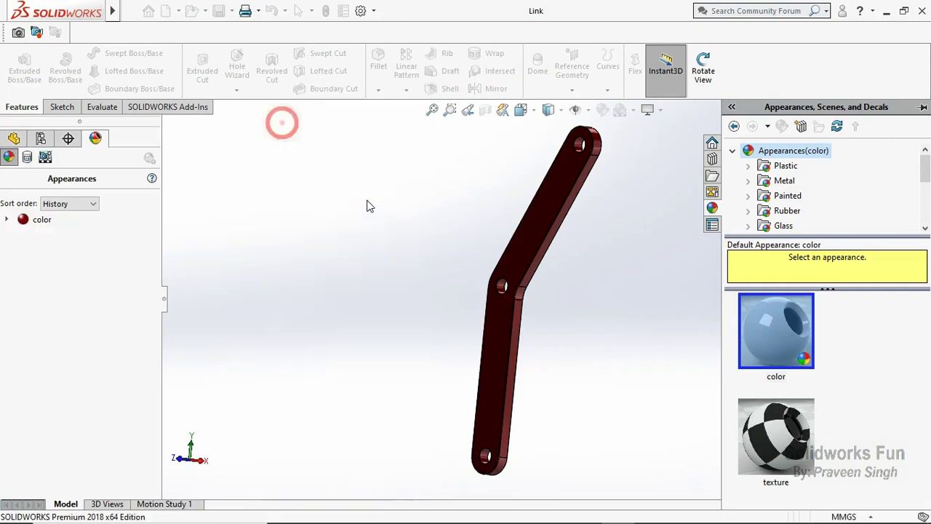
left_click(702, 65)
mouse_move(608, 205)
left_mouse_down()
mouse_move(686, 289)
mouse_move(686, 248)
left_mouse_up()
Set the colour's Advanced illumination luminous intensity to 0.20.
double_click(36, 220)
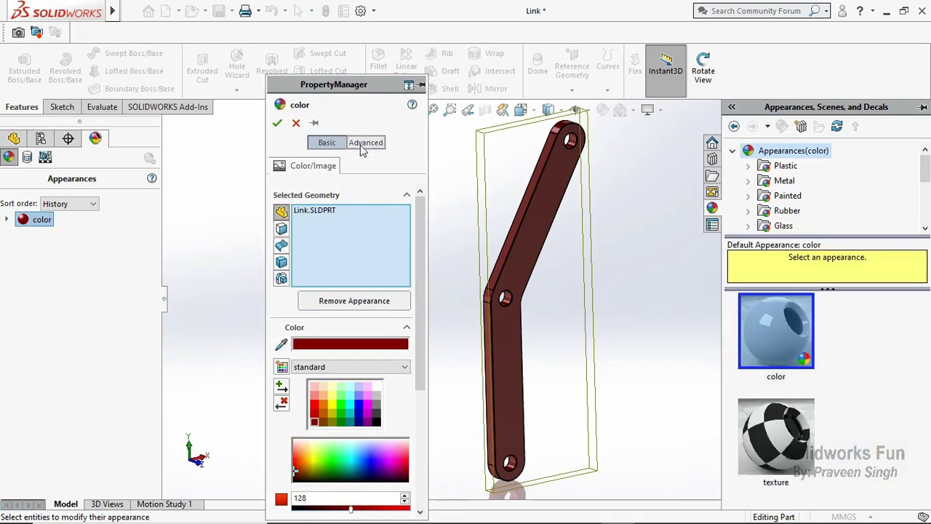
left_click(362, 143)
left_click(311, 183)
left_click(314, 495)
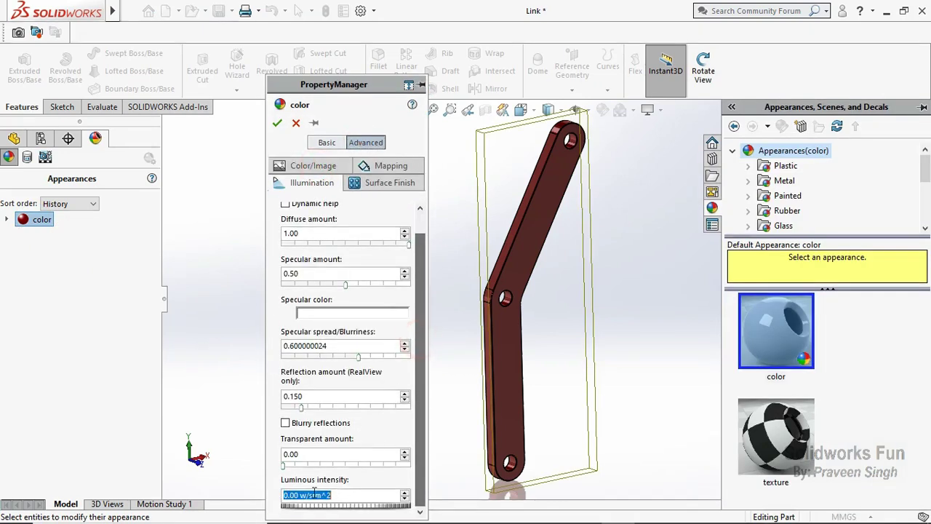
left_click_drag(284, 504, 331, 513)
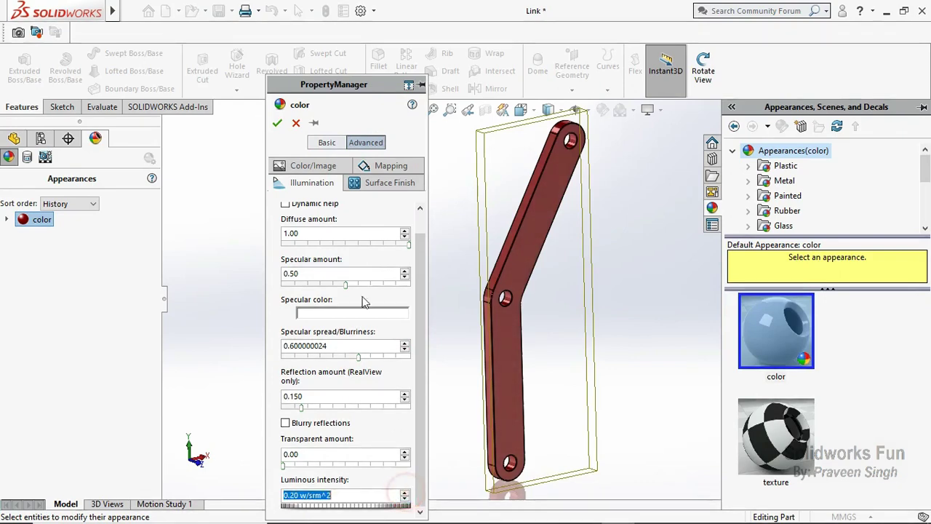
left_click(277, 123)
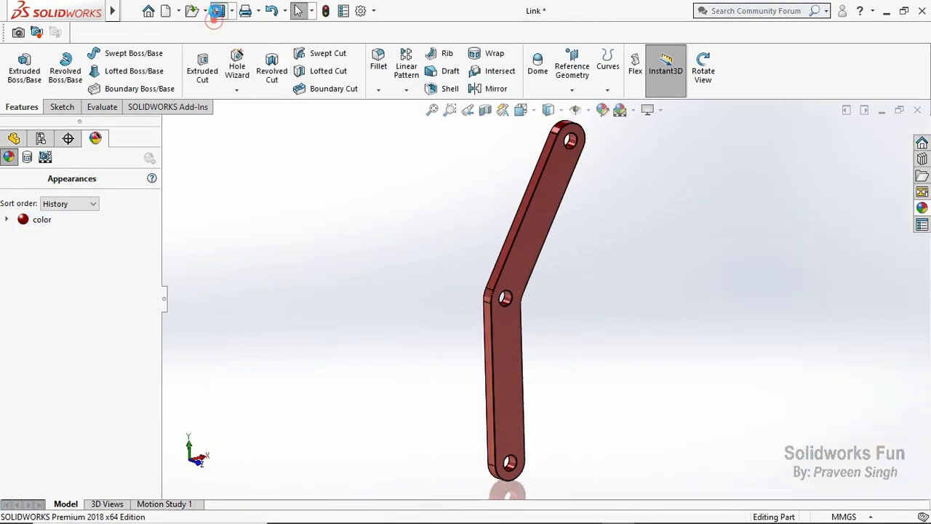
Save the Link part and close it.
left_click(217, 11)
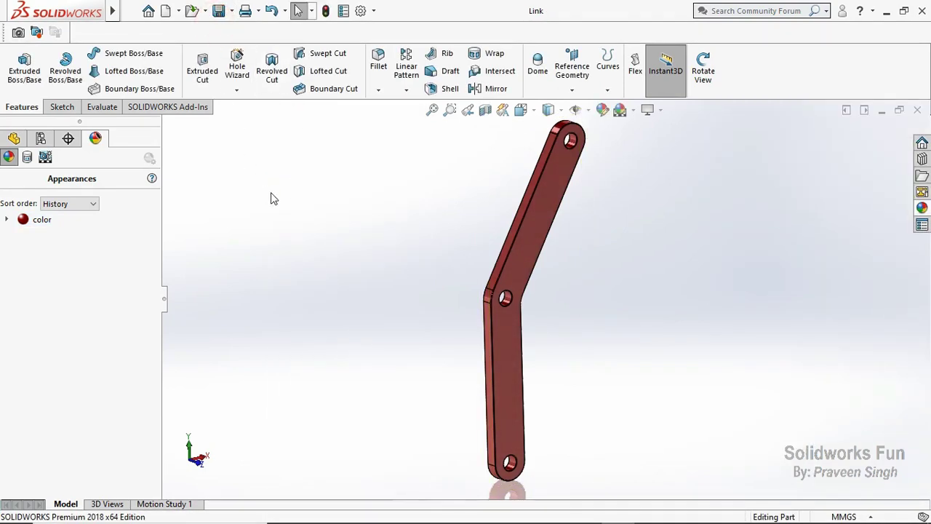
left_click(14, 138)
left_click(916, 110)
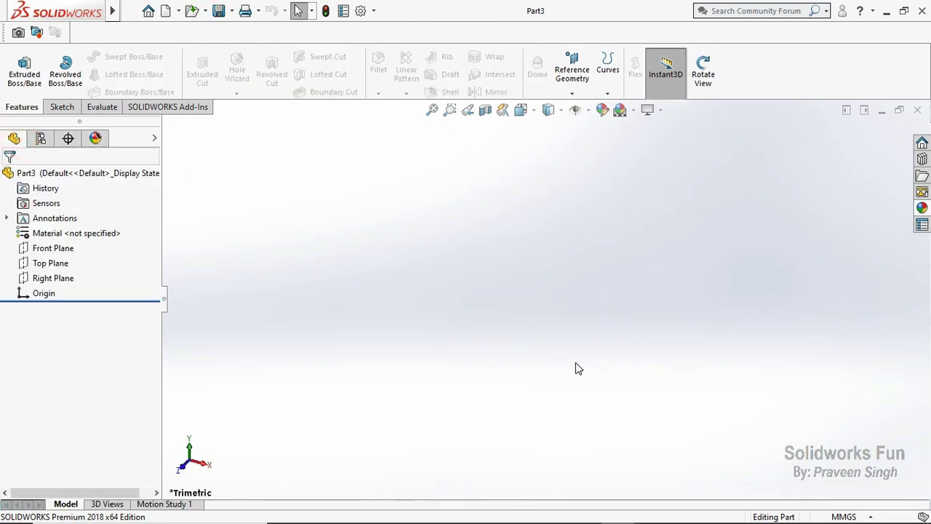
Save the part as Main Pointer and start a new sketch on the Front Plane.
key("ctrl+s")
type("Main Pointer")
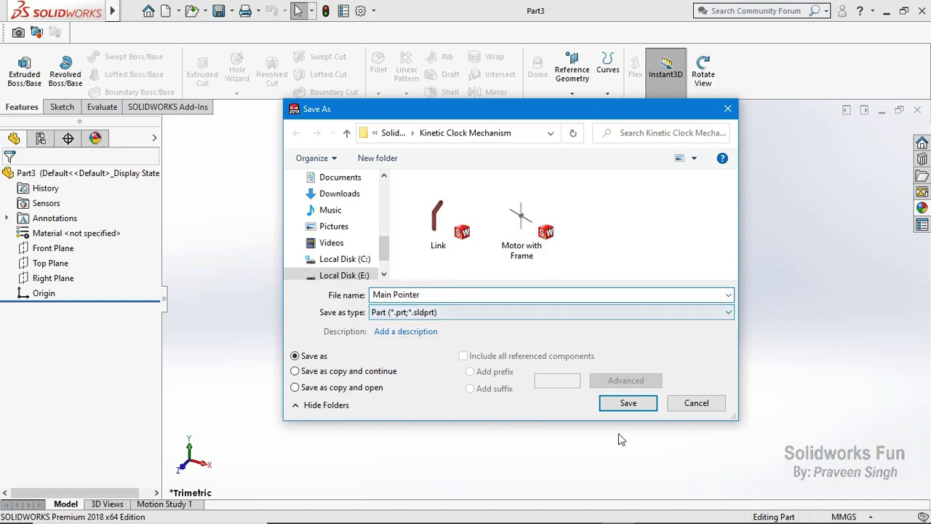
left_click(628, 403)
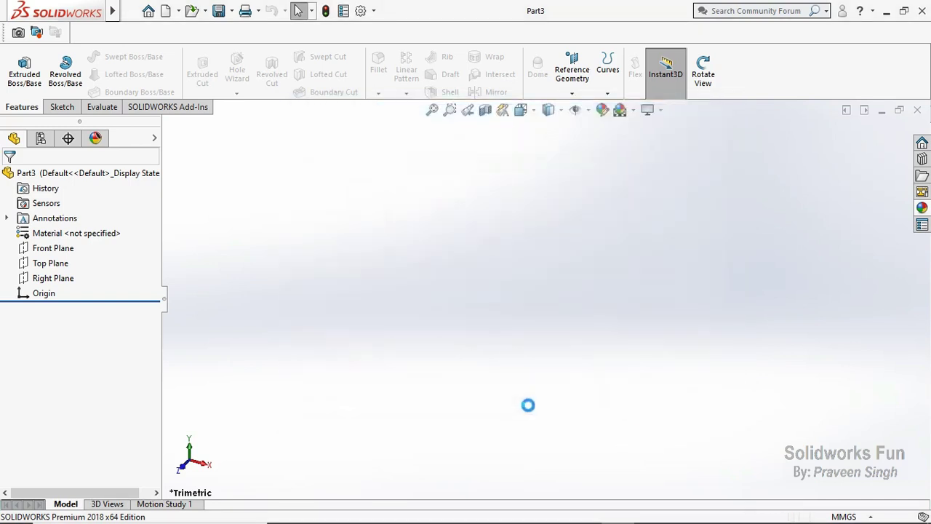
left_click(65, 249)
left_click(79, 229)
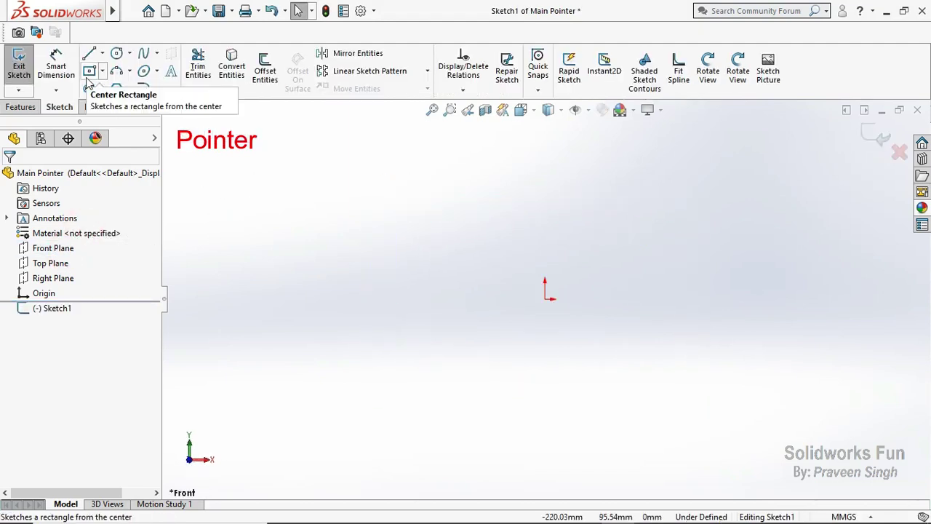
Draw a horizontal centerline from the origin out to the right.
left_click(102, 53)
left_click(120, 85)
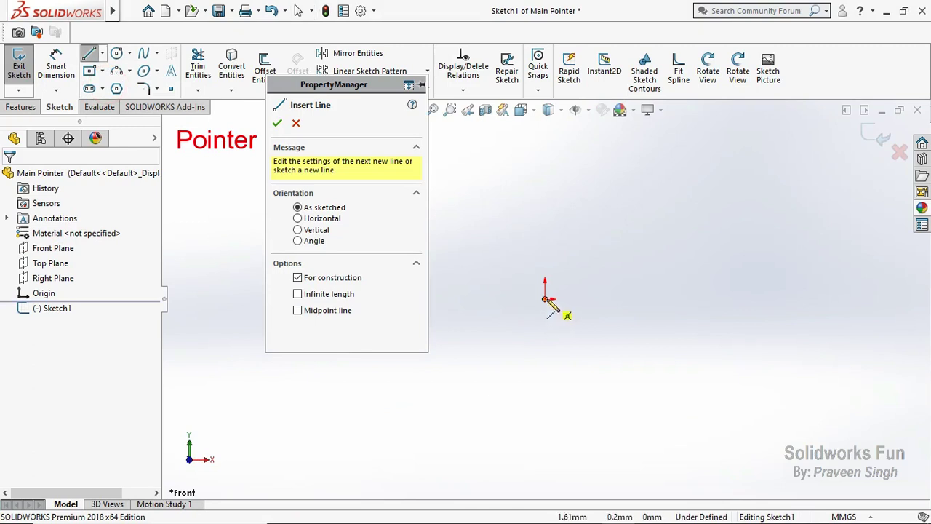
left_click(545, 300)
left_click(713, 301)
key("Escape")
scroll(620, 298, "down", 3)
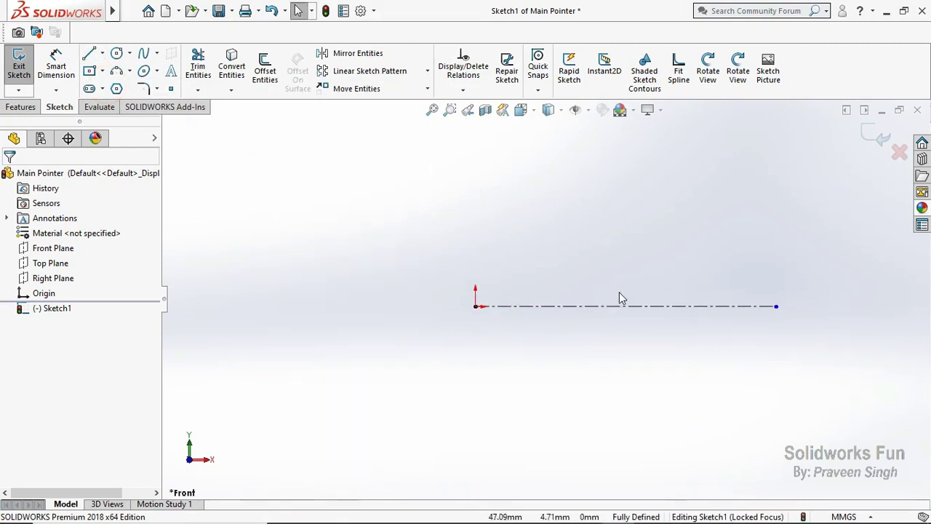
Draw a sloping line above the centerline, from over the origin to past its end.
left_click(89, 57)
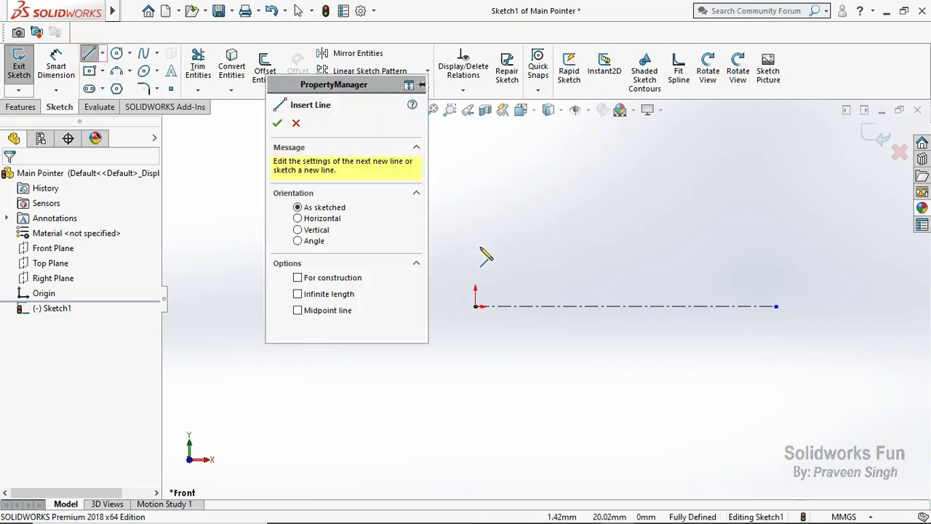
left_click(475, 260)
left_click(776, 291)
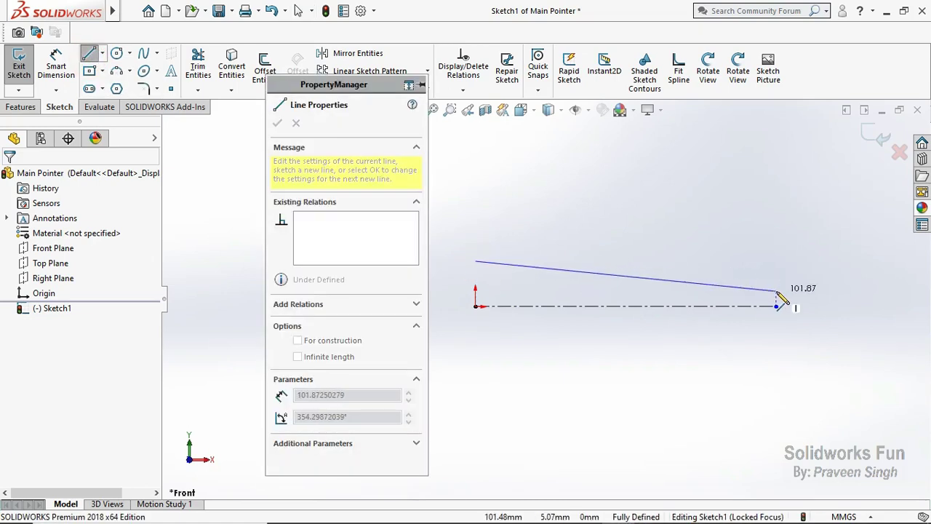
key("Escape")
key("Escape")
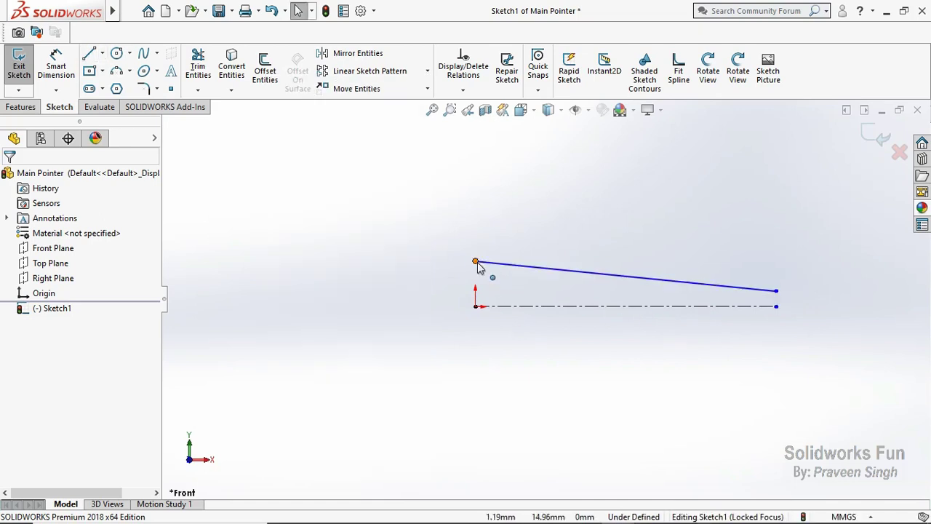
Align the sloping line's left end vertically with the origin and its right end with the centerline's end.
left_click(475, 261)
left_click(476, 306, "ctrl")
left_click(536, 246)
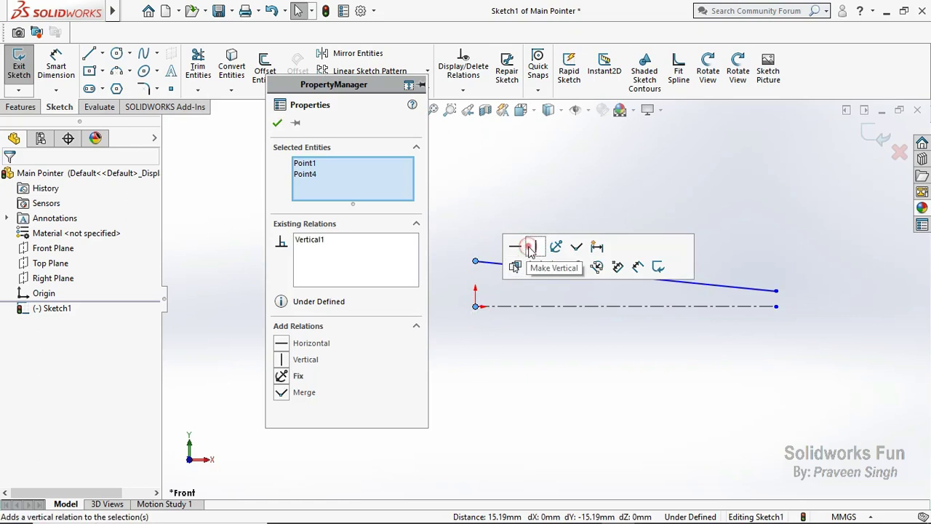
left_click(776, 307)
left_click(776, 291, "ctrl")
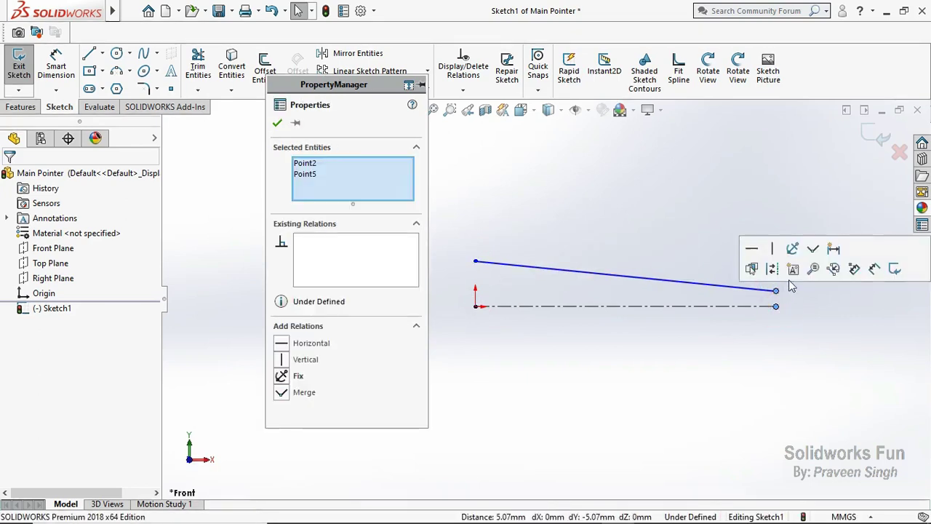
left_click(758, 266)
key("Escape")
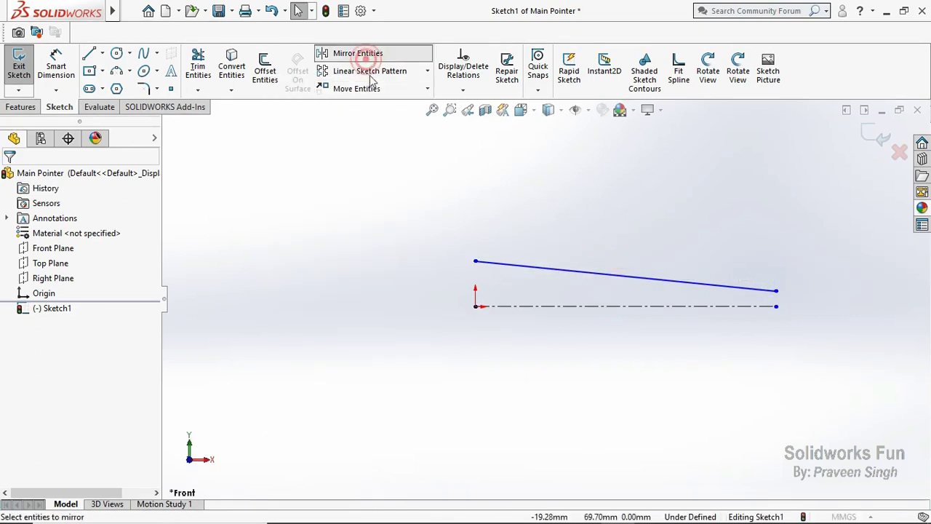
Mirror the sloping line about the centerline to create the lower edge.
left_click(357, 53)
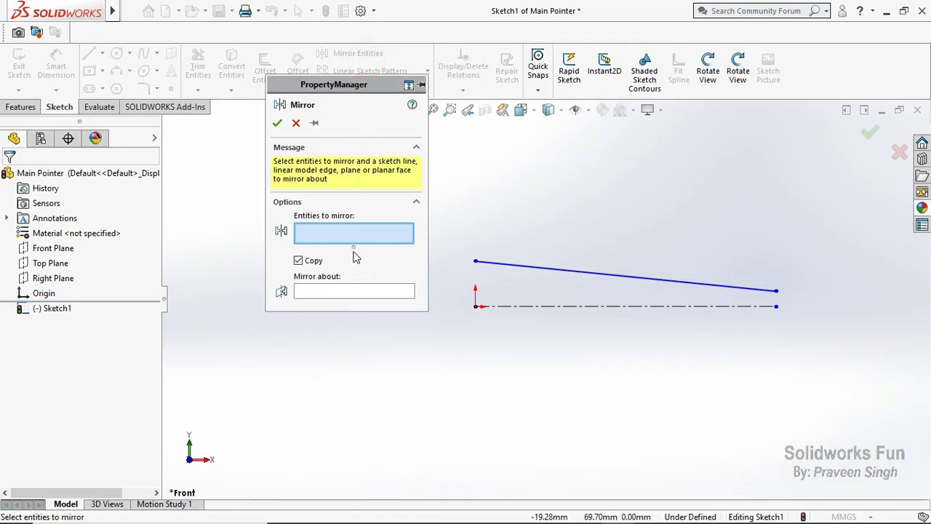
left_click(498, 263)
left_click(504, 306)
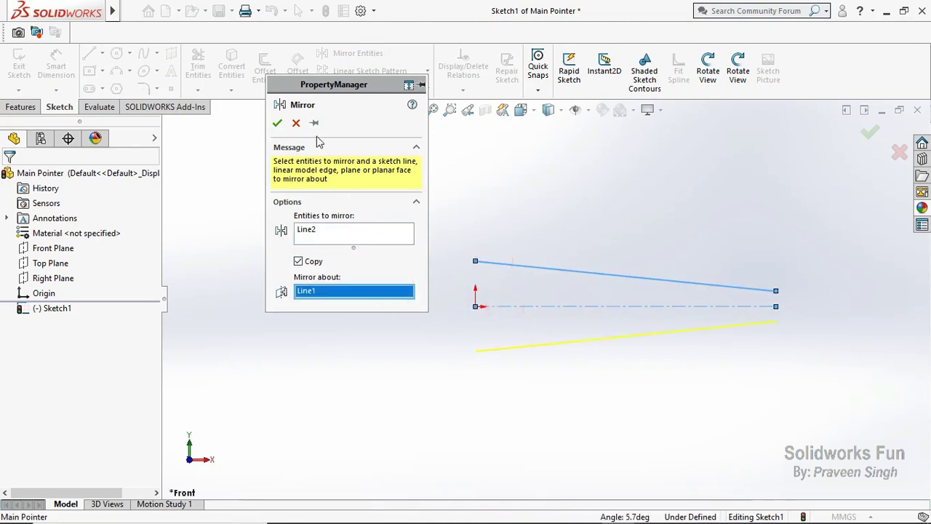
left_click(275, 125)
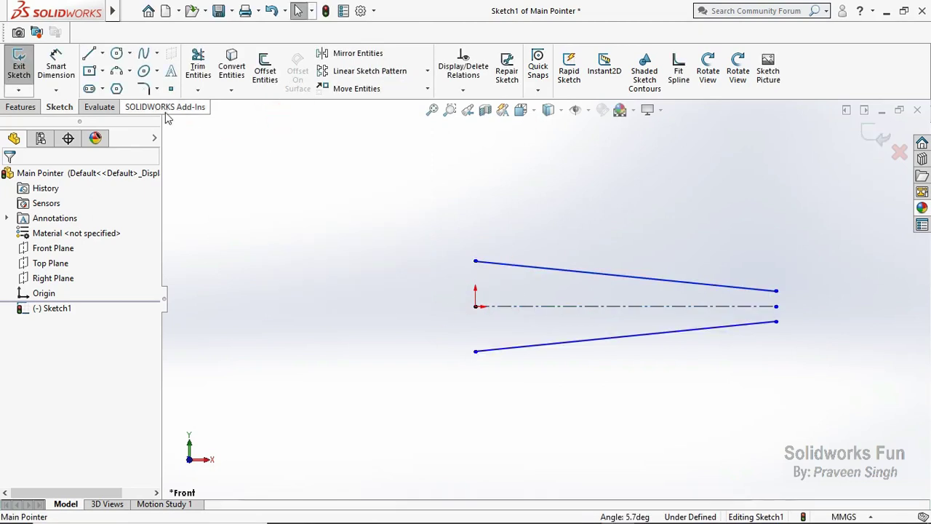
Dimension the vertical gap between the two lines' left ends to 22.
left_click(102, 53)
left_click(121, 87)
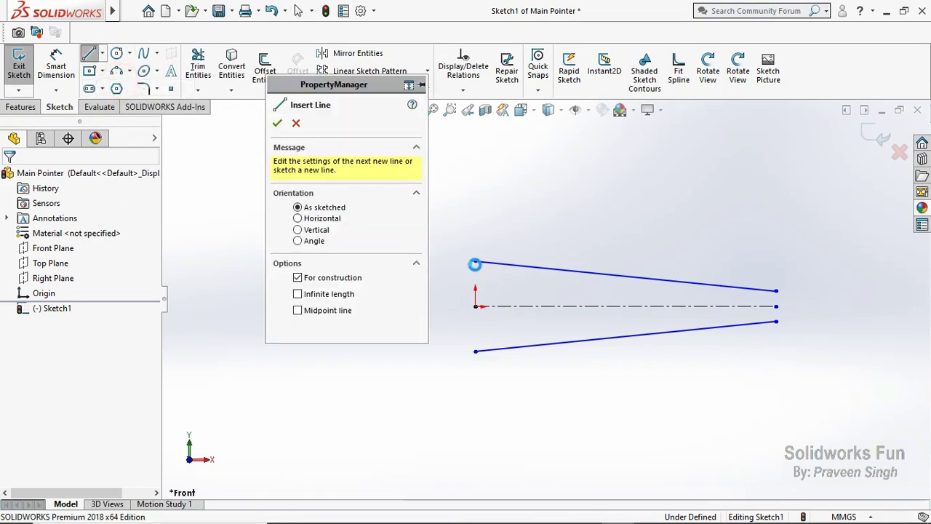
key("Escape")
left_click(56, 70)
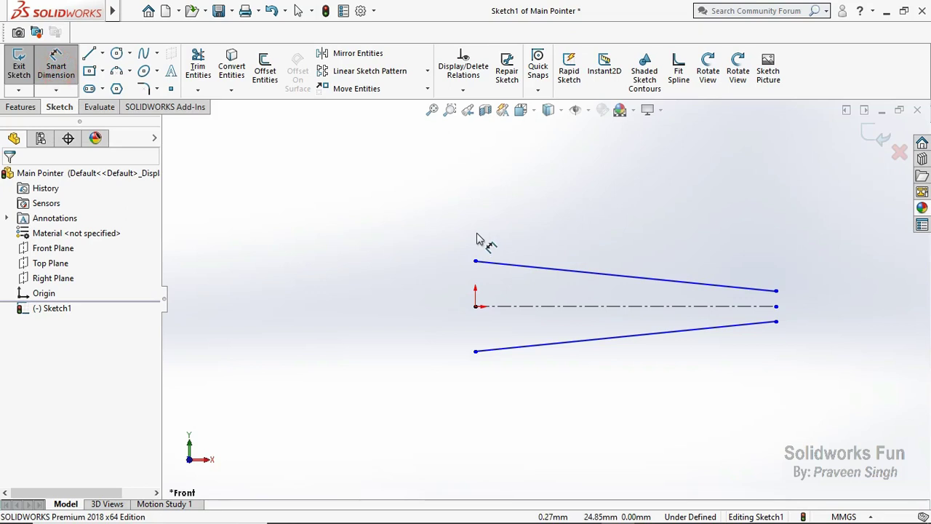
left_click(475, 263)
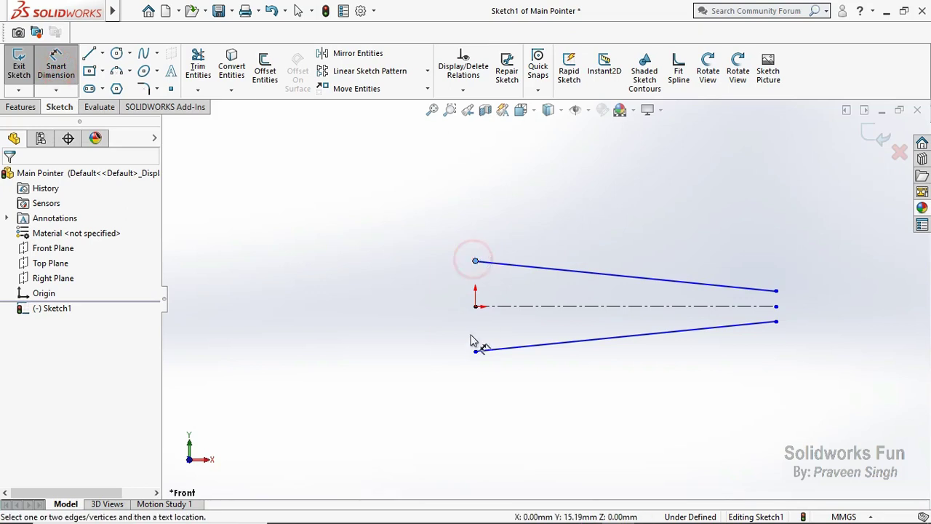
left_click(476, 352)
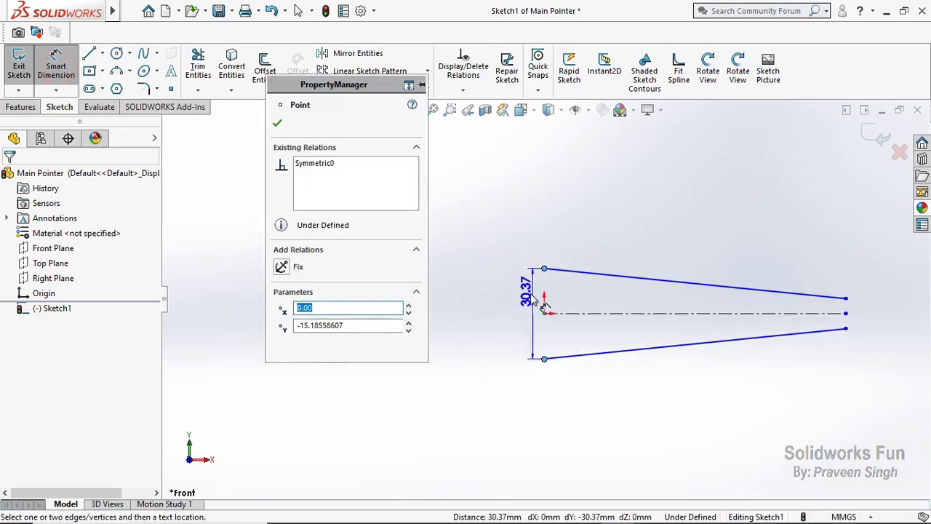
left_click(474, 314)
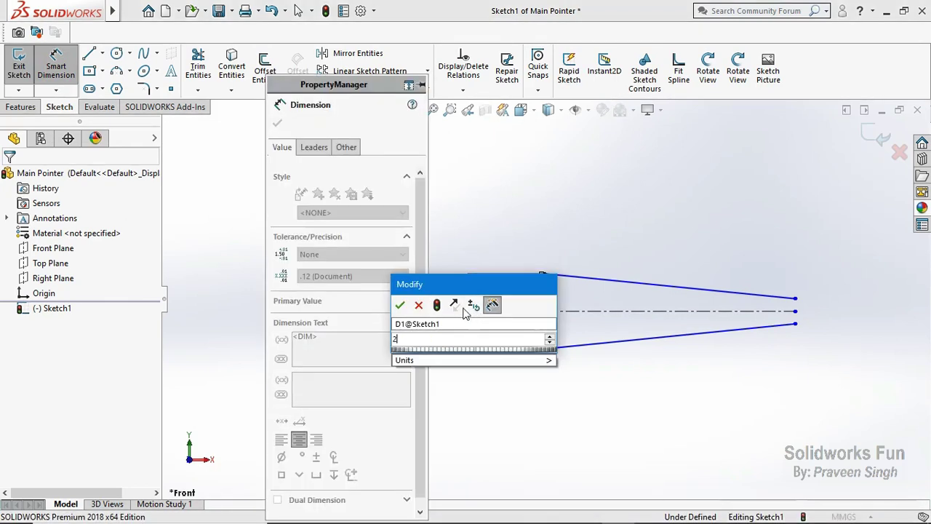
type("22")
left_click(399, 306)
left_click(277, 125)
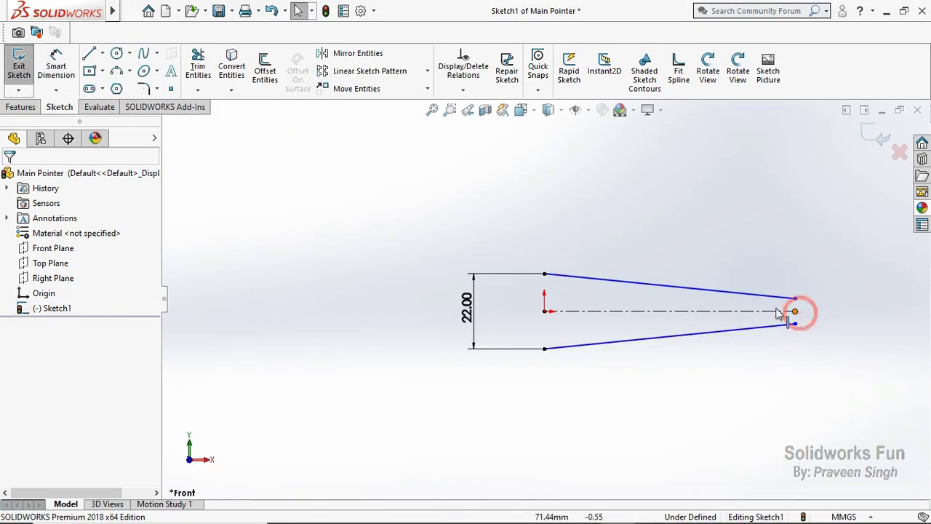
Draw a small arc left of the origin with its centre horizontal to the origin.
left_click(118, 72)
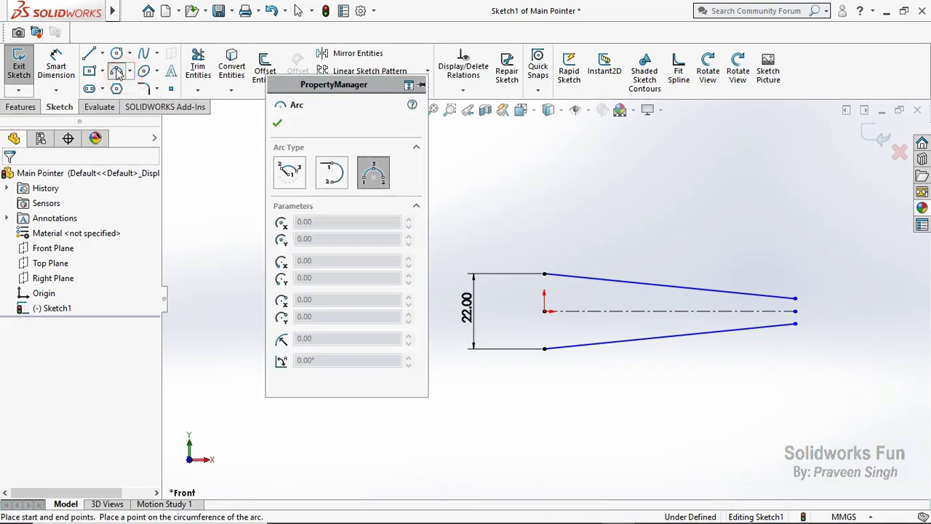
left_click(508, 323)
left_click(504, 312)
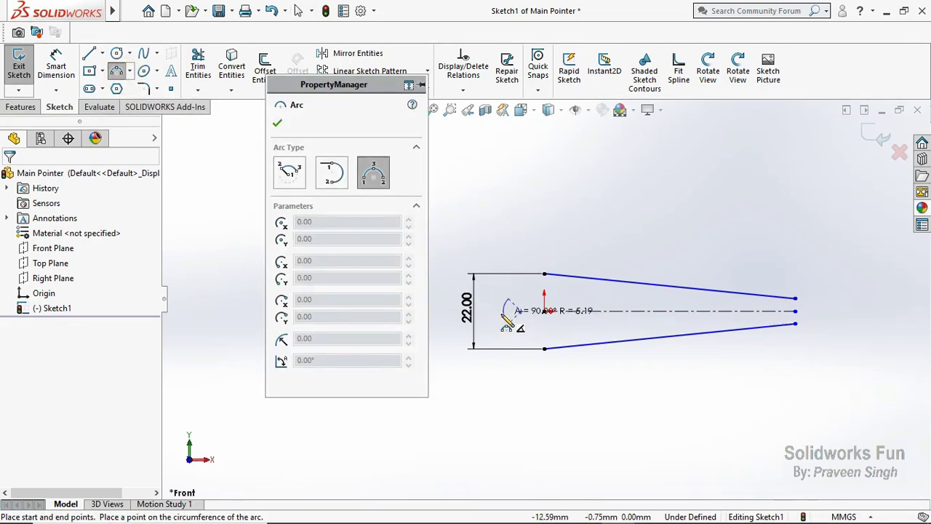
key("Escape")
left_click(521, 312)
left_click(544, 311, "ctrl")
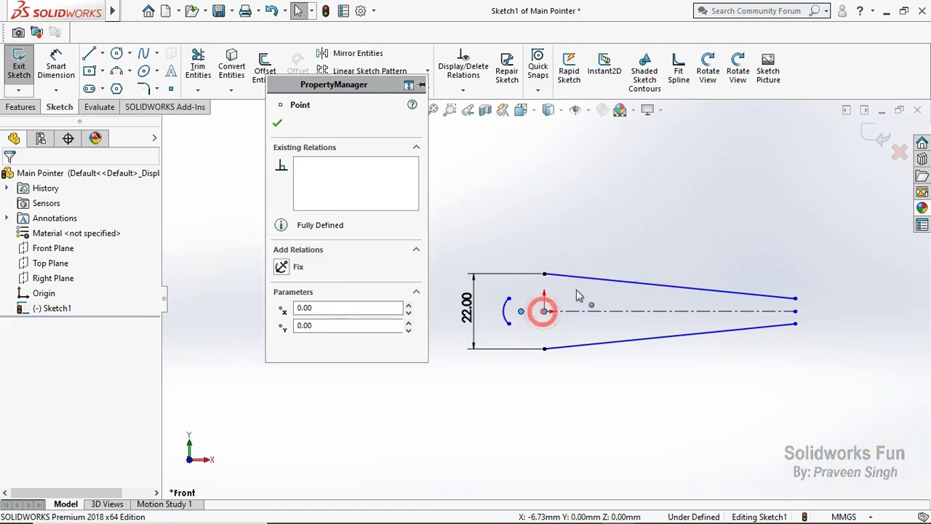
left_click(583, 252)
left_click(531, 234)
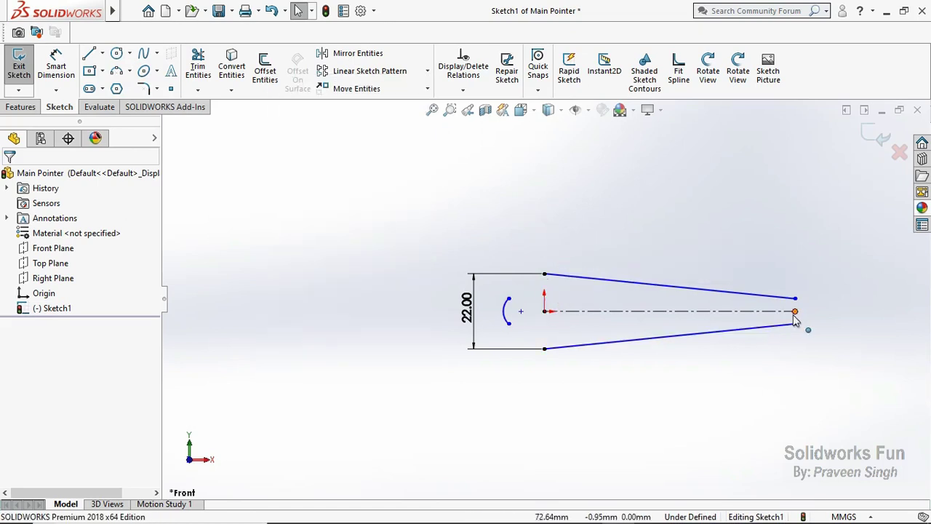
Draw a three-point tip arc joining the right ends of the upper and lower lines.
left_click(116, 71)
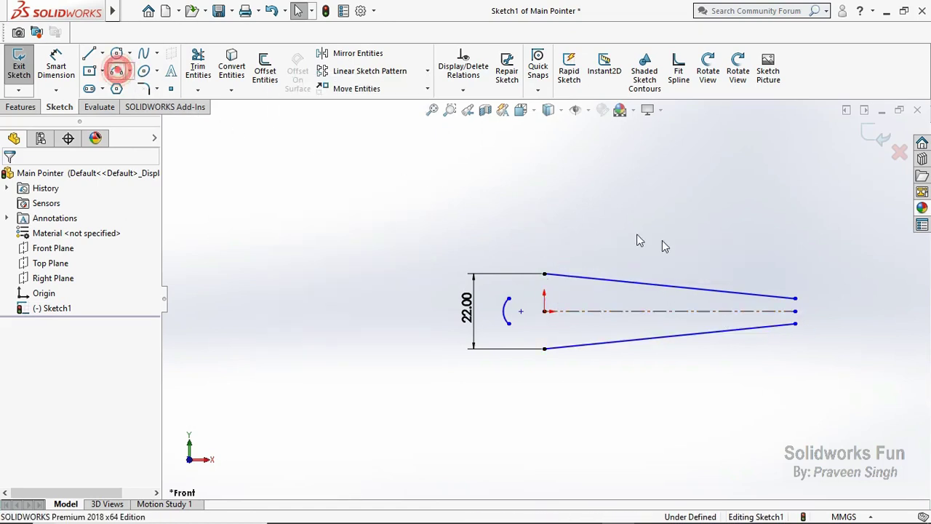
left_click(798, 299)
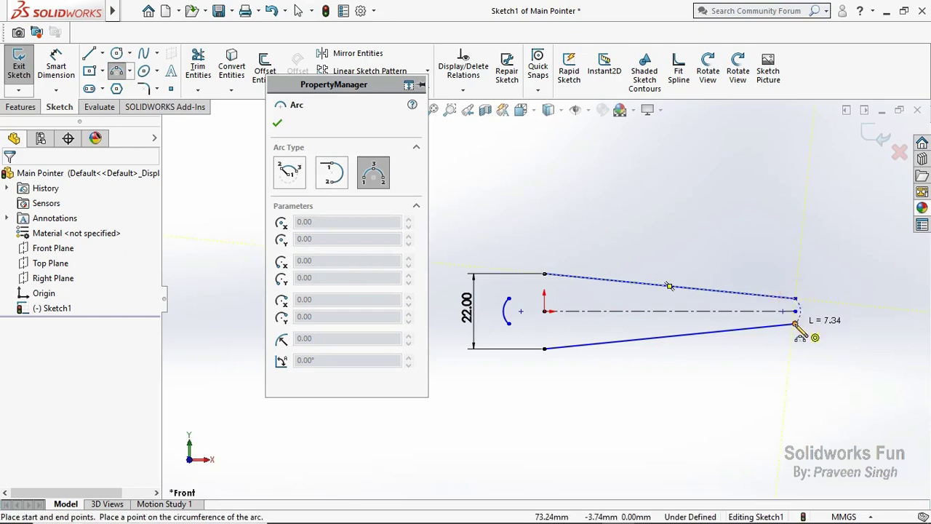
left_click(796, 323)
left_click(810, 326)
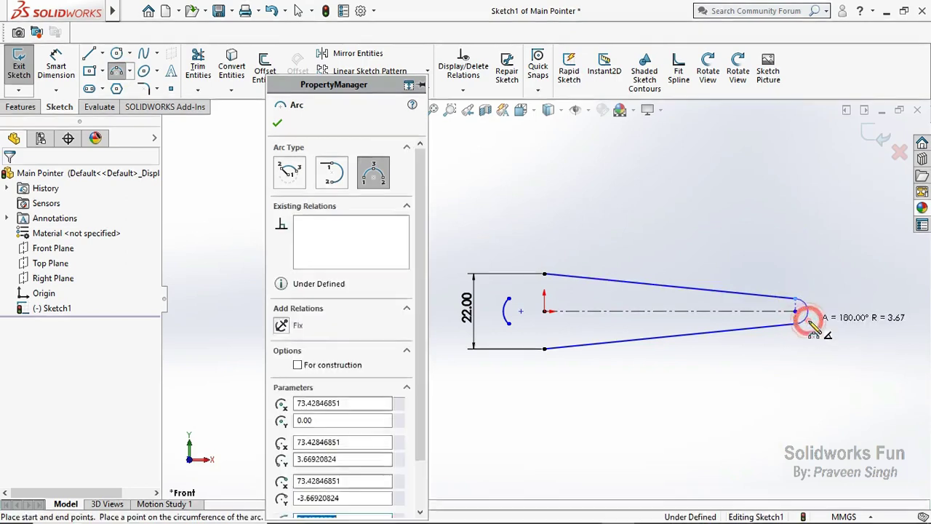
key("Escape")
Make the tip arc tangent to both the lower and upper sloping lines.
left_click(802, 331)
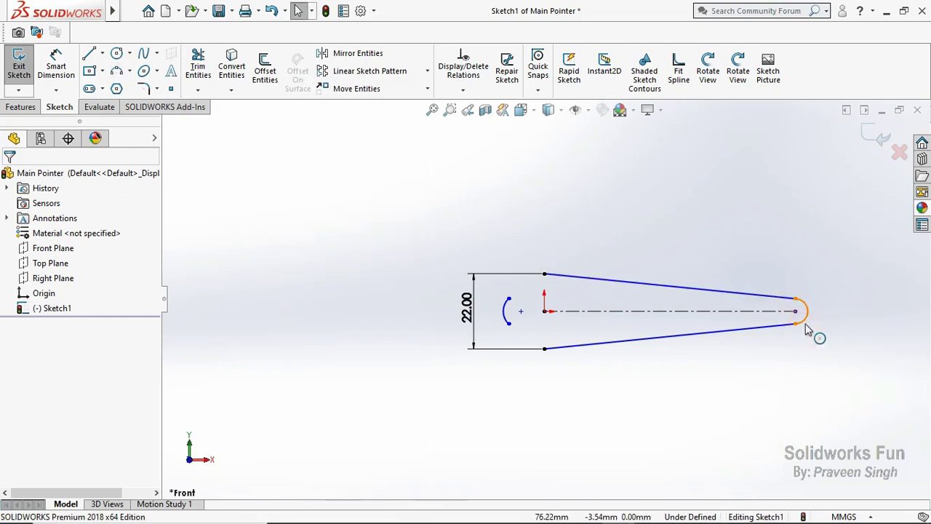
left_click(759, 326, "ctrl")
left_click(750, 271)
left_click(695, 270)
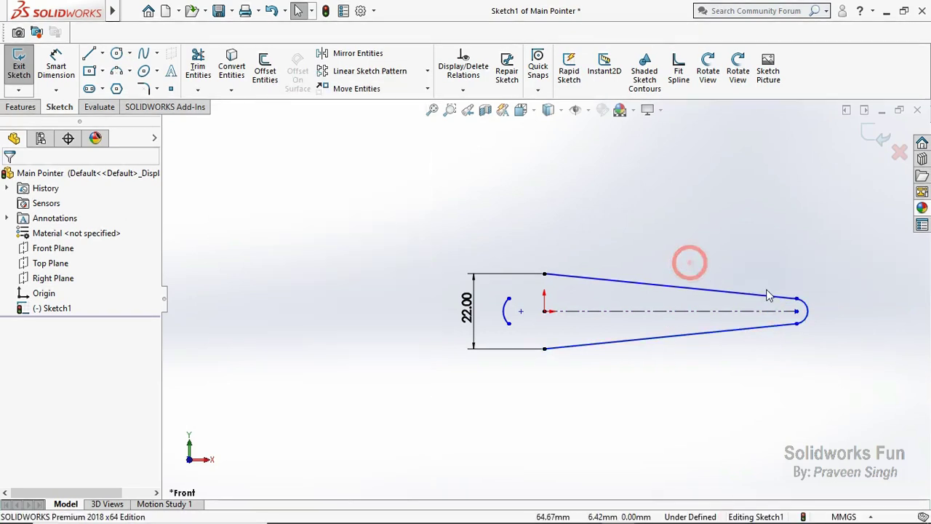
left_click(769, 297)
left_click(803, 304, "ctrl")
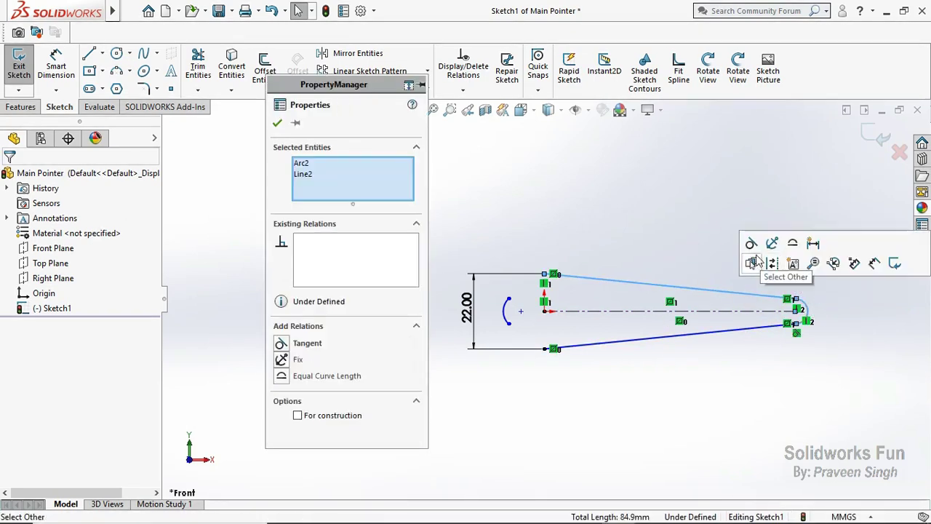
left_click(694, 245)
key("Escape")
Make the tip arc's upper and lower endpoints vertical to each other.
scroll(804, 310, "down", 5)
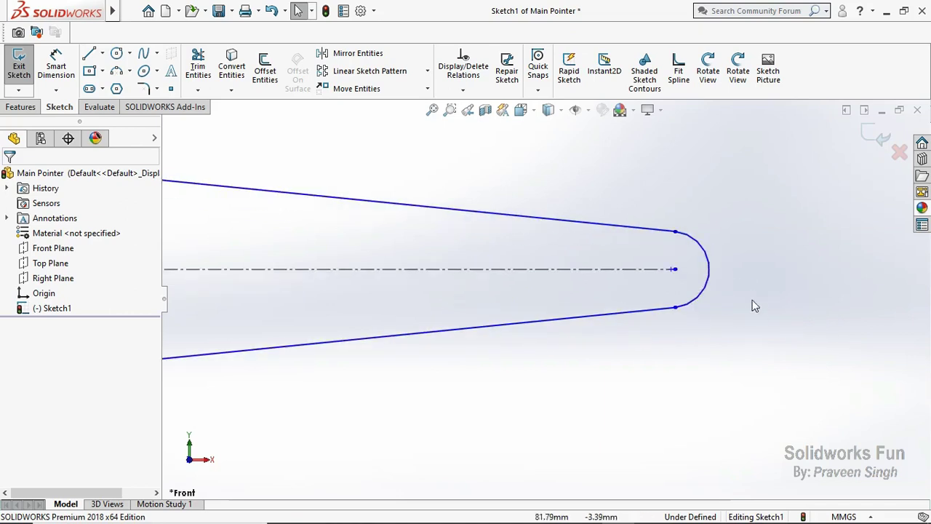
left_click(662, 271)
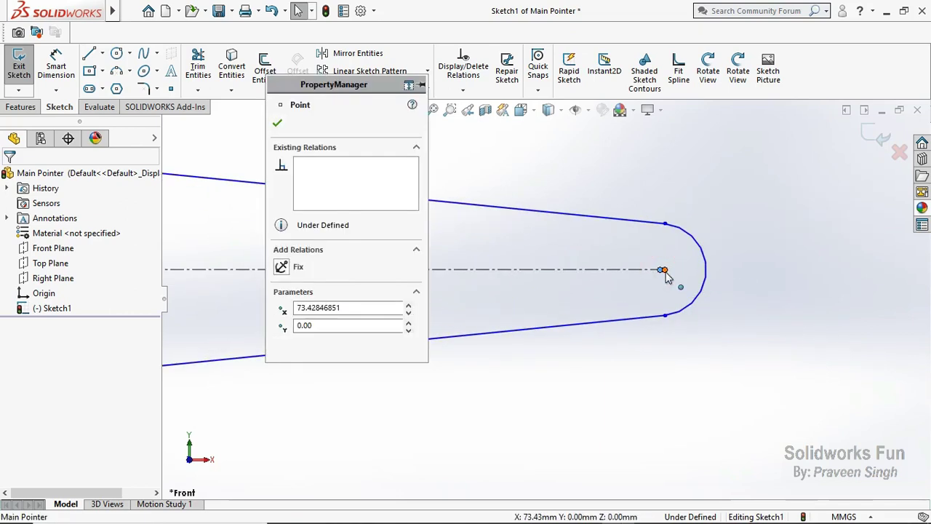
left_click(663, 270, "ctrl")
left_click(767, 211)
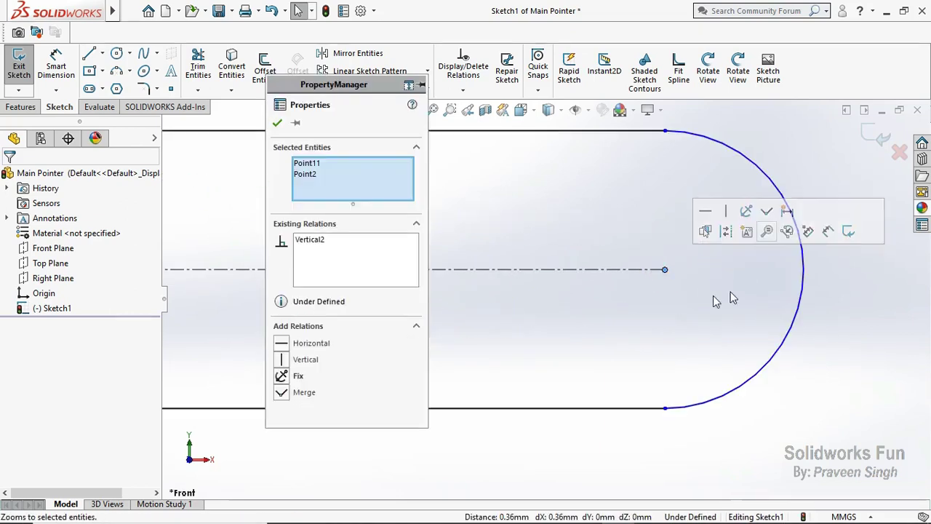
left_click(707, 297)
key("ctrl+z")
left_click(678, 340)
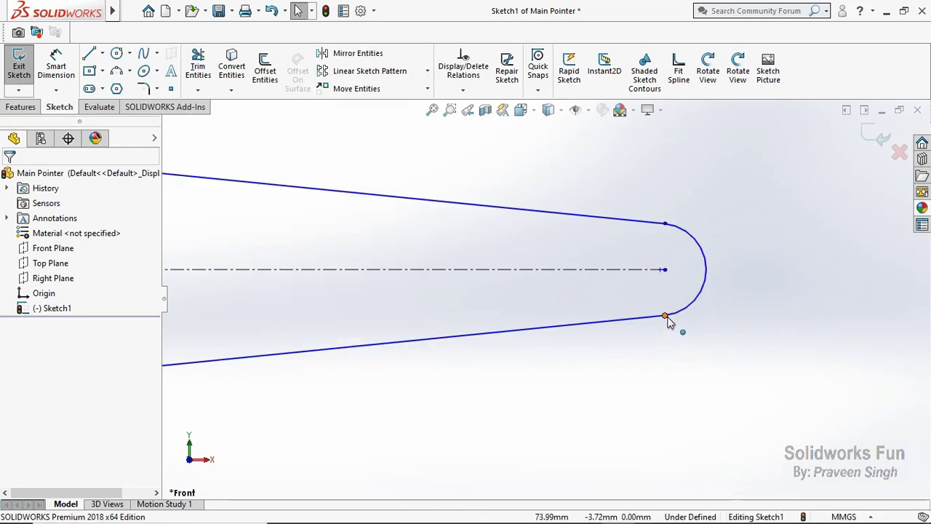
left_click(666, 317)
left_click(666, 224, "ctrl")
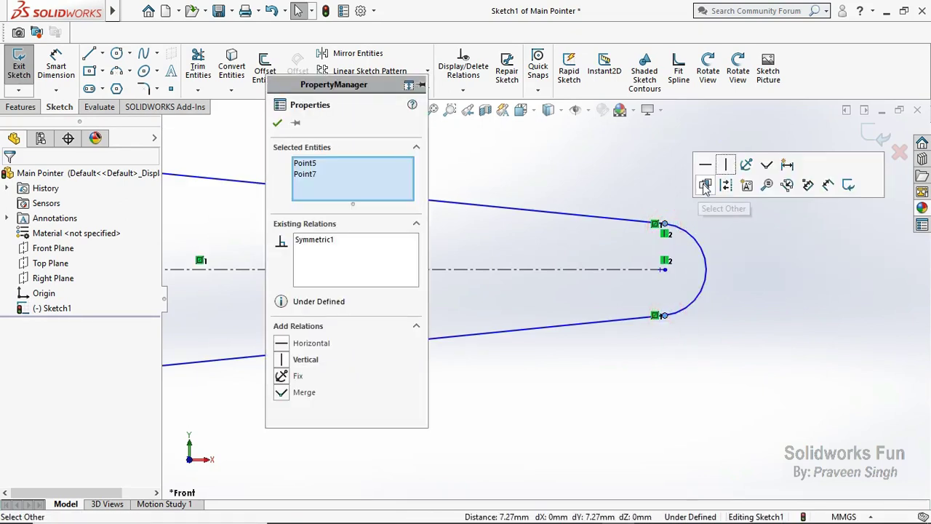
left_click(725, 164)
Draw two lines from the left arc's ends to the profile's top and bottom corners.
key("f")
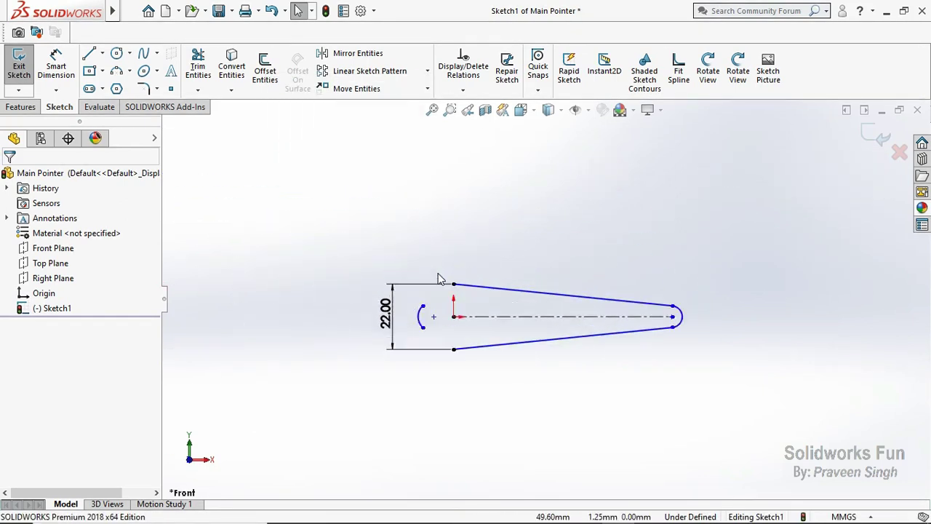
scroll(519, 298, "down", 2)
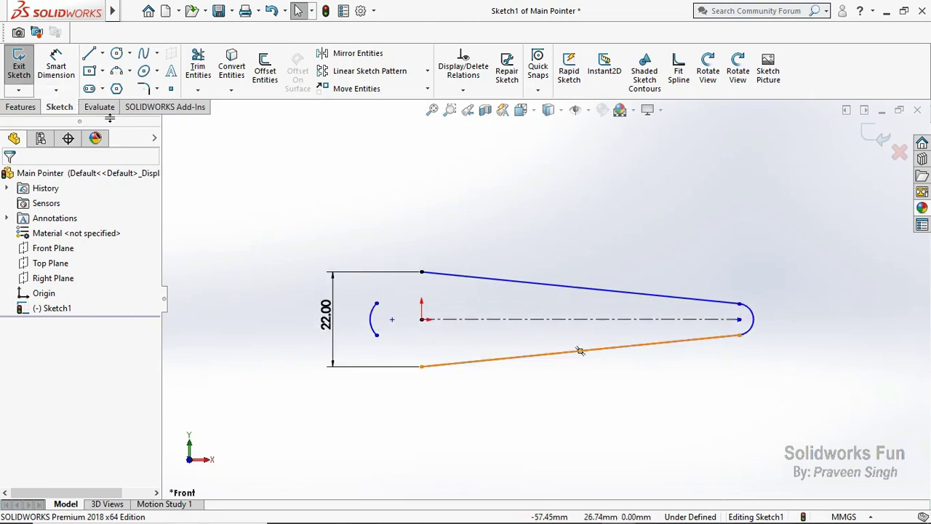
left_click(89, 55)
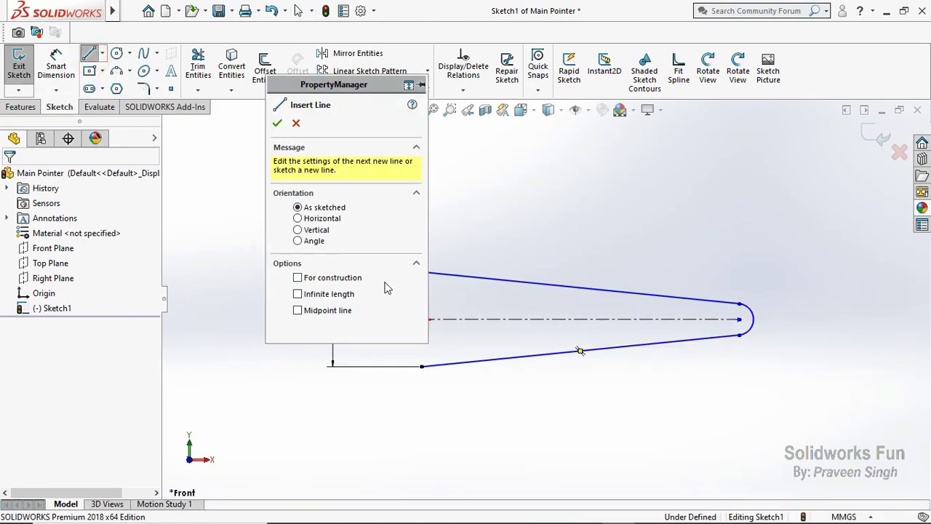
left_click(458, 302)
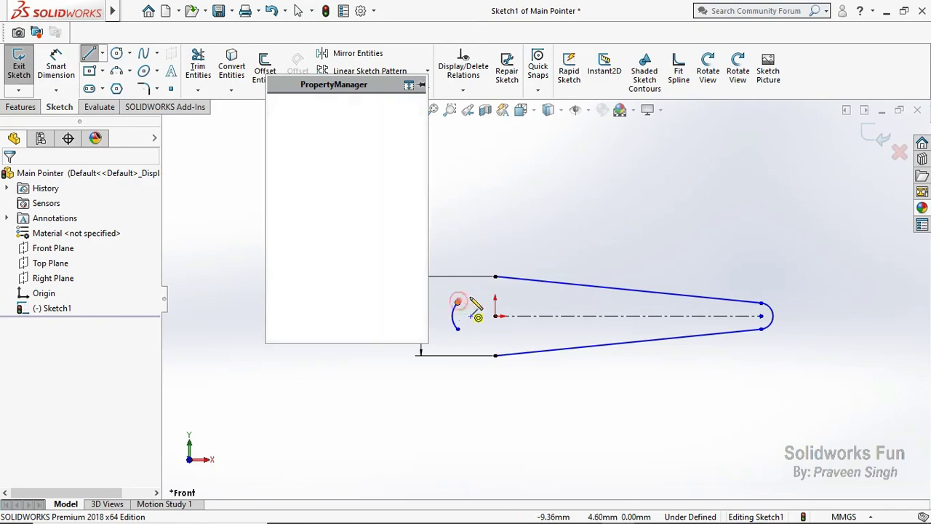
left_click(495, 277)
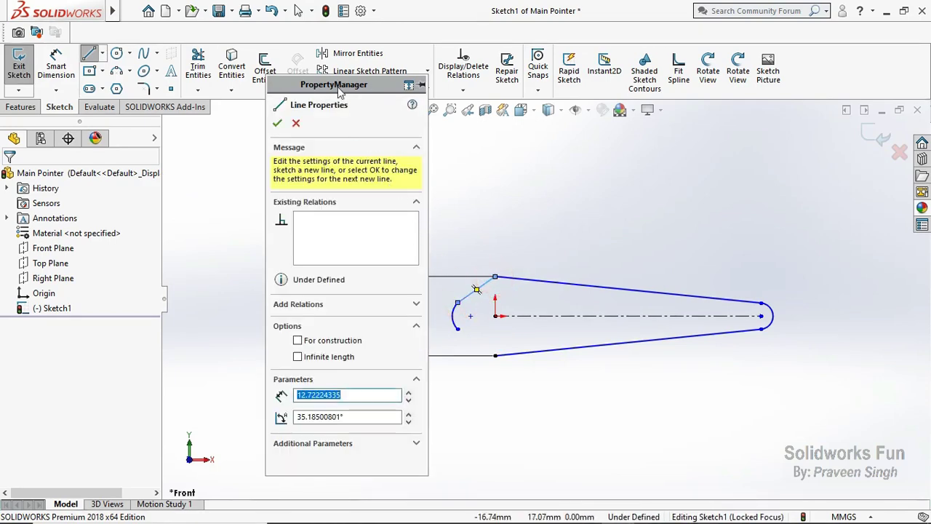
left_click_drag(340, 92, 268, 112)
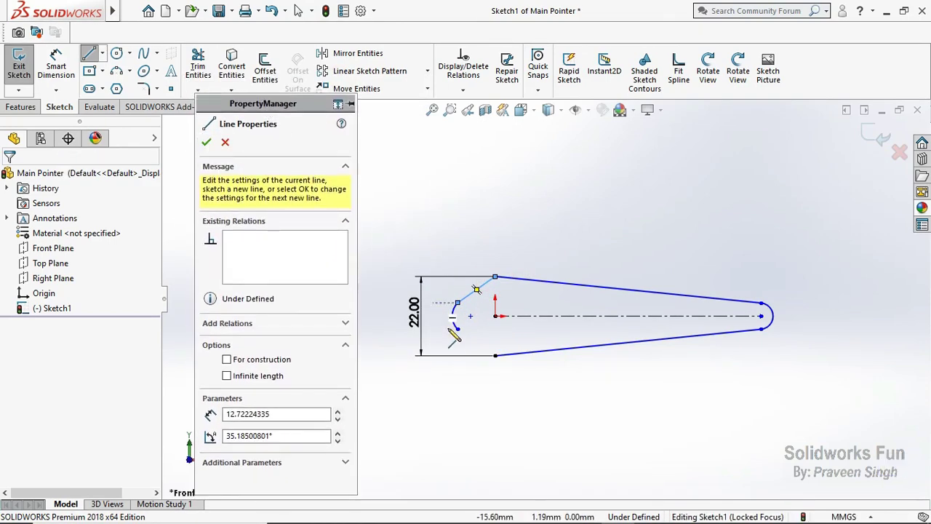
left_click(495, 355)
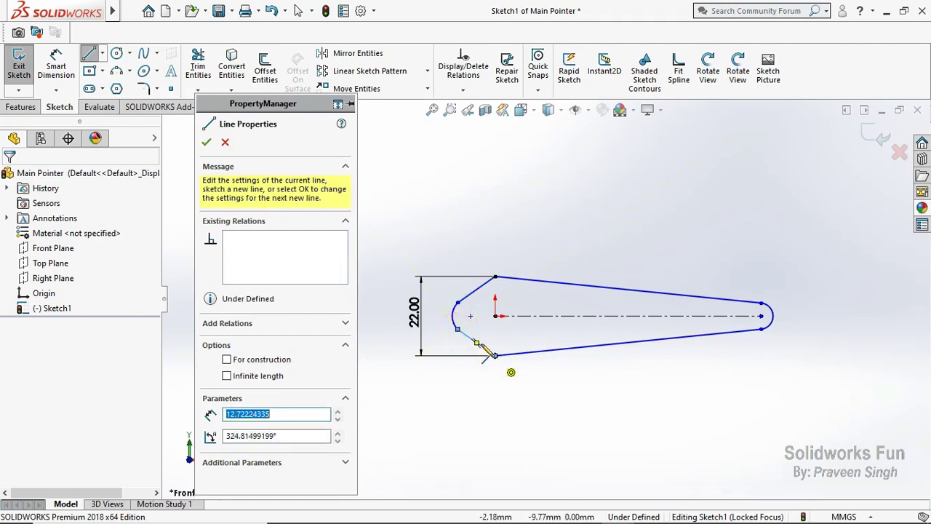
key("Escape")
Make the upper line tangent to the left arc, then select the arc with the lower line.
left_click(465, 297)
left_click(452, 314, "ctrl")
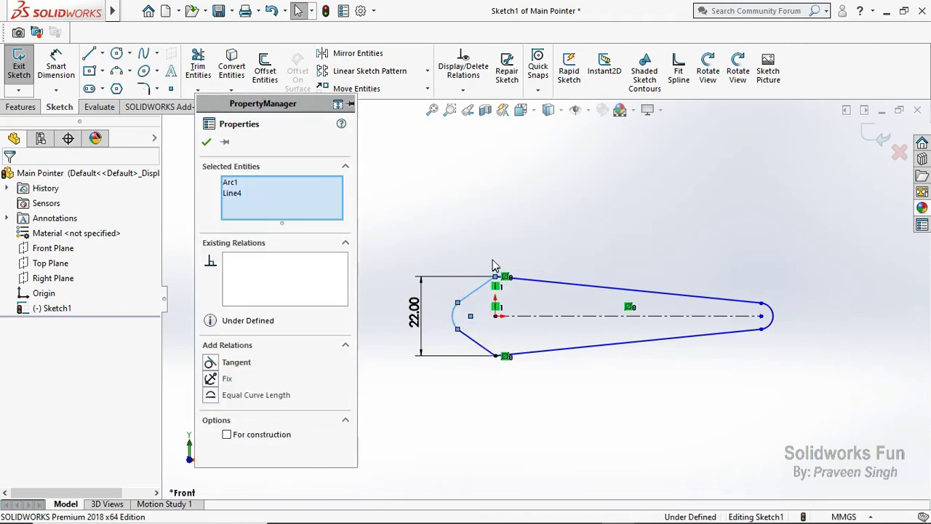
left_click(491, 251)
left_click(461, 329)
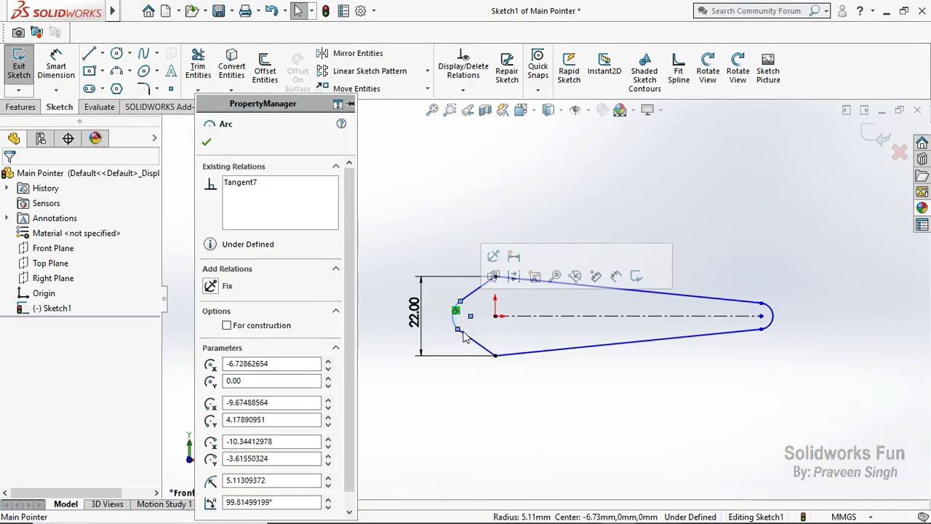
left_click(479, 334, "ctrl")
Make the lower line tangent to the left arc and dimension that arc to R3.
left_click(501, 270)
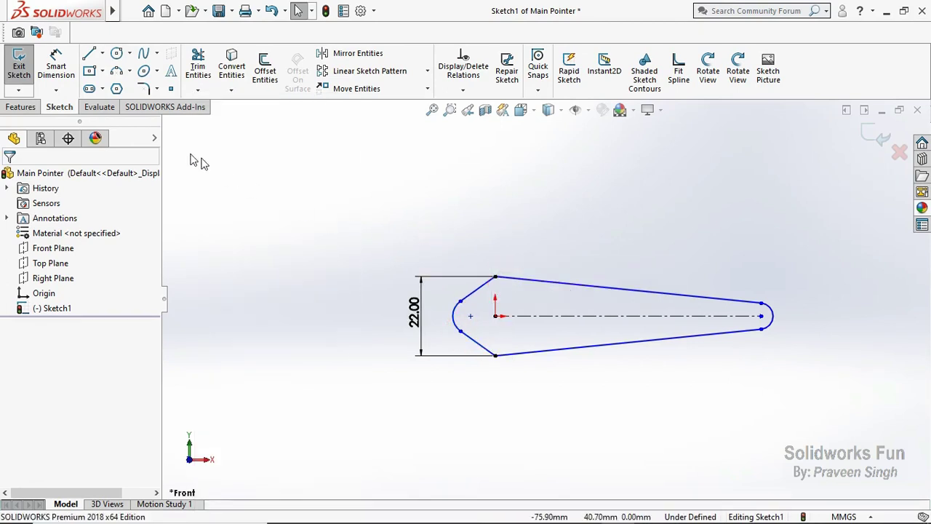
left_click(65, 77)
left_click(454, 318)
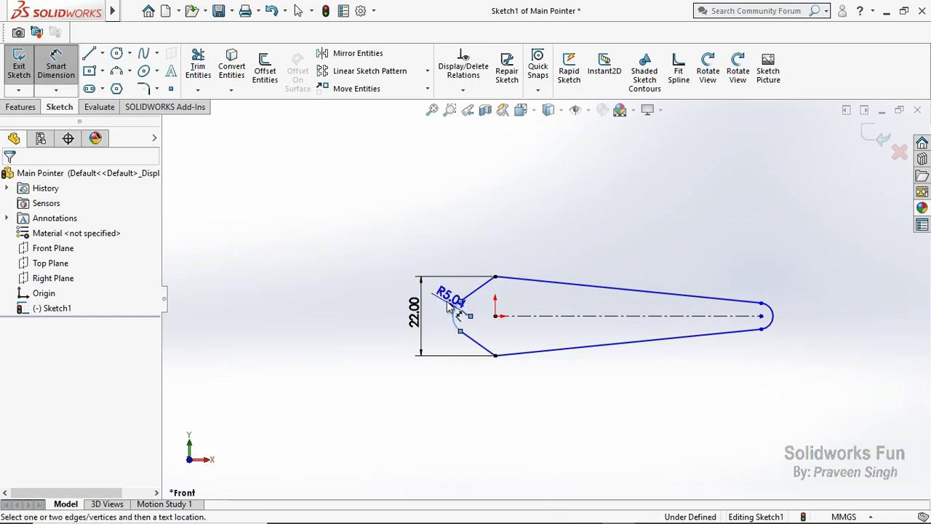
left_click(448, 302)
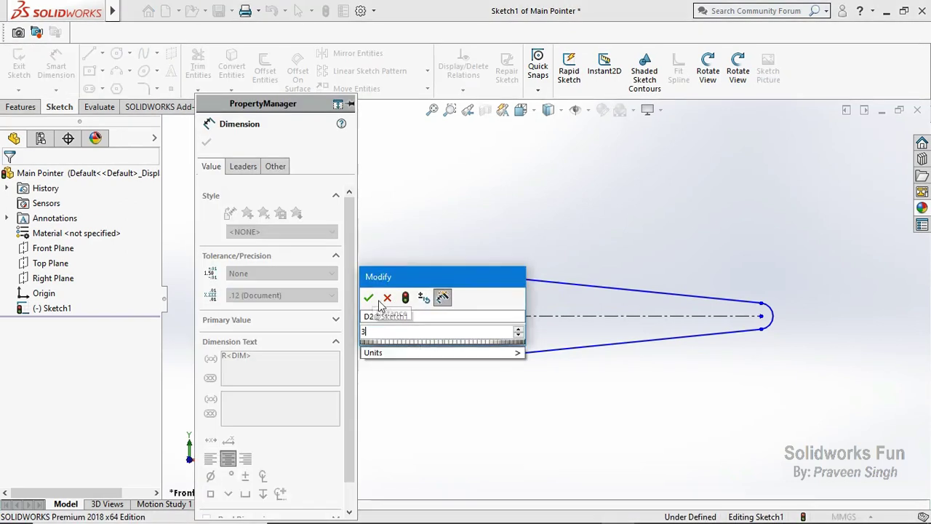
type("3")
left_click(368, 297)
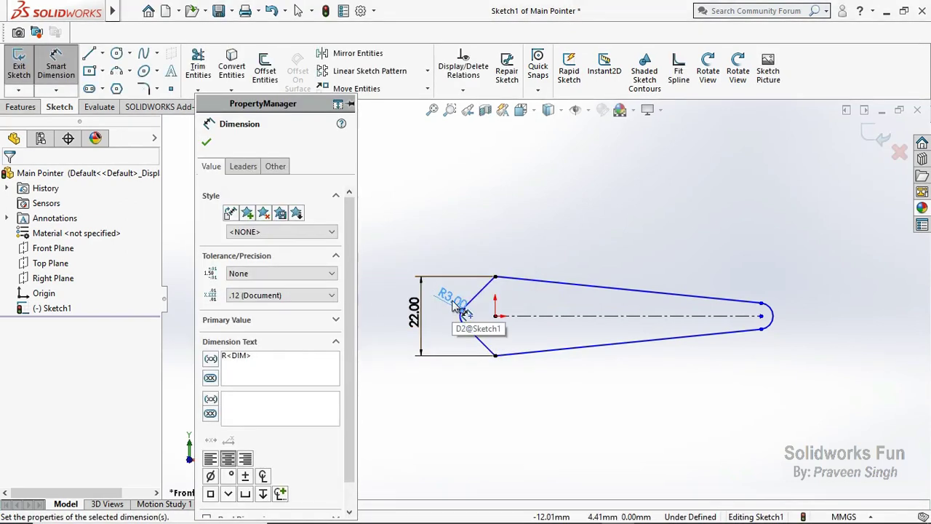
Draw two circles near the wide end, one above and one below the centreline.
left_click(119, 55)
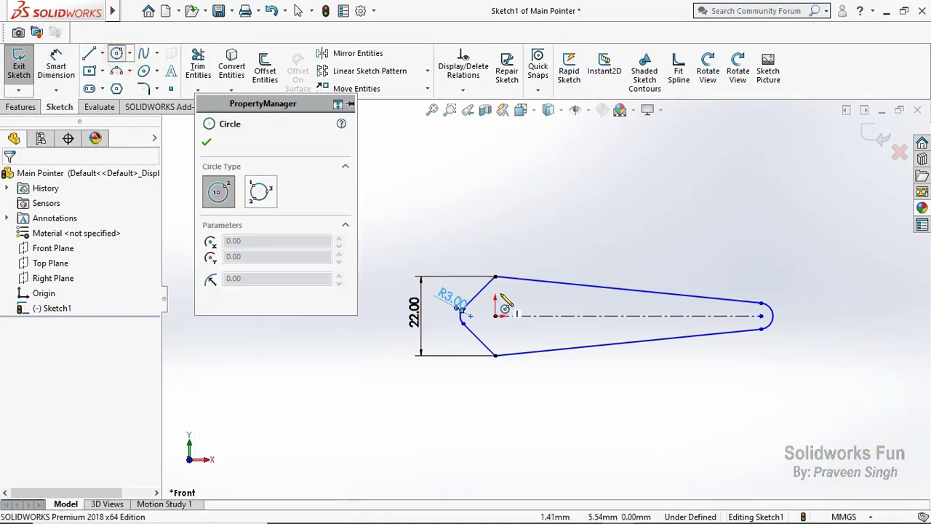
left_click(506, 293)
left_click(507, 335)
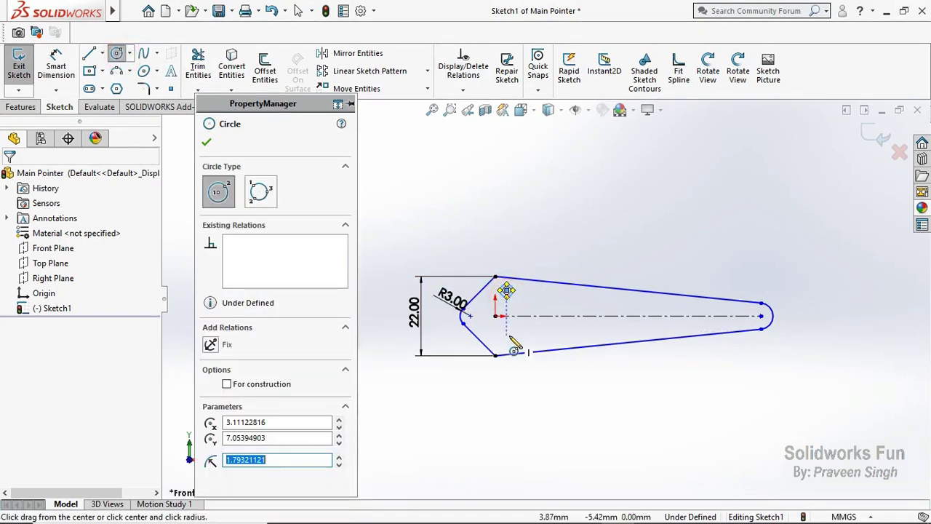
left_click(513, 341)
key("Escape")
Align both circle centres vertically with the origin.
left_click(507, 292)
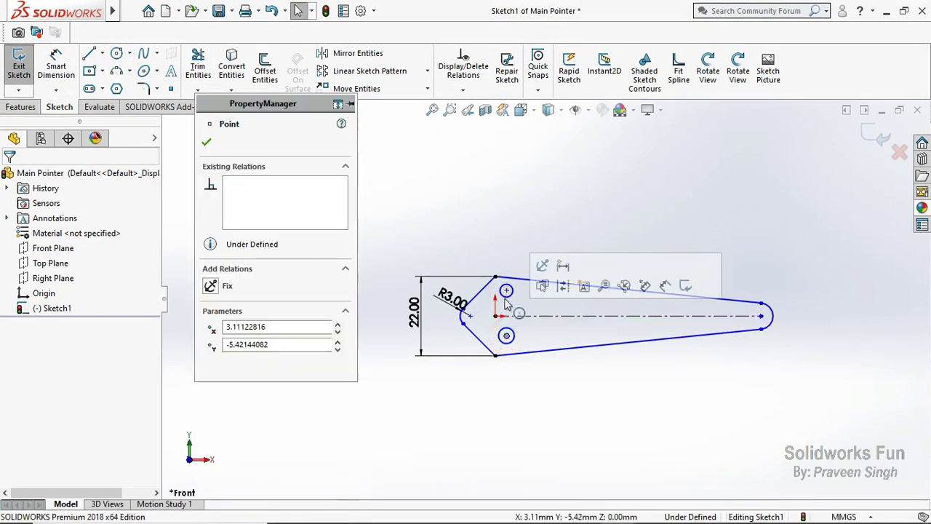
left_click(508, 291, "ctrl")
left_click(470, 315, "ctrl")
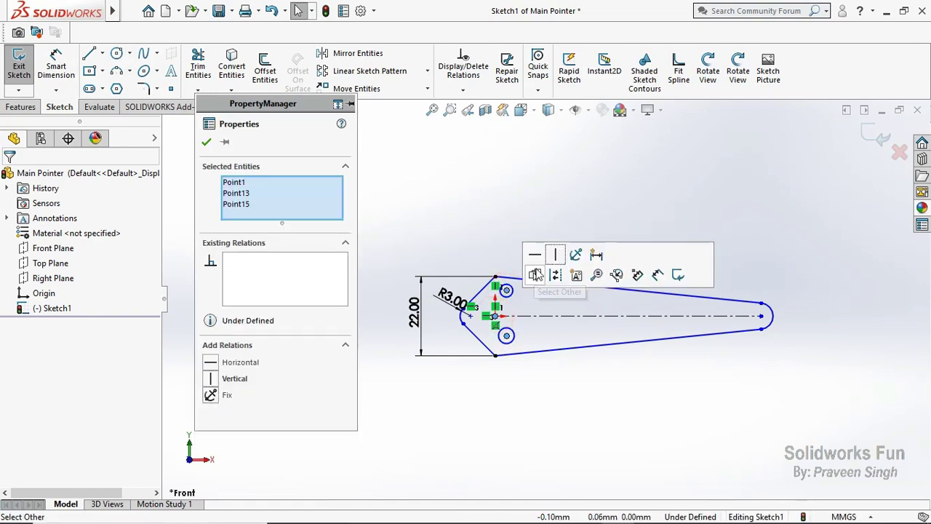
left_click(556, 254)
left_click(483, 228)
scroll(512, 320, "down", 1)
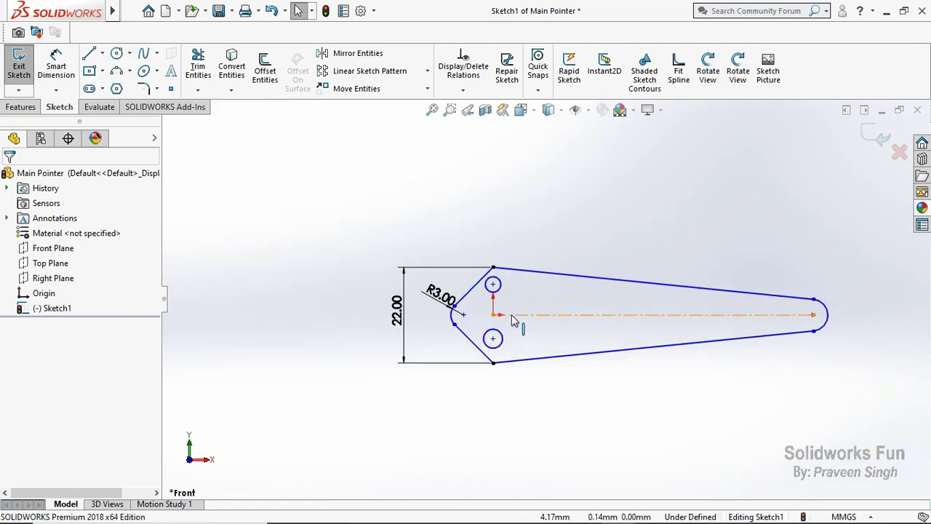
Make the circles symmetric about the centreline and equal in size.
left_click(493, 286)
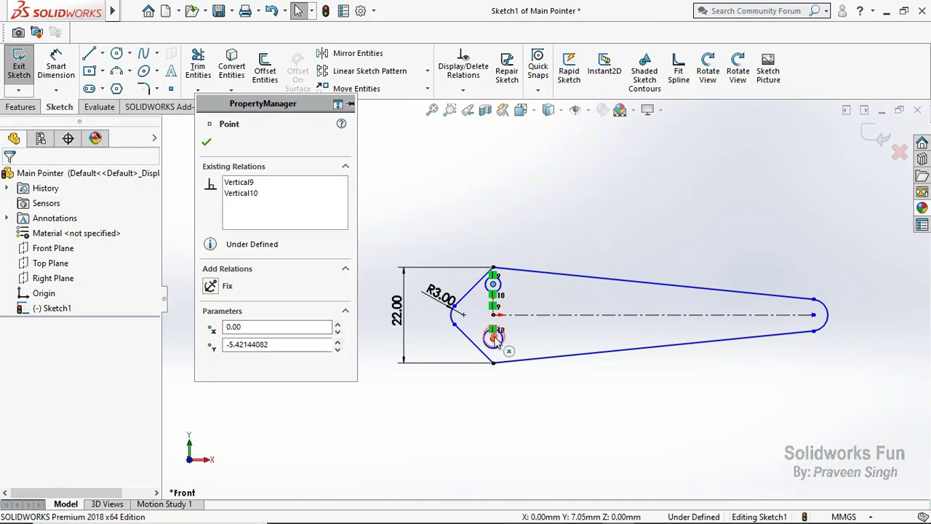
left_click(493, 338, "ctrl")
left_click(533, 319, "ctrl")
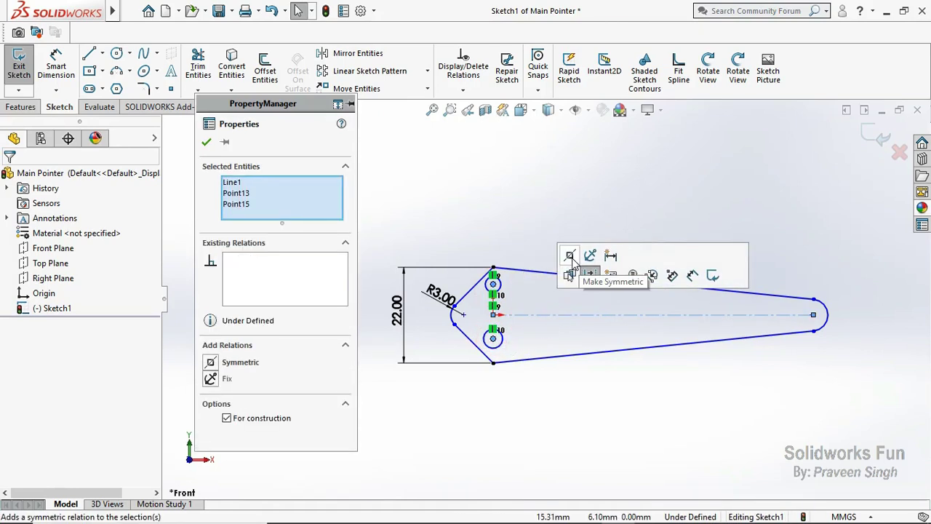
left_click(572, 263)
left_click(504, 215)
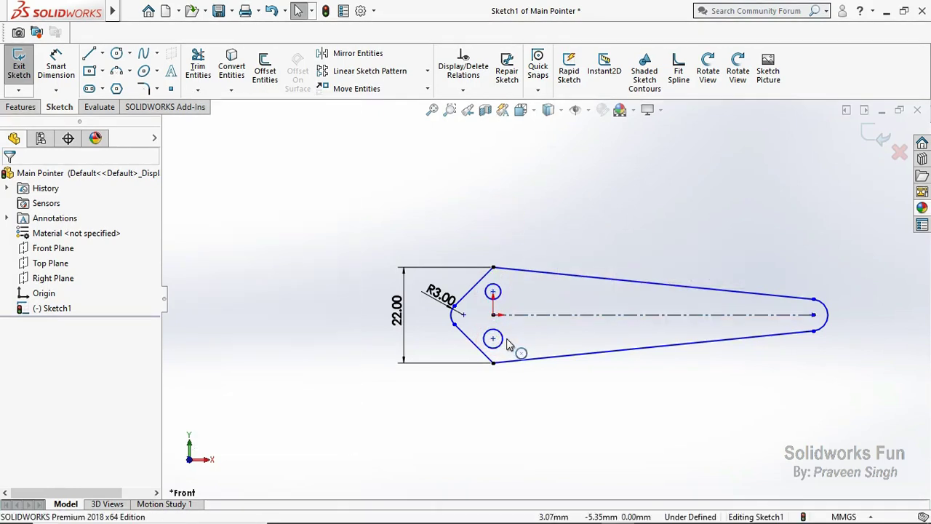
left_click(502, 341)
left_click(499, 285, "ctrl")
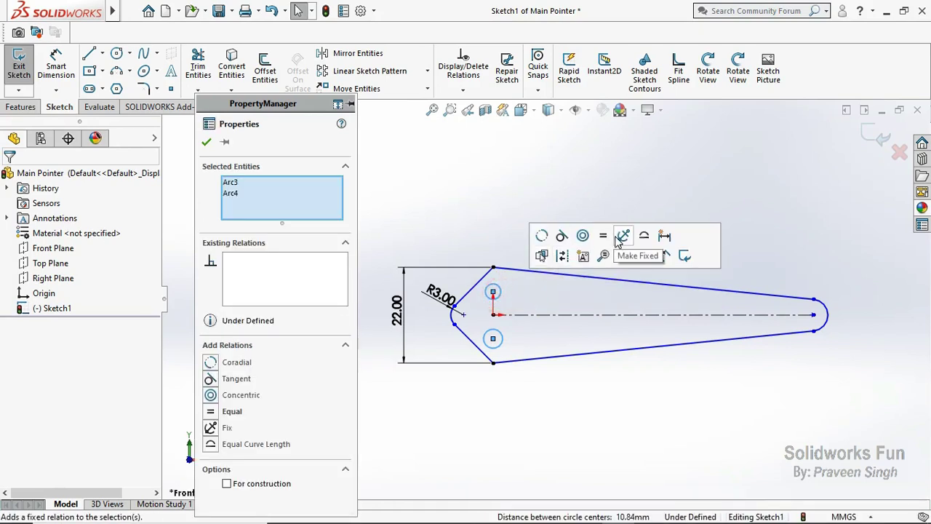
left_click(603, 236)
left_click(484, 190)
Dimension the top circle's diameter to Ø3.
left_click(64, 69)
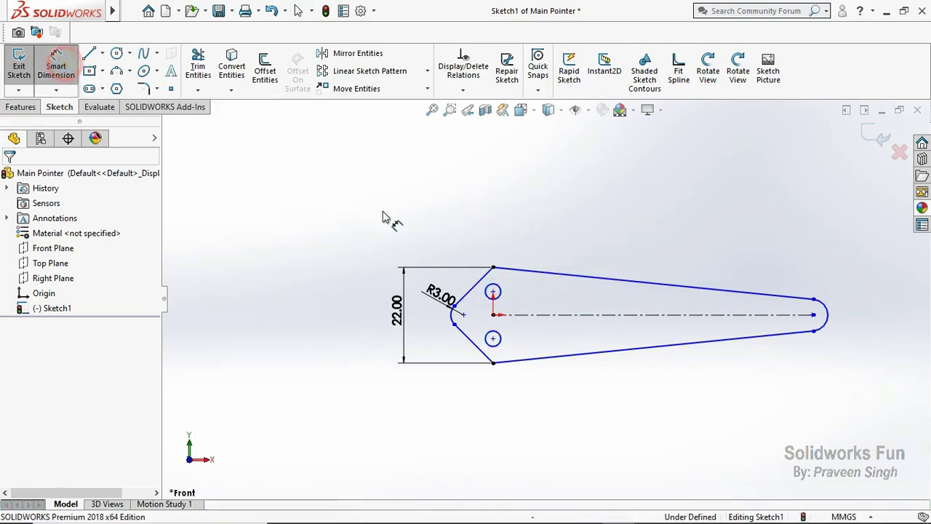
left_click(509, 299)
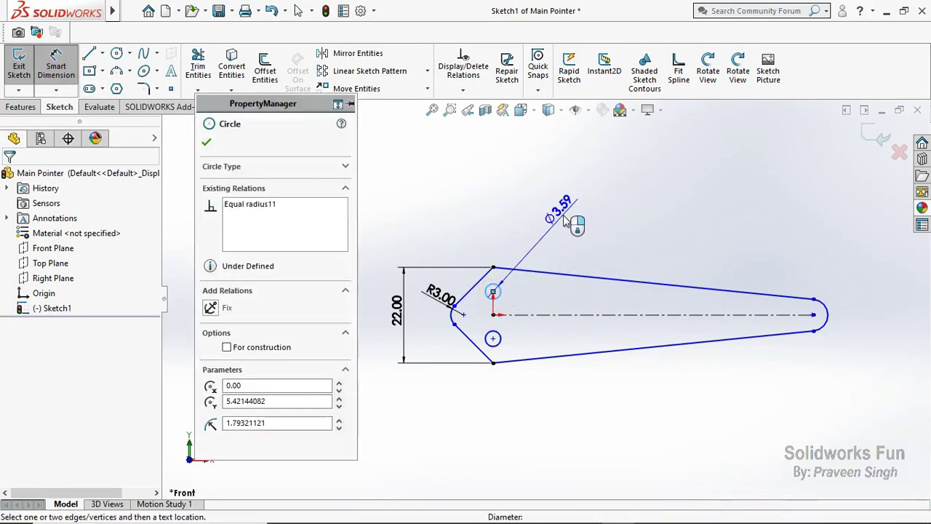
left_click(557, 205)
type("3")
left_click(489, 211)
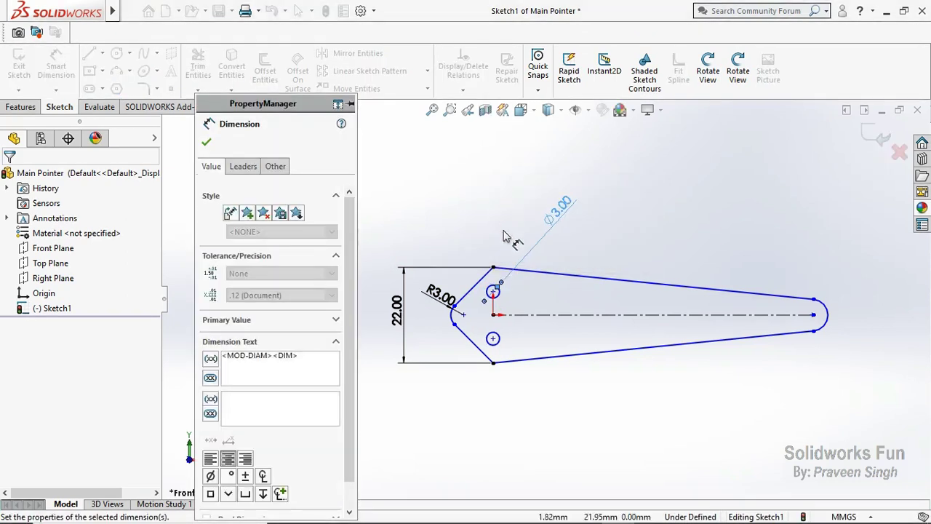
Dimension the vertical distance between the two circle centres to 10.
left_click(493, 291)
left_click(493, 339)
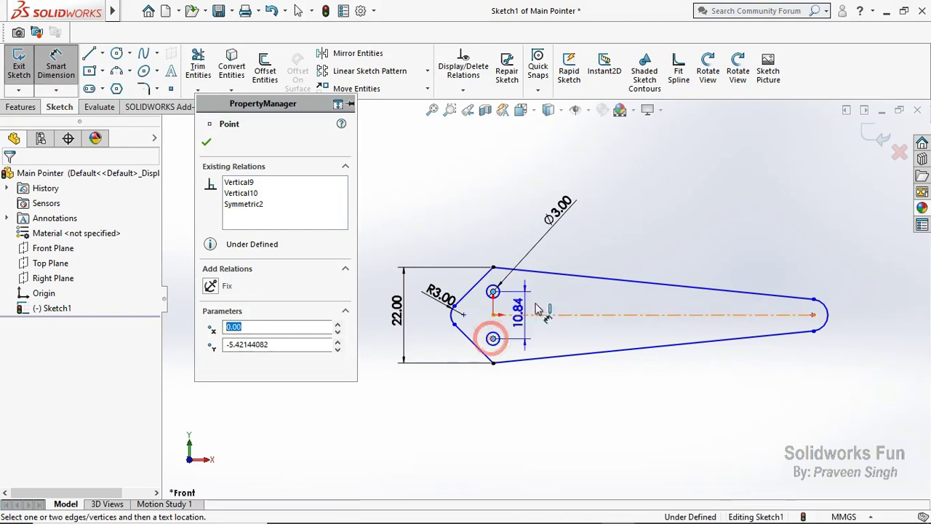
left_click(601, 248)
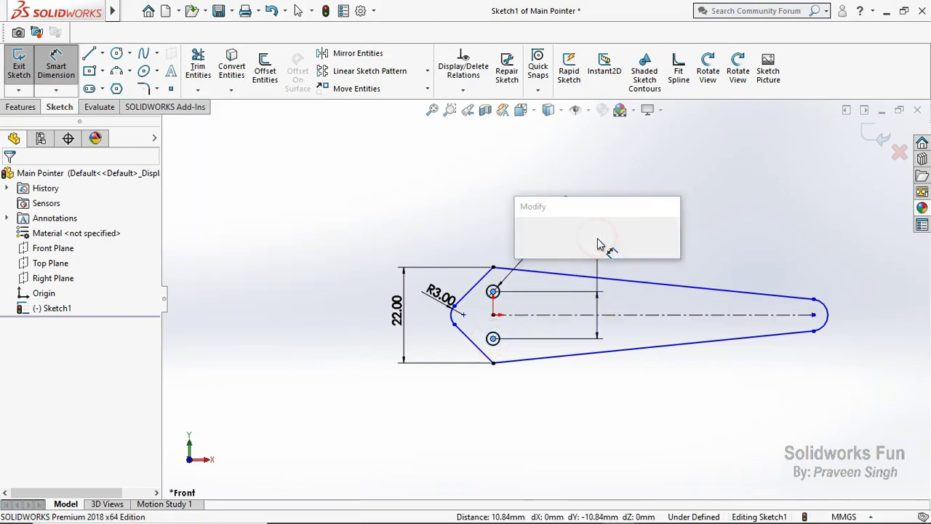
type("10")
left_click(524, 238)
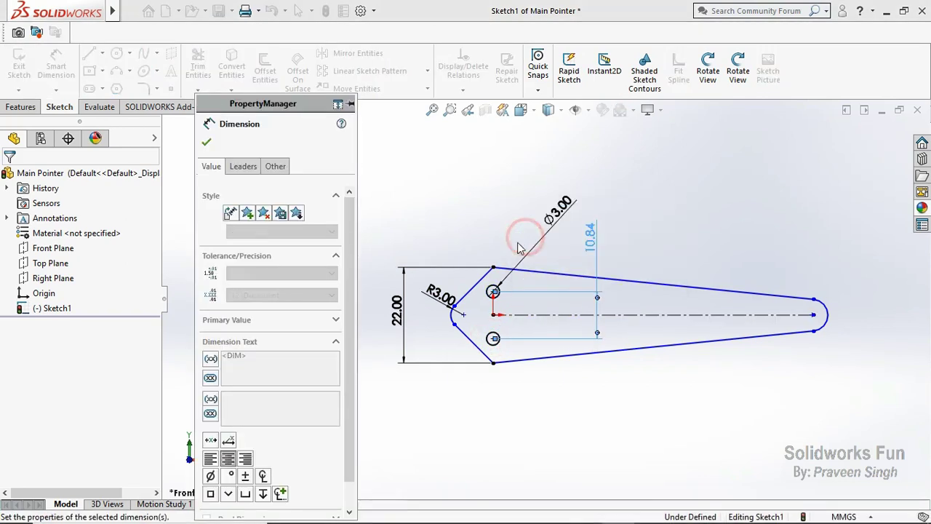
left_click(208, 143)
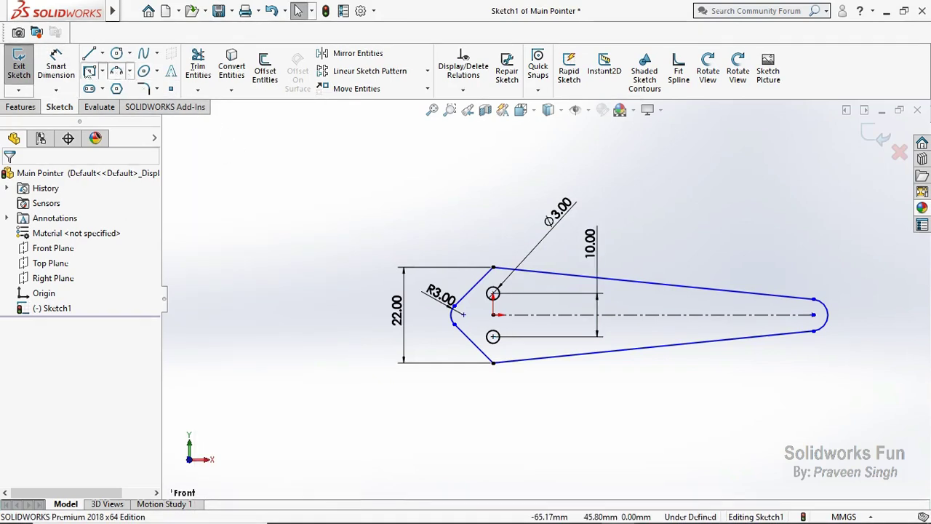
left_click(59, 63)
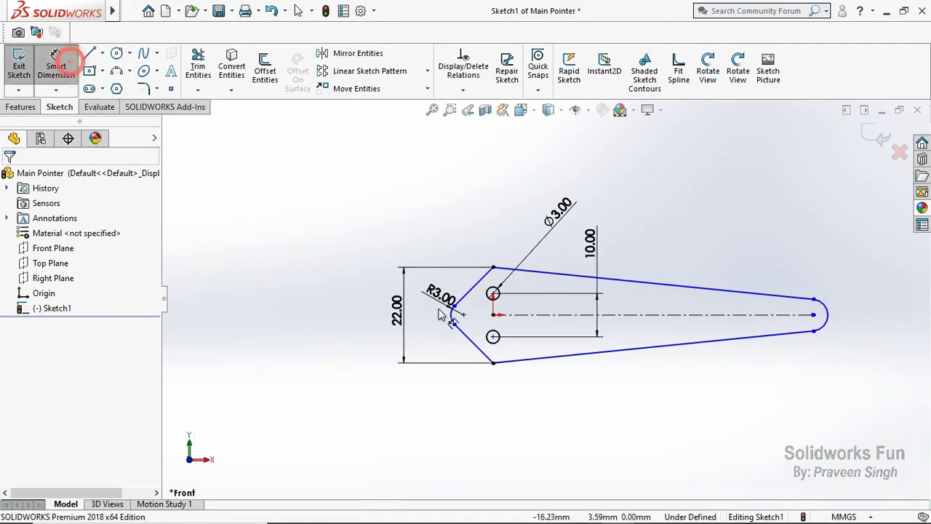
Dimension the centreline length to 140 and the tip arc radius to R2.75.
left_click(555, 315)
left_click(579, 413)
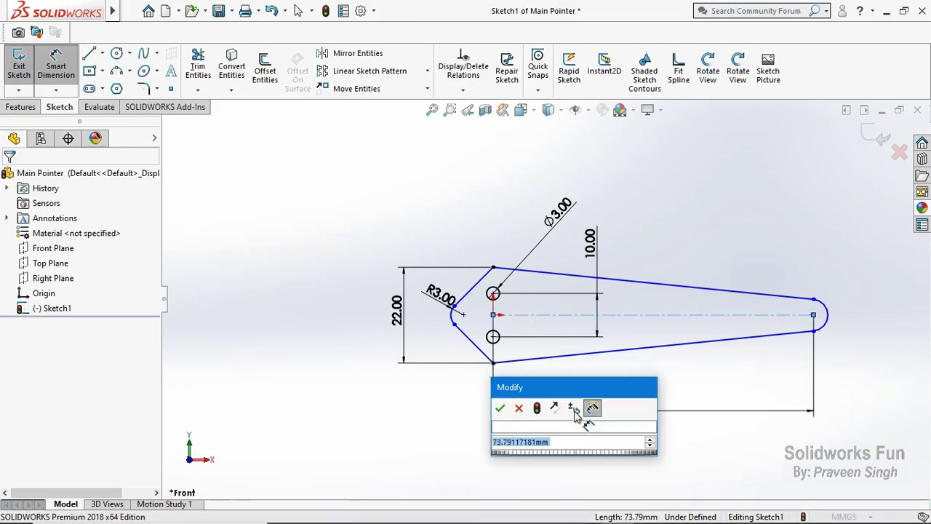
left_click(501, 408)
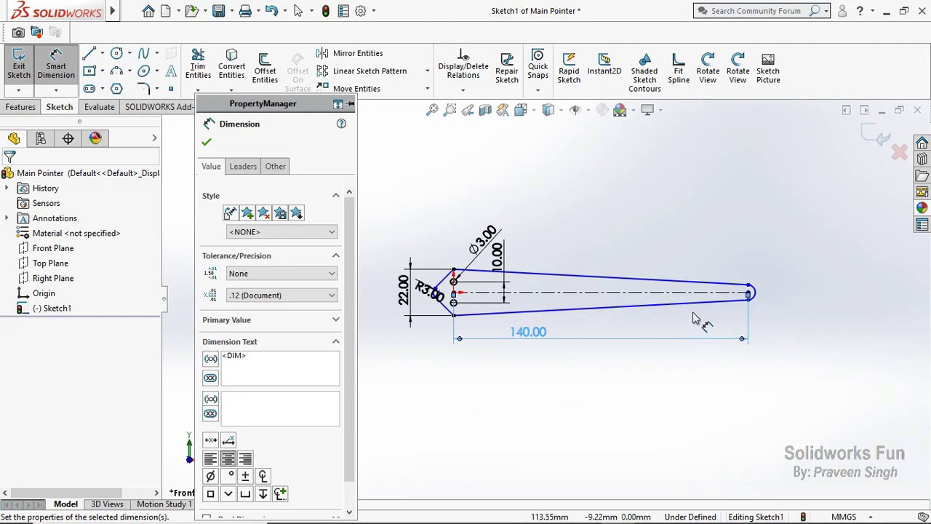
left_click(755, 296)
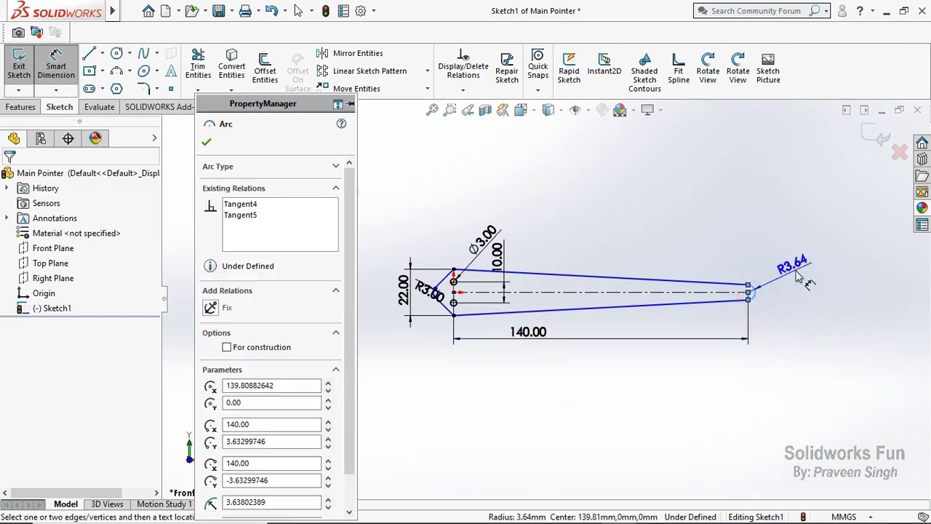
left_click(798, 275)
type("2.75")
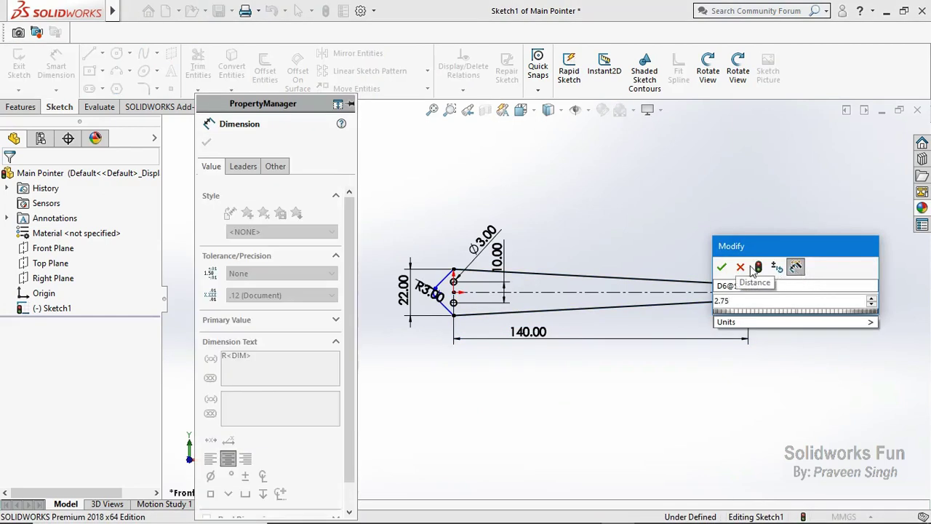
left_click(721, 267)
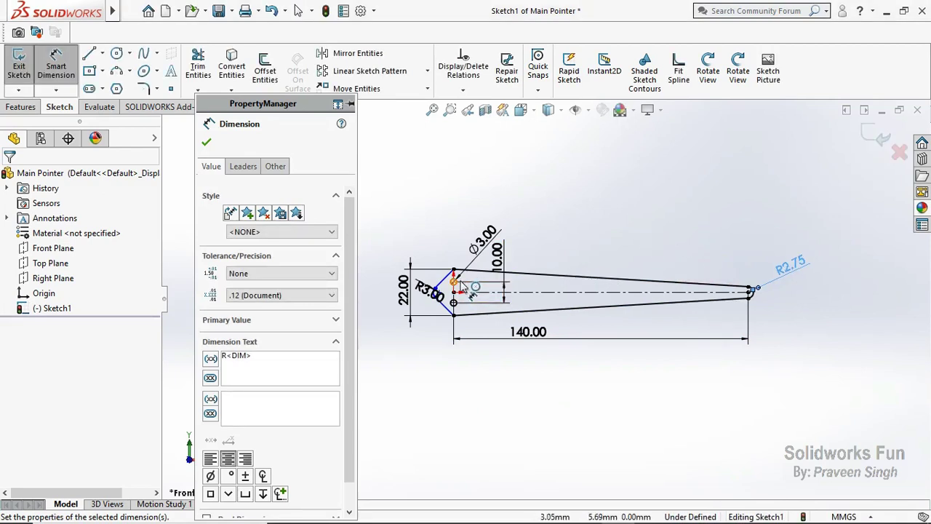
Dimension the rear arc centre's horizontal offset to 12.
scroll(458, 290, "down", 2)
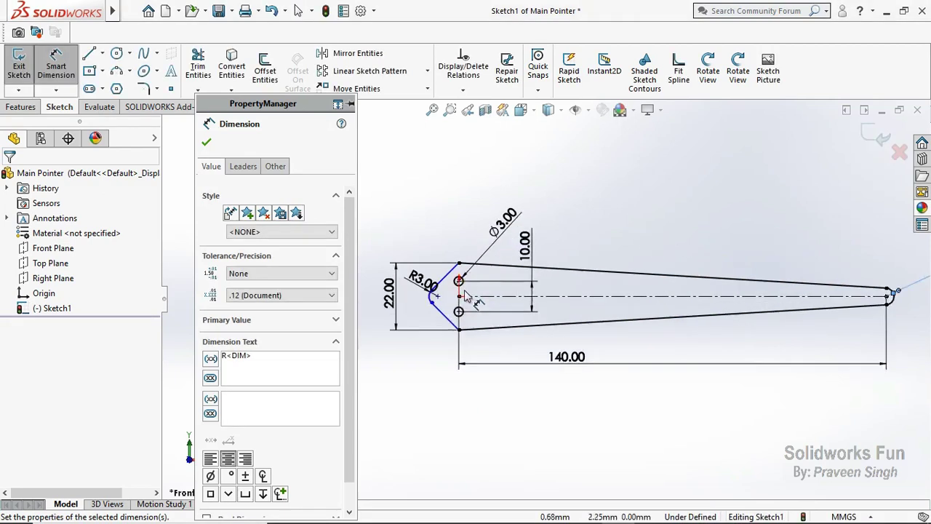
scroll(447, 300, "down", 2)
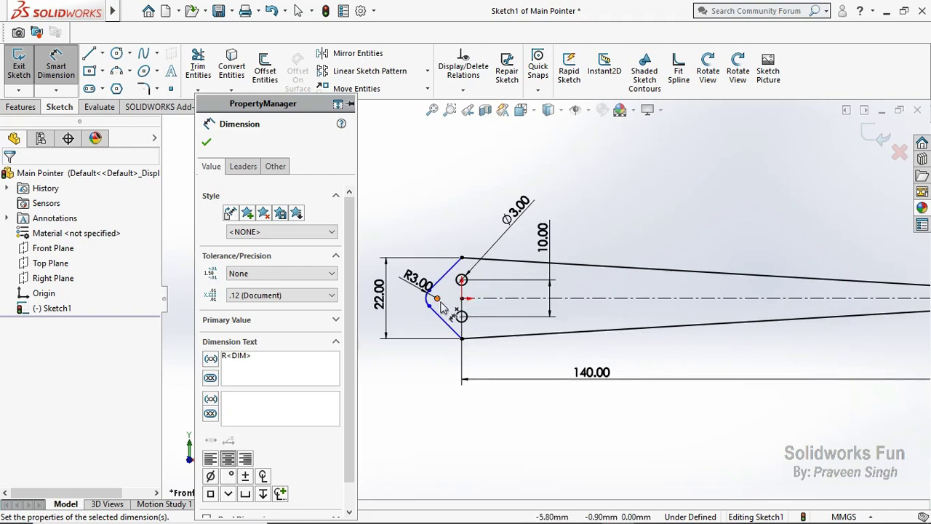
left_click(440, 301)
left_click(461, 298)
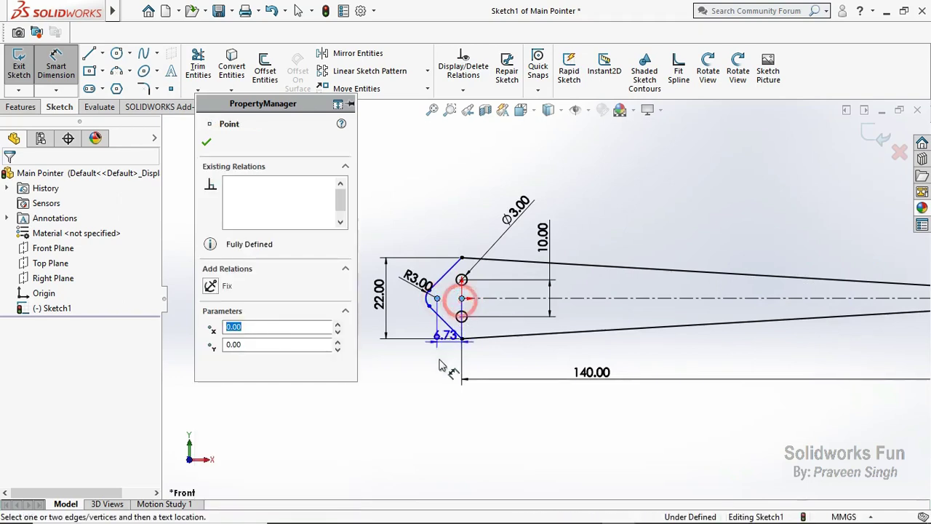
left_click(412, 391)
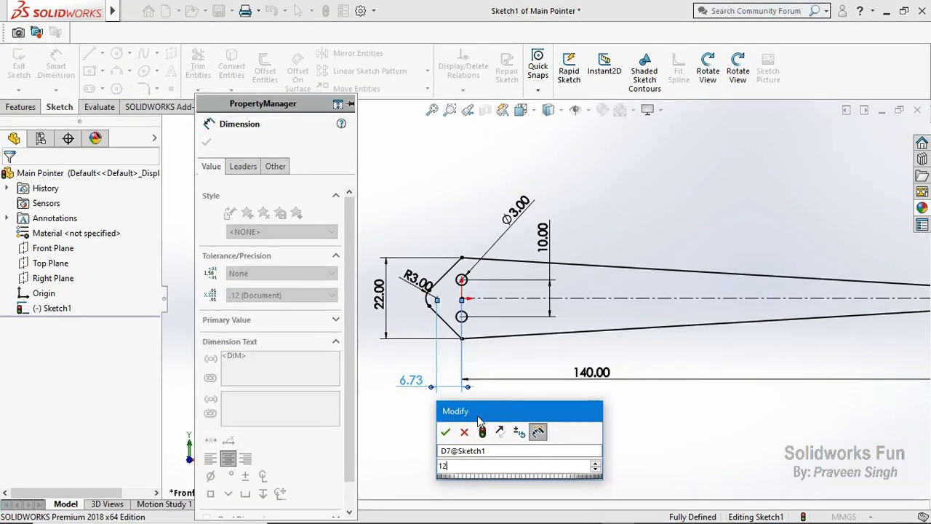
type("12")
left_click(446, 434)
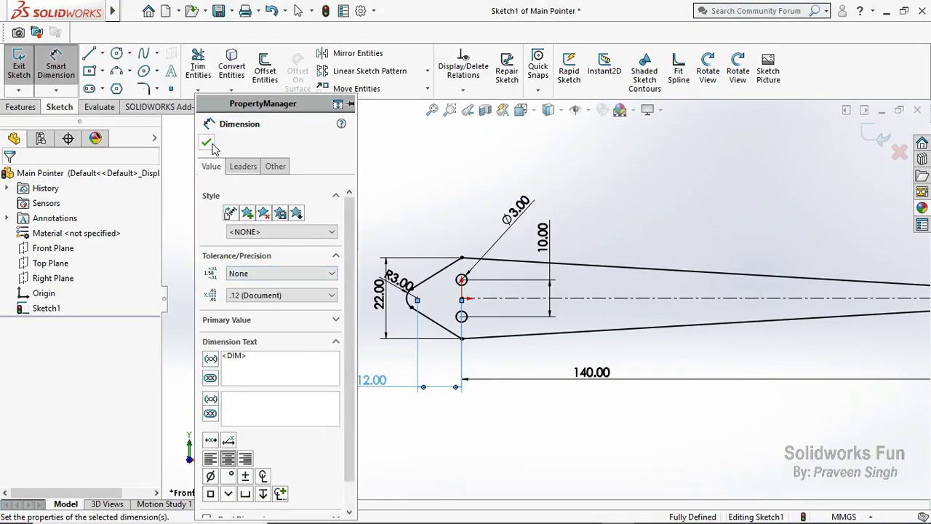
left_click(211, 144)
Reposition the 22.00 and R3.00 labels and recentre the sketch in view.
left_click_drag(379, 310, 352, 309)
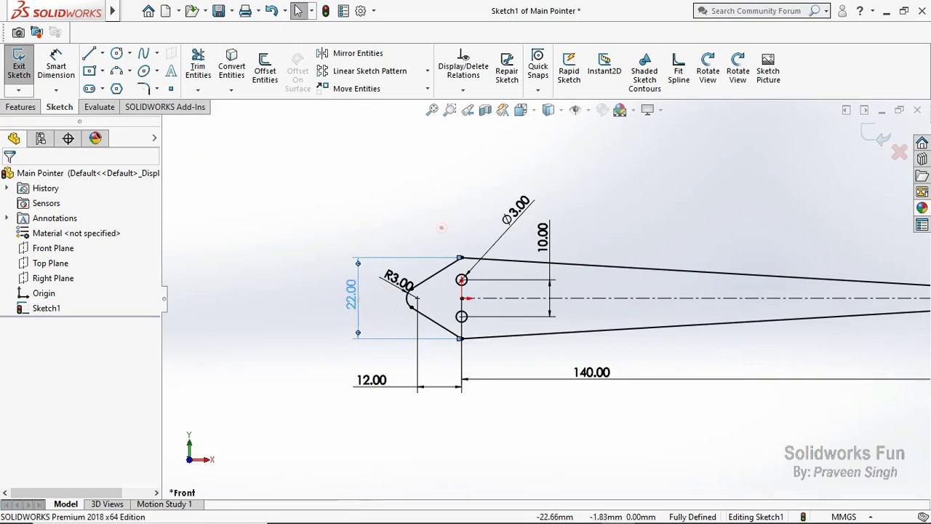
key("z")
left_click_drag(444, 299, 431, 302)
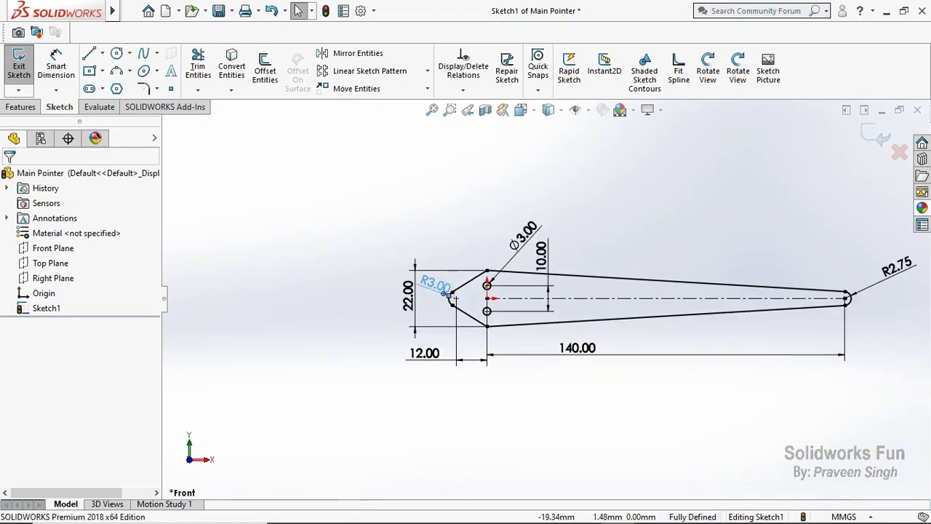
middle_click_drag(348, 384, 306, 371, "ctrl")
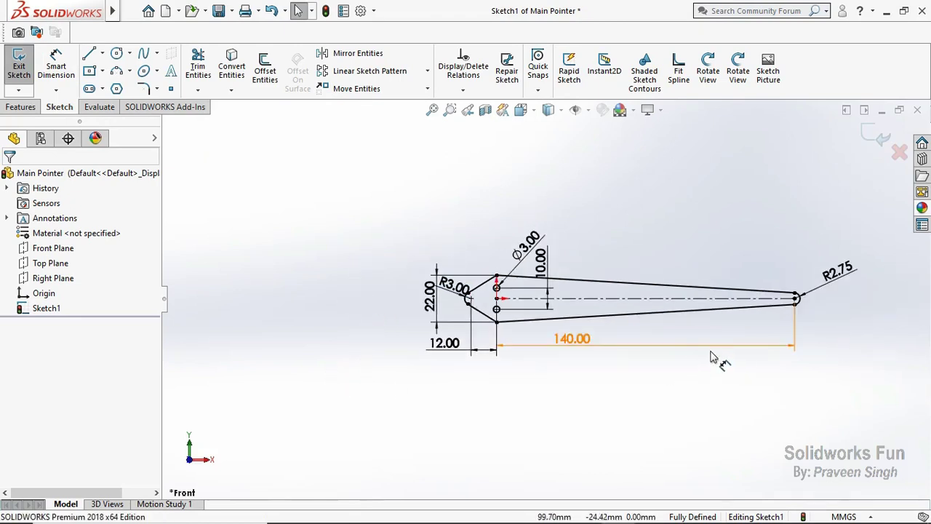
Sketch a small circle centred on the centreline, right of the origin.
left_click(117, 55)
left_click(635, 285)
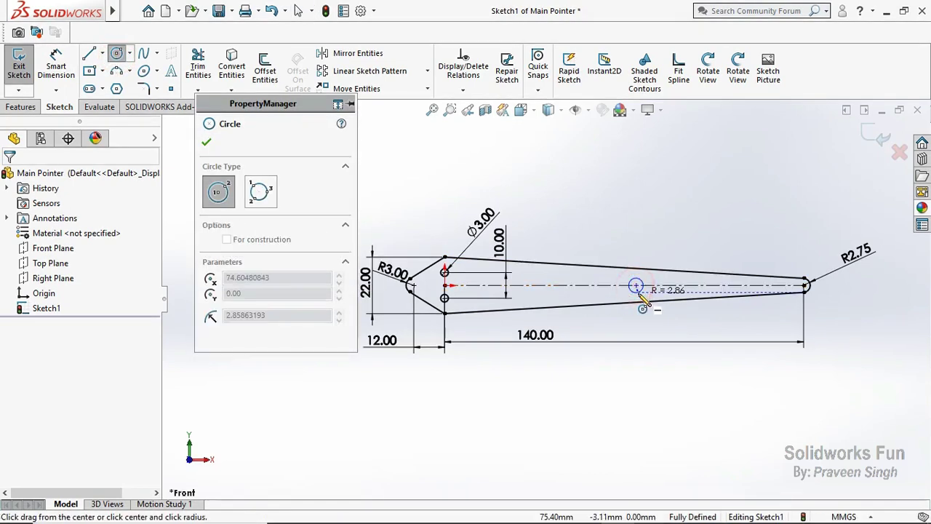
left_click(642, 285)
key("Escape")
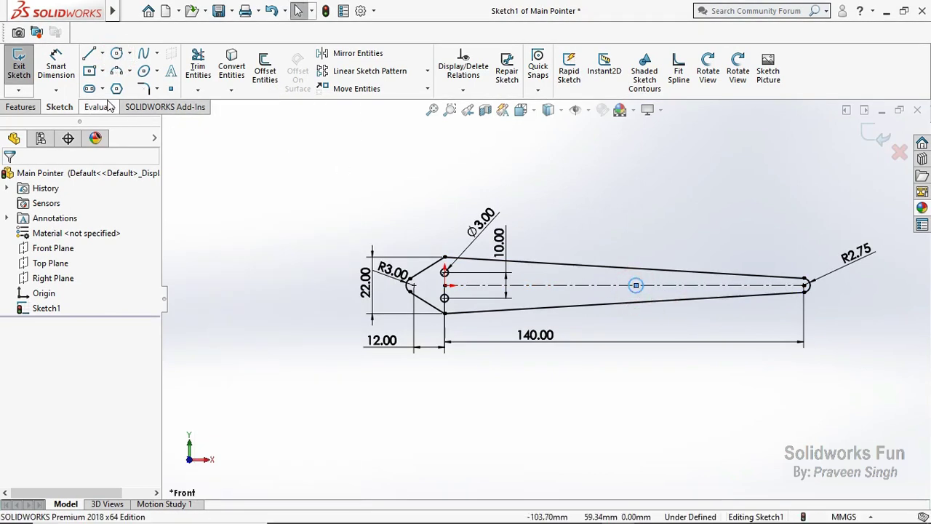
Dimension the circle's centre 80 from the origin.
left_click(56, 66)
left_click(445, 285)
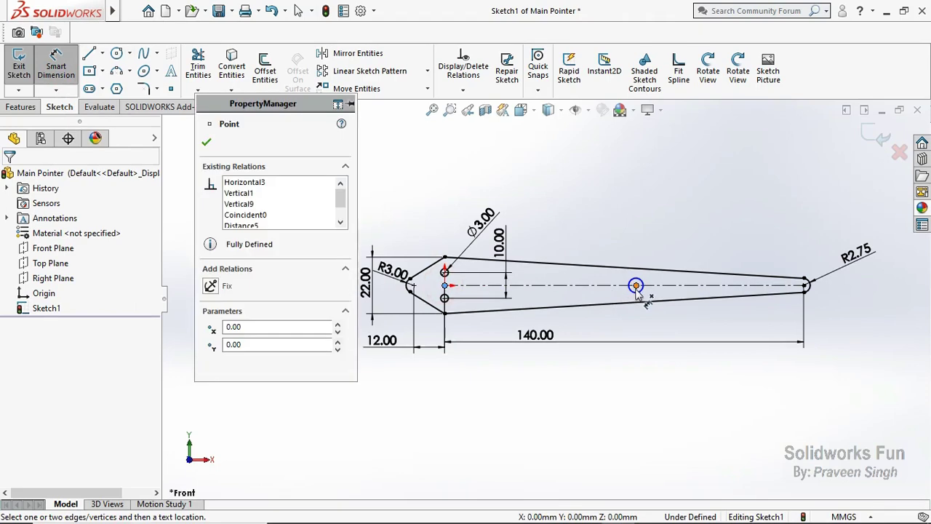
left_click(636, 285)
left_click(538, 188)
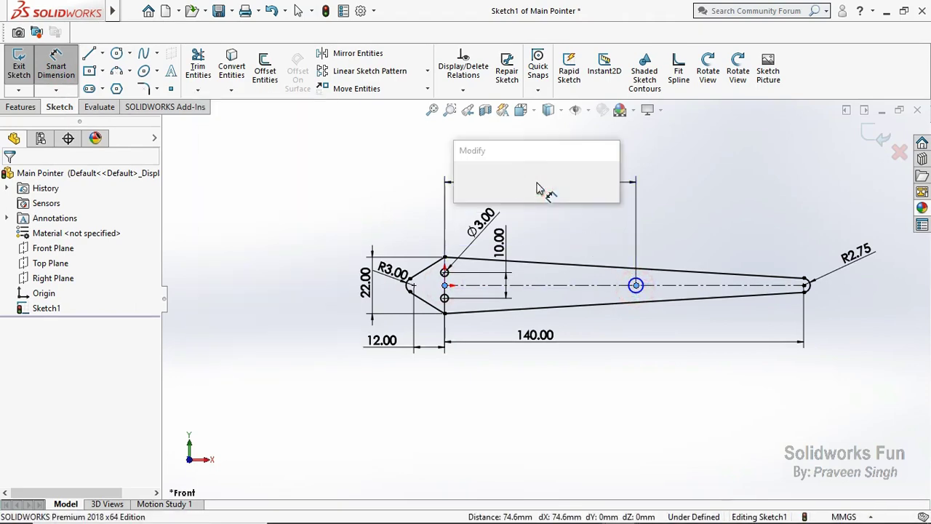
type("80")
left_click(462, 181)
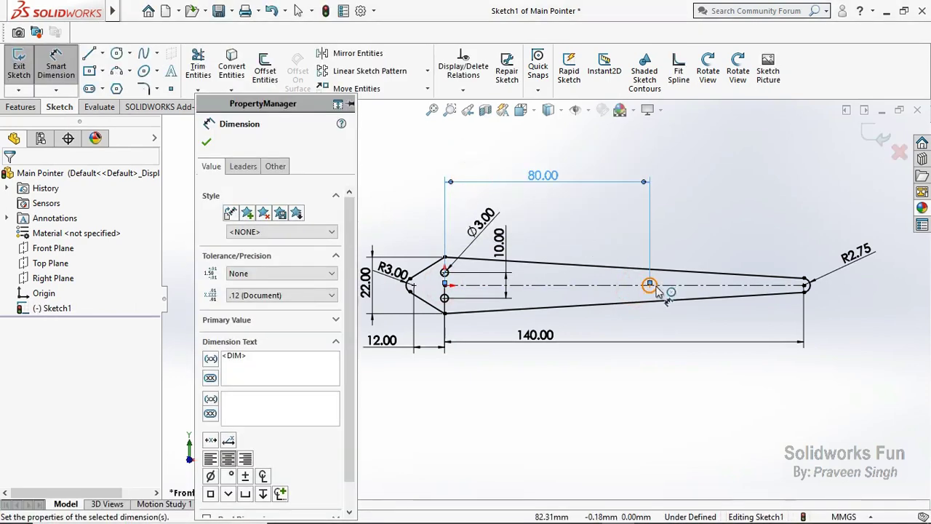
Give the new pivot circle a Ø4 diameter.
left_click(655, 284)
left_click(717, 233)
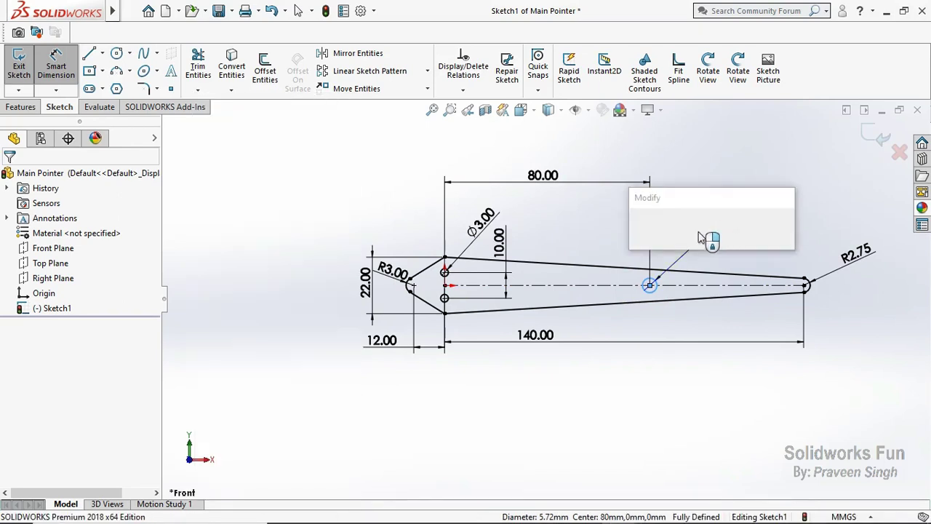
type("4")
key("Return")
left_click(211, 143)
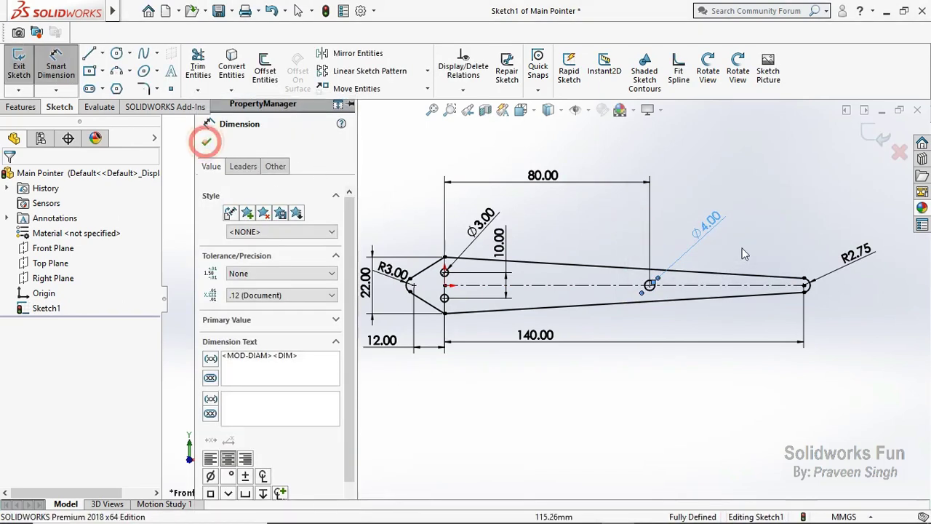
scroll(740, 215, "down", 1)
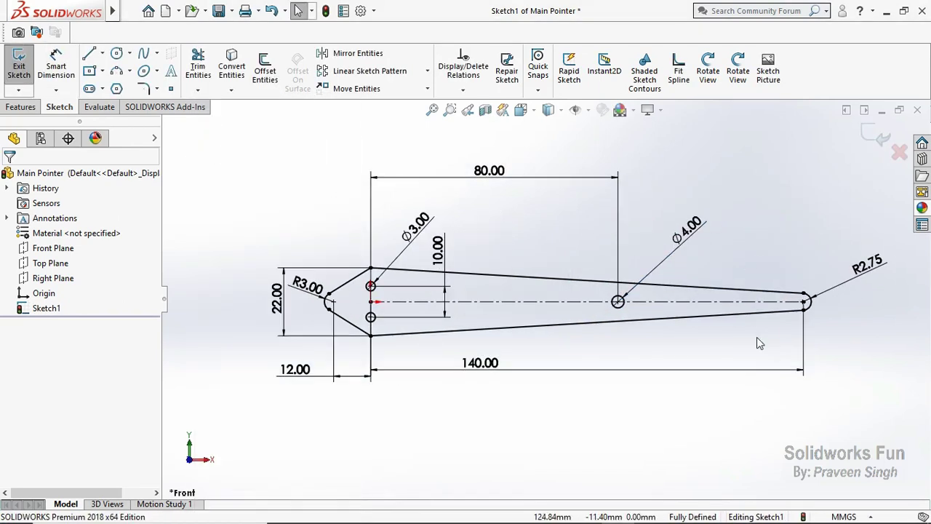
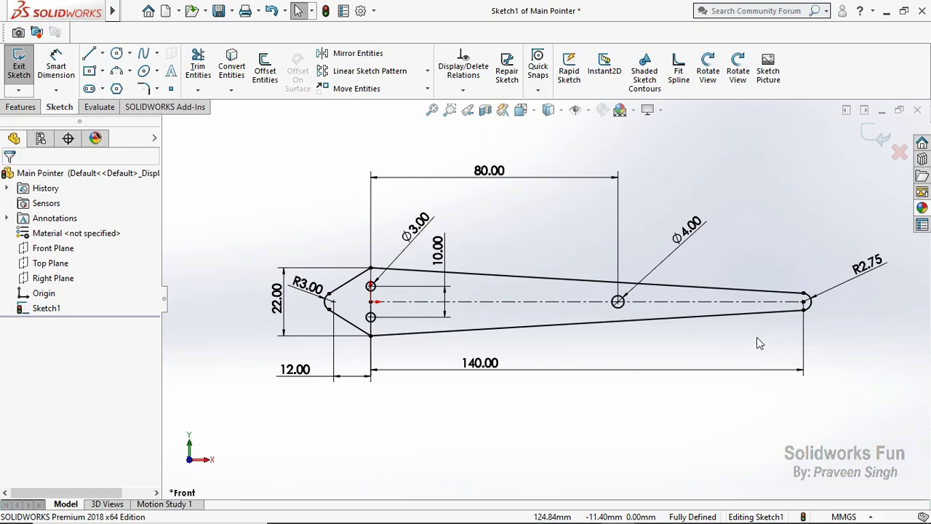
Exit the pointer sketch and extrude it 4 mm blind into Boss-Extrude1.
left_click(877, 133)
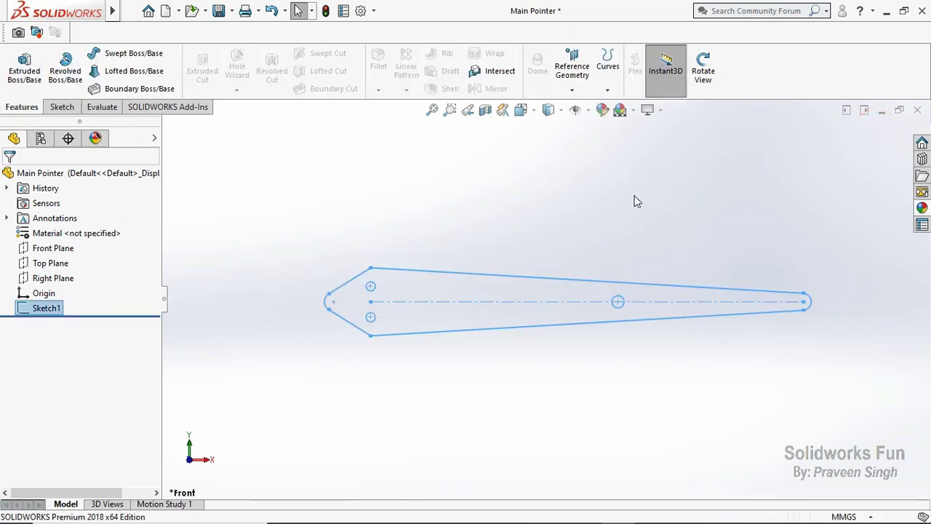
left_click(25, 72)
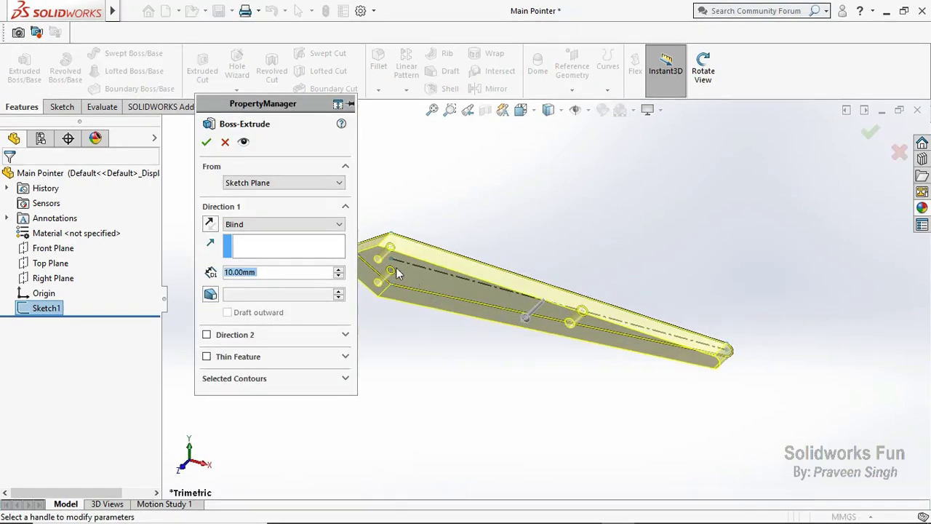
type("4")
key("Return")
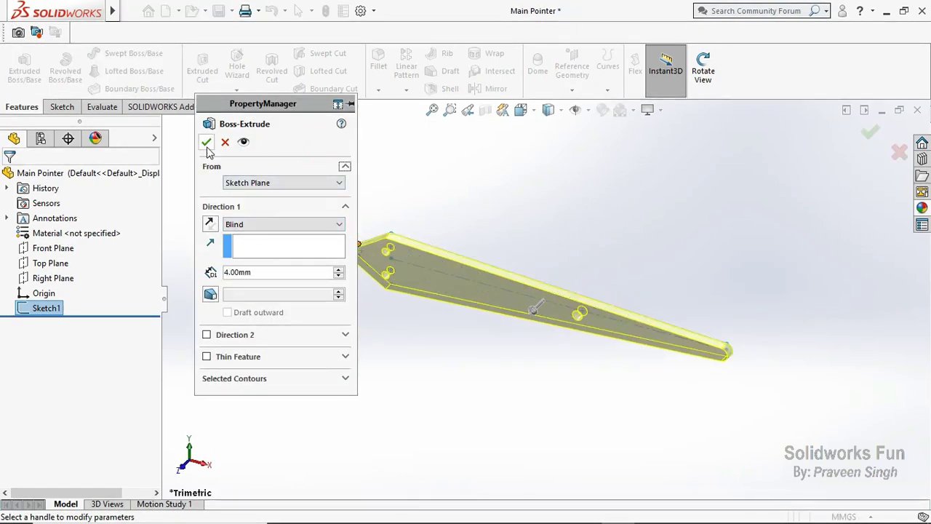
left_click(207, 144)
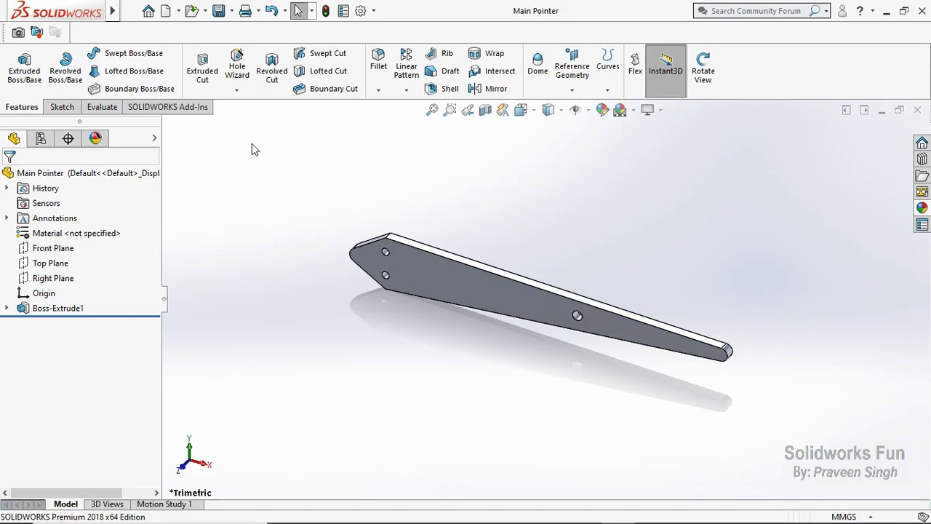
Fillet the two corner edges at the pointer's wide end with a 5 mm radius.
left_click(379, 88)
left_click(380, 109)
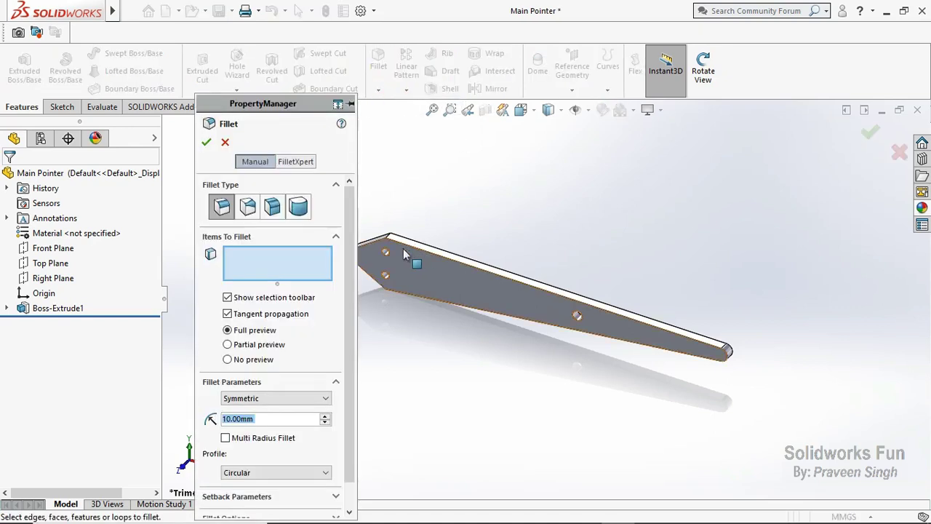
type("5")
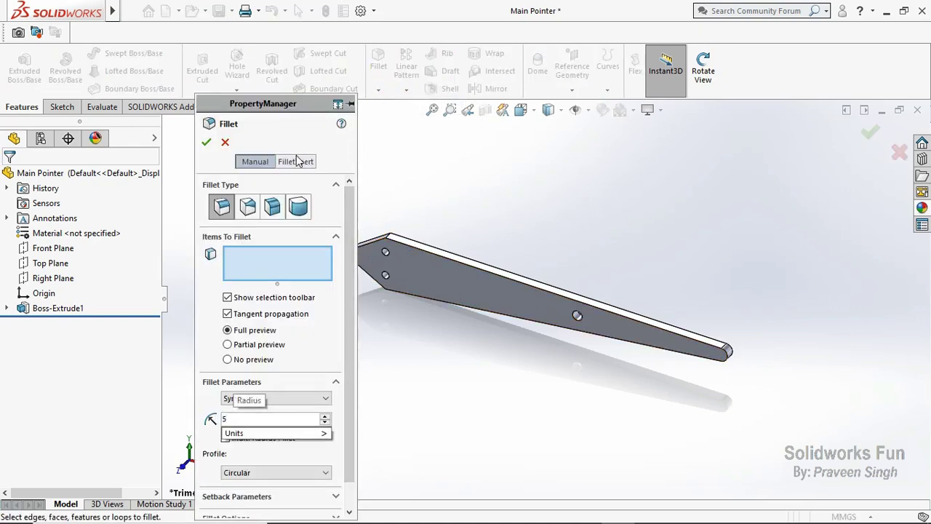
left_click(291, 141)
scroll(386, 269, "down", 4)
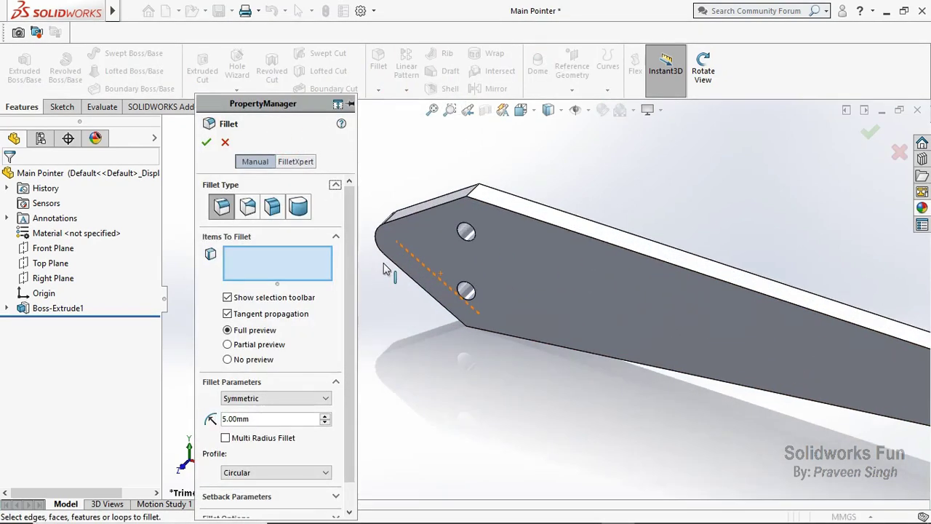
left_click(473, 193)
left_click(553, 153)
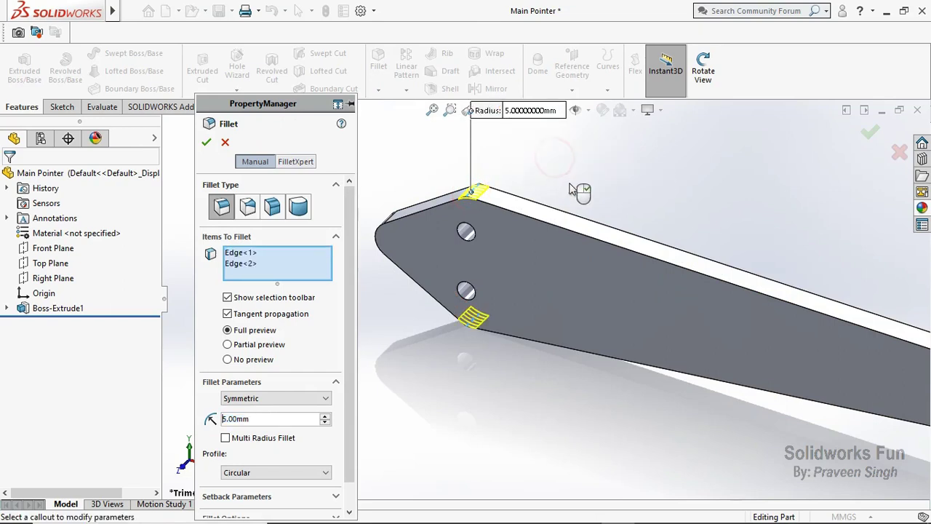
scroll(435, 321, "up", 5)
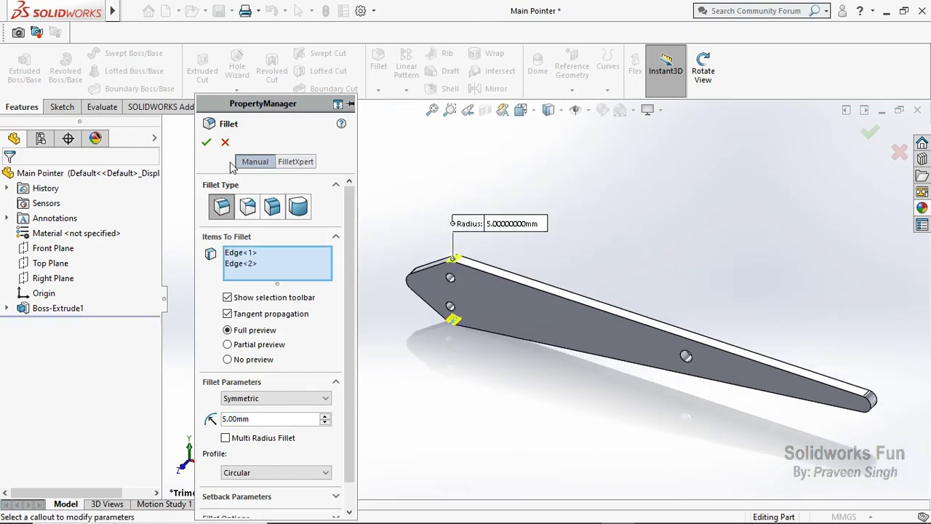
left_click(204, 141)
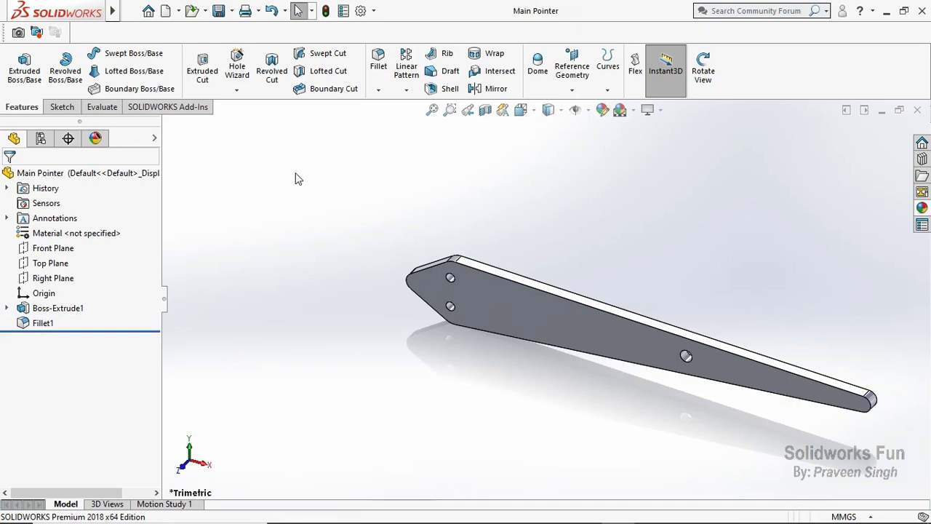
Add a 0.15 mm fillet to all edges of the pointer's top face.
left_click(379, 93)
left_click(397, 64)
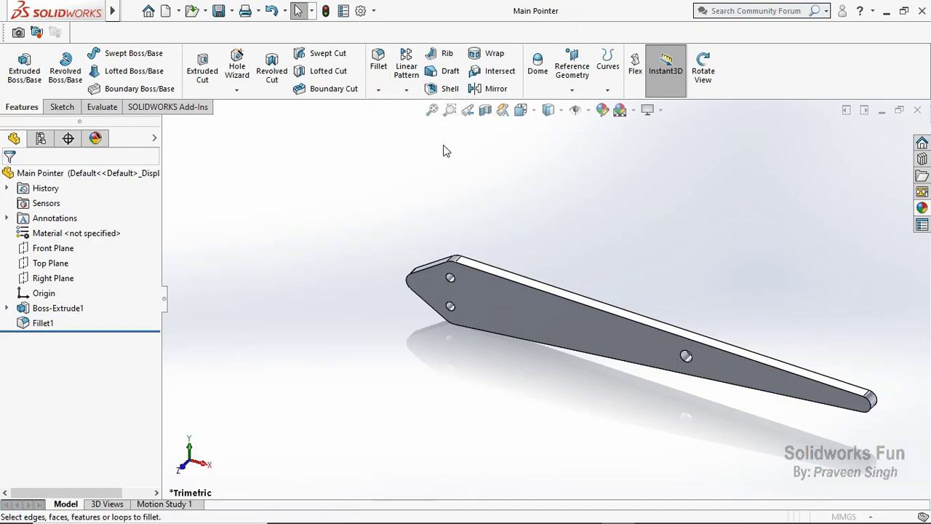
type("0.15")
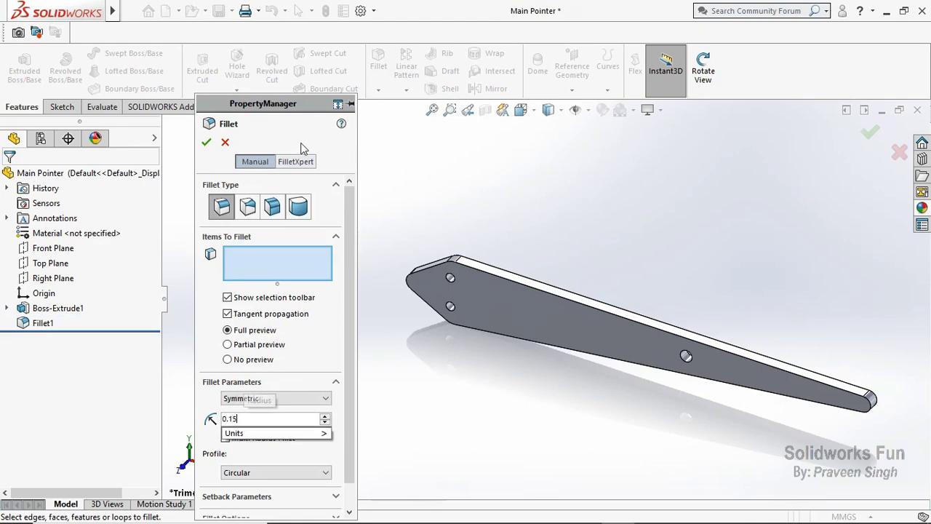
left_click(298, 131)
left_click(486, 274)
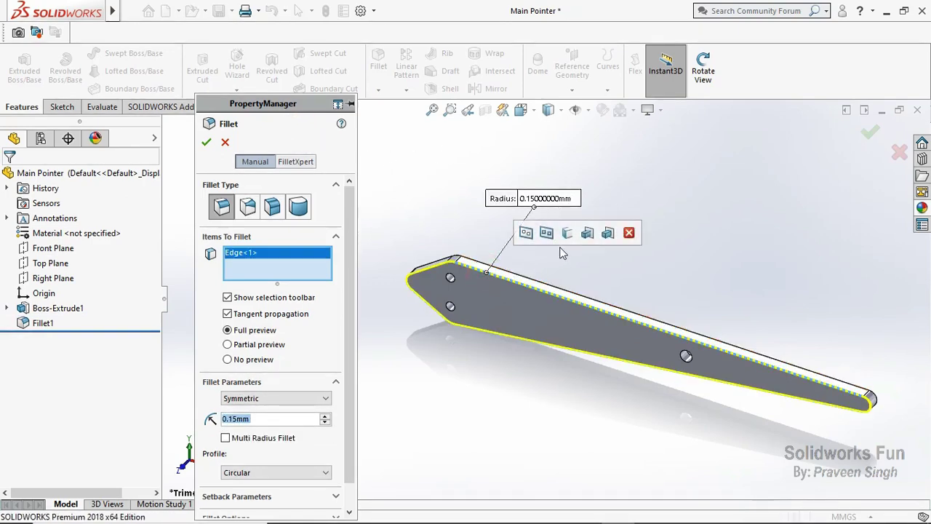
left_click(587, 233)
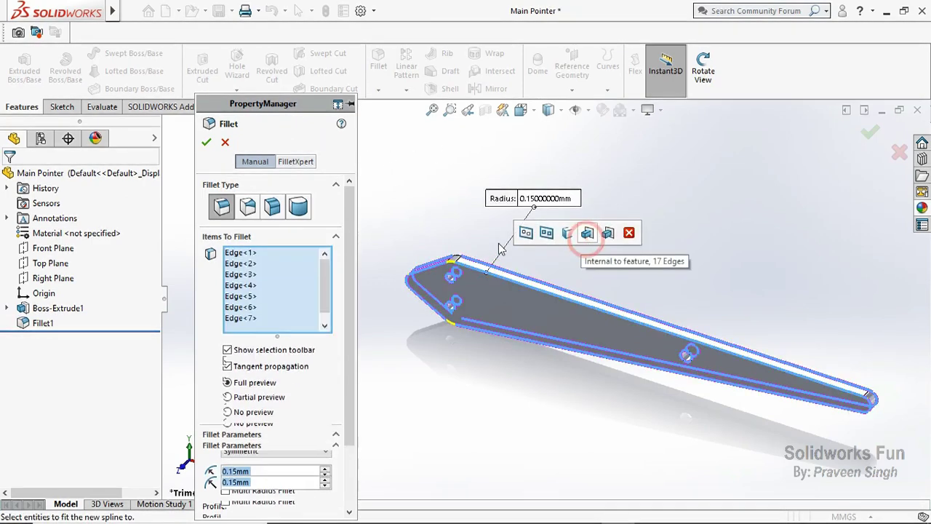
left_click(207, 149)
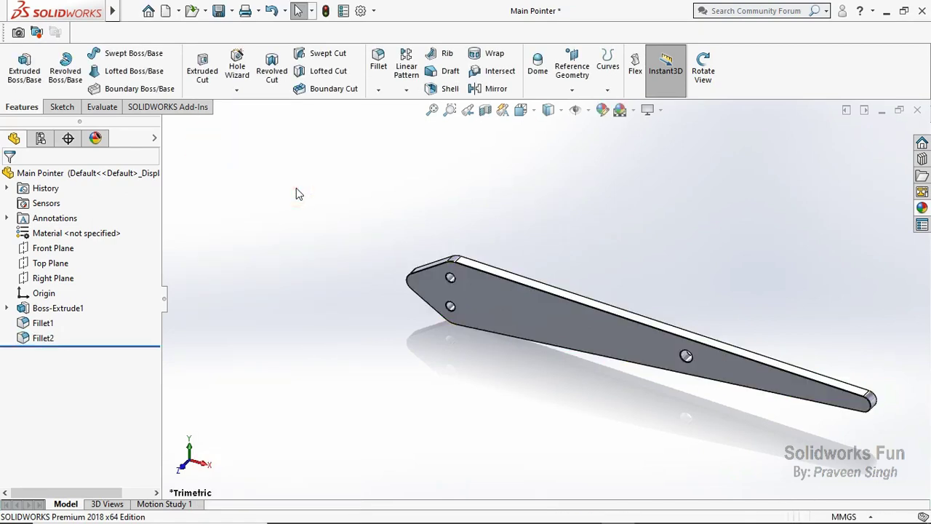
left_click(96, 139)
Color the part dark red (128,0,0) with 0.20 w/srm^2 luminous intensity, then save.
right_click(111, 286)
left_click(218, 295)
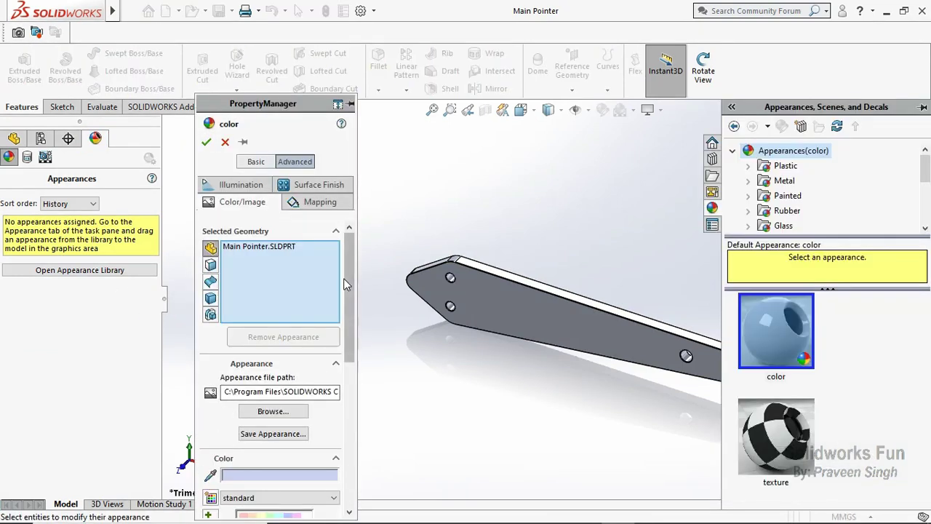
left_click_drag(350, 303, 350, 391)
left_click(243, 352)
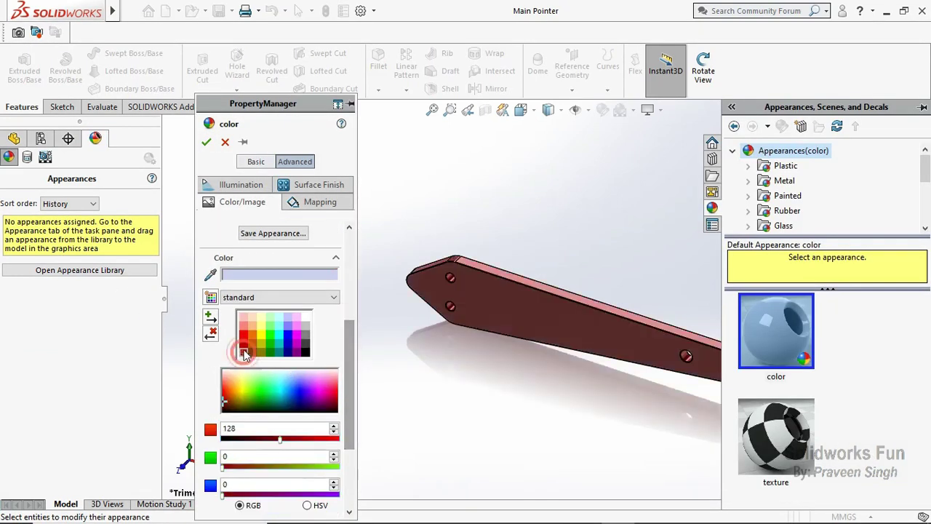
left_click(237, 185)
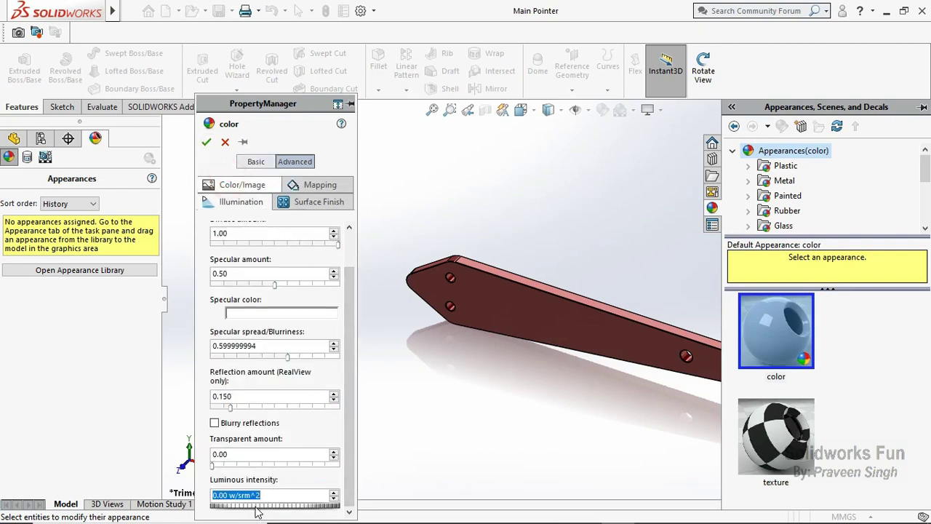
left_click_drag(256, 512, 270, 515)
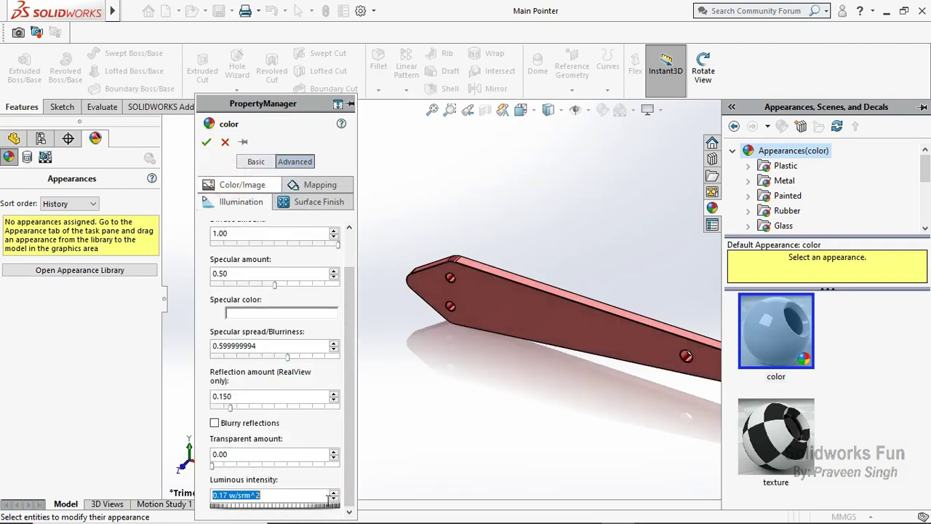
left_click(206, 142)
left_click(218, 12)
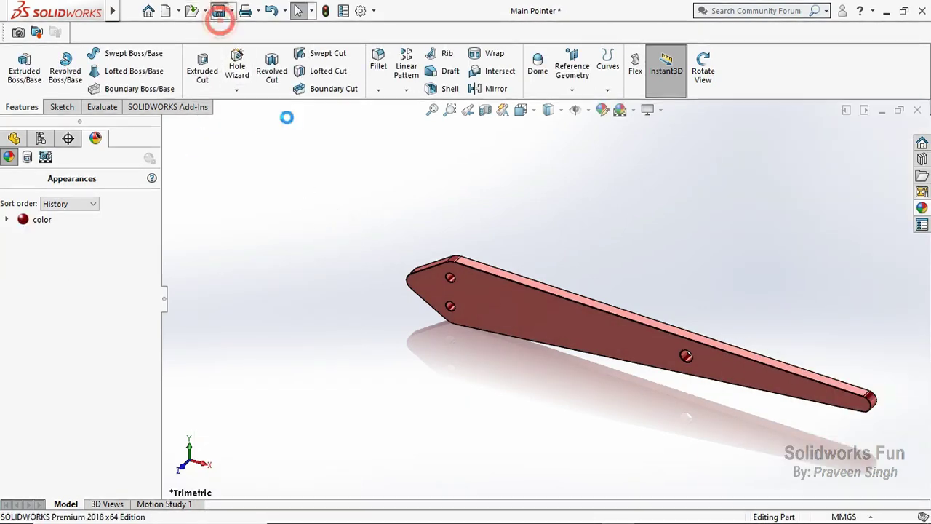
left_click(14, 138)
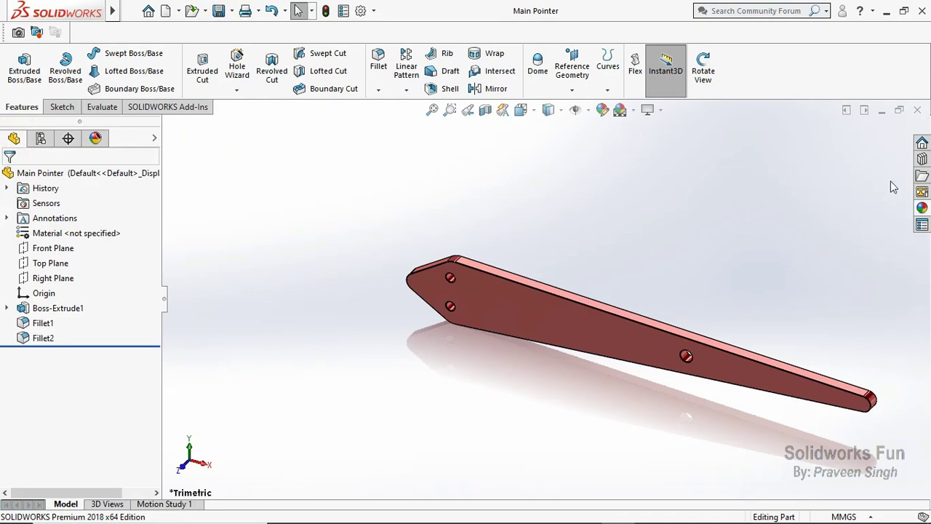
Close Main Pointer and save the new blank Part4 as 'Connector Link'.
key("f")
left_click(917, 109)
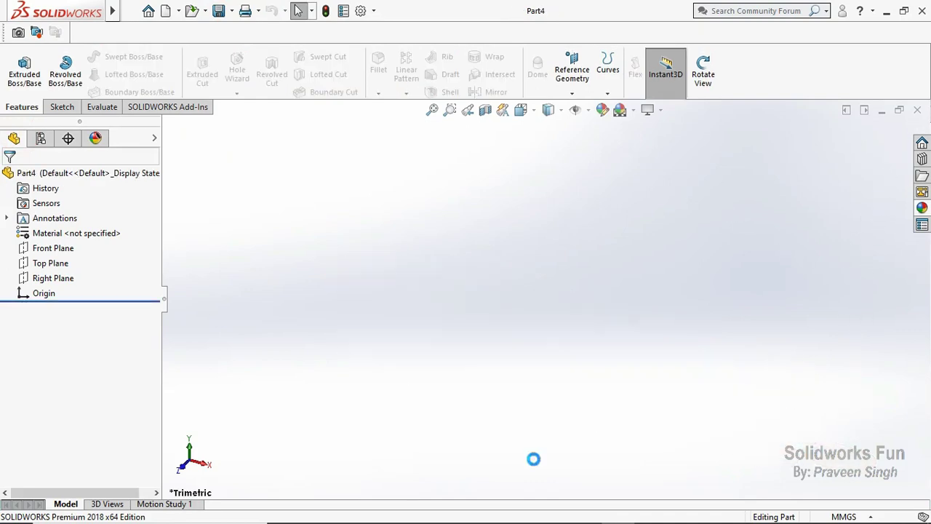
key("ctrl+s")
type("Connector Link")
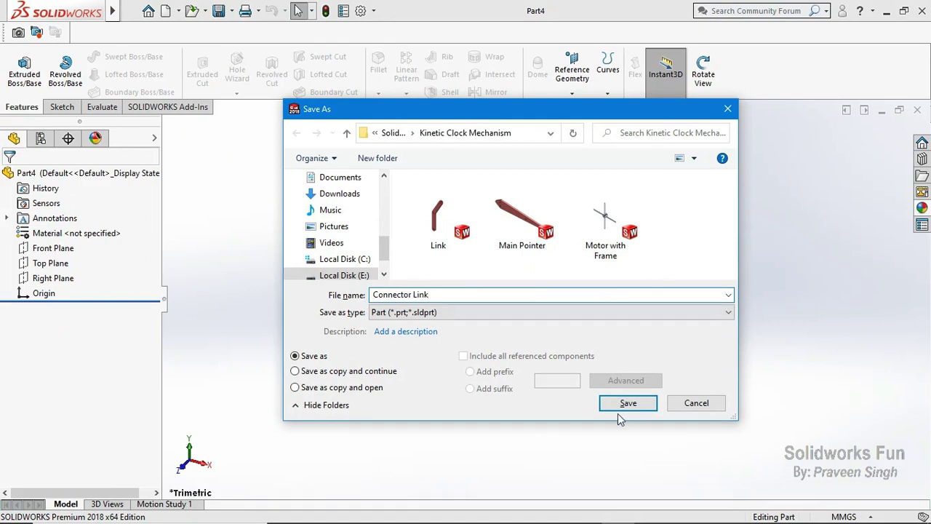
left_click(625, 406)
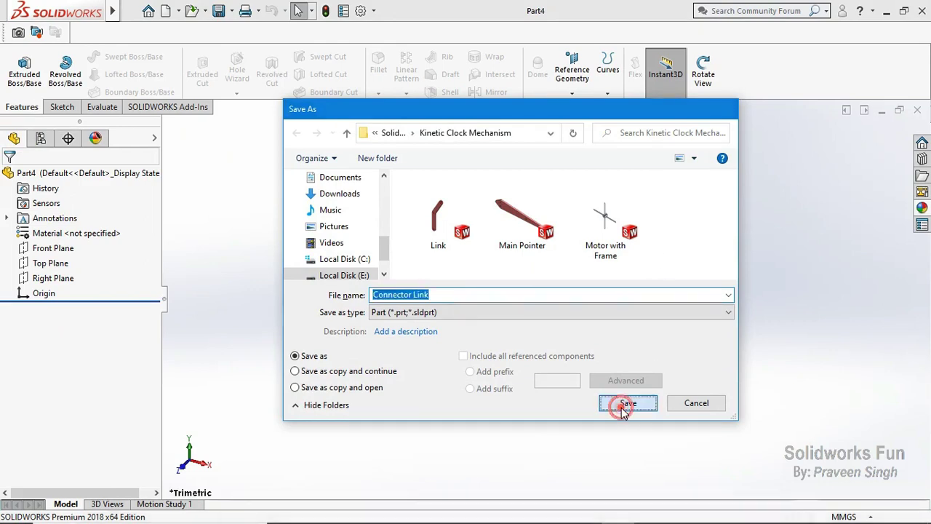
Start a Front Plane sketch and draw a vertical line up from the origin.
left_click(53, 248)
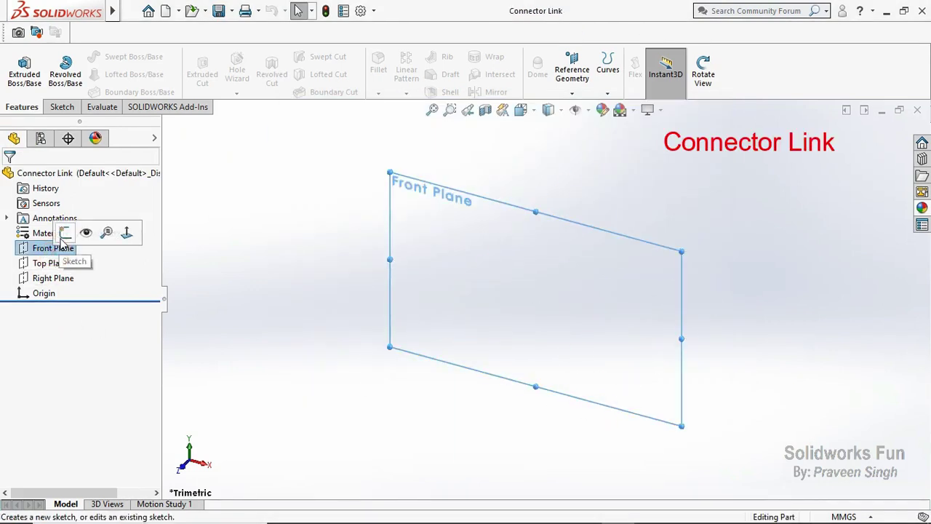
left_click(68, 233)
left_click(89, 56)
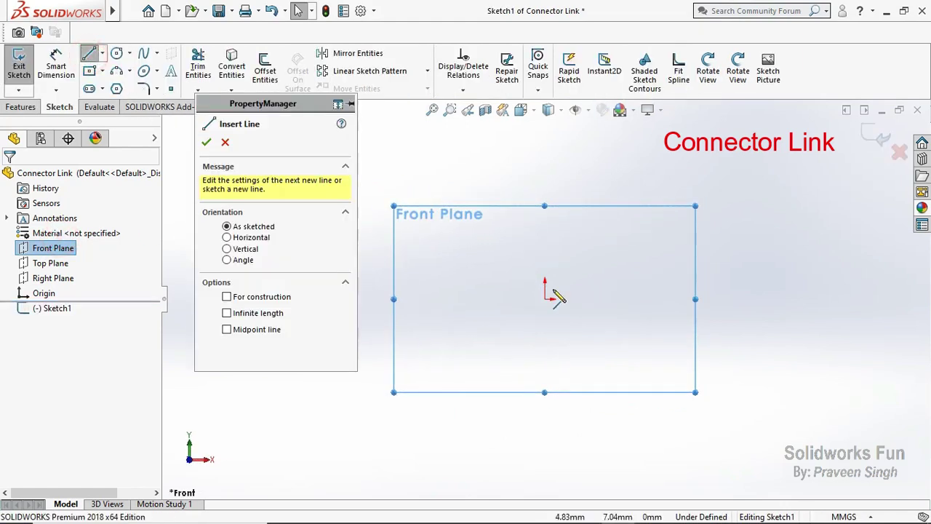
left_click(544, 298)
left_click(545, 268)
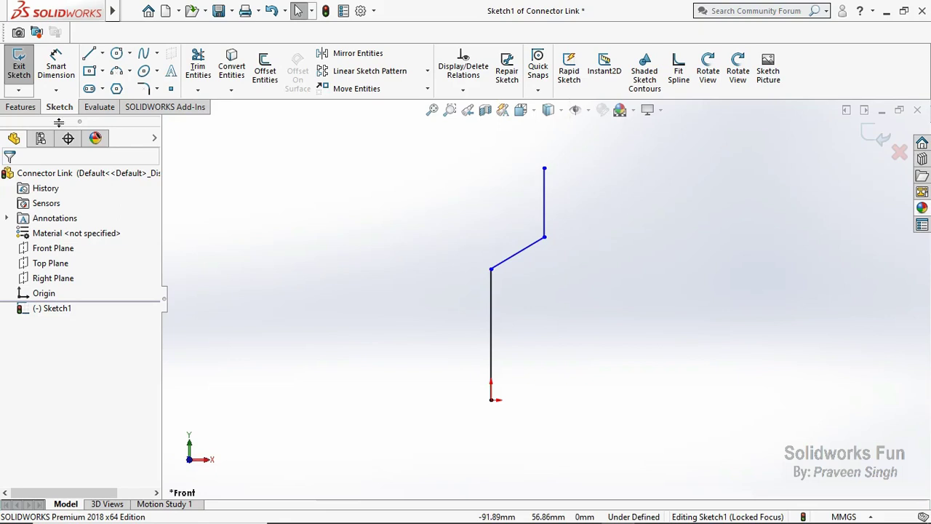
Dimension the lower vertical line 105 mm and the overall height 145 mm.
left_click(56, 66)
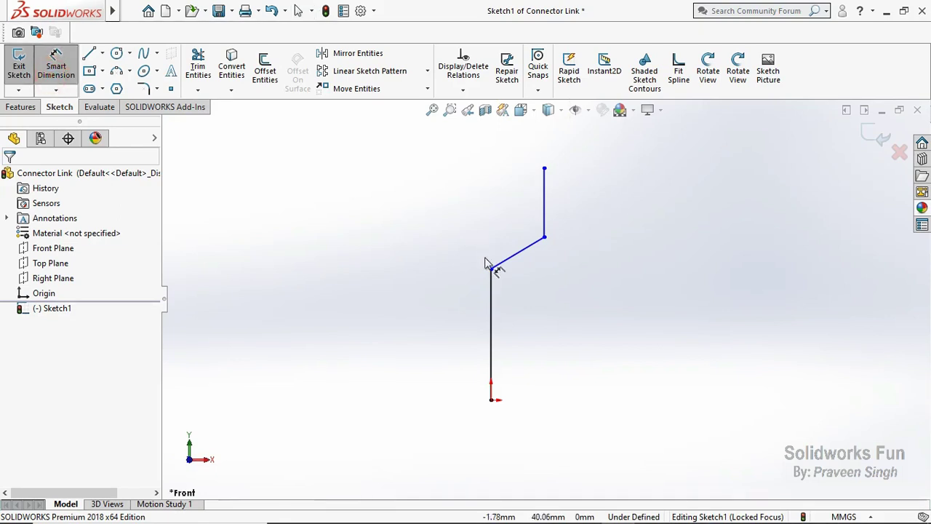
left_click(491, 307)
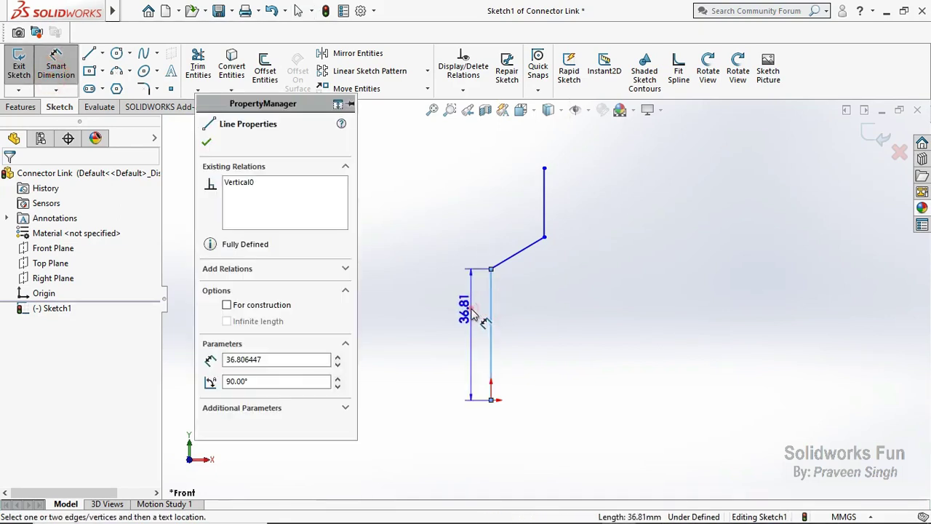
left_click(472, 314)
type("105")
left_click(402, 306)
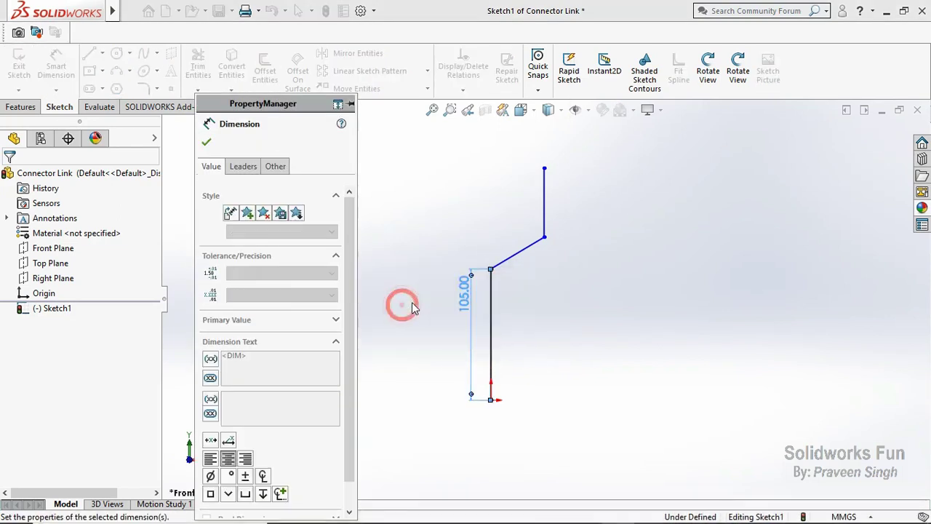
left_click(544, 169)
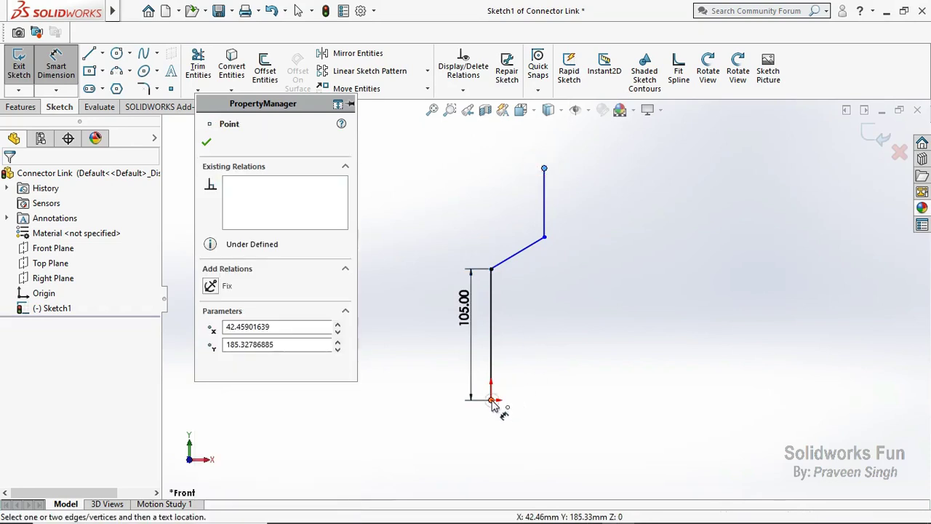
left_click(491, 399)
left_click(428, 318)
type("145")
left_click(357, 305)
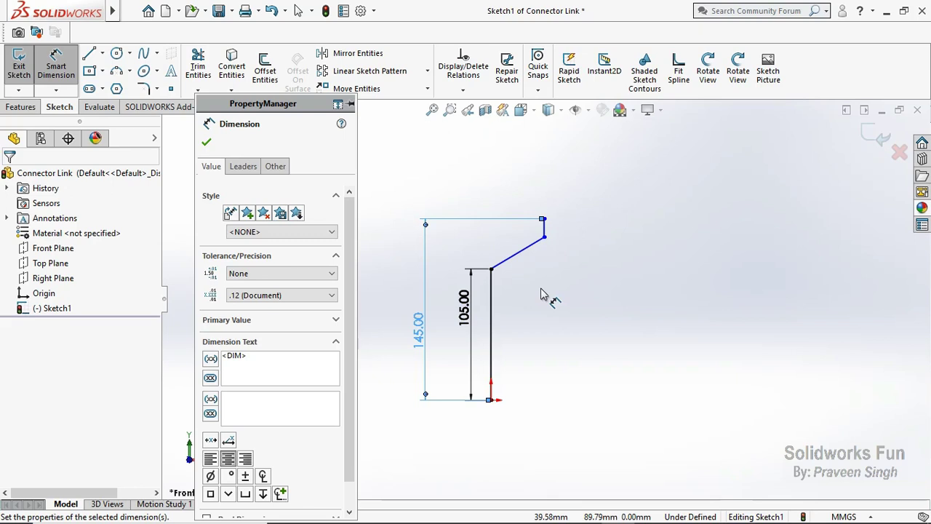
Dimension the short top line 20 mm and the horizontal offset 17 mm.
left_click(547, 231)
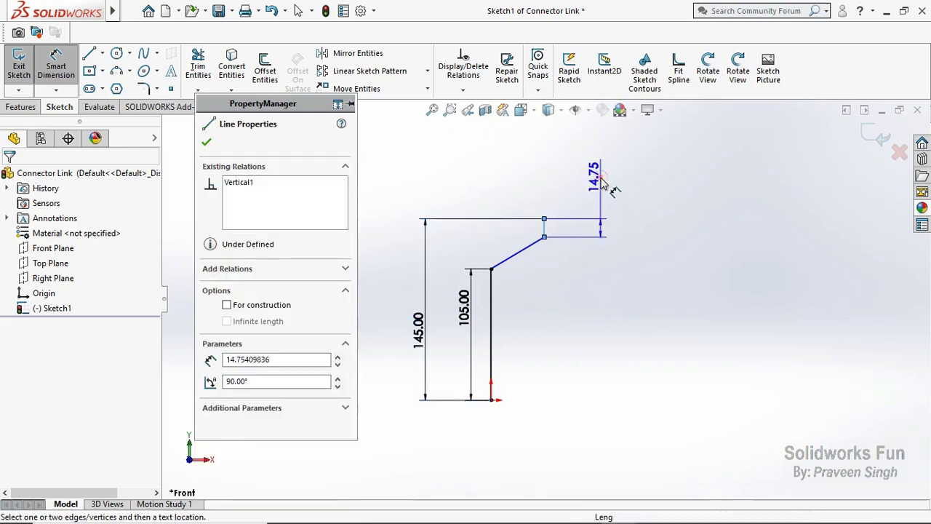
left_click(611, 190)
type("20")
key("Return")
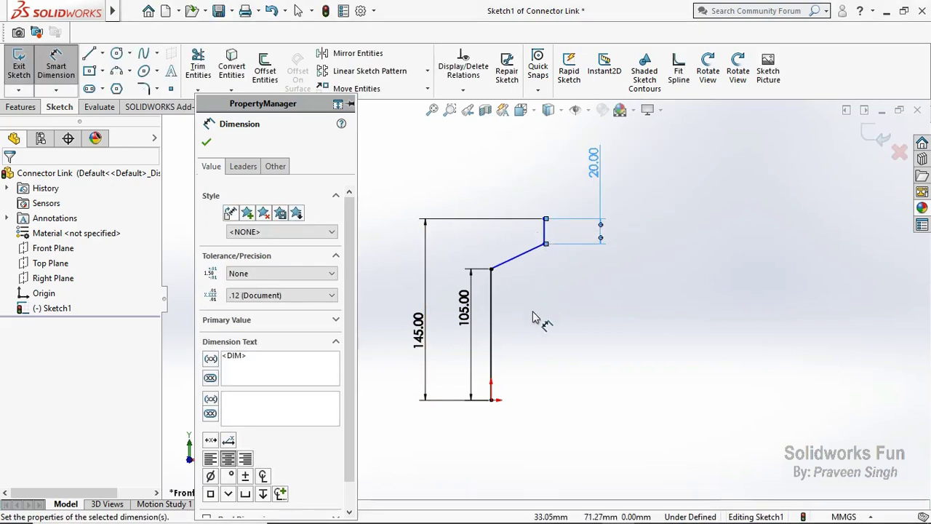
left_click(494, 339)
left_click(545, 245)
left_click(533, 324)
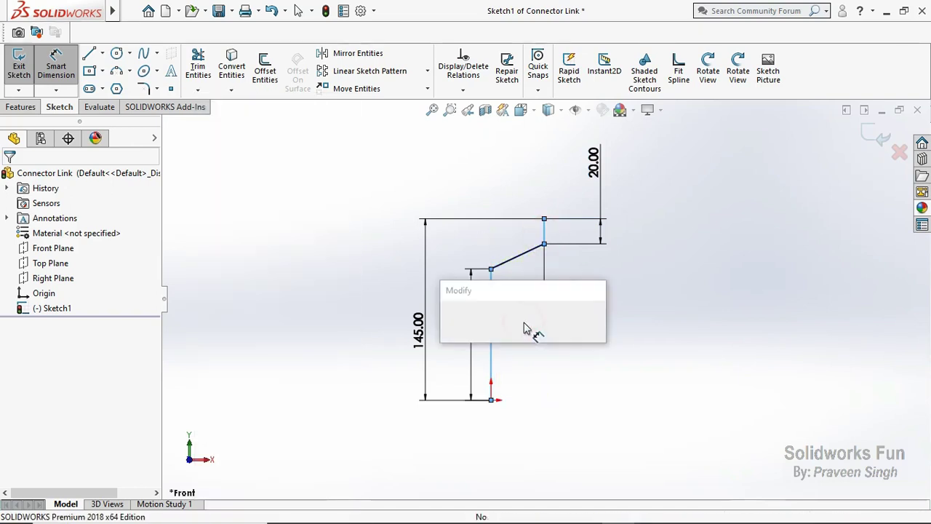
type("17")
left_click(448, 318)
left_click(203, 139)
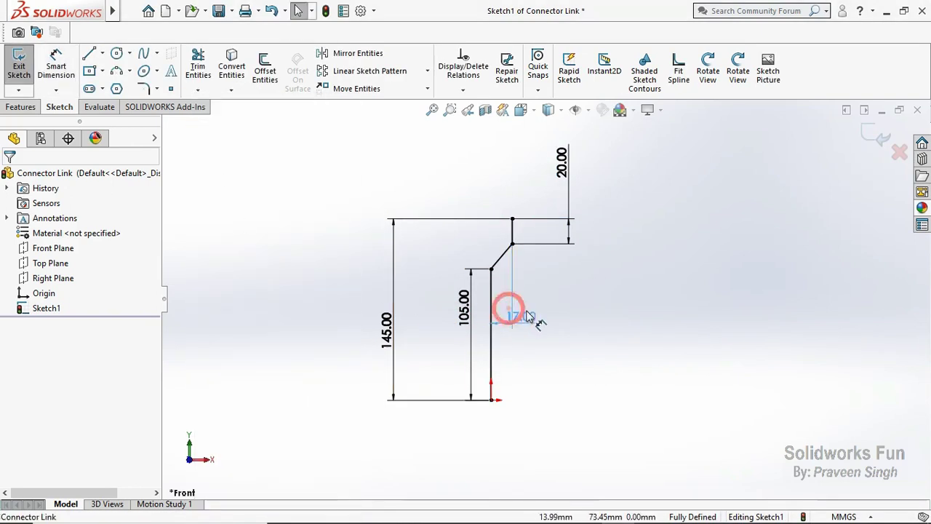
left_click_drag(509, 312, 556, 315)
left_click(659, 327)
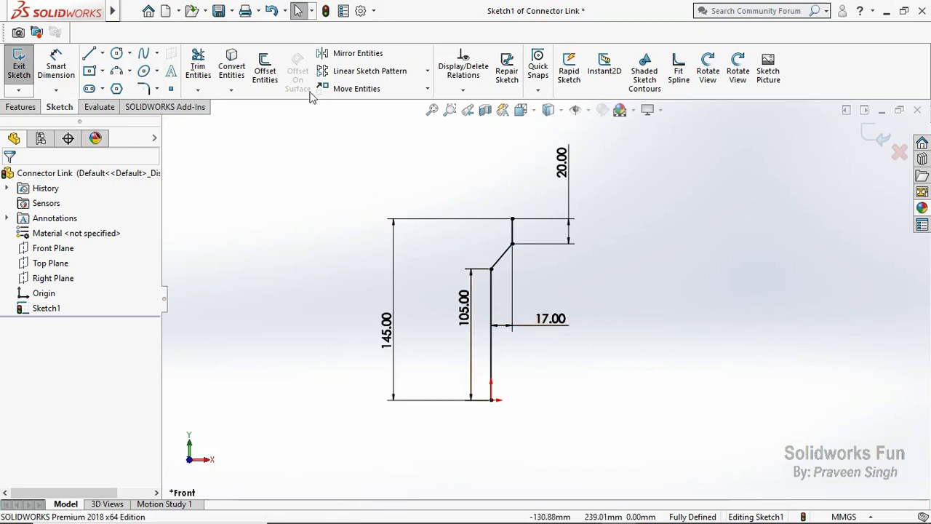
left_click(264, 71)
Offset the whole line chain 3 mm to the reversed side and tidy the dimension labels.
left_click(501, 269)
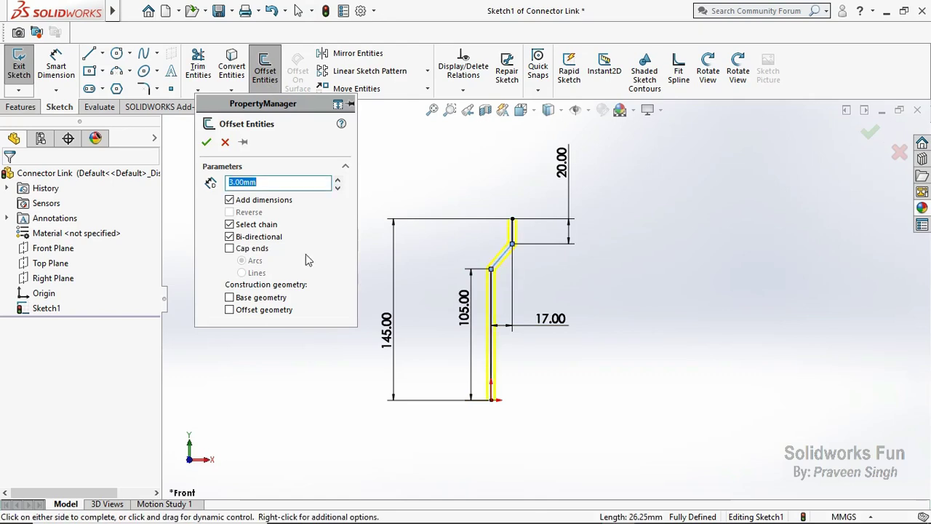
left_click(229, 211)
left_click(207, 142)
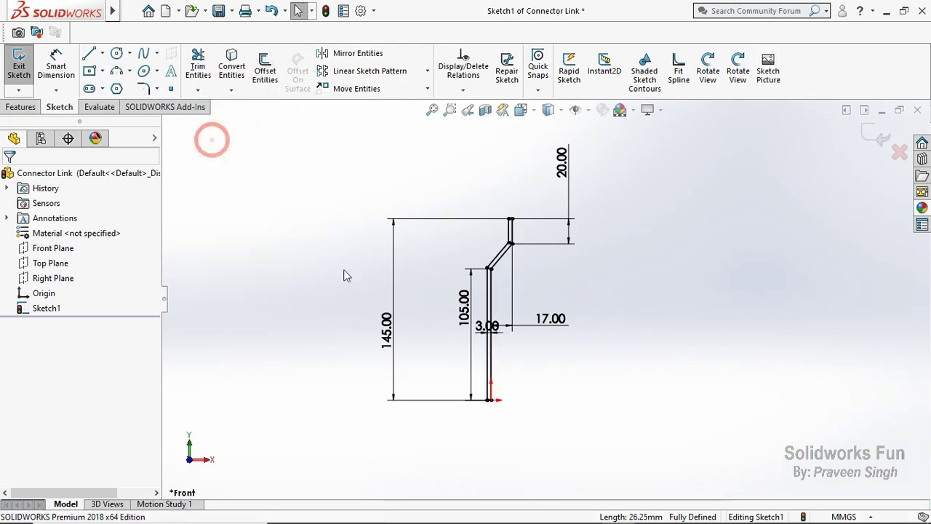
left_click_drag(453, 311, 429, 312)
left_click_drag(486, 326, 524, 355)
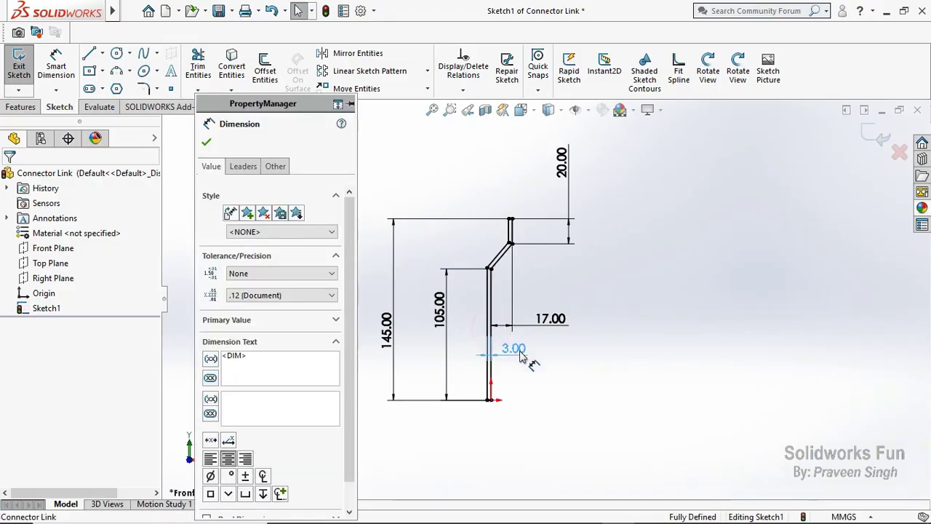
left_click(539, 372)
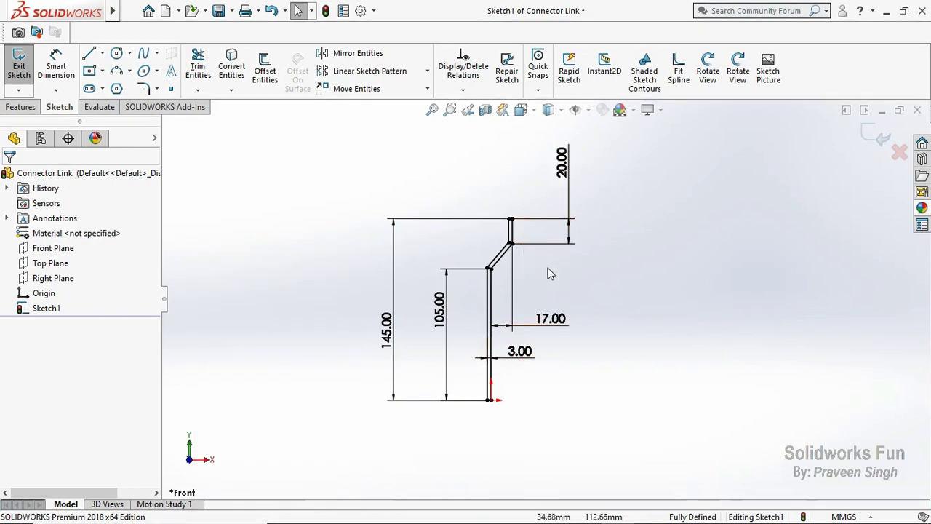
Draw a short line closing the top end of the offset outline.
scroll(549, 270, "down", 5)
scroll(588, 271, "down", 2)
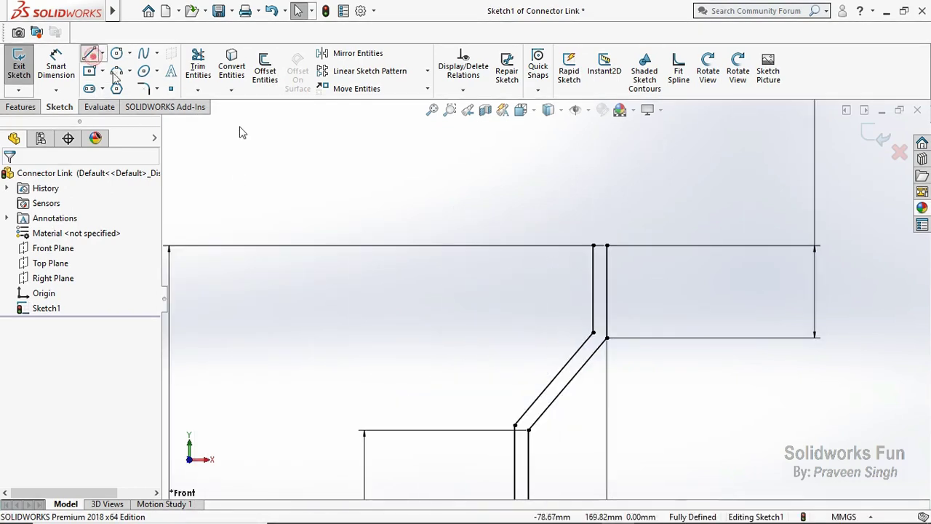
left_click(89, 54)
left_click(608, 247)
left_click(595, 245)
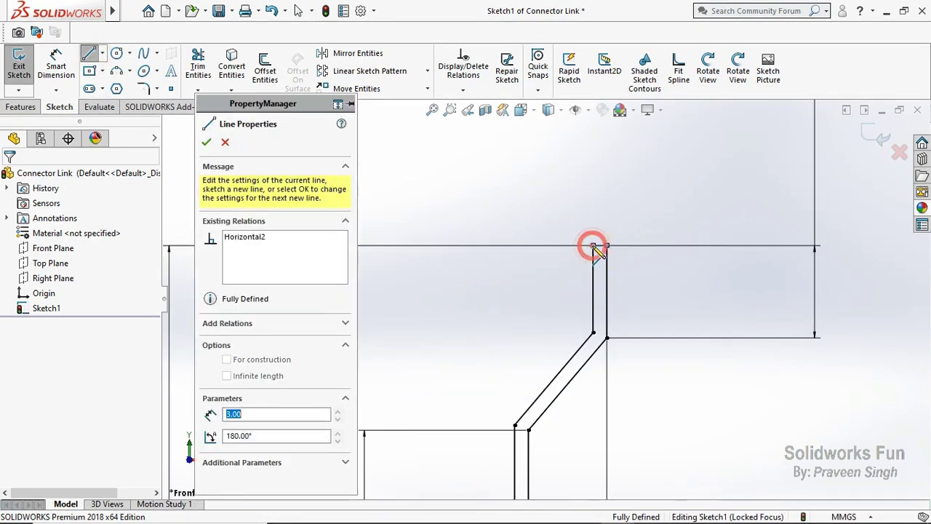
key("Escape")
Draw a short line closing the bottom end of the outline.
key("f")
scroll(550, 406, "down", 7)
scroll(545, 314, "down", 1)
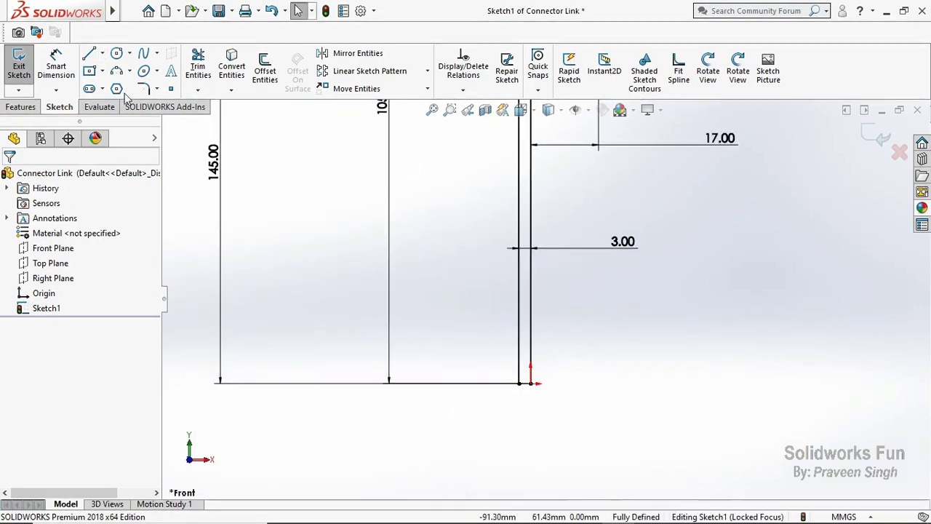
left_click(90, 54)
left_click(531, 383)
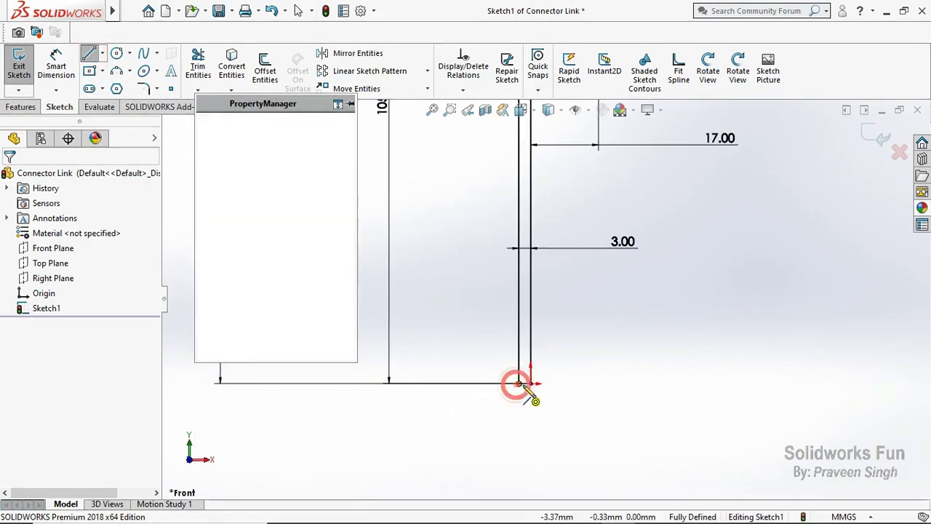
left_click(534, 385)
key("Escape")
Exit the sketch and extrude Sketch1 13 mm Mid Plane into Boss-Extrude1.
key("f")
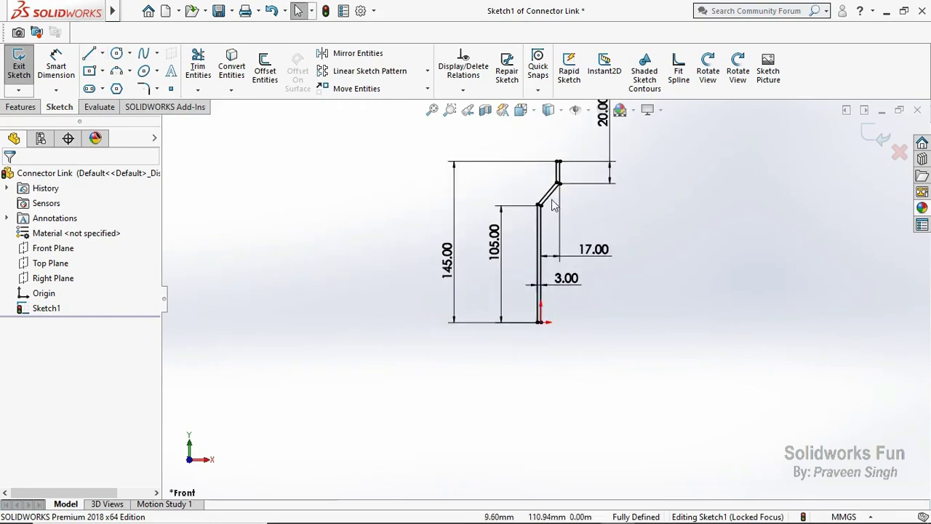
left_click(873, 131)
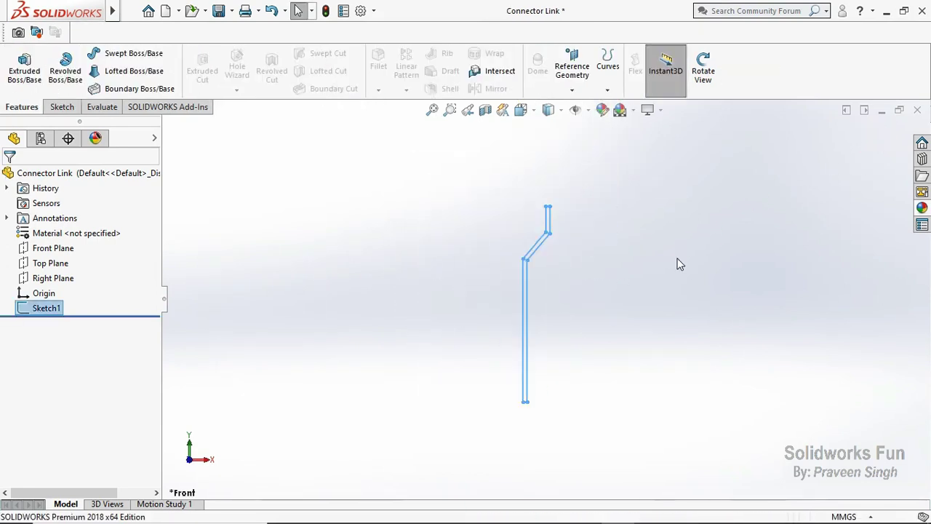
left_click(676, 259)
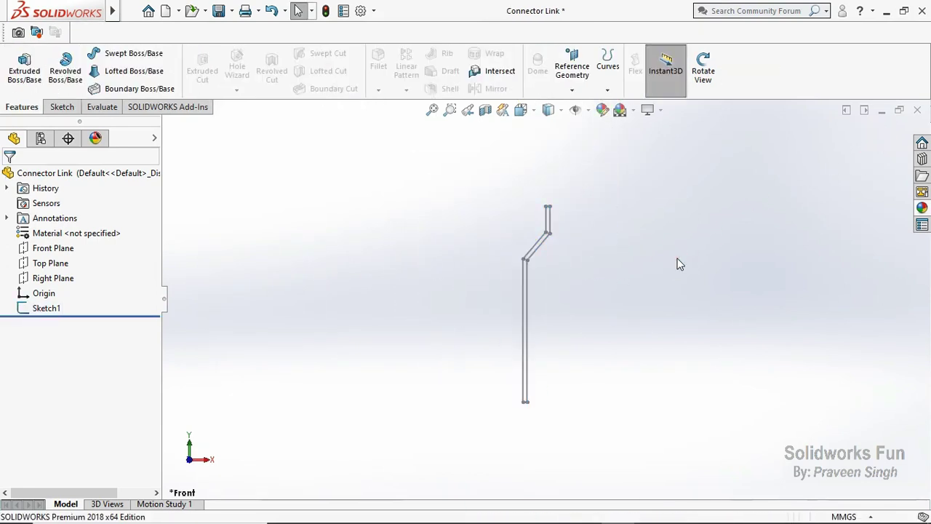
left_click(46, 308)
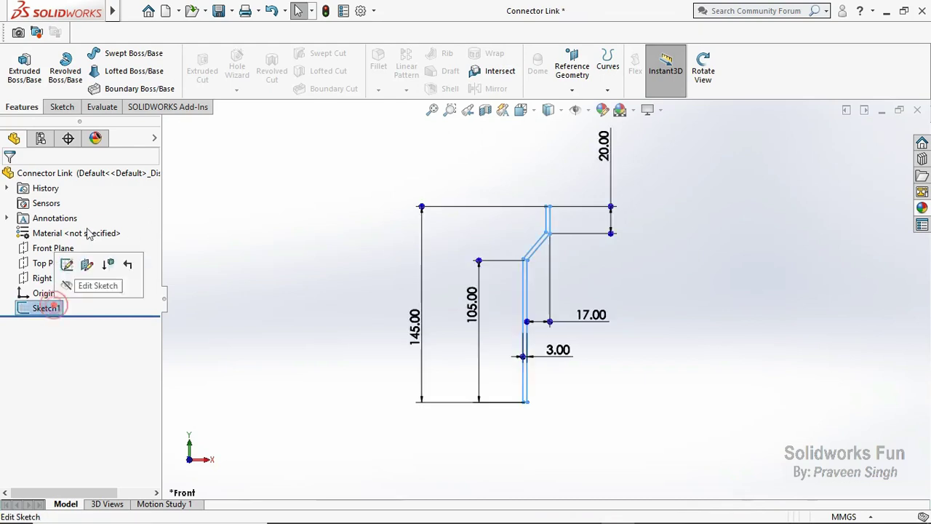
left_click(24, 67)
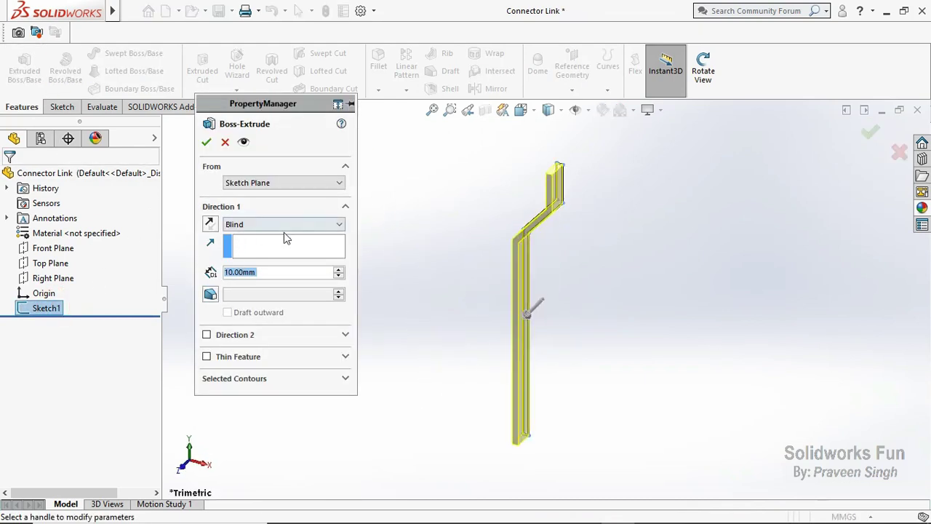
left_click(203, 463)
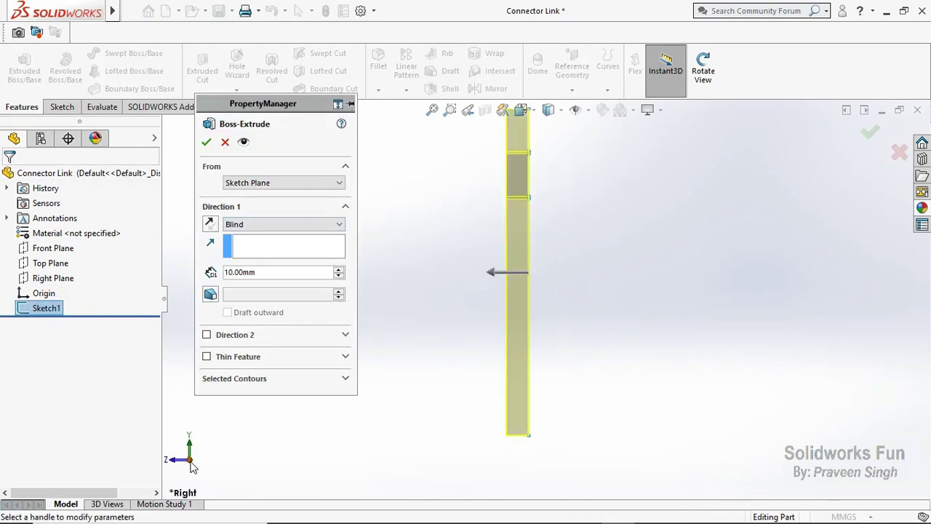
left_click(269, 225)
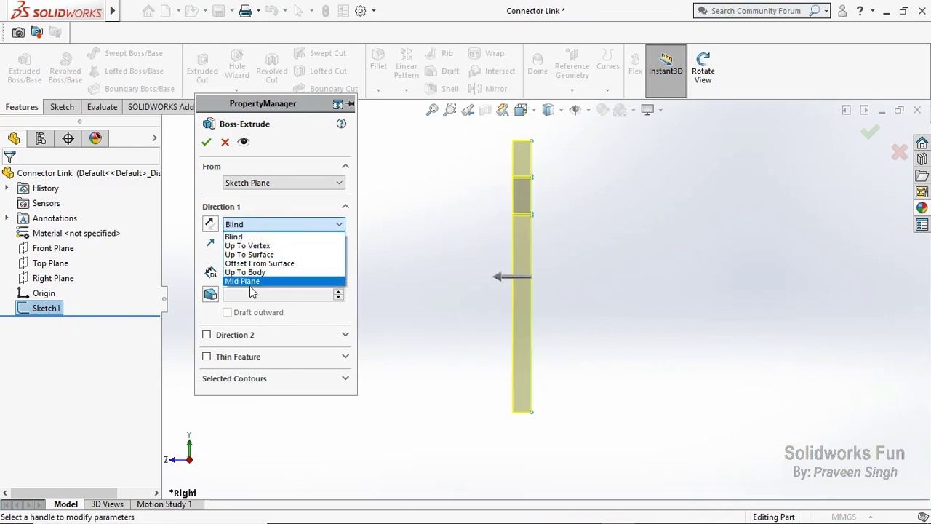
left_click(248, 282)
double_click(259, 272)
type("13")
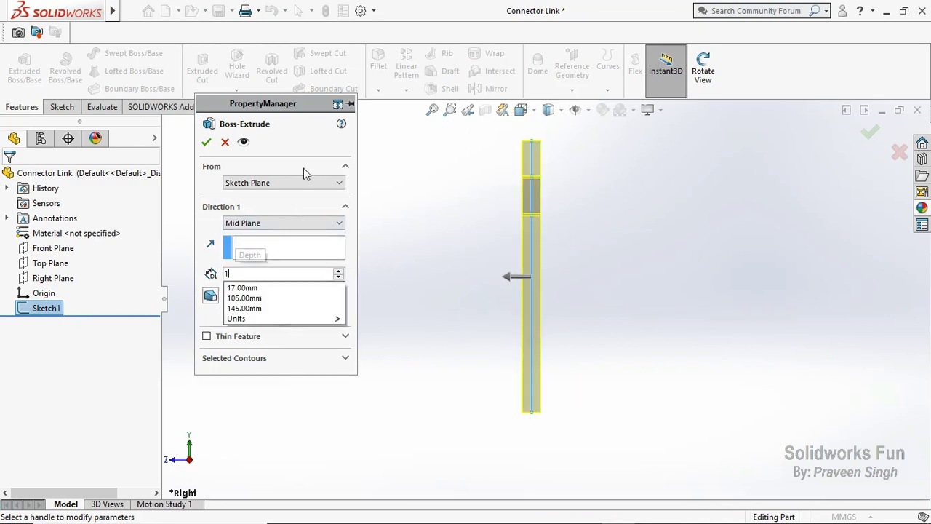
left_click(306, 134)
left_click(208, 143)
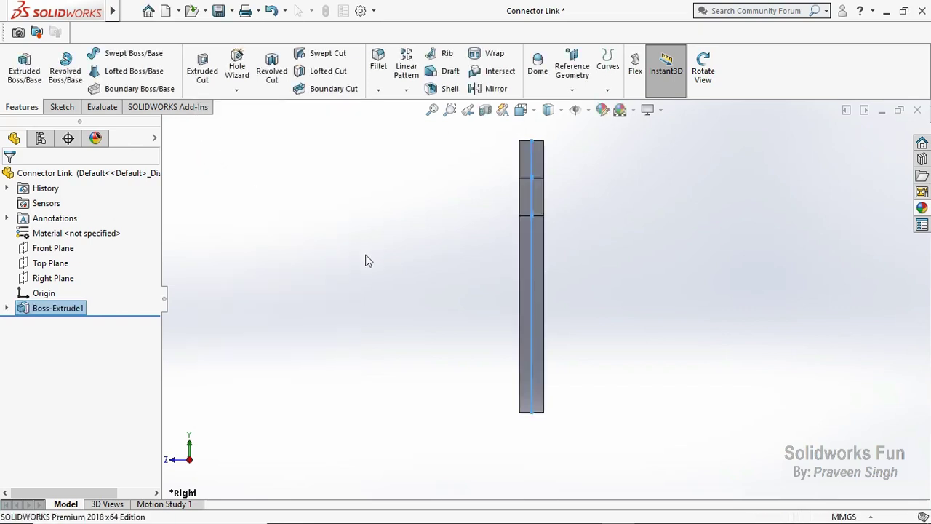
left_click(365, 254)
Sketch two small circles on the Right Plane, at the top and bottom of the bar.
left_click(190, 466)
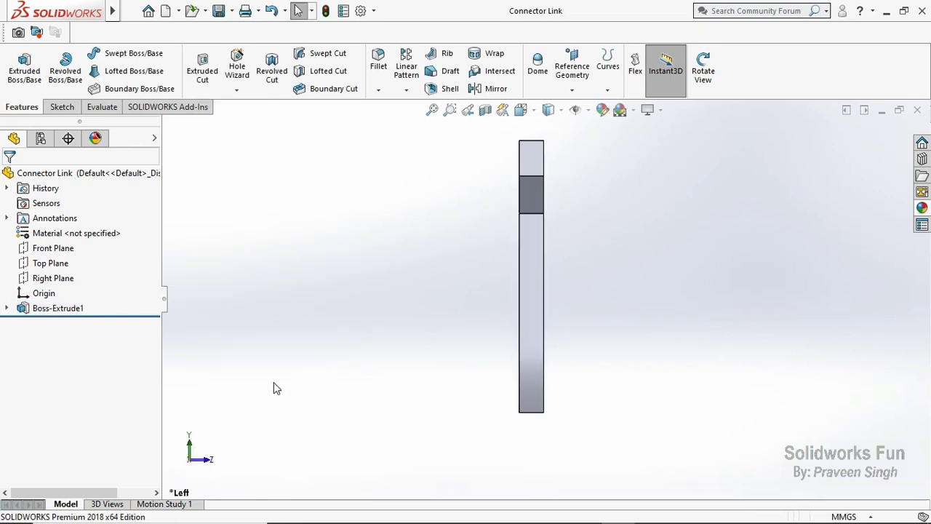
left_click(64, 282)
left_click(72, 259)
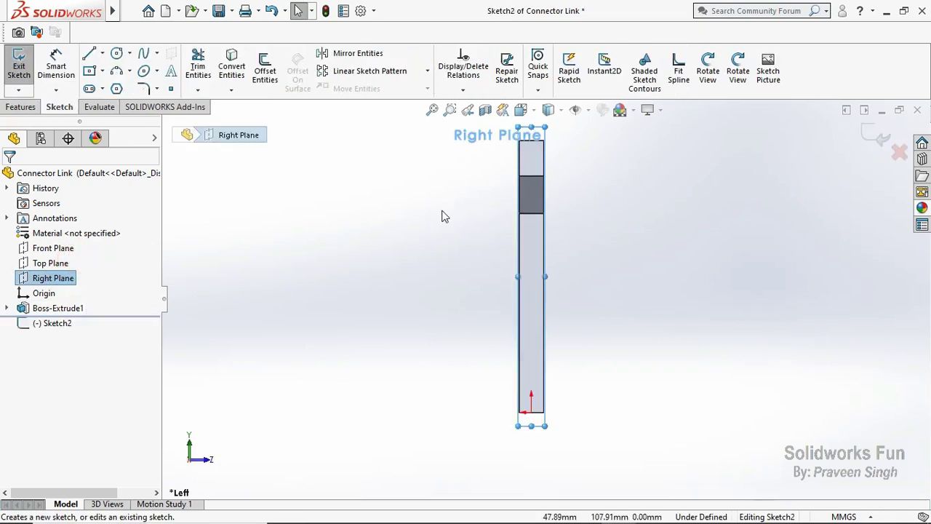
left_click(116, 53)
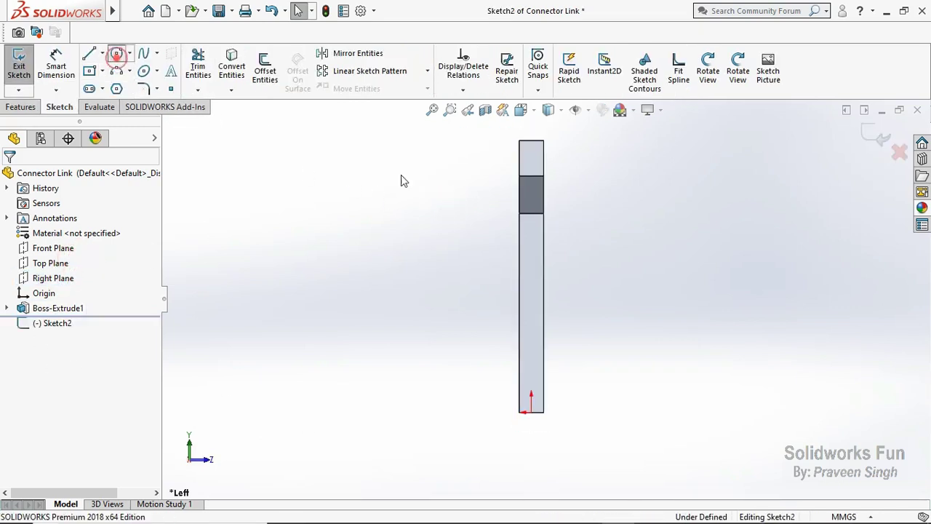
left_click(531, 156)
left_click(534, 145)
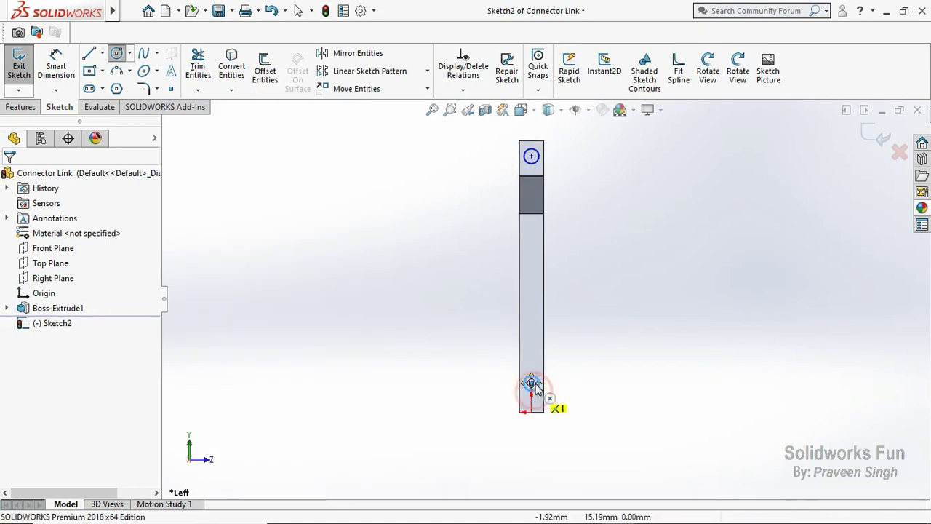
left_click(531, 384)
key("Escape")
Make both circle centres vertical with the origin and relate the two circles.
left_click(531, 156)
left_click(531, 384, "ctrl")
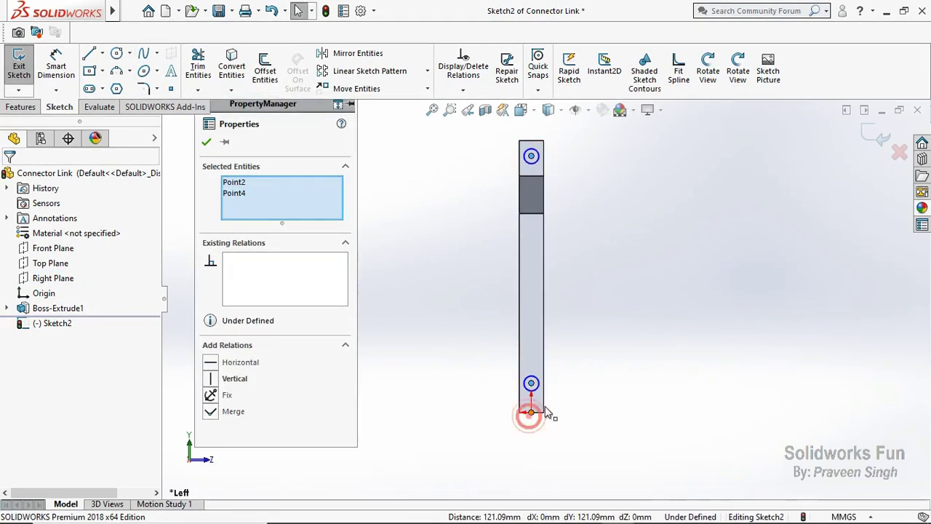
left_click(531, 413, "ctrl")
left_click(566, 372)
left_click(528, 163)
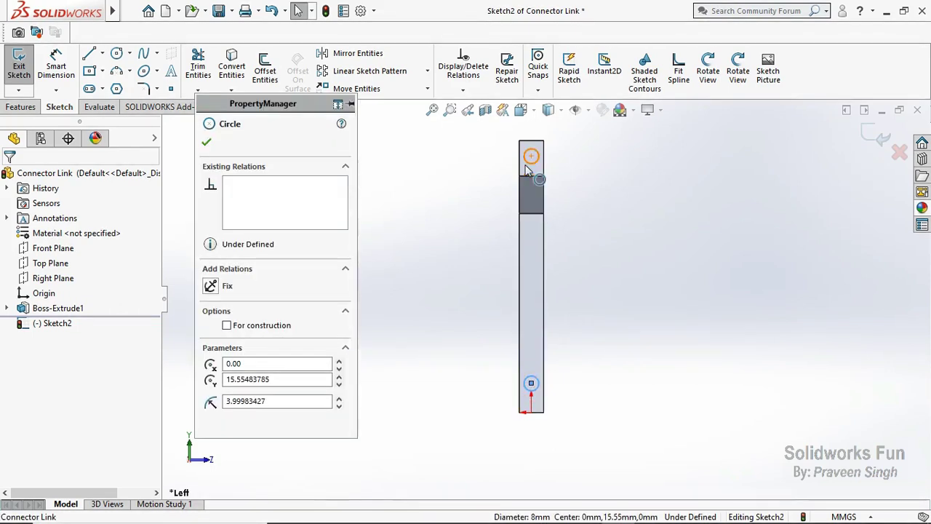
left_click(527, 167, "ctrl")
left_click(582, 129)
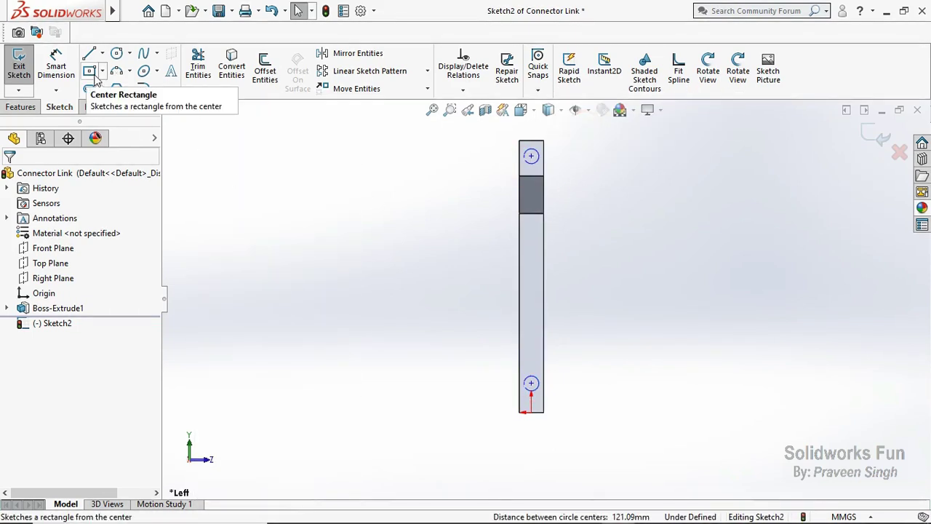
Dimension the top circle Ø6 mm and the bottom circle Ø4 mm.
left_click(56, 65)
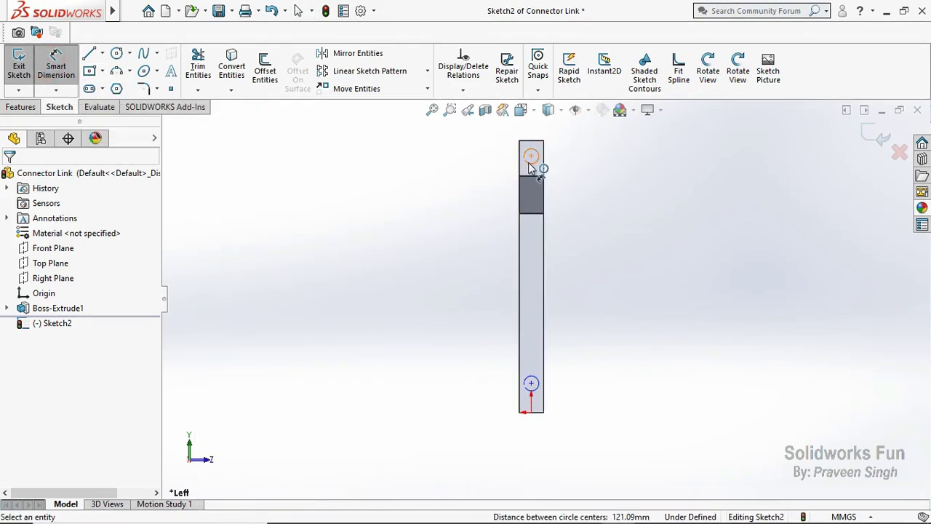
left_click(529, 163)
left_click(635, 202)
type("6")
key("Return")
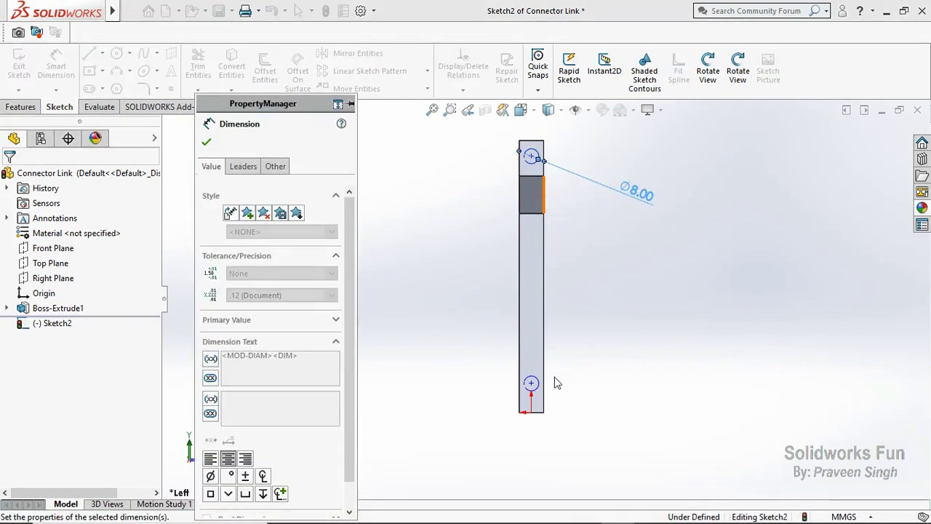
left_click(531, 387)
left_click(609, 362)
type("4")
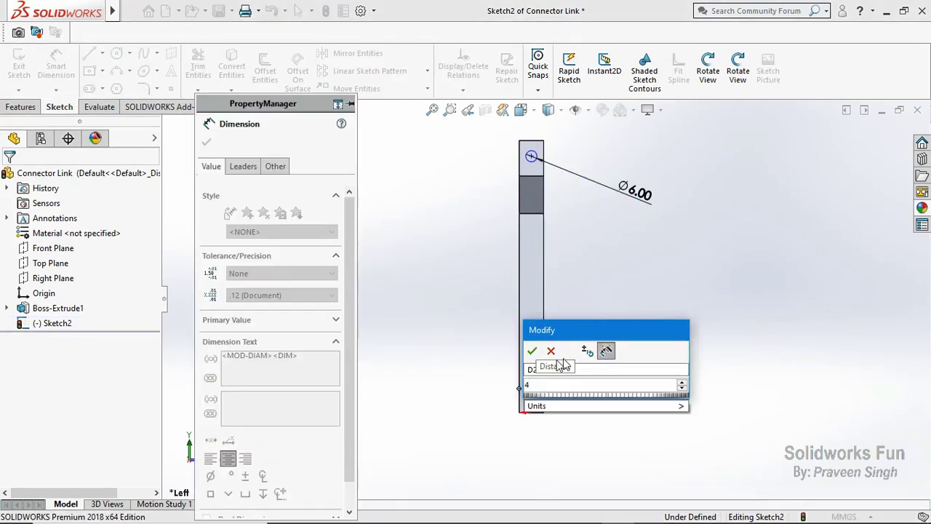
left_click(536, 350)
left_click(206, 142)
Draw a Ø12 circle around the top hole and dimension its centre 8.36 from the bar's top edge.
left_click(117, 54)
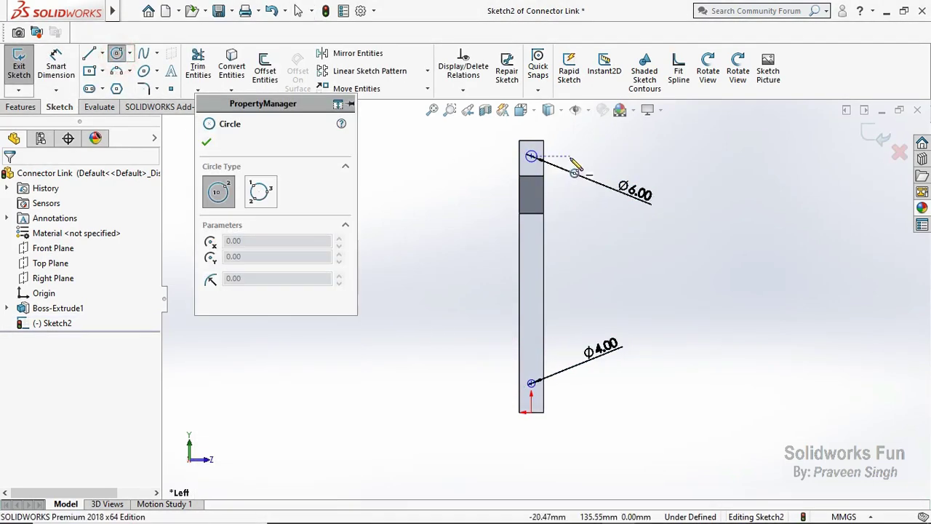
scroll(569, 122, "down", 5)
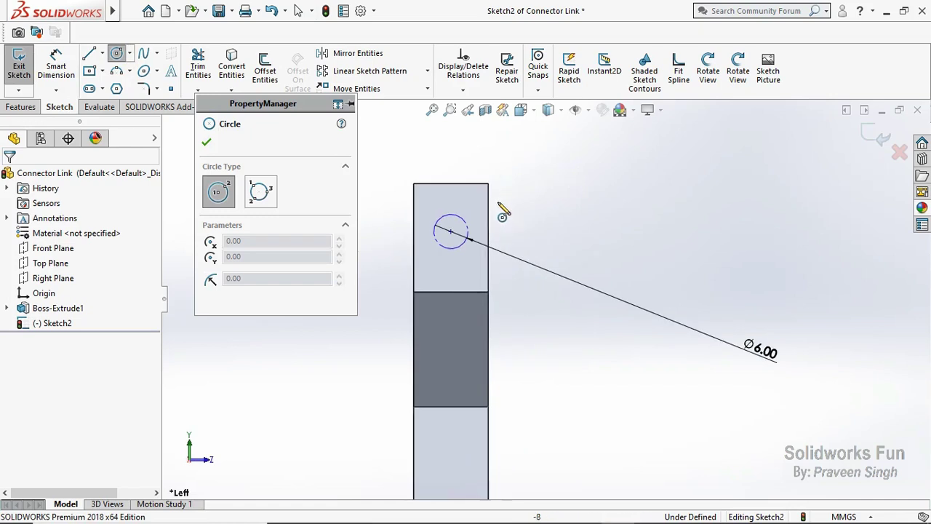
left_click(450, 232)
left_click(449, 270)
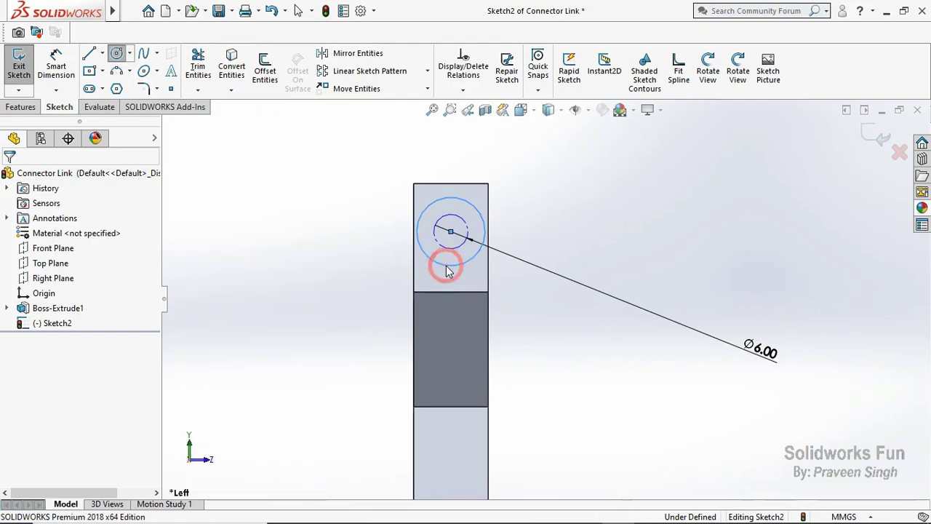
left_click(56, 65)
left_click(461, 201)
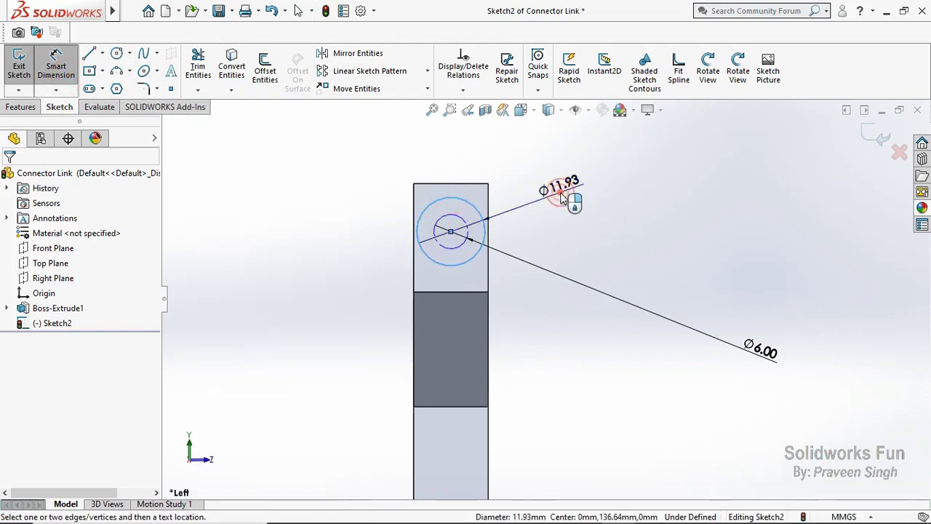
left_click(564, 189)
type("12")
key("Return")
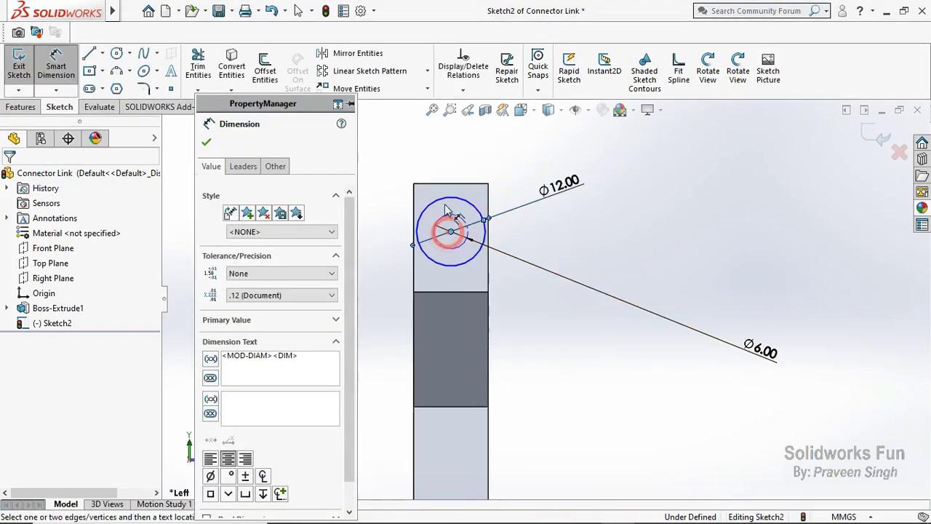
left_click(450, 232)
left_click(429, 184)
left_click(391, 159)
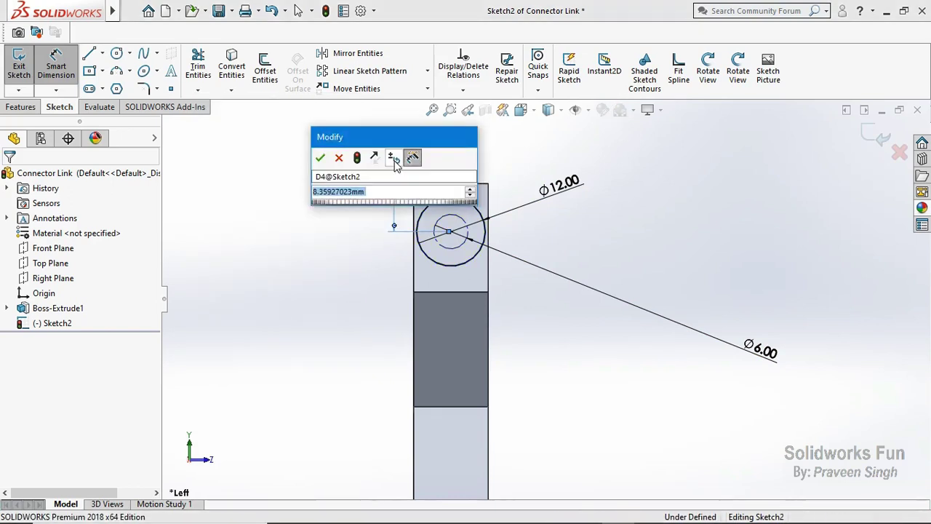
type("8.36")
left_click(320, 156)
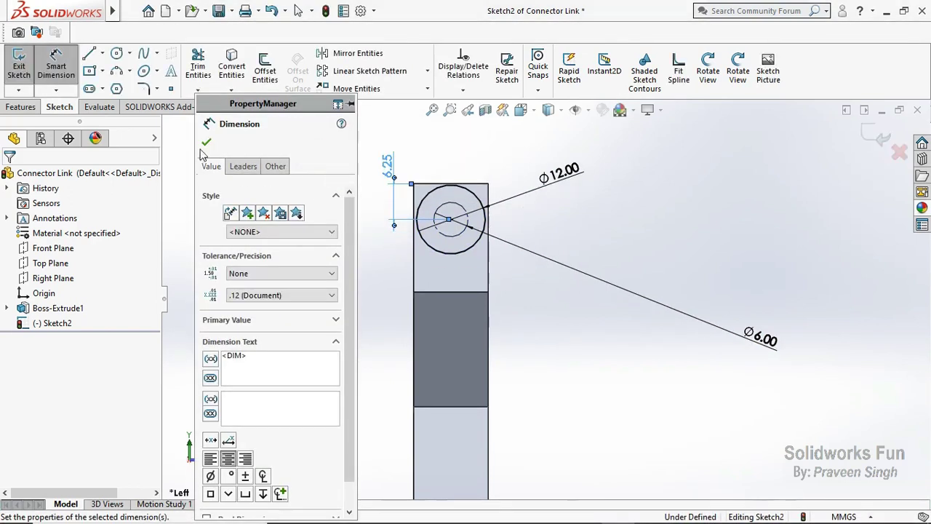
left_click(206, 142)
Draw a circle around the bottom hole and dimension its diameter as 11.
key("f")
scroll(550, 409, "down", 5)
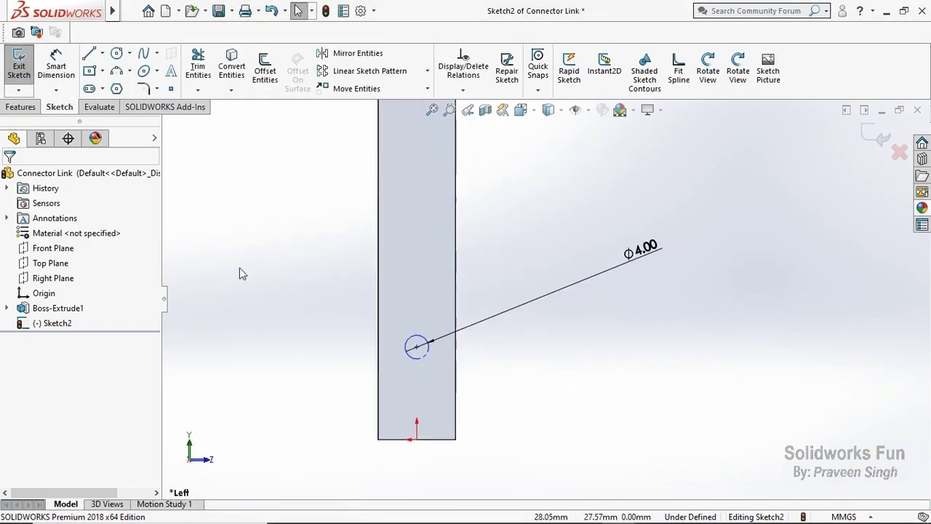
left_click(117, 53)
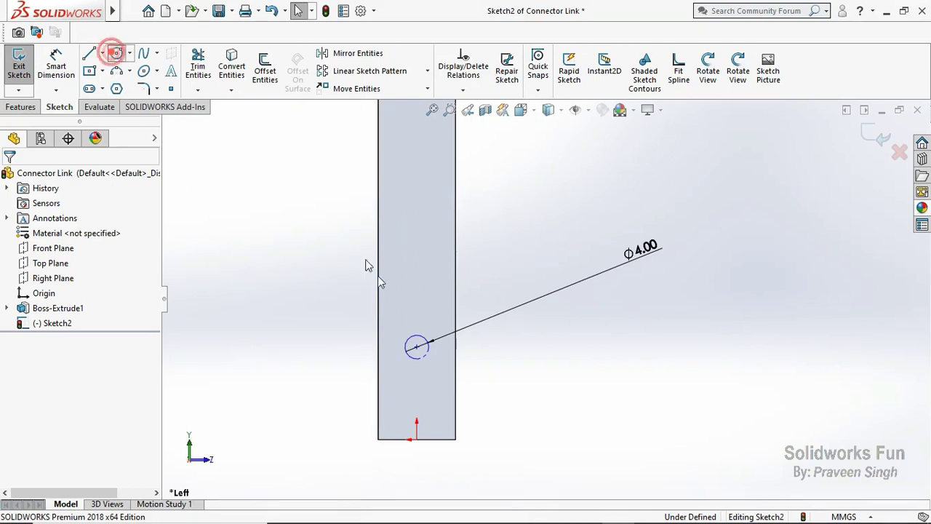
left_click(417, 347)
left_click(431, 392)
key("Escape")
key("d")
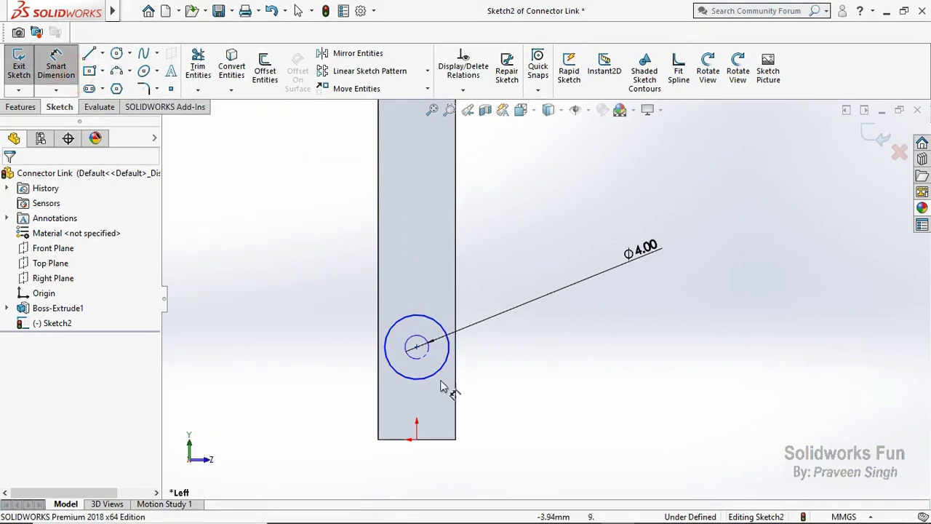
left_click(440, 372)
left_click(520, 409)
type("11")
key("Return")
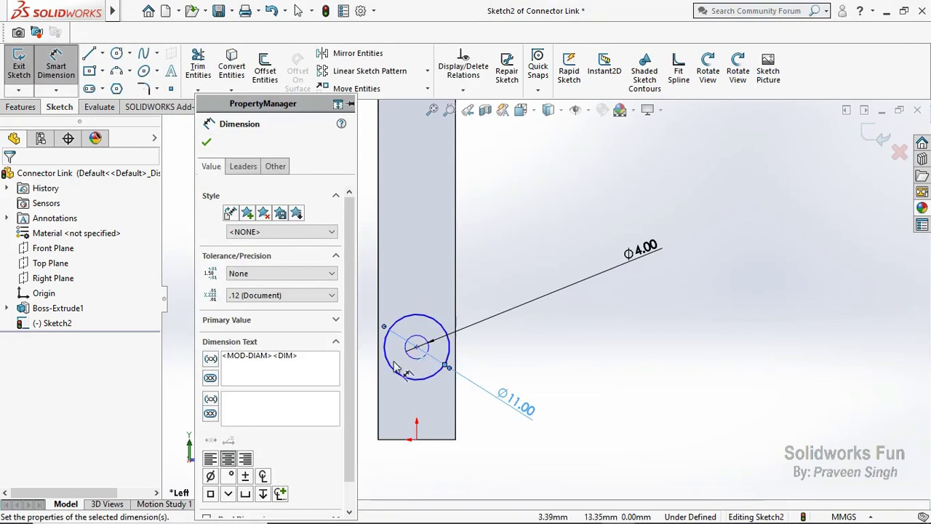
Dimension the bottom circle's centre 6 from the bar's bottom edge.
scroll(397, 367, "down", 1)
left_click(480, 321)
left_click(458, 398)
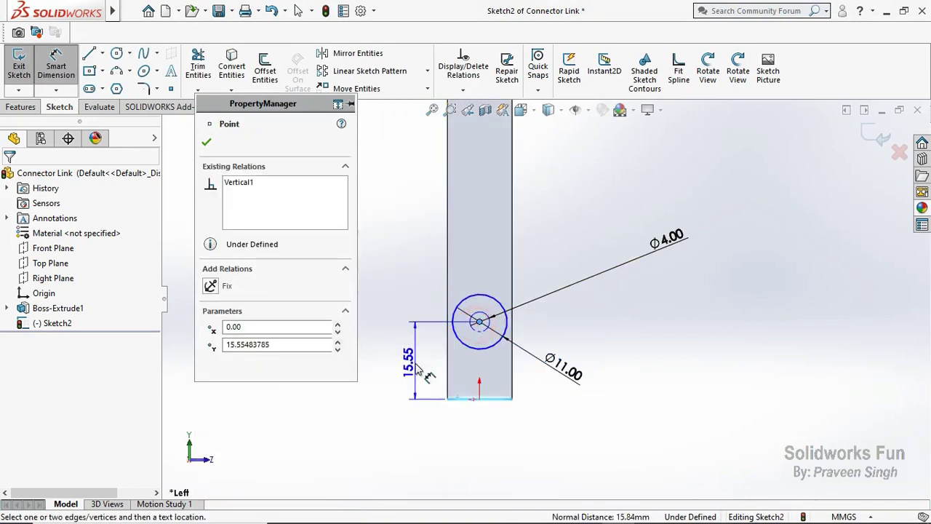
left_click(421, 369)
type("6")
key("Return")
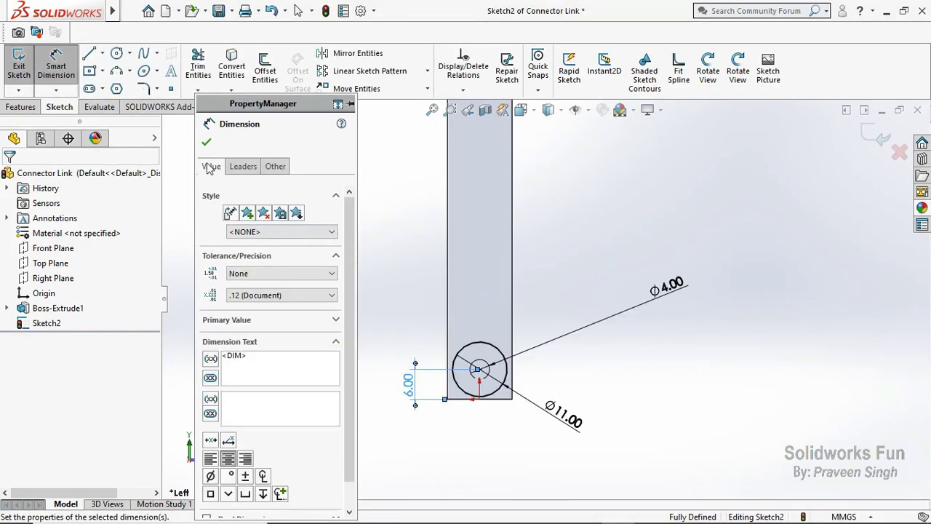
left_click(206, 142)
Change the bottom circle to Ø12.00 and its distance from the bottom edge to 6.50.
double_click(563, 416)
type("12")
key("Return")
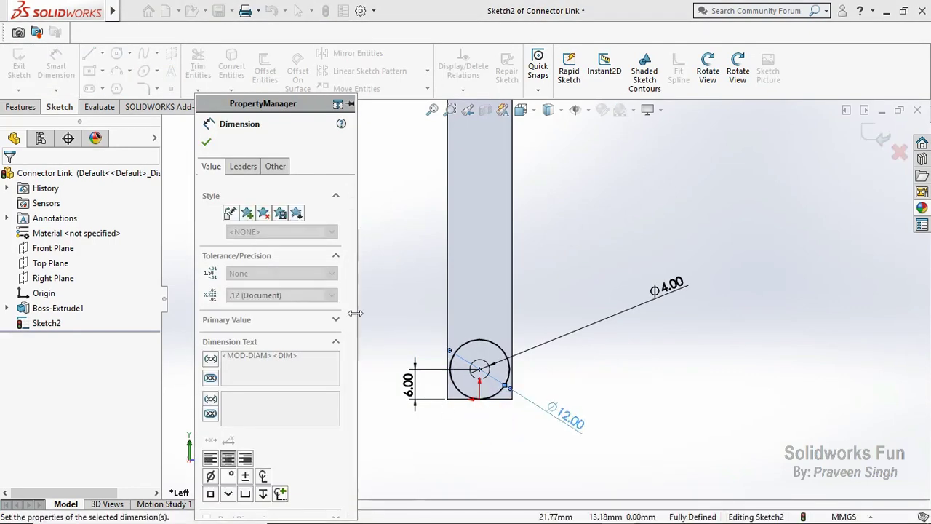
left_click(206, 142)
double_click(408, 383)
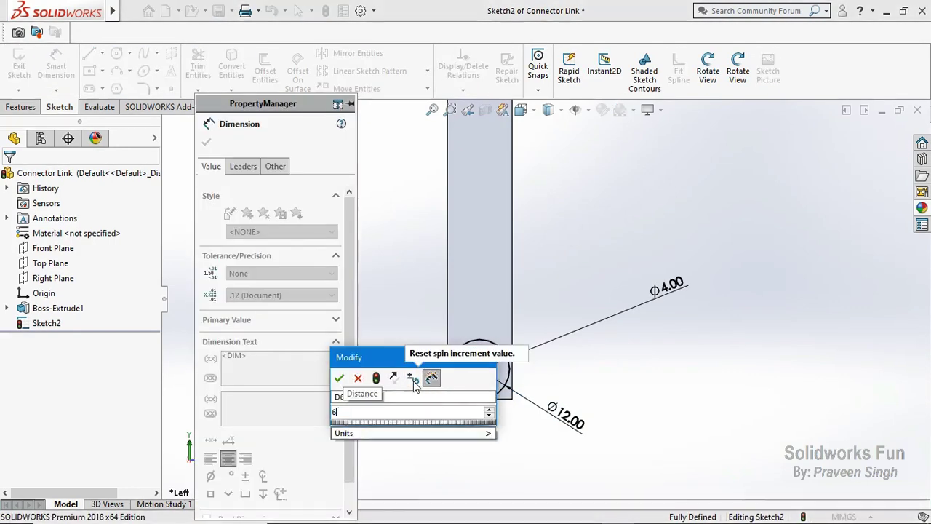
type(".5")
key("Return")
left_click(206, 142)
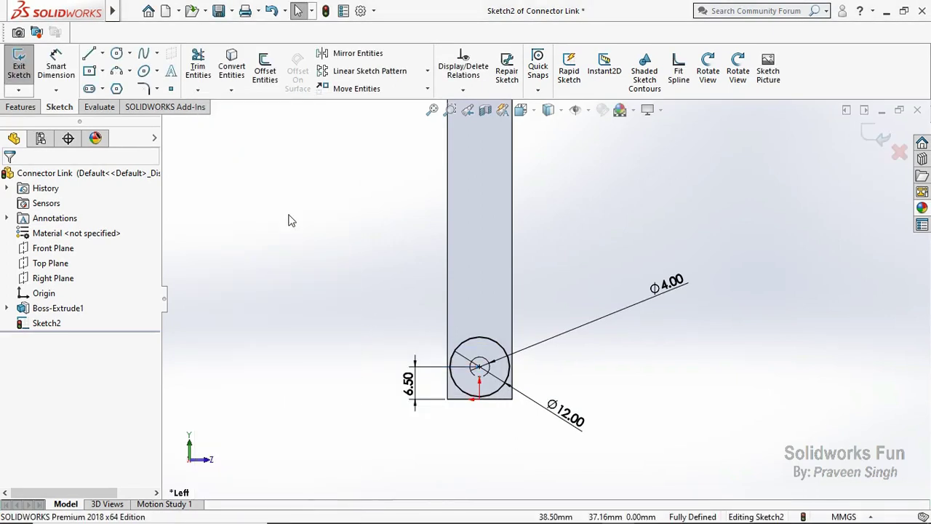
Draw two vertical lines down the link and relate a line to the end circle.
key("f")
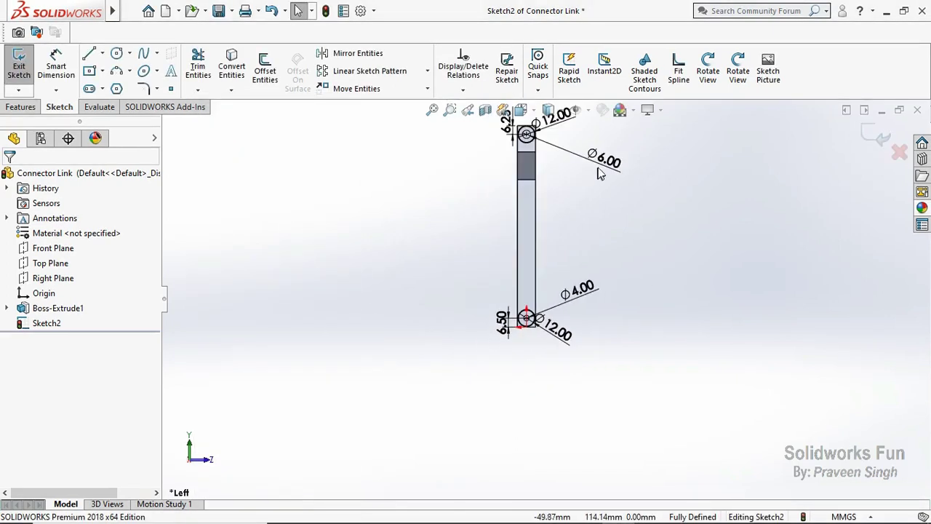
left_click(90, 54)
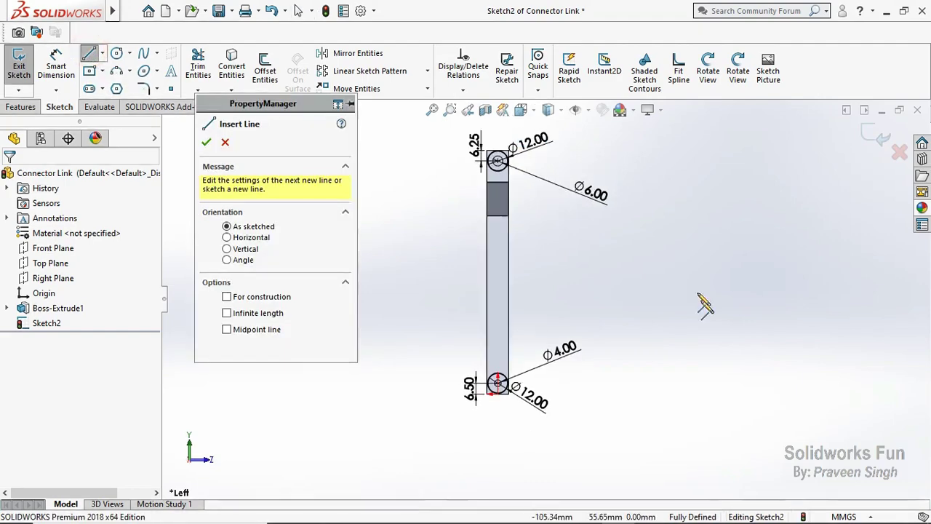
left_click(490, 135)
left_click(490, 429)
scroll(473, 339, "up", 3)
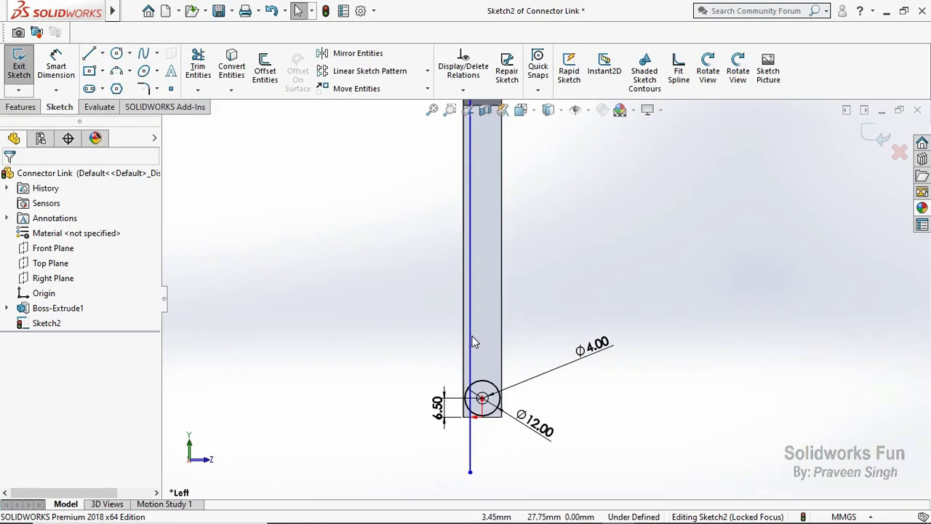
left_click(492, 217)
left_click(491, 465)
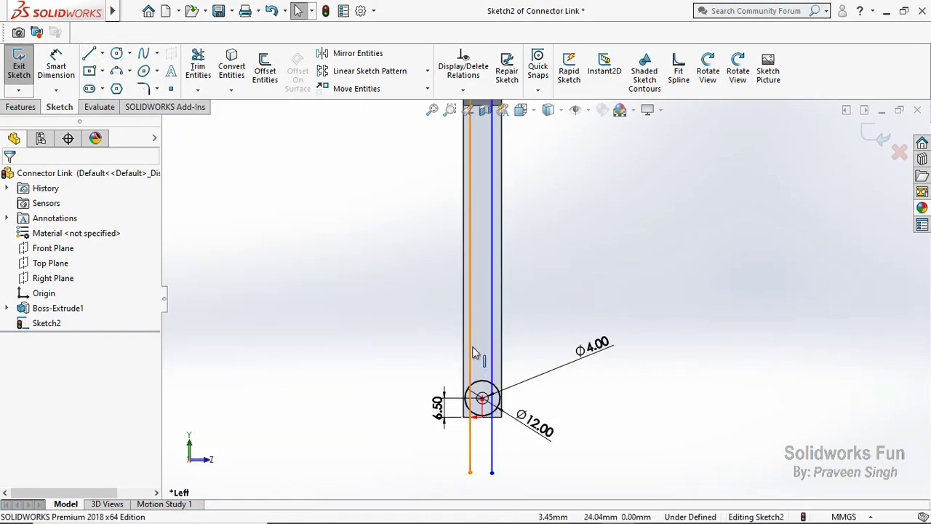
scroll(484, 378, "up", 1)
left_click(467, 357, "ctrl")
left_click(506, 420, "ctrl")
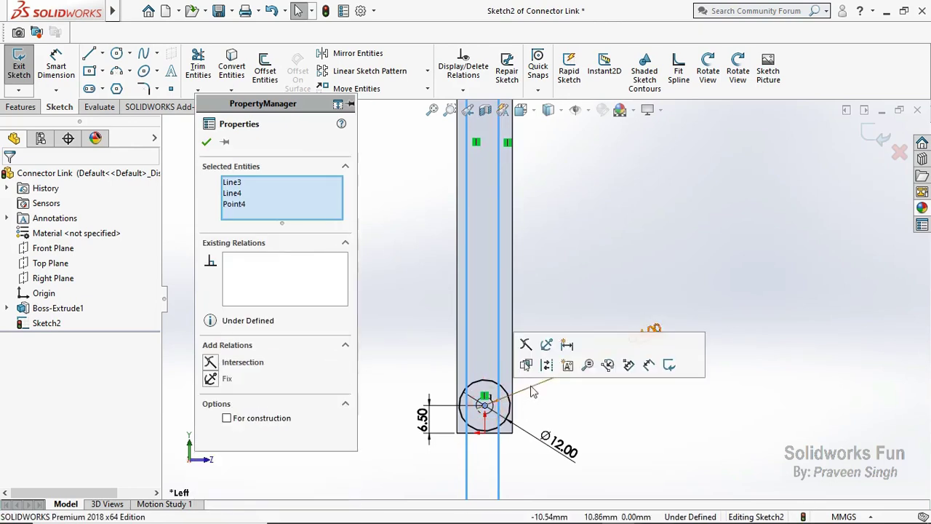
left_click(526, 421)
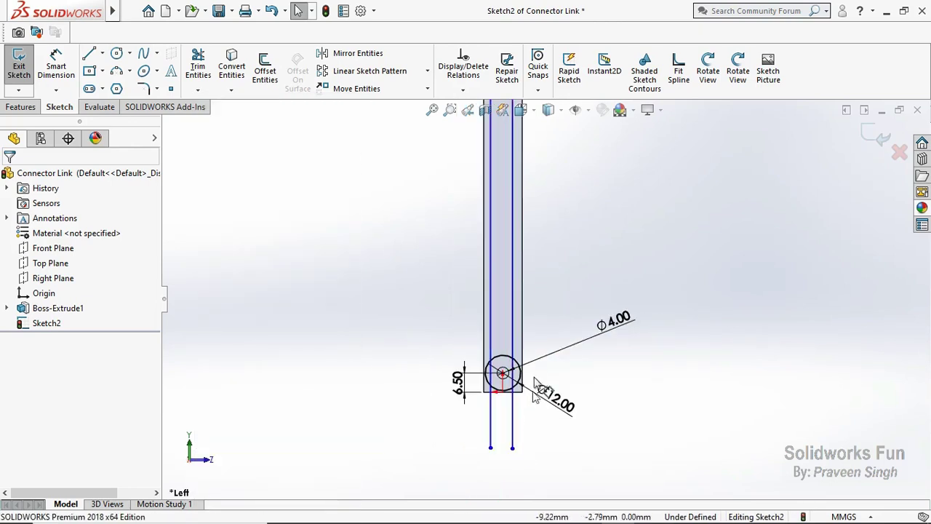
Draw a vertical centerline and make the two link lines symmetric about it.
left_click(102, 53)
left_click(109, 86)
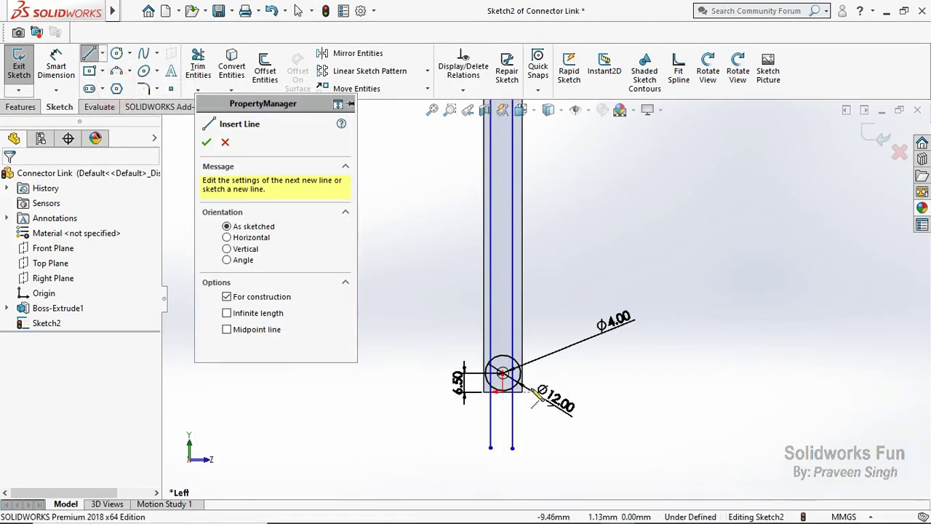
left_click(503, 373)
left_click(502, 317)
key("Escape")
left_click(500, 326)
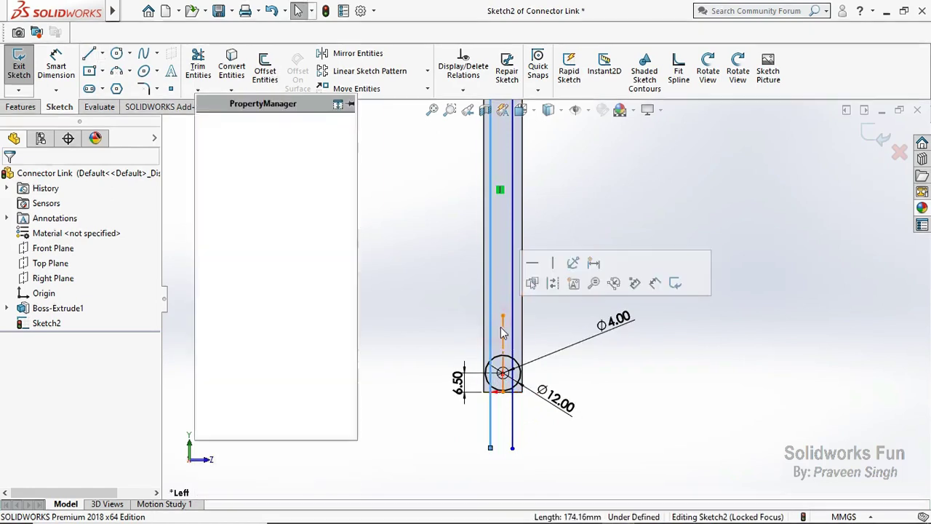
left_click(513, 336, "ctrl")
left_click(489, 342, "ctrl")
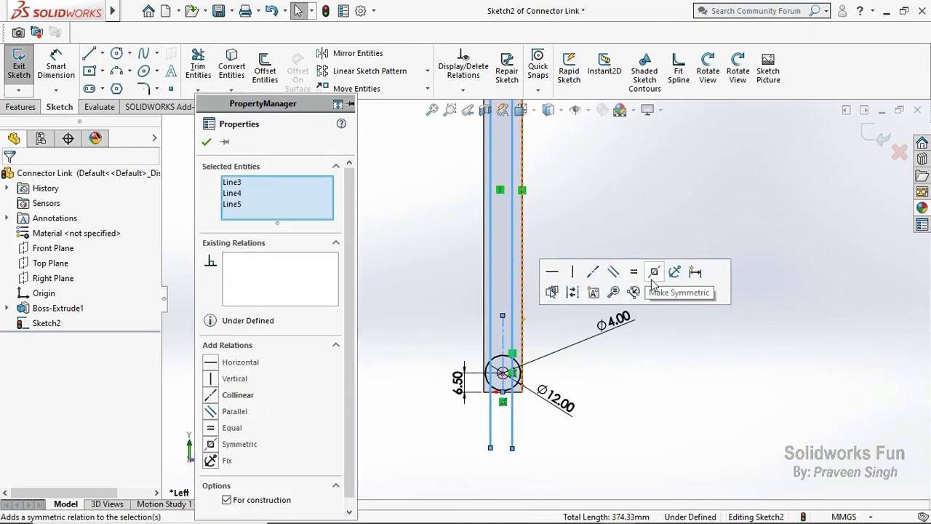
left_click(651, 282)
left_click(404, 287)
Dimension the two vertical lines 6.5 apart.
left_click(69, 76)
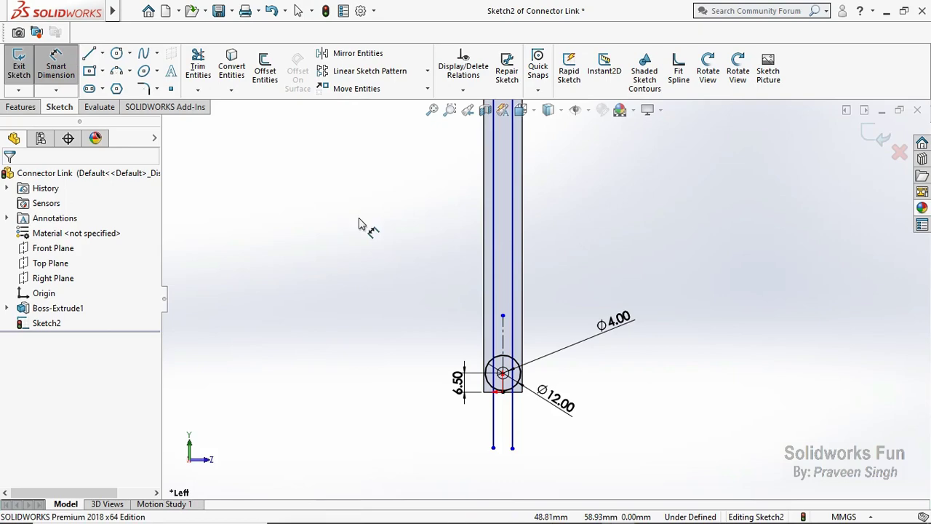
left_click(490, 231)
left_click(512, 242)
left_click(510, 251)
type("6.5")
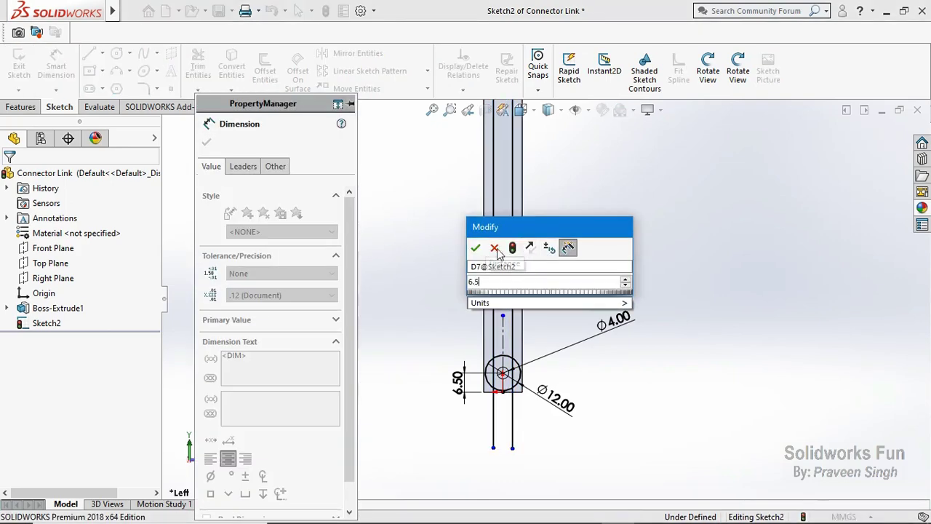
left_click(476, 248)
Trim away the line portions inside the lower and upper circles.
left_click(198, 66)
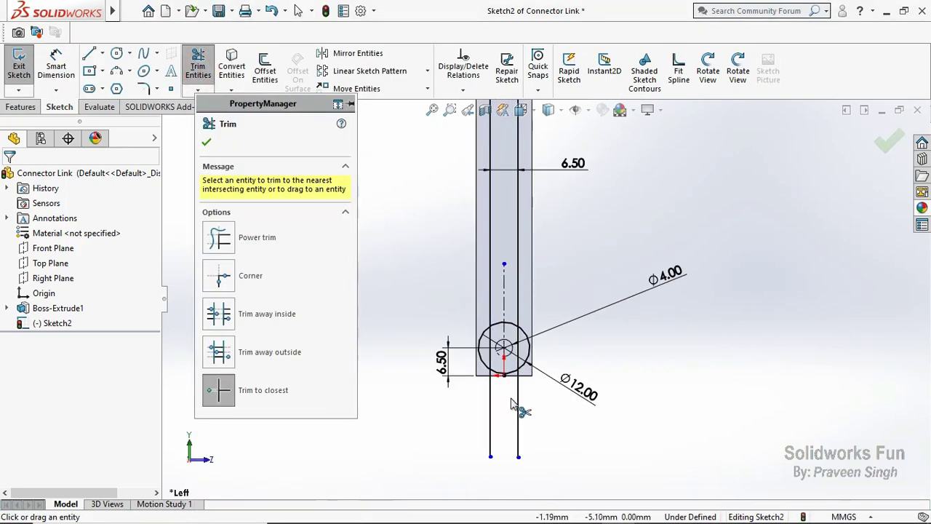
left_click_drag(500, 375, 525, 356)
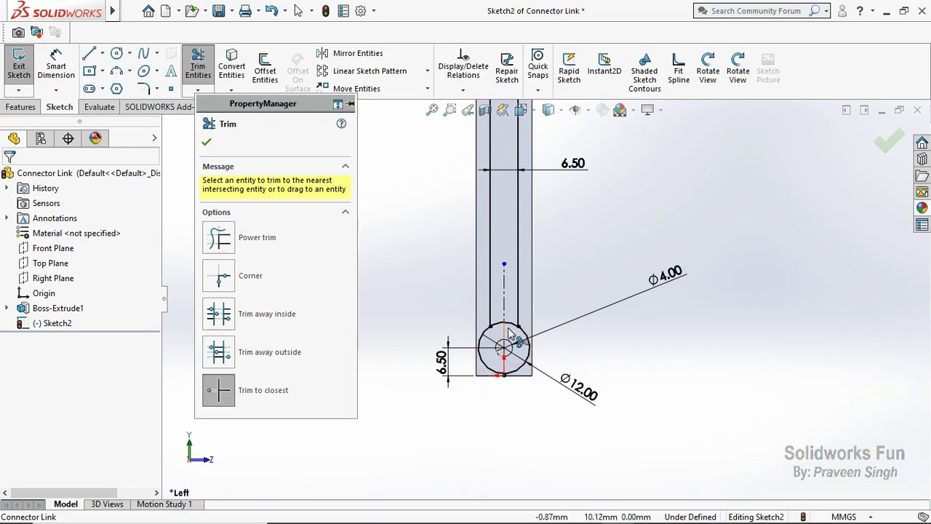
scroll(602, 320, "up", 5)
scroll(531, 157, "down", 5)
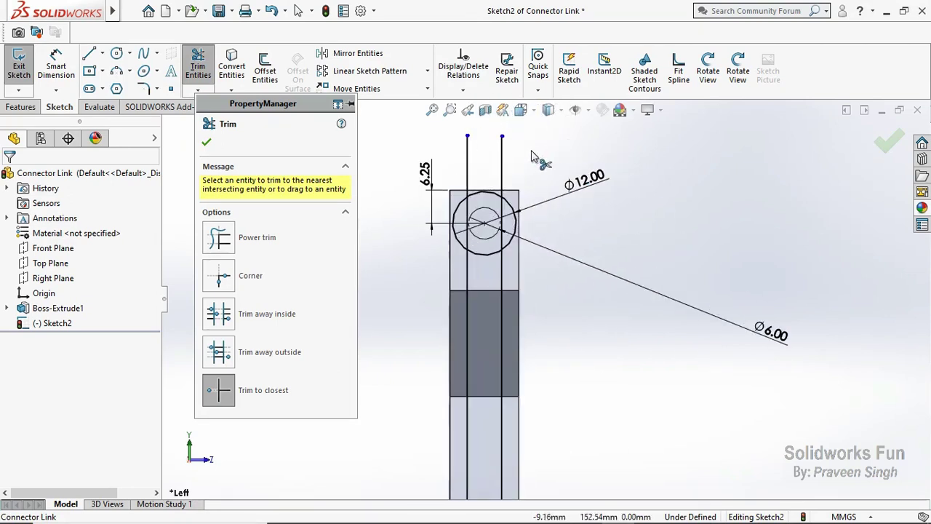
mouse_move(482, 178)
left_mouse_down()
mouse_move(473, 255)
mouse_move(511, 250)
left_mouse_up()
left_click(206, 142)
scroll(622, 391, "up", 5)
scroll(285, 329, "down", 2)
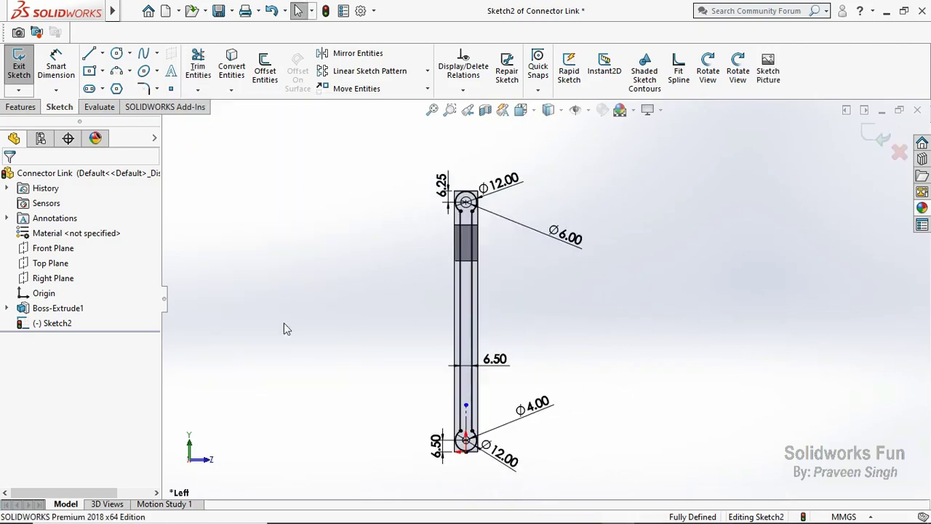
Draw a closed four-line outline around the link, make its left line vertical, and exit the sketch.
left_click(89, 55)
left_click(414, 165)
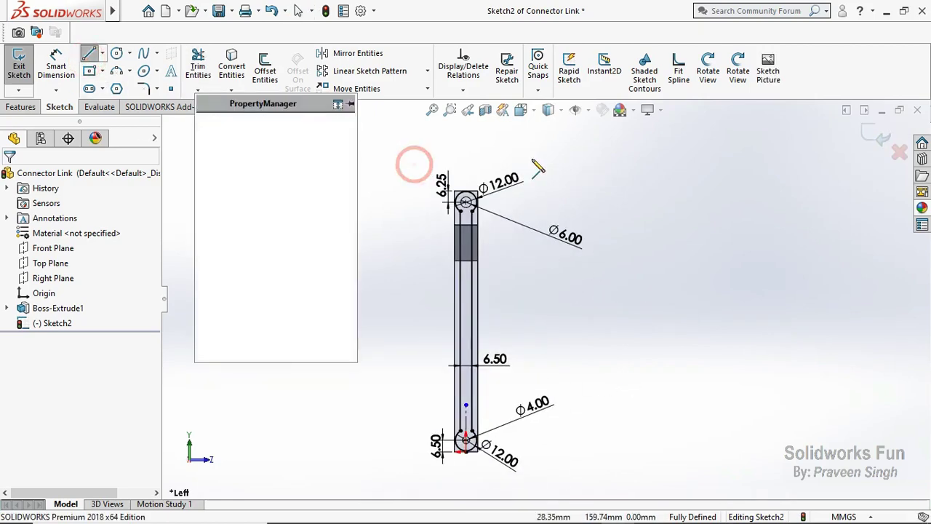
left_click(549, 164)
left_click(548, 479)
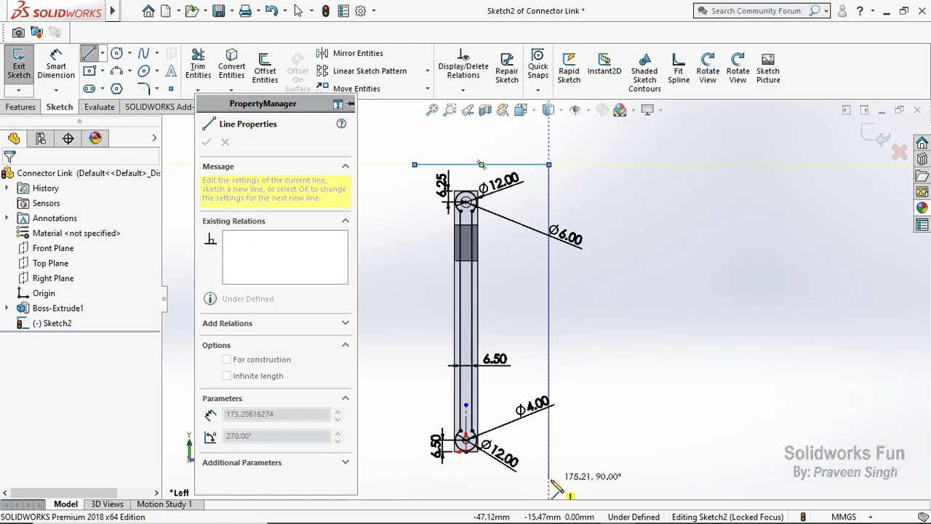
left_click(391, 479)
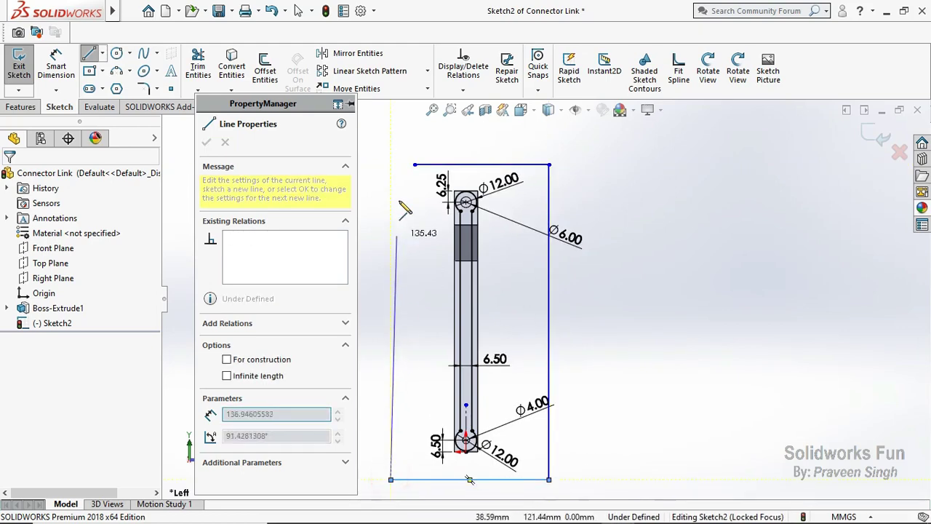
left_click(414, 165)
key("Escape")
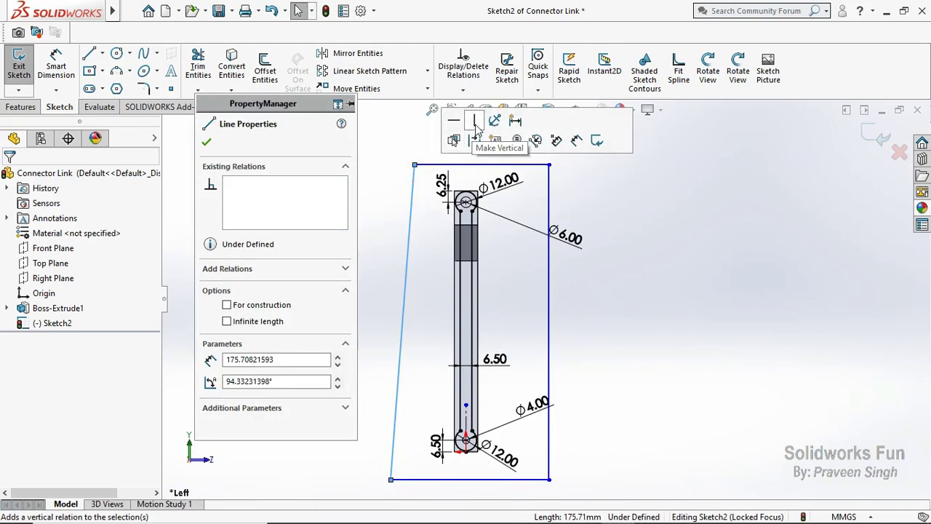
left_click(474, 120)
left_click(656, 201)
left_click(881, 138)
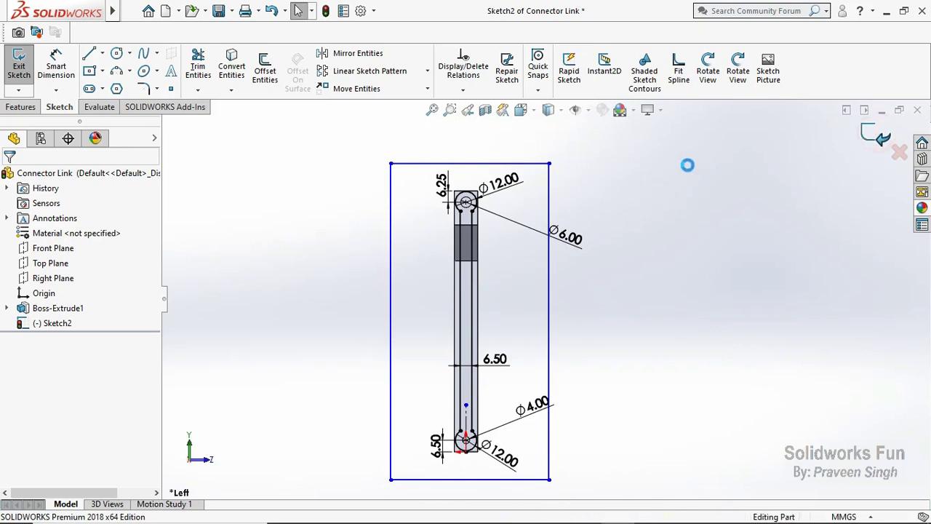
Extrude-cut the sketch Through All in both directions, leaving the link shape.
left_click(710, 80)
mouse_move(713, 220)
left_mouse_down()
mouse_move(655, 254)
mouse_move(670, 256)
left_mouse_up()
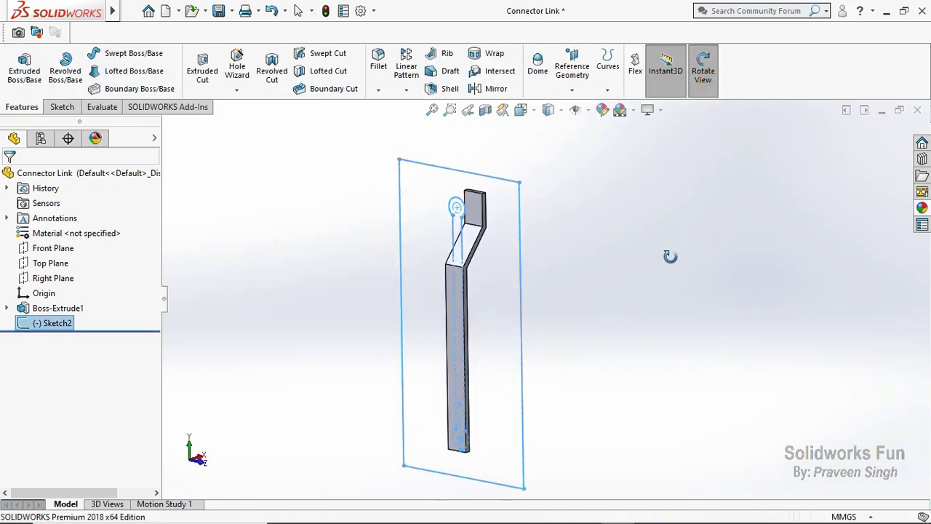
left_click(206, 73)
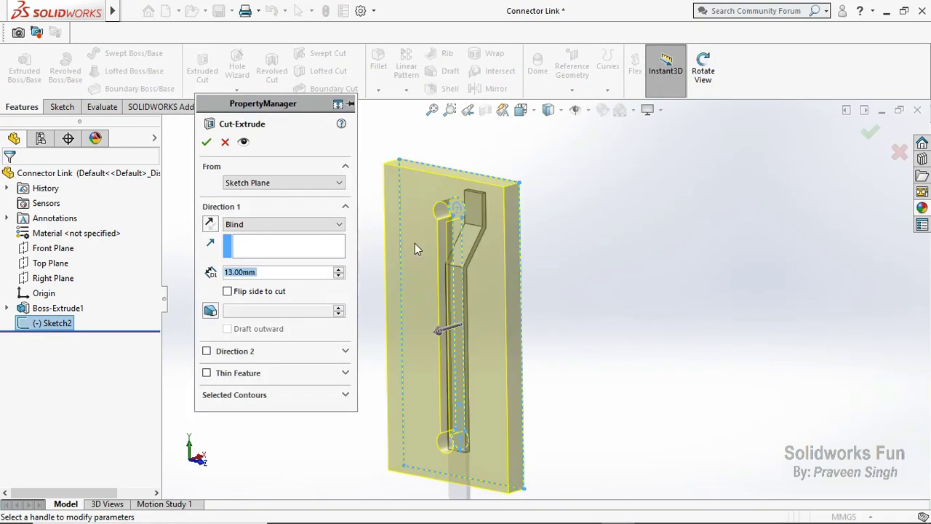
left_click(326, 225)
left_click(294, 254)
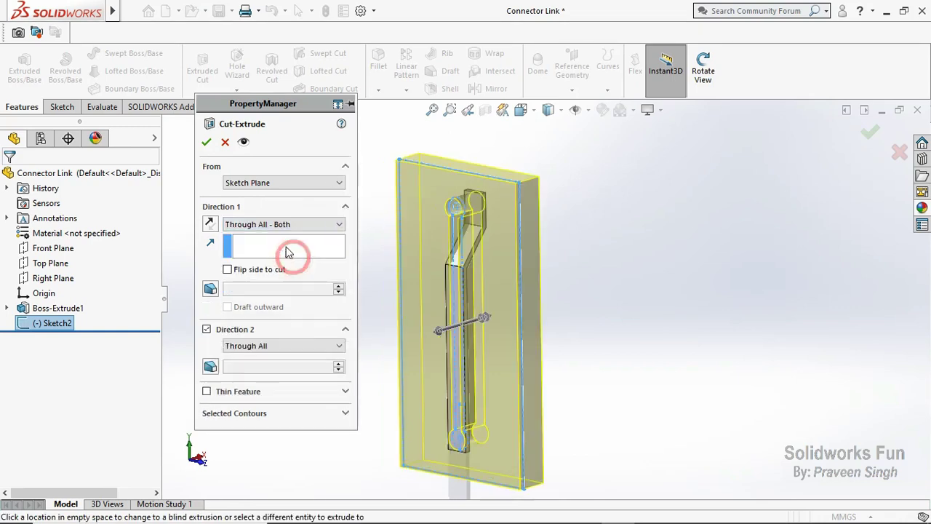
left_click(207, 143)
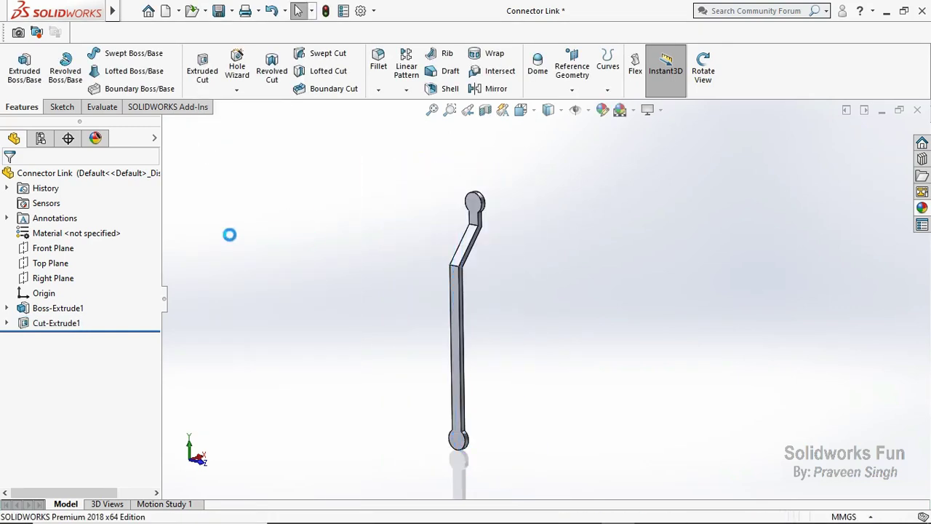
Sketch on the Right Plane, converting both Sketch2 end circles, then hide Sketch2.
left_click(63, 248)
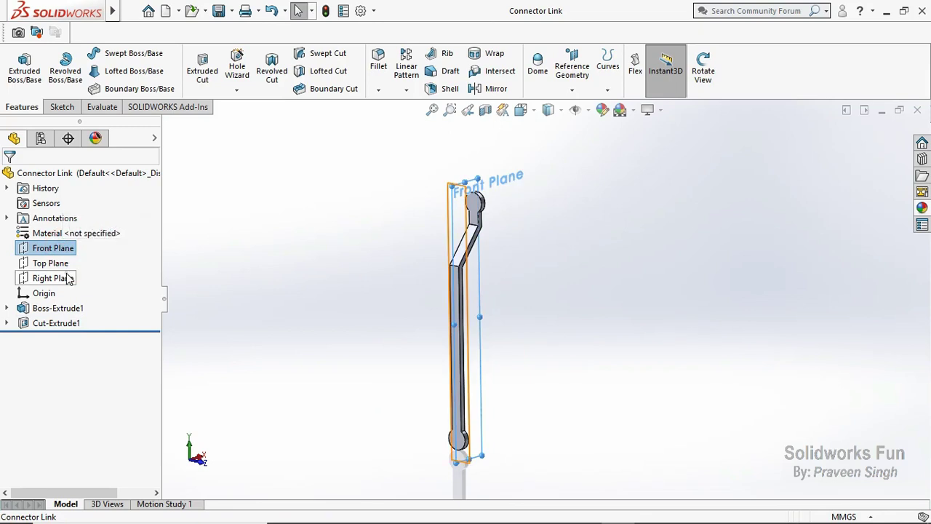
left_click(58, 278)
left_click(78, 250)
left_click(7, 323)
left_click(68, 337)
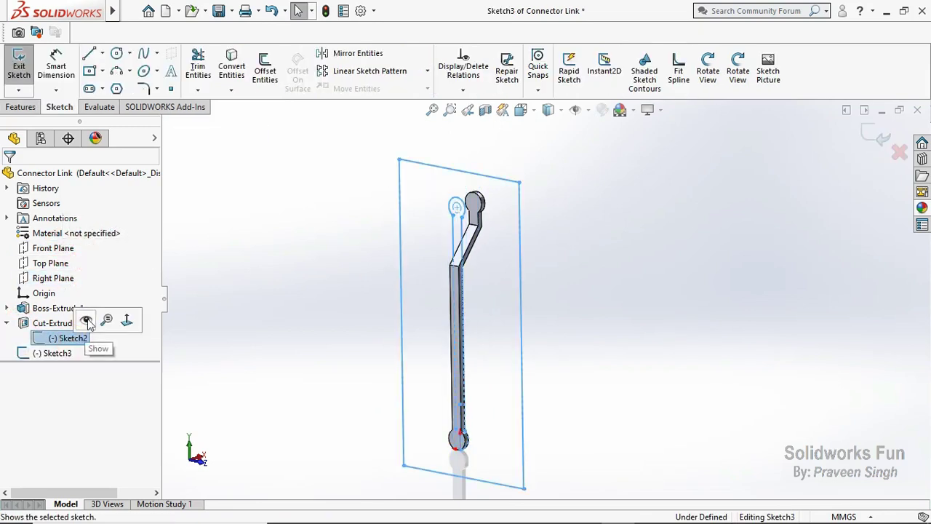
left_click(100, 322)
scroll(480, 224, "down", 3)
left_click(458, 220)
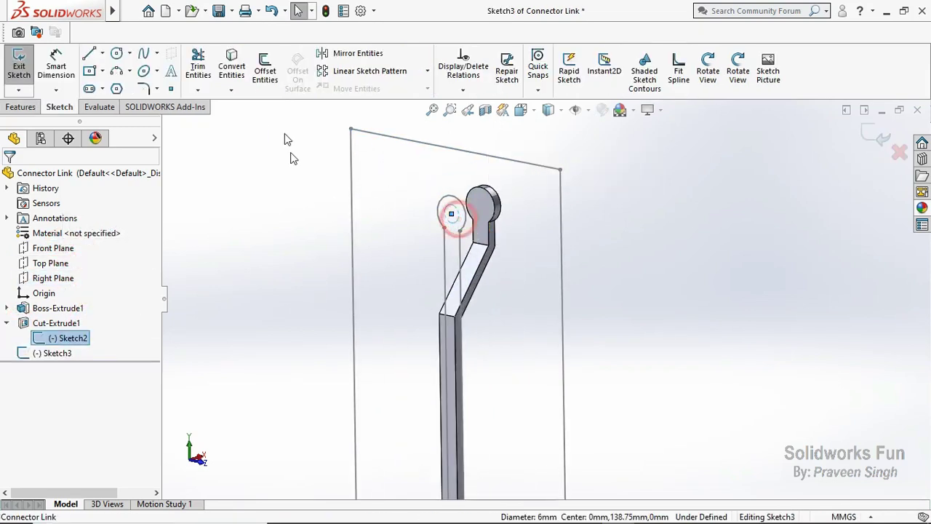
left_click(231, 71)
middle_click_drag(558, 364, 493, 432)
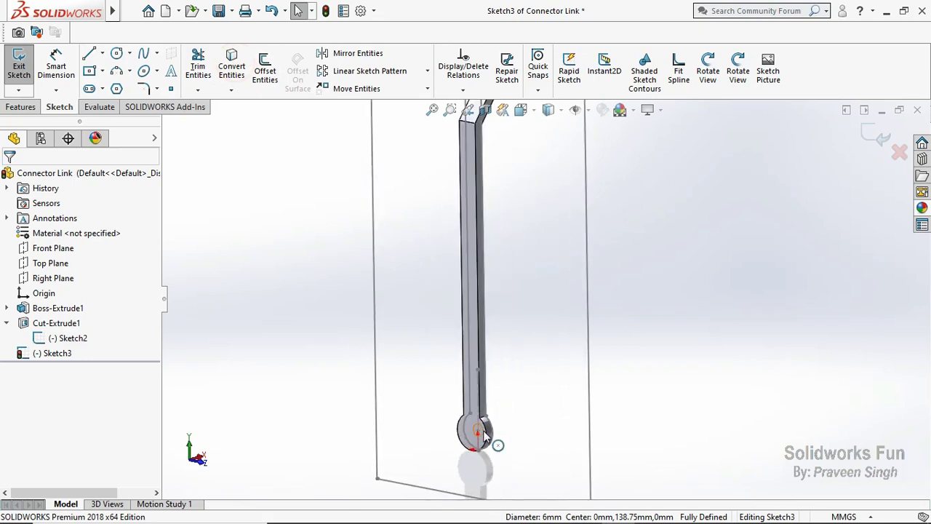
left_click(484, 432)
left_click(68, 337)
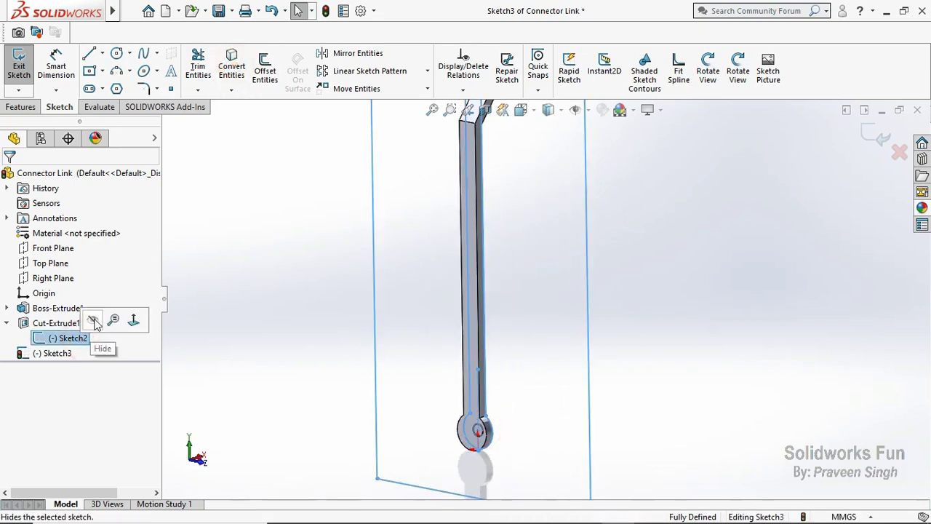
left_click(101, 322)
middle_click_drag(604, 271, 623, 182)
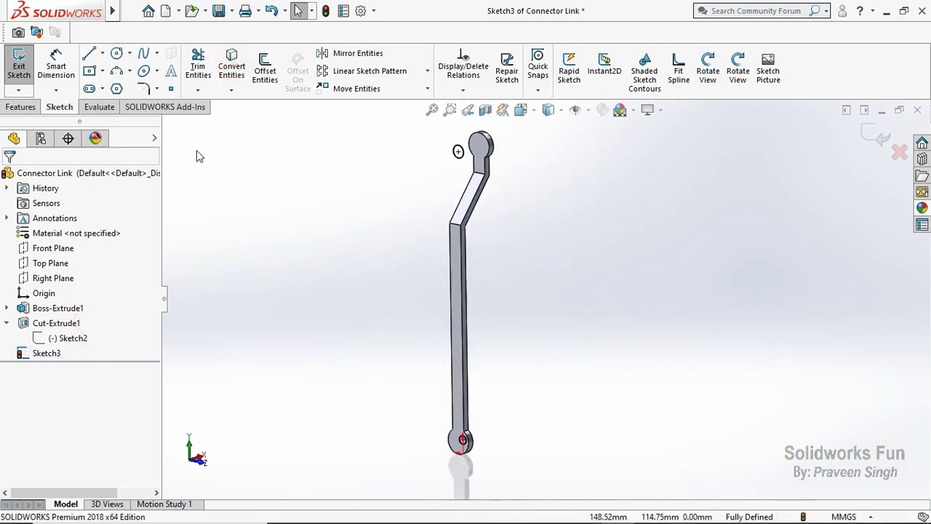
Extrude-cut the two circles Through All in both directions to make the end holes.
left_click(20, 107)
left_click(201, 66)
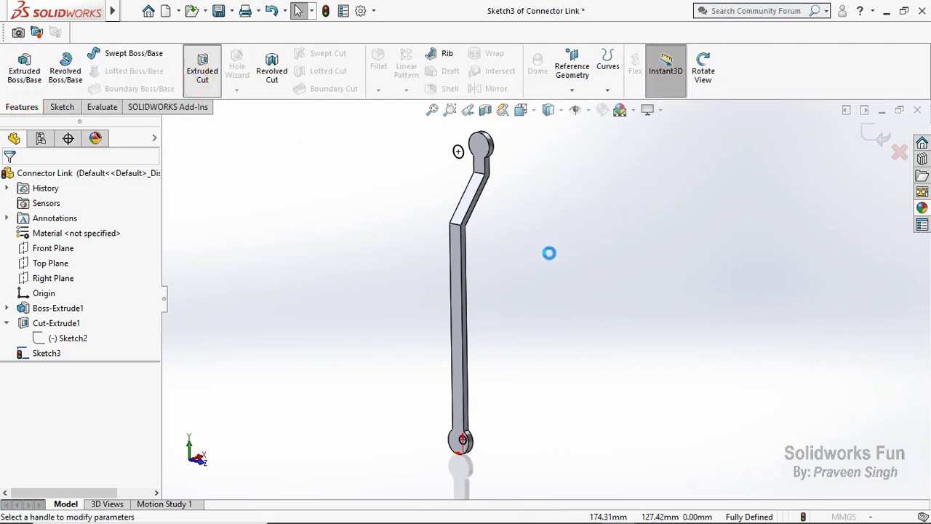
left_click(318, 223)
left_click(311, 257)
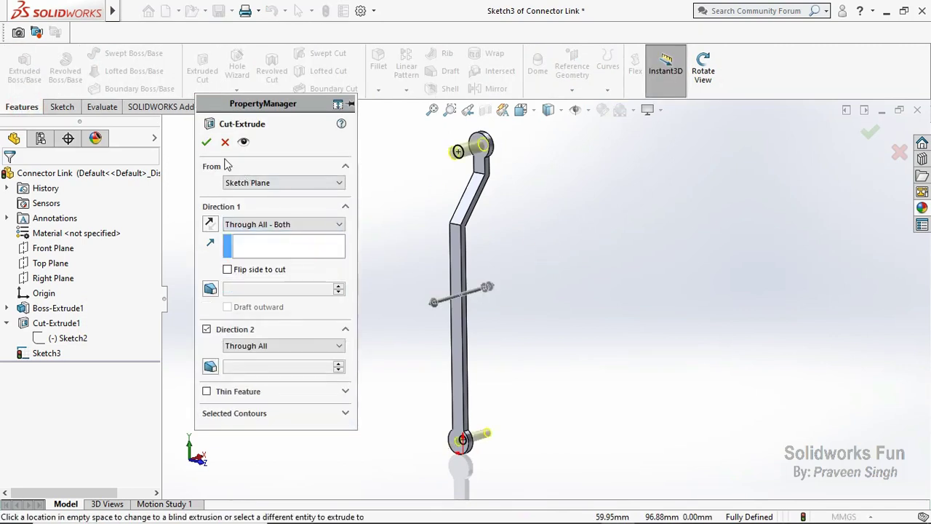
left_click(207, 142)
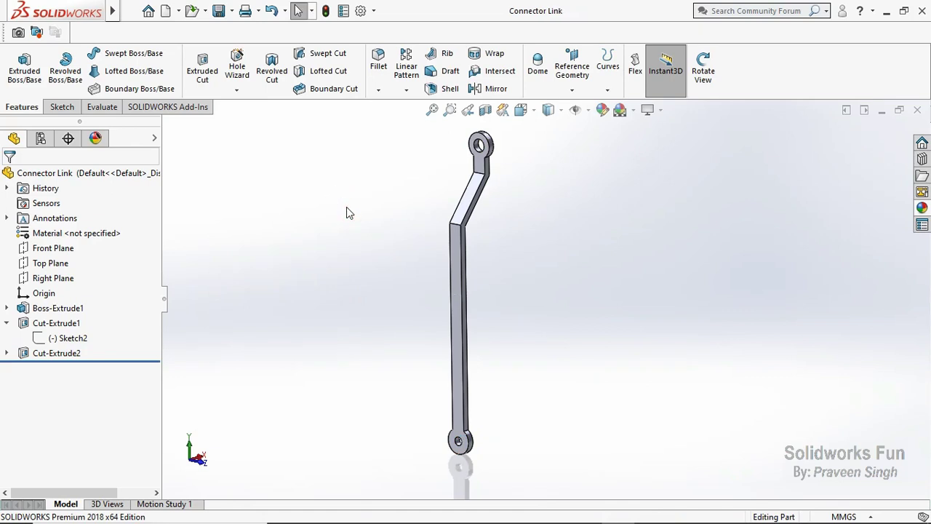
Start a fillet, try selecting bend edges, then clear the whole edge list.
left_click(378, 90)
left_click(389, 117)
left_click(455, 225)
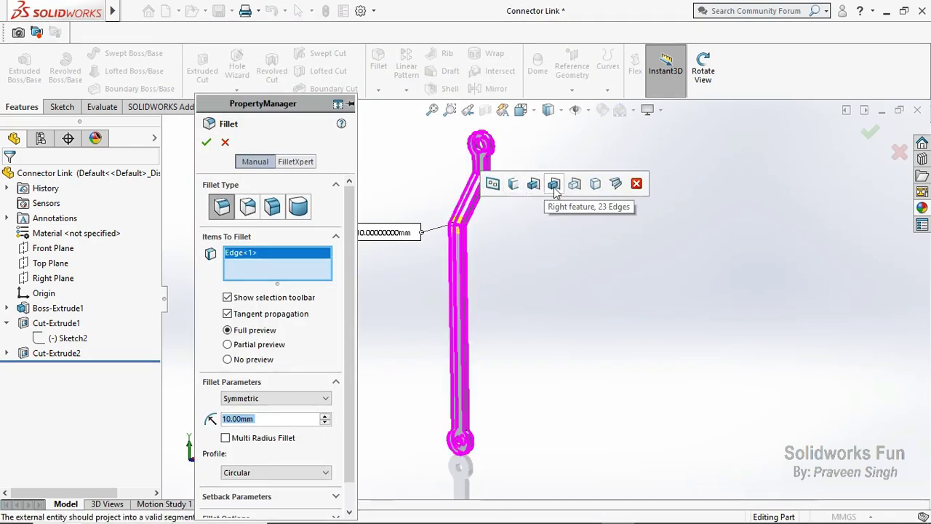
scroll(539, 193, "down", 5)
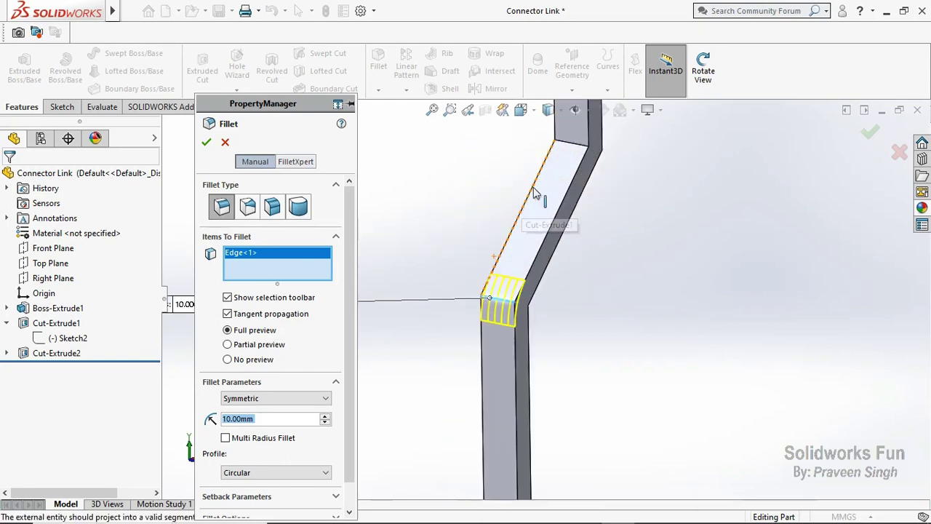
left_click(573, 155)
left_click(639, 106)
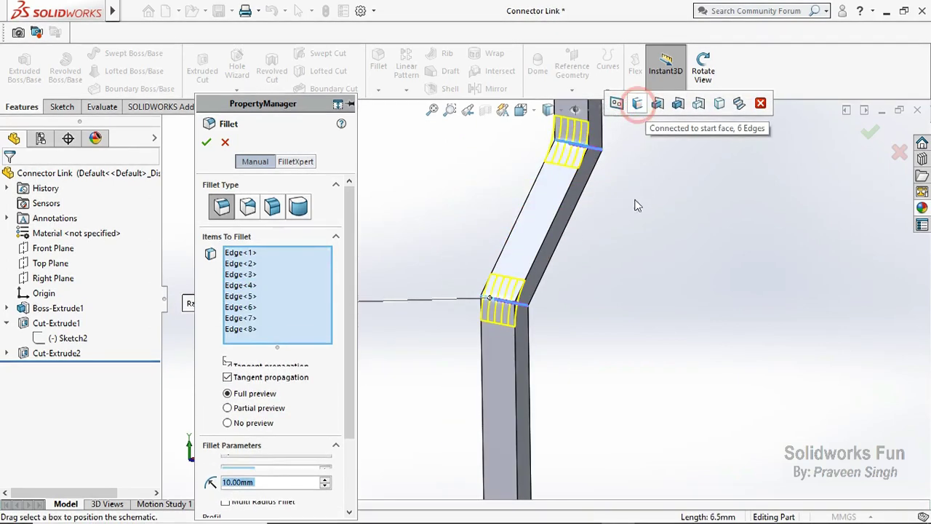
key("f")
right_click(236, 267)
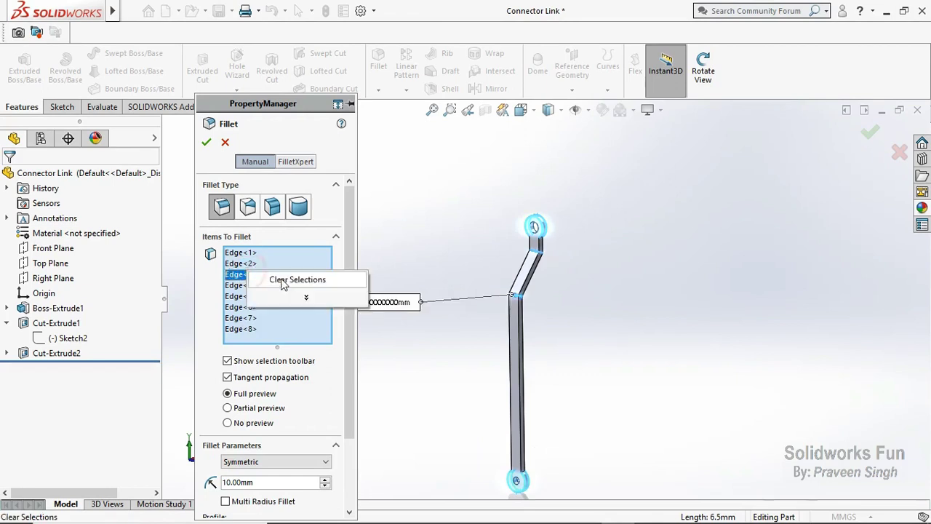
left_click(307, 306)
scroll(565, 281, "down", 2)
scroll(434, 354, "down", 3)
Select the four bend edges, removing a stray long edge, and apply the 10 mm fillet.
left_click(438, 340)
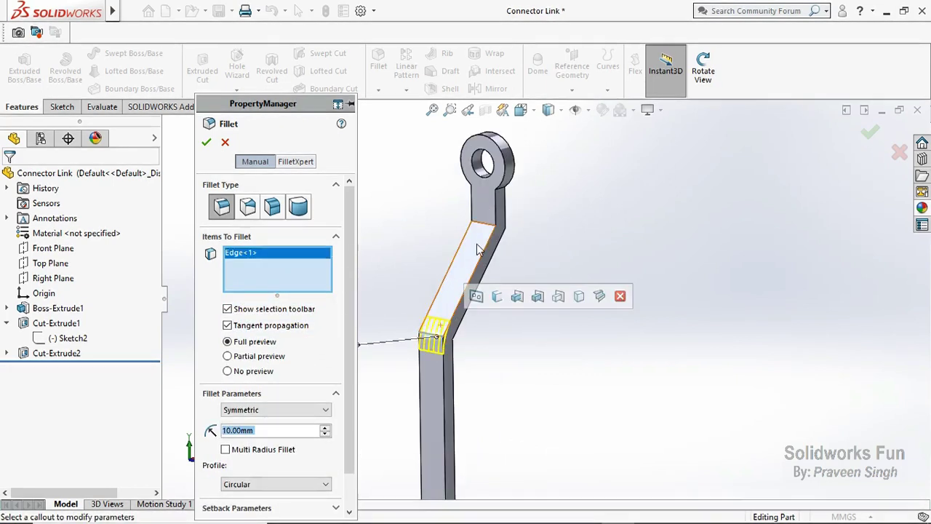
left_click(491, 230)
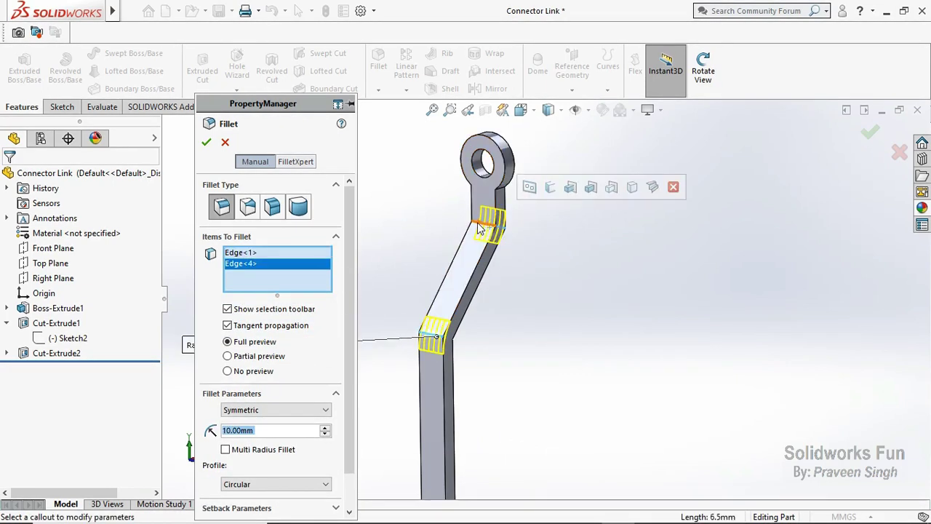
left_click(478, 230)
middle_click_drag(524, 262, 442, 250)
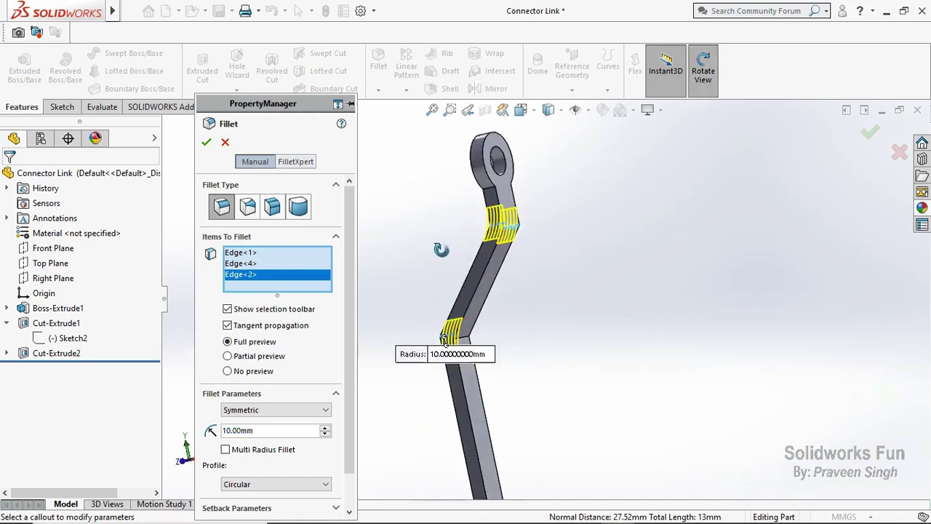
left_click_drag(442, 250, 473, 251)
left_click(704, 77)
left_click(457, 348)
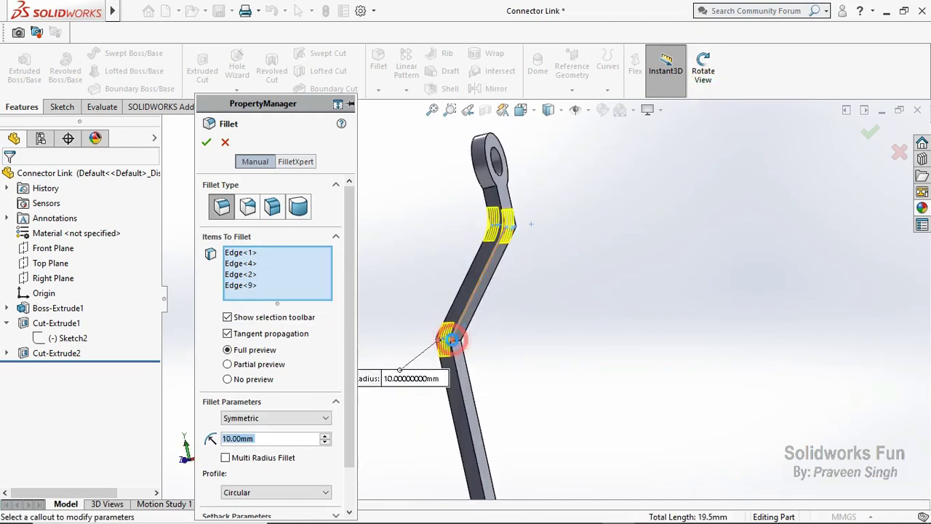
right_click(266, 288)
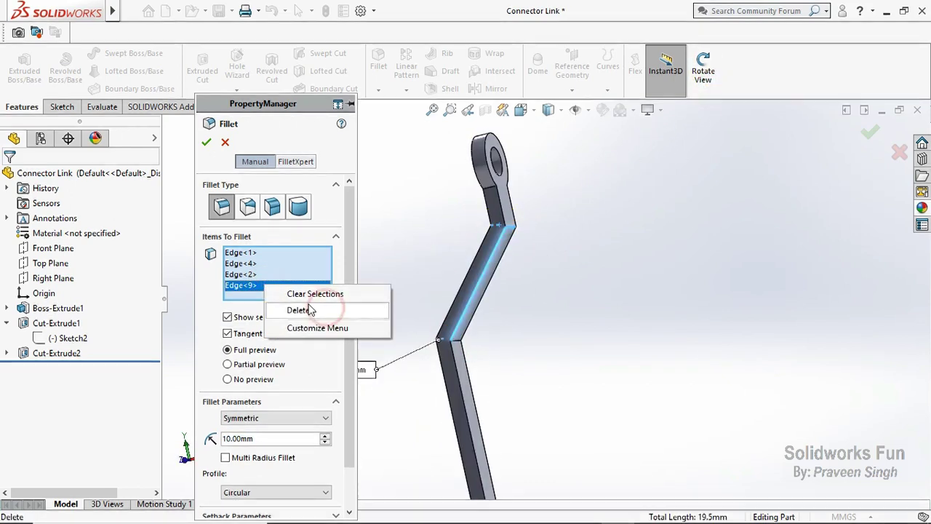
left_click(307, 311)
left_click(459, 346)
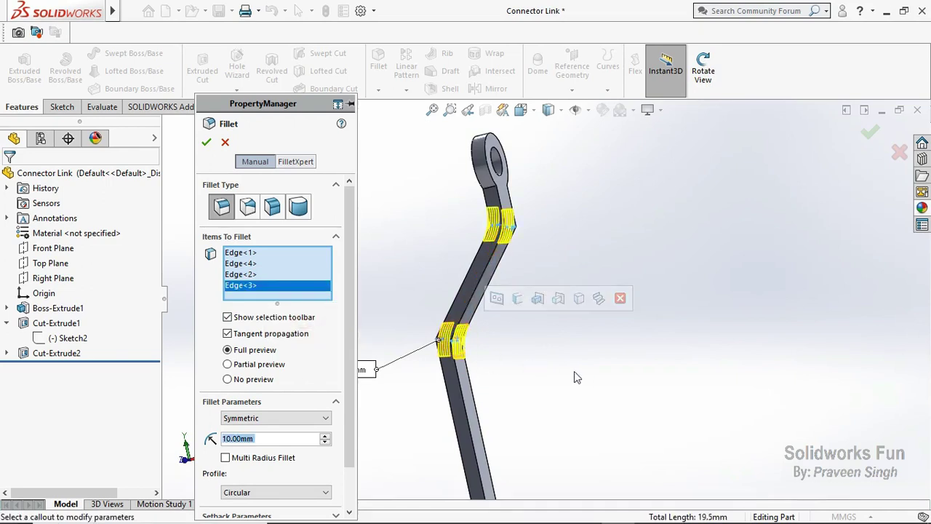
scroll(574, 371, "up", 5)
scroll(509, 327, "down", 3)
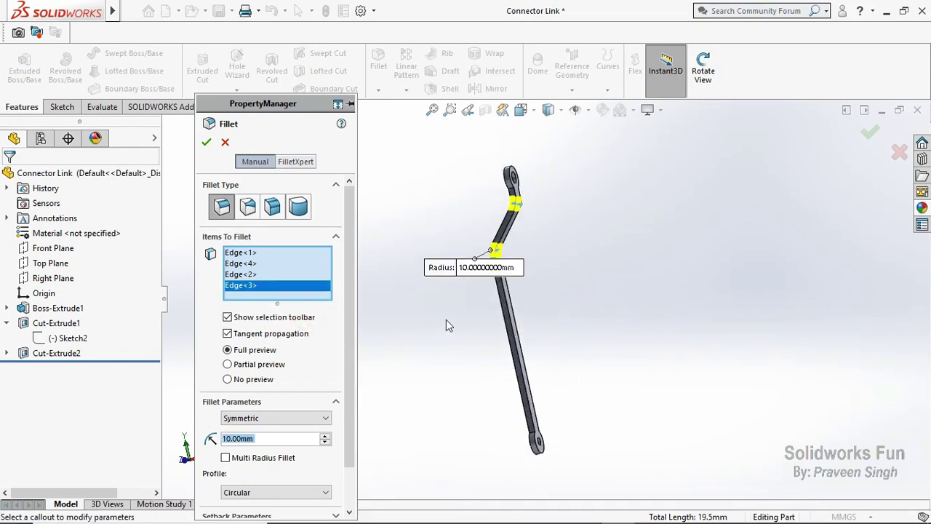
left_click(208, 144)
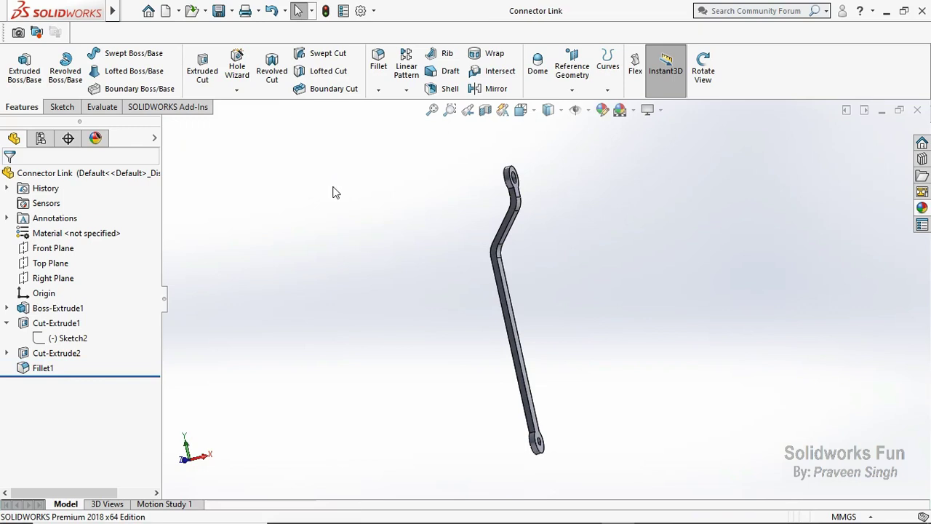
Create Fillet2 with a 0.15 mm radius, extending one picked edge to all edges of the Connector Link.
left_click(703, 70)
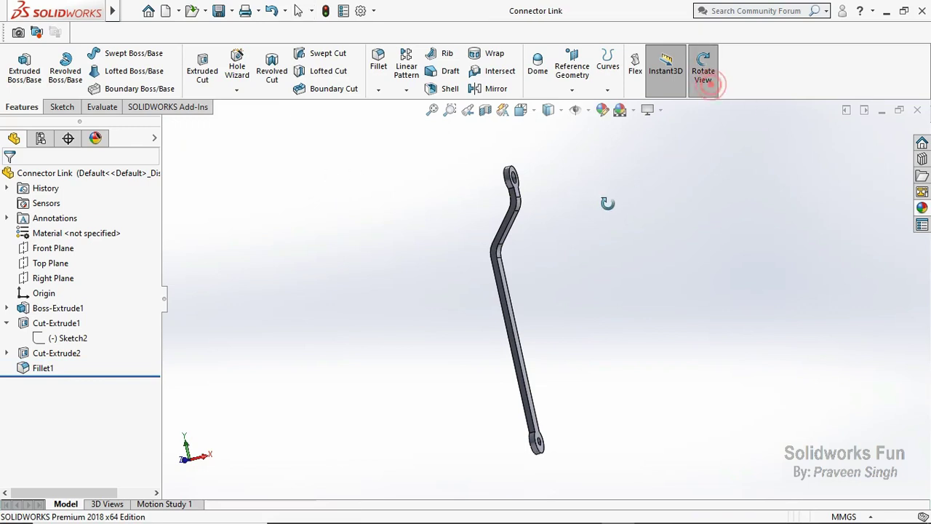
left_click_drag(606, 201, 573, 206)
left_click(376, 91)
left_click(393, 106)
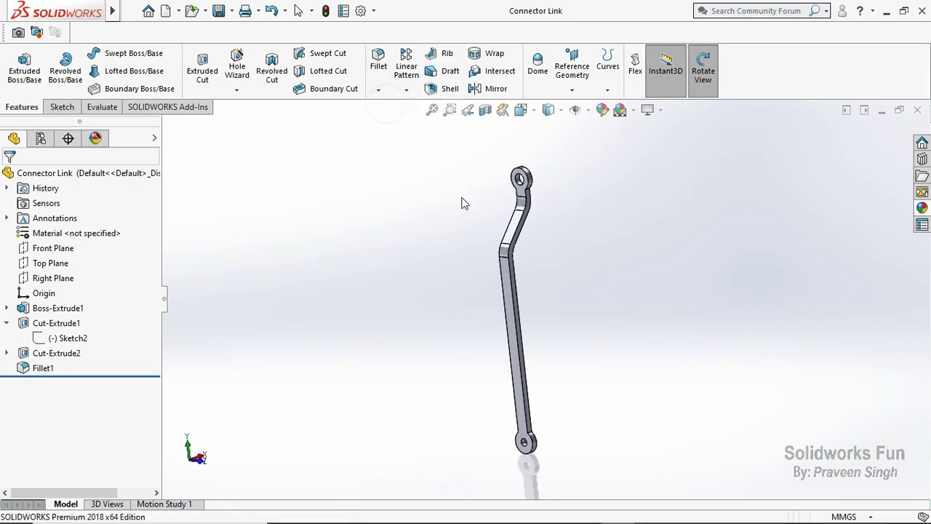
type("0.15mm")
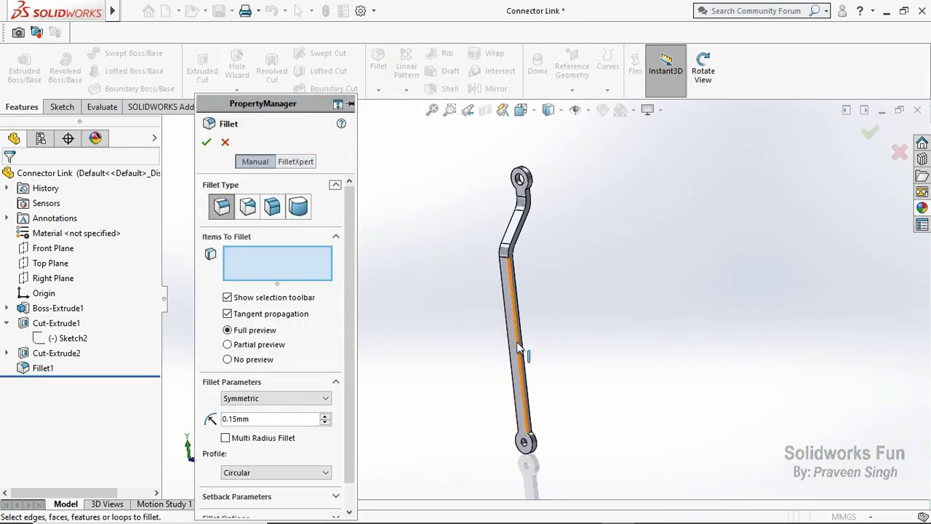
left_click(519, 348)
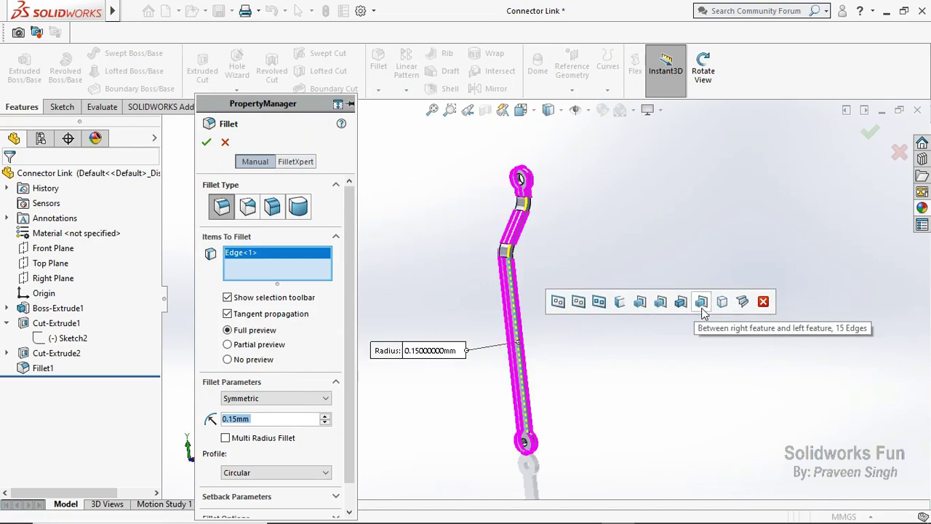
left_click(720, 302)
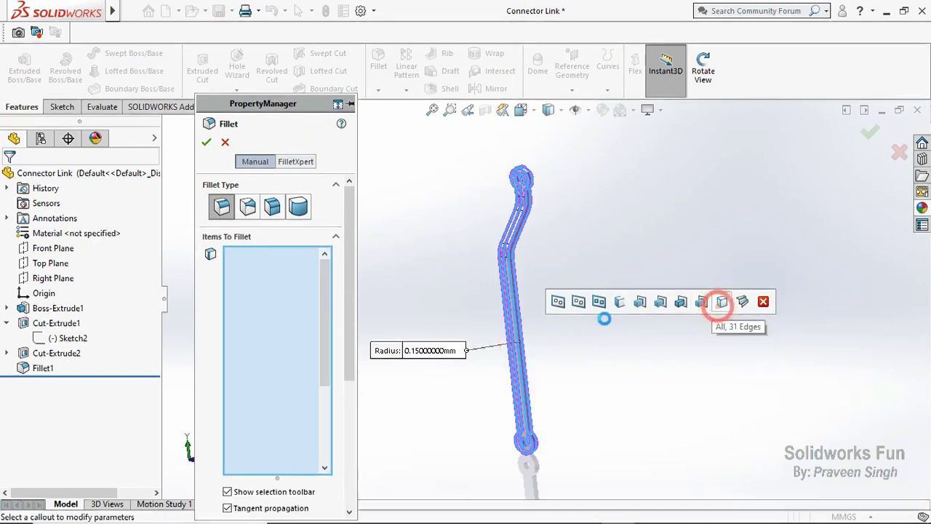
left_click(206, 143)
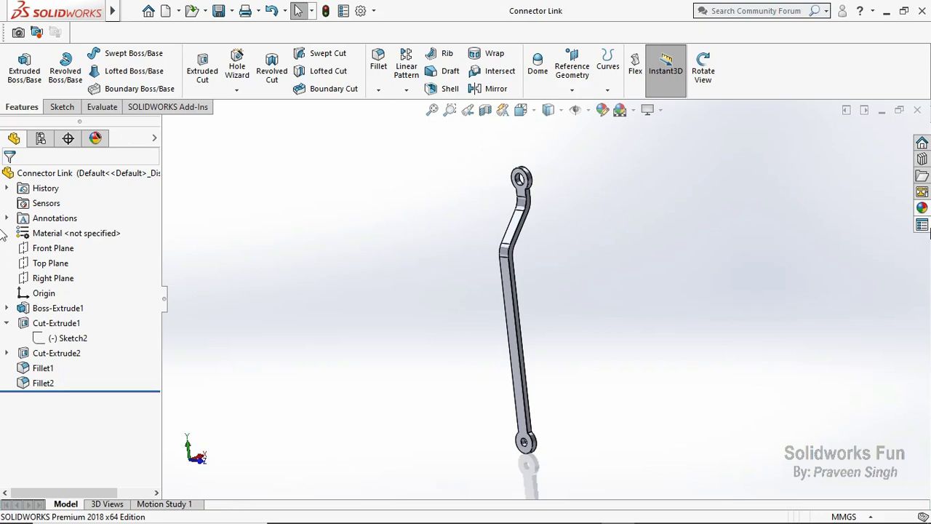
Apply Metal > Aluminum brushed aluminum to the Connector Link, then save and close the part.
left_click(920, 209)
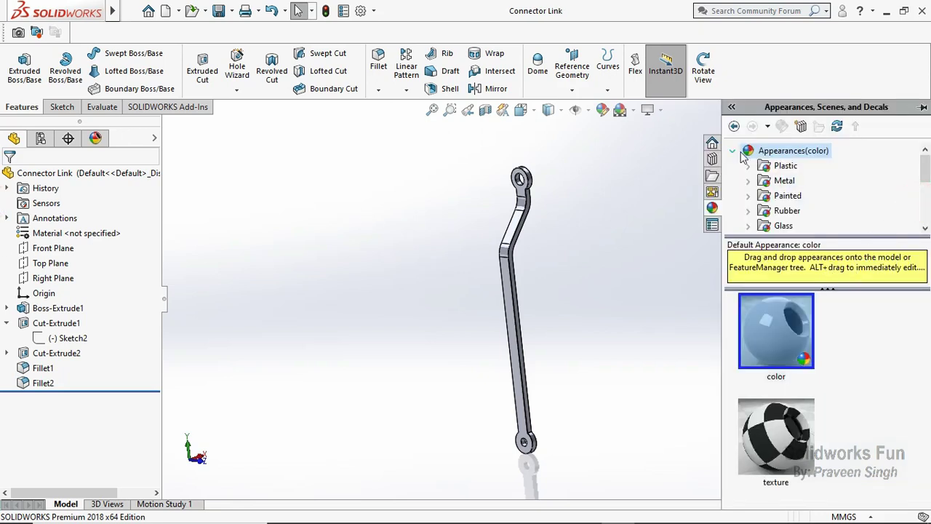
left_click(749, 180)
left_click(777, 195)
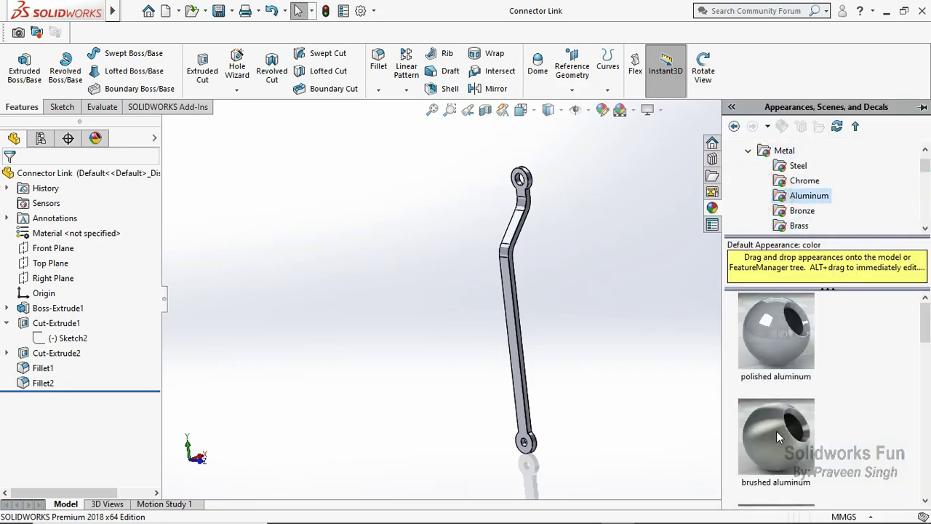
left_click_drag(777, 437, 672, 398)
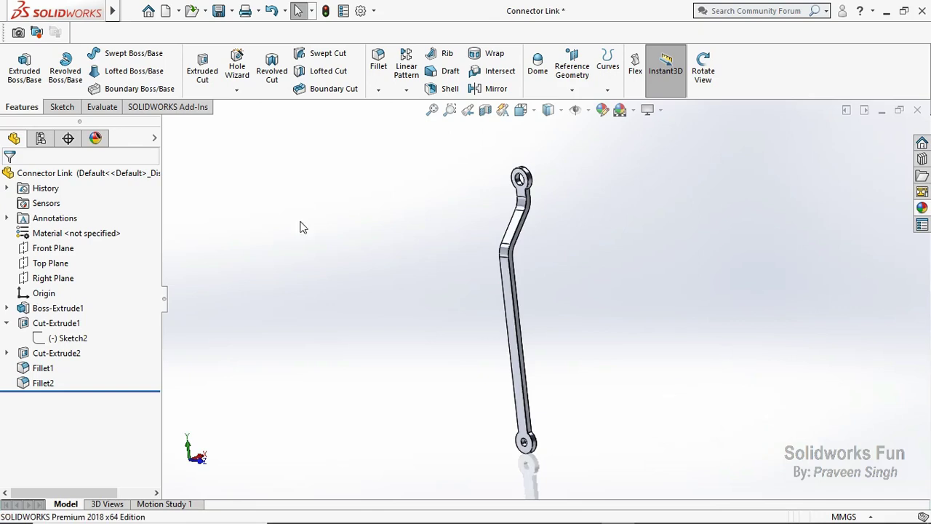
left_click(218, 10)
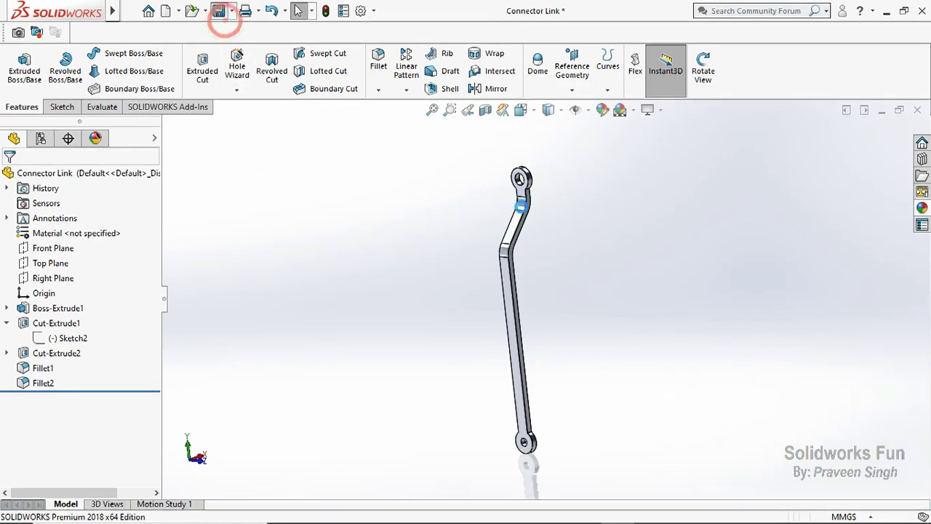
left_click(918, 110)
Save the new blank part as Slider.
key("ctrl+s")
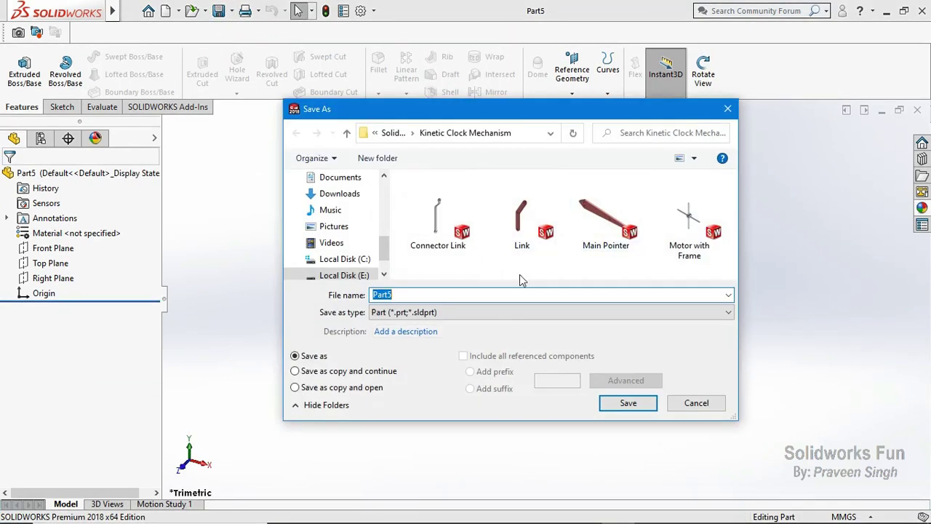
type("Slider")
left_click(627, 403)
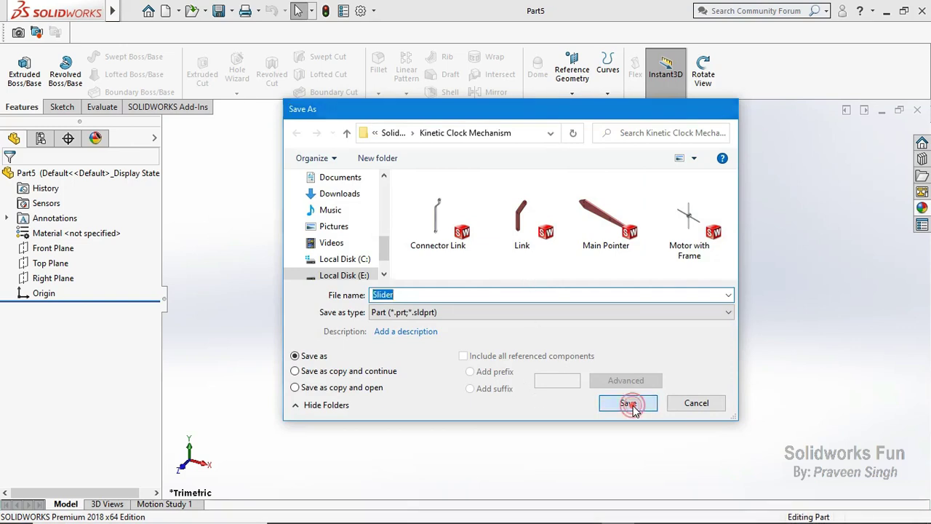
Sketch a straight slot on the Front Plane with its centre coincident to the origin.
left_click(73, 249)
left_click(164, 235)
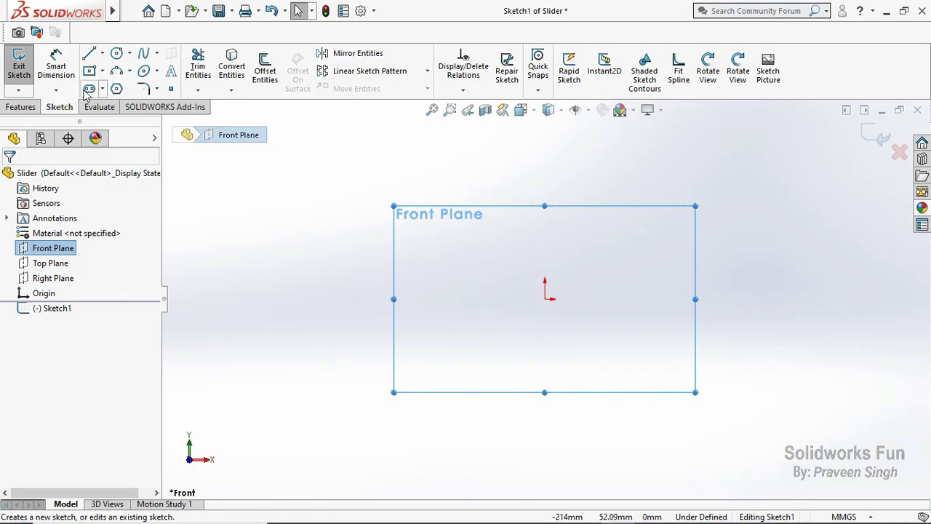
left_click(89, 89)
left_click(513, 249)
left_click(595, 249)
left_click(556, 222)
key("Escape")
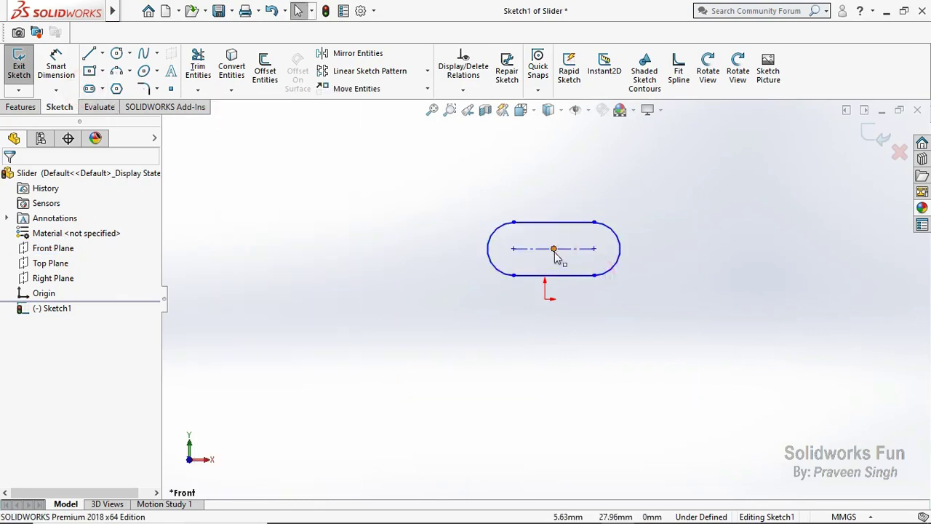
left_click(554, 249)
left_click(545, 298, "ctrl")
left_click(585, 240)
left_click(586, 215)
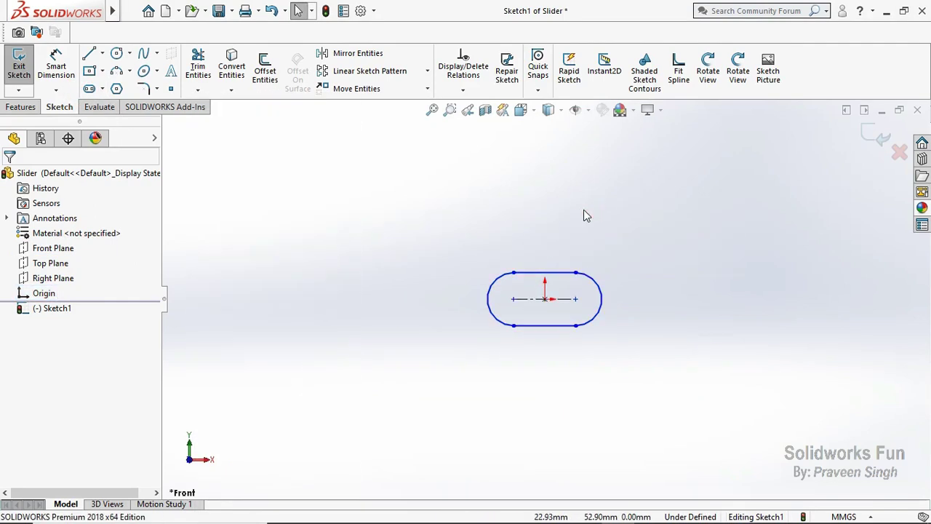
Dimension the slot to 15 mm length and 10 mm width.
left_click(56, 65)
left_click(527, 298)
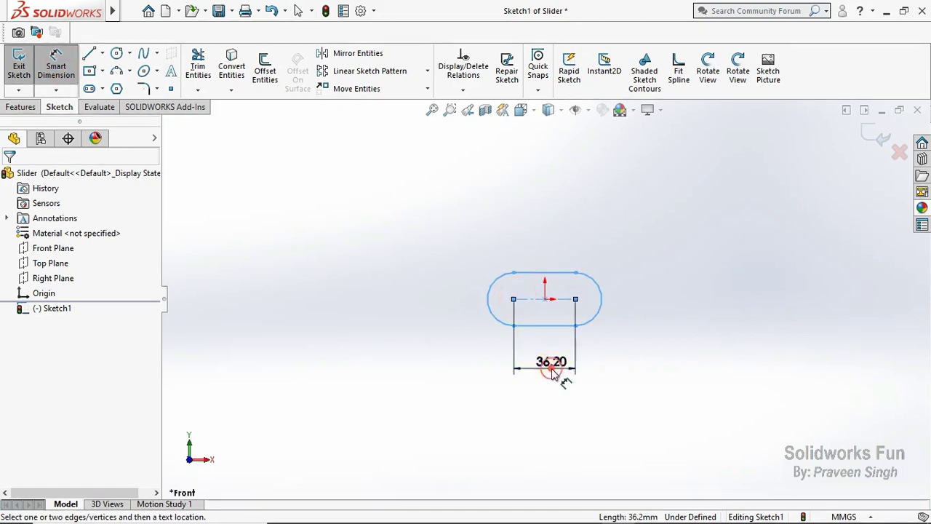
left_click(551, 371)
type("15")
left_click(481, 366)
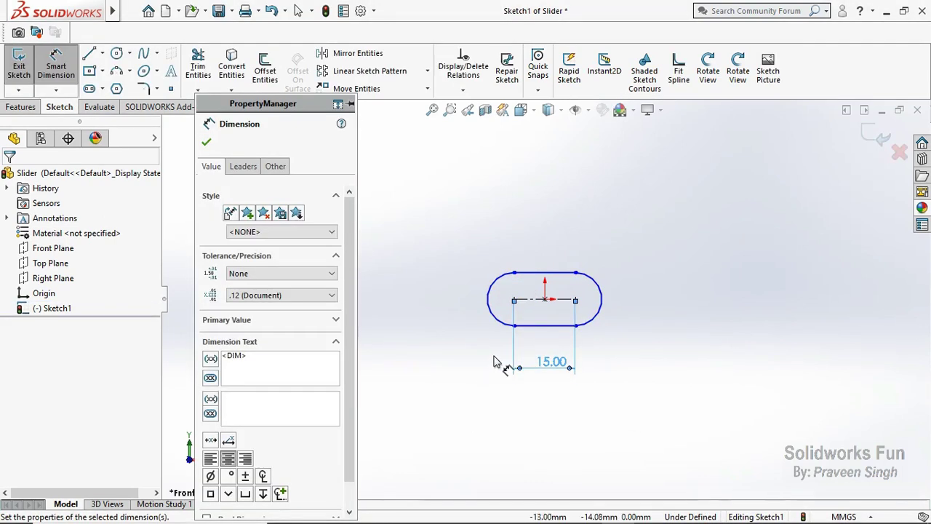
left_click(557, 272)
left_click(557, 325)
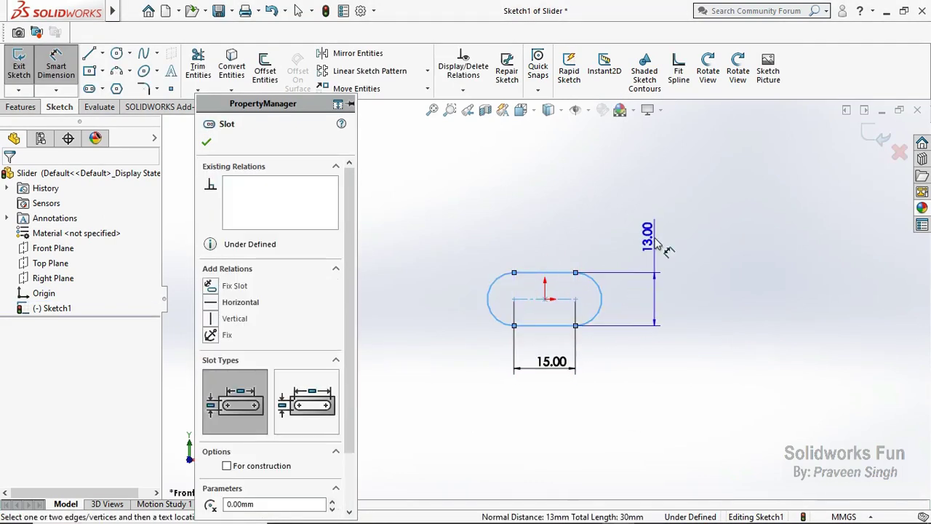
left_click(657, 244)
type("10")
key("Return")
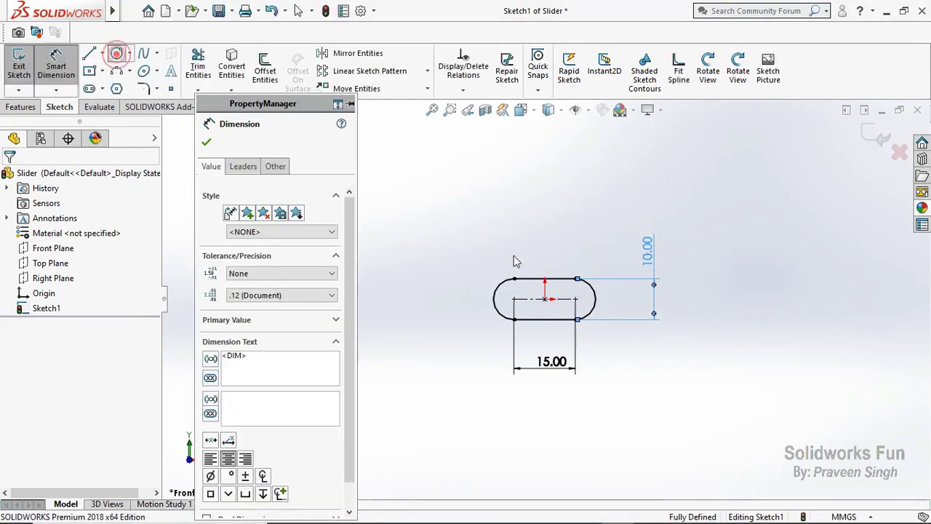
Draw a circle at the slot centre and dimension it to Ø6 mm.
left_click(117, 53)
left_click_drag(545, 299, 558, 304)
left_click(56, 64)
left_click(557, 294)
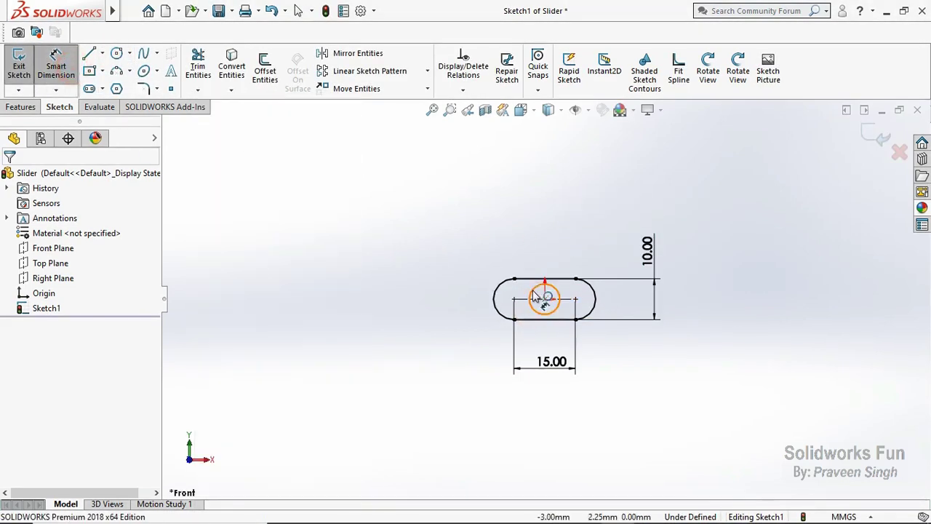
left_click(582, 237)
type("6")
key("Return")
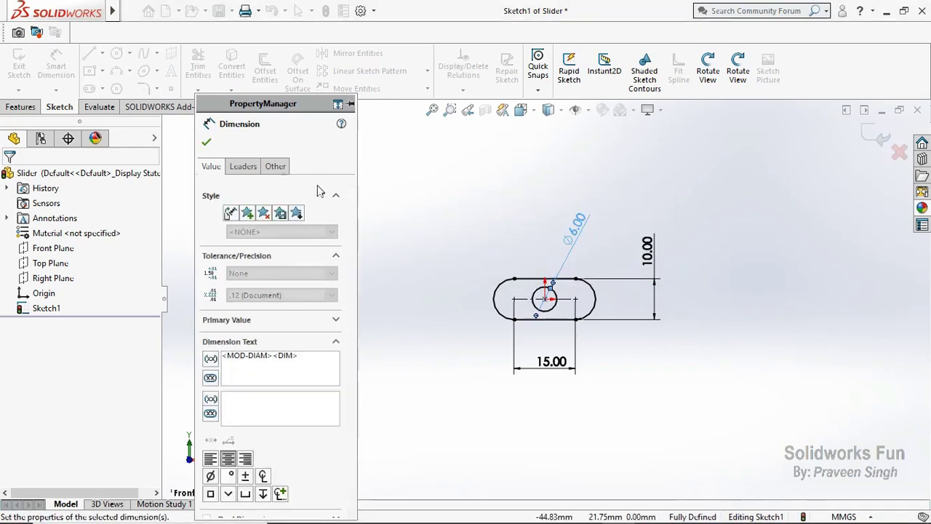
key("Escape")
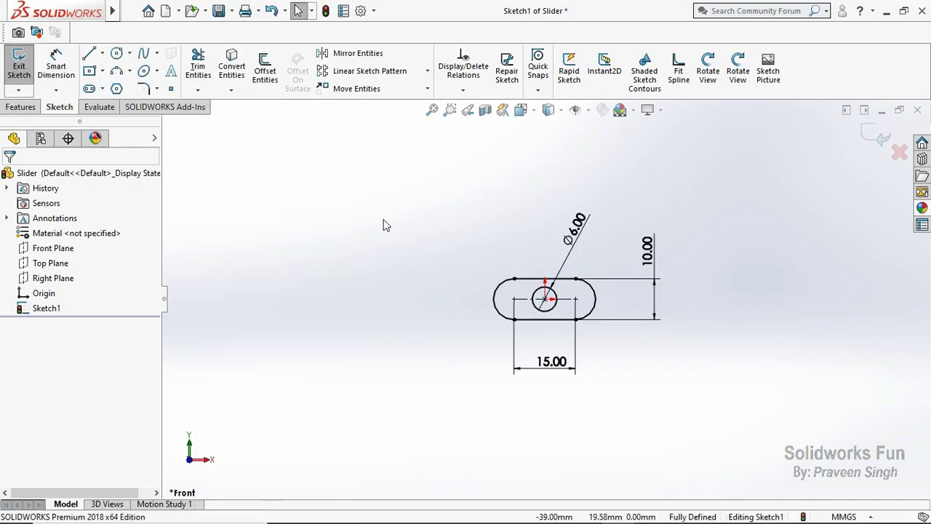
Extrude the slot sketch 5 mm with the Mid Plane end condition as Boss-Extrude1.
left_click(20, 107)
left_click(24, 65)
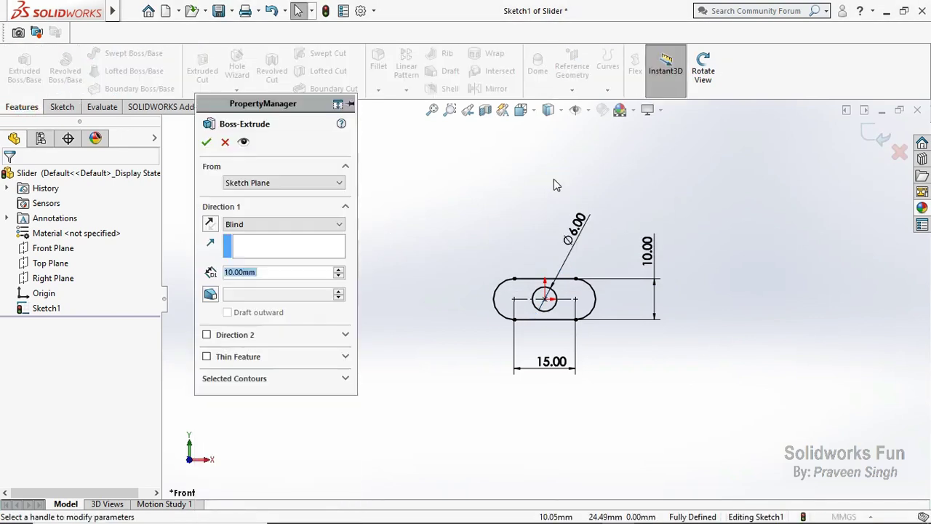
left_click(317, 224)
left_click(285, 277)
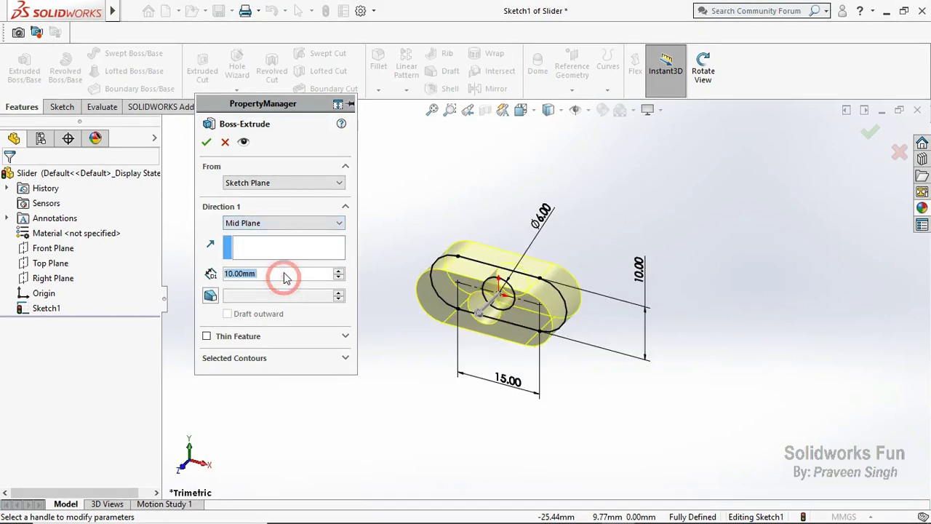
type("5")
left_click(299, 144)
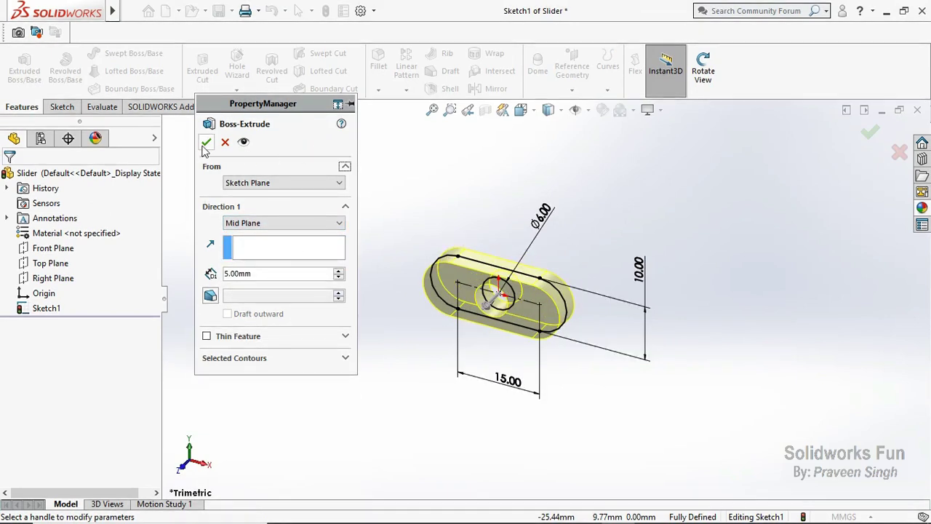
left_click(206, 143)
left_click(365, 225)
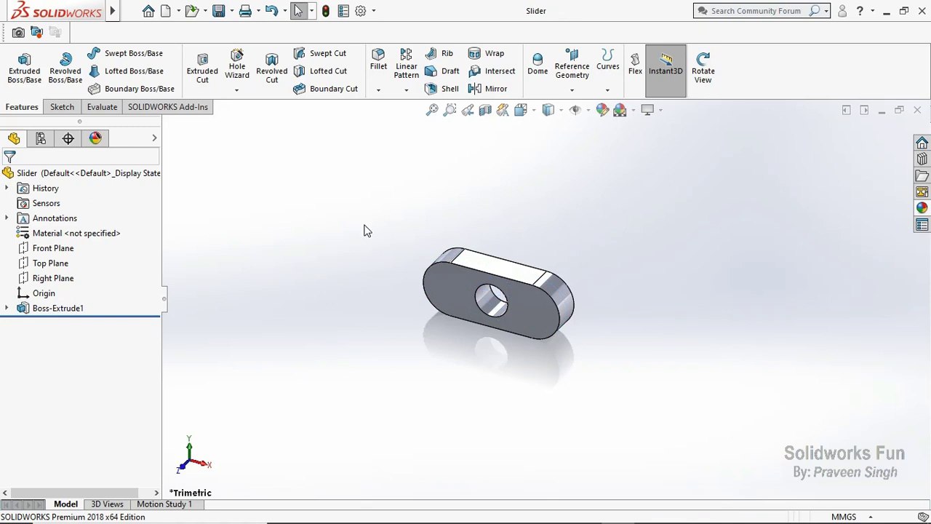
Sketch on the front face an outline offset 2 mm outward from its edges.
left_click(468, 284)
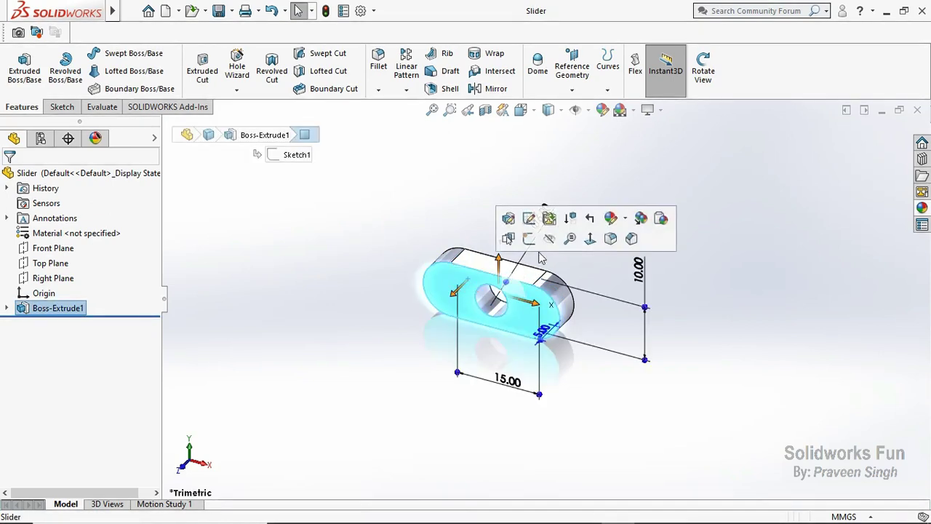
left_click(526, 235)
left_click(273, 77)
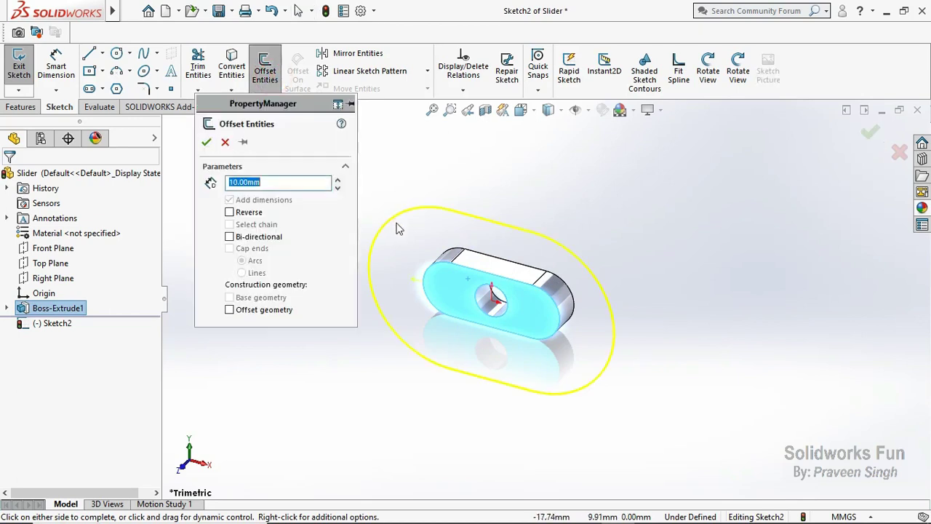
type("2")
key("Return")
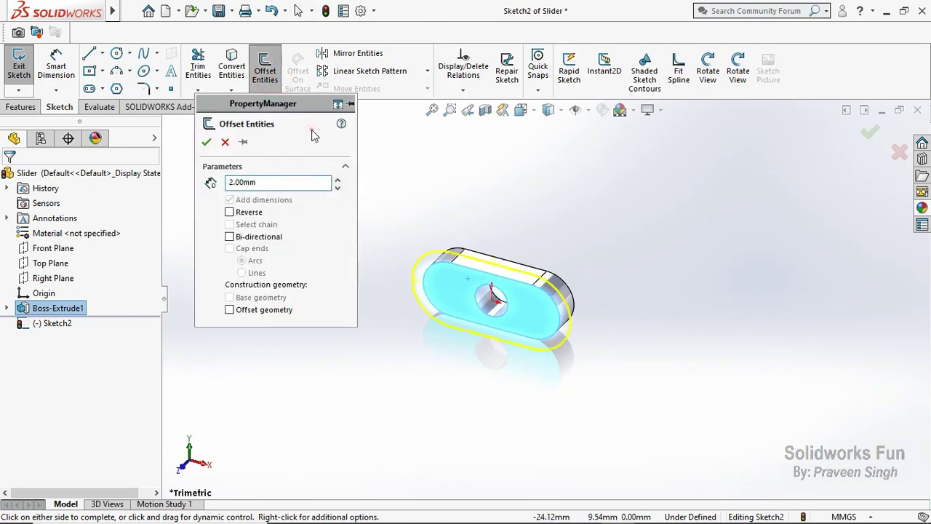
left_click(206, 142)
Extrude the offset outline 1.5 mm into a flange, Boss-Extrude2.
left_click(22, 107)
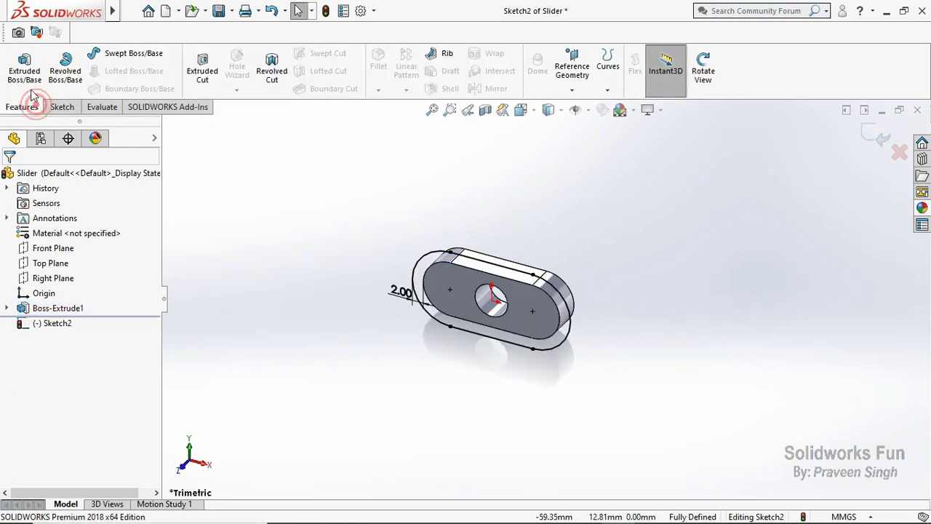
type("1")
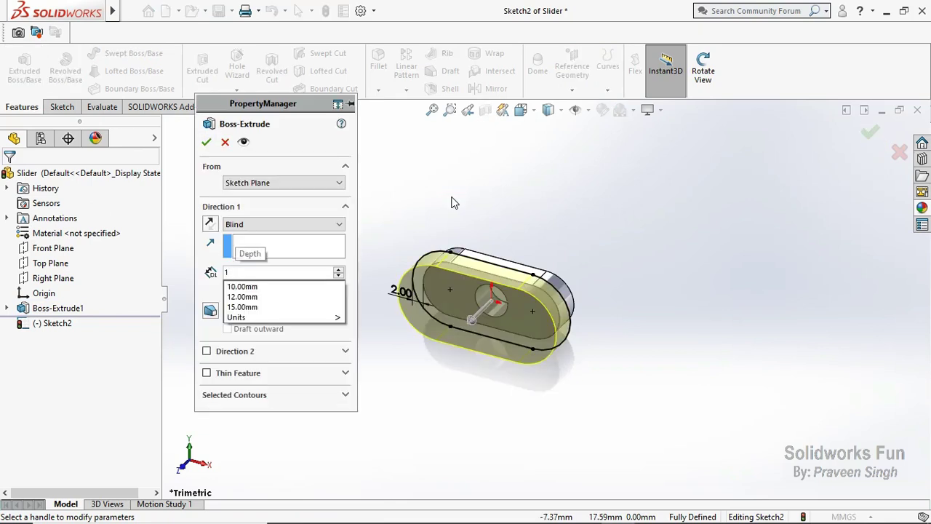
type(".50mm")
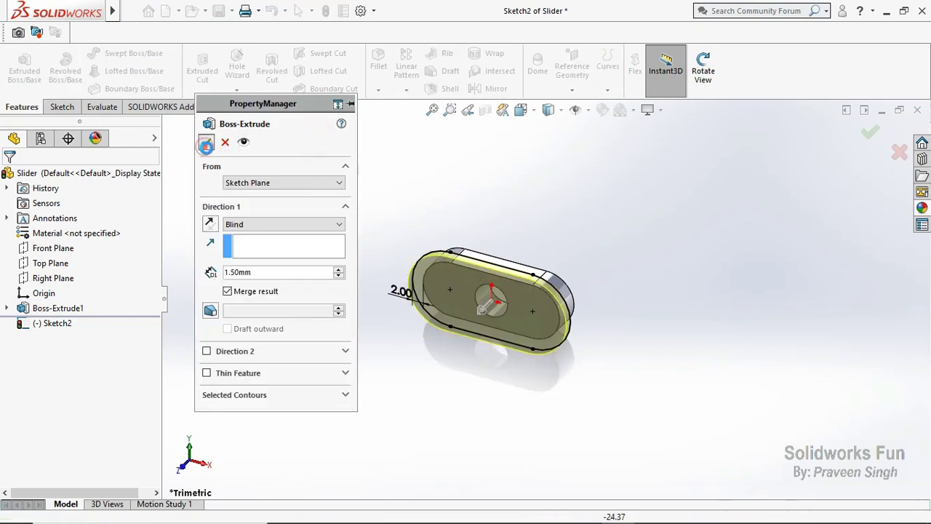
left_click(207, 142)
Mirror Boss-Extrude2 across the Front Plane as Mirror1, then orbit to inspect both flanges.
left_click(53, 248)
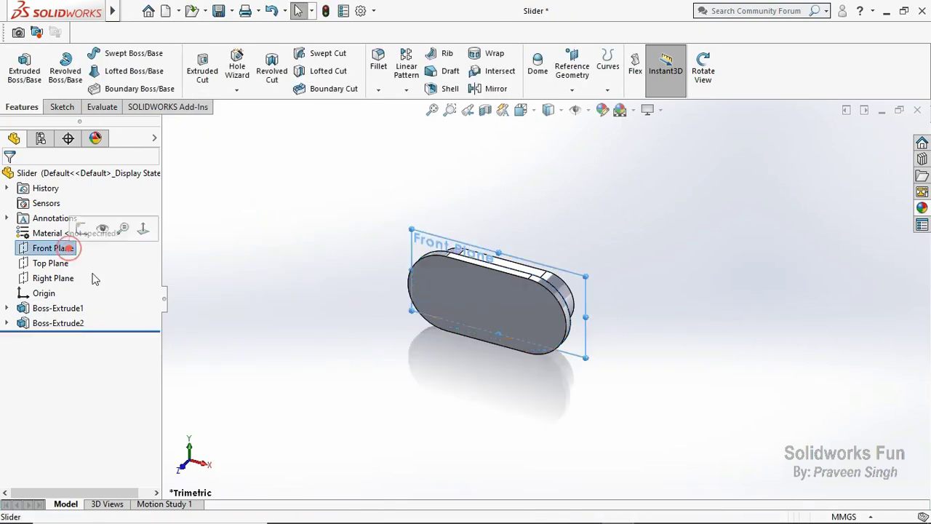
left_click(211, 459)
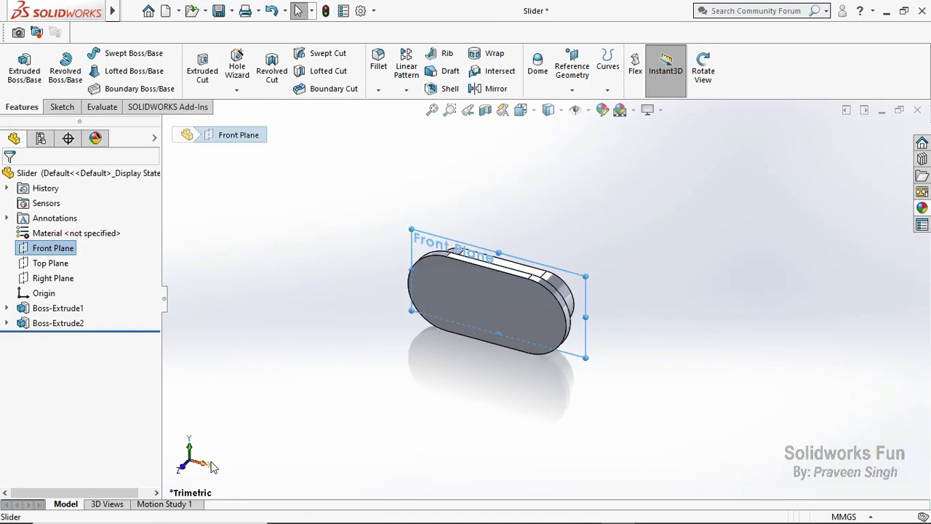
left_click(495, 90)
left_click(58, 323)
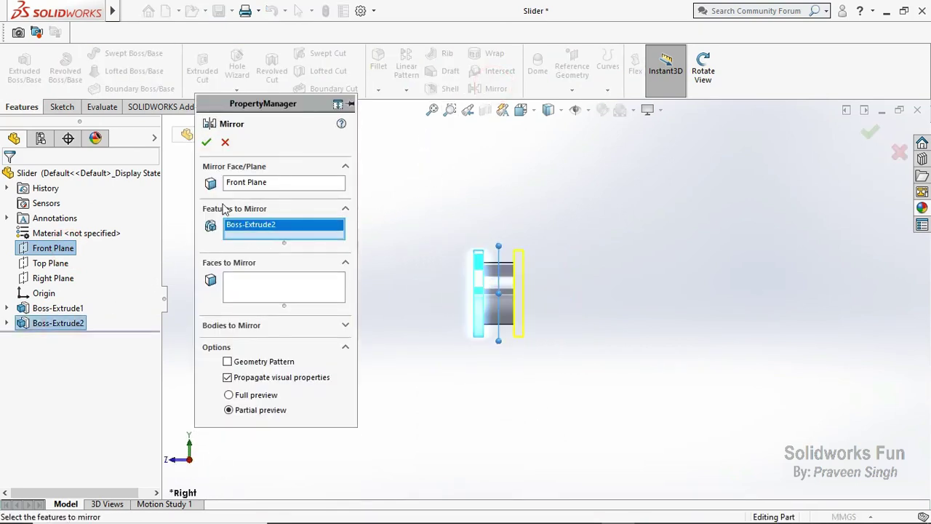
left_click(206, 142)
left_click(478, 197)
left_click(703, 70)
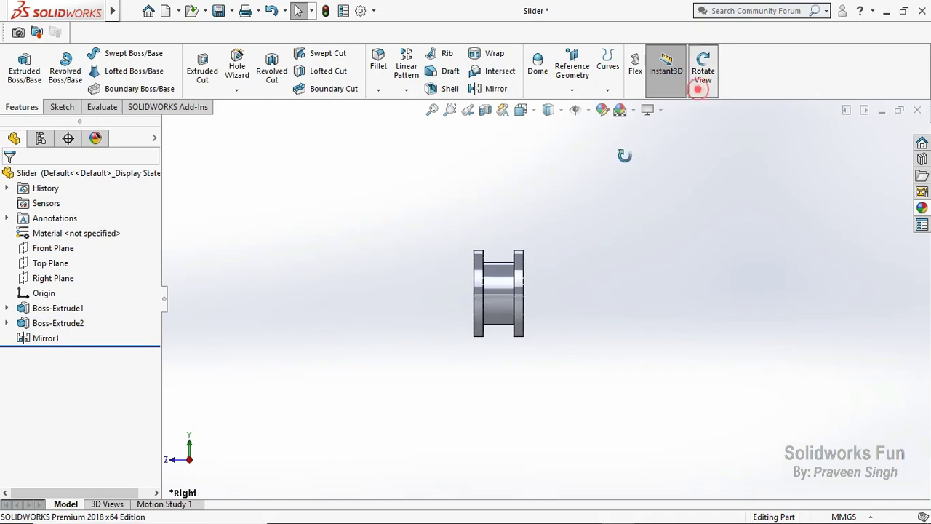
mouse_move(603, 169)
left_mouse_down()
mouse_move(635, 236)
mouse_move(662, 227)
left_mouse_up()
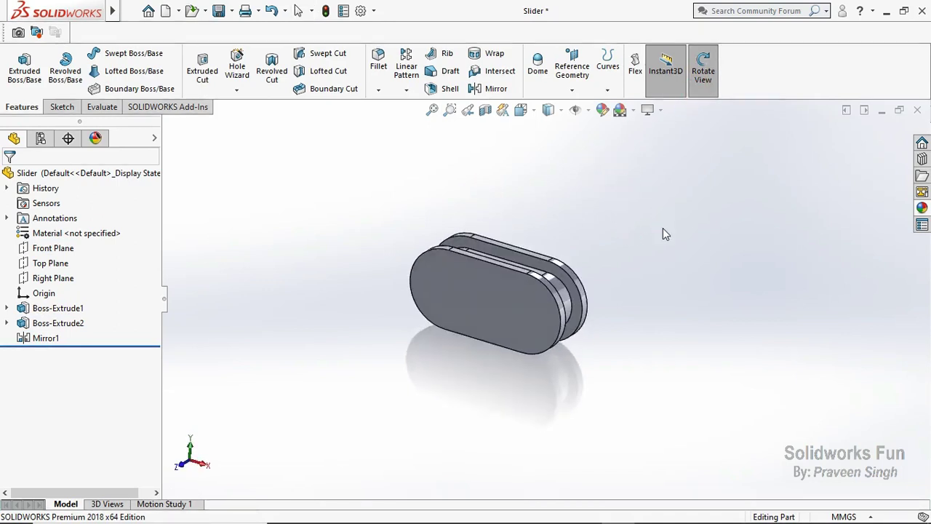
key("Escape")
left_click(7, 323)
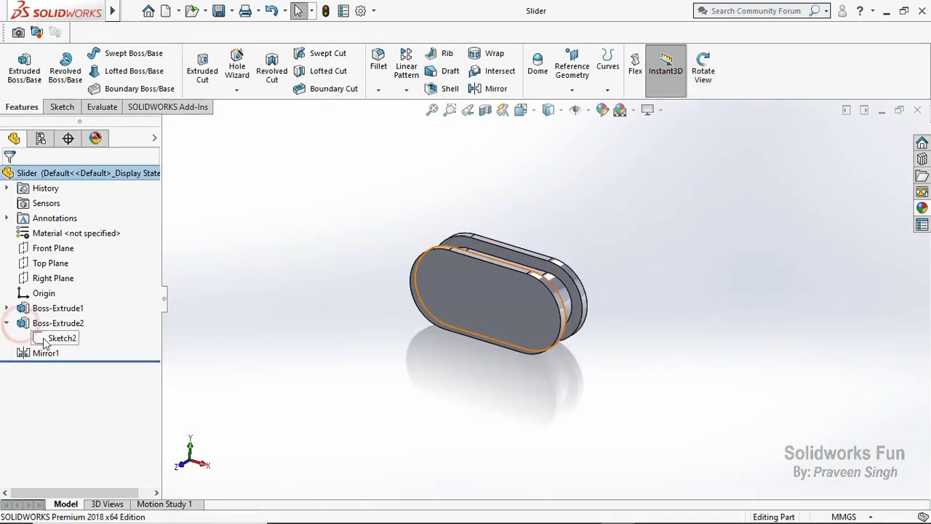
left_click(43, 343)
left_click(62, 297)
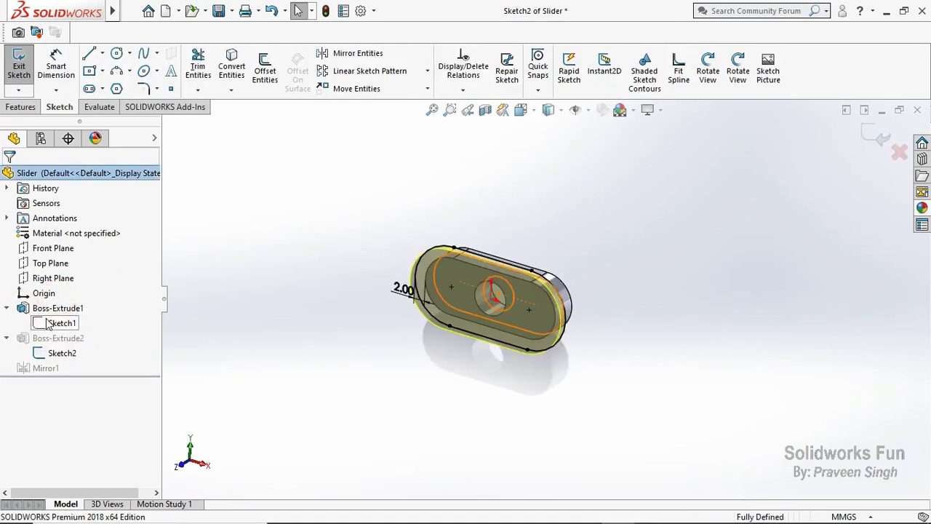
left_click(47, 324)
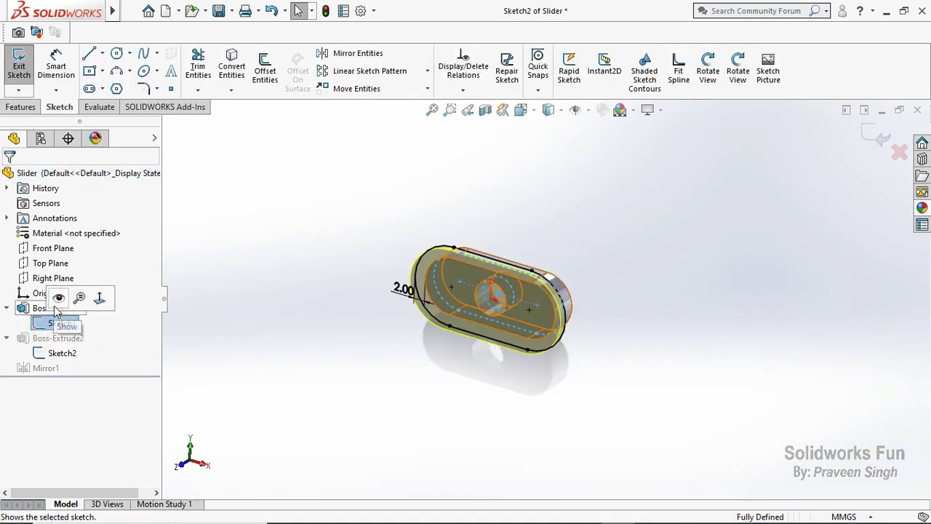
left_click(515, 293)
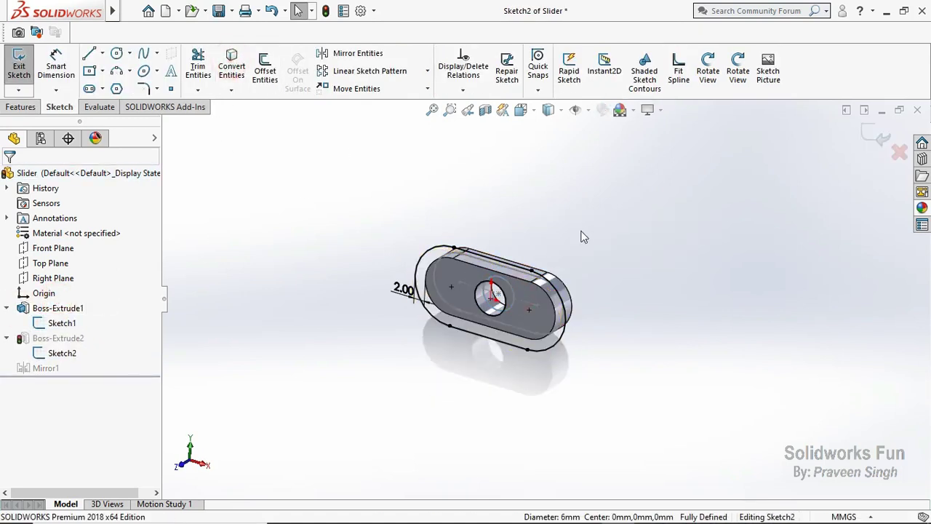
left_click(877, 137)
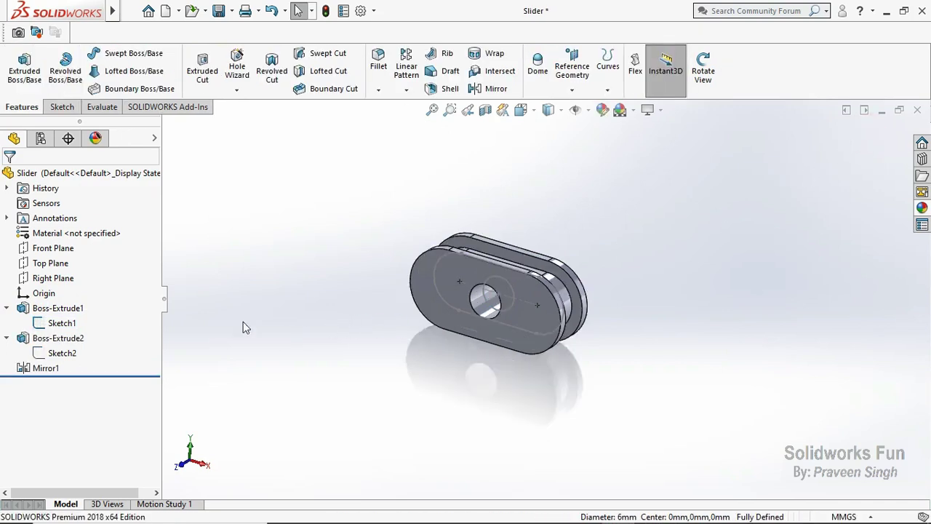
left_click(81, 320)
left_click(77, 309)
left_click(6, 338)
left_click(7, 308)
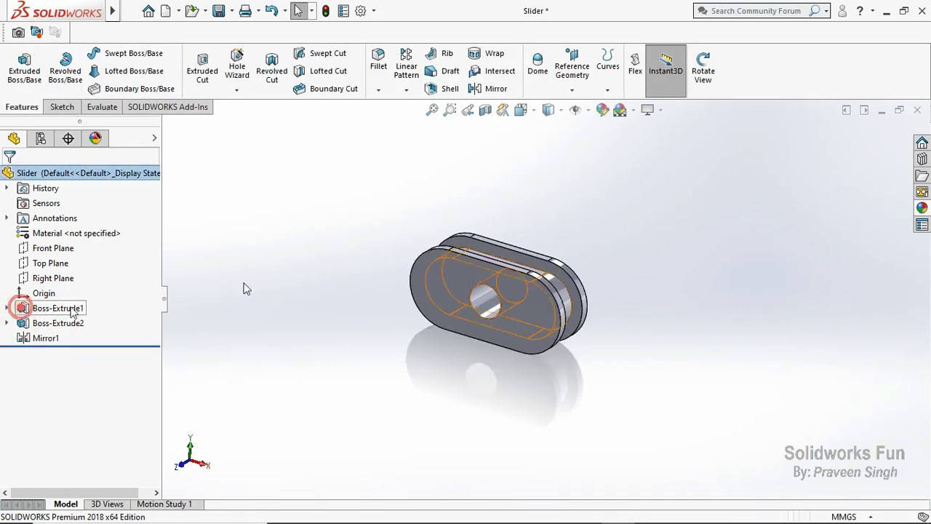
left_click(704, 89)
mouse_move(427, 228)
left_mouse_down()
mouse_move(482, 225)
mouse_move(524, 256)
left_mouse_up()
scroll(524, 257, "down", 3)
key("Escape")
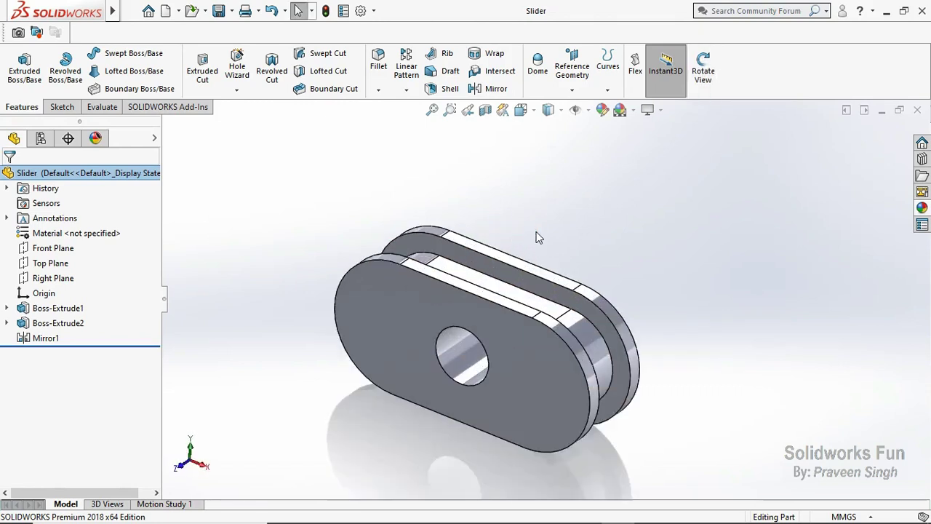
Fillet the flanged slider with a 0.15 mm radius, extending one outer edge to all edges.
left_click(378, 88)
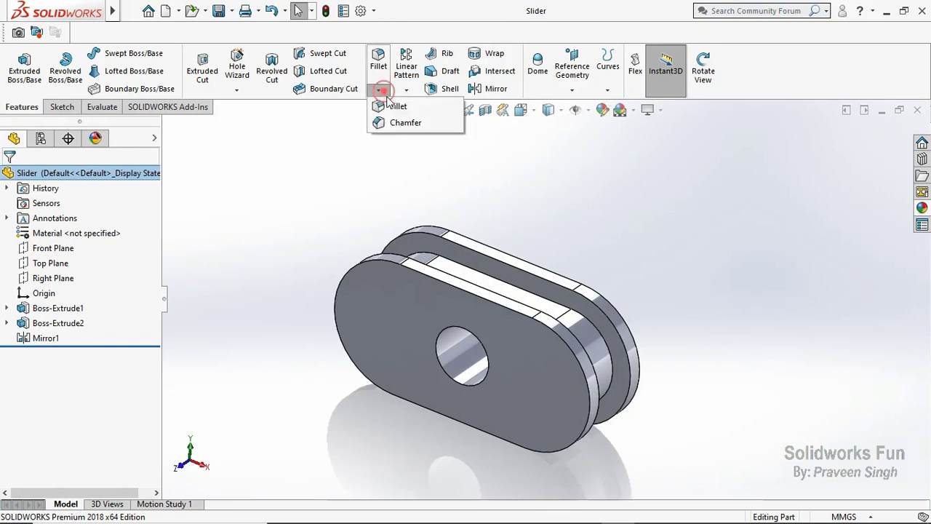
left_click(395, 104)
type("0.15")
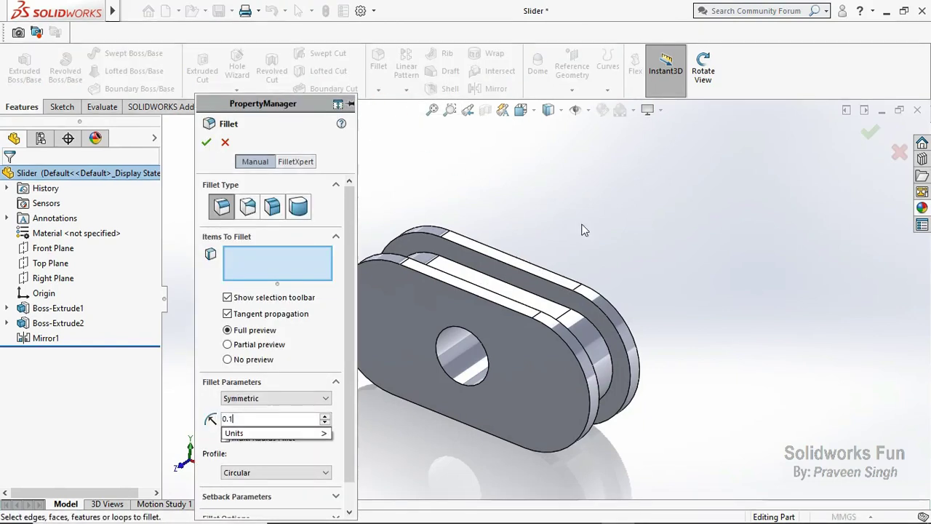
left_click(309, 135)
left_click(430, 282)
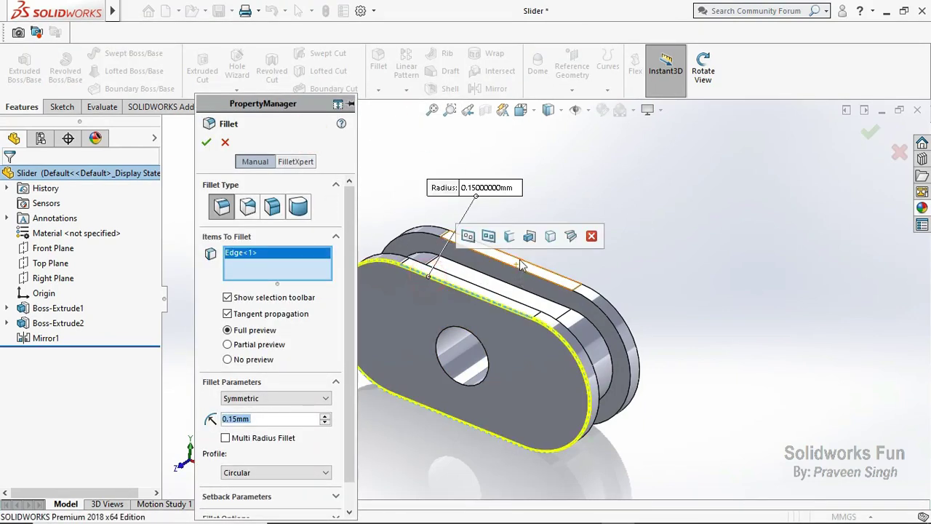
left_click(550, 179)
left_click(206, 144)
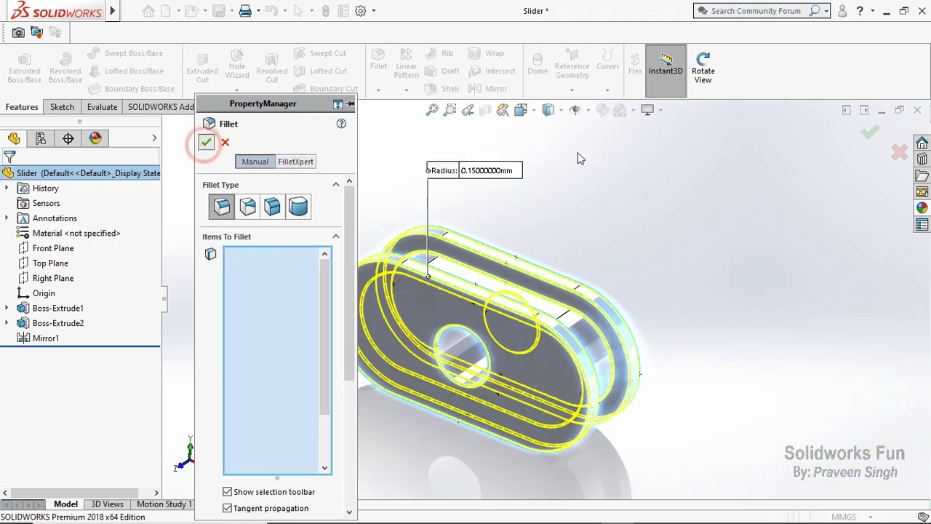
Apply the Rubber > Gloss black appearance to the slider and save the part.
left_click(921, 207)
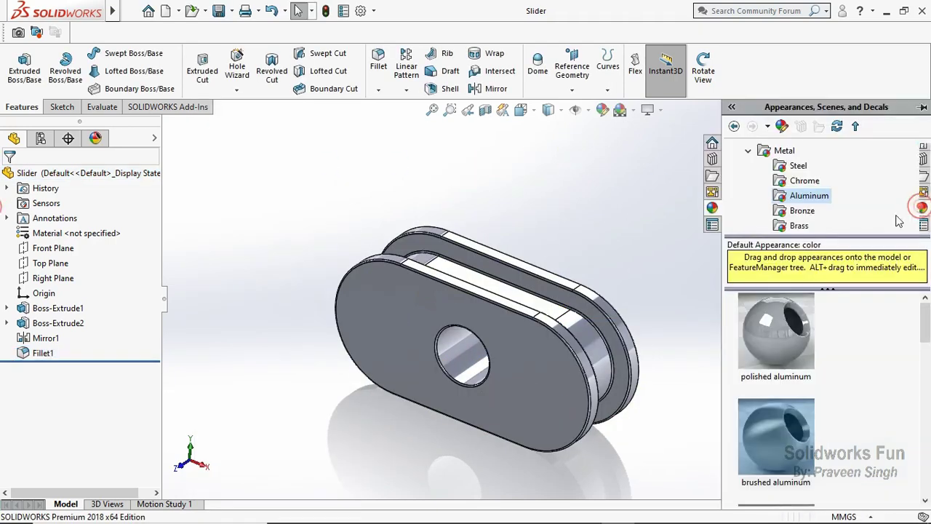
left_click(748, 151)
left_click(748, 181)
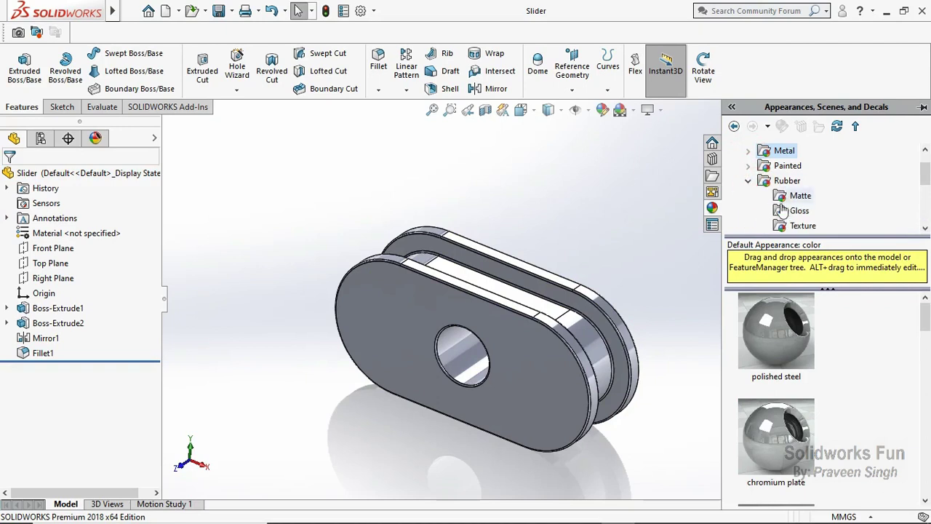
left_click(791, 211)
left_click_drag(776, 331, 701, 306)
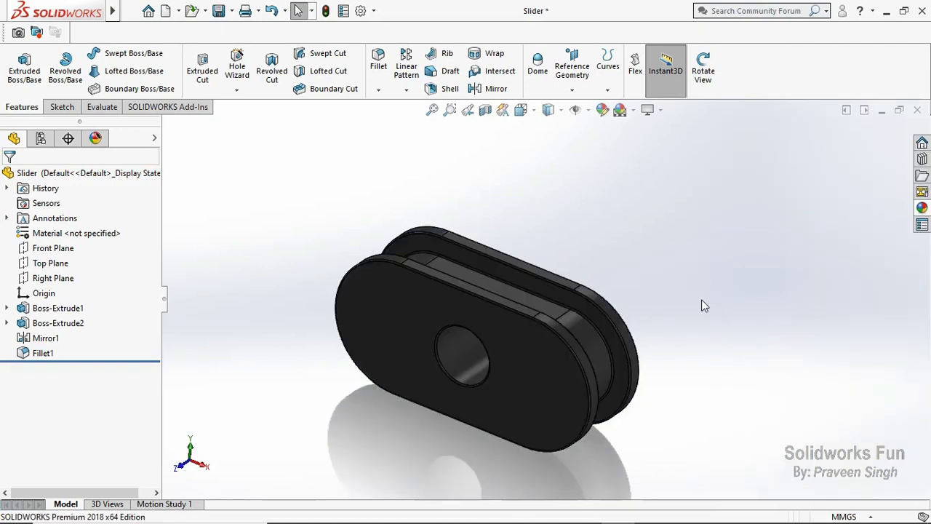
left_click(220, 16)
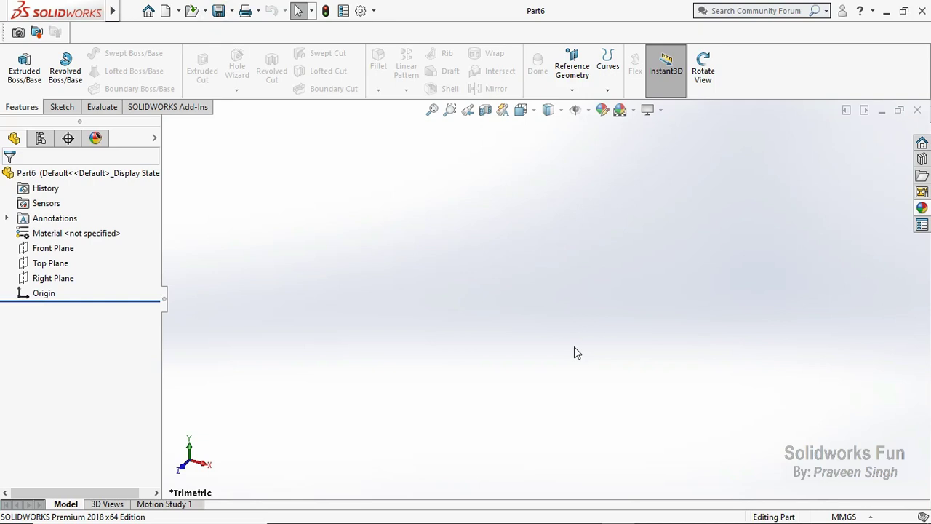
Save the blank part under the file name 'Pointer Mounting with Shaft'.
key("ctrl+s")
type("Pointer Mounting with Shaft")
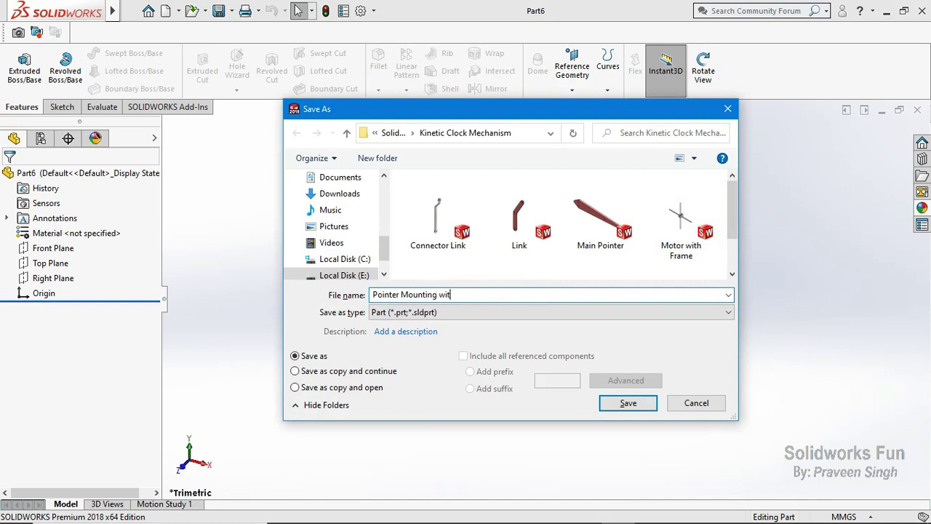
left_click(627, 403)
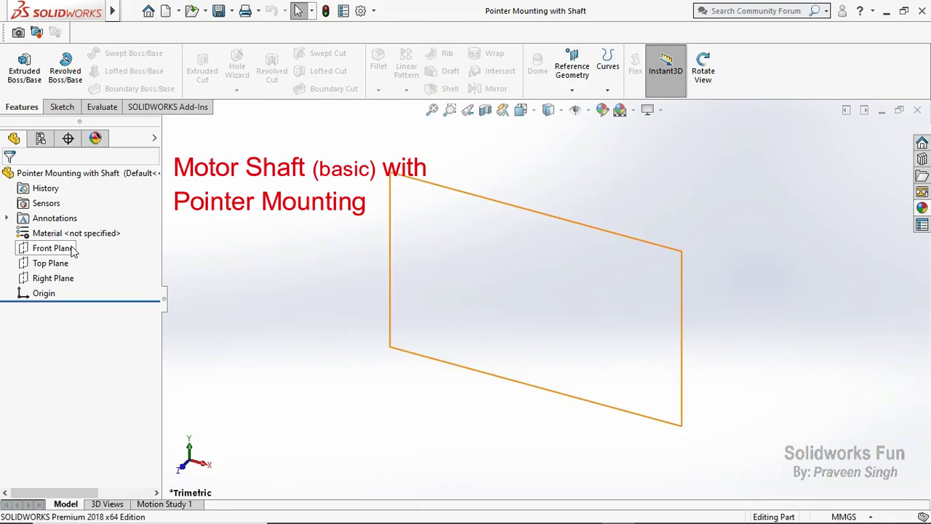
On the Front Plane, draw two concentric circles at the origin, making the inner one construction.
left_click(73, 249)
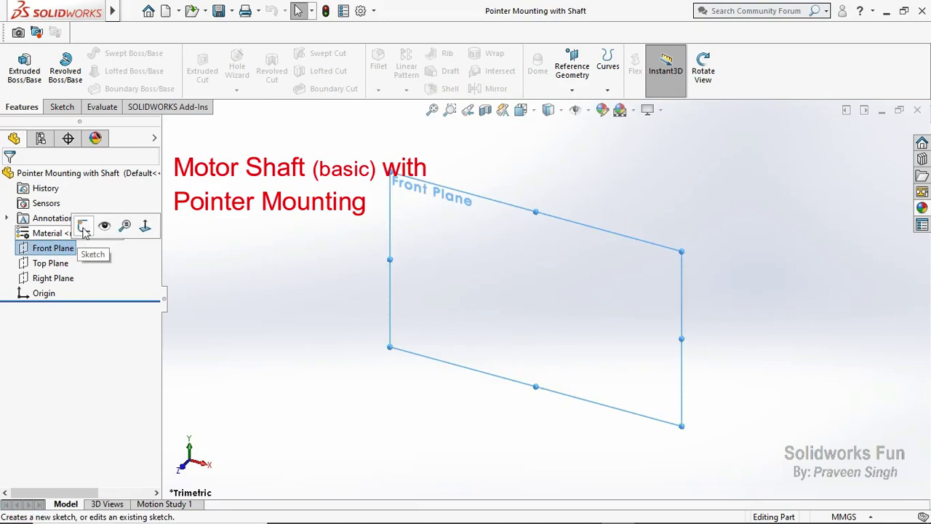
left_click(84, 230)
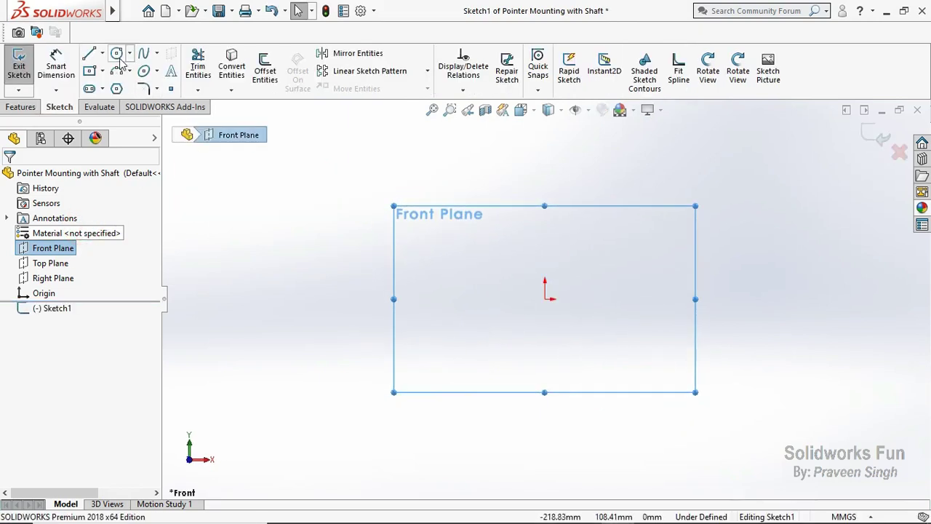
left_click(116, 53)
left_click(545, 299)
left_click(545, 323)
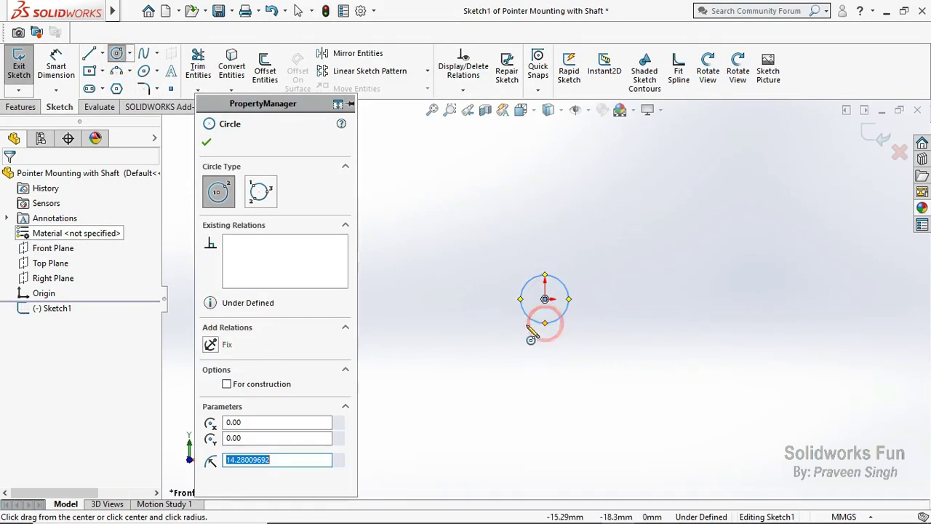
left_click(545, 298)
left_click(534, 349)
key("Escape")
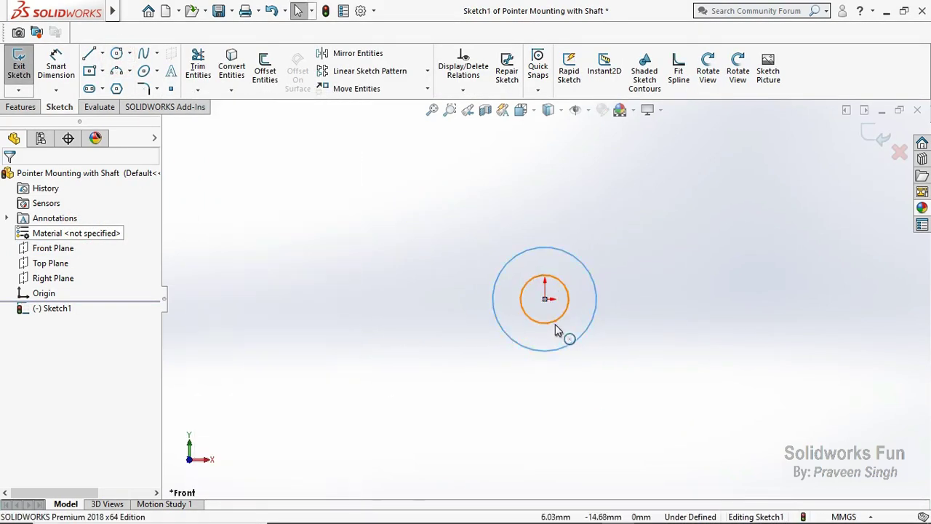
left_click(562, 315)
left_click(622, 293)
Dimension the outer circle to Ø17 mm and the inner construction circle to Ø5 mm.
left_click(56, 64)
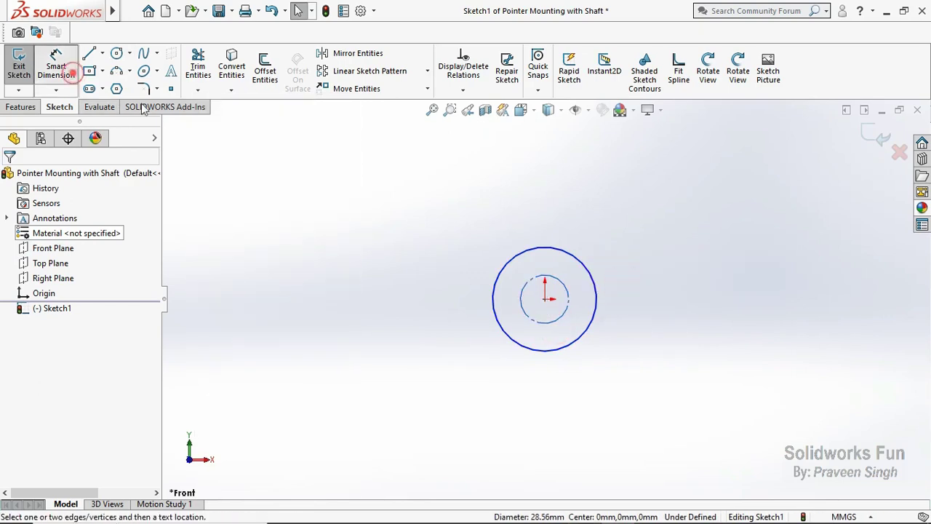
left_click(596, 307)
left_click(653, 312)
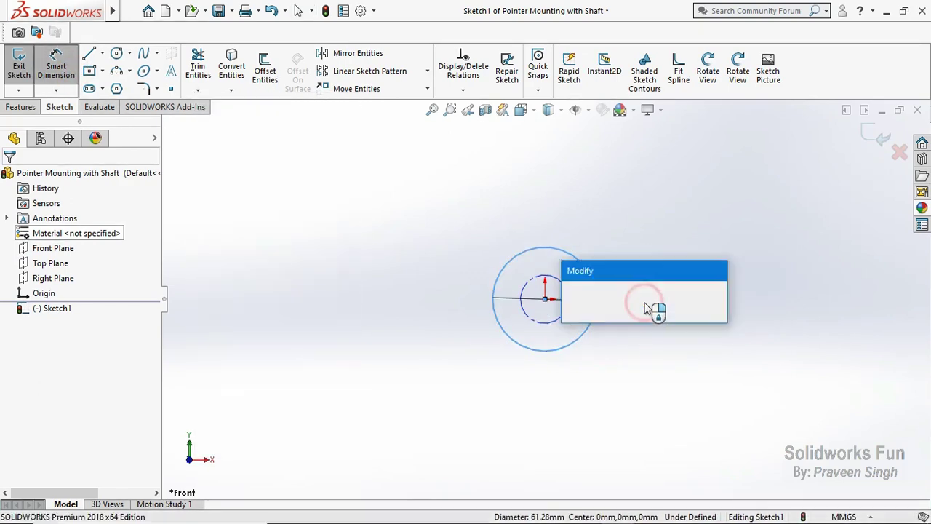
type("17")
key("Return")
key("Escape")
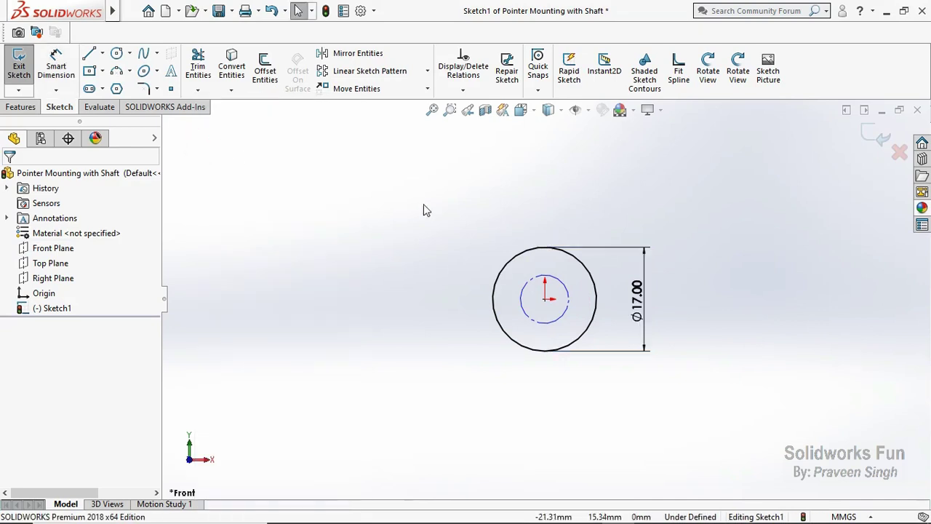
left_click(56, 64)
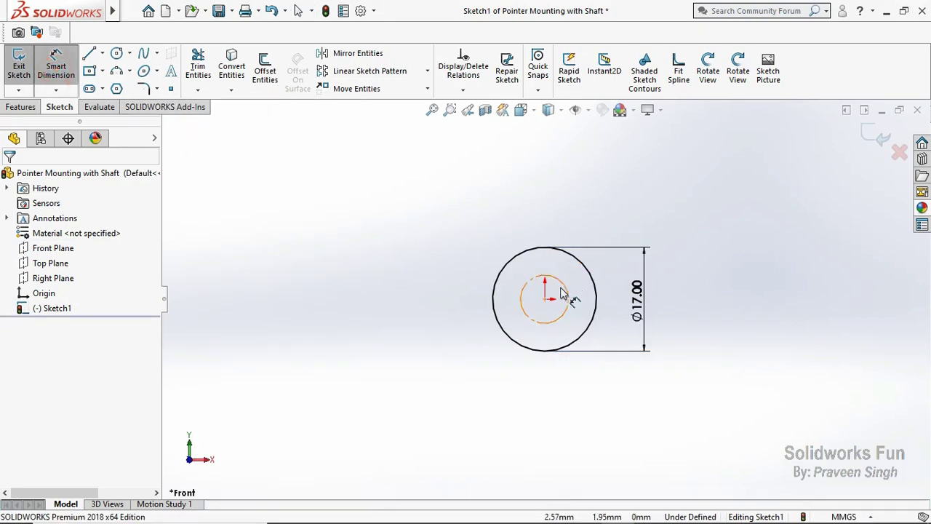
left_click(568, 298)
left_click(474, 284)
type("5")
left_click(408, 279)
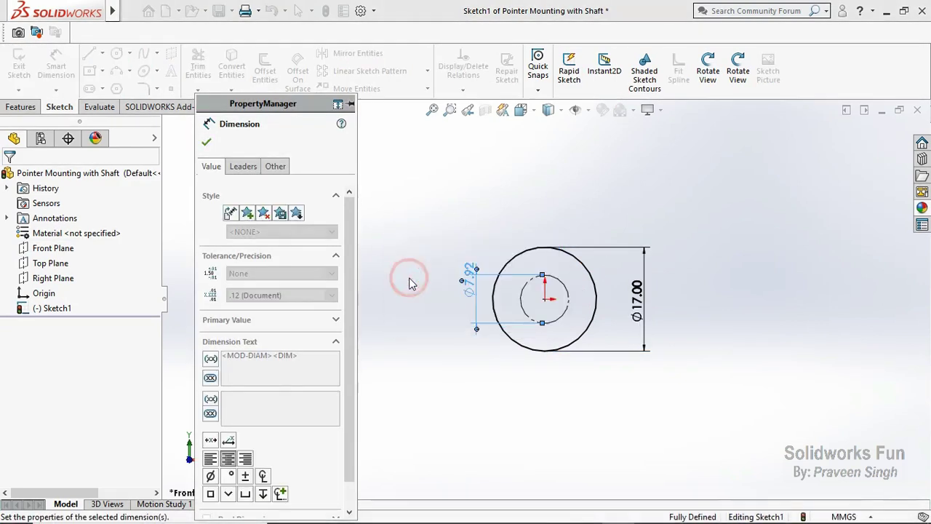
key("Escape")
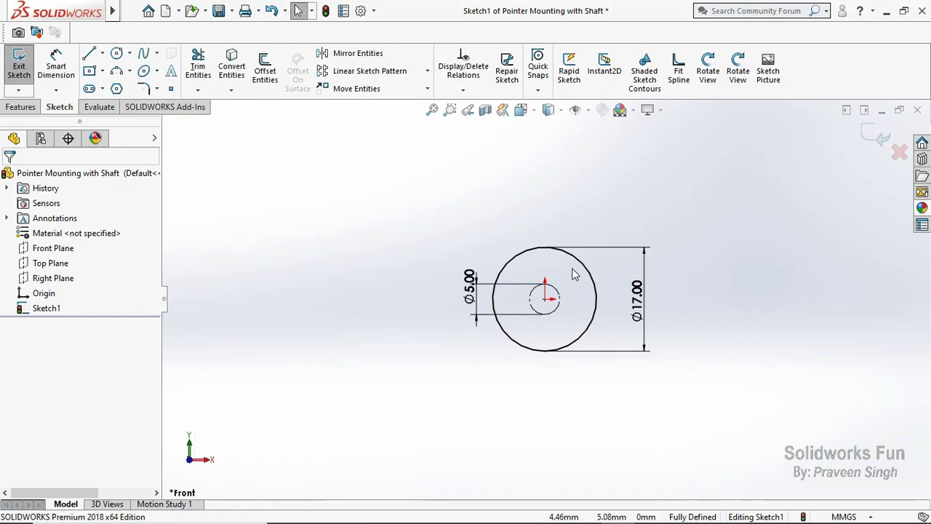
Draw two small circles, one above and one below the disc centre.
left_click(116, 53)
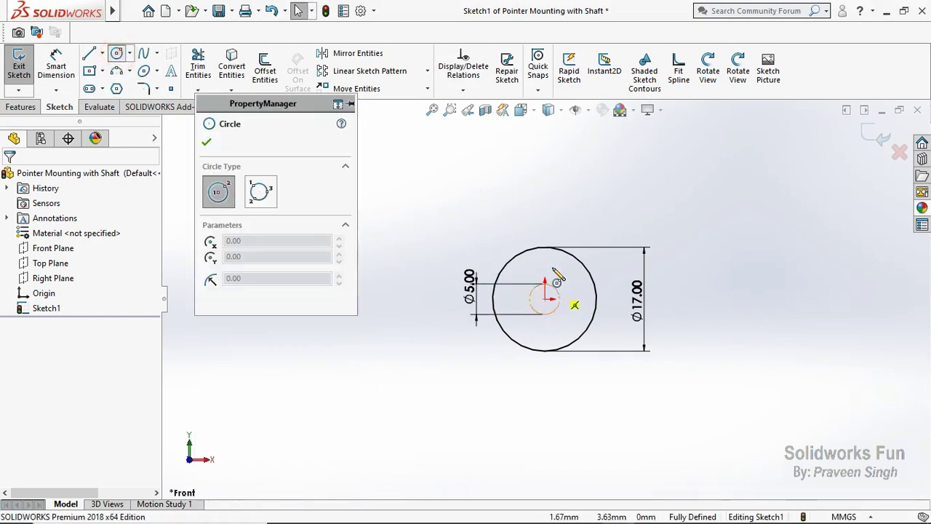
left_click(545, 260)
left_click(547, 270)
left_click(544, 327)
left_click(553, 336)
key("Escape")
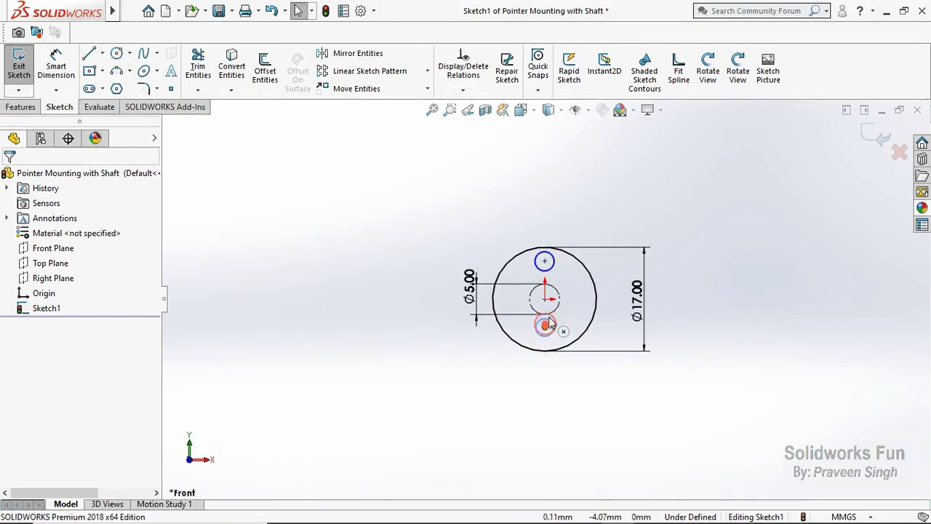
Make the two small circle centres vertical and the two circles equal in size.
left_click(545, 327)
left_click(545, 262, "ctrl")
left_click(599, 201)
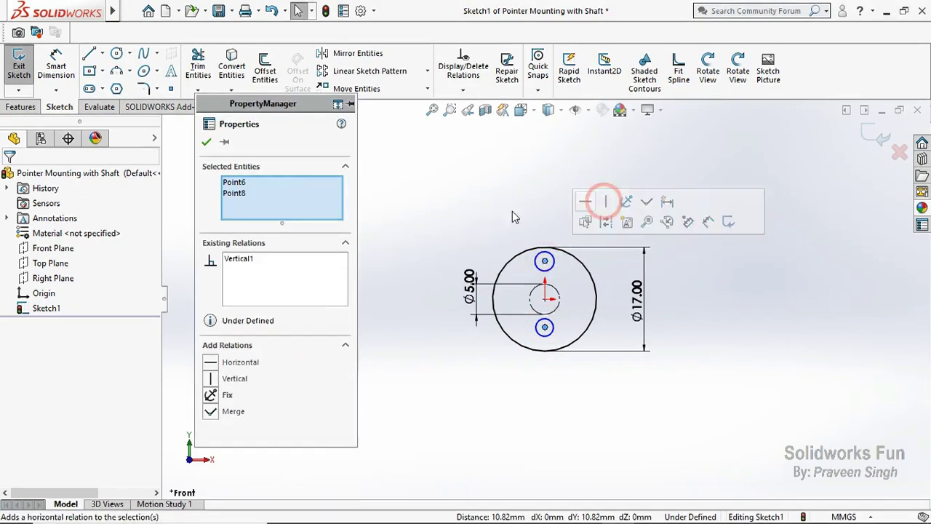
key("Escape")
scroll(542, 267, "down", 2)
left_click(553, 278)
left_click(551, 368, "ctrl")
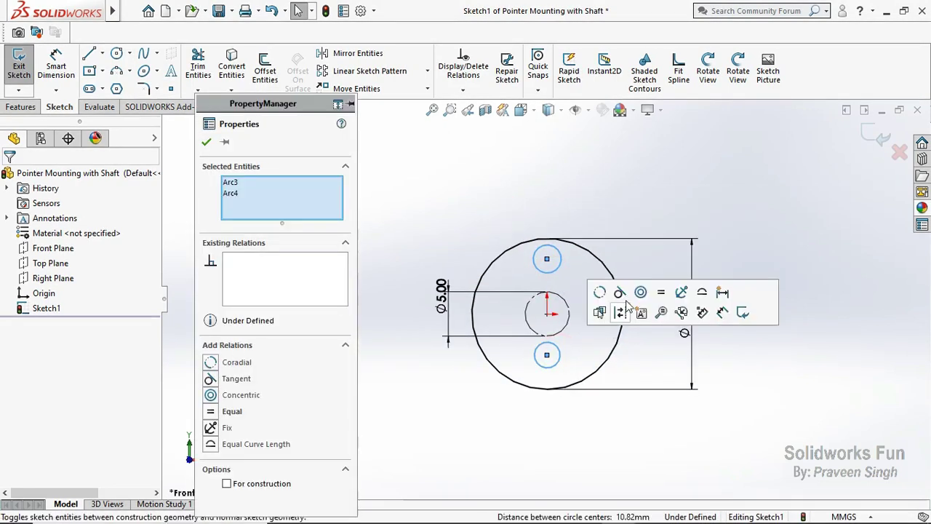
left_click(661, 295)
key("Escape")
Dimension the upper small circle to a 3 mm diameter.
left_click(55, 67)
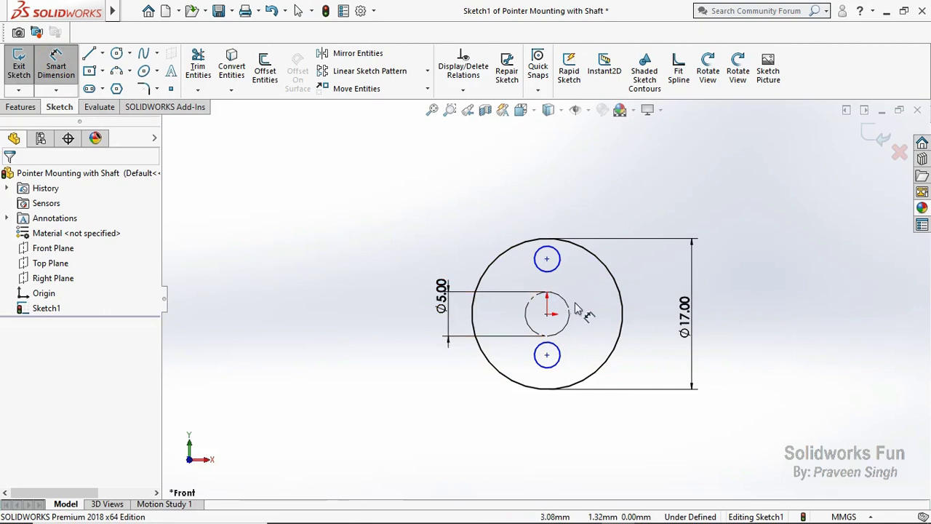
left_click(557, 267)
left_click(611, 182)
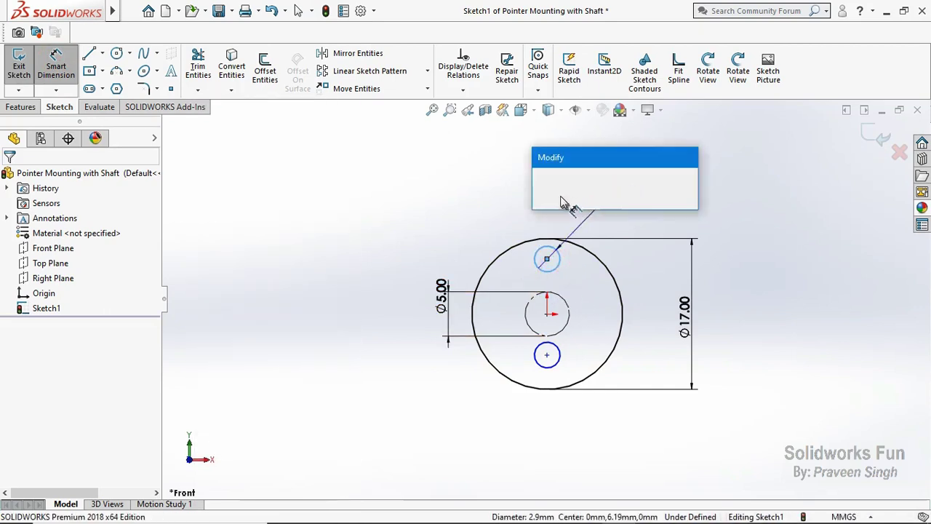
type("3")
key("Return")
Dimension both small circle centres 5 mm above and below the sketch centre.
left_click(547, 258)
left_click(548, 312)
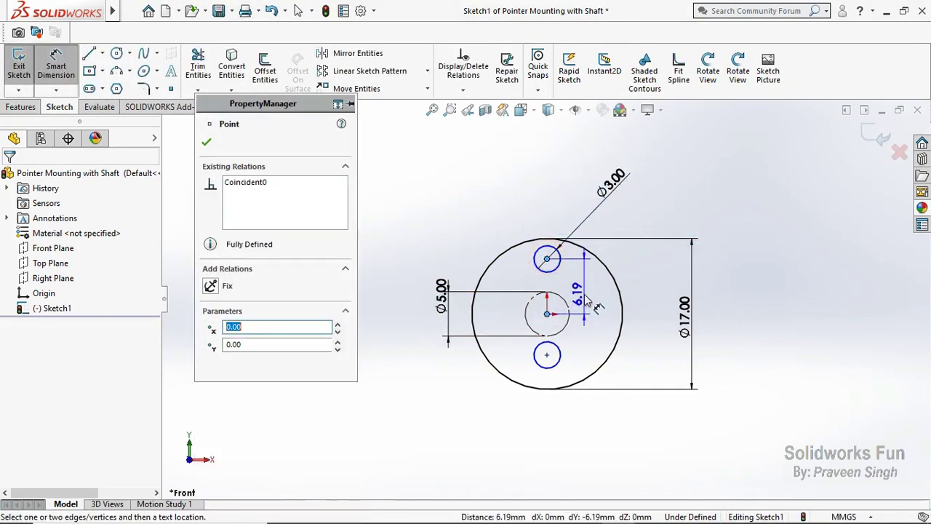
left_click(538, 292)
type("5")
key("Return")
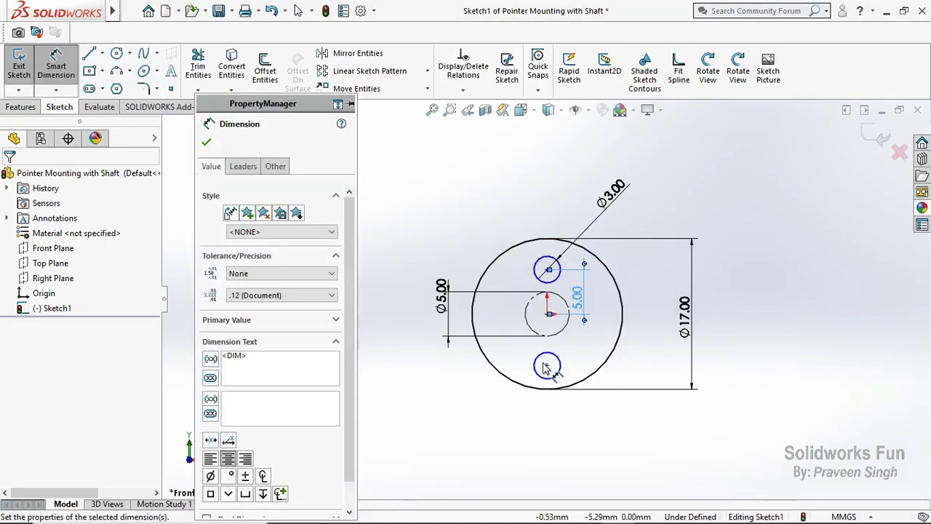
left_click(547, 313)
left_click(547, 365)
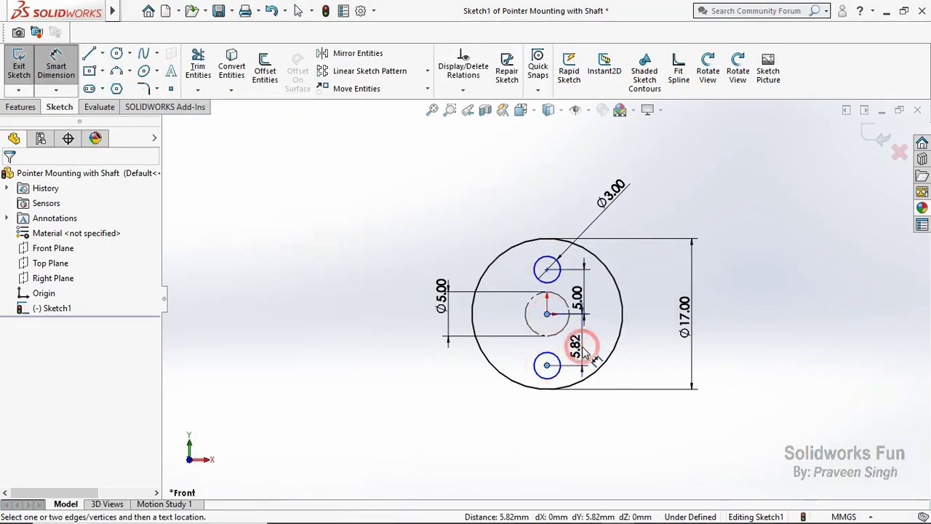
left_click(586, 349)
type("5")
key("Return")
left_click(206, 142)
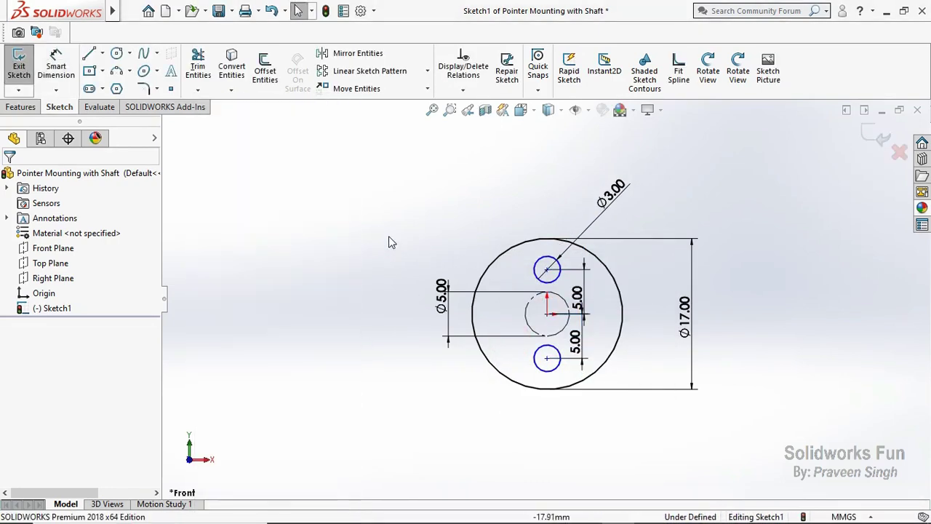
Nudge the lower 5.00 dimension to the right and exit Sketch1.
left_click(547, 269)
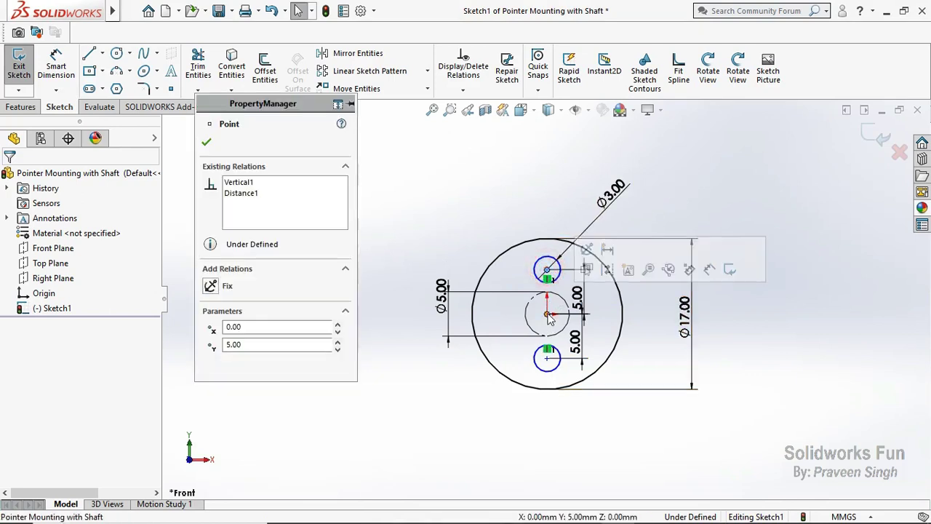
left_click(547, 312, "ctrl")
left_click(660, 191)
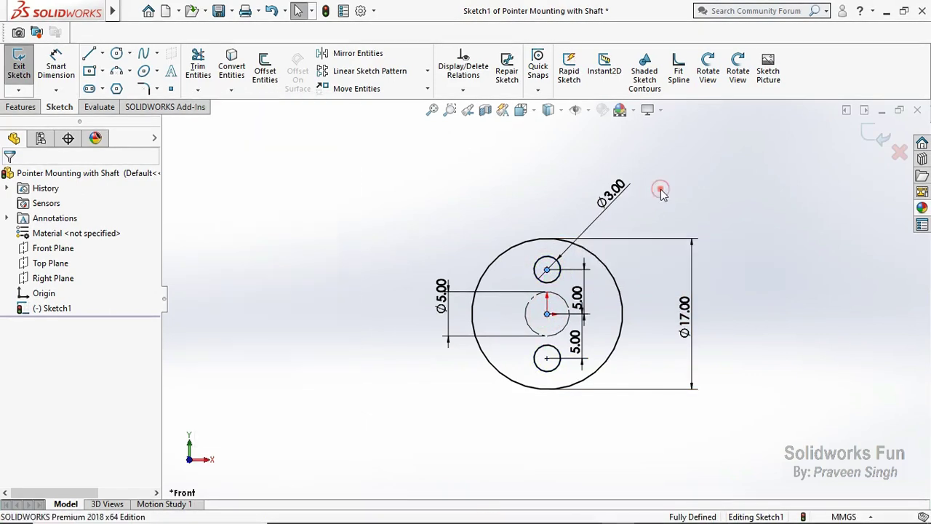
left_click_drag(574, 340, 602, 342)
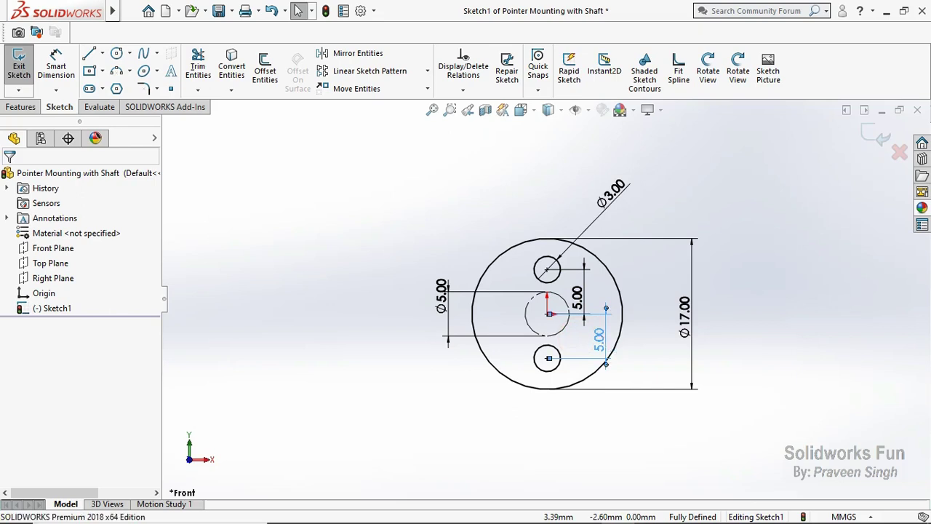
left_click(444, 386)
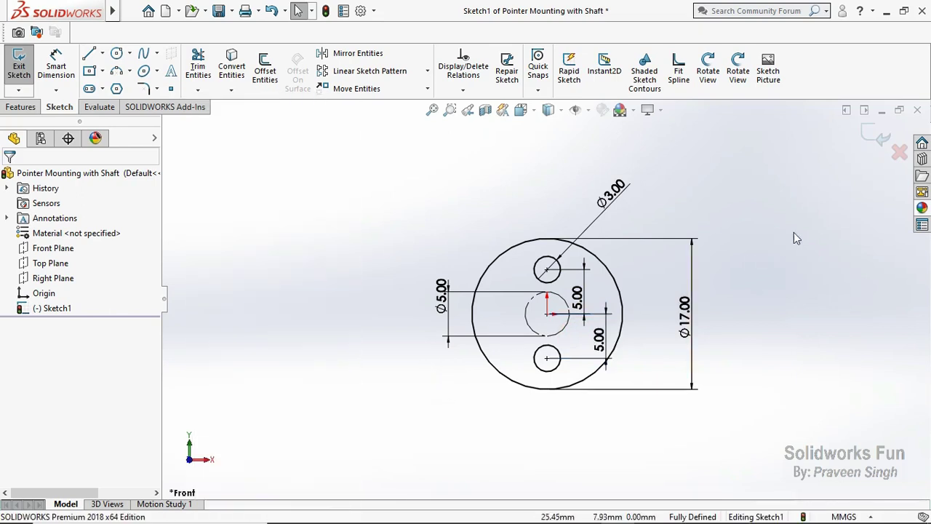
left_click(877, 142)
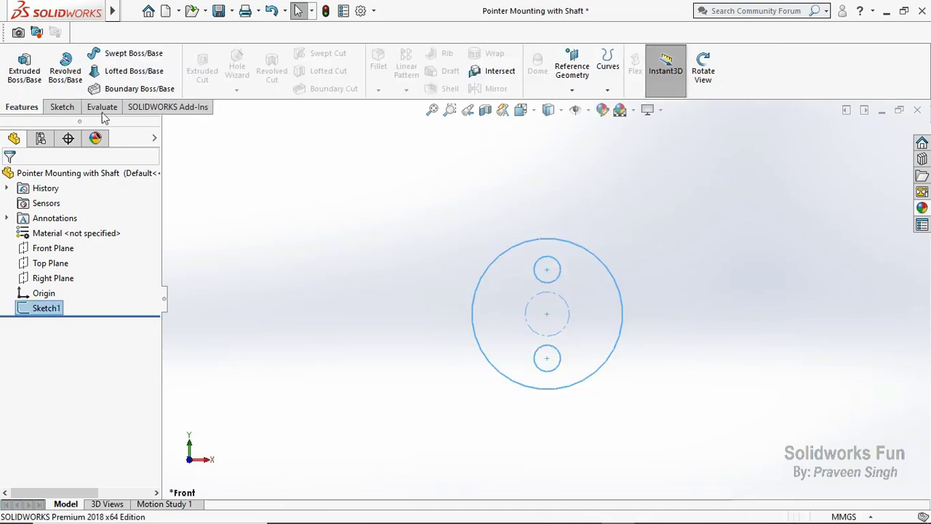
Extrude the disc sketch as a boss 5 mm thick.
left_click(29, 73)
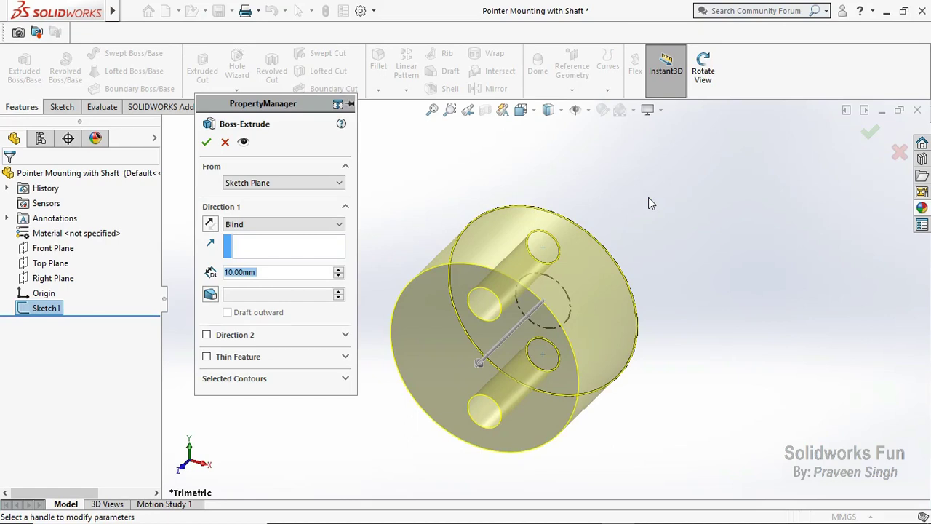
type("5")
left_click(299, 139)
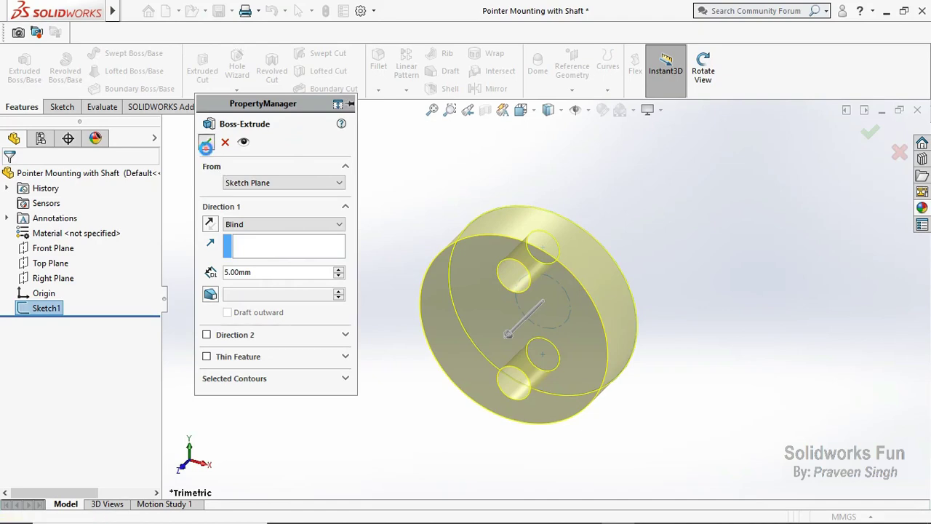
left_click(206, 142)
Orbit to the disc's front face and start a new sketch on it.
left_click(703, 71)
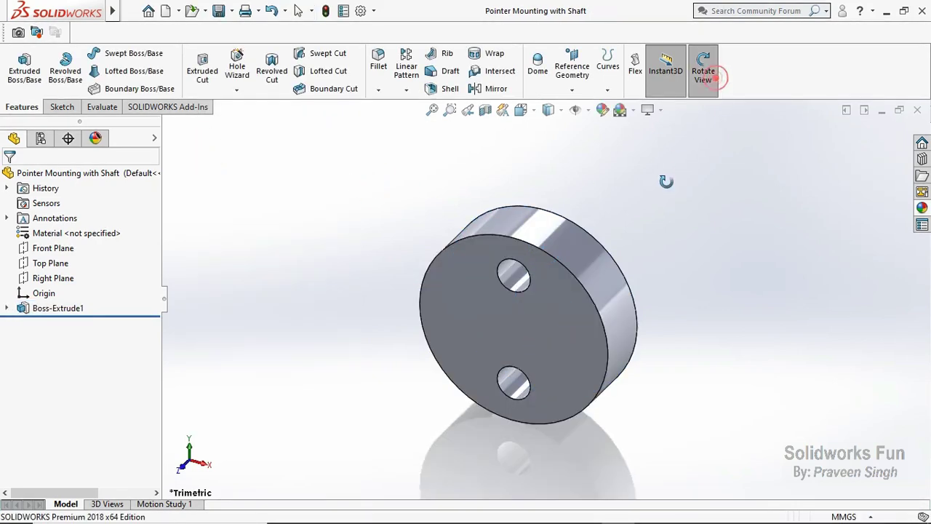
left_click_drag(665, 181, 557, 224)
left_click(703, 70)
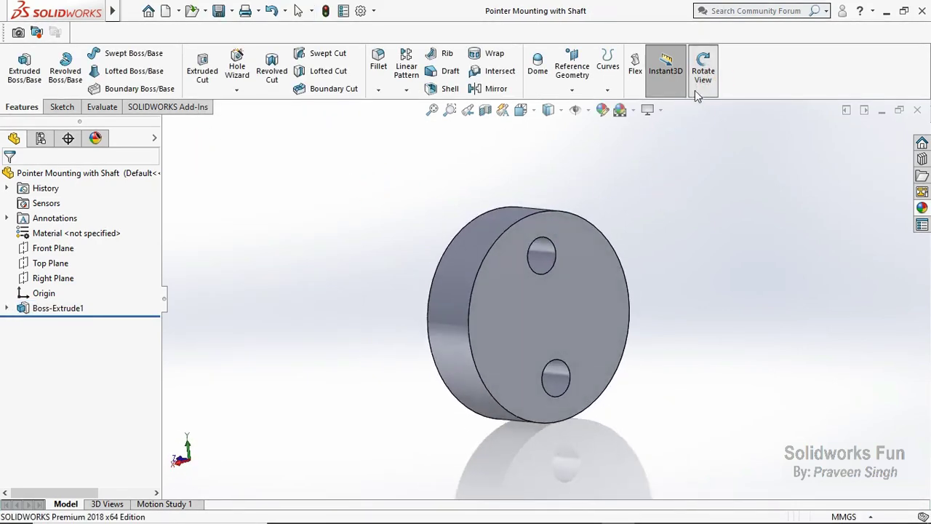
left_click(568, 322)
left_click(622, 270)
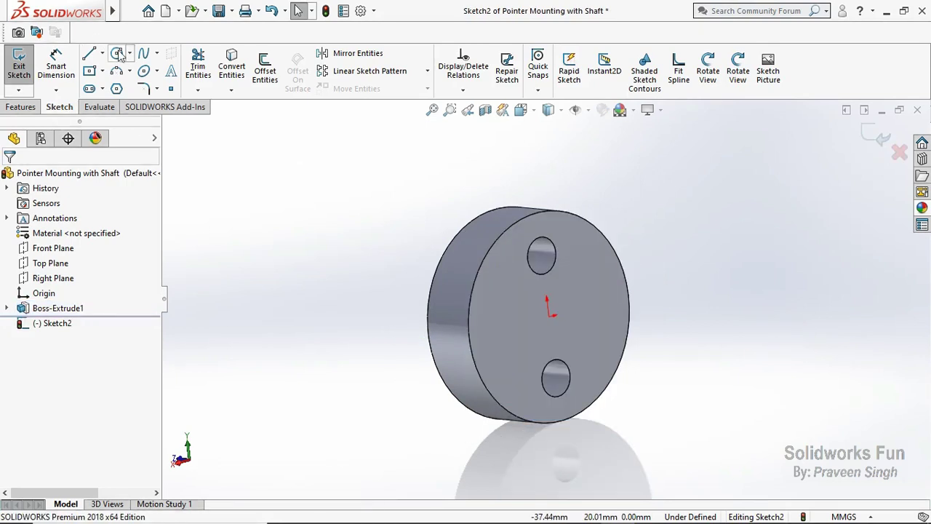
Convert Sketch1's Ø5 centre circle into the new sketch.
left_click(117, 53)
key("Escape")
left_click(7, 308)
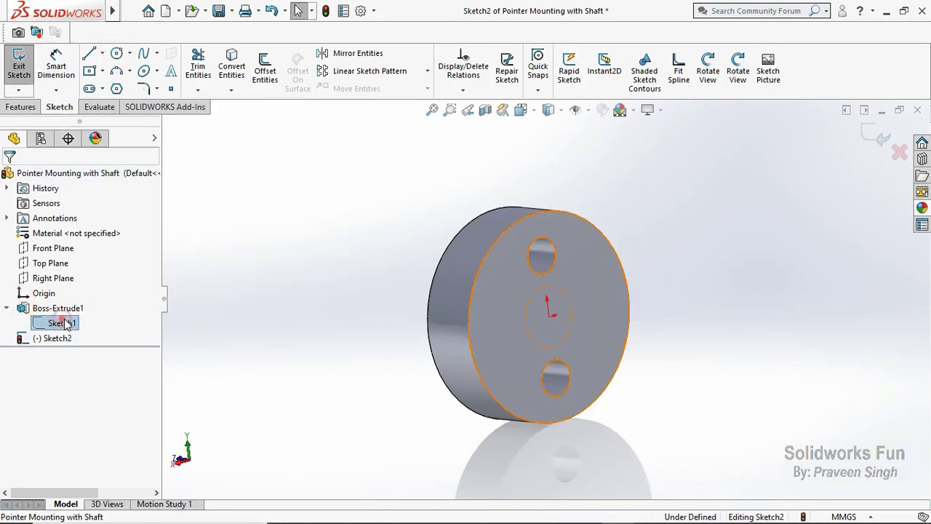
left_click(62, 322)
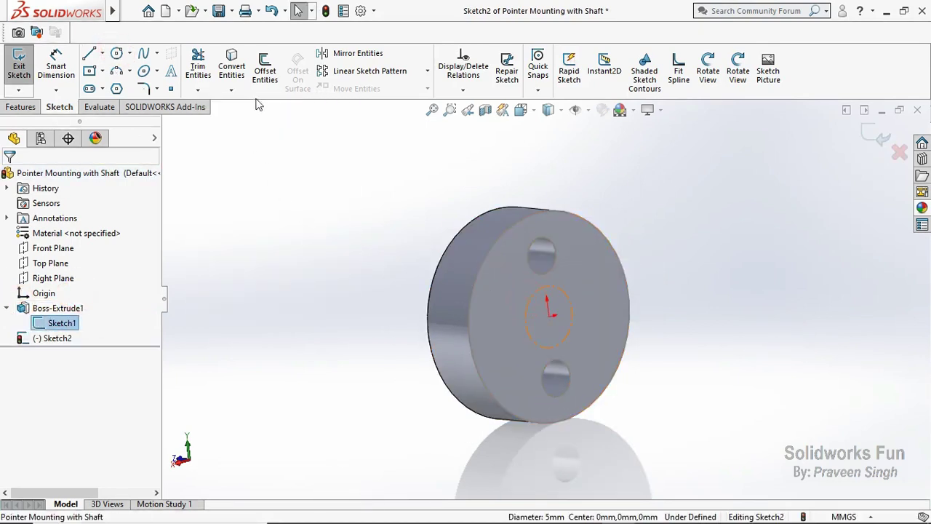
left_click(232, 65)
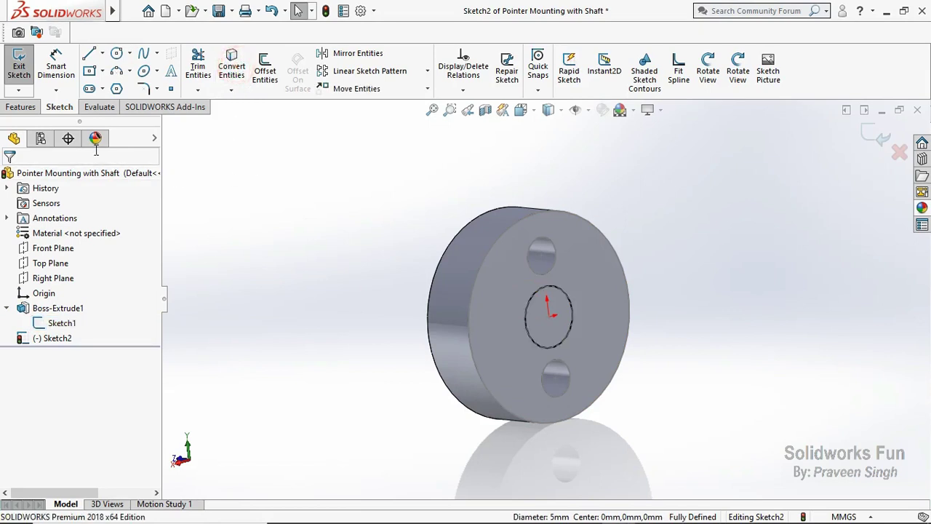
Extrude the circle 16 mm as a merged shaft, then hide Sketch1.
left_click(21, 107)
left_click(24, 67)
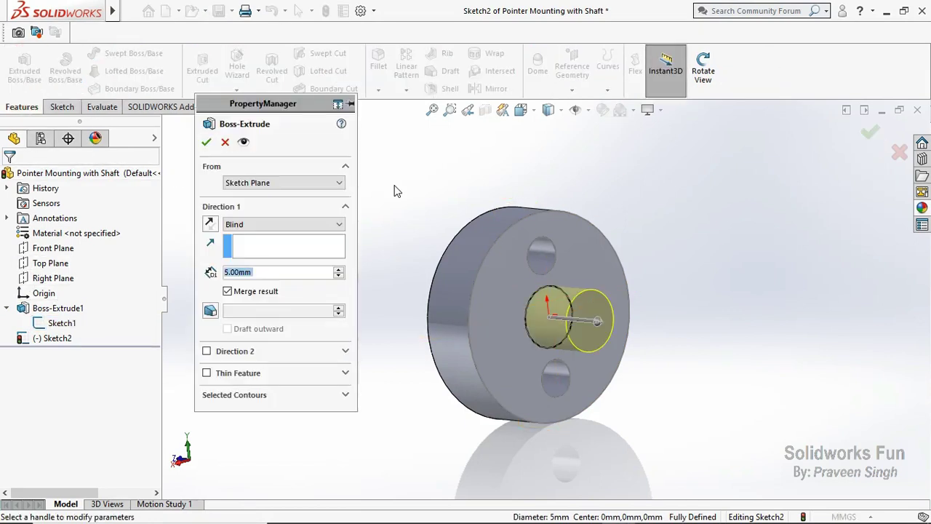
type("16")
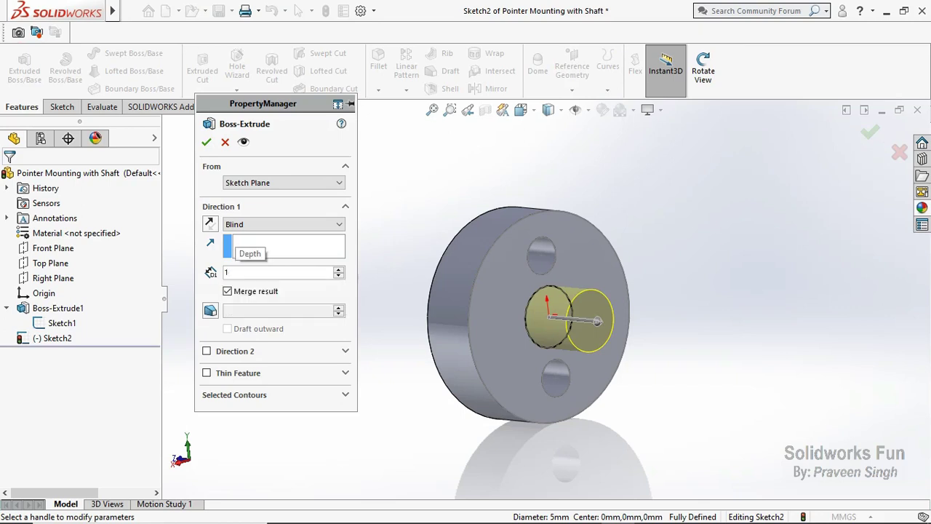
key("Return")
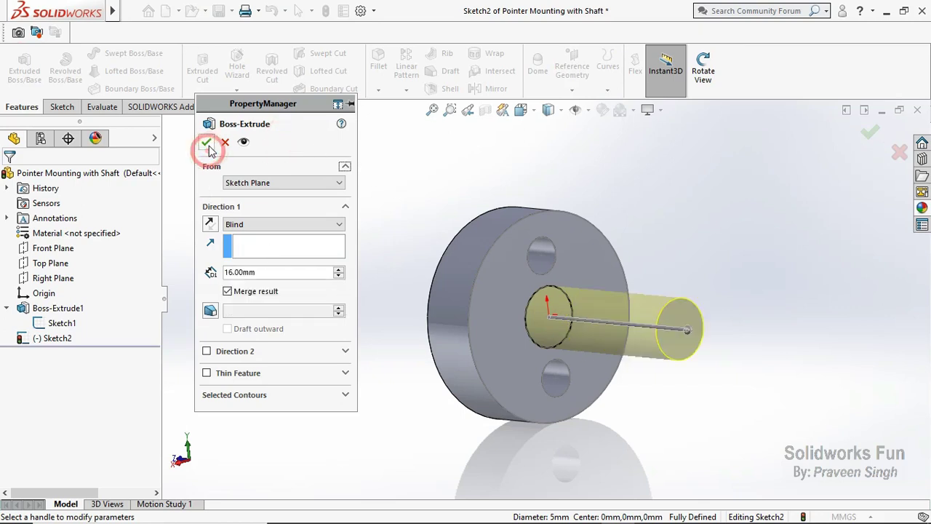
left_click(207, 144)
left_click(337, 218)
left_click(62, 323)
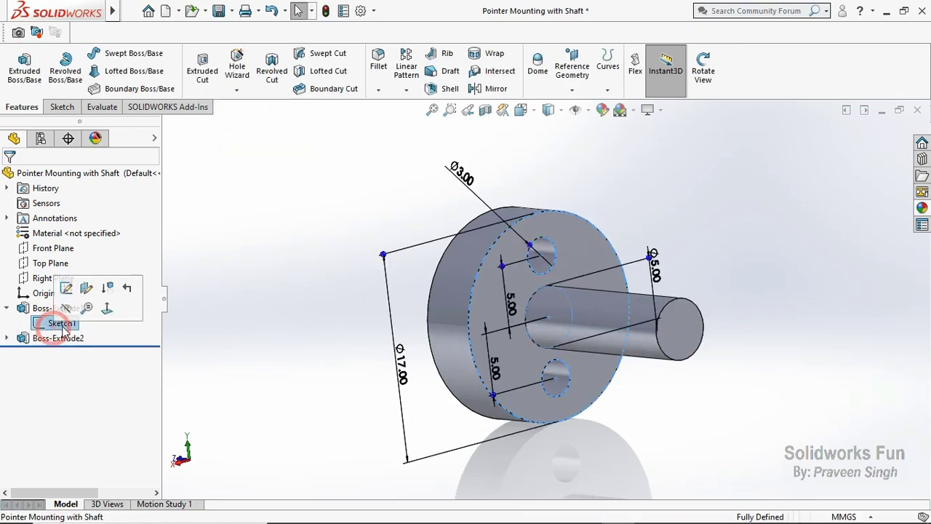
left_click(85, 286)
left_click(7, 308)
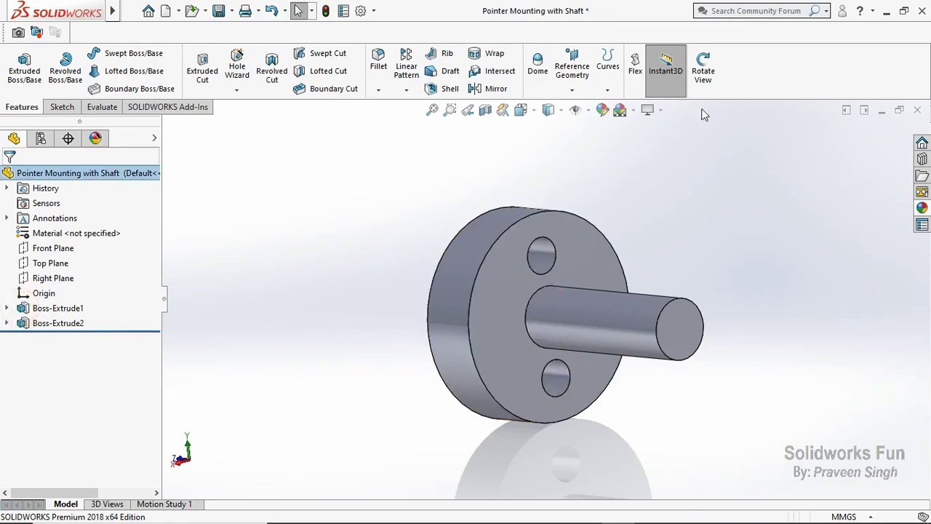
Orbit to the back and fillet the eight disc, hole and shaft edges at 0.15 mm.
left_click_drag(592, 251, 629, 342)
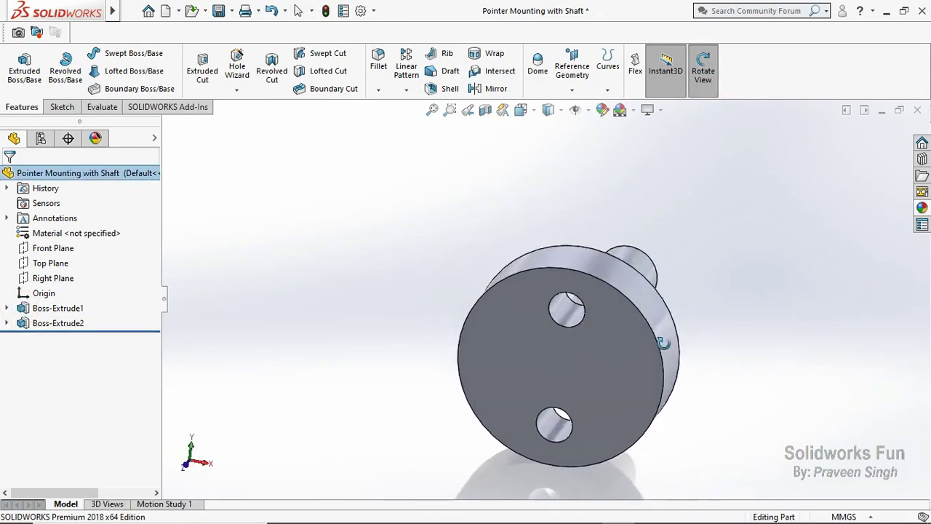
key("Escape")
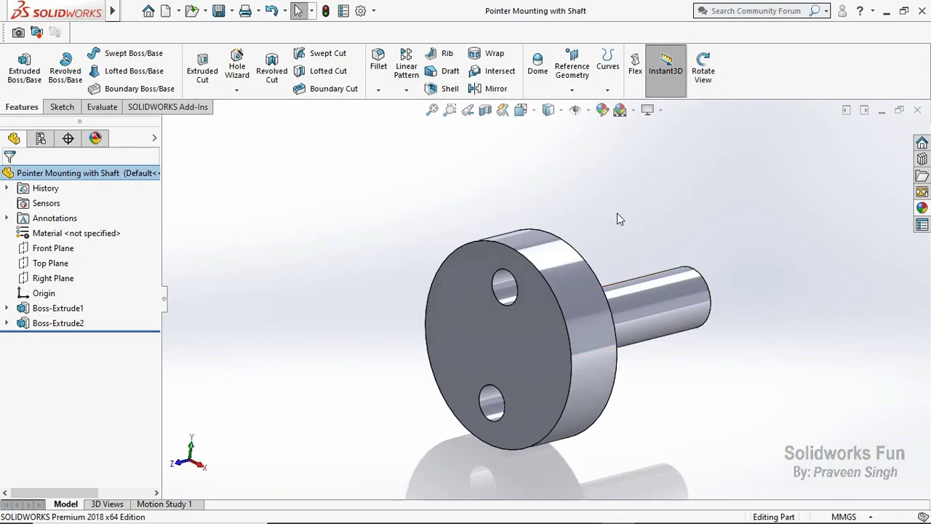
left_click(386, 95)
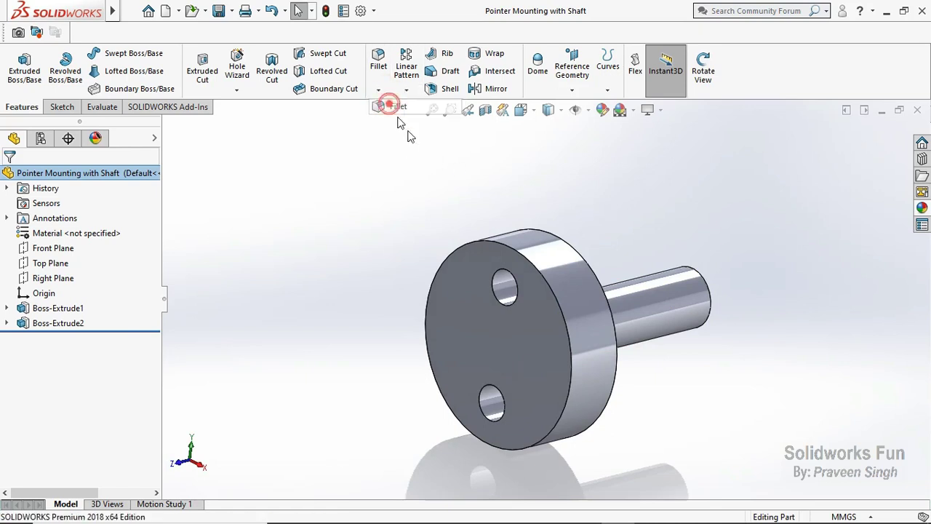
type("0.15mm")
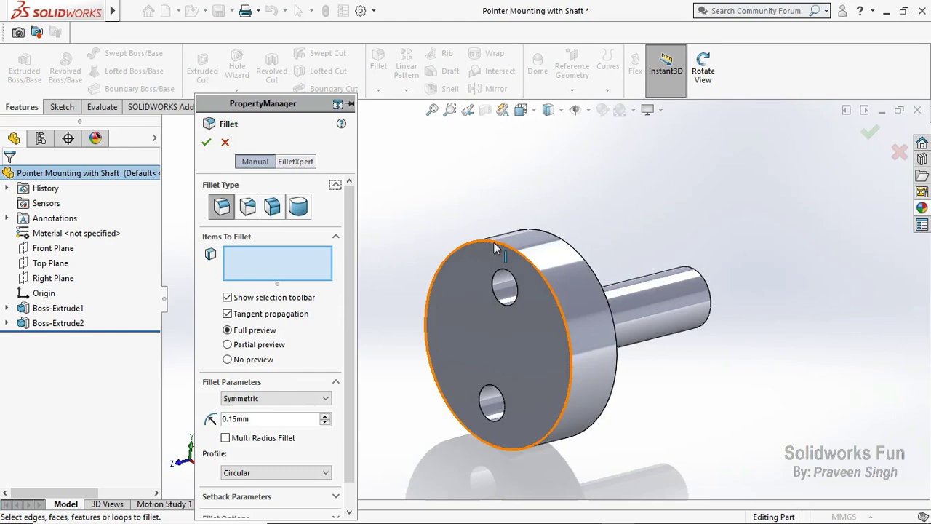
left_click(552, 234)
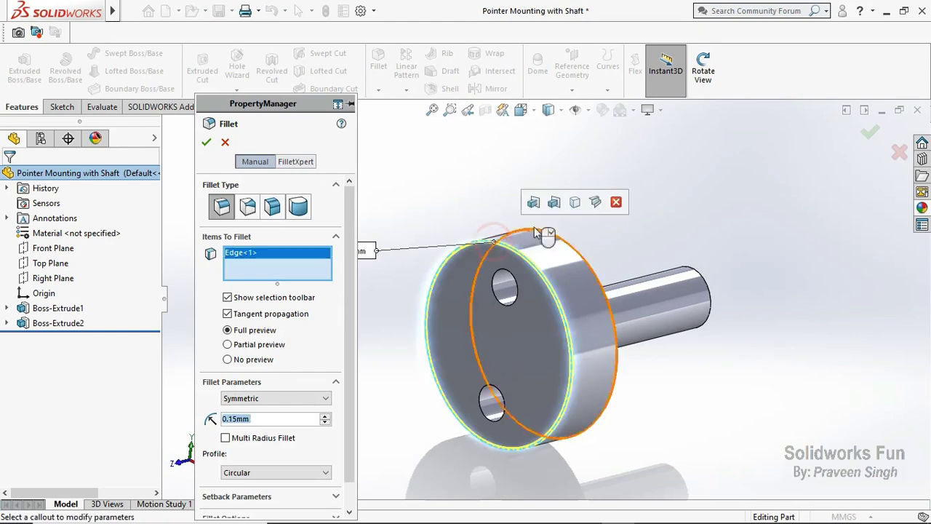
left_click(575, 202)
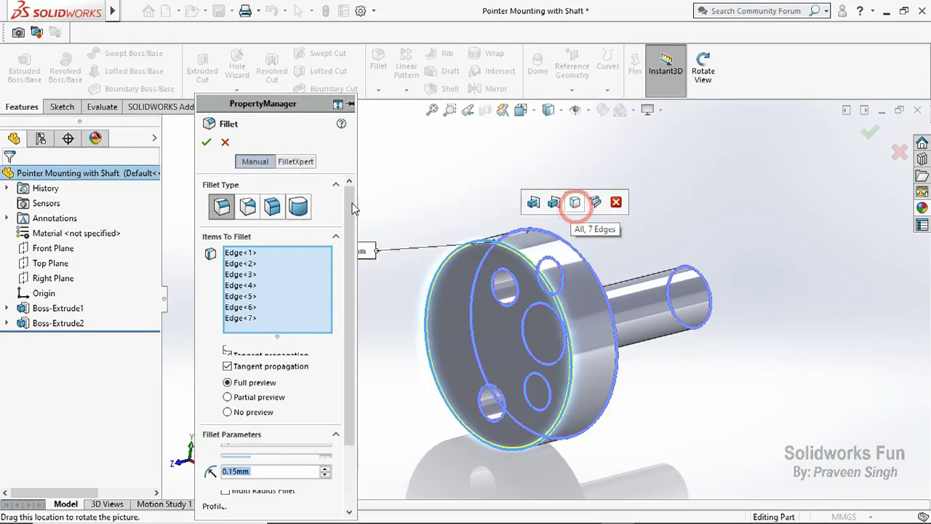
left_click(205, 143)
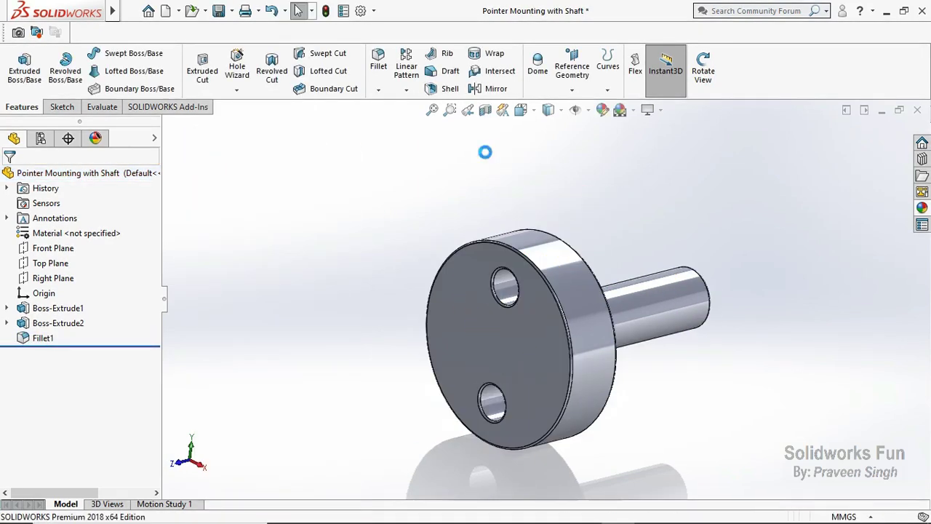
Apply the brushed aluminum appearance from Metal > Aluminum to the whole part.
left_click(921, 207)
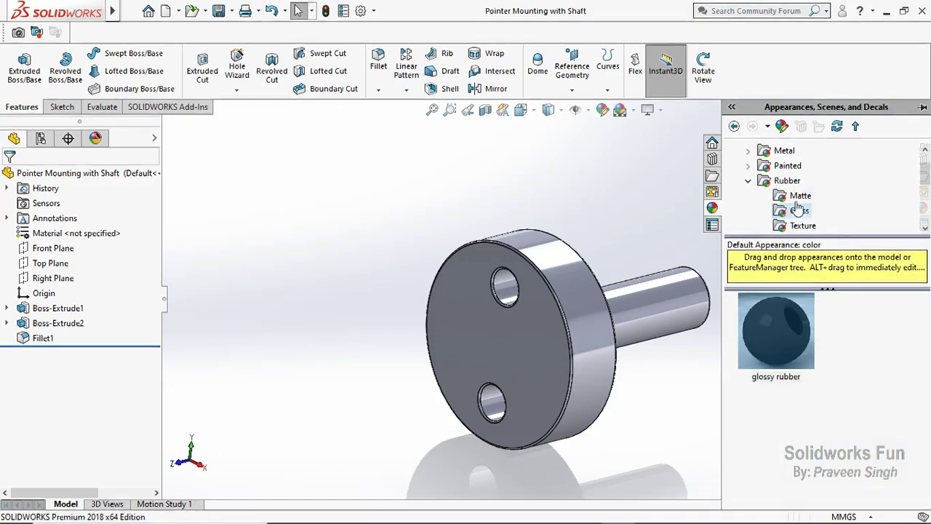
left_click(749, 181)
scroll(760, 200, "up", 2)
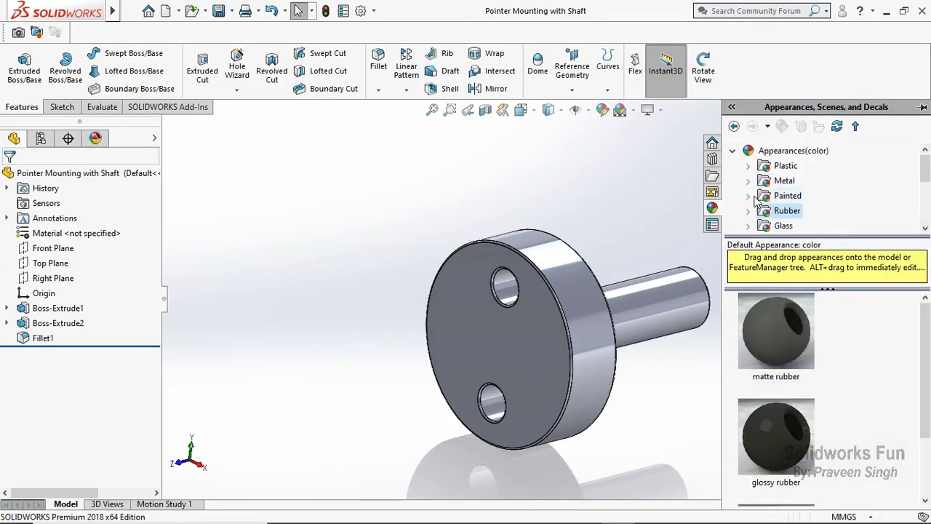
left_click(749, 181)
left_click(795, 198)
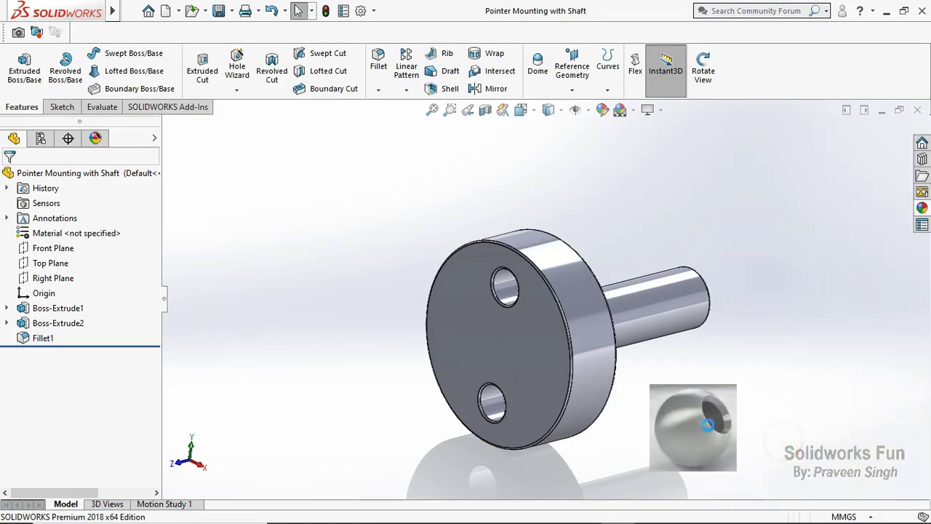
left_click_drag(785, 447, 553, 334)
Try Miscellaneous > Pattern appearances on the disc face.
left_click(922, 208)
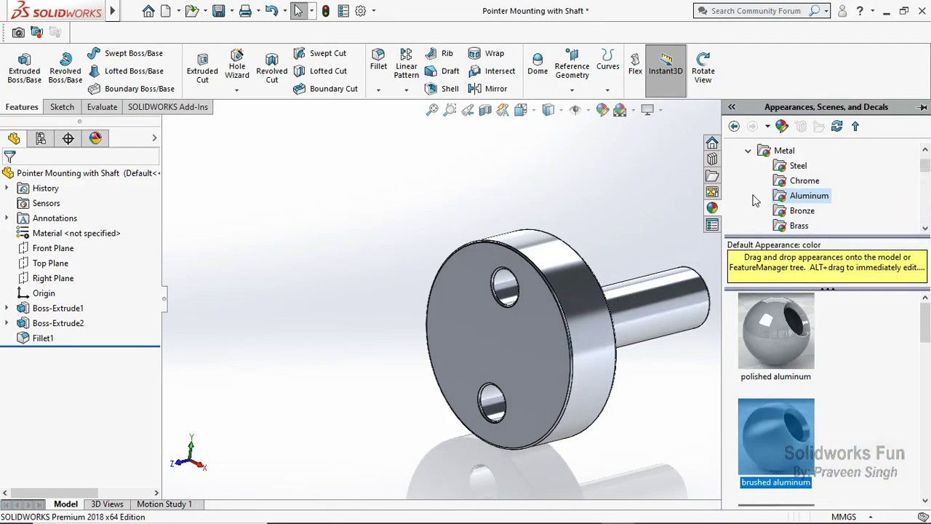
left_click(748, 151)
scroll(750, 174, "down", 3)
left_click(748, 180)
left_click(782, 210)
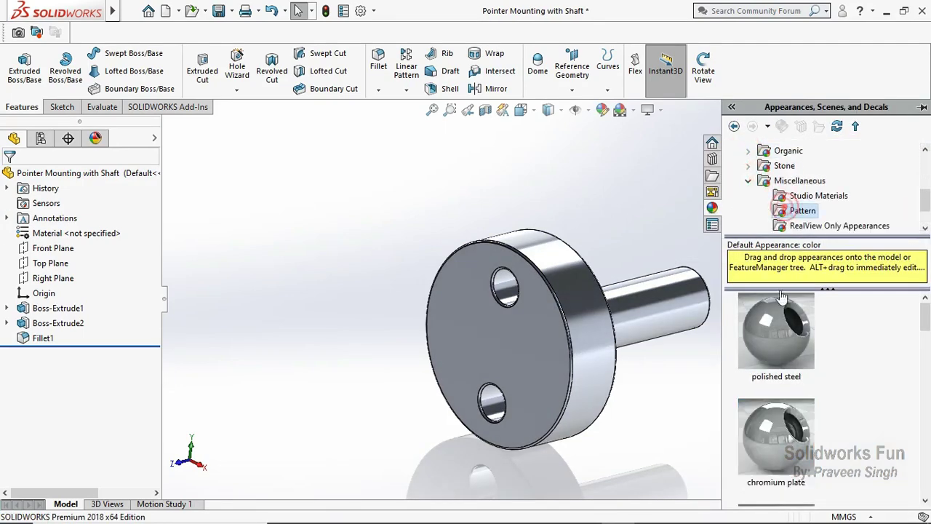
scroll(779, 350, "down", 5)
scroll(778, 349, "down", 3)
left_click_drag(777, 436, 507, 285)
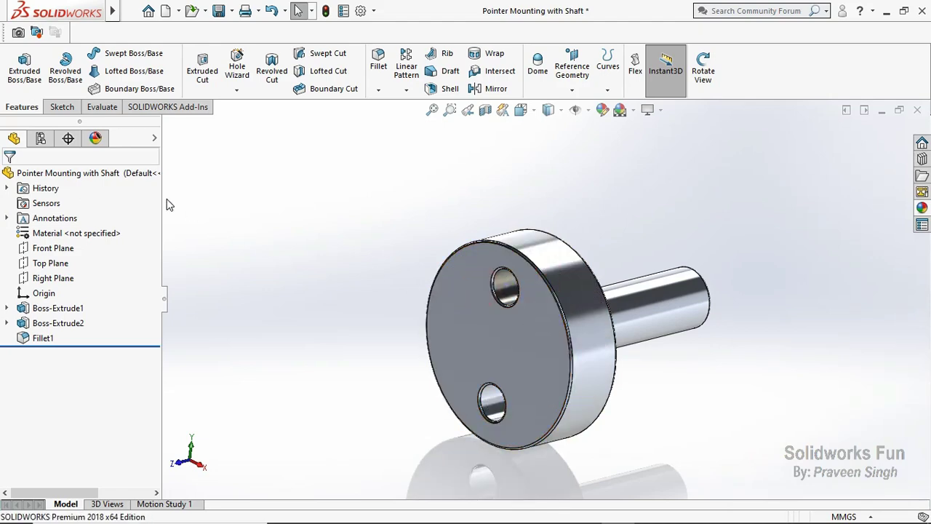
left_click(921, 208)
left_click_drag(765, 444, 491, 398)
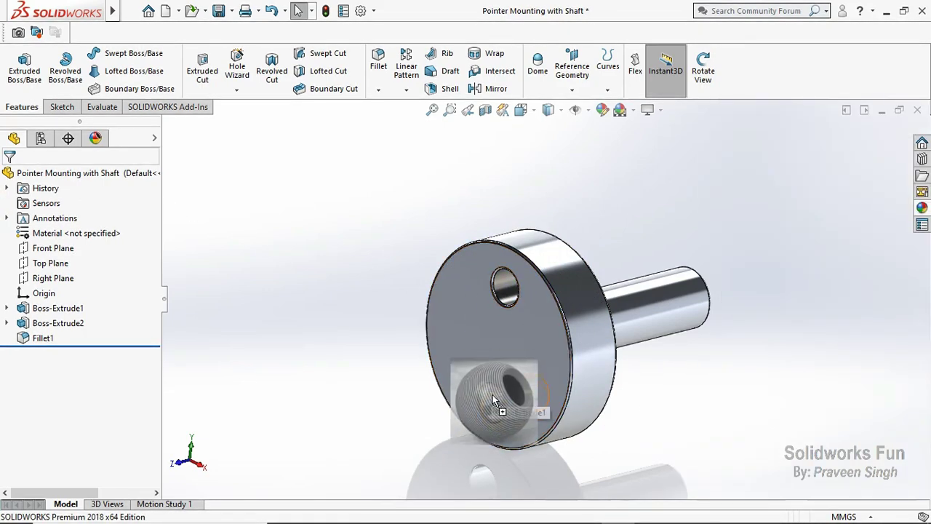
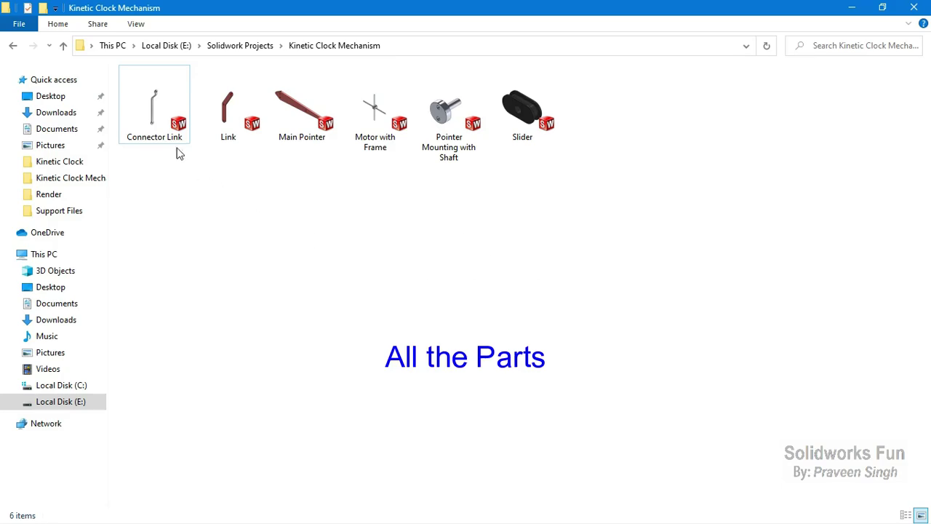
Look over the six part files: Connector Link, Link, Main Pointer, Motor with Frame, Pointer Mounting with Shaft, Slider.
left_click(171, 143)
left_click(224, 137)
left_click(323, 126)
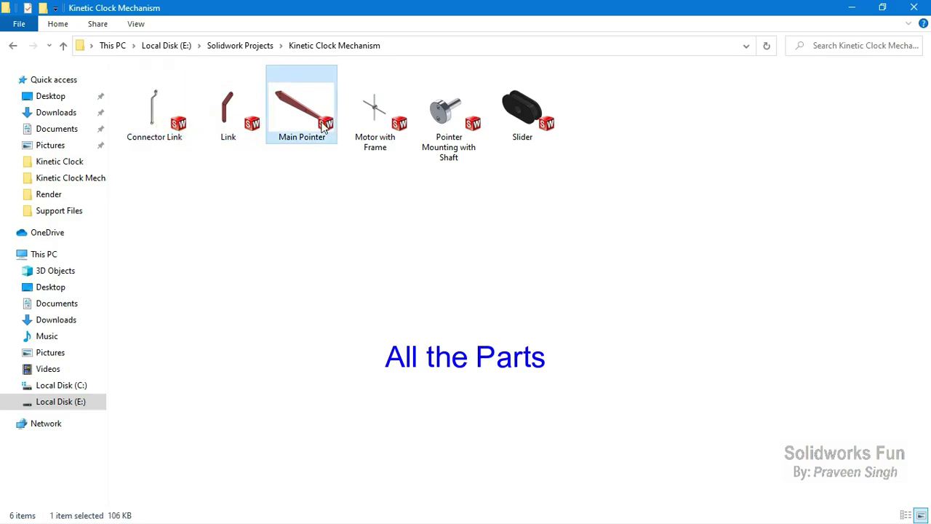
left_click(379, 118)
left_click(451, 139)
left_click(498, 138)
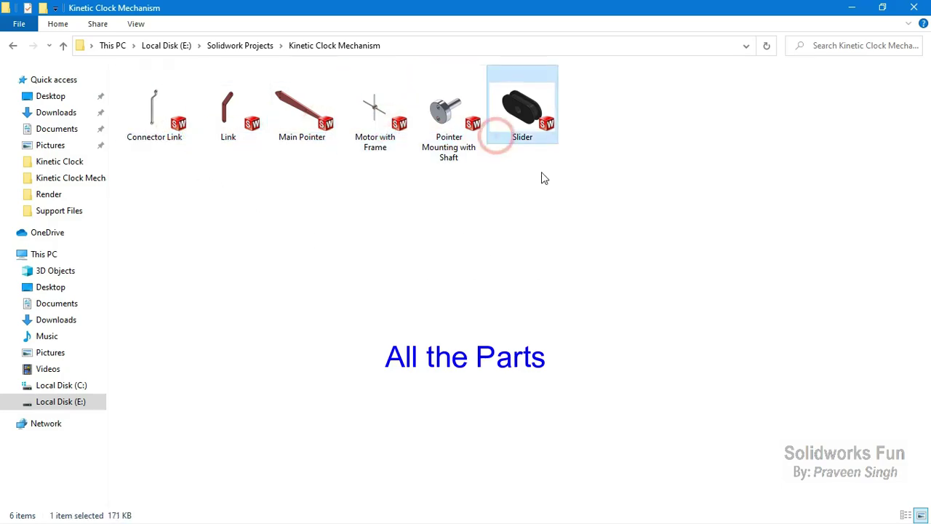
left_click(541, 173)
Create a new SOLIDWORKS assembly and save it as '2 Links Set'.
left_click(852, 8)
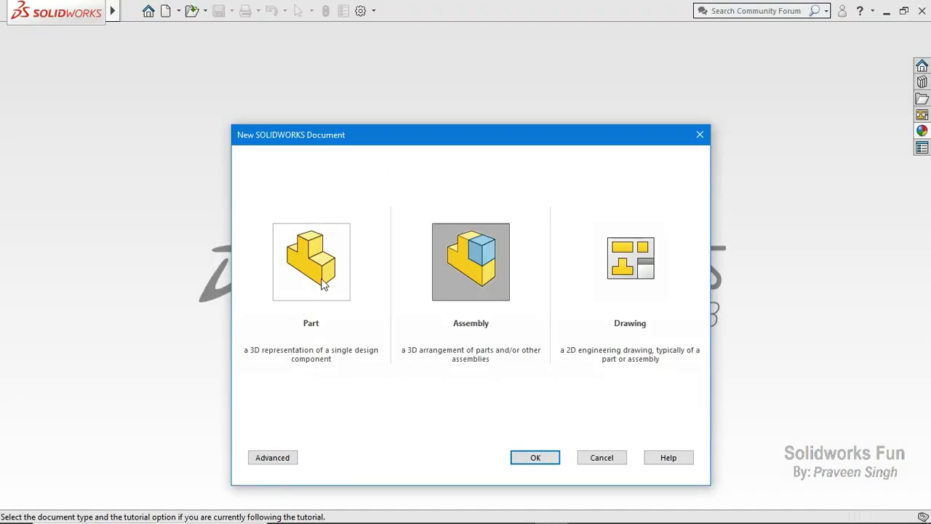
left_click(535, 457)
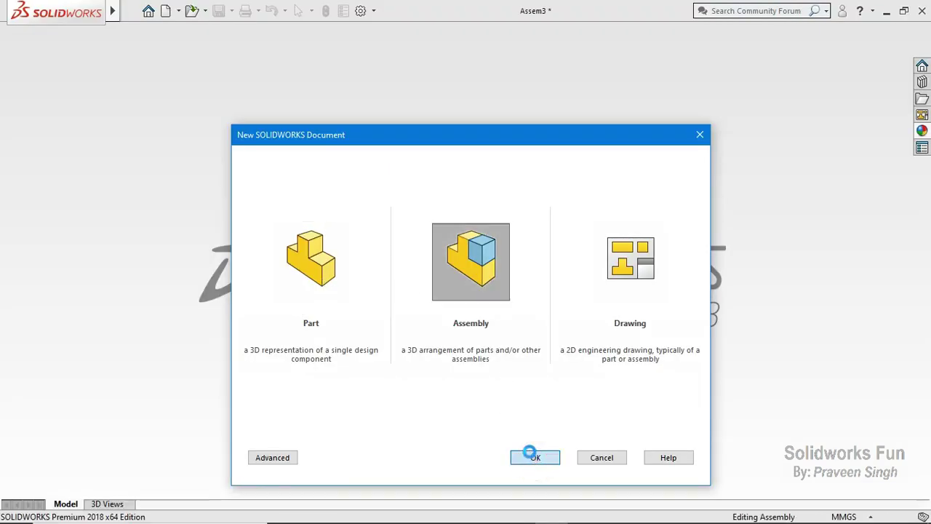
key("ctrl+s")
type("2 Links Set")
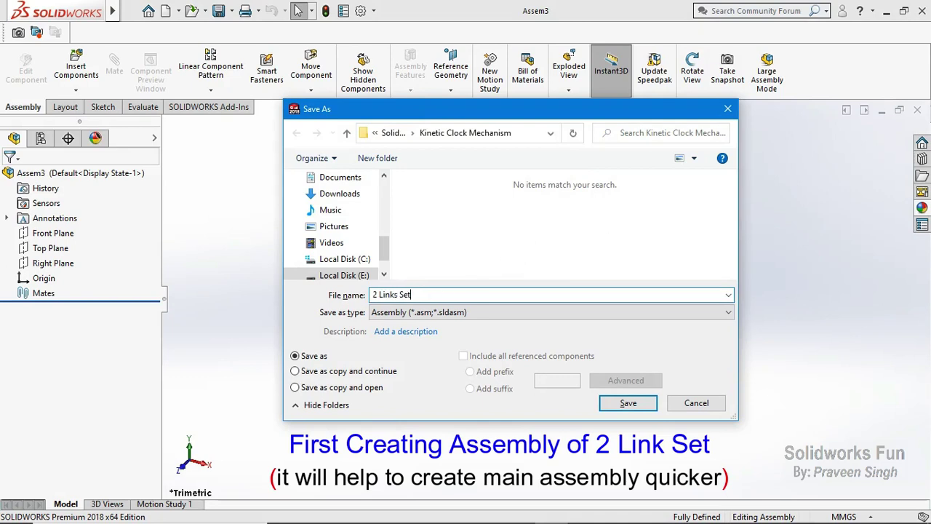
left_click(628, 403)
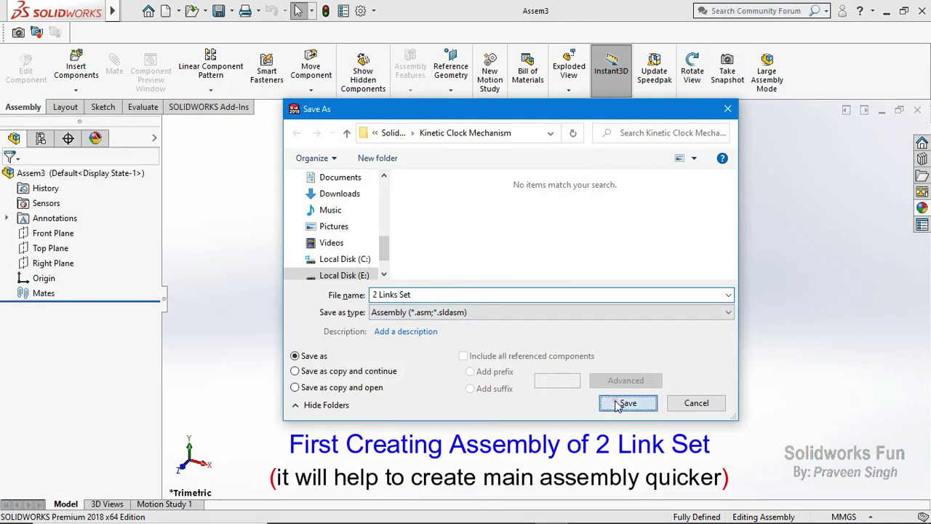
Insert the Link part into the assembly.
left_click(76, 79)
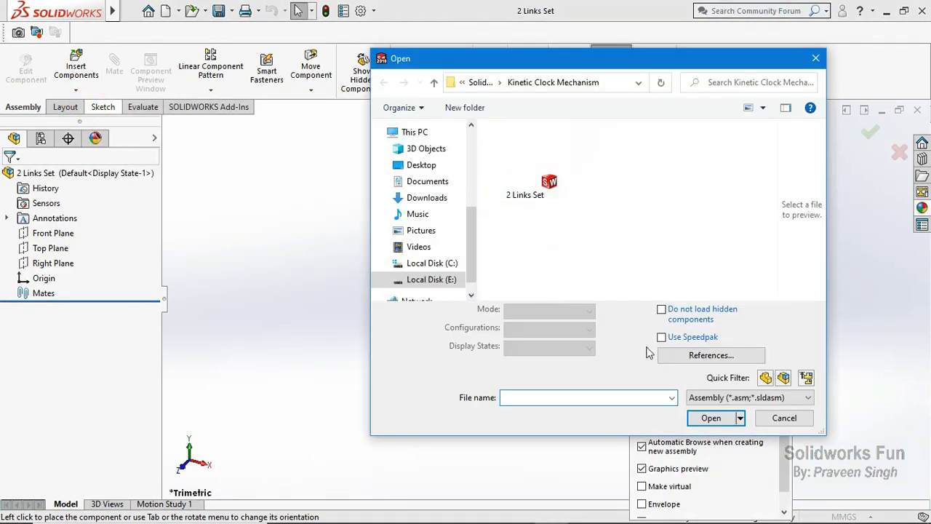
left_click(750, 397)
left_click(720, 252)
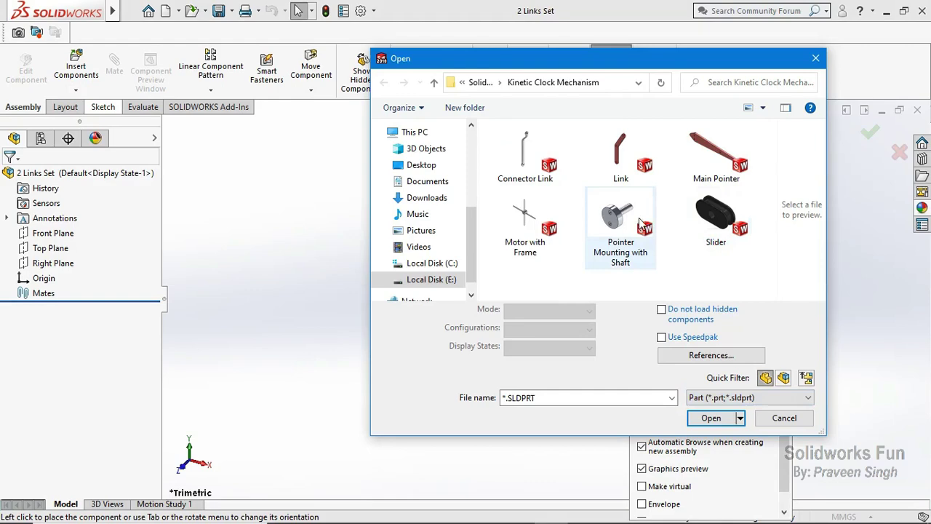
left_click(619, 155)
left_click(711, 393)
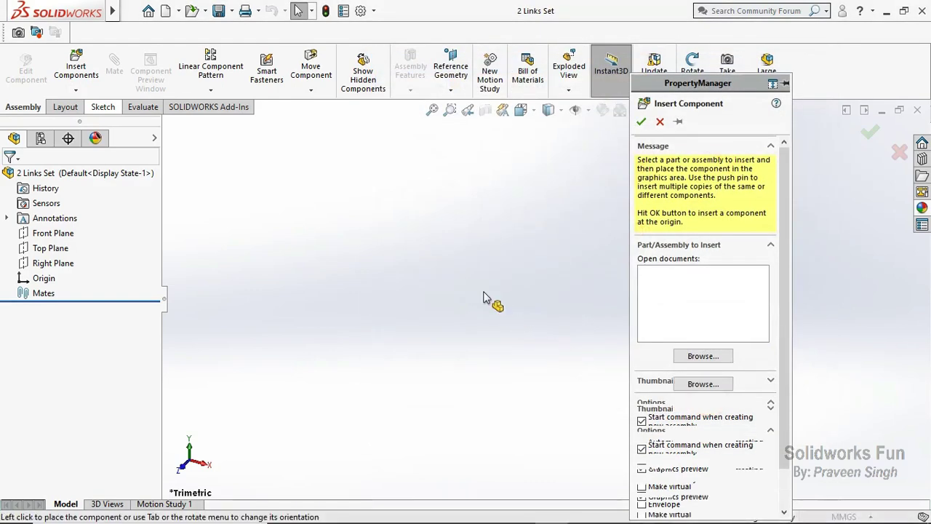
left_click(465, 307)
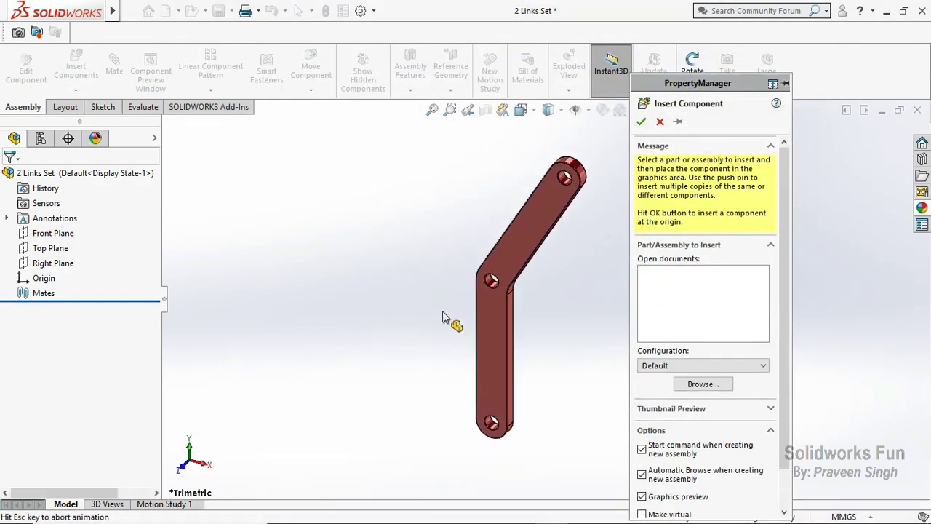
Float the Link, switch to Front view, and Ctrl-drag a second Link copy beside it.
right_click(125, 293)
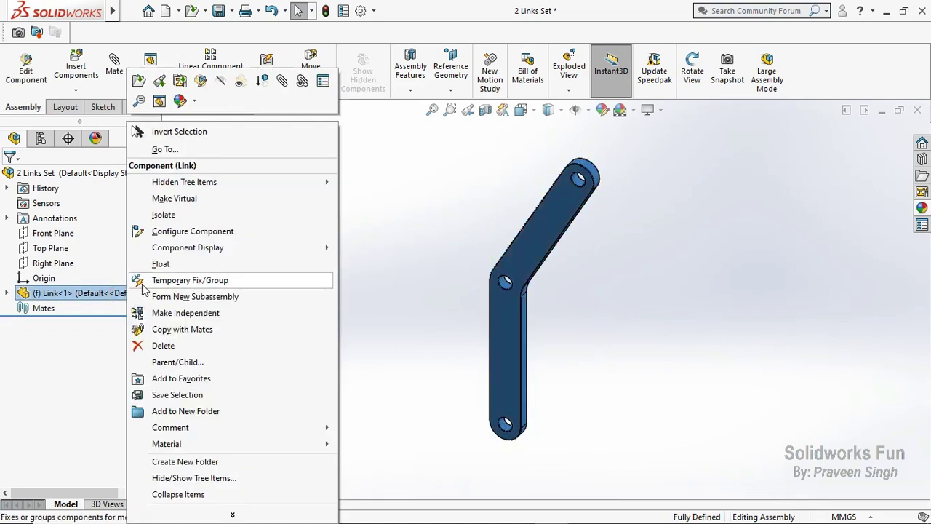
left_click(167, 263)
left_click(184, 466)
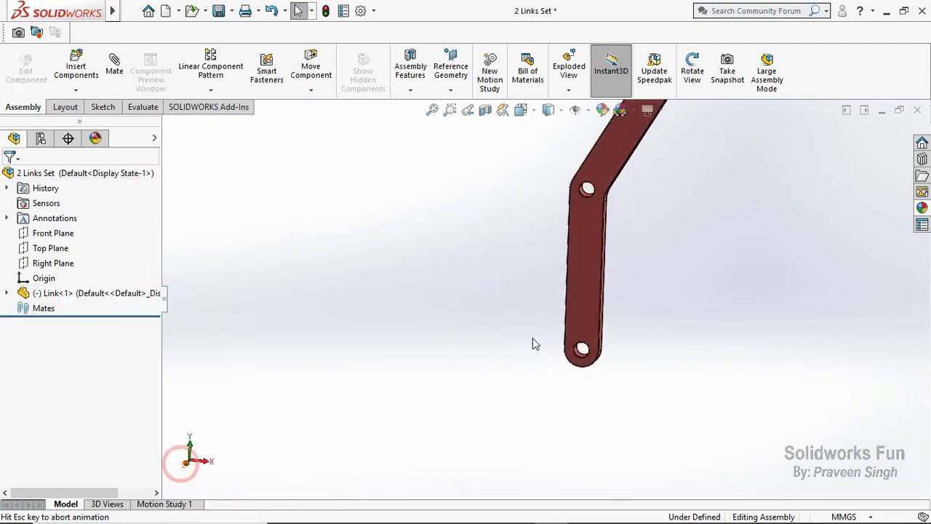
left_click_drag(582, 255, 502, 269, "ctrl")
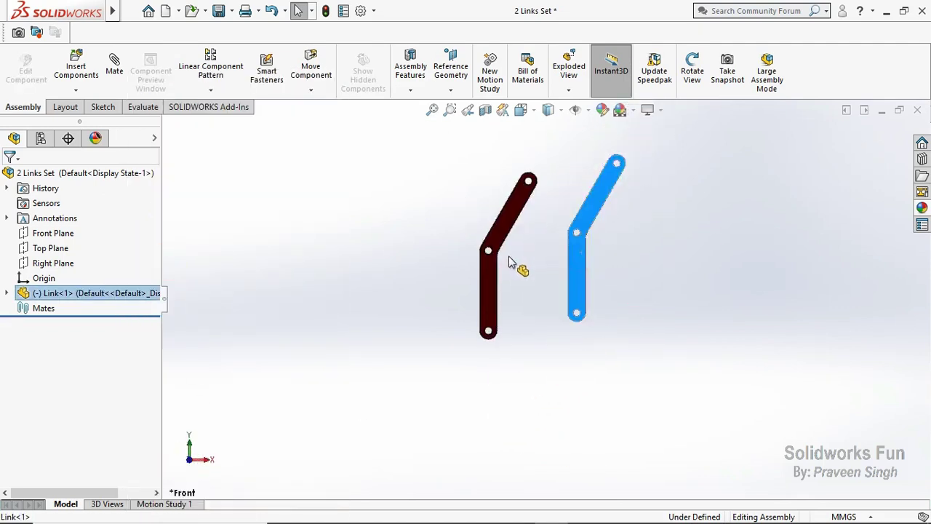
left_click(655, 297)
scroll(451, 237, "down", 2)
Rotate both links to opposite angles and slide the left link over the right one.
left_click(311, 89)
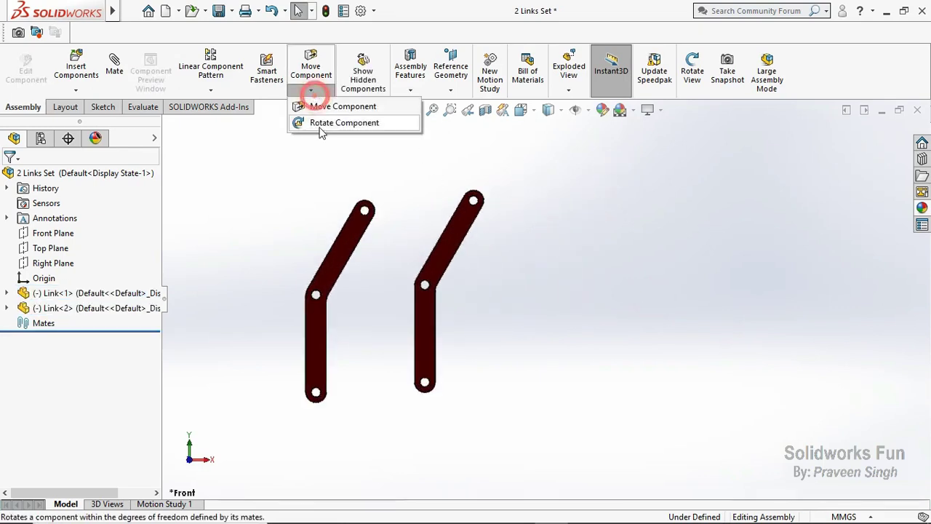
left_click(318, 122)
mouse_move(435, 329)
left_mouse_down()
mouse_move(374, 341)
mouse_move(426, 333)
left_mouse_up()
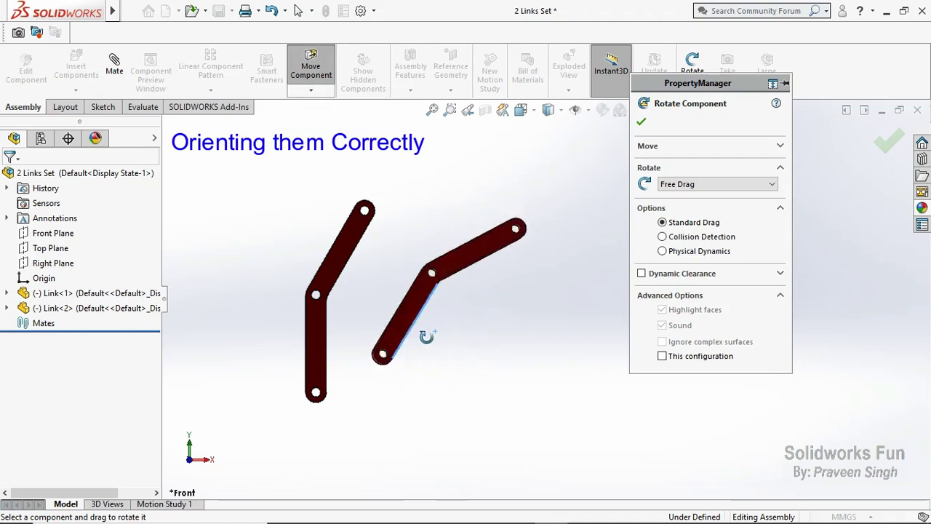
left_click_drag(312, 365, 309, 362)
left_click_drag(393, 329, 492, 263)
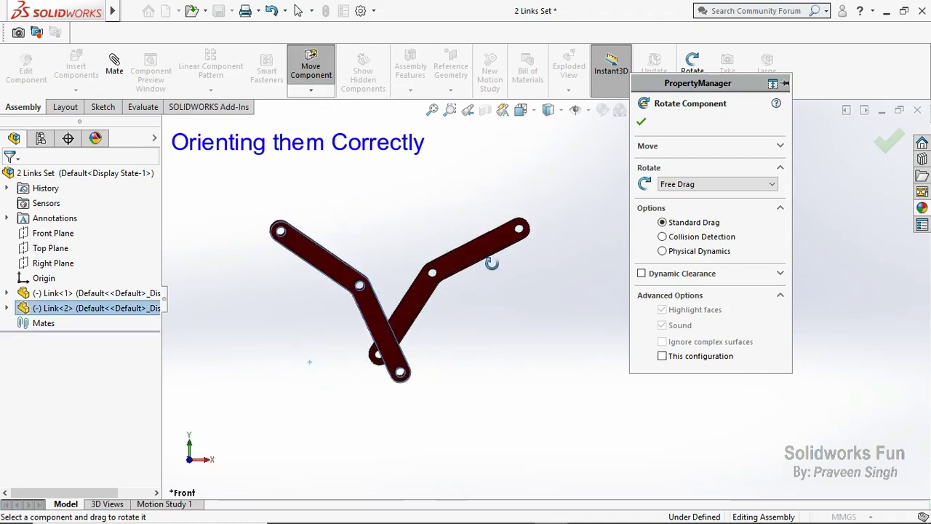
left_click(642, 125)
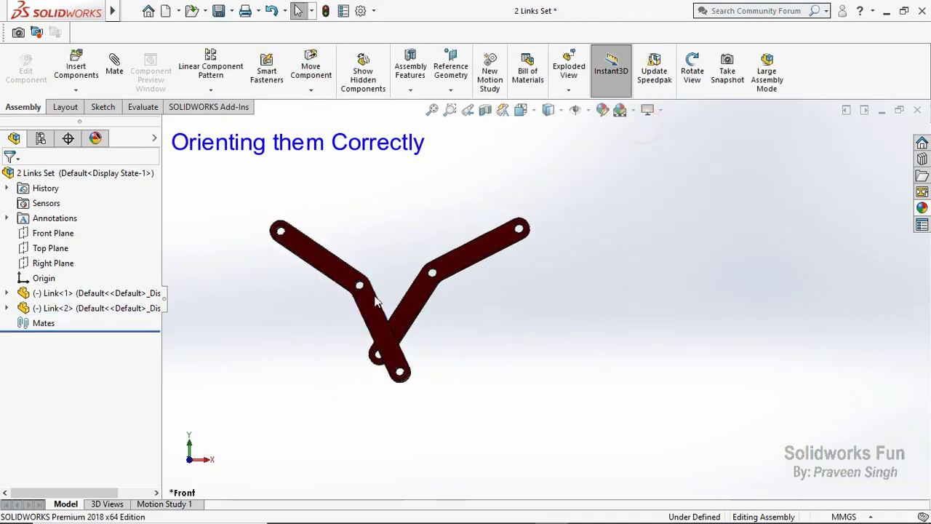
left_click_drag(360, 305, 449, 295)
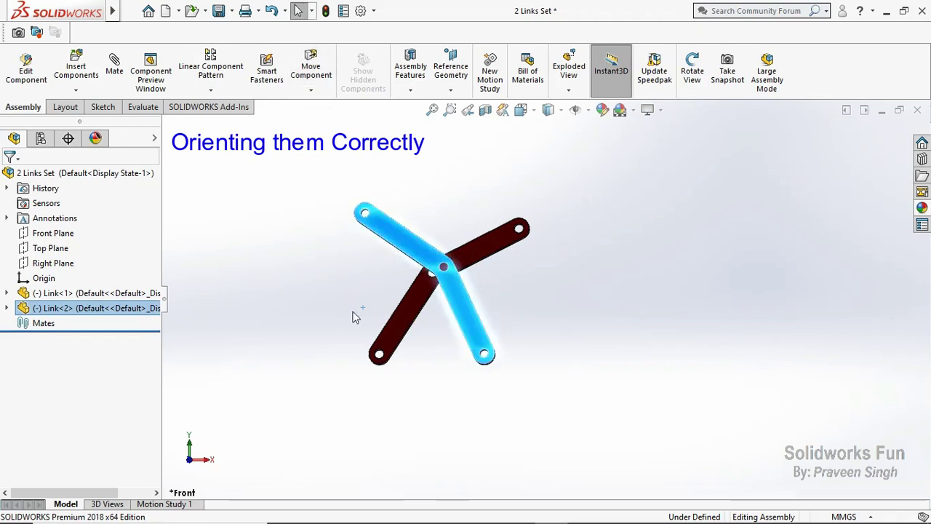
left_click(305, 292)
Rotate one link so the pair forms an X, then orbit to view it in 3D.
left_click(295, 93)
left_click(313, 123)
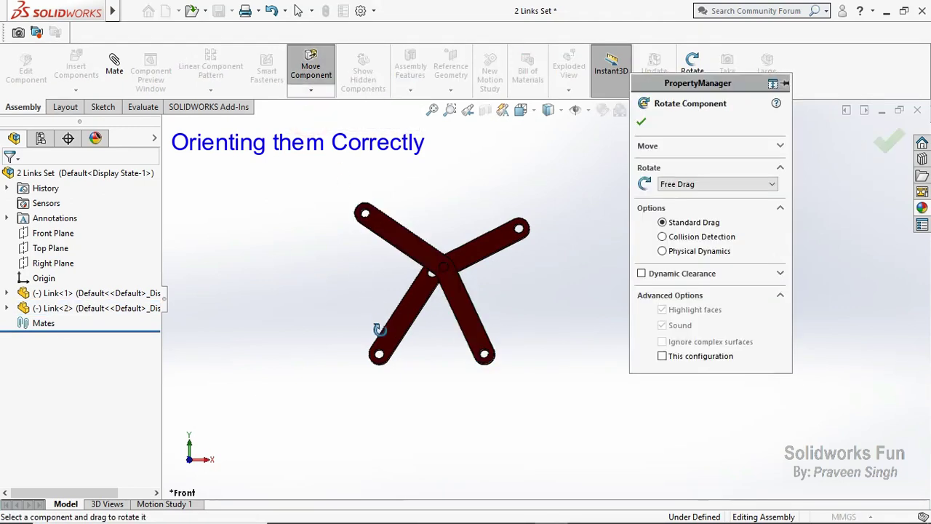
mouse_move(389, 331)
left_mouse_down()
mouse_move(385, 277)
mouse_move(404, 357)
mouse_move(480, 348)
mouse_move(517, 314)
mouse_move(480, 370)
mouse_move(497, 386)
left_mouse_up()
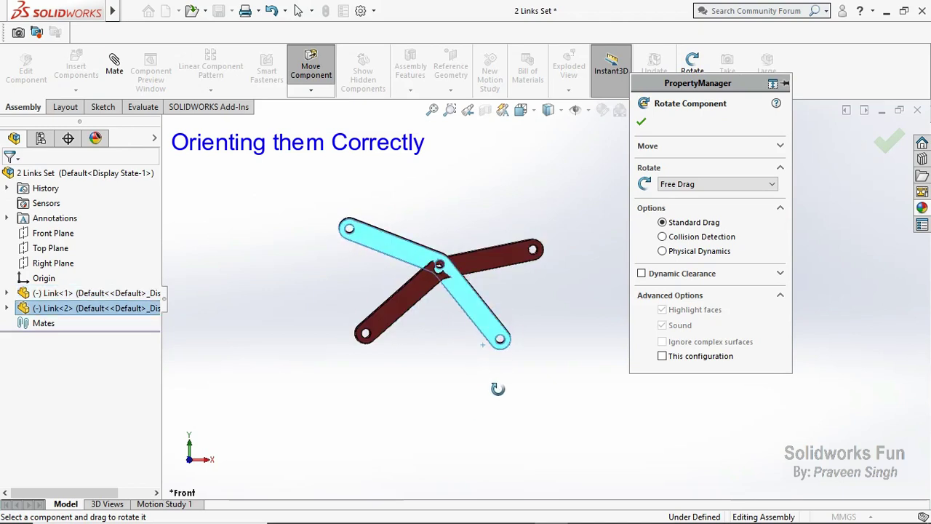
left_click(641, 122)
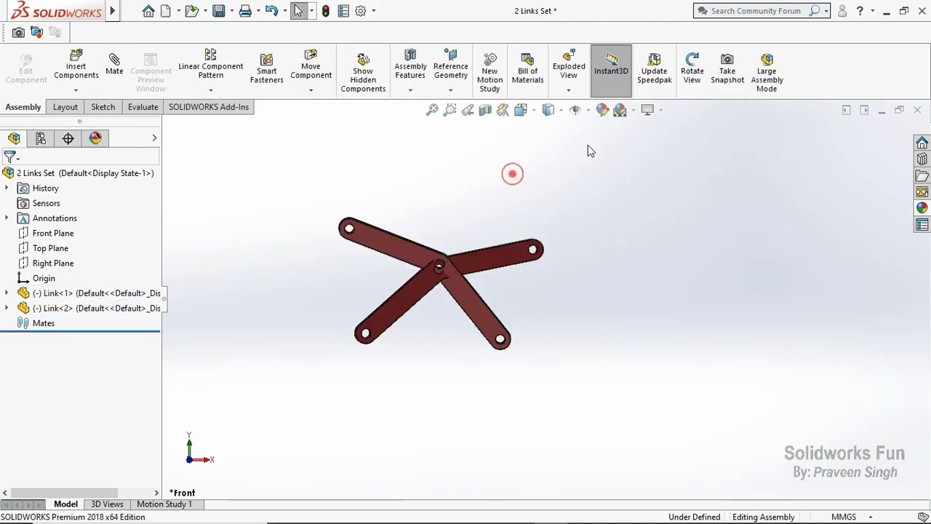
left_click(691, 69)
mouse_move(487, 230)
left_mouse_down()
mouse_move(518, 254)
mouse_move(441, 260)
left_mouse_up()
scroll(470, 232, "down", 3)
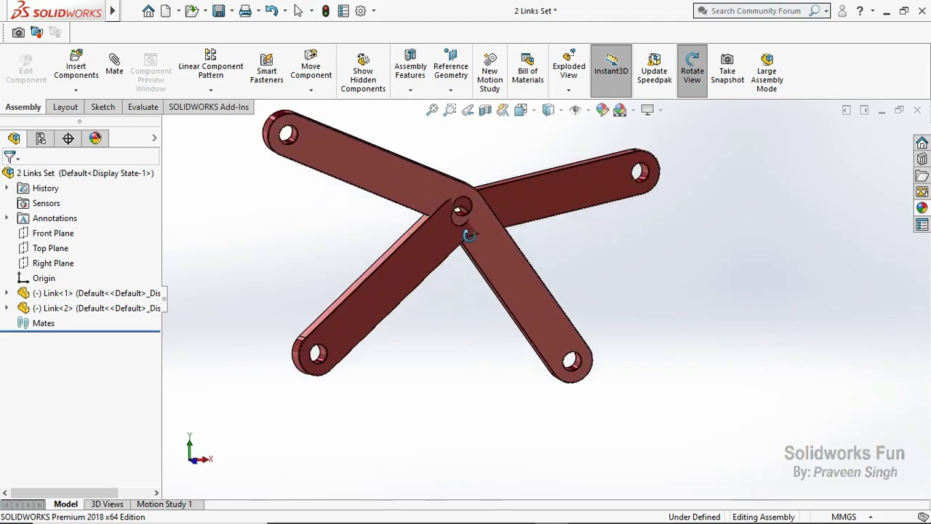
left_click_drag(470, 233, 483, 327)
Make the middle holes of the two links concentric.
right_click(359, 117)
left_click(386, 193)
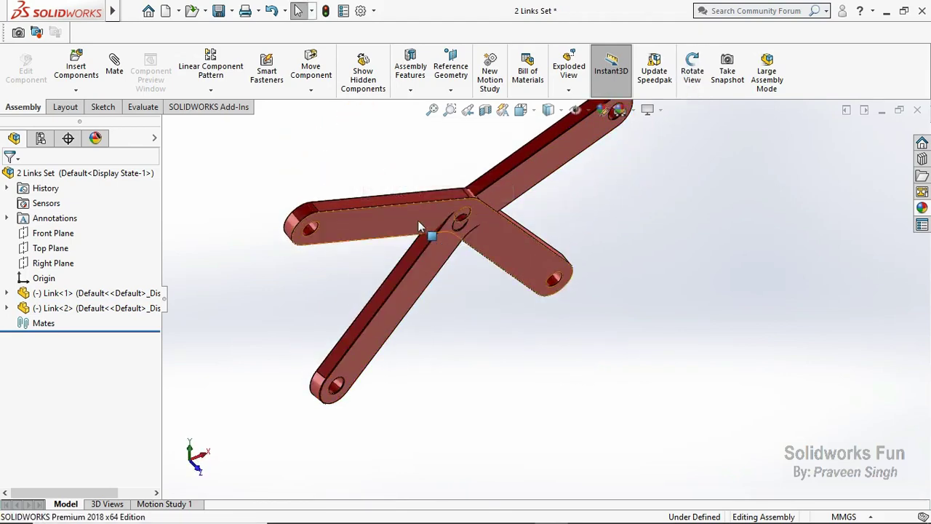
left_click_drag(418, 220, 509, 323)
left_click(519, 259)
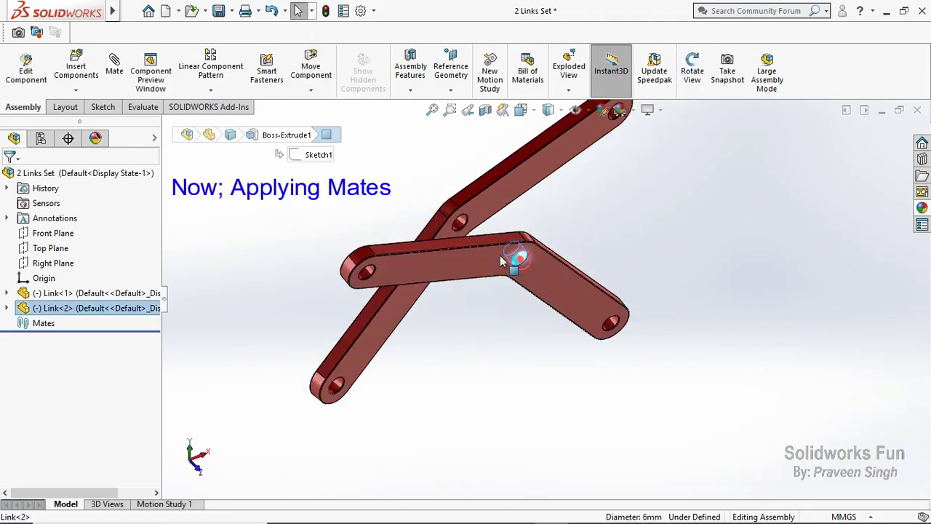
left_click(461, 230, "ctrl")
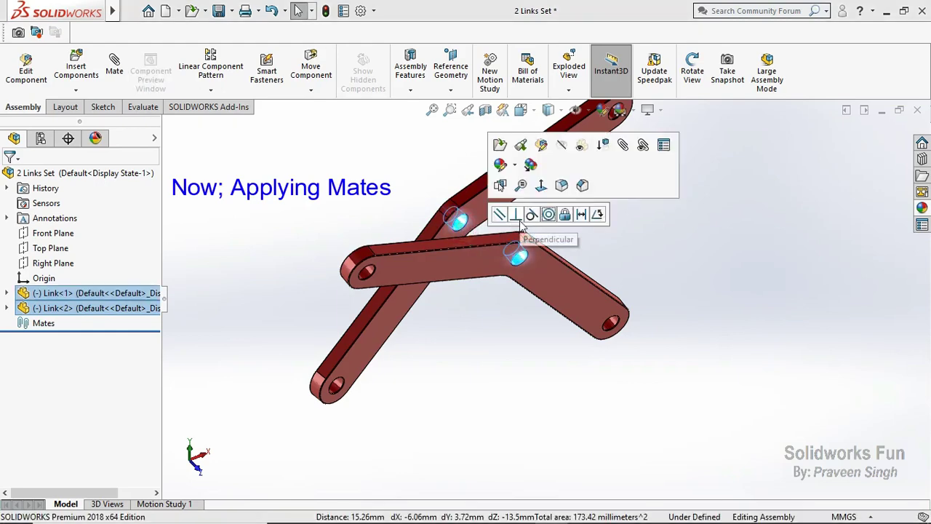
left_click(548, 215)
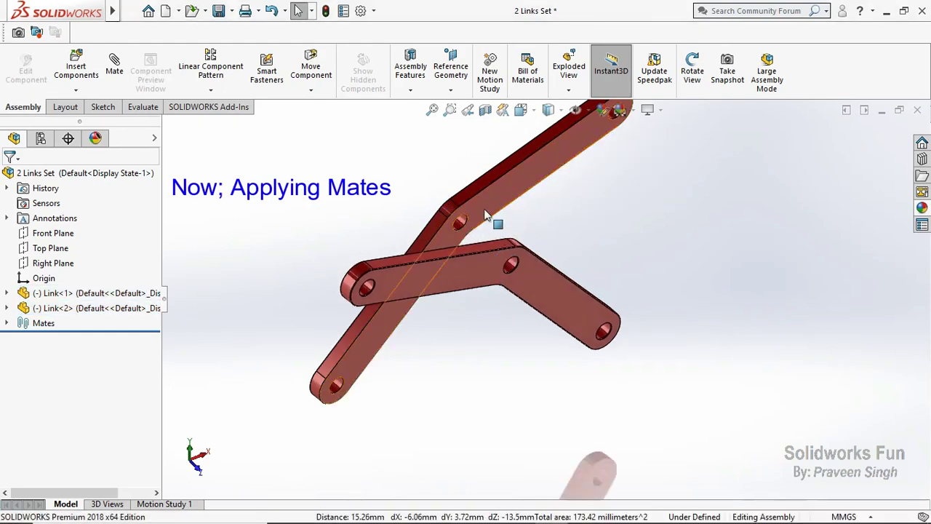
Mate the two link faces coincident, return to Front view, and expand the Mates folder.
left_click(493, 216)
left_click(700, 74)
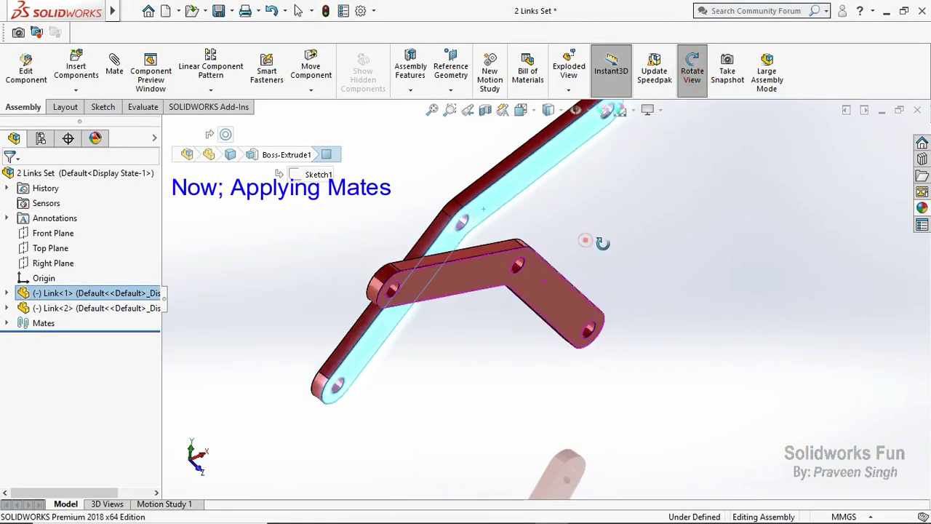
left_click_drag(553, 240, 648, 252)
left_click(692, 69)
left_click(587, 274, "ctrl")
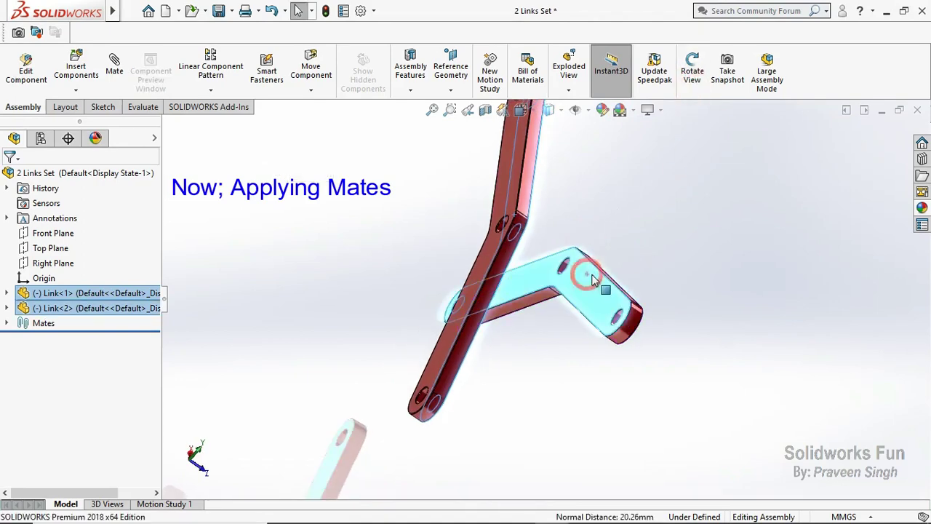
left_click(625, 266)
left_click(216, 465)
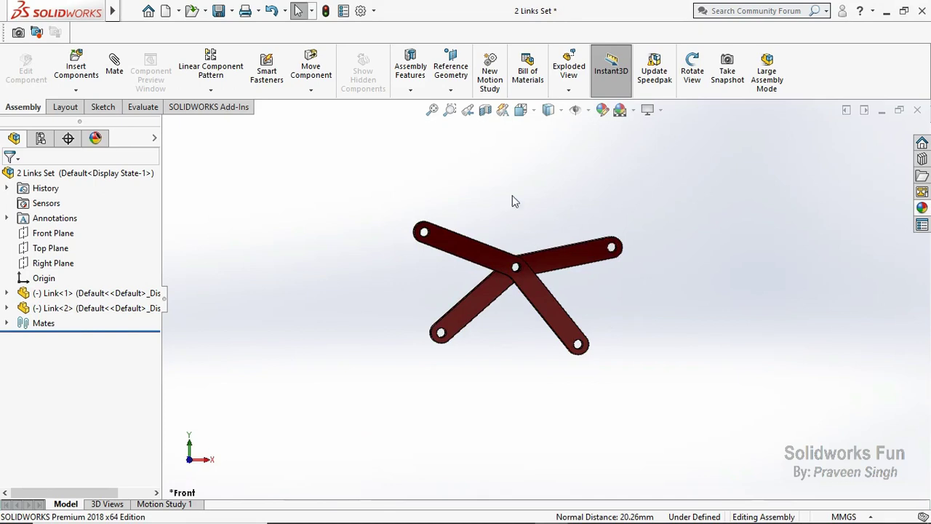
left_click(8, 324)
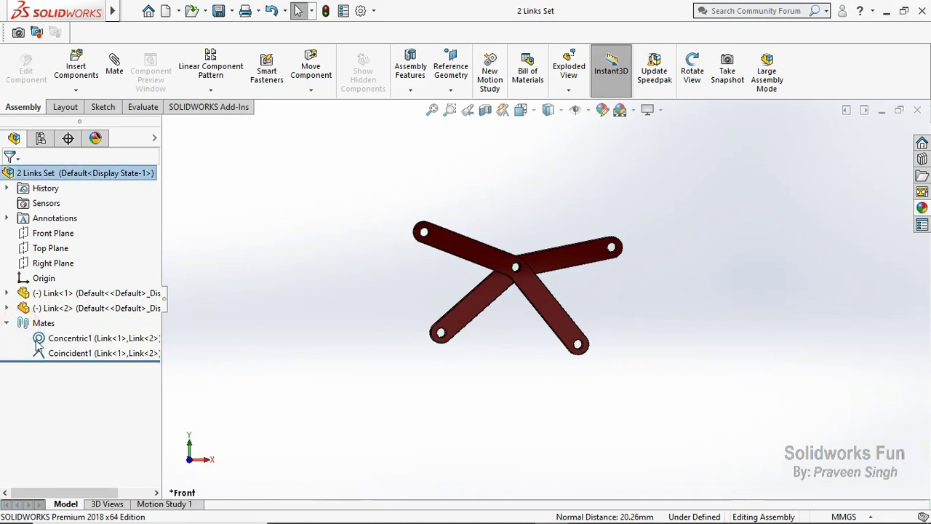
left_click(318, 300)
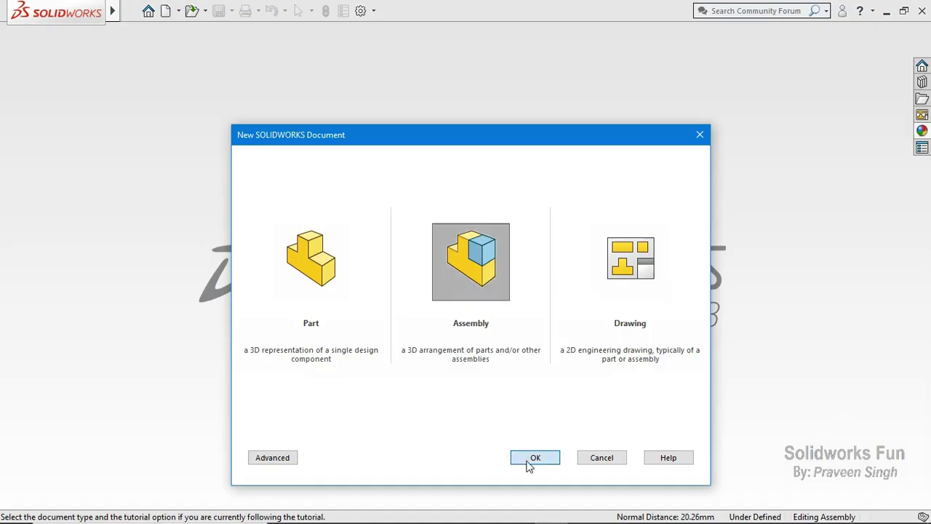
Create a new assembly and save it as 'Kinetic Clock Mechanism'.
left_click(535, 458)
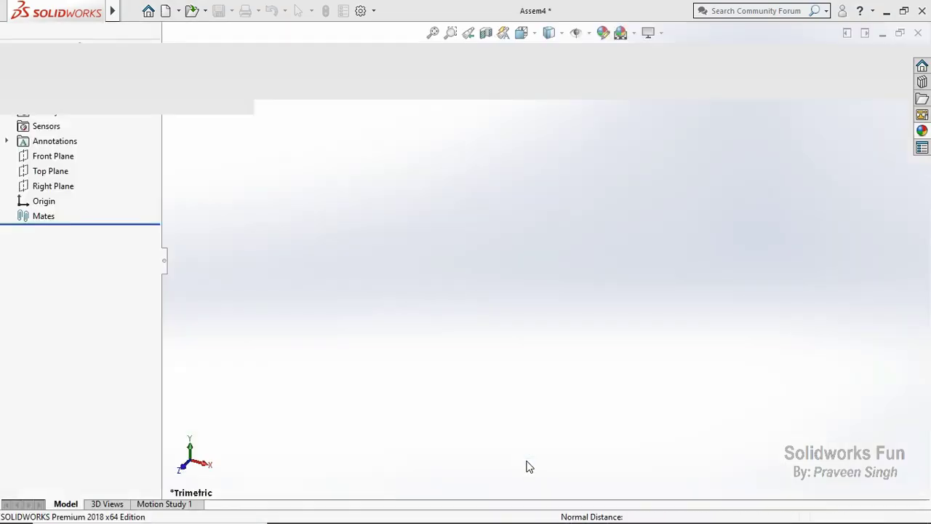
key("ctrl+s")
type("Kinetic Clock Mechanism")
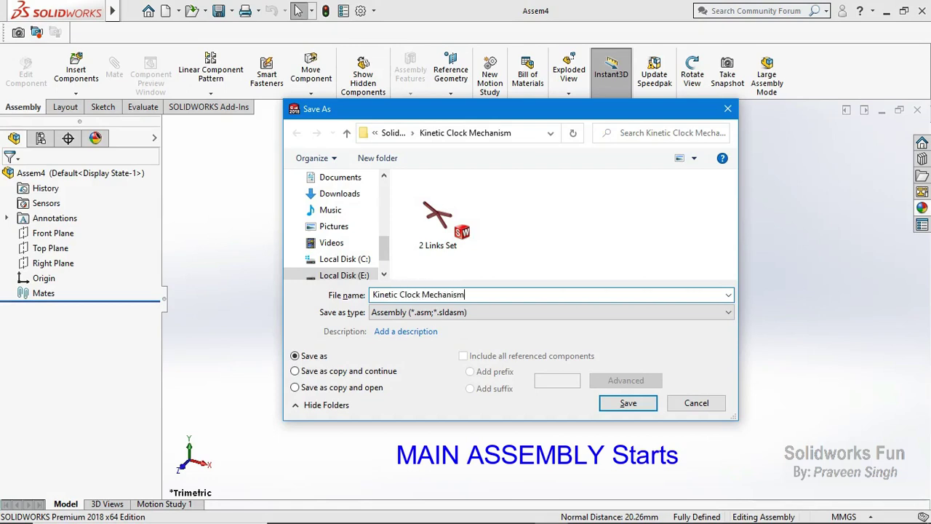
left_click(638, 408)
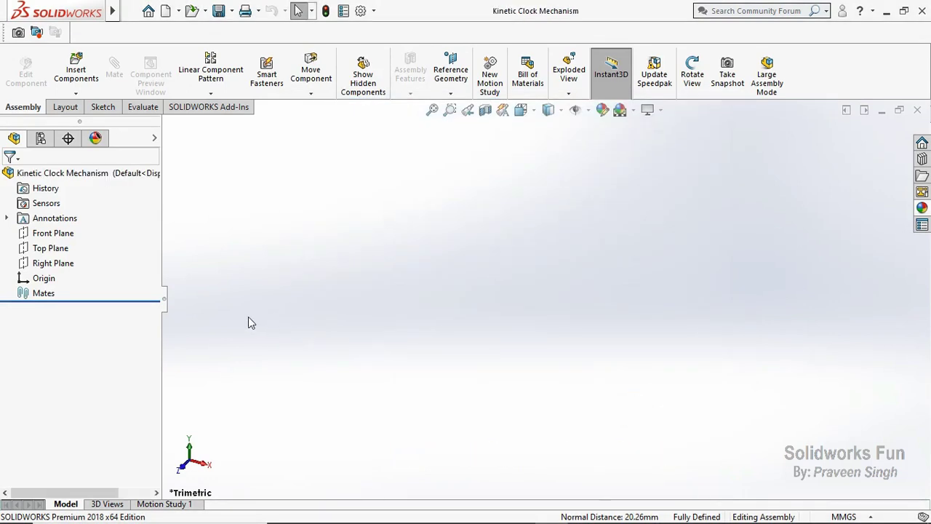
Insert and place Motor with Frame, Pointer Mounting with Shaft and Main Pointer.
left_click(76, 94)
left_click(99, 108)
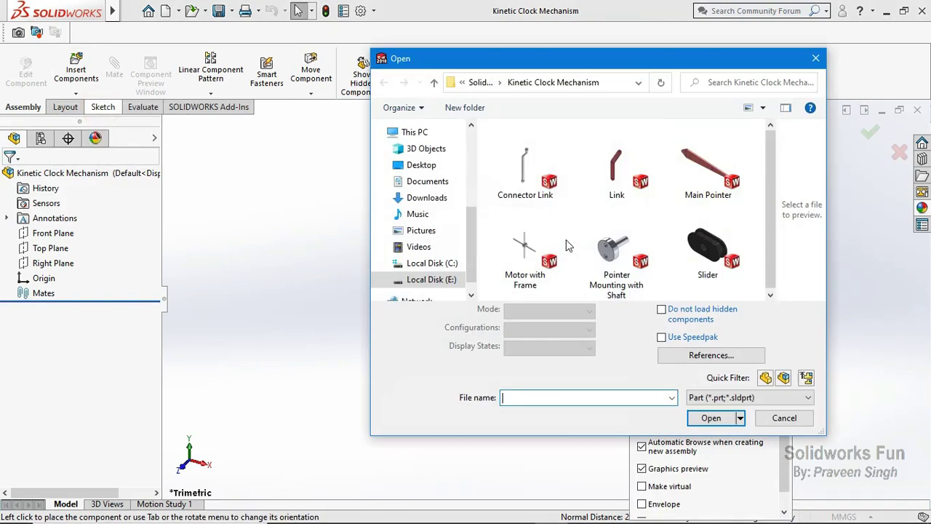
left_click(525, 251)
left_click(617, 251, "ctrl")
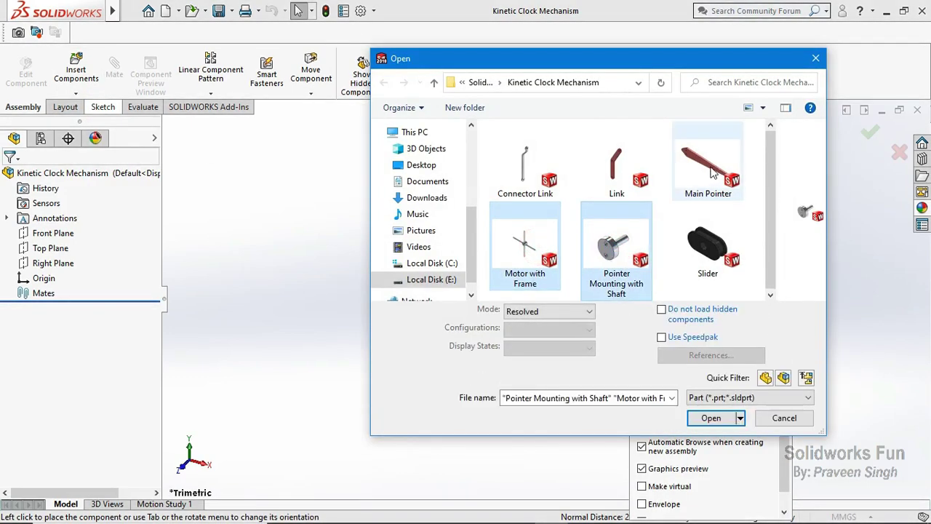
left_click(712, 172, "ctrl")
left_click(711, 418)
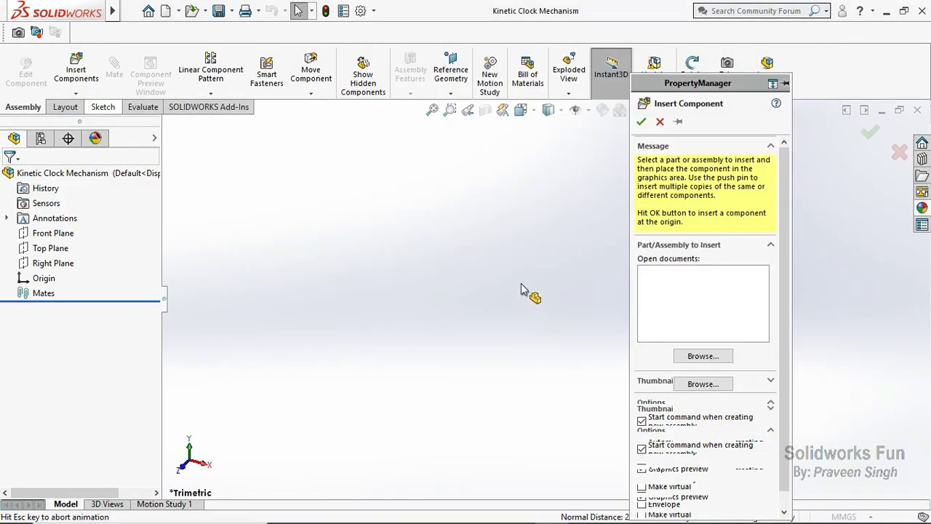
left_click(415, 298)
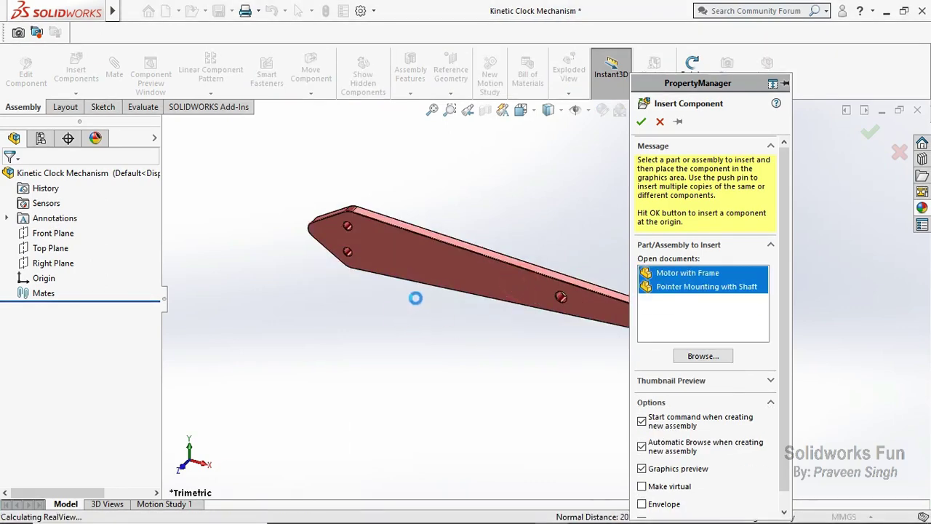
left_click(425, 271)
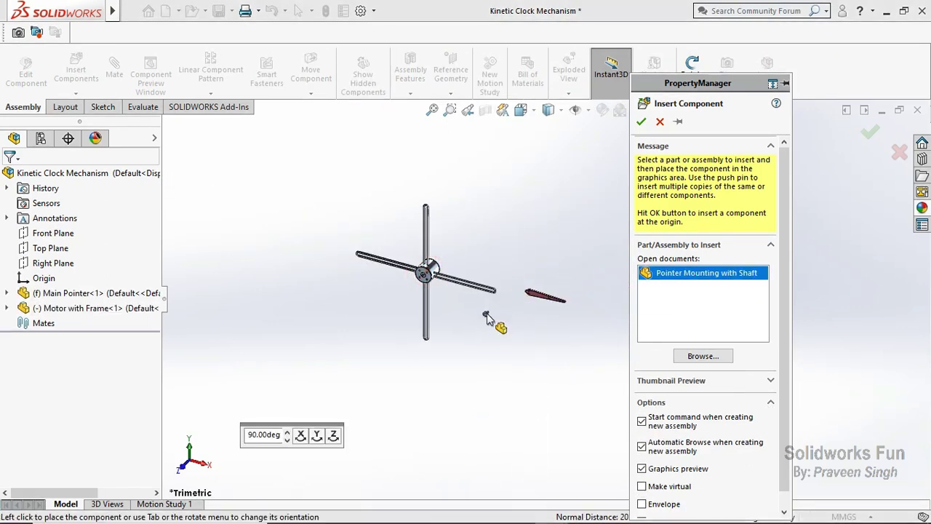
left_click(486, 317)
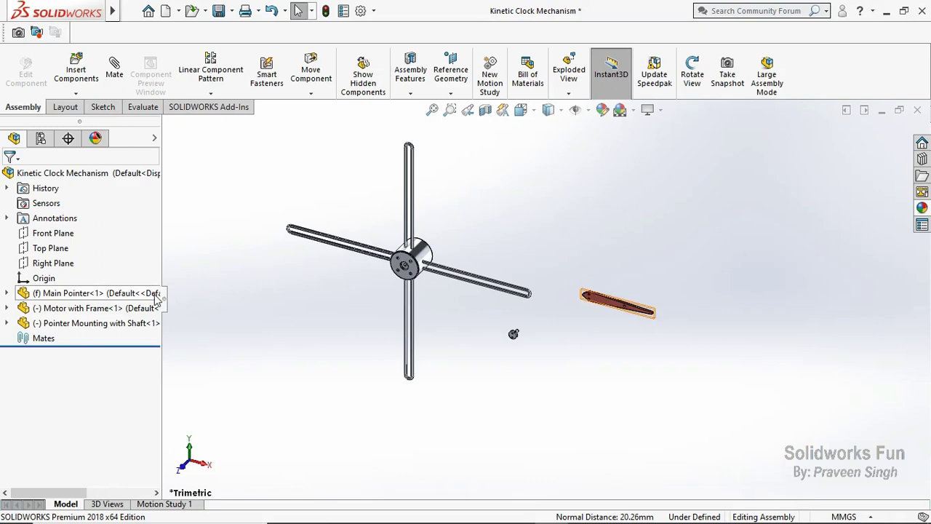
Set the Main Pointer to float.
right_click(155, 298)
left_click(216, 263)
right_click(137, 310)
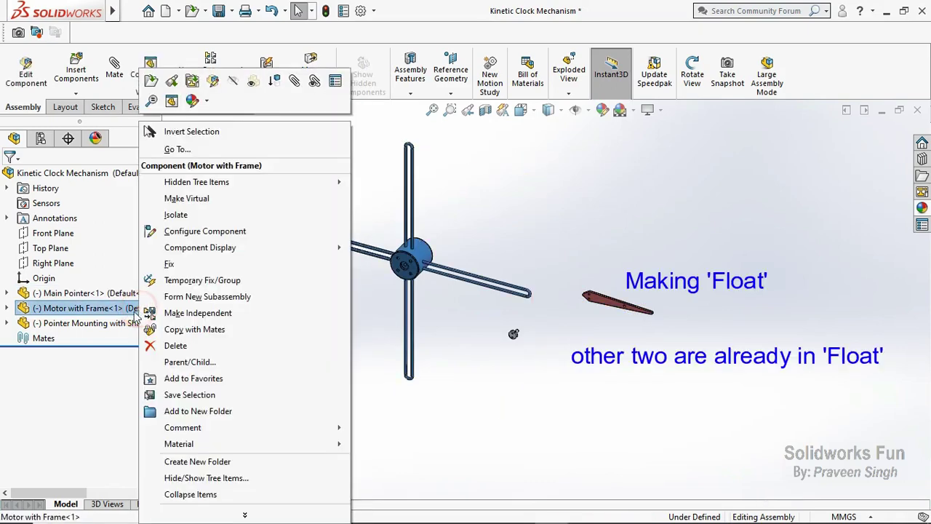
right_click(116, 326)
left_click(426, 349)
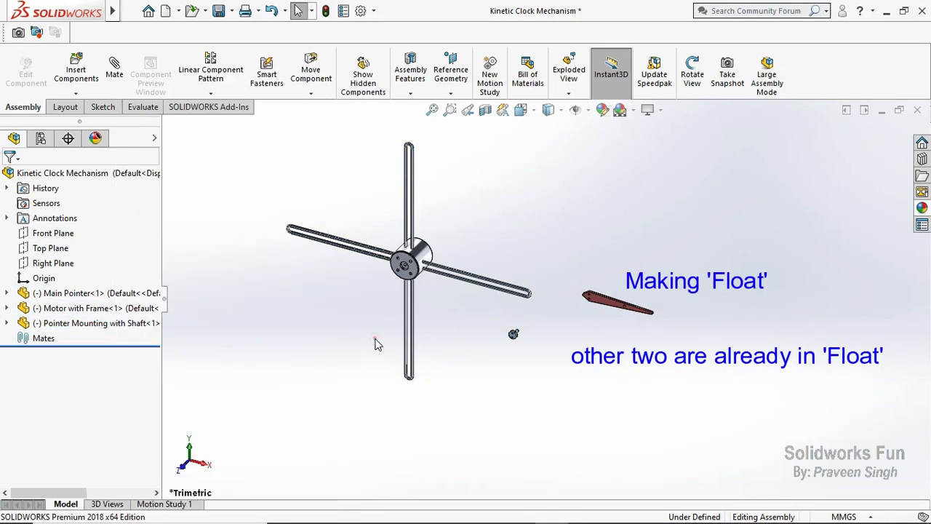
Reorder the tree: Motor with Frame below Origin, Pointer Mounting with Shaft above Main Pointer.
left_click_drag(162, 308, 122, 278)
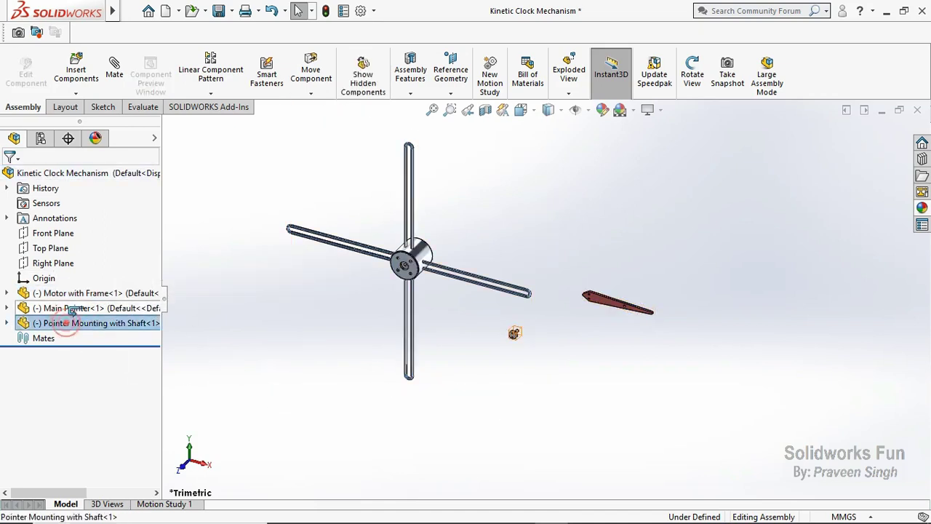
left_click_drag(68, 329, 91, 295)
left_click(270, 365)
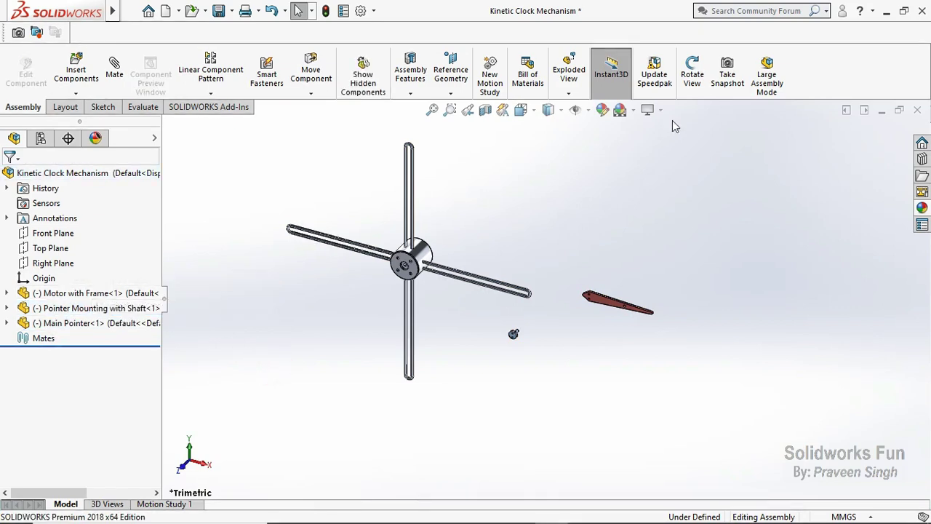
Mate the motor's flat face coincident to the assembly Front Plane.
left_click(693, 73)
left_click_drag(572, 157, 521, 188)
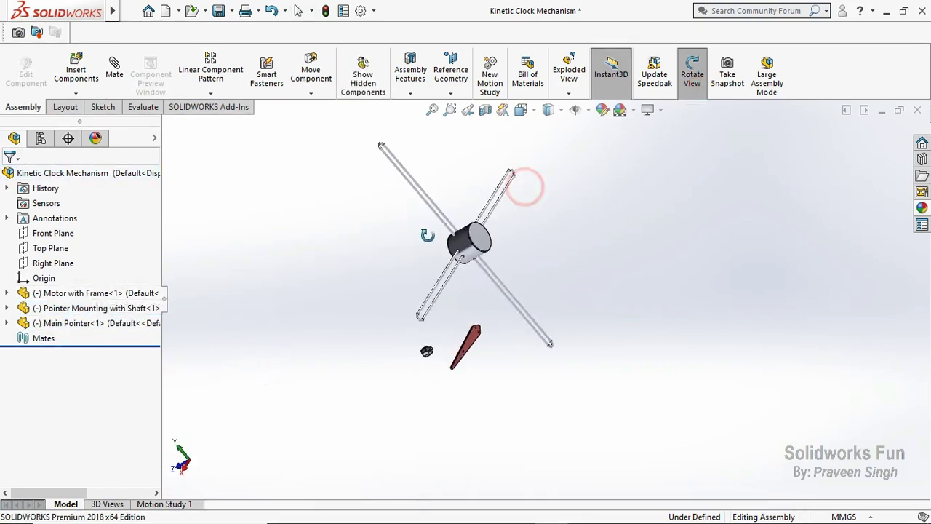
left_click(695, 95)
left_click(480, 237)
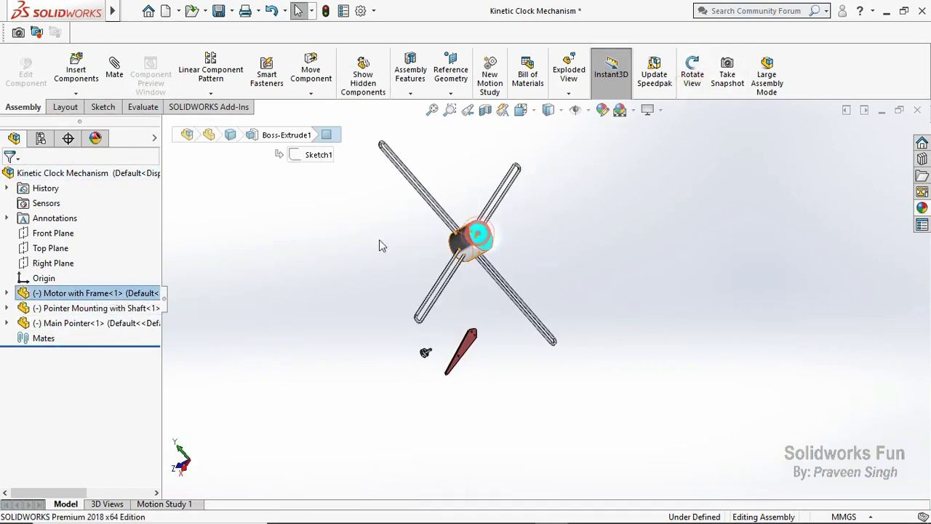
left_click(64, 237, "ctrl")
left_click(73, 242)
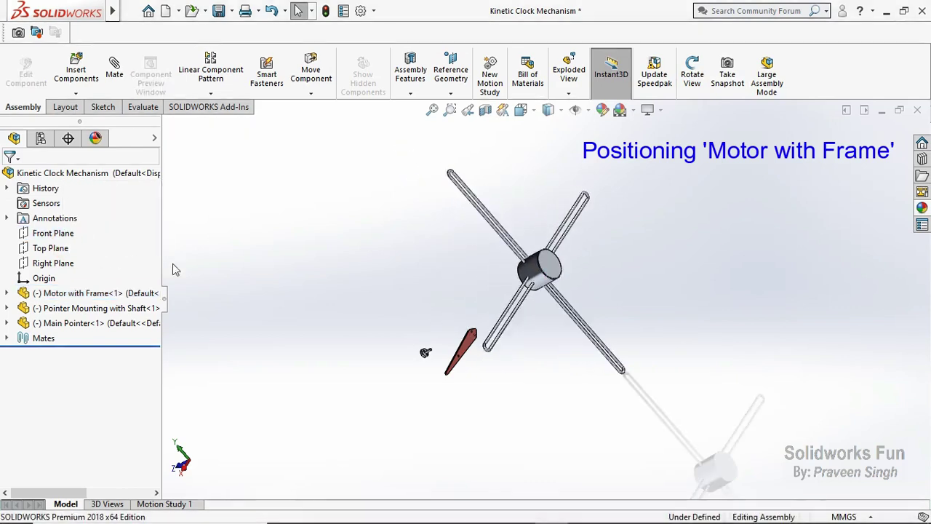
left_click(180, 464)
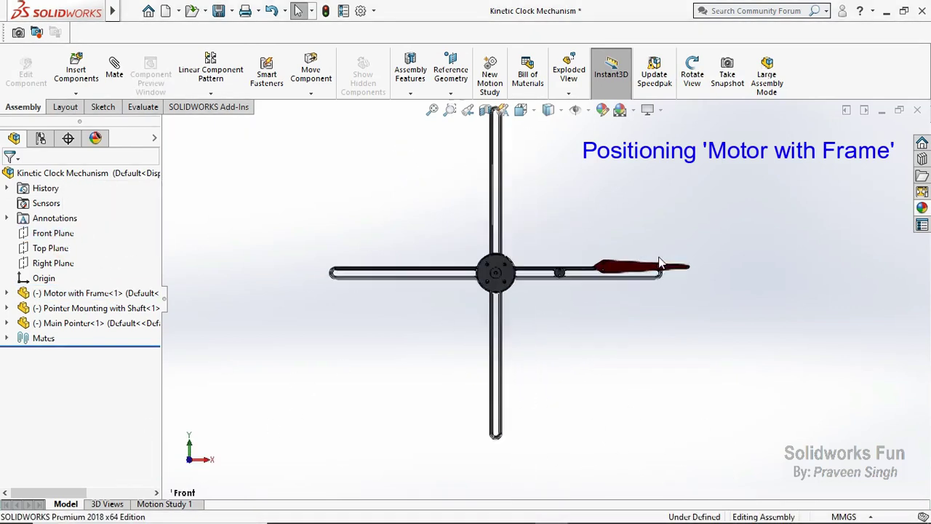
Mate the motor's Top and Right Planes coincident to the assembly's Top and Right Planes.
left_click(6, 294)
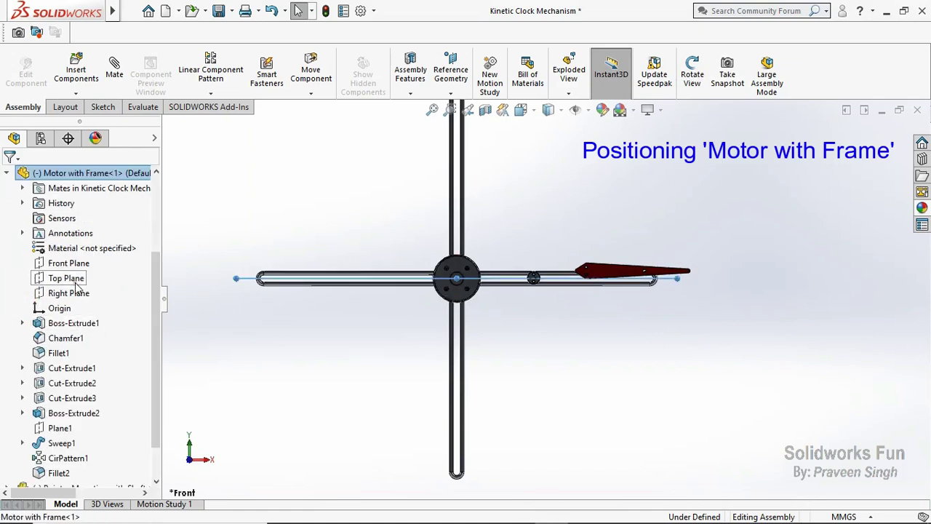
left_click(65, 282)
scroll(71, 262, "up", 3)
left_click(50, 248, "ctrl")
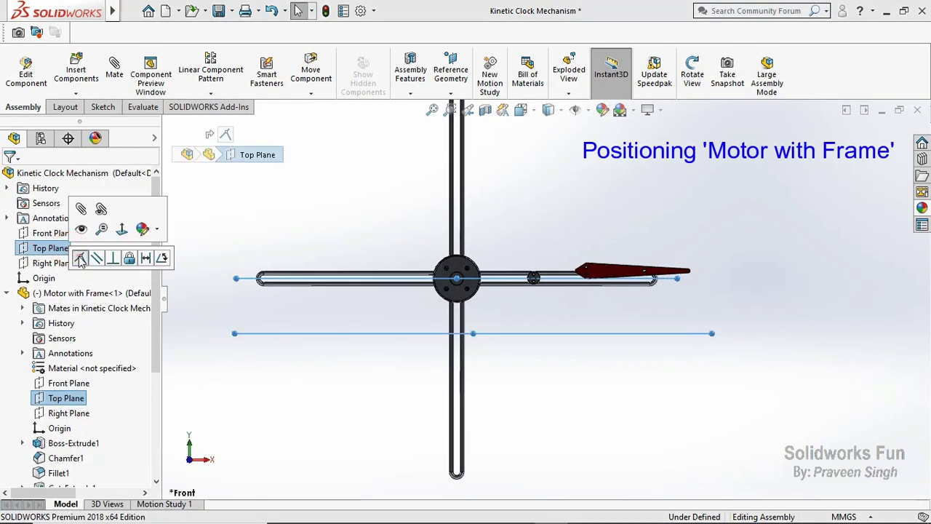
left_click(74, 255)
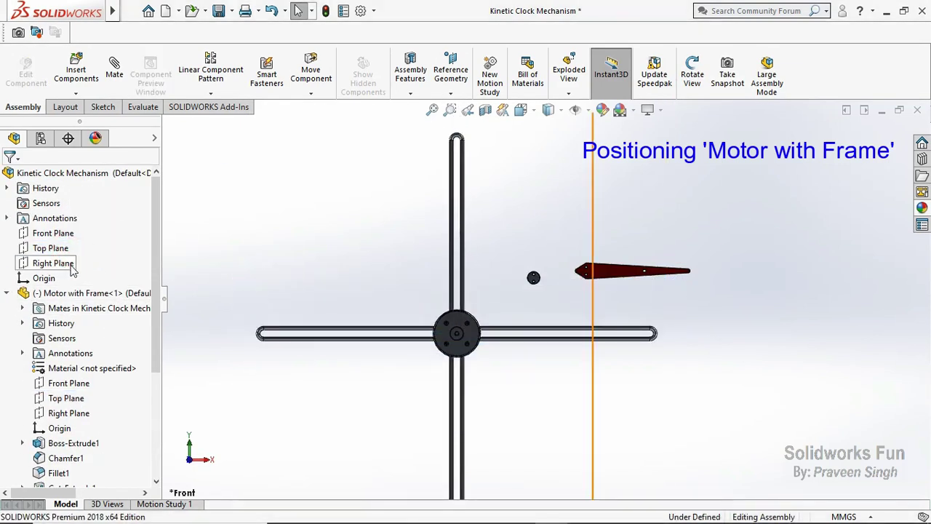
left_click(71, 266)
left_click(86, 415, "ctrl")
left_click(98, 424)
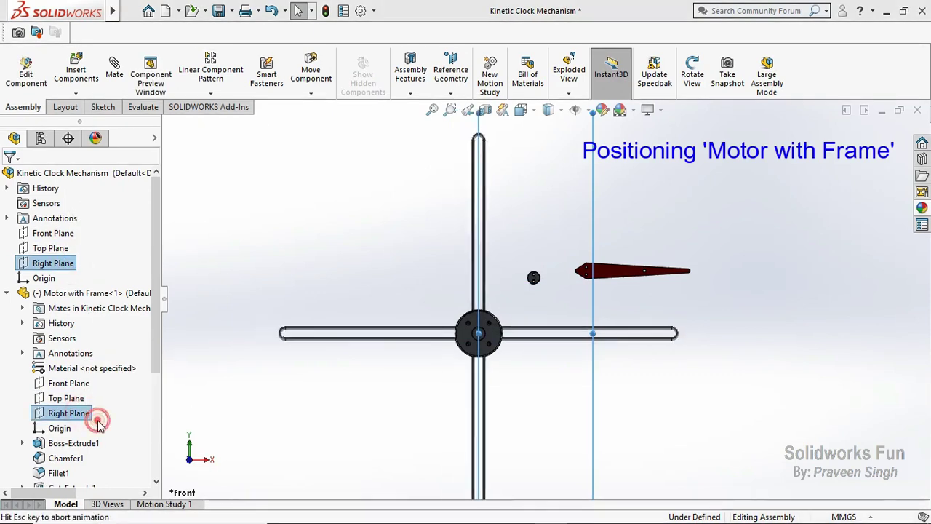
left_click(7, 293)
Fix Motor with Frame in place.
left_click(51, 292)
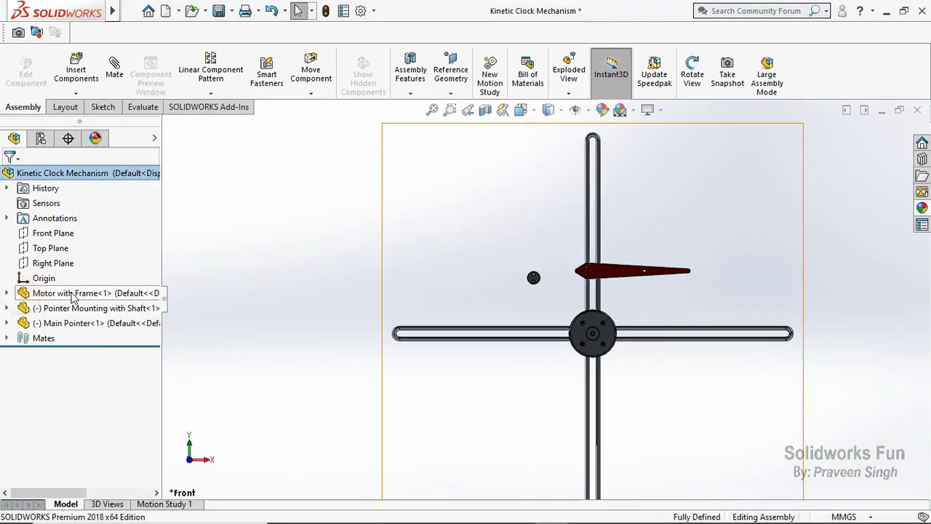
right_click(51, 293)
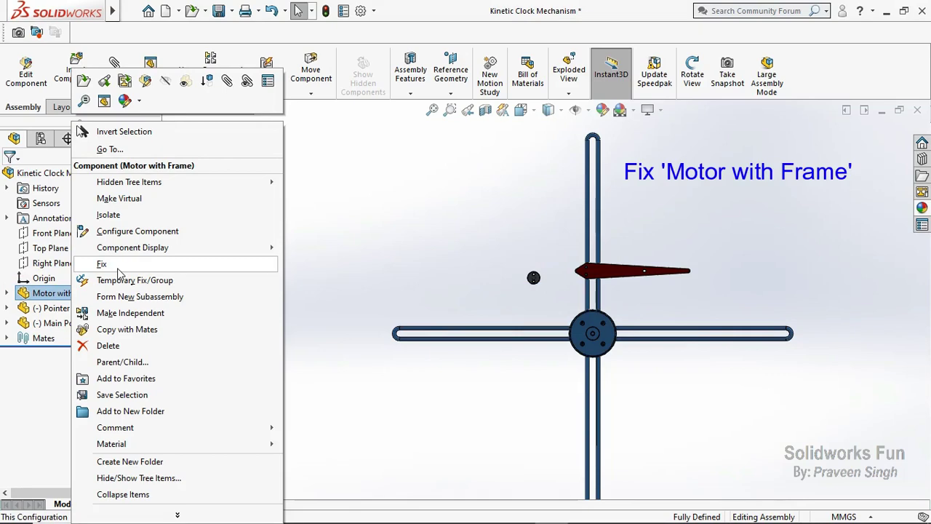
left_click(102, 264)
Orbit and zoom in on the pointer and shaft, selecting a hole edge on the Main Pointer.
left_click(692, 73)
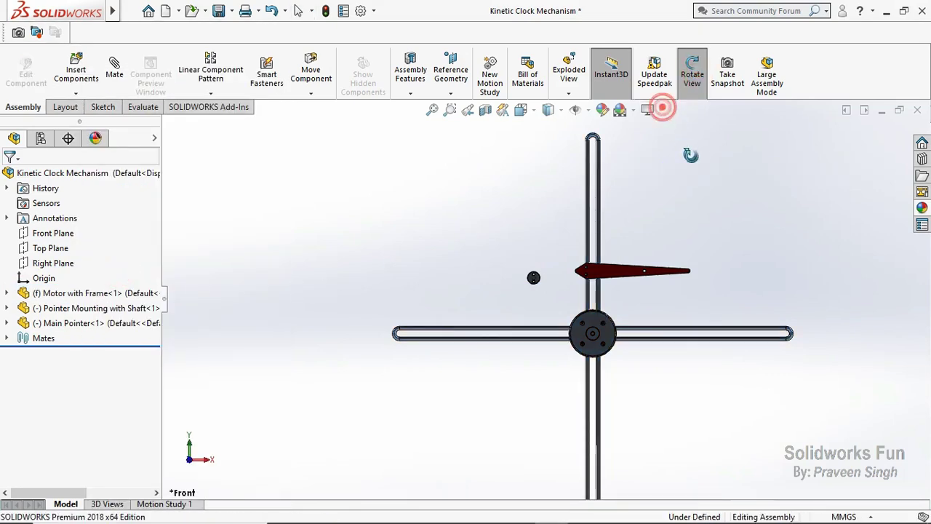
left_click_drag(690, 152, 658, 314)
scroll(657, 315, "down", 5)
right_click(270, 203)
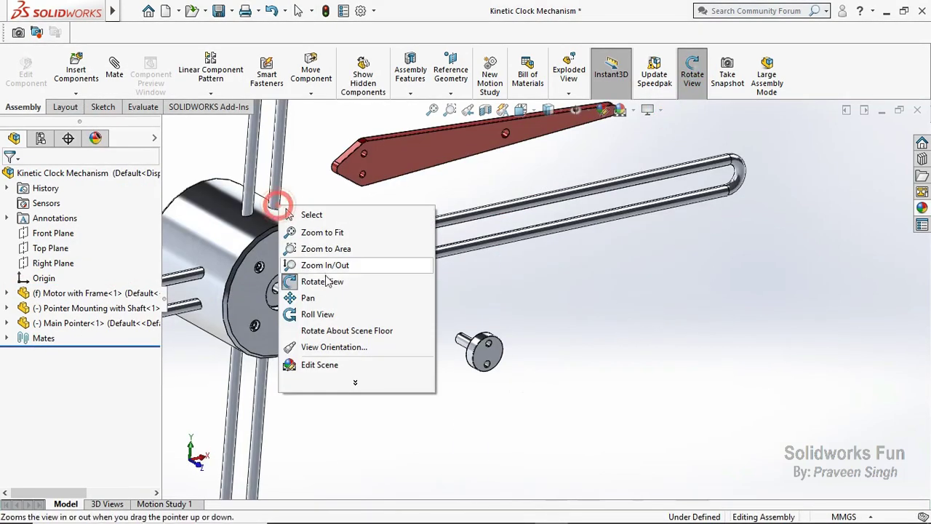
left_click(309, 277)
scroll(368, 211, "down", 2)
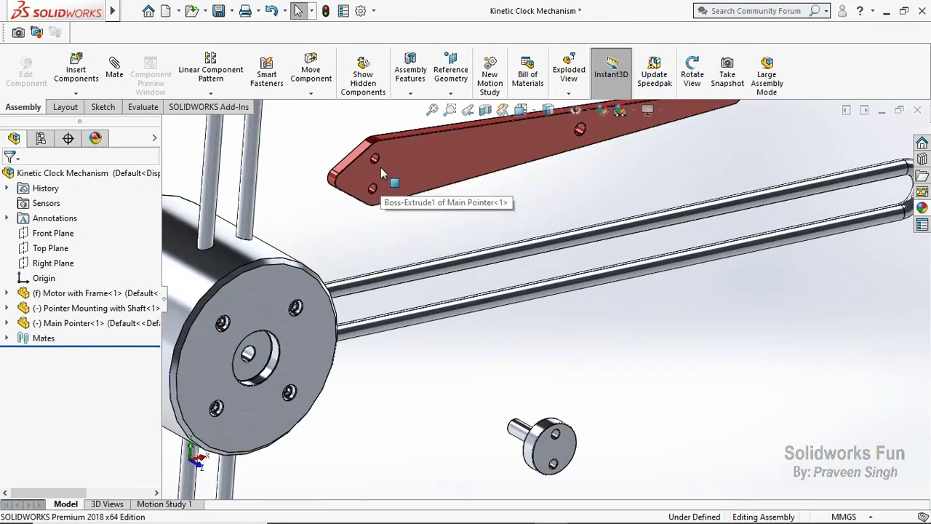
left_click(373, 158)
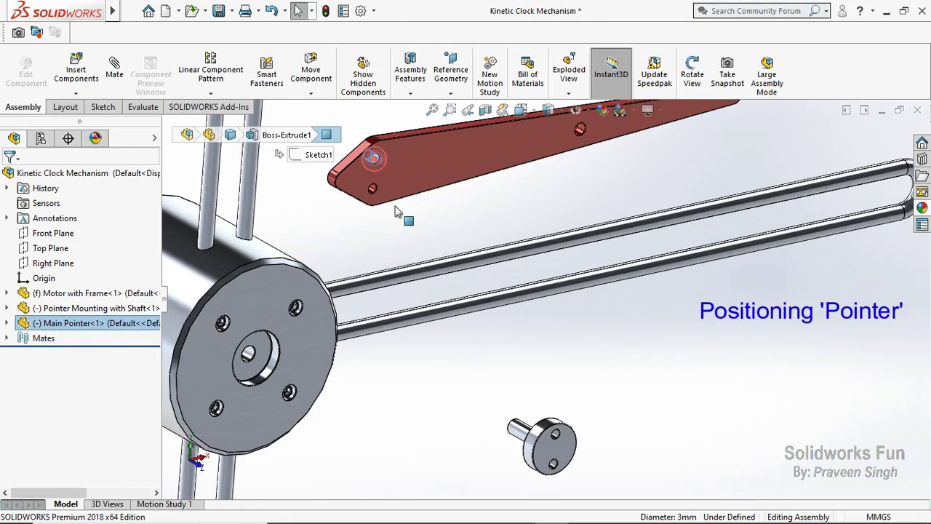
Make the Main Pointer's hole concentric with the mounting shaft's hole.
left_click(554, 433, "ctrl")
left_click(643, 421)
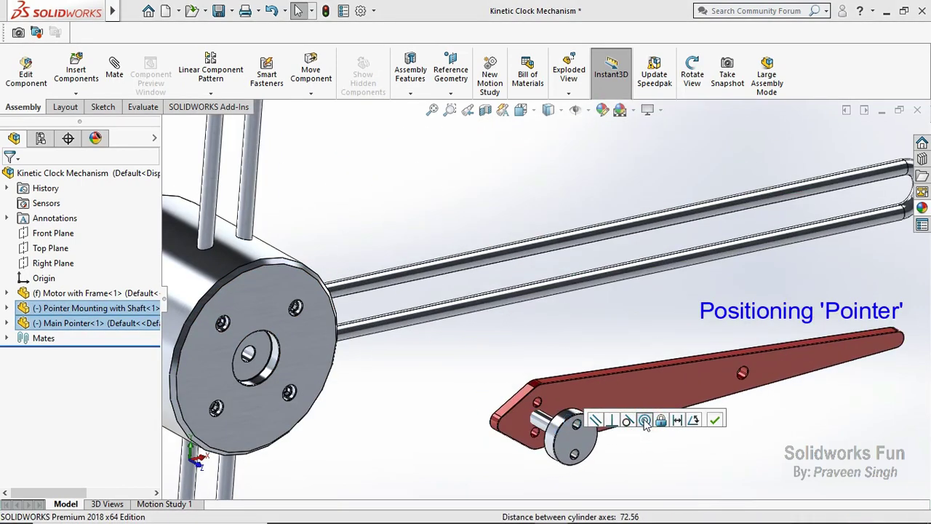
left_click(575, 457)
scroll(571, 451, "down", 2)
scroll(561, 427, "down", 1)
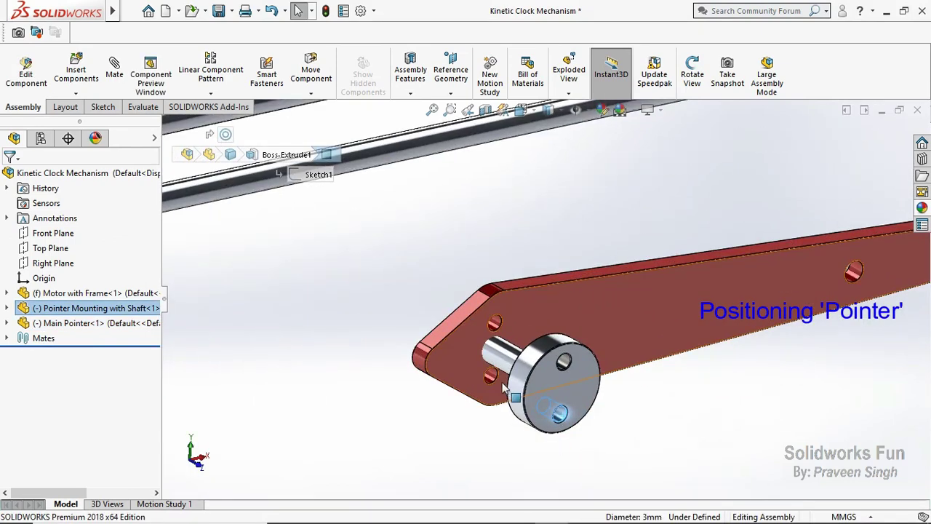
left_click(492, 386, "ctrl")
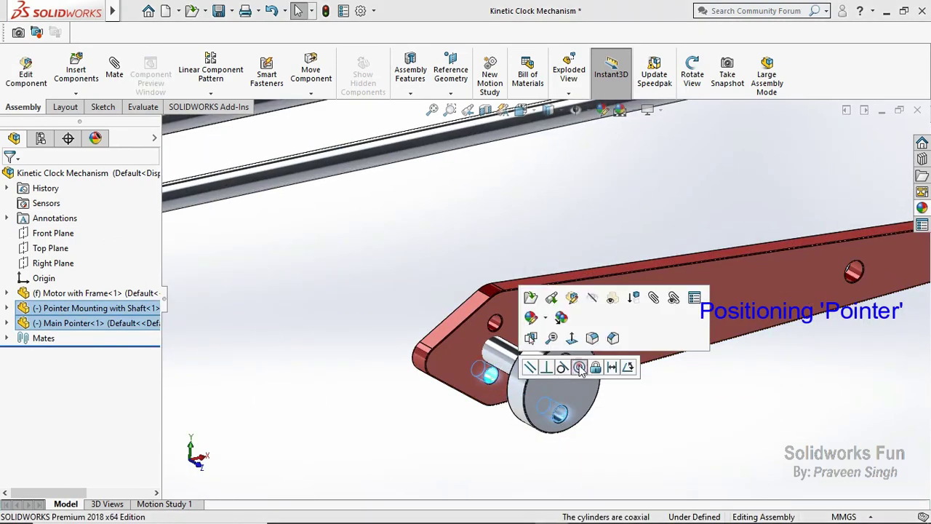
left_click(580, 369)
Mate the mounting disc face flush with the pointer arm face.
left_click(538, 379)
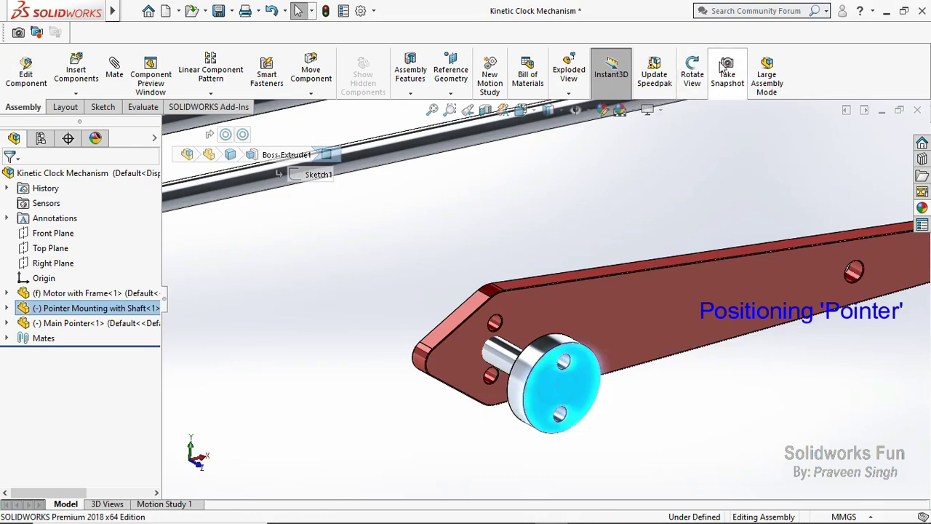
left_click(692, 73)
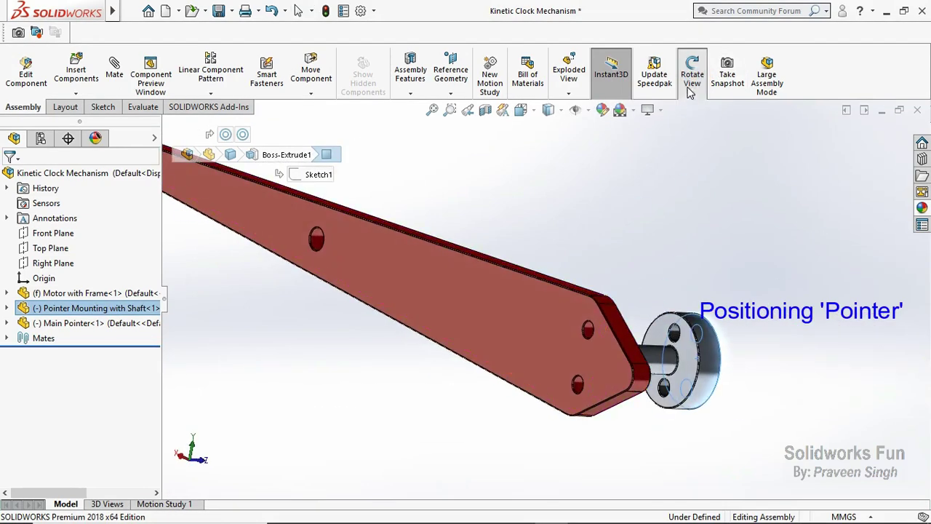
left_click(553, 316, "ctrl")
left_click(597, 304)
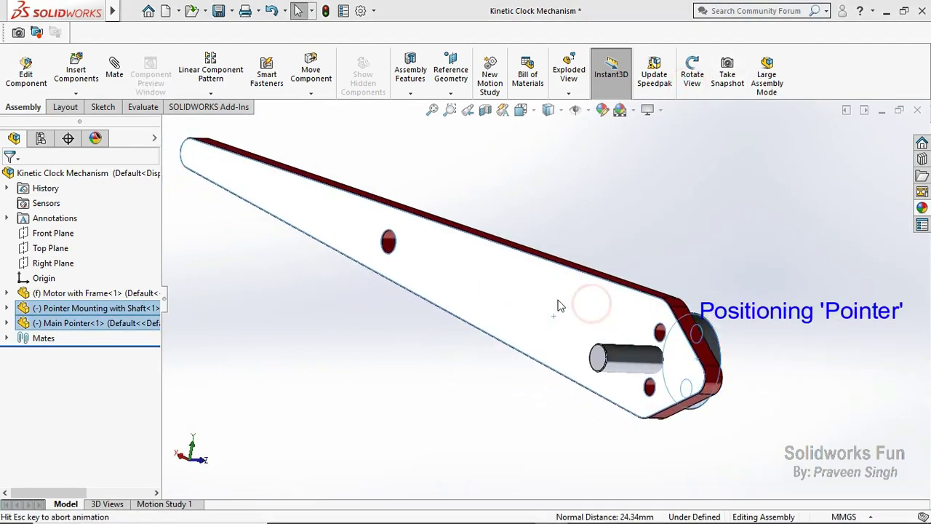
left_click(692, 76)
left_click_drag(671, 266, 495, 191)
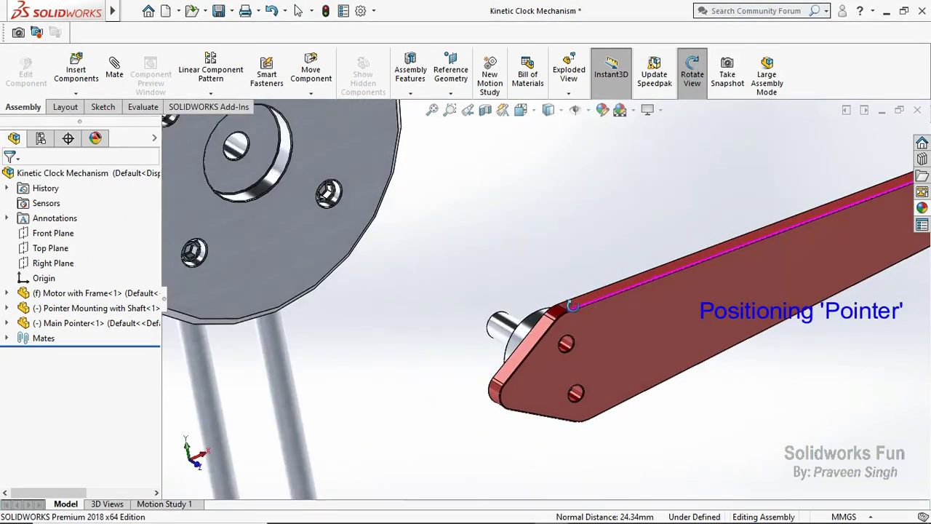
right_click(494, 237)
Make the shaft concentric with the motor hole and slide it out along its axis.
left_click(533, 313)
left_click(509, 326)
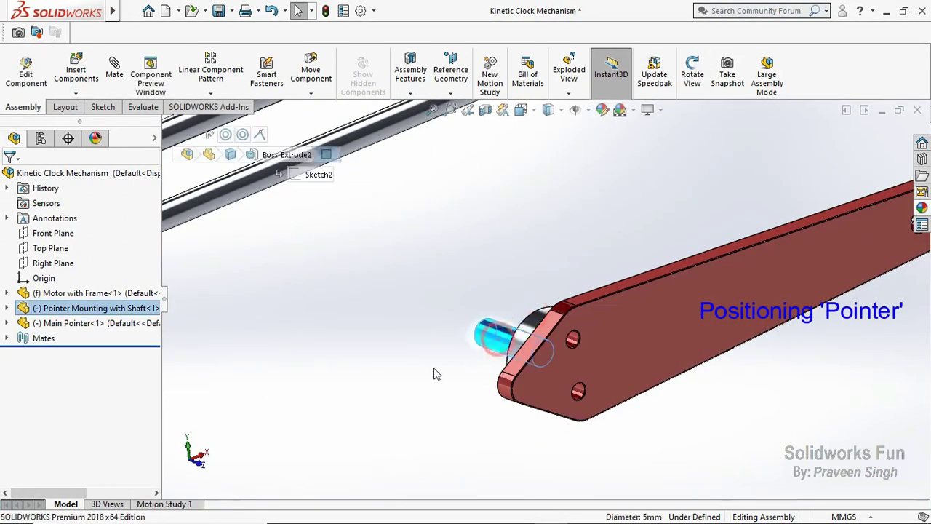
middle_click_drag(432, 374, 318, 311)
left_click(275, 298, "ctrl")
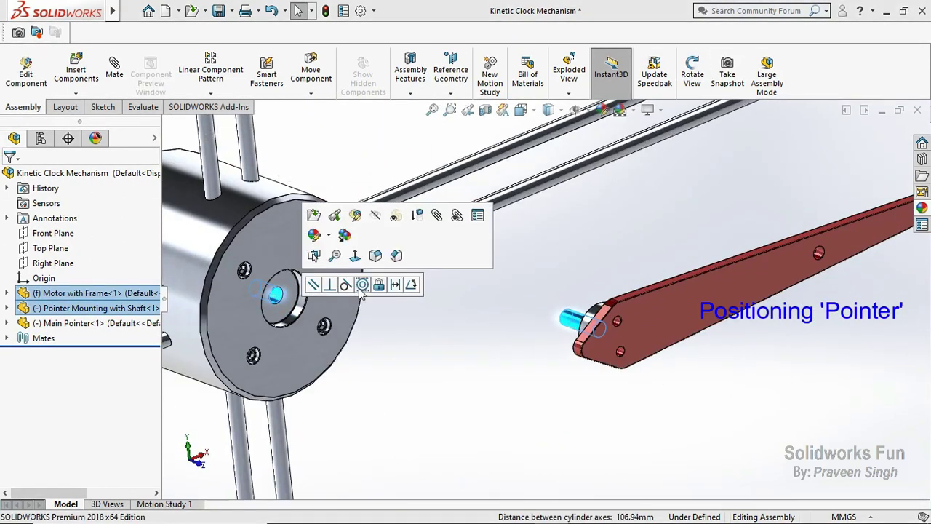
left_click(361, 283)
scroll(269, 300, "down", 4)
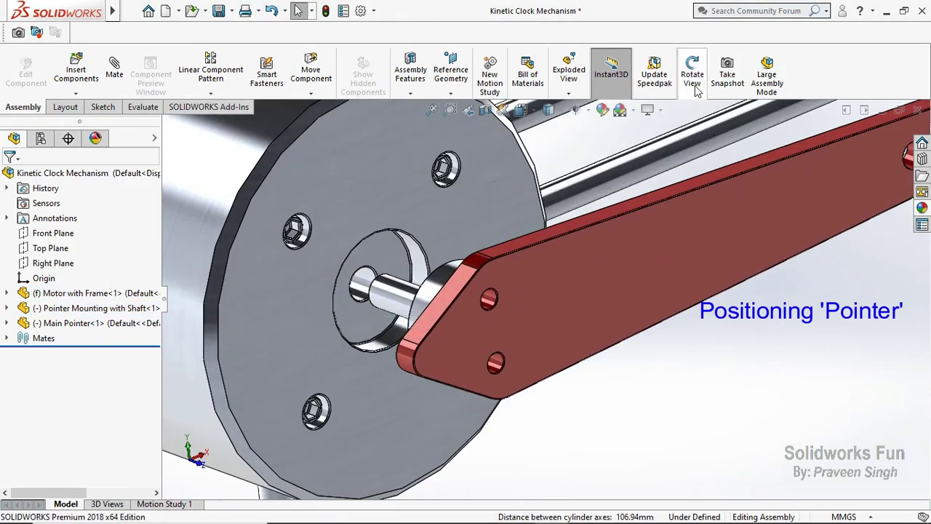
left_click_drag(362, 280, 603, 266)
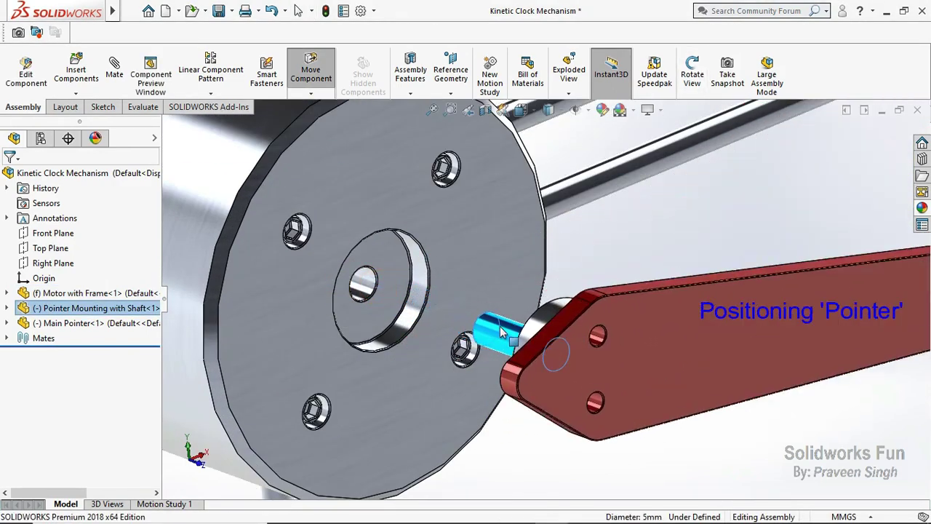
Mate the shaft end face coincident with the inner face of the motor hole.
left_click(692, 73)
mouse_move(509, 240)
left_mouse_down()
mouse_move(454, 231)
mouse_move(494, 211)
left_mouse_up()
left_click(691, 73)
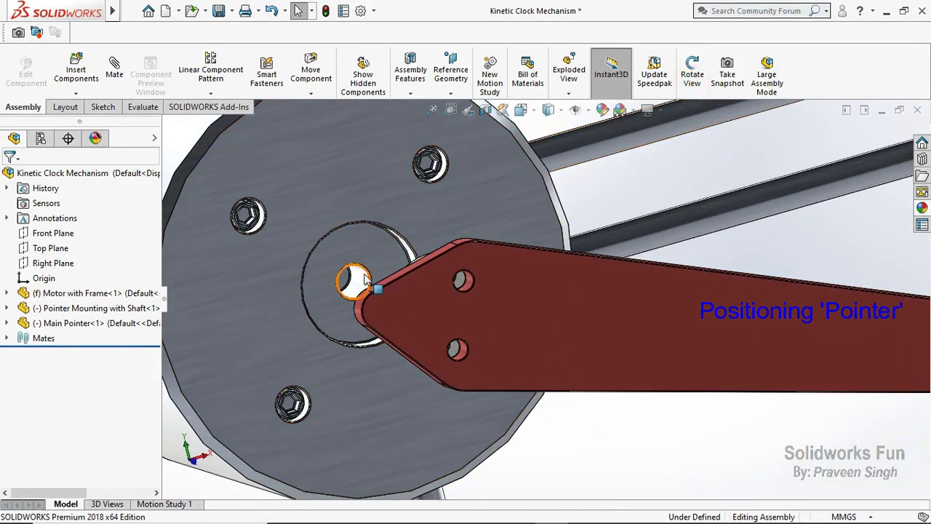
left_click(347, 288)
left_click(691, 74)
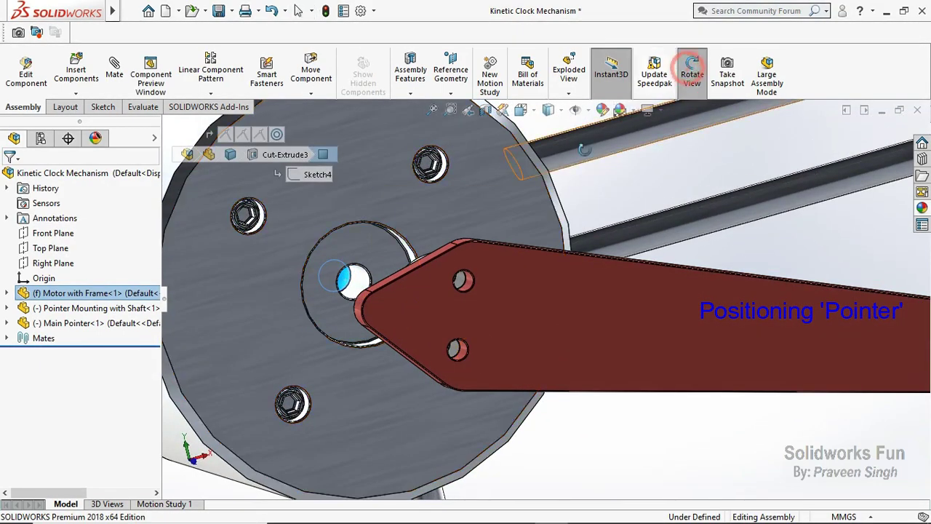
mouse_move(497, 186)
left_mouse_down()
mouse_move(568, 216)
mouse_move(626, 204)
left_mouse_up()
left_click(692, 73)
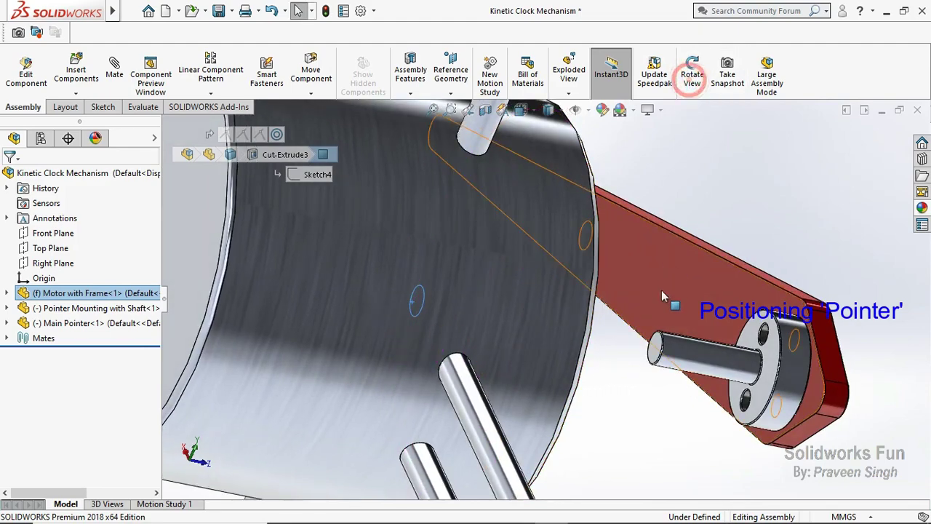
left_click(657, 356, "ctrl")
left_click(709, 339)
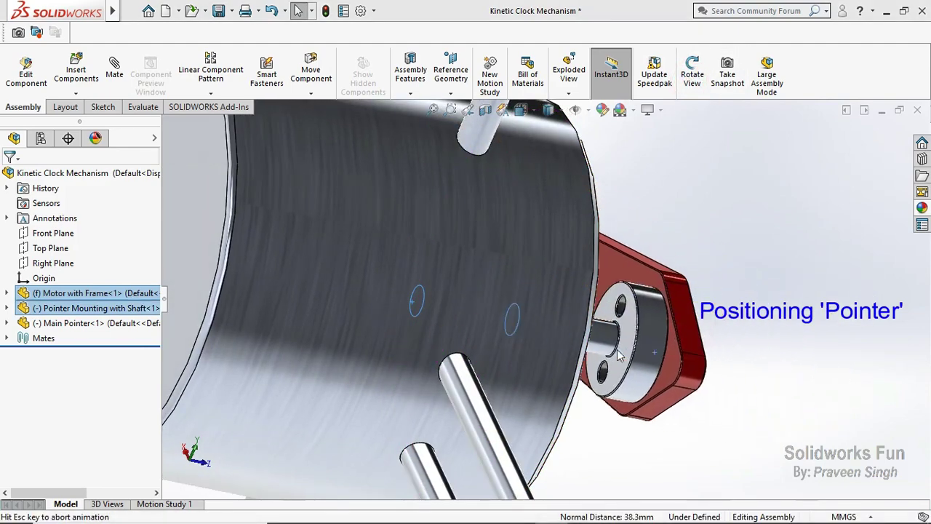
In Front view, swing the Main Pointer around its shaft to point up-right.
key("ctrl+1")
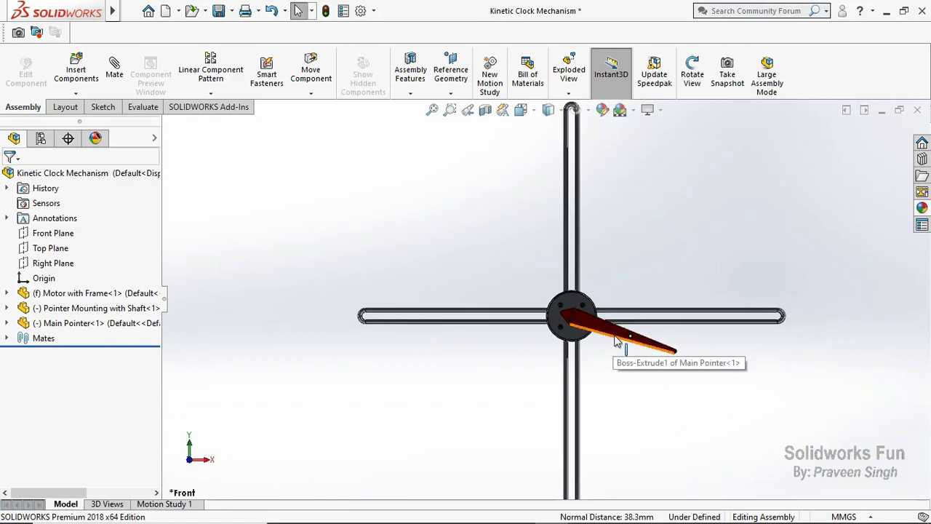
left_click_drag(614, 342, 650, 228)
left_click(696, 240)
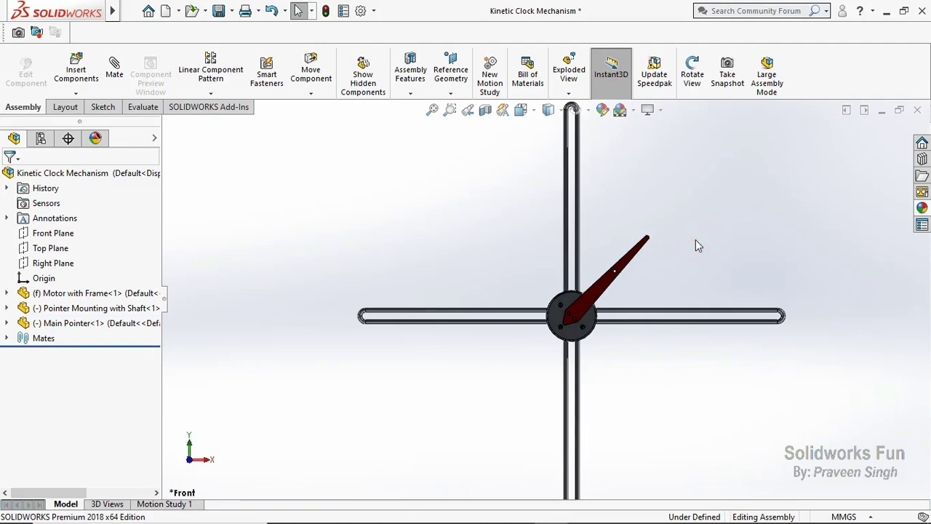
Save the assembly with rebuild and fit the clock in view.
key("ctrl+s")
left_click(487, 223)
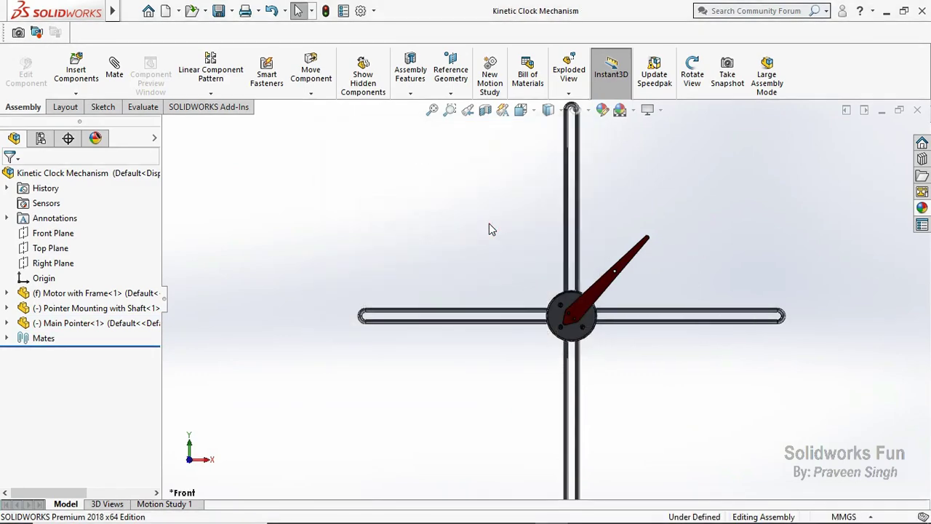
key("f")
scroll(512, 286, "up", 1)
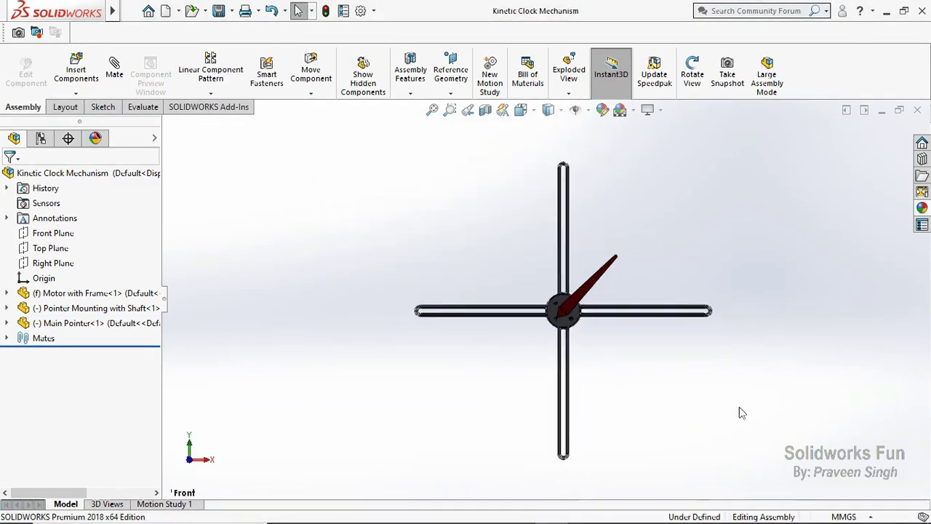
middle_click_drag(738, 410, 430, 228, "ctrl")
Insert the Slider part left of the cross and Ctrl-drag copies to the right and below the hub.
left_click(75, 93)
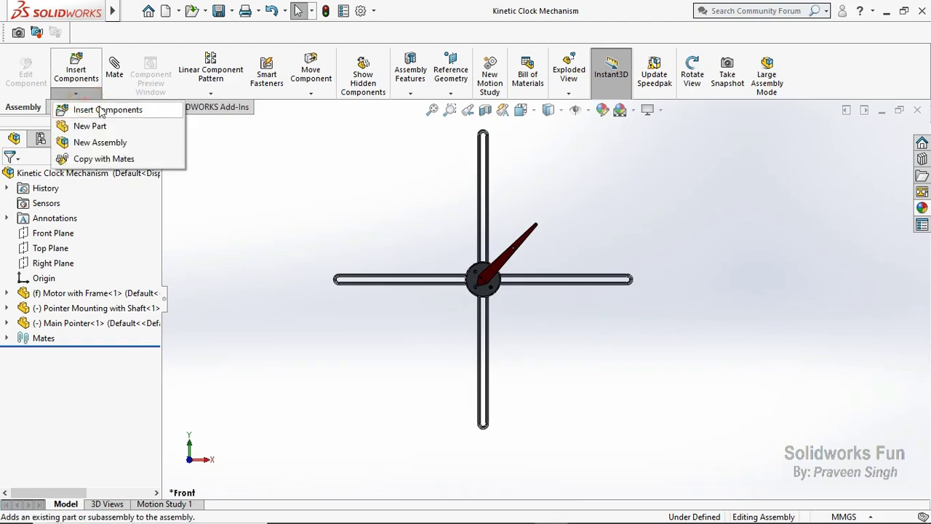
left_click(109, 108)
left_click(697, 251)
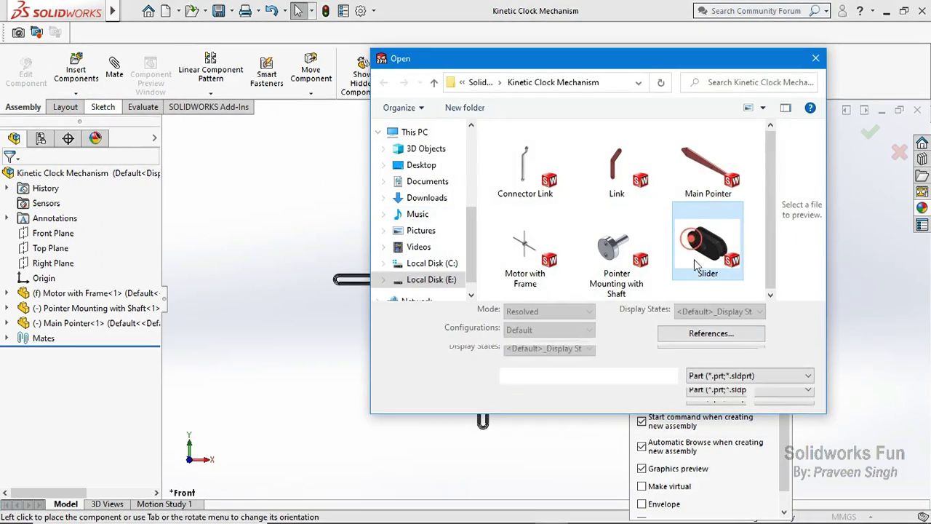
left_click(711, 400)
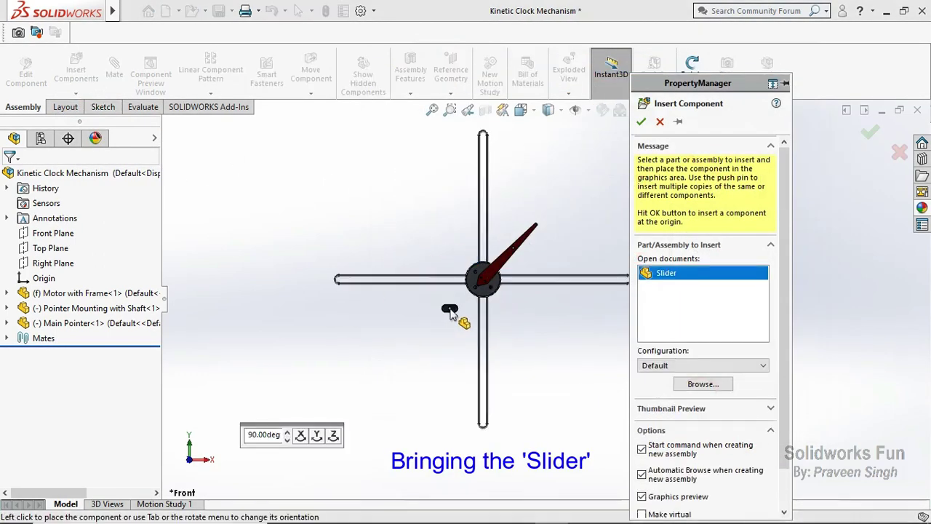
left_click(361, 323)
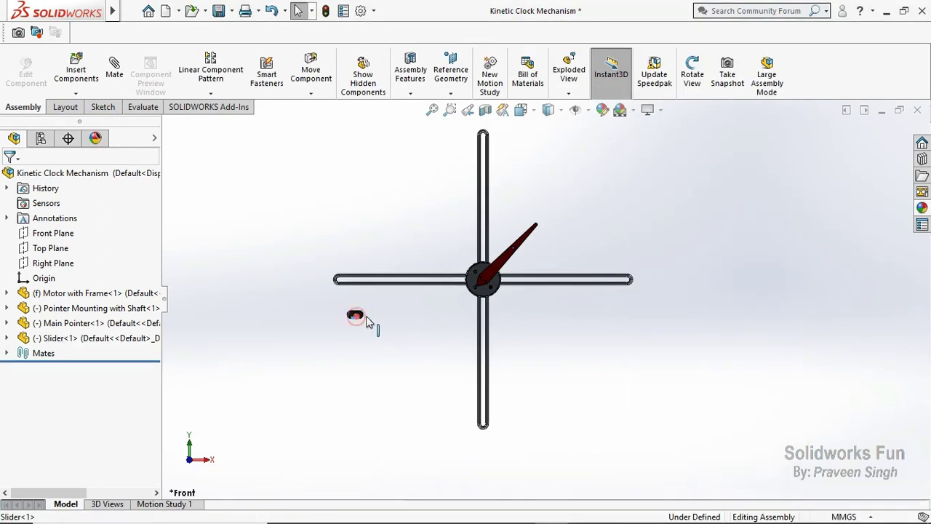
mouse_move(357, 319)
left_mouse_down("ctrl")
mouse_move(551, 324)
mouse_move(518, 364)
left_mouse_up("ctrl")
left_click_drag(500, 402, 499, 405, "ctrl")
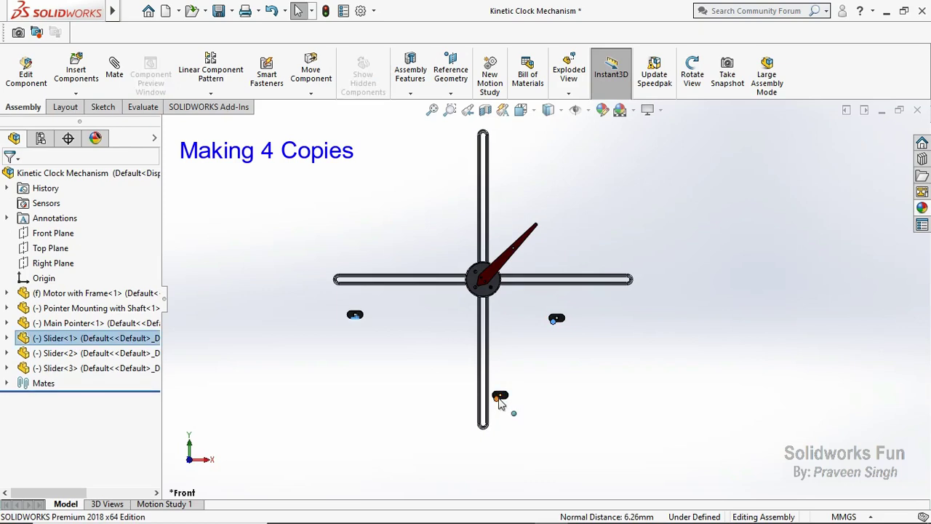
Rotate the lower Slider 90° upright and copy it above the hub as the fourth Slider.
scroll(510, 414, "down", 2)
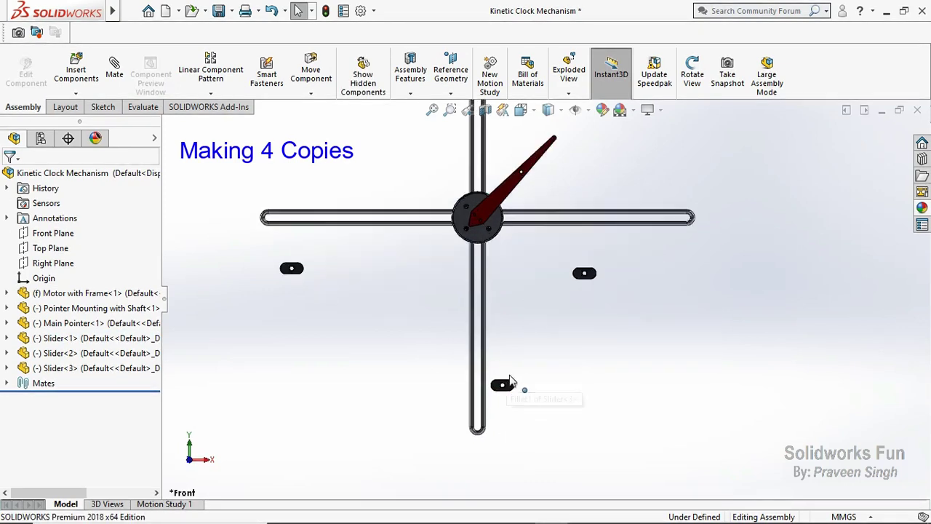
left_click(311, 93)
left_click(354, 124)
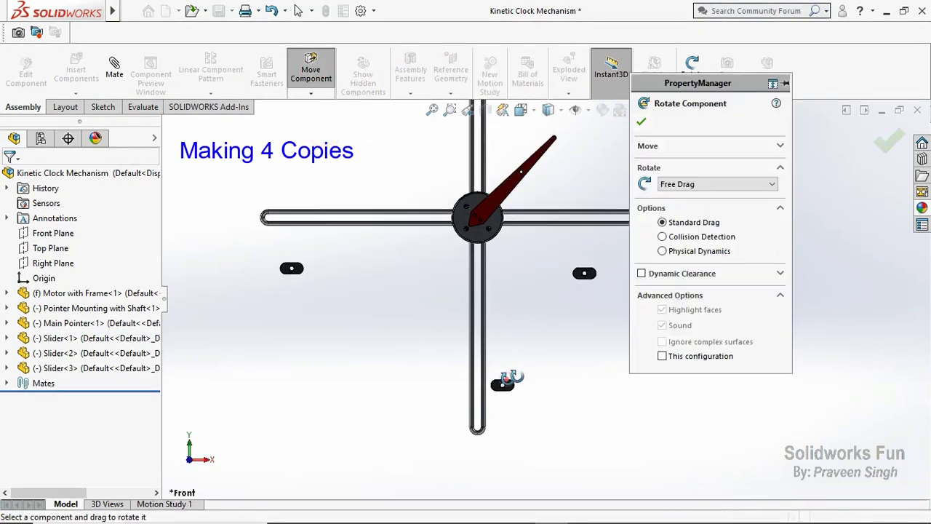
left_click_drag(510, 380, 446, 338)
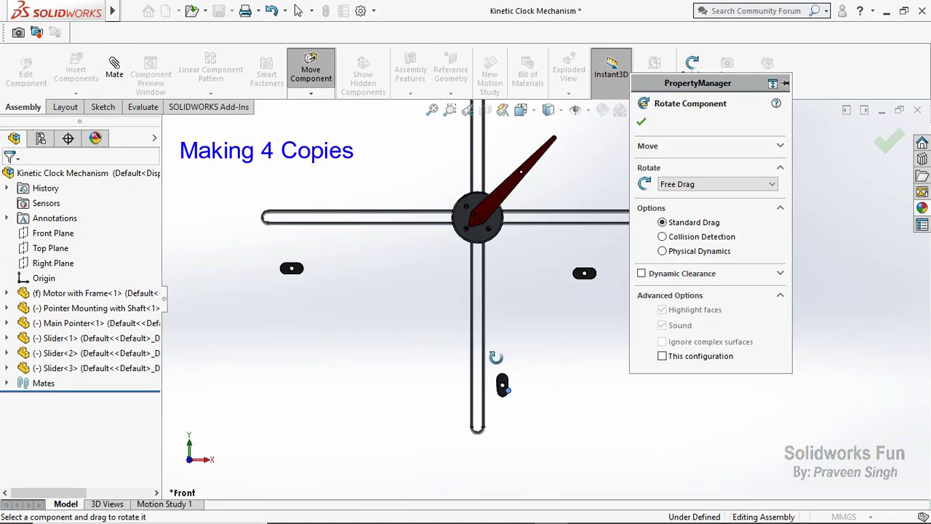
left_click(640, 122)
scroll(528, 280, "up", 1)
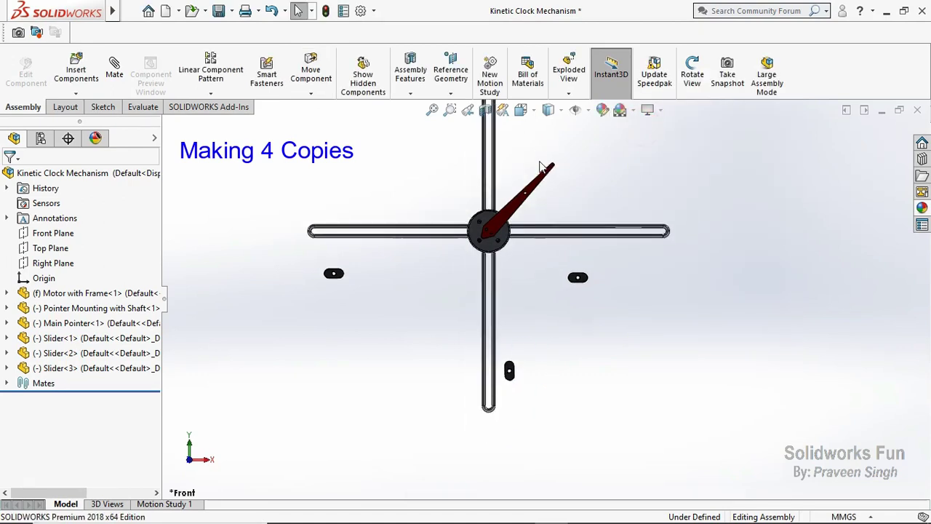
left_click_drag(513, 368, 489, 237, "ctrl")
left_click_drag(463, 163, 464, 163, "ctrl")
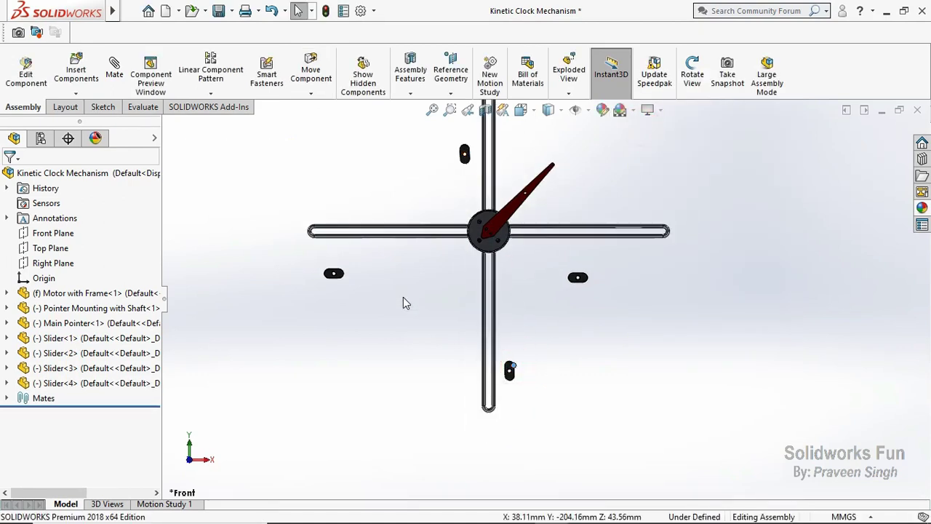
Save the assembly and select Plane1 of Motor with Frame in the tree.
key("ctrl+s")
left_click(437, 208)
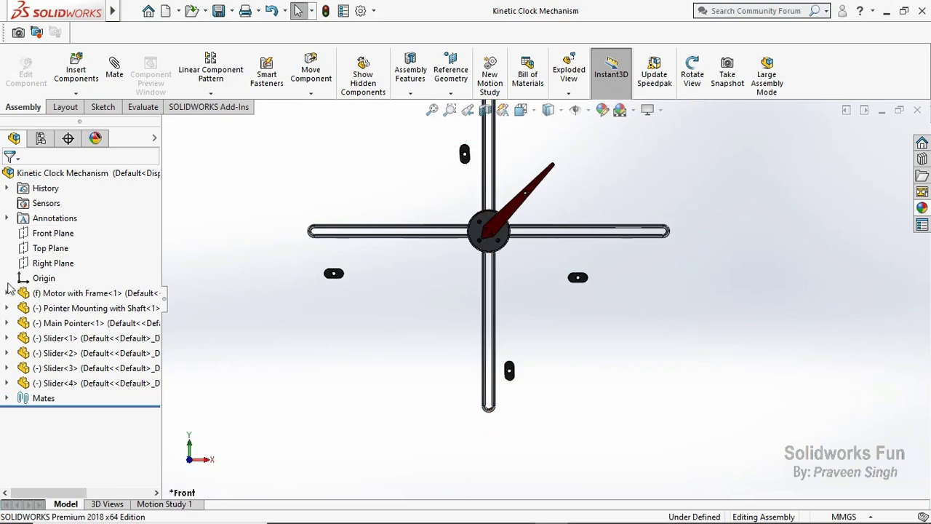
left_click(8, 293)
left_click(48, 430)
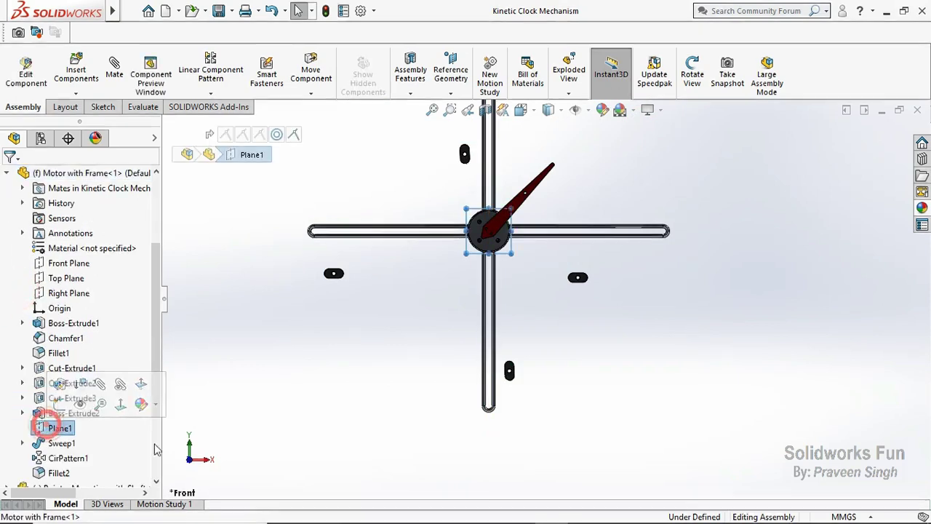
left_click(208, 460)
left_click(61, 429)
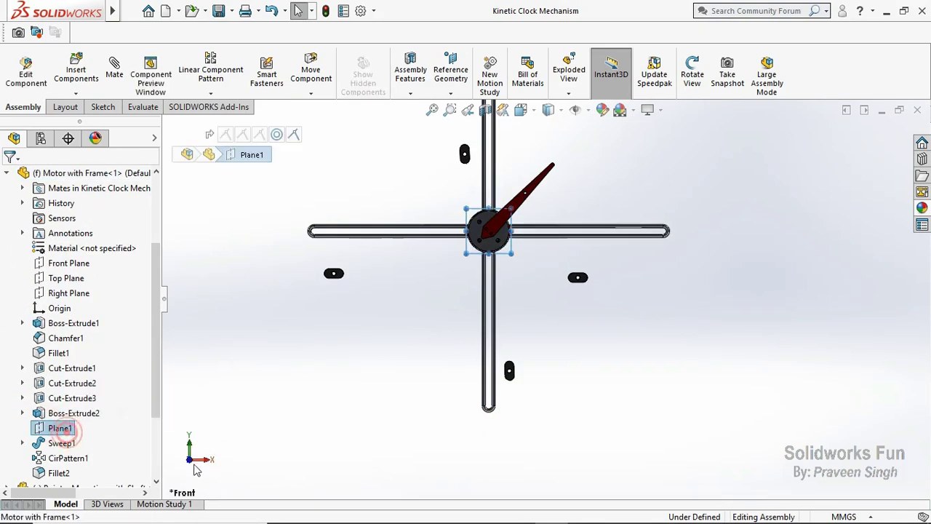
Switch to Right view, orbit to inspect the frame, and start a new mate.
left_click(213, 463)
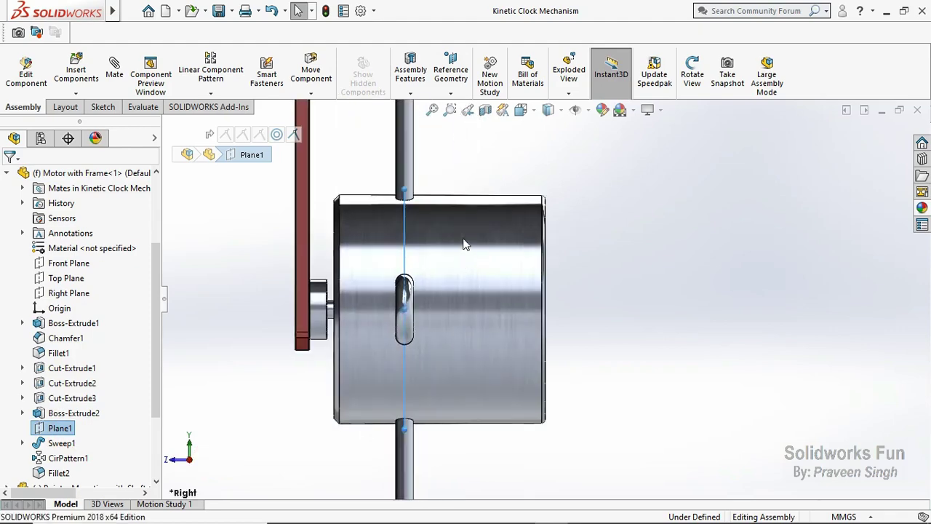
left_click(692, 77)
mouse_move(503, 164)
left_mouse_down()
mouse_move(459, 175)
mouse_move(610, 323)
mouse_move(718, 239)
left_mouse_up()
scroll(609, 323, "up", 3)
left_click(692, 73)
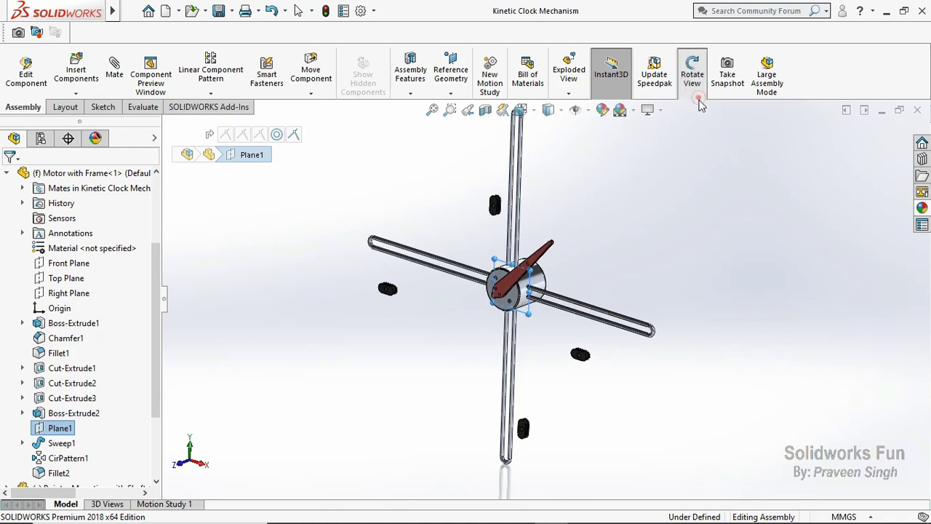
left_click(118, 76)
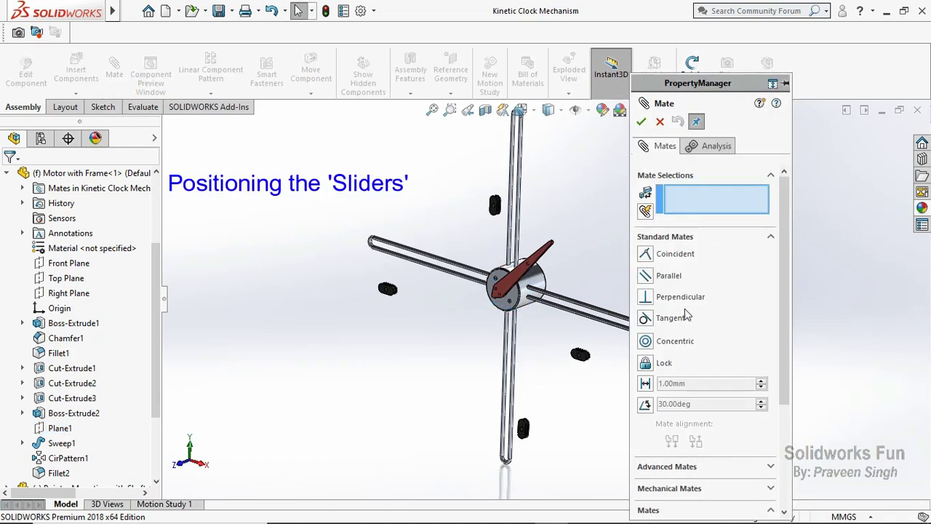
Coincident-mate the Front Planes of Slider<1> and Slider<2> to common reference Plane1 of Motor with Frame.
left_click(646, 254)
scroll(648, 218, "down", 3)
left_click_drag(785, 308, 785, 218)
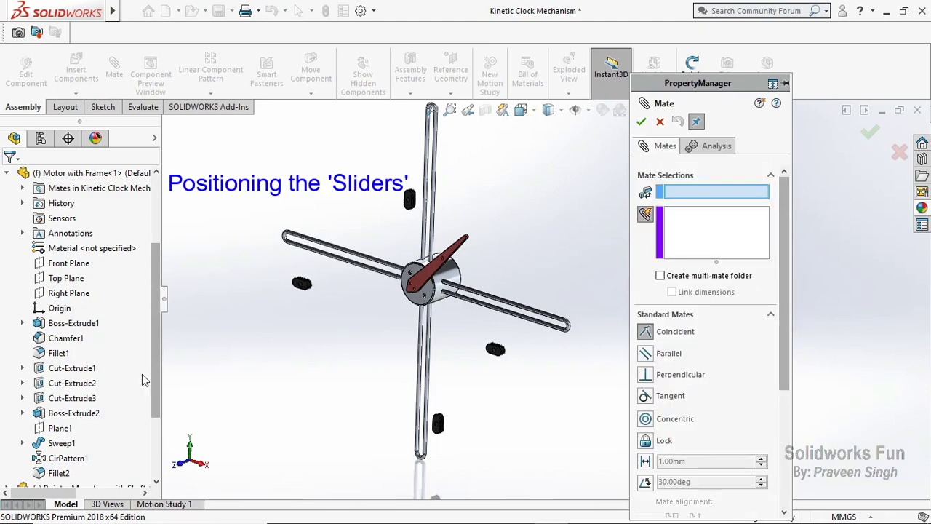
left_click(61, 429)
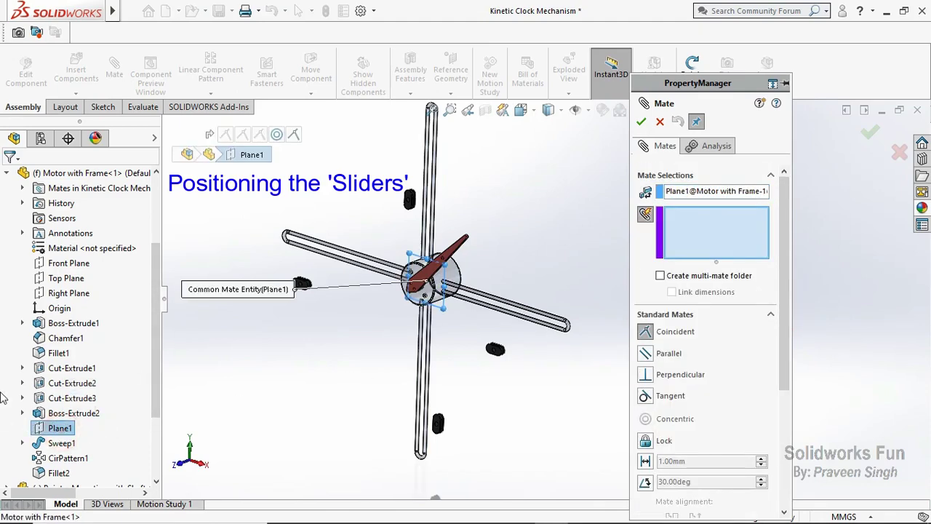
scroll(2, 393, "down", 3)
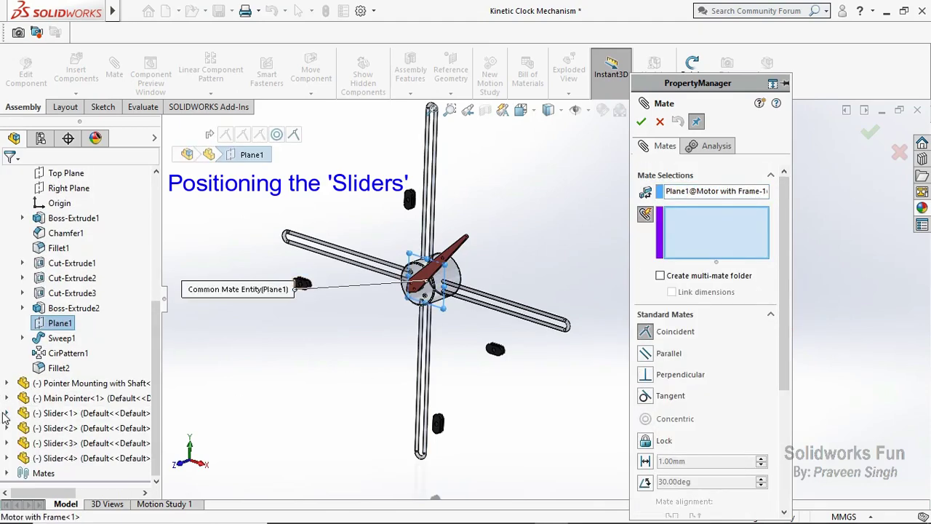
left_click(6, 413)
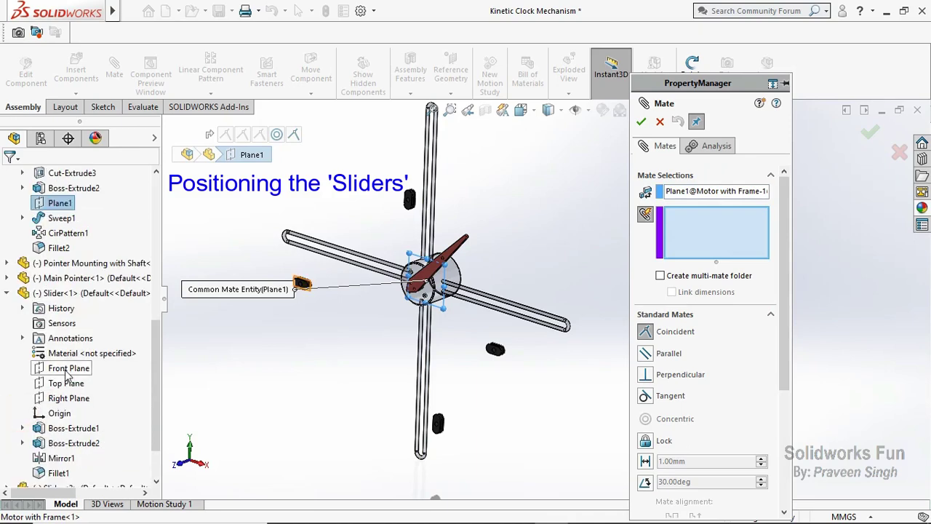
left_click(51, 369)
scroll(11, 422, "down", 2)
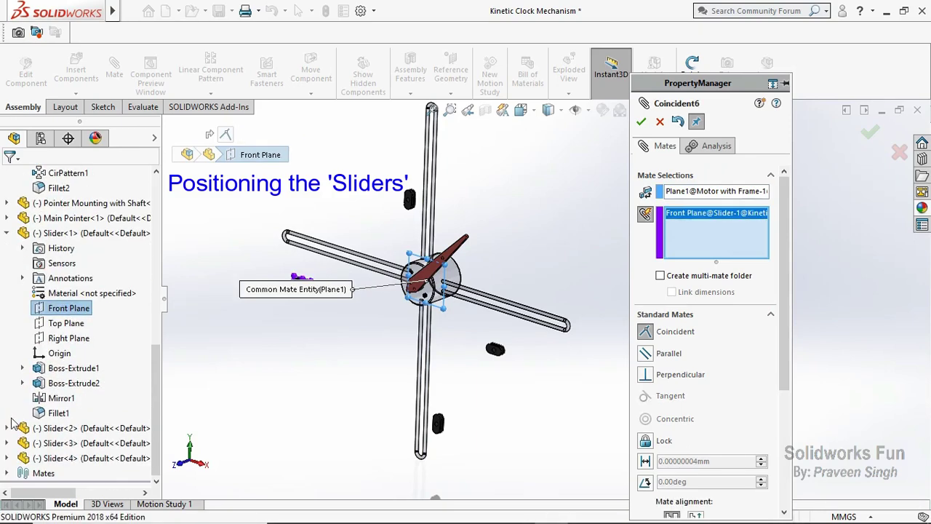
left_click(6, 428)
left_click(69, 368)
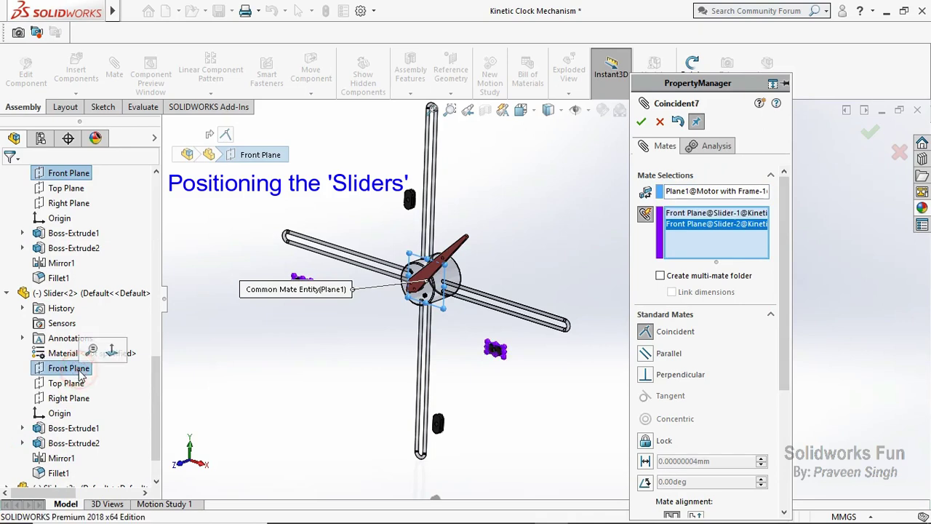
left_click(642, 122)
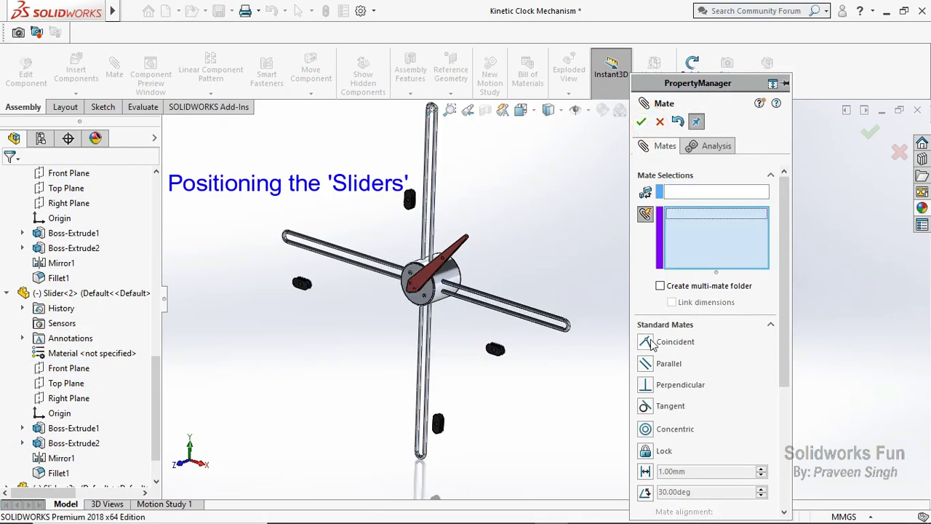
Set the assembly Top Plane as the common mate reference and check its orientation.
left_click(679, 195)
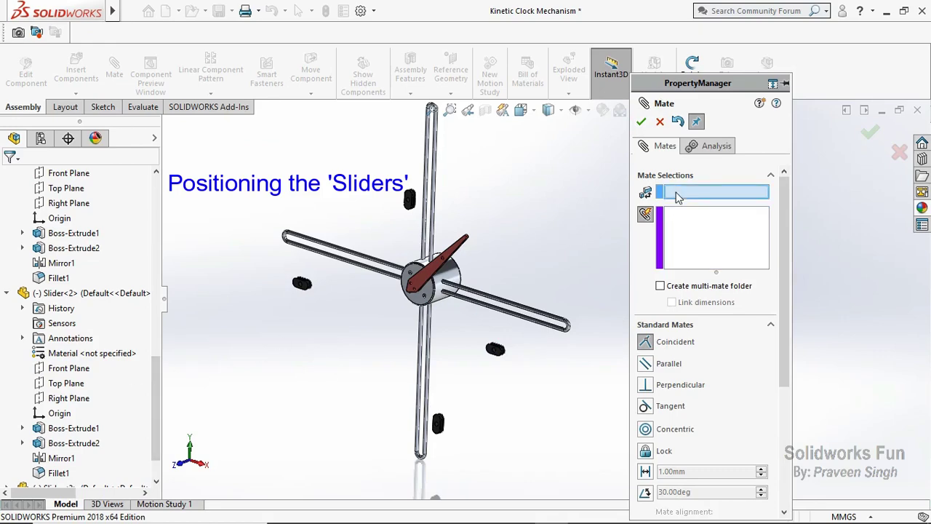
scroll(18, 342, "up", 2)
scroll(106, 260, "up", 8)
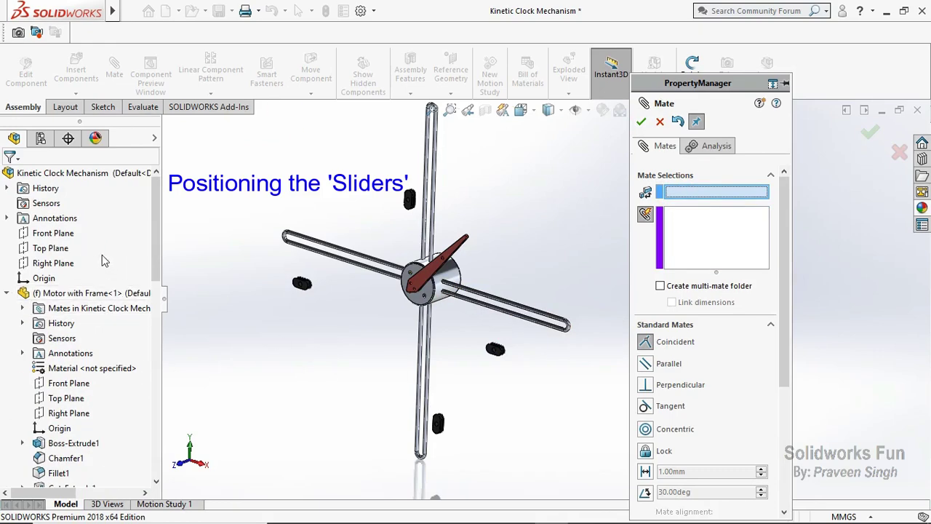
left_click(64, 252)
left_click(692, 64)
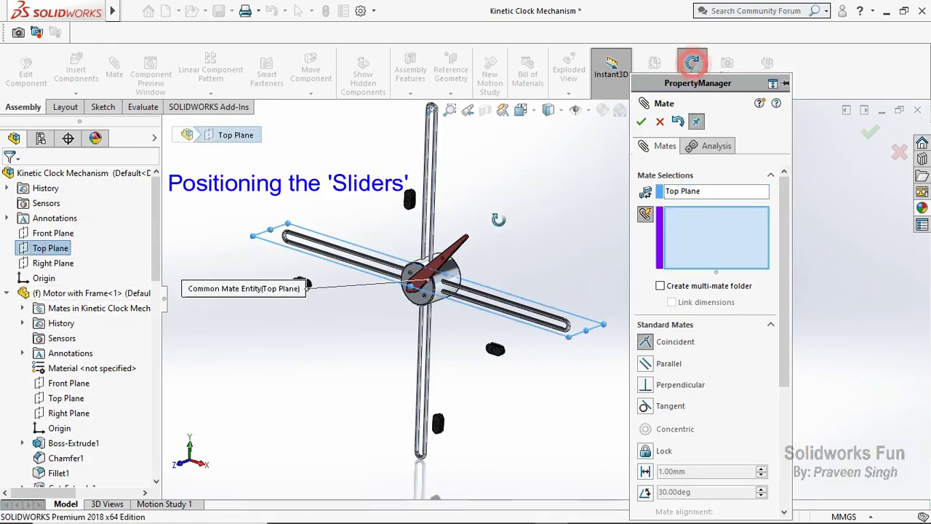
left_click_drag(437, 276, 478, 228)
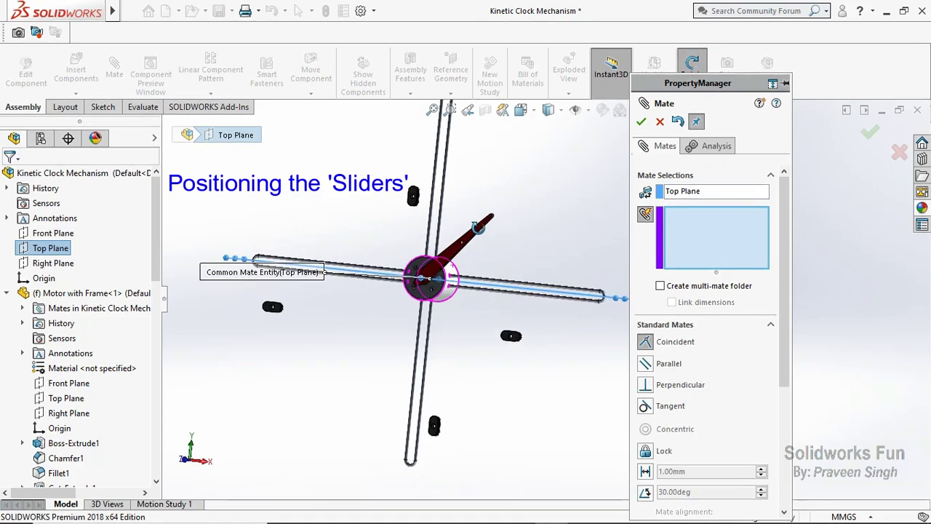
middle_click_drag(494, 227, 436, 177)
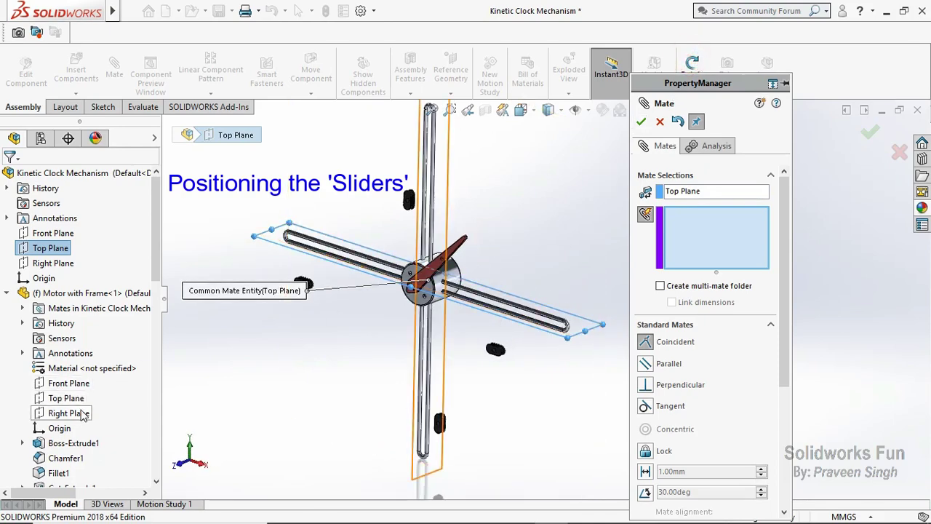
scroll(85, 412, "down", 6)
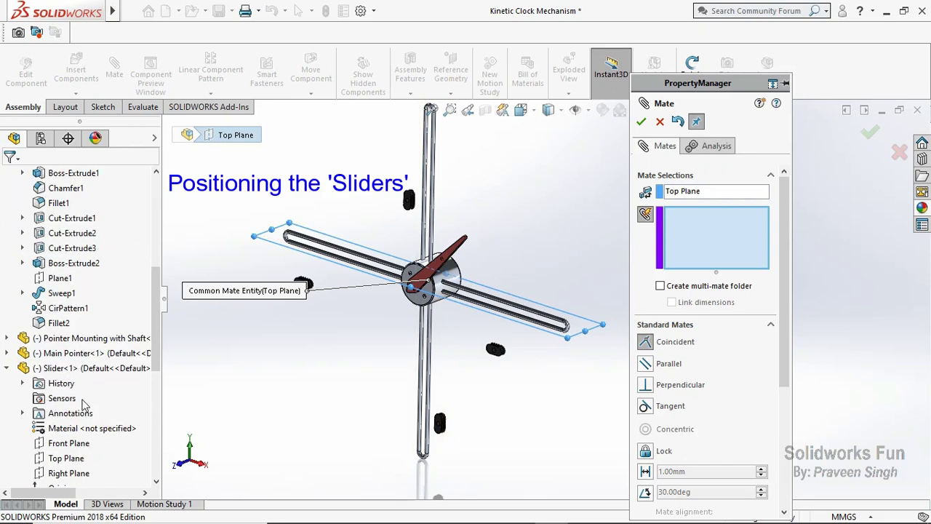
scroll(89, 405, "down", 3)
Add the Top Planes of Slider<1> and Slider<2>, accept the mates, and close Mate.
left_click(79, 369)
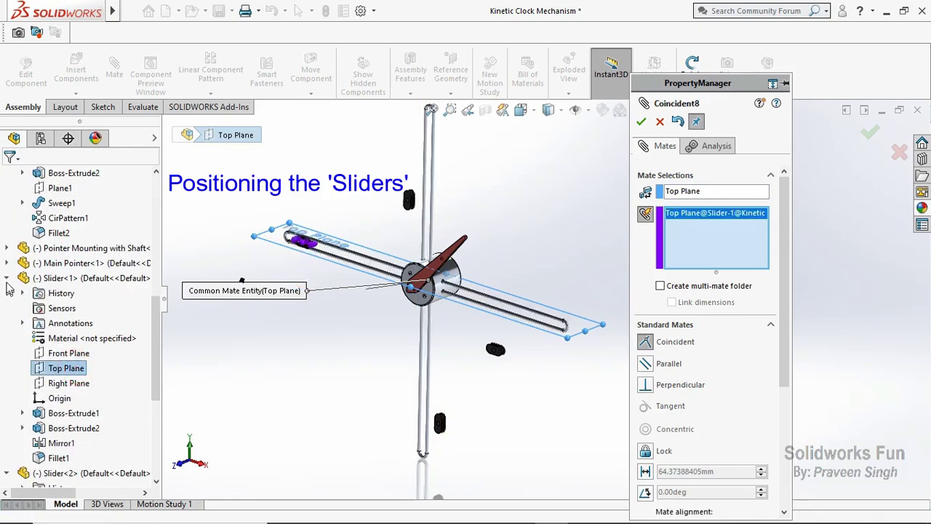
scroll(6, 366, "down", 2)
left_click(73, 473)
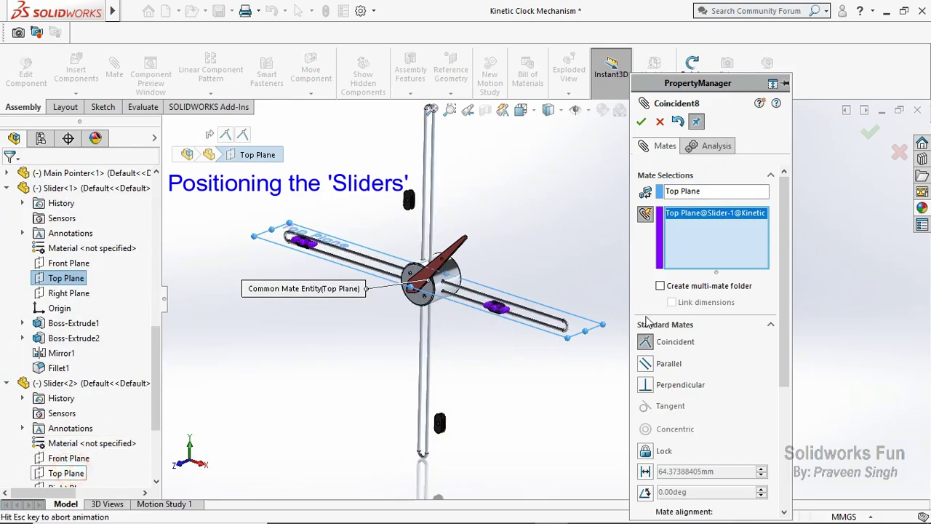
left_click(641, 124)
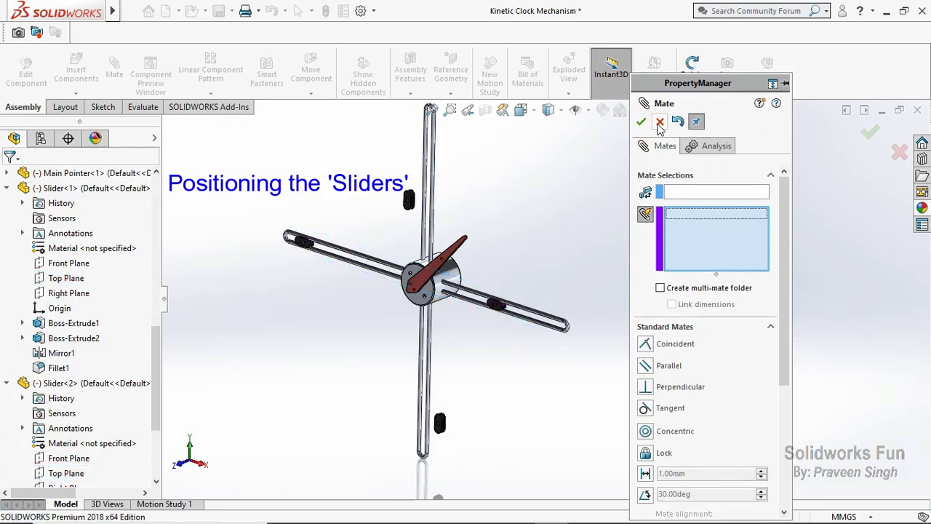
left_click(659, 122)
Save the assembly and collapse the Slider<1> and Slider<2> feature lists.
key("ctrl+s")
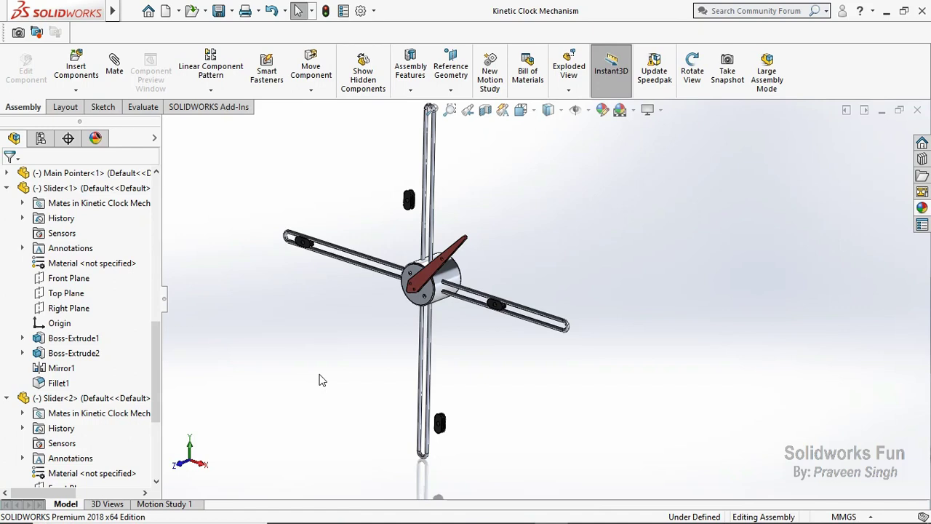
scroll(2, 352, "up", 2)
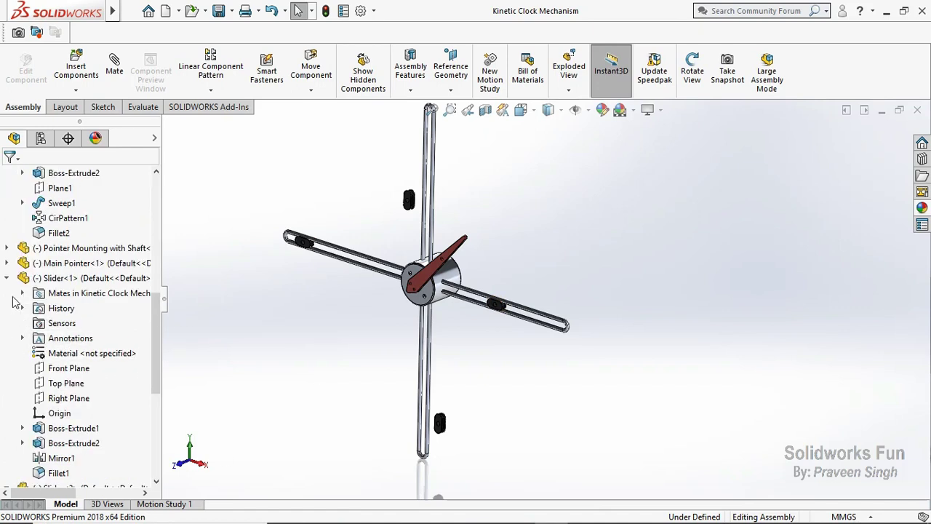
left_click(6, 279)
left_click(7, 293)
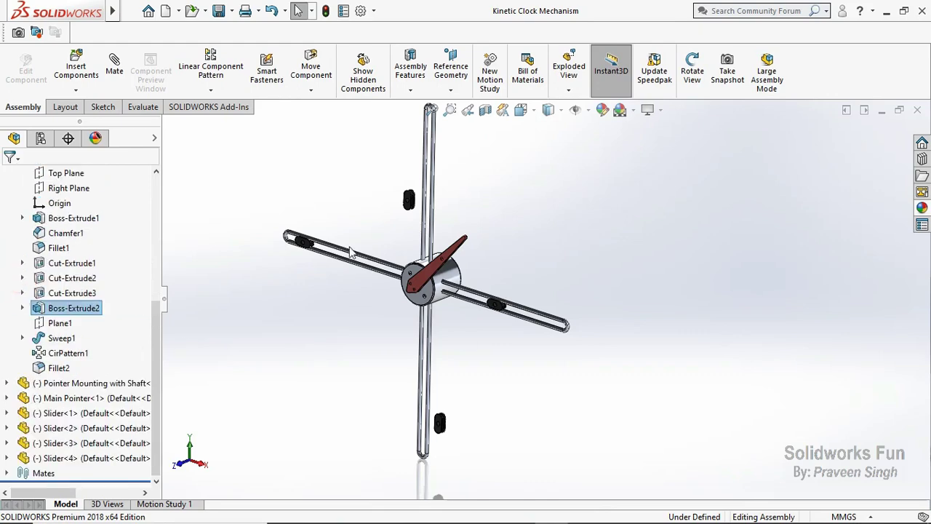
Drag Slider<1> and Slider<2> along the horizontal slot toward the arms' rounded ends.
mouse_move(411, 265)
left_mouse_down()
mouse_move(598, 332)
mouse_move(483, 343)
left_mouse_up()
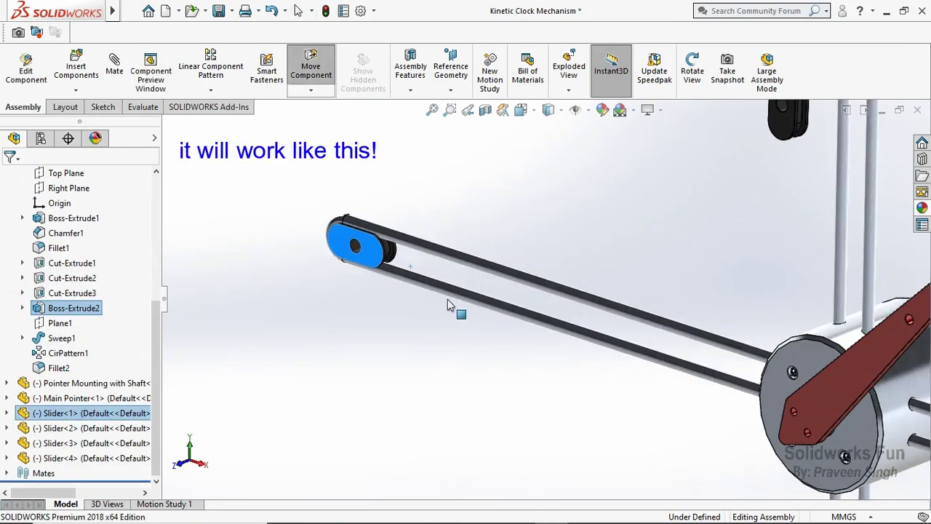
left_click(450, 355)
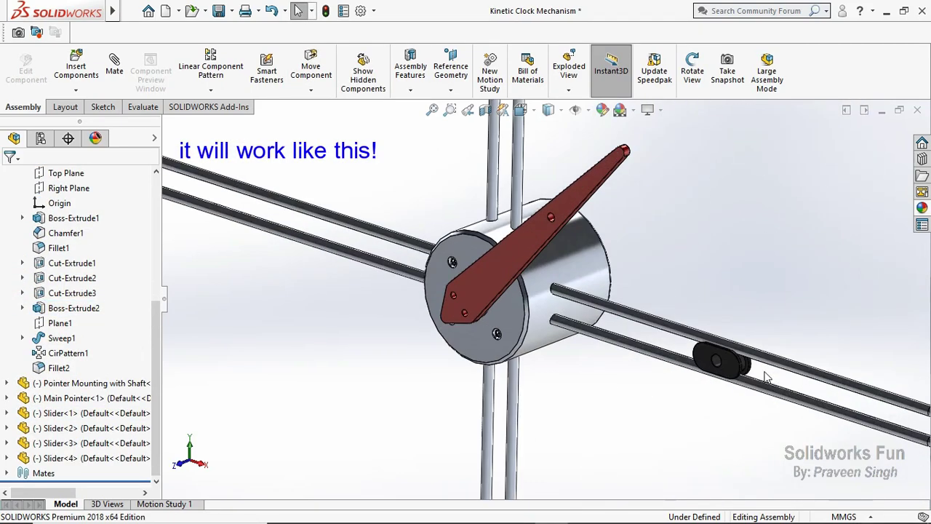
left_click_drag(724, 373, 815, 392)
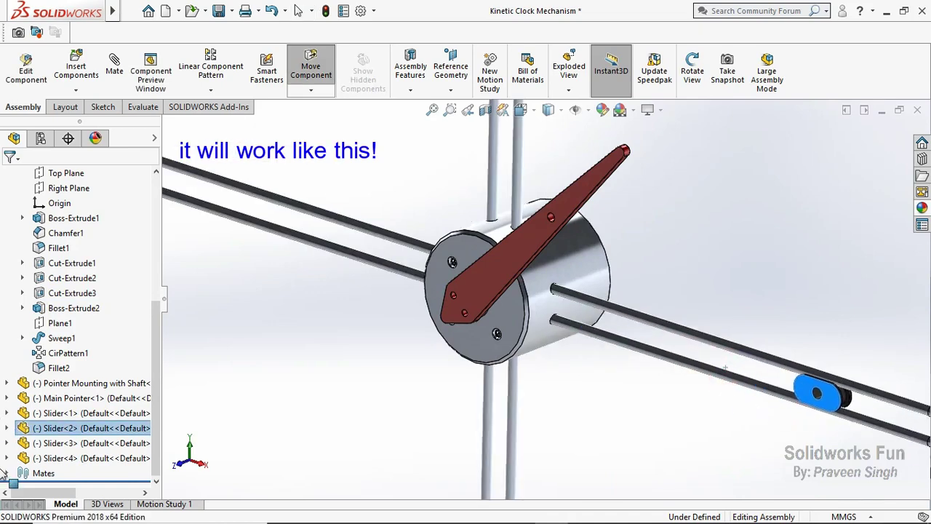
left_click_drag(722, 358, 807, 377)
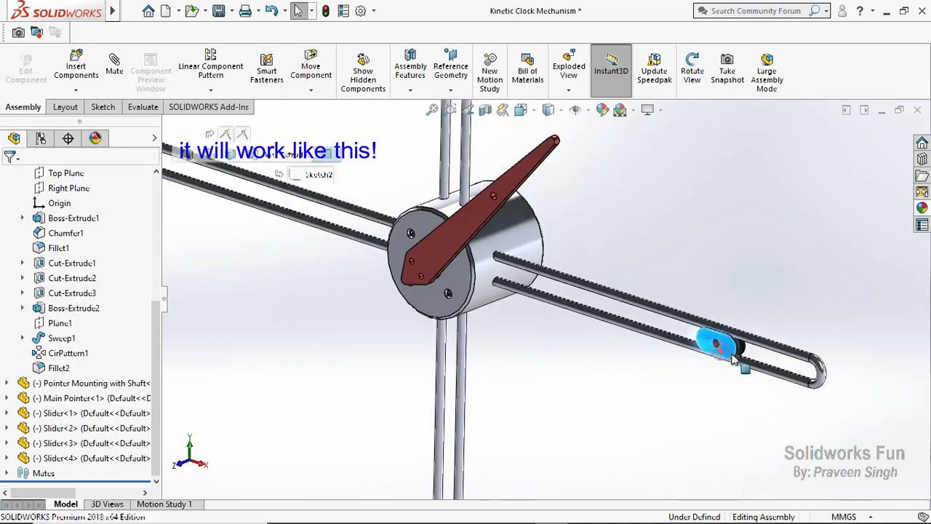
left_click(686, 406)
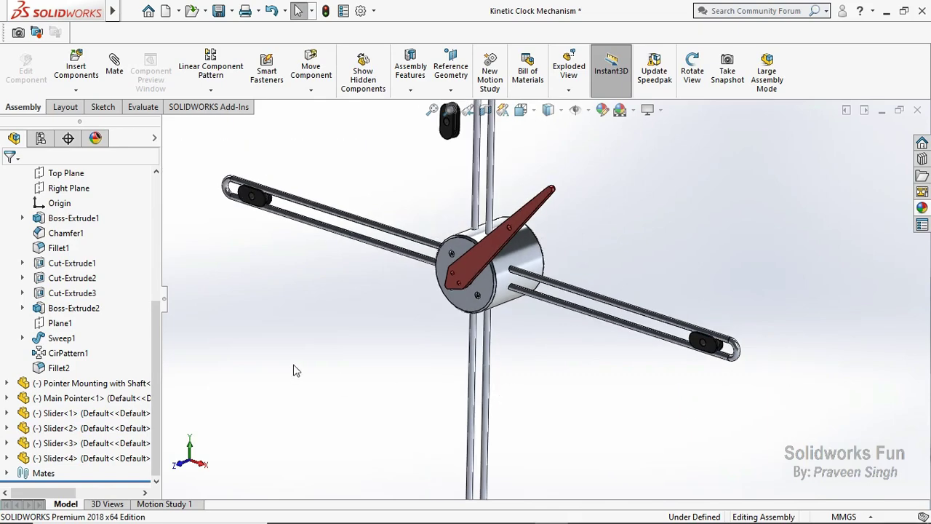
scroll(117, 349, "up", 5)
Coincident-mate the Top Planes of Slider<3> and Slider<4> to the Right Plane in multiple mate mode.
left_click(74, 266)
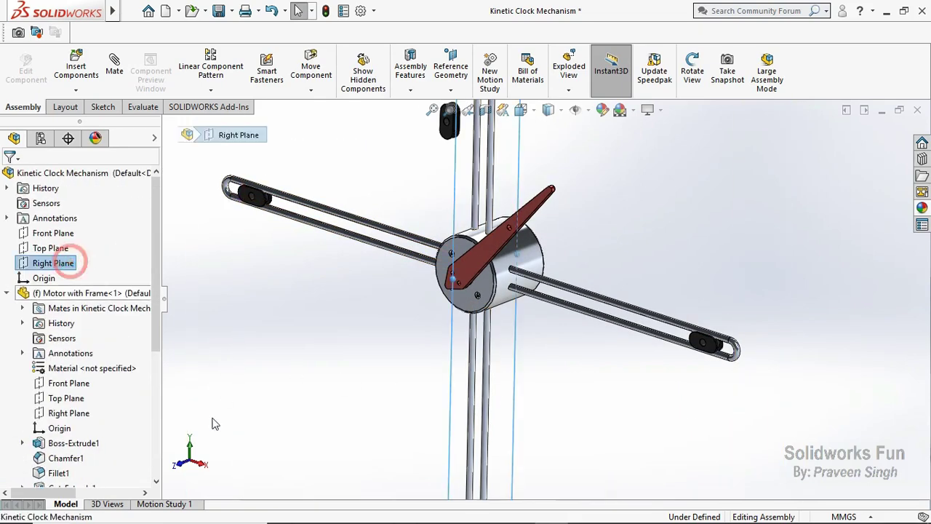
left_click(183, 466)
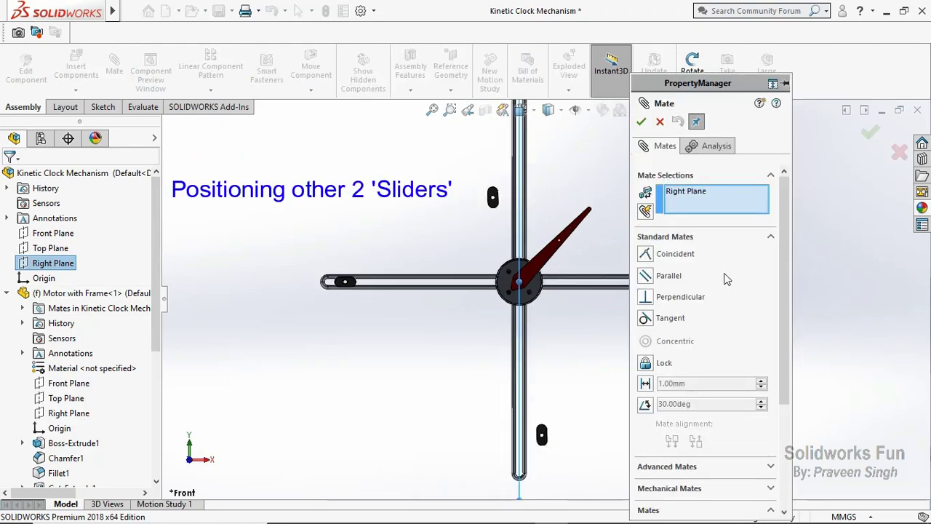
left_click(646, 210)
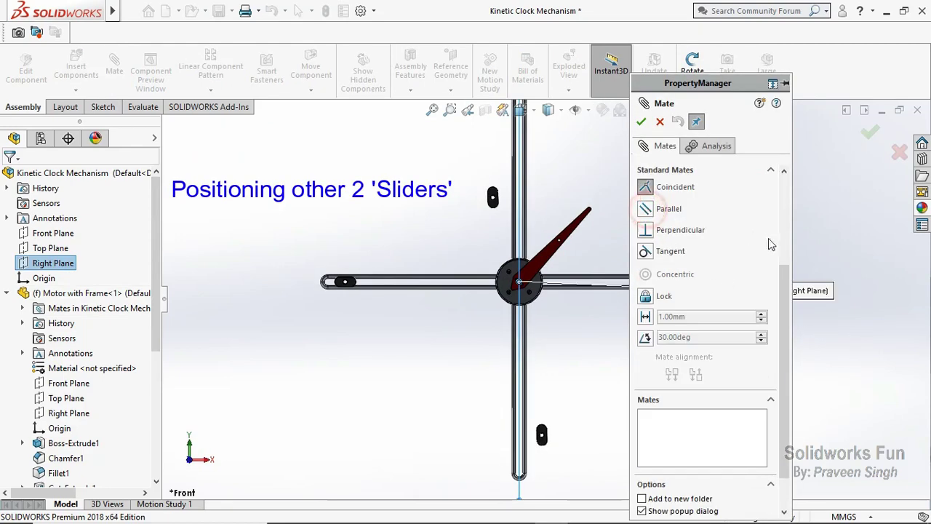
left_click(784, 307)
scroll(2, 391, "down", 5)
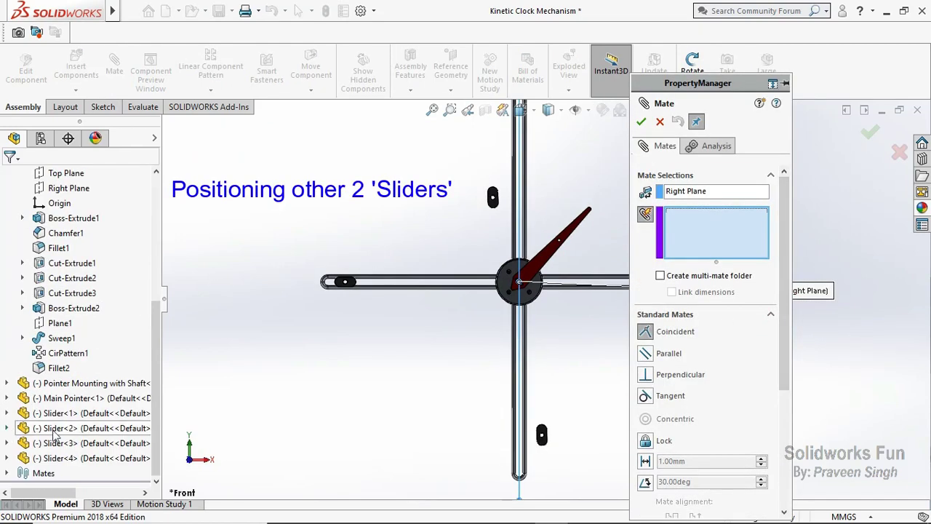
left_click(7, 442)
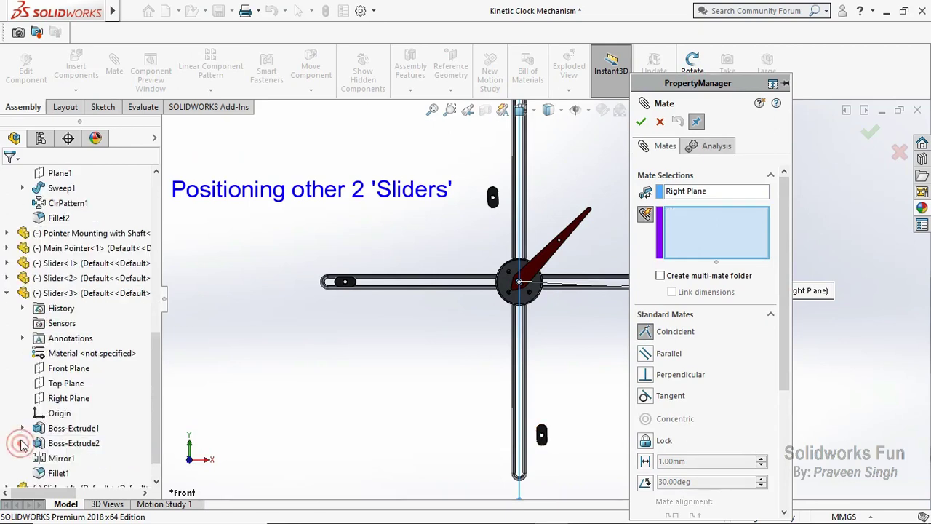
left_click(64, 385)
scroll(2, 435, "down", 1)
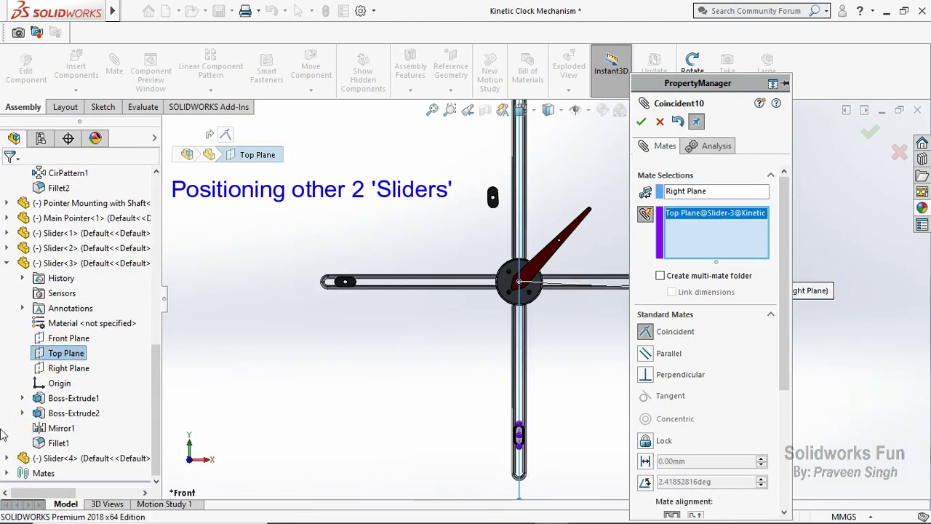
left_click(8, 456)
left_click(75, 386)
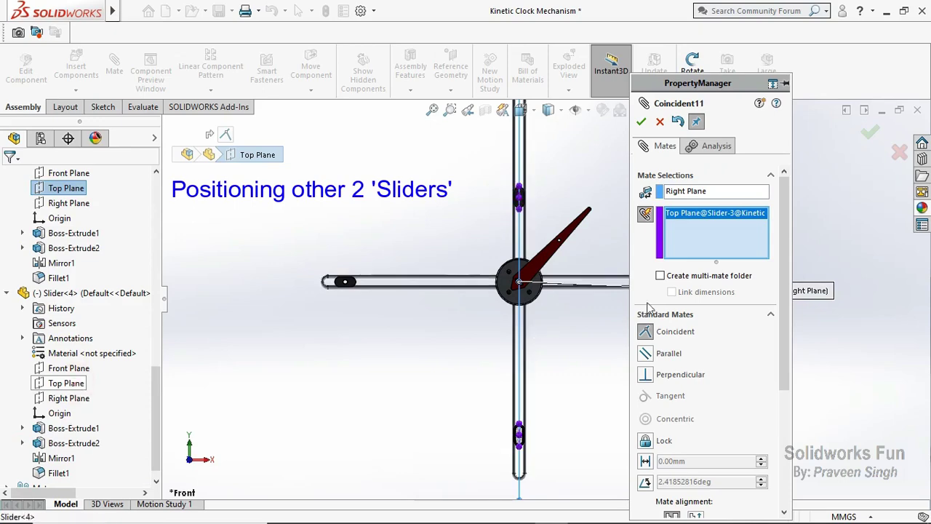
left_click(641, 122)
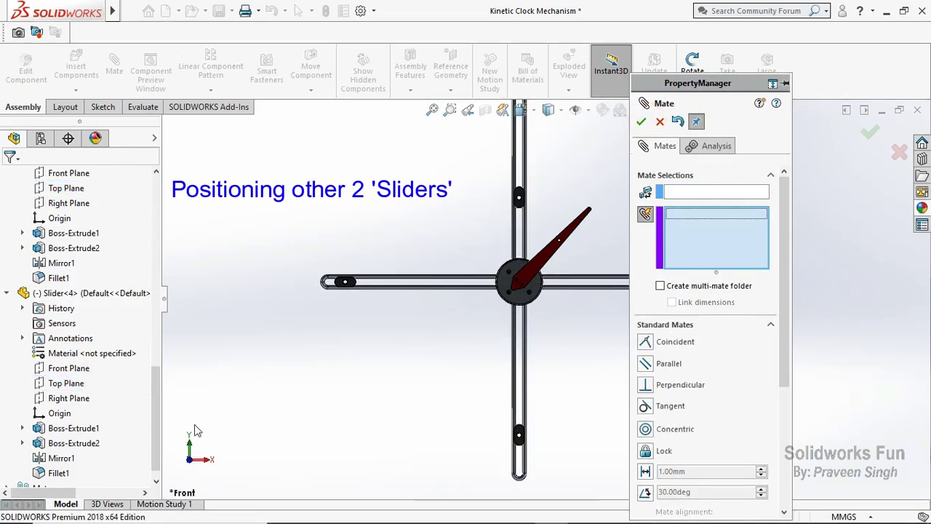
In Right view, set the motor frame's Plane1 as the common mate reference.
left_click(209, 463)
scroll(44, 268, "up", 4)
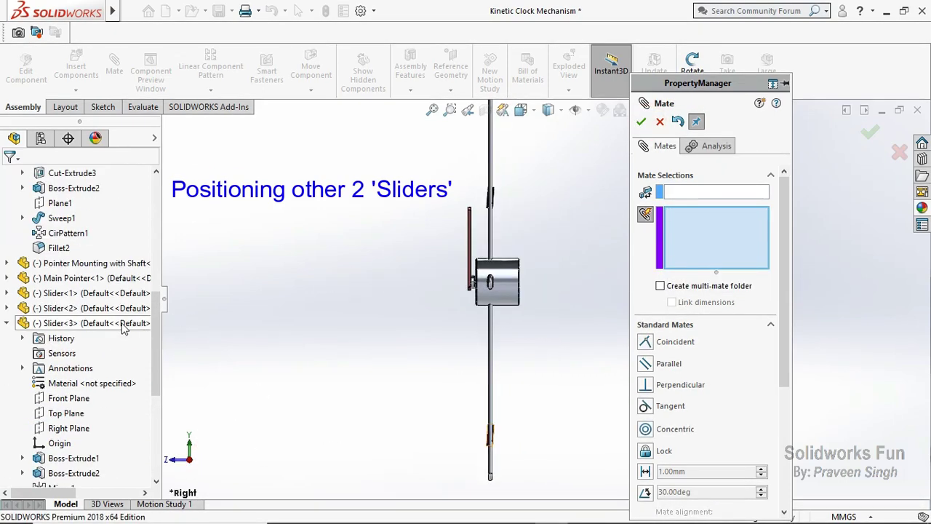
scroll(44, 268, "up", 2)
left_click(62, 294)
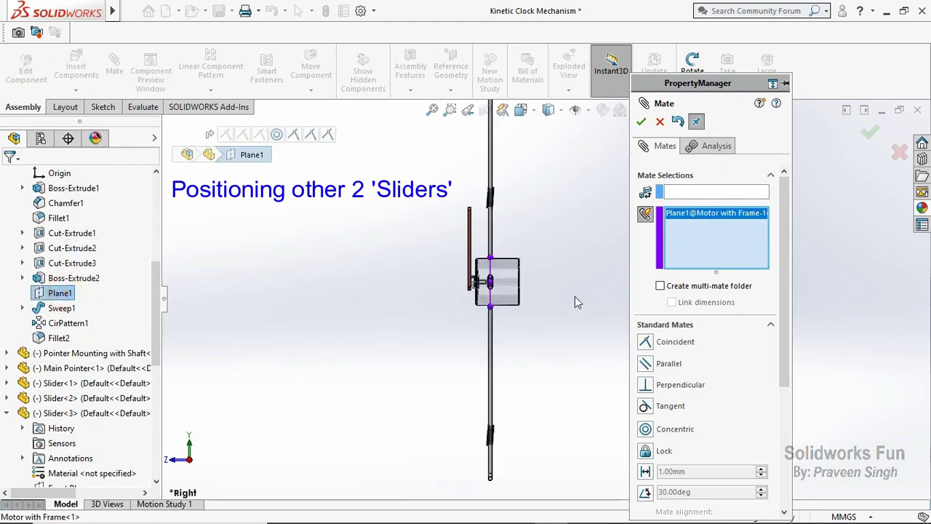
right_click(695, 229)
left_click(760, 235)
left_click(697, 190)
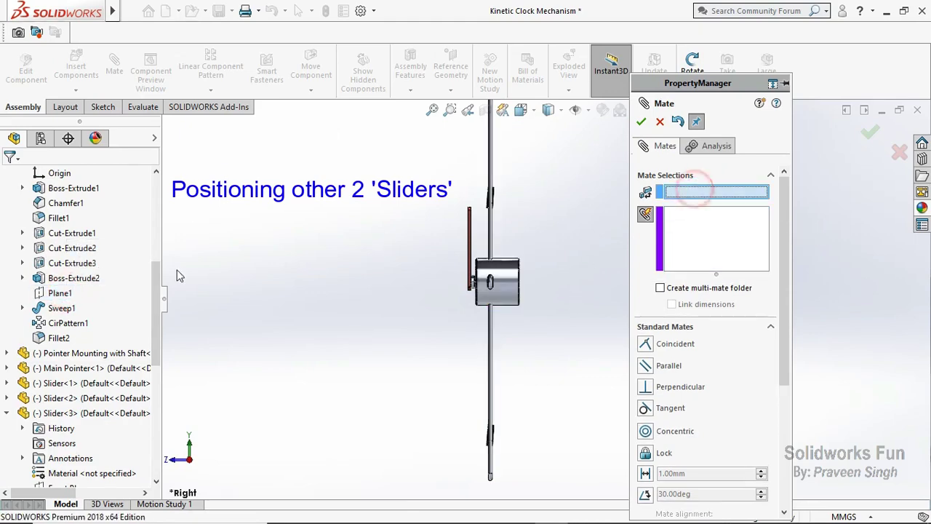
left_click(58, 293)
scroll(102, 328, "up", 4)
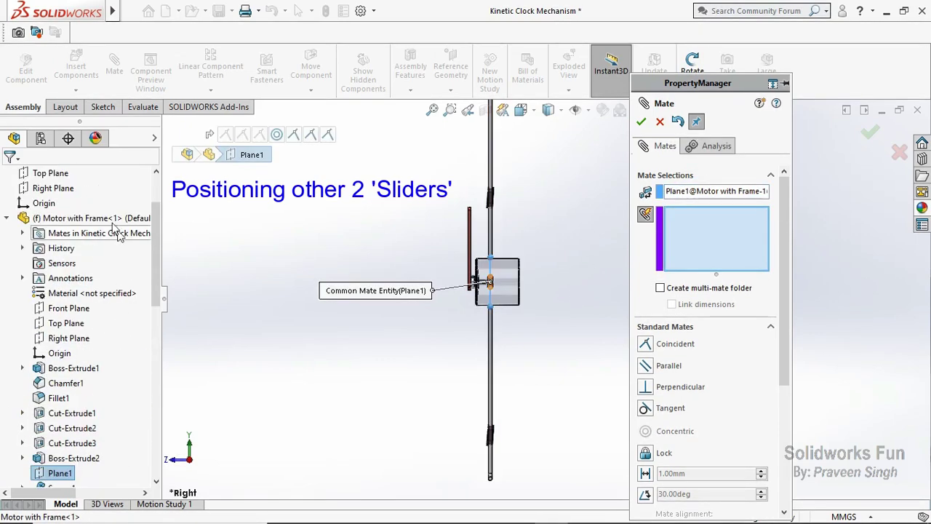
scroll(109, 430, "down", 1)
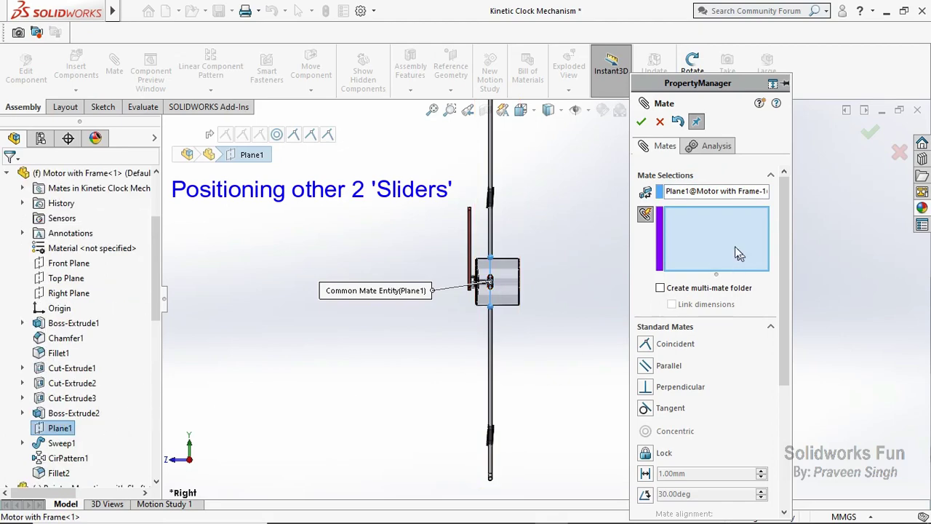
scroll(125, 403, "down", 4)
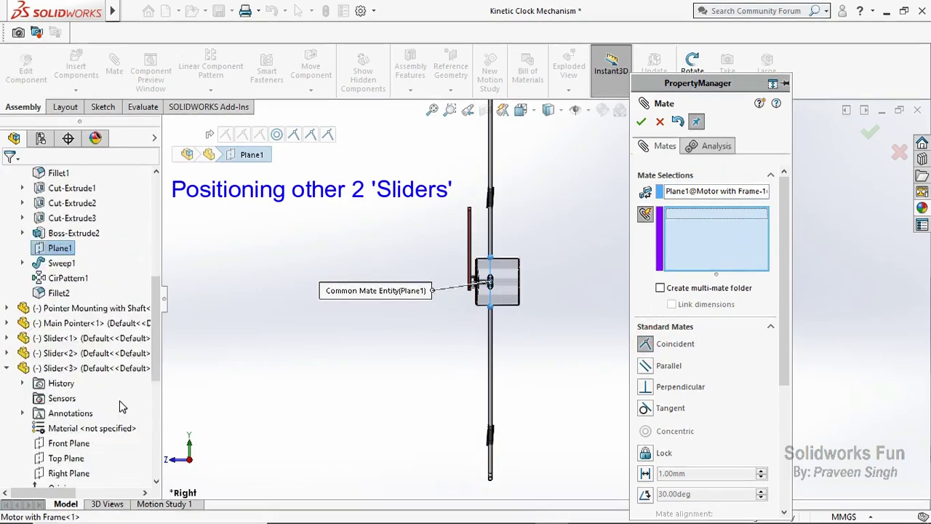
scroll(125, 404, "down", 1)
scroll(125, 404, "down", 1)
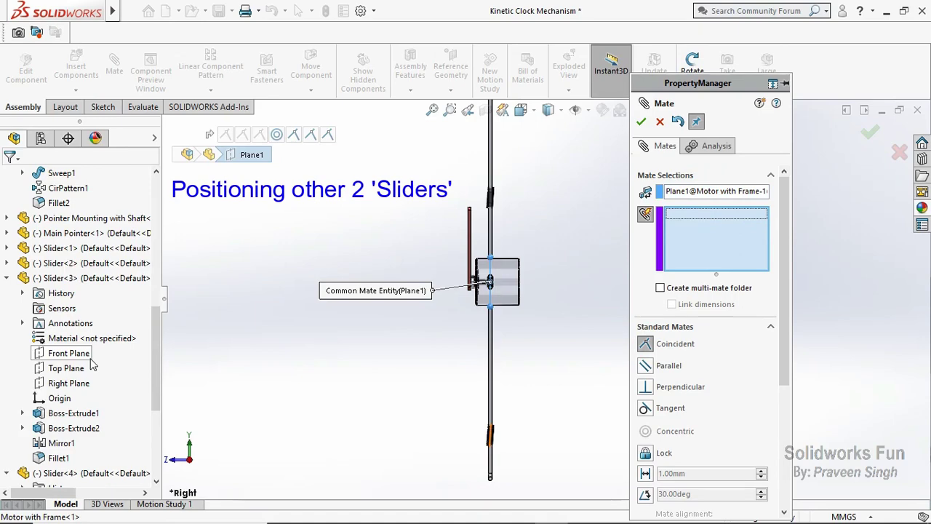
Add the Front Planes of Slider<3> and Slider<4>, apply the coincident mates, and close Mate.
left_click(90, 359)
scroll(100, 376, "down", 4)
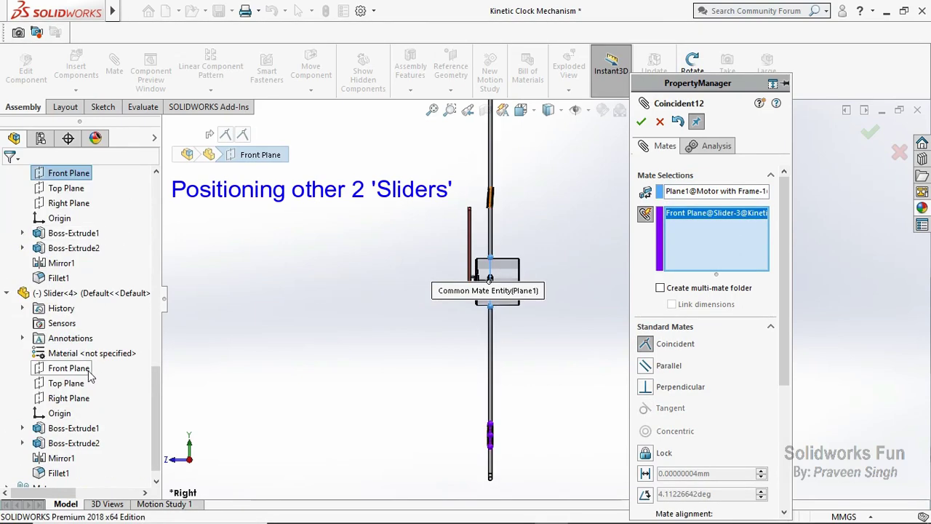
left_click(87, 369)
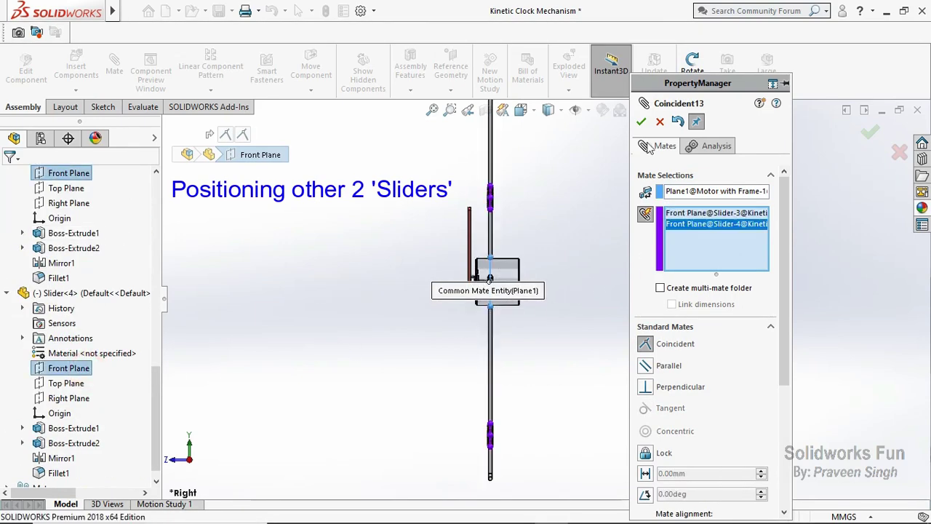
left_click(641, 121)
left_click(660, 121)
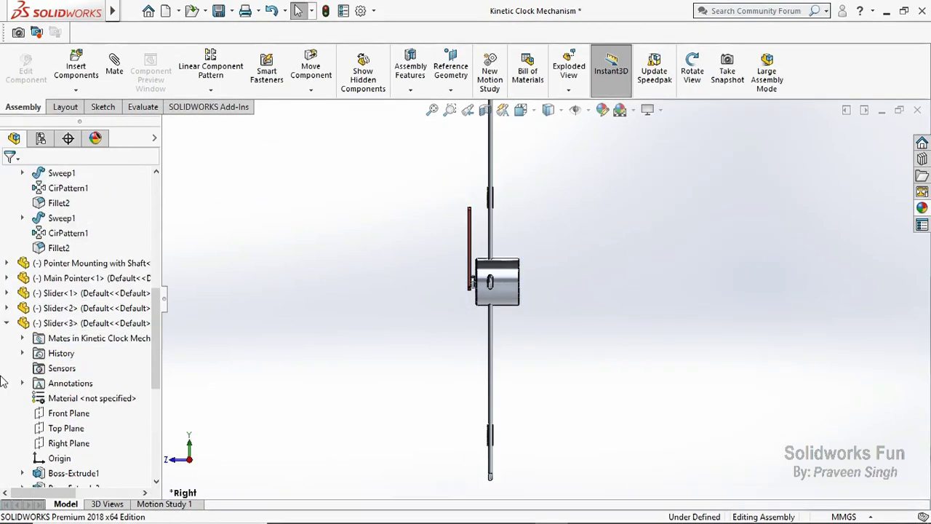
scroll(4, 382, "up", 3)
scroll(8, 431, "up", 4)
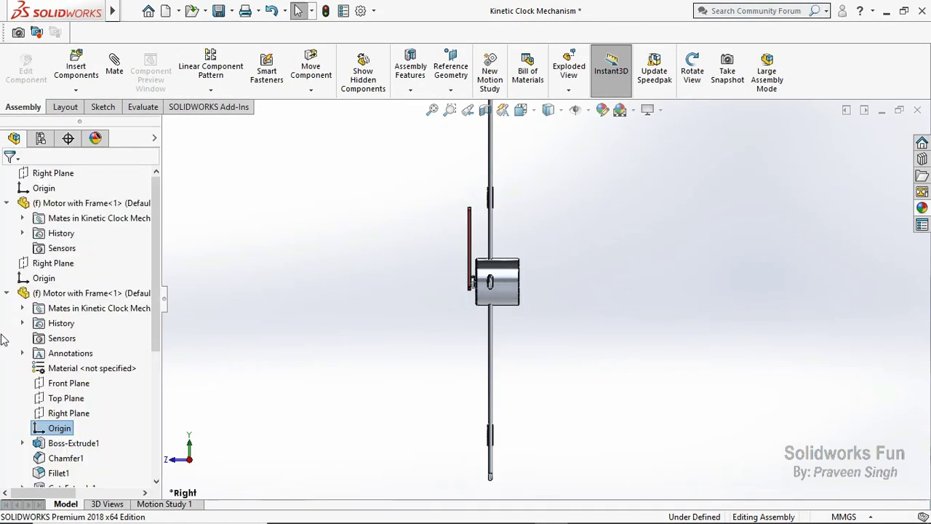
scroll(4, 334, "up", 1)
left_click(22, 293)
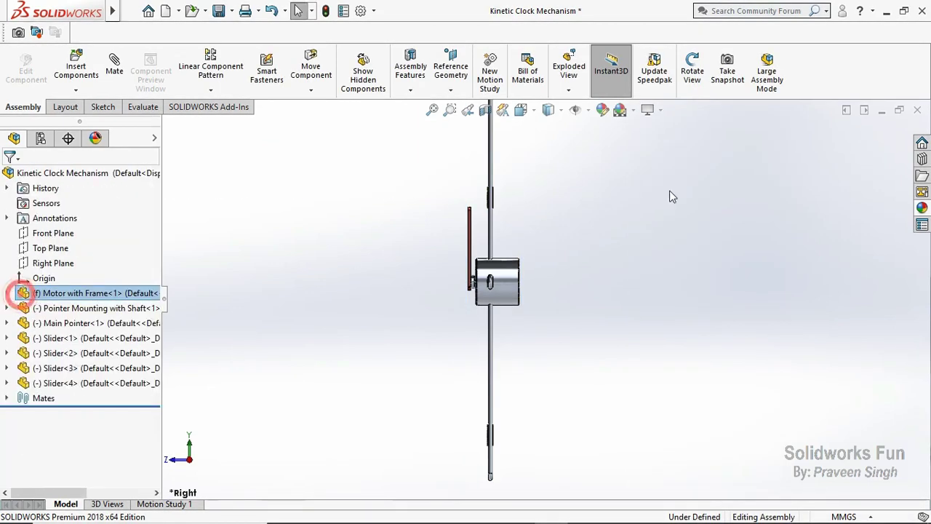
left_click(690, 72)
left_click_drag(621, 216, 669, 277)
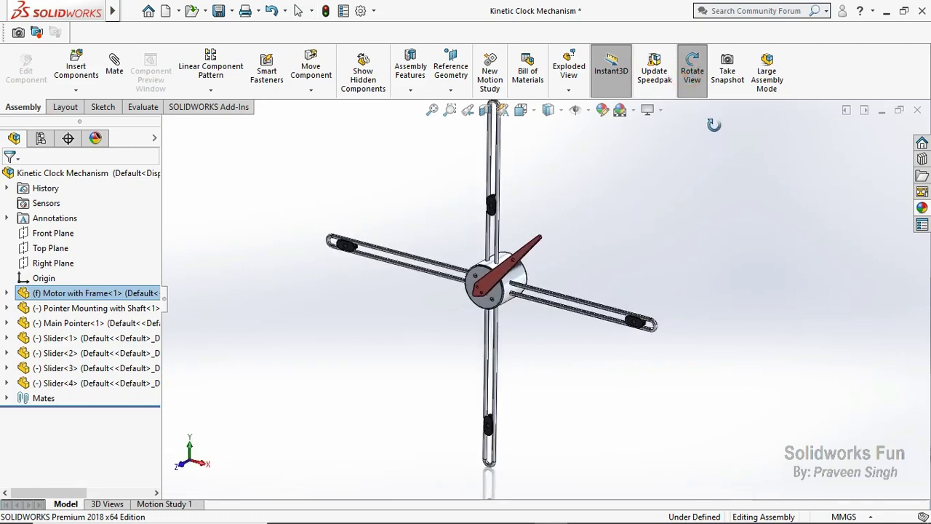
left_click(691, 76)
left_click_drag(364, 397, 354, 276)
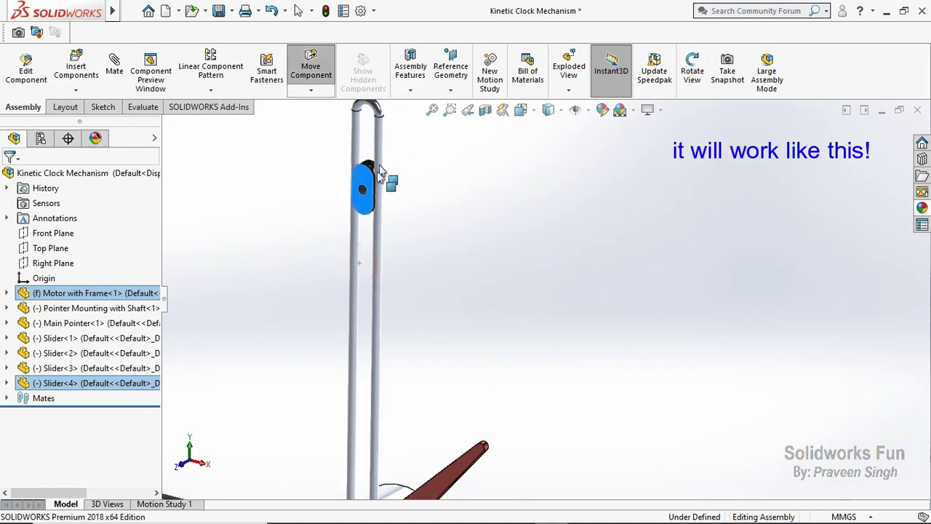
left_click_drag(364, 259, 401, 149)
left_click(464, 199)
scroll(595, 406, "up", 5)
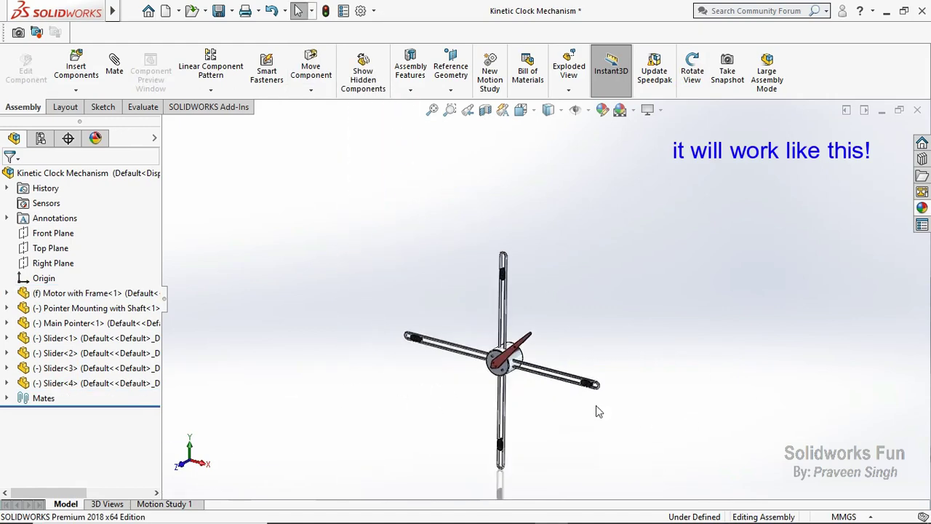
scroll(511, 431, "down", 5)
left_click_drag(456, 427, 451, 403)
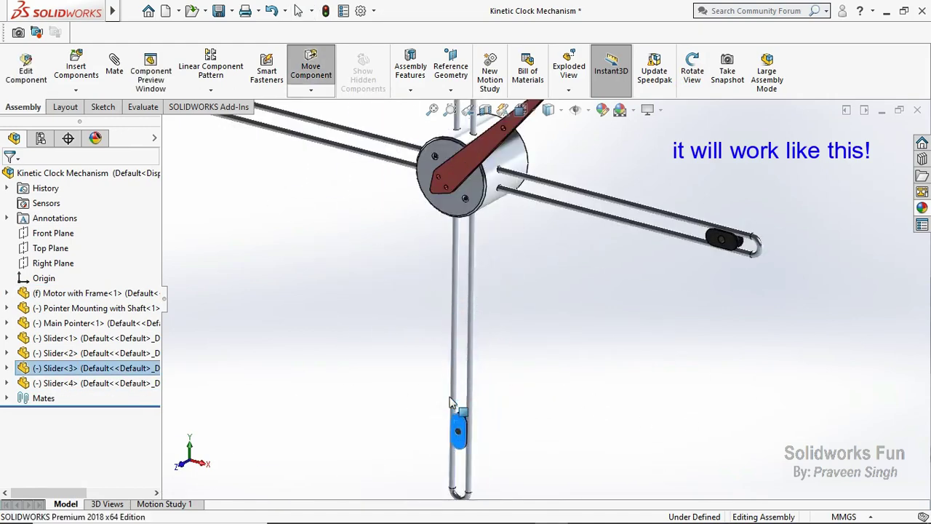
left_click(558, 426)
scroll(559, 426, "up", 3)
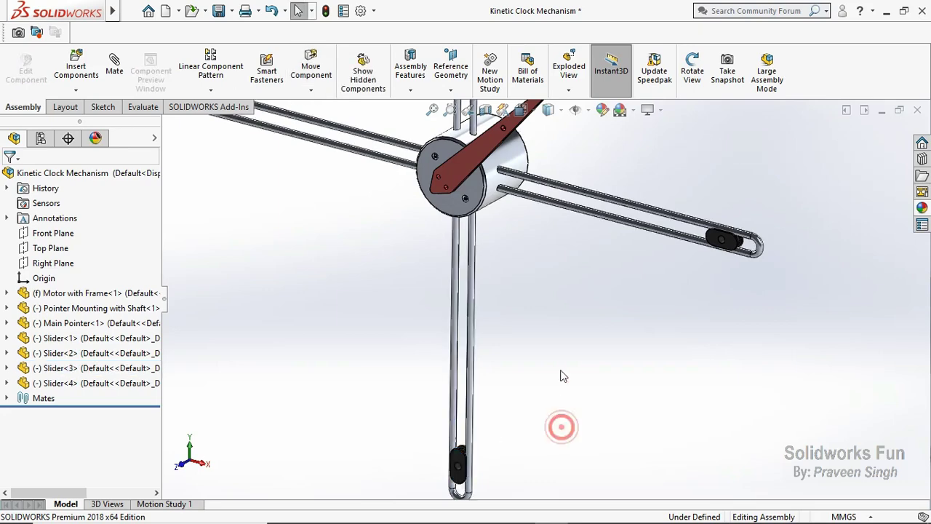
scroll(529, 187, "up", 2)
scroll(524, 146, "down", 1)
scroll(491, 171, "down", 5)
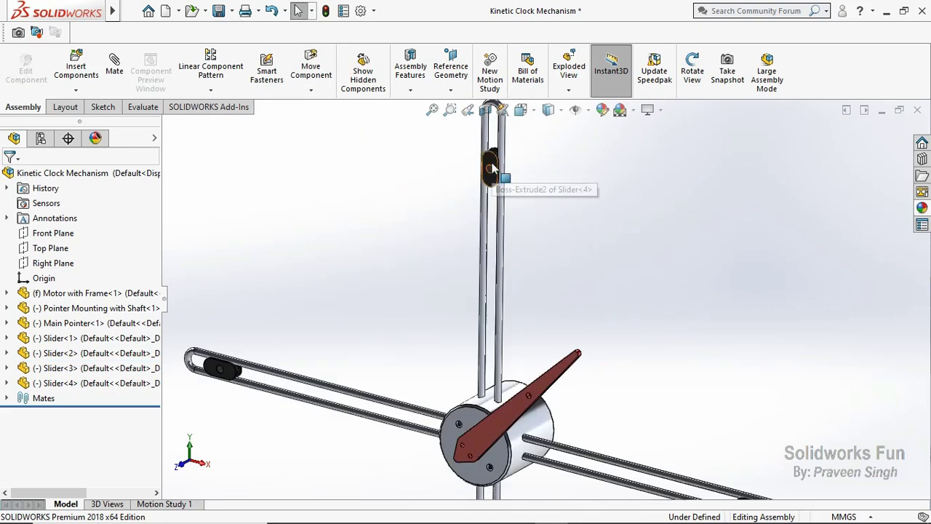
left_click_drag(492, 168, 492, 149)
left_click(592, 214)
scroll(604, 320, "up", 2)
scroll(563, 402, "up", 3)
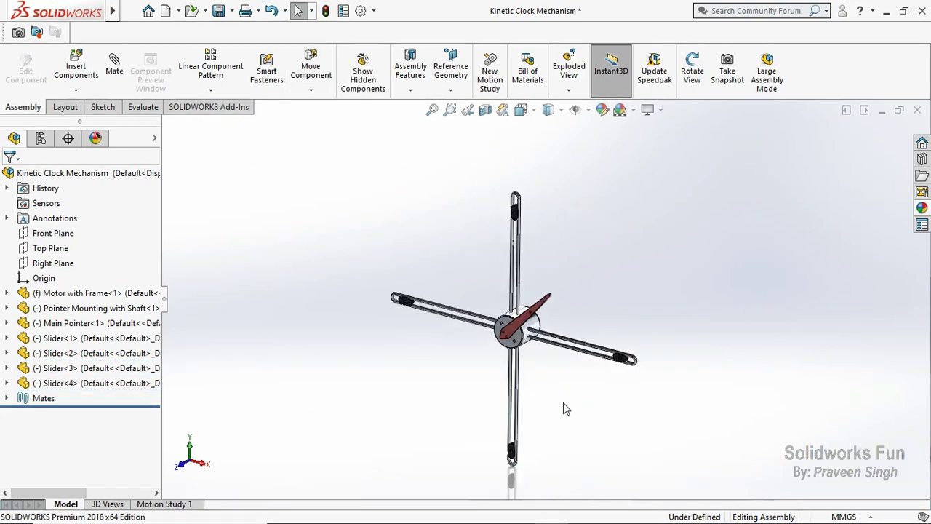
key("ctrl+s")
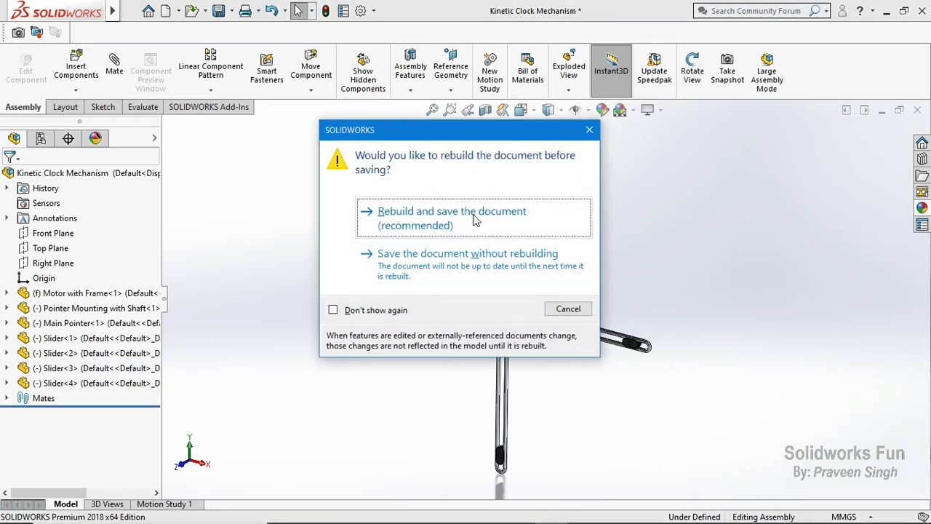
left_click(439, 227)
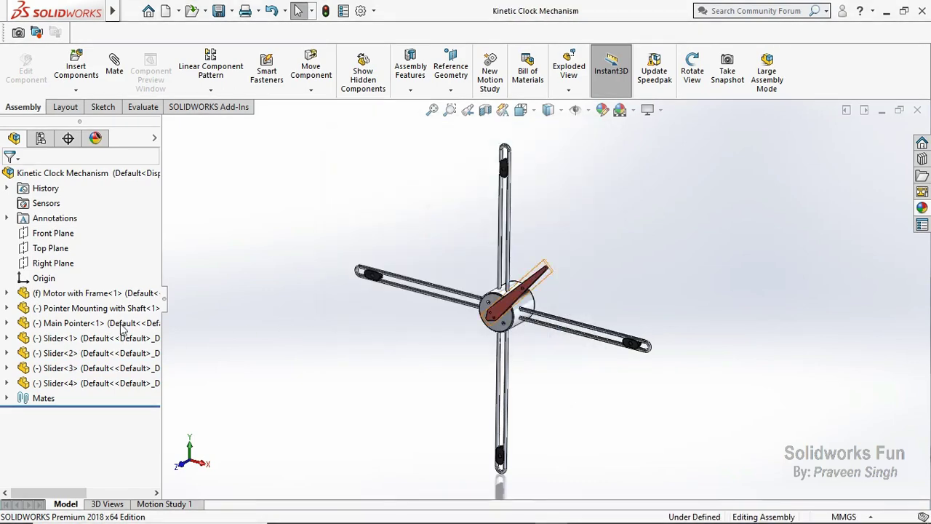
Put all seven components into a new folder named Parts 1.
left_click_drag(64, 386, 67, 387)
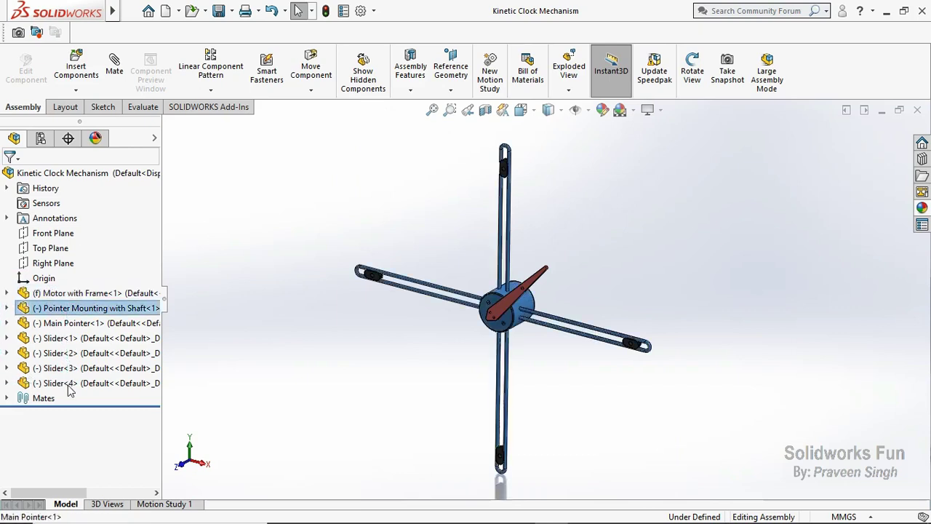
right_click(67, 389)
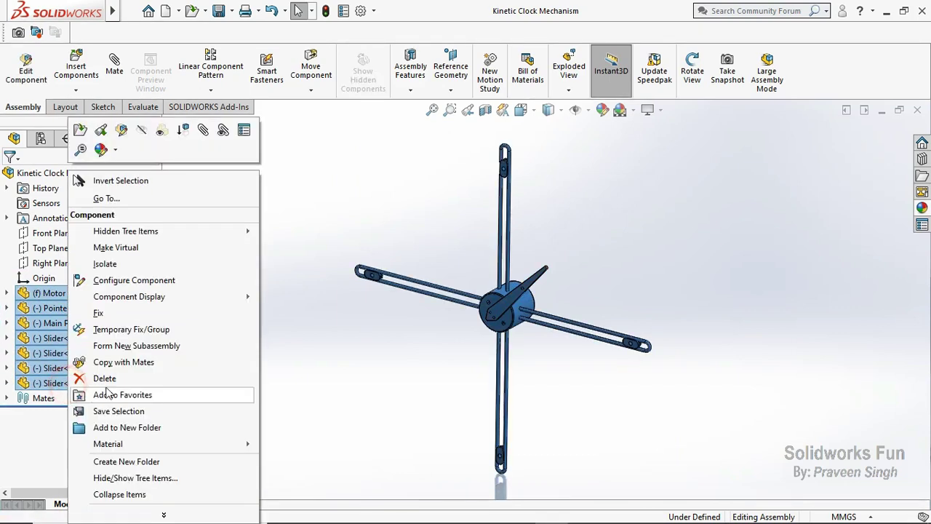
left_click(158, 428)
type("Parts 1")
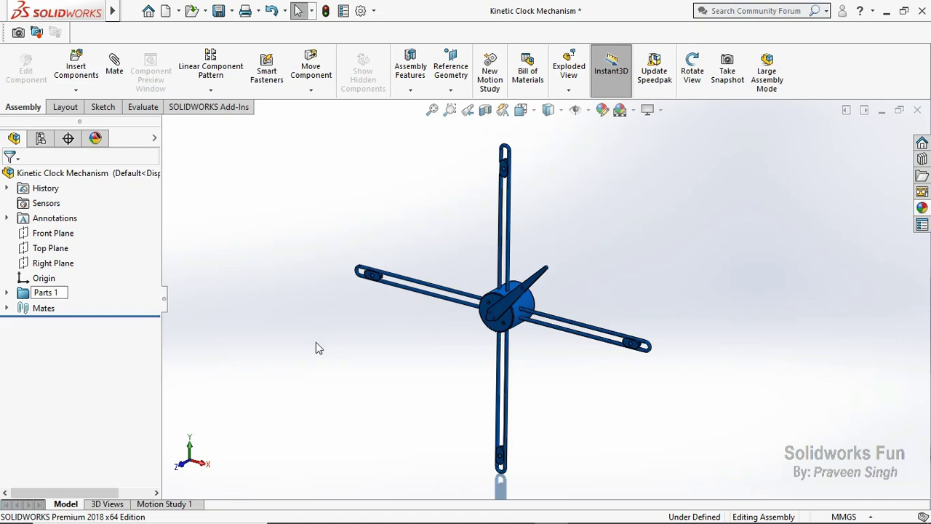
left_click(316, 342)
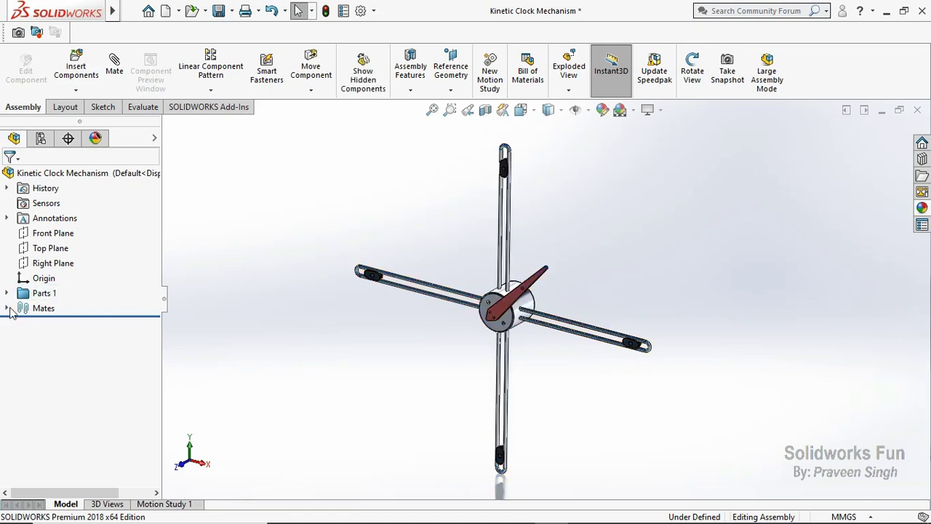
Put all the mates into a new folder named Mates 1.
left_click(8, 308)
left_click_drag(35, 280, 118, 481)
right_click(113, 240)
left_click(206, 359)
type("Mates 1")
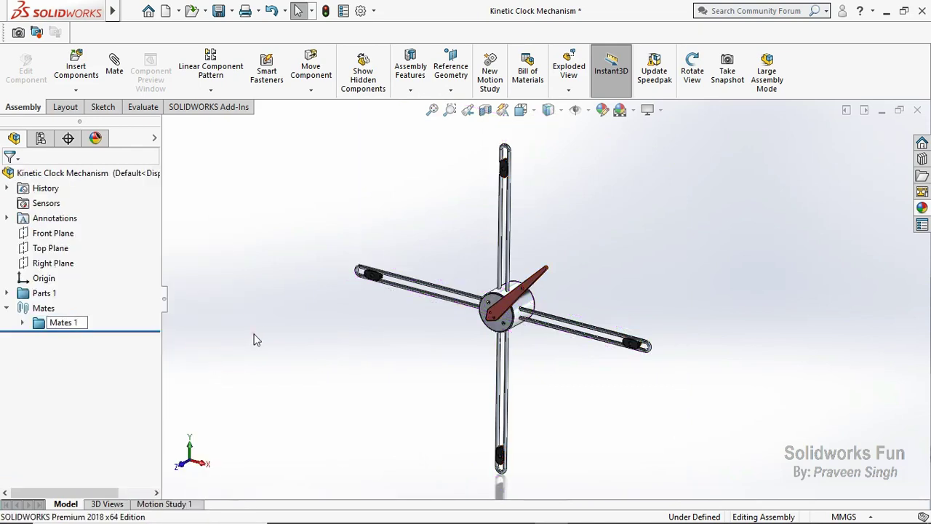
key("Return")
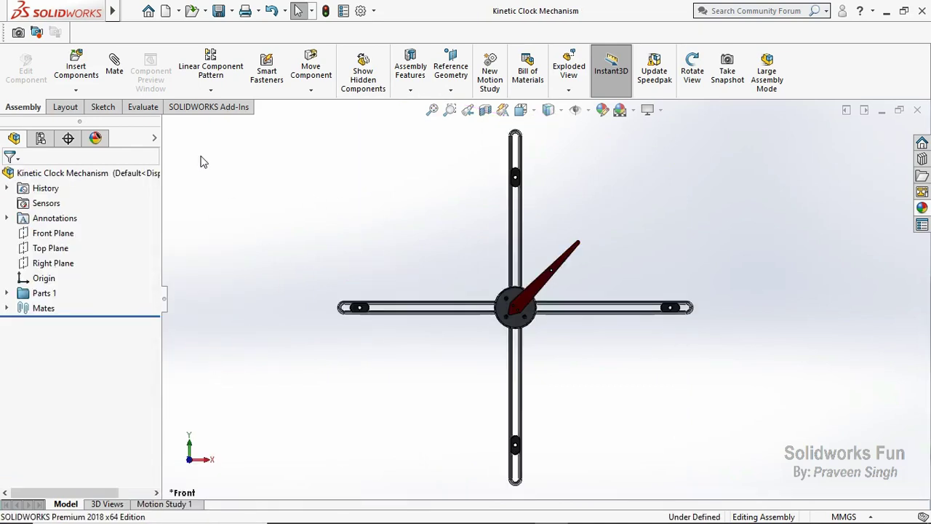
Insert the 2 Links Set subassembly above-left of the hub and orbit out of front view.
left_click(75, 90)
left_click(104, 104)
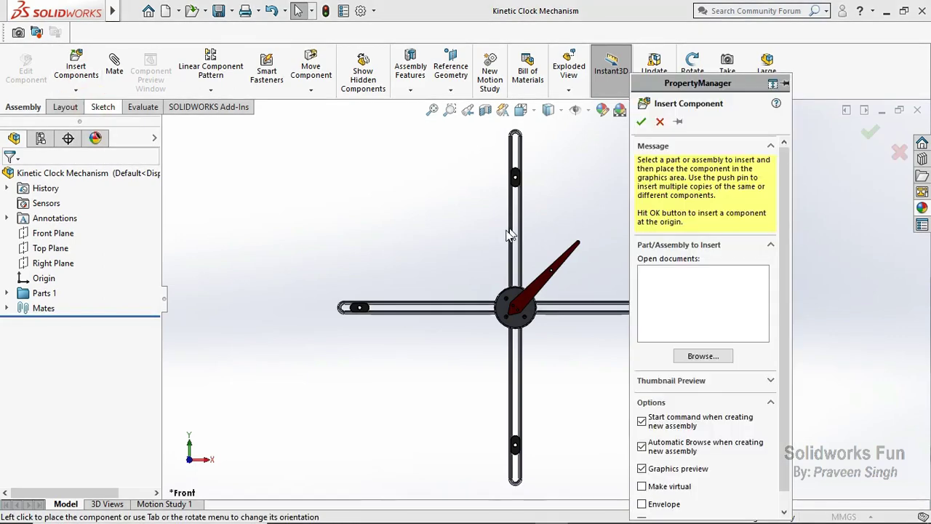
left_click(526, 174)
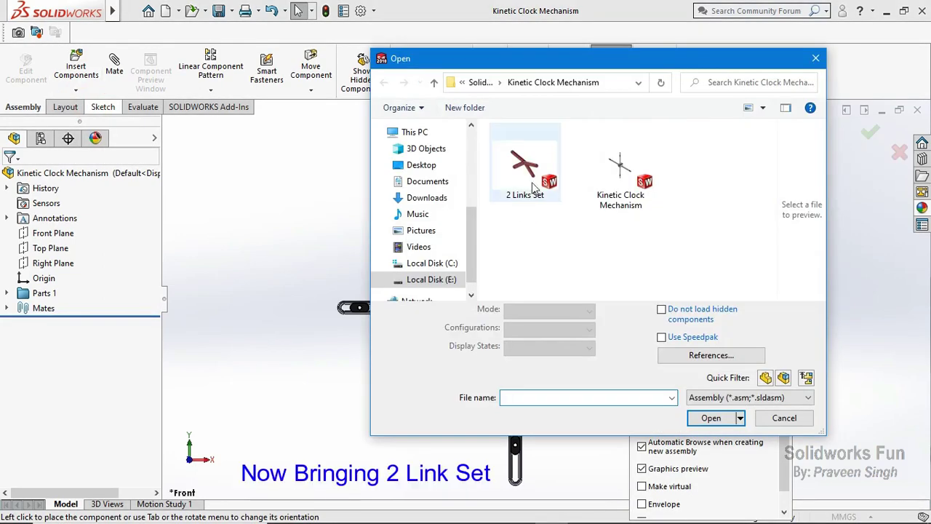
left_click(710, 419)
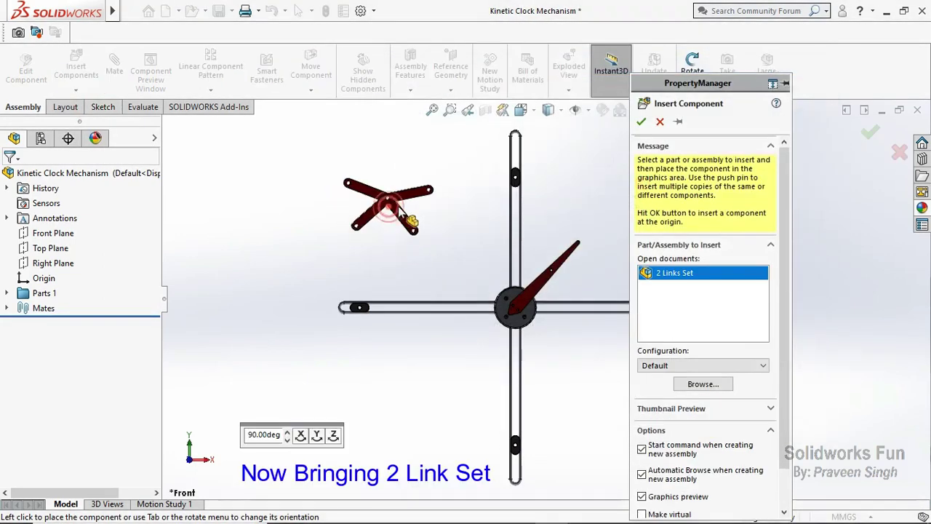
left_click(407, 180)
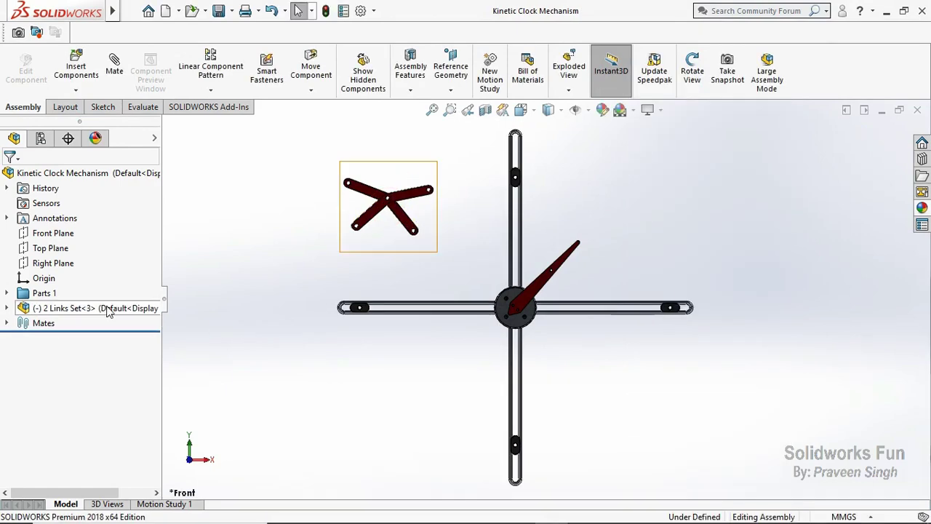
left_click(691, 73)
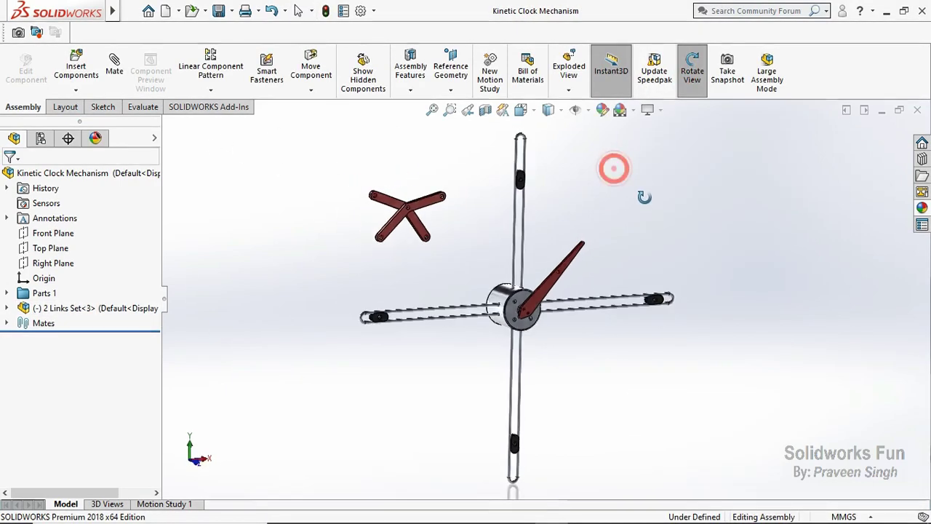
left_click_drag(612, 166, 638, 208)
left_click(692, 95)
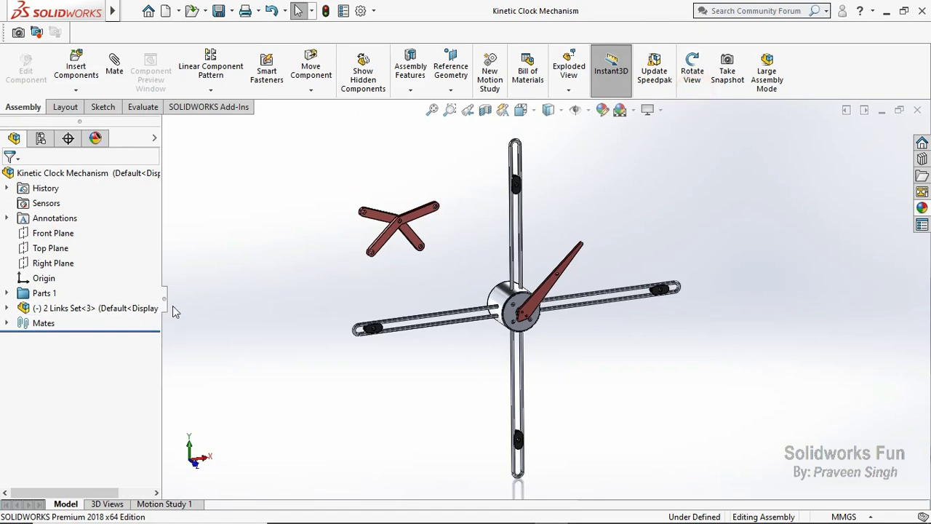
Mate the lower link's end hole concentric to the top slider's hole.
scroll(489, 211, "down", 3)
scroll(489, 211, "down", 5)
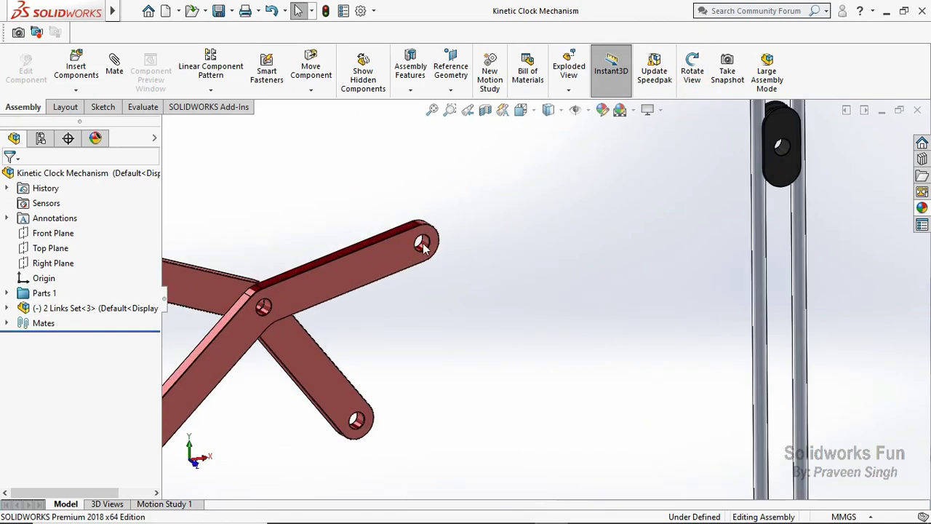
left_click(355, 420)
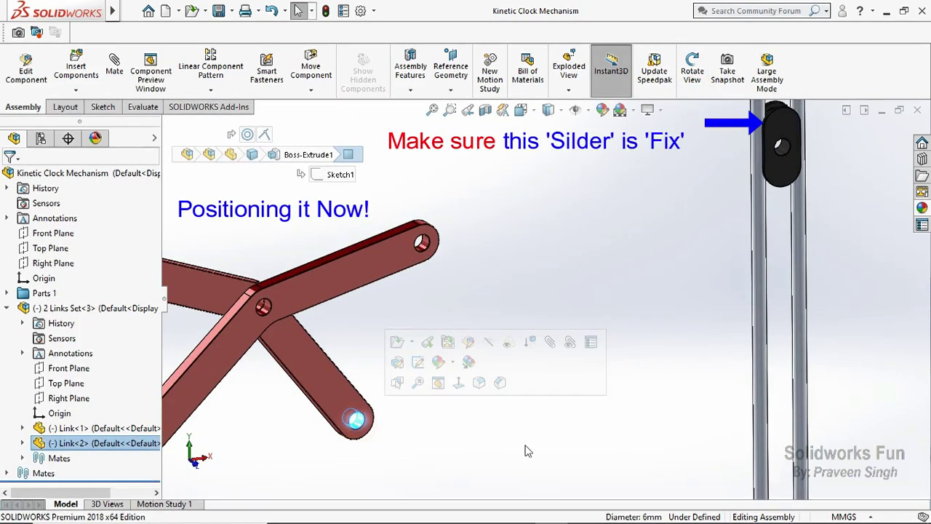
left_click(784, 149, "ctrl")
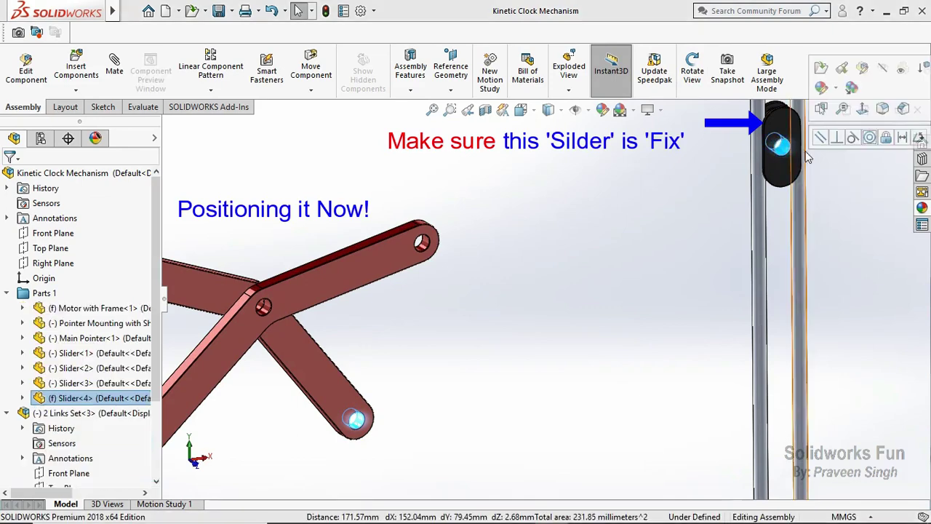
left_click(870, 140)
Inspect the new concentric mate and swing the linkage to test its movement.
scroll(858, 236, "down", 2)
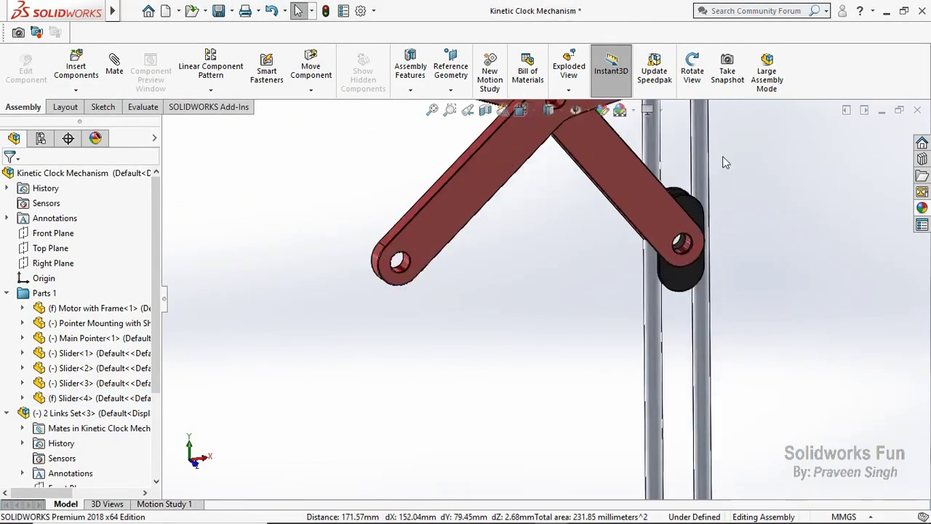
scroll(726, 162, "down", 2)
left_click(665, 253)
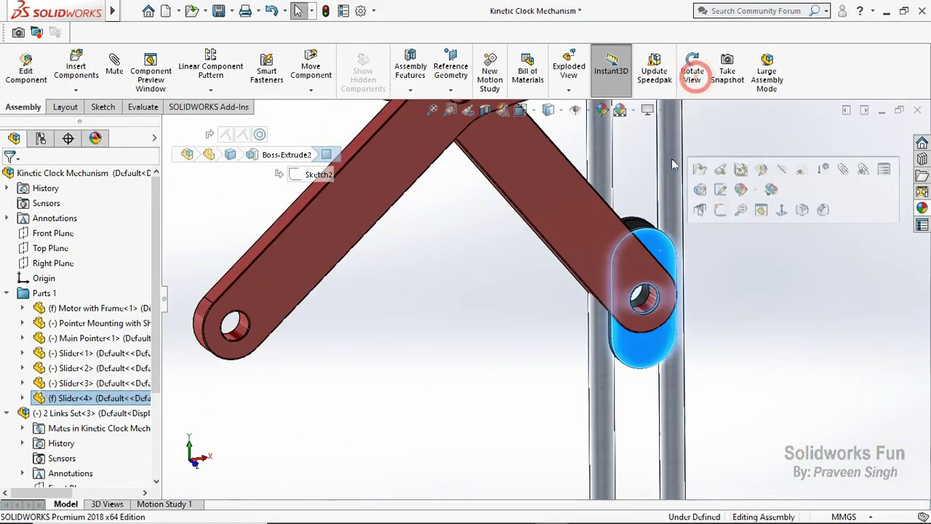
left_click(692, 73)
mouse_move(510, 193)
left_mouse_down()
mouse_move(561, 204)
mouse_move(738, 208)
left_mouse_up()
left_click(692, 73)
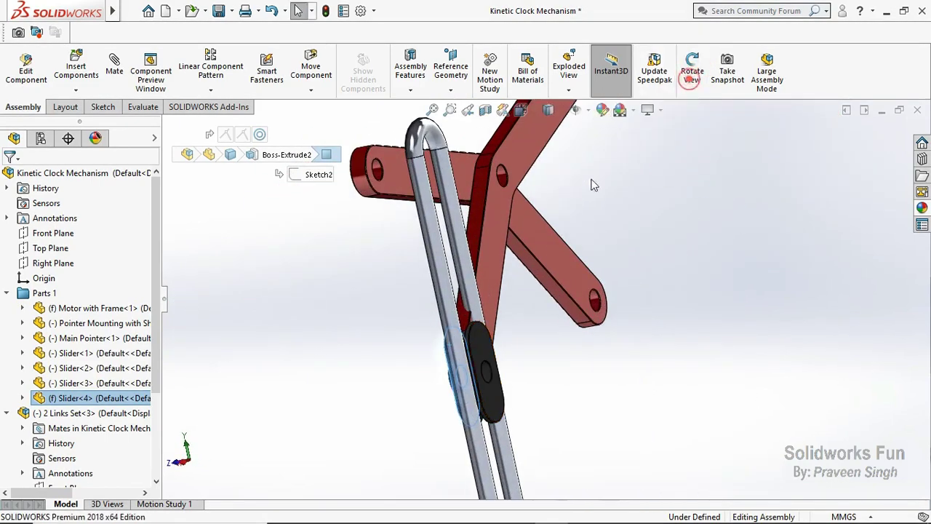
left_click(496, 255)
left_click_drag(502, 253, 529, 250)
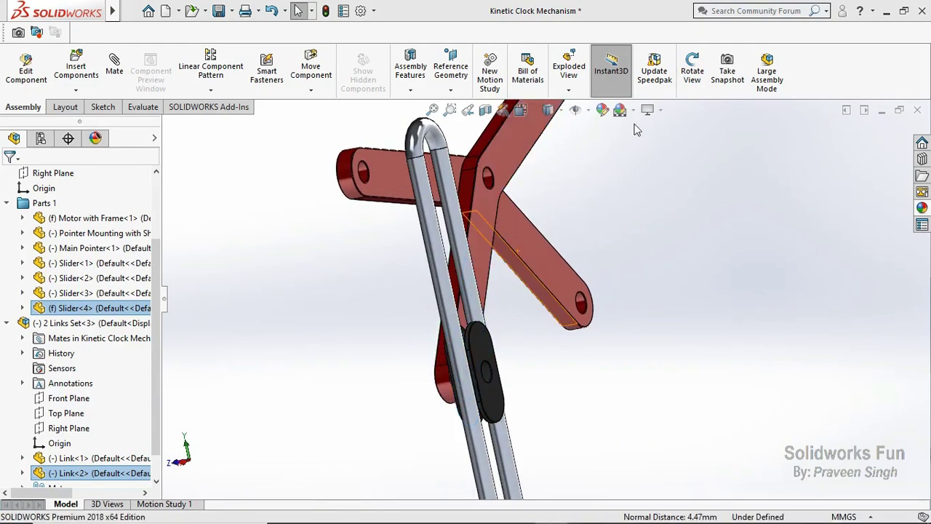
left_click(692, 73)
mouse_move(655, 182)
left_mouse_down()
mouse_move(597, 260)
mouse_move(684, 210)
left_mouse_up()
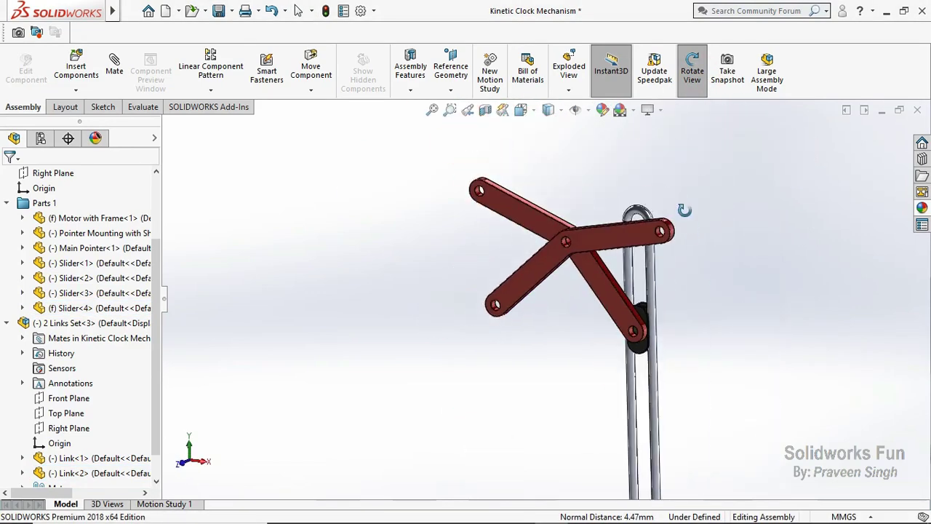
Collapse the tree, snap to Front view, and rotate a link about its shared pivot.
left_click(6, 203)
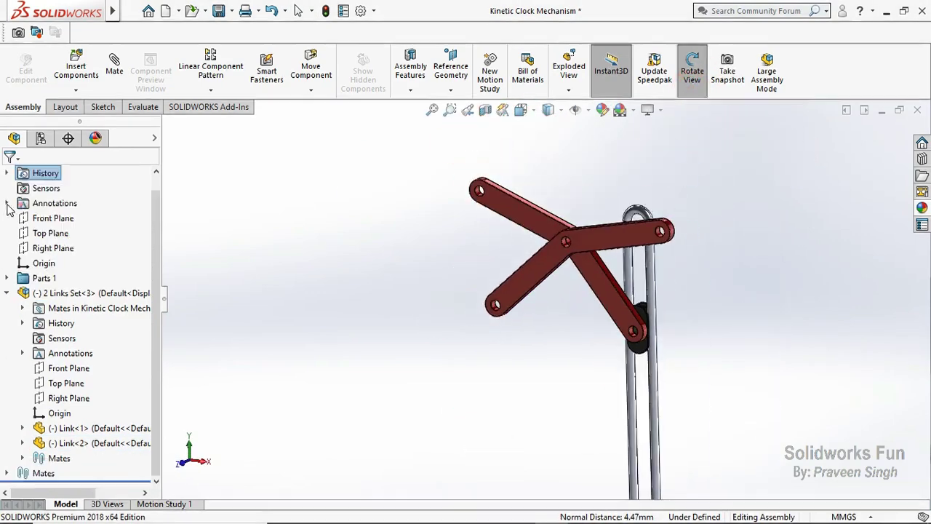
left_click(6, 294)
key("ctrl+1")
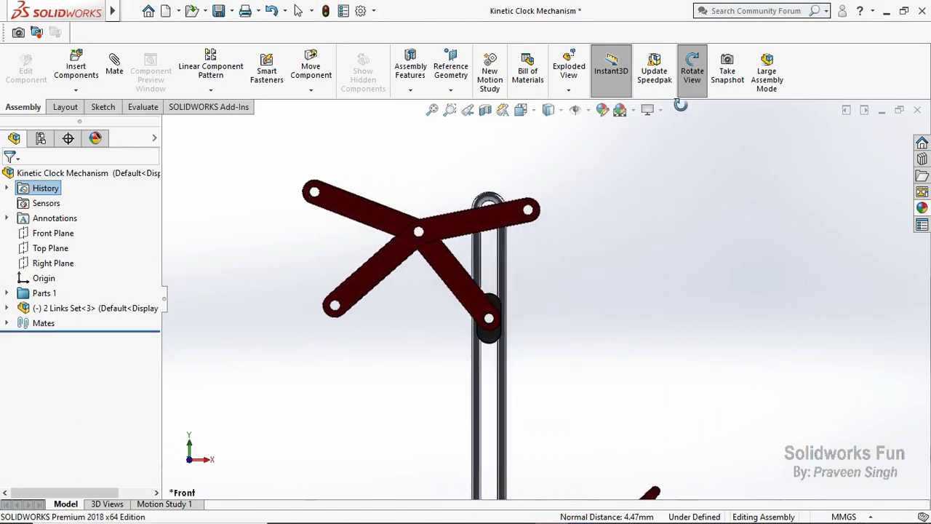
left_click(692, 73)
left_click_drag(371, 285, 347, 367)
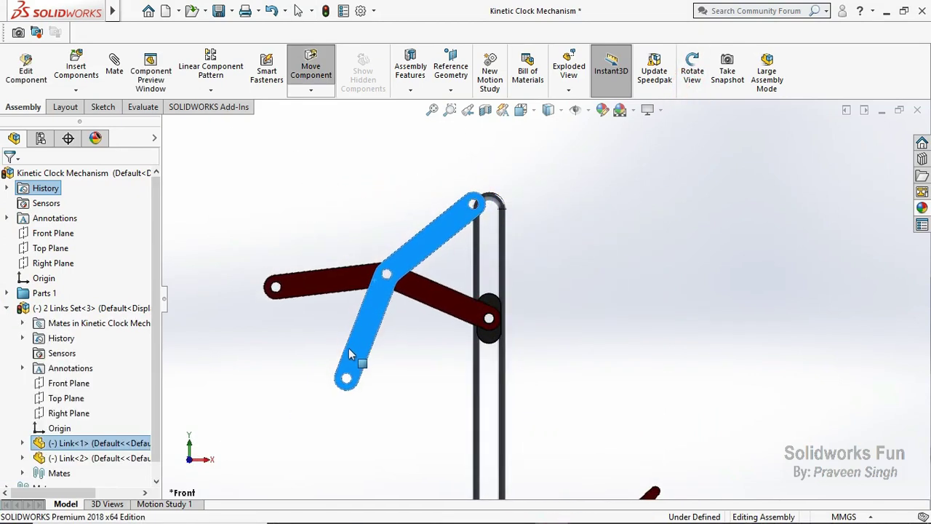
left_click(242, 387)
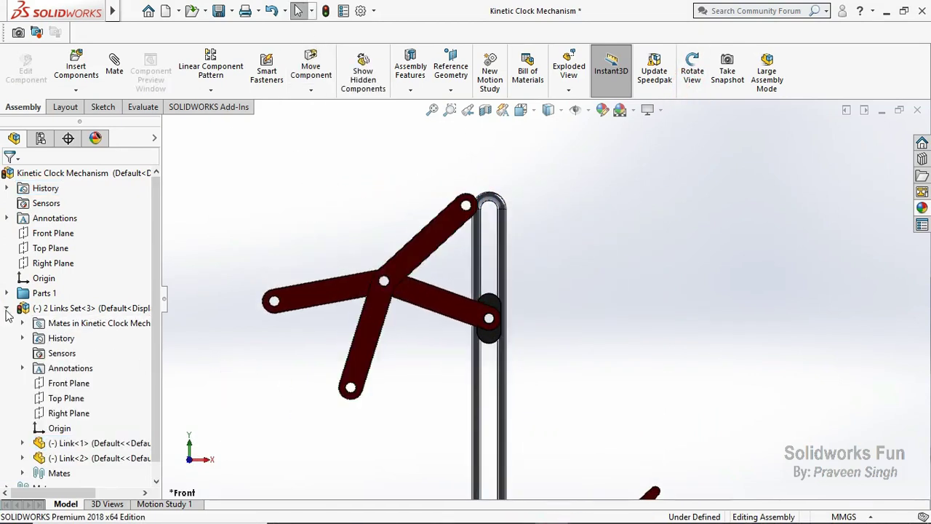
Make the 2 Links Set subassembly flexible and orbit to view the whole clock.
left_click(7, 308)
left_click(88, 313)
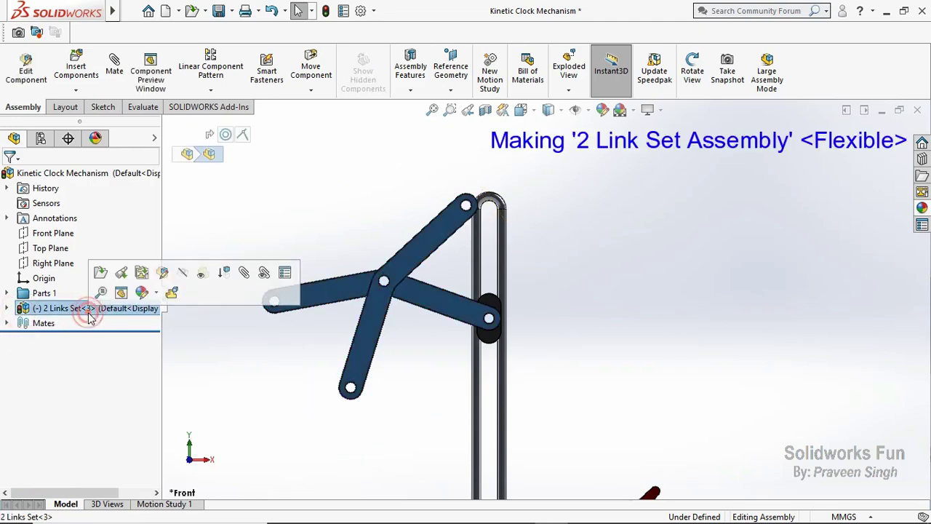
right_click(75, 314)
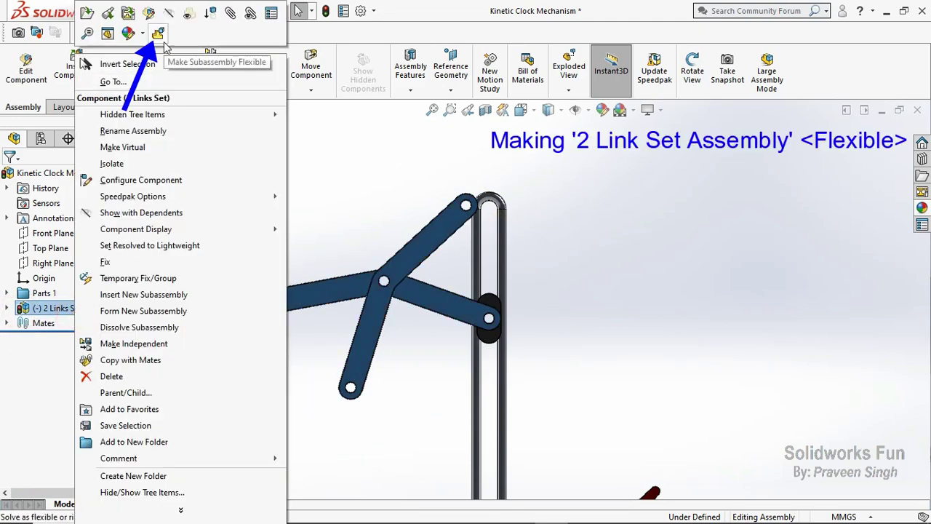
left_click(160, 36)
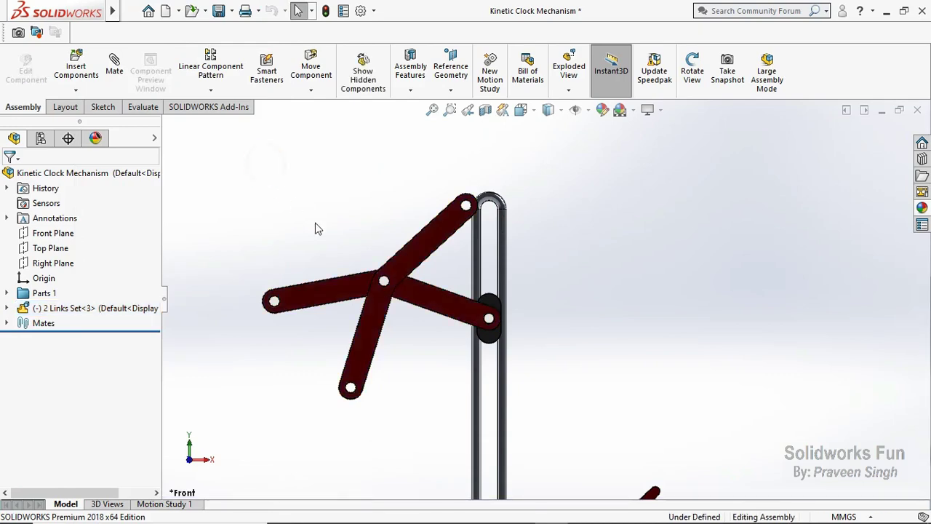
left_click(692, 70)
left_click_drag(642, 189, 550, 231)
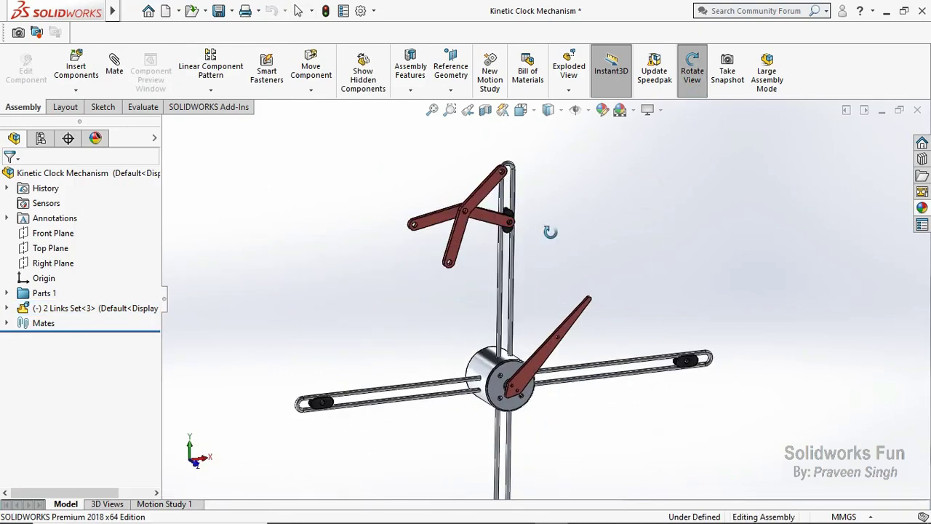
Insert a second 2 Links Set and place it left of the first set.
left_click(75, 89)
left_click(109, 104)
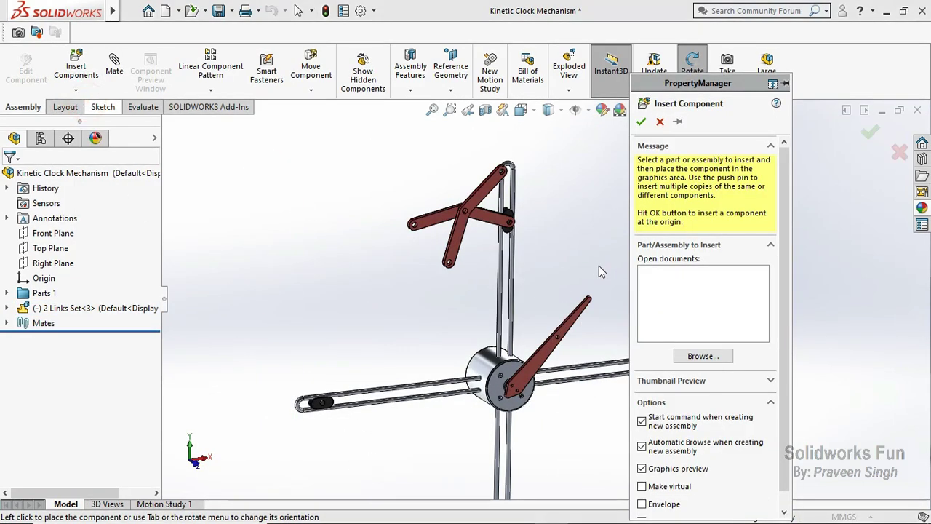
left_click(534, 179)
left_click(711, 418)
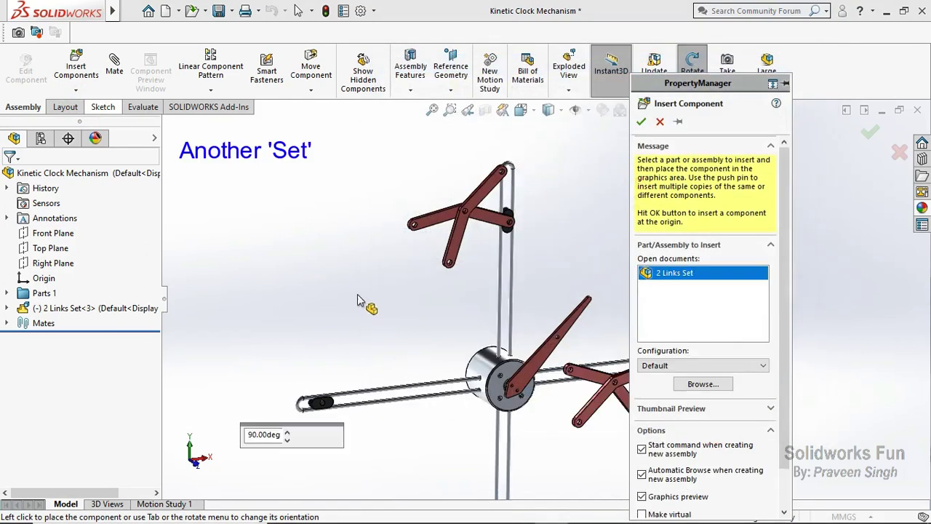
left_click(378, 292)
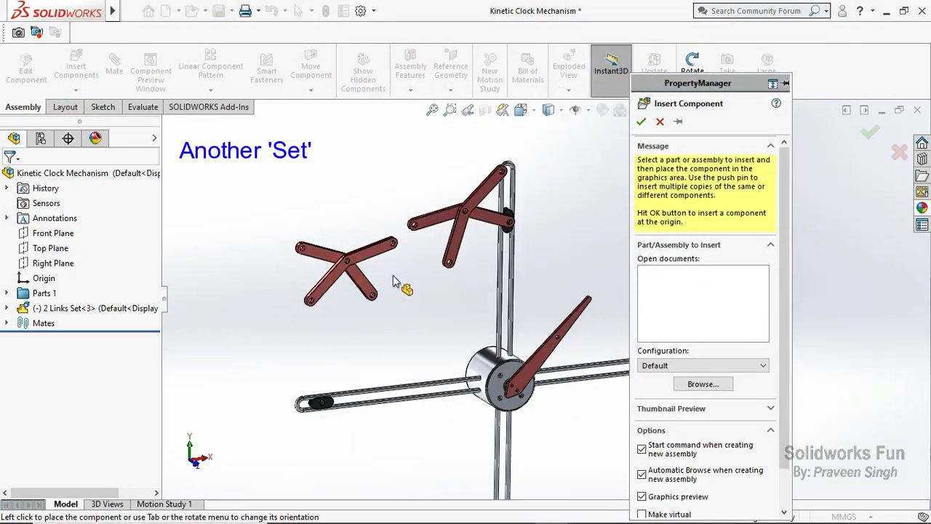
Mate a link end hole concentric with the matching hole on the other set.
left_click(692, 71)
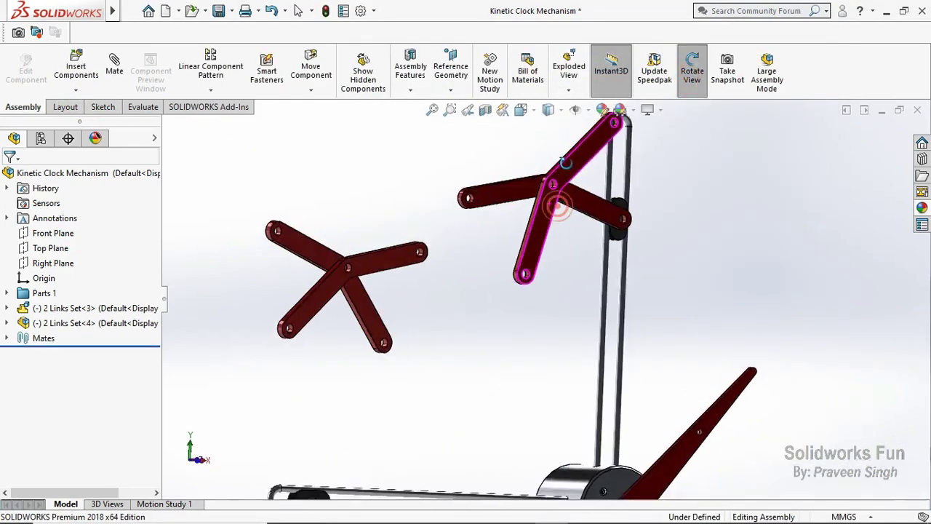
left_click_drag(557, 202, 554, 182)
scroll(510, 182, "down", 3)
right_click(366, 191)
left_click(404, 266)
scroll(453, 218, "down", 3)
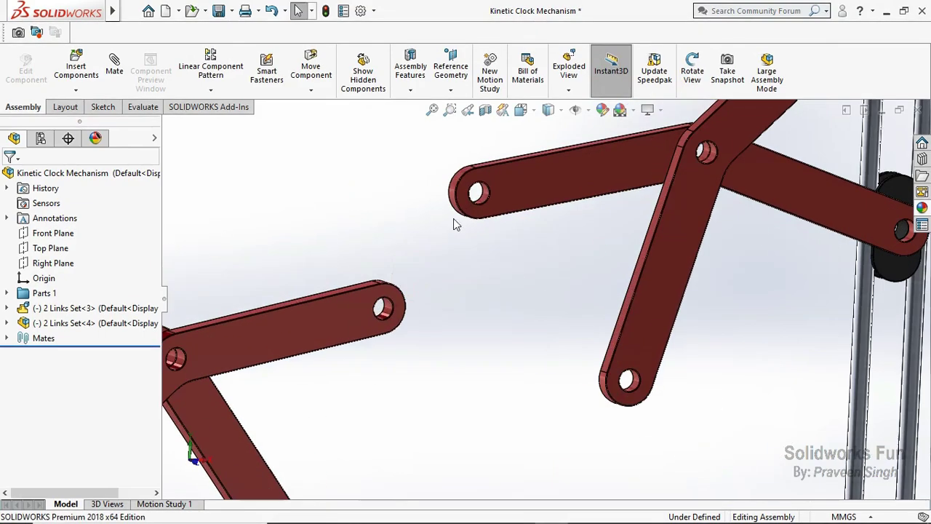
left_click(486, 204)
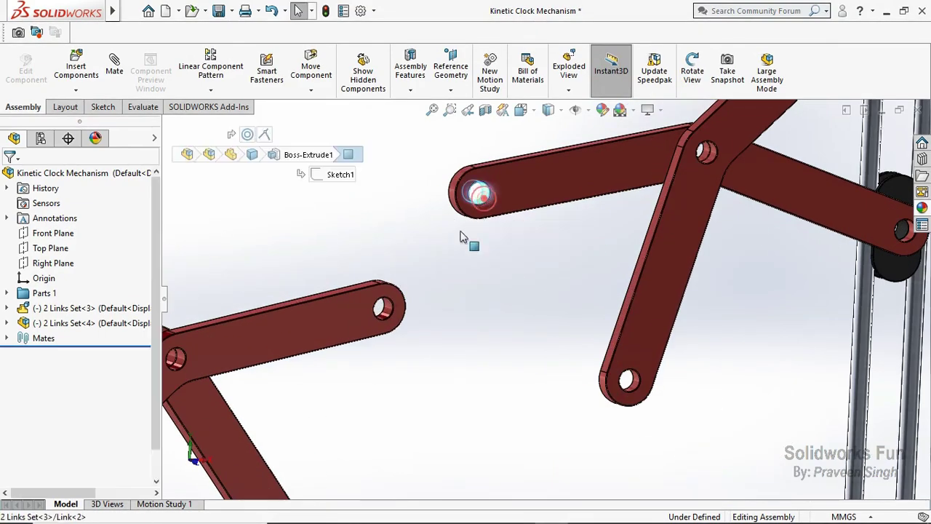
left_click(381, 306, "ctrl")
left_click(477, 301)
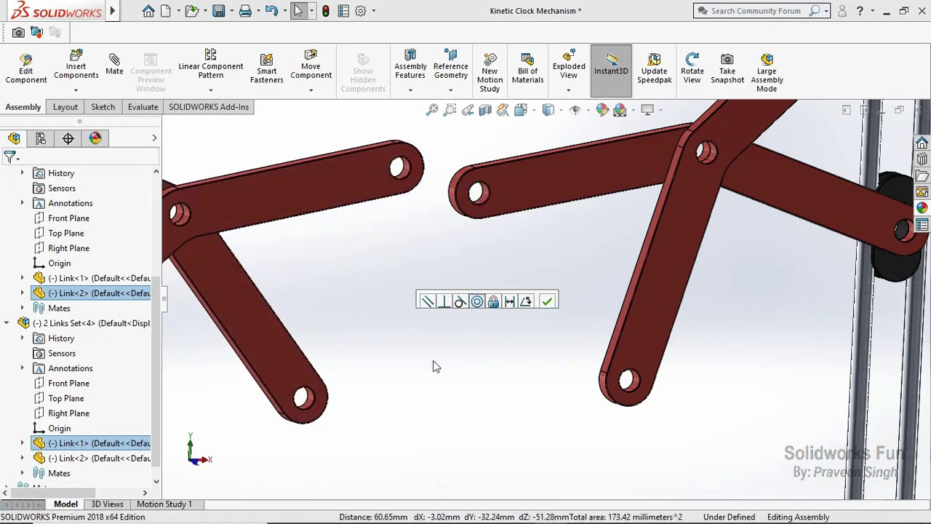
Make 2 Links Set<4> flexible and mate the lower-left and lower-right link holes concentric.
right_click(133, 329)
left_click(217, 34)
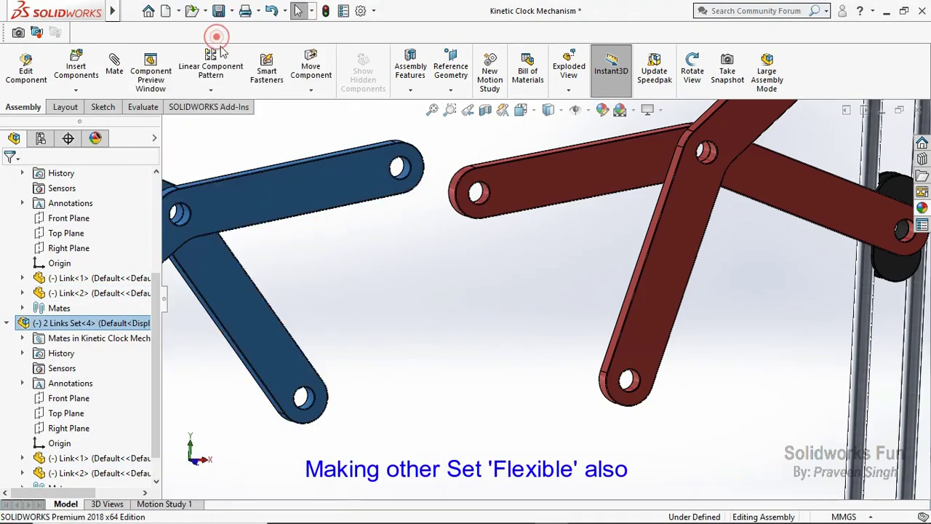
left_click(350, 317)
left_click(301, 398)
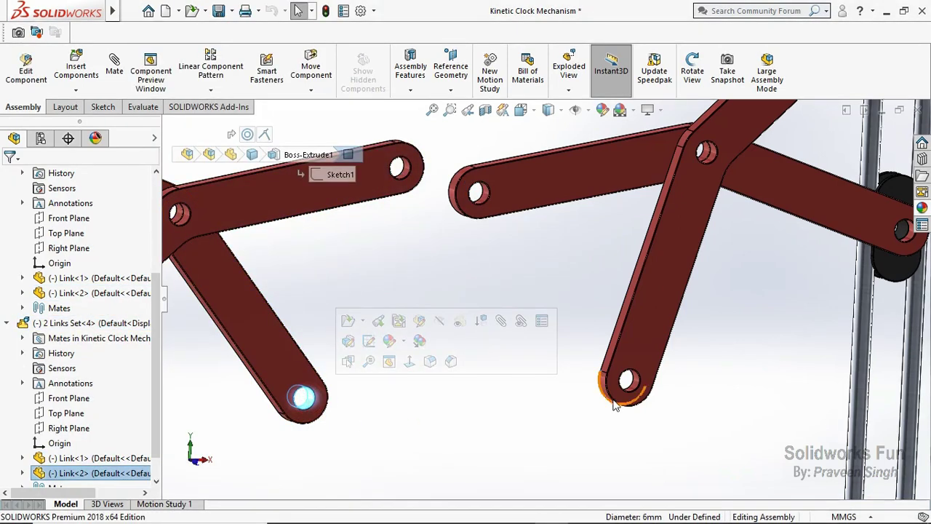
left_click(627, 381, "ctrl")
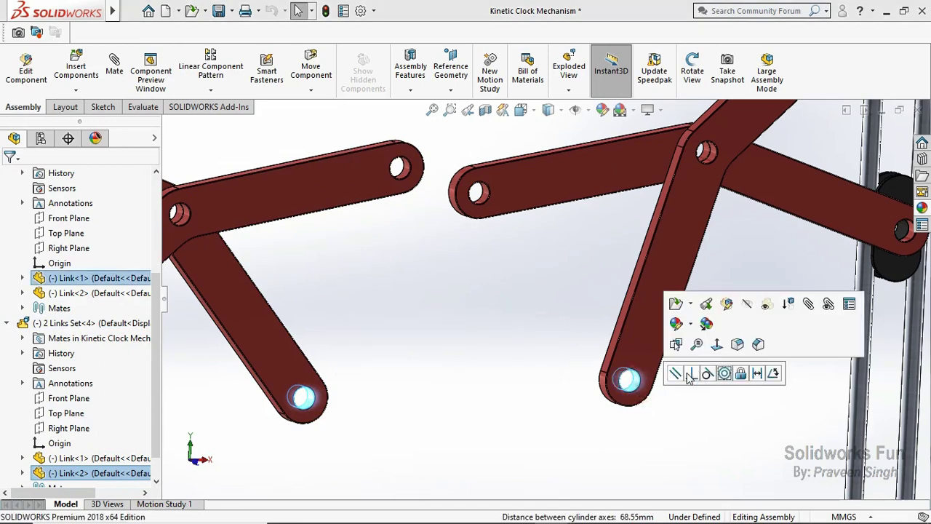
left_click(726, 375)
scroll(517, 382, "up", 3)
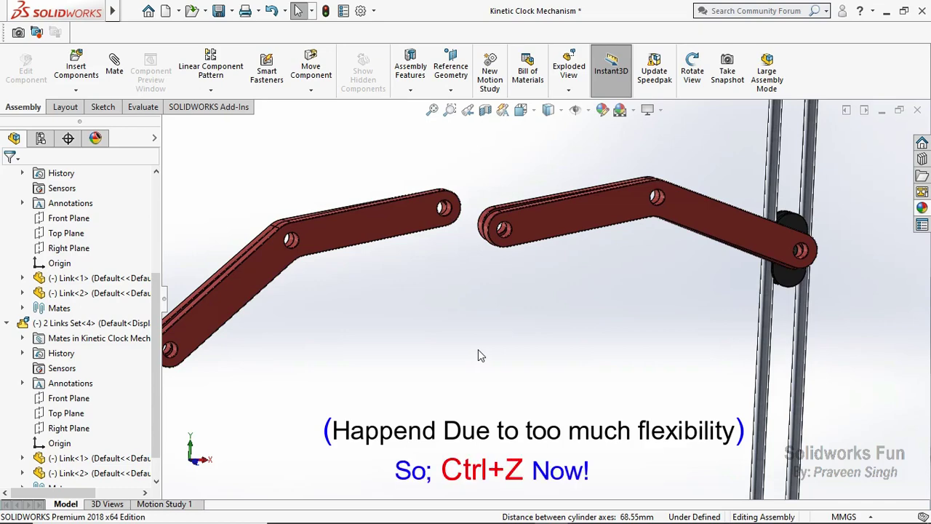
Undo the distorting concentric mate and make 2 Links Set<3> rigid, keeping the second set flexible.
key("ctrl+z")
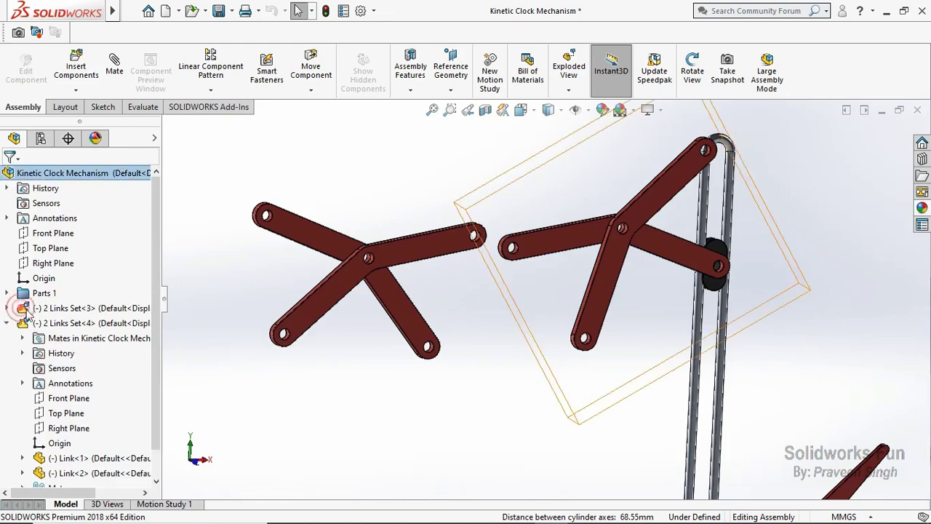
left_click(51, 308)
right_click(70, 307)
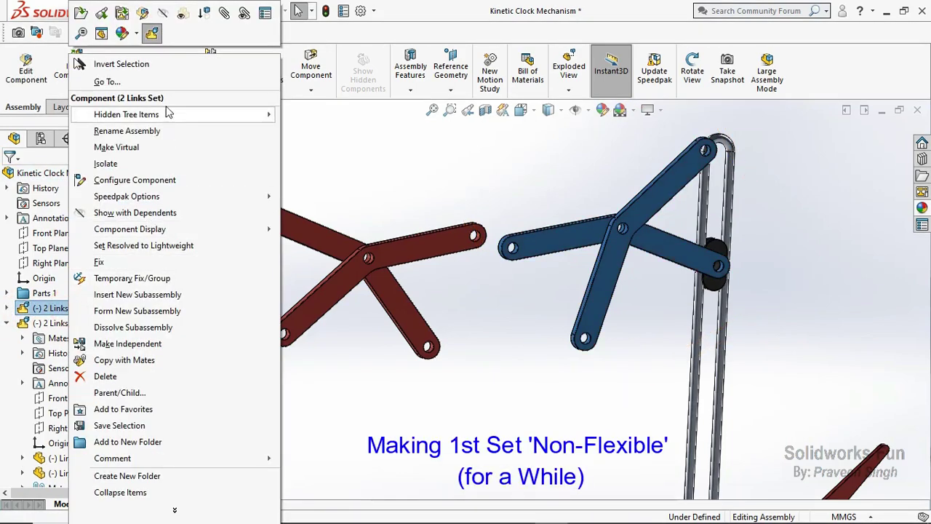
left_click(152, 34)
left_click(347, 174)
left_click(119, 323)
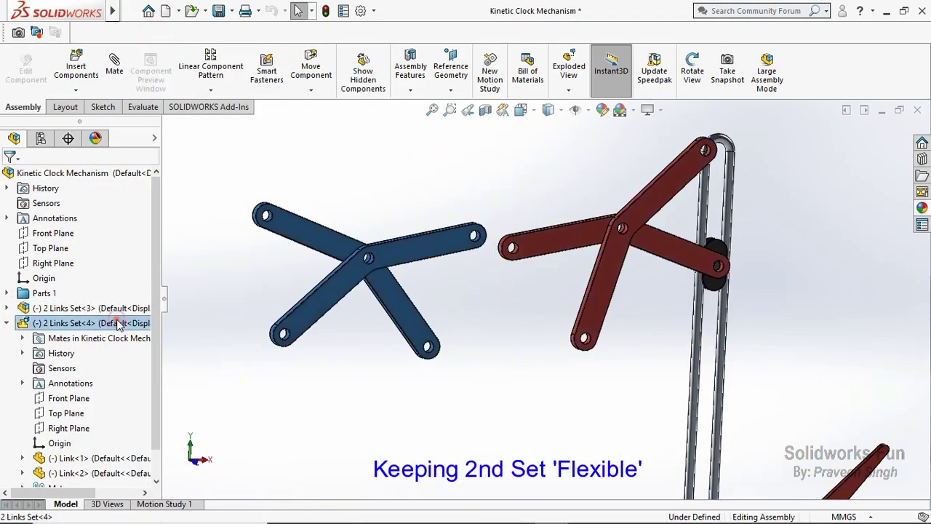
left_click(415, 390)
scroll(492, 348, "down", 3)
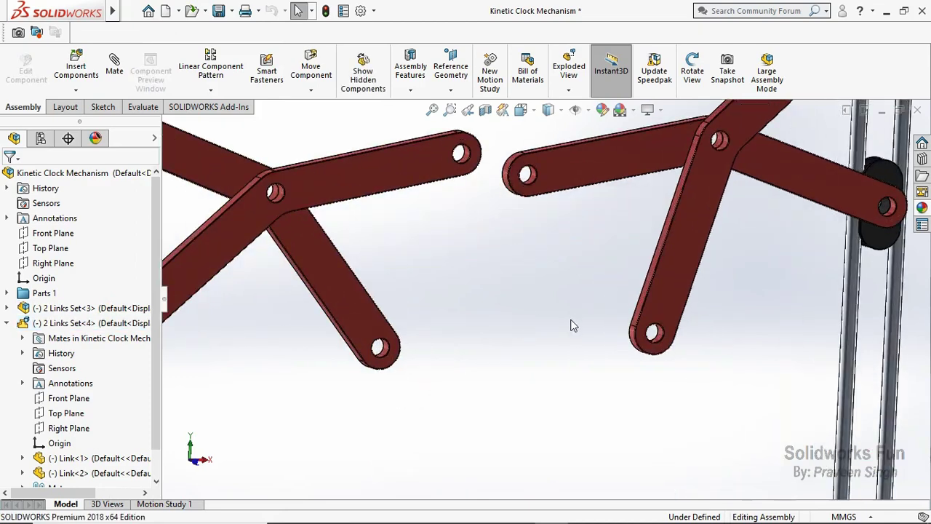
Mate the right link's lower end hole concentric with the left set's lower hole.
left_click(661, 340)
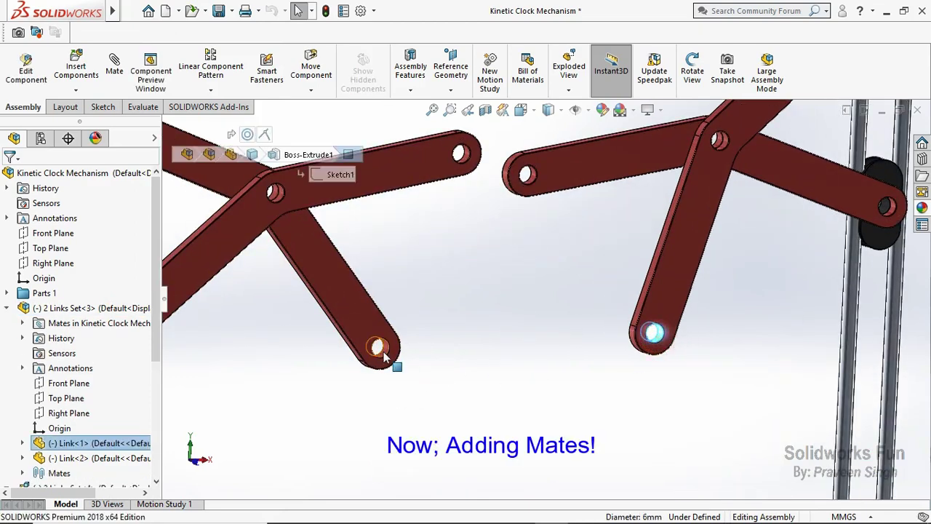
left_click(379, 347, "ctrl")
left_click(473, 340)
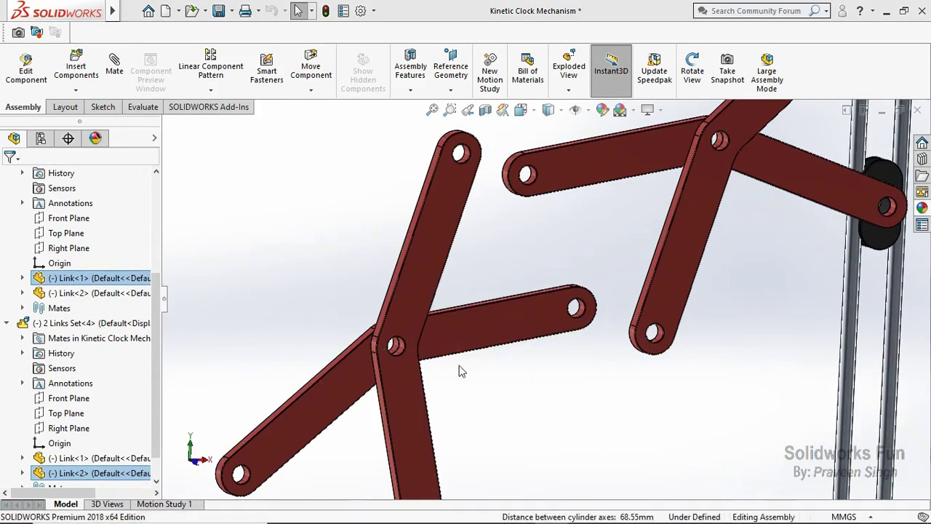
scroll(645, 259, "up", 3)
scroll(445, 286, "down", 3)
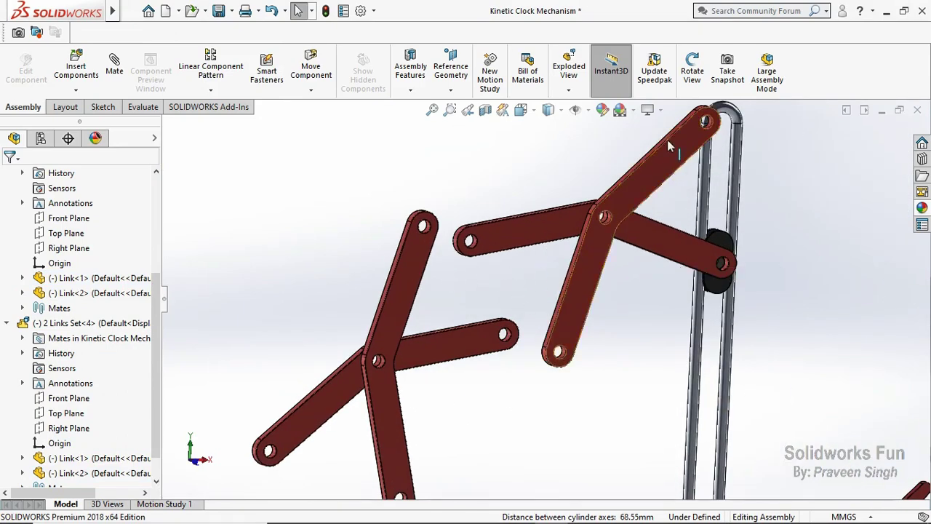
Orbit the linkage from several angles to inspect the new diamond-shaped connection.
left_click(692, 82)
left_click_drag(557, 266, 505, 273)
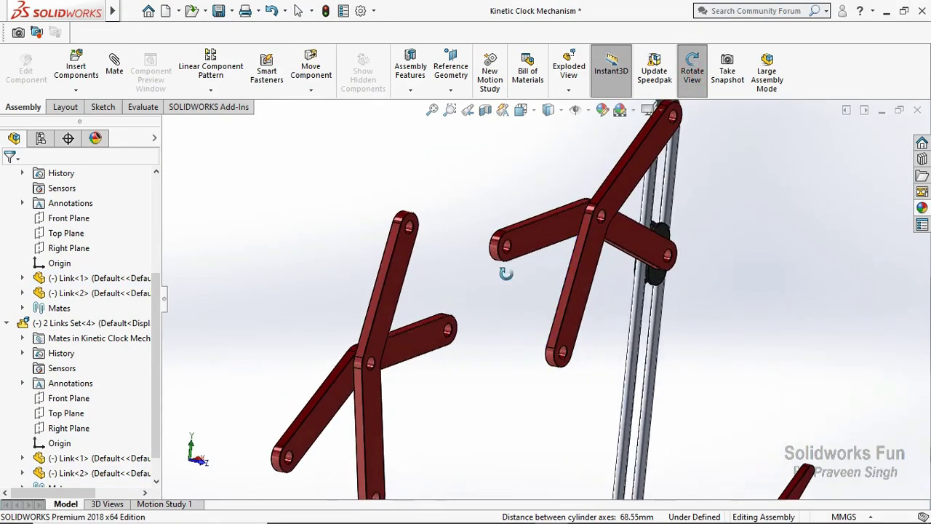
right_click(433, 218)
left_click(436, 225)
left_click(554, 239)
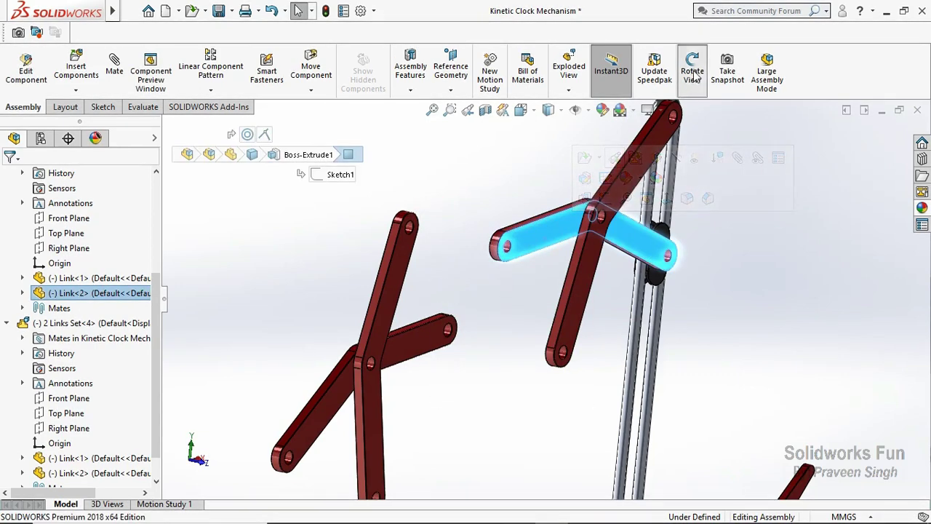
left_click_drag(520, 242, 641, 241)
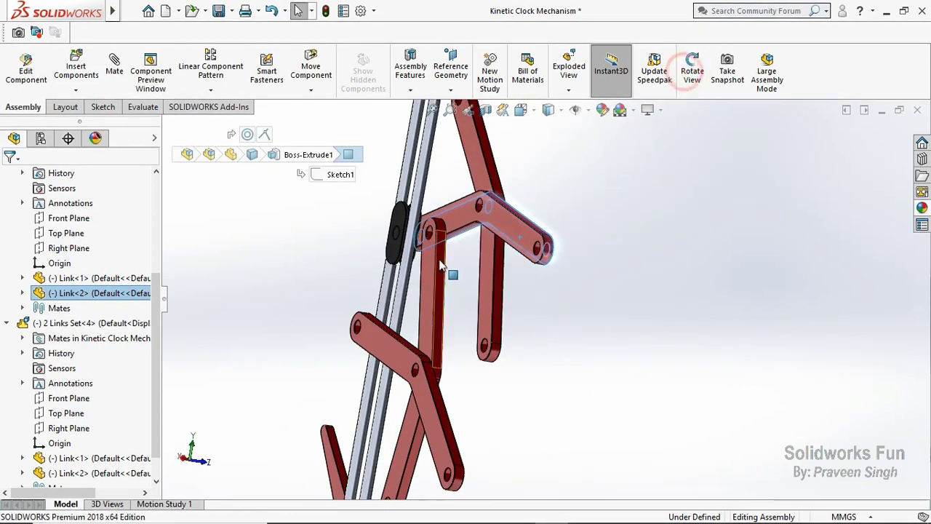
left_click(466, 257)
middle_click_drag(467, 252, 535, 208)
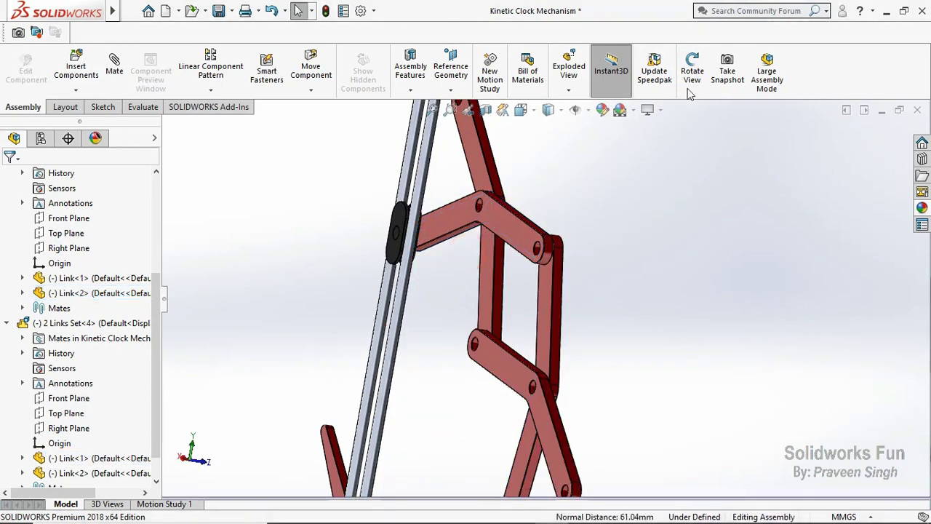
mouse_move(534, 209)
left_mouse_down()
mouse_move(490, 218)
mouse_move(650, 326)
mouse_move(647, 117)
left_mouse_up()
scroll(62, 373, "up", 2)
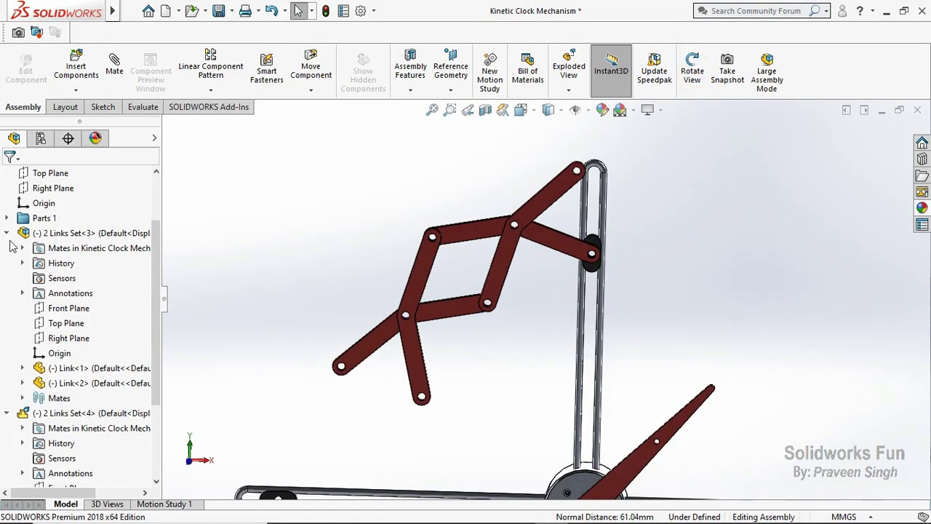
left_click(7, 233)
Make 2 Links Set<3> flexible again and start Insert Components for another two-link set.
left_click(6, 293)
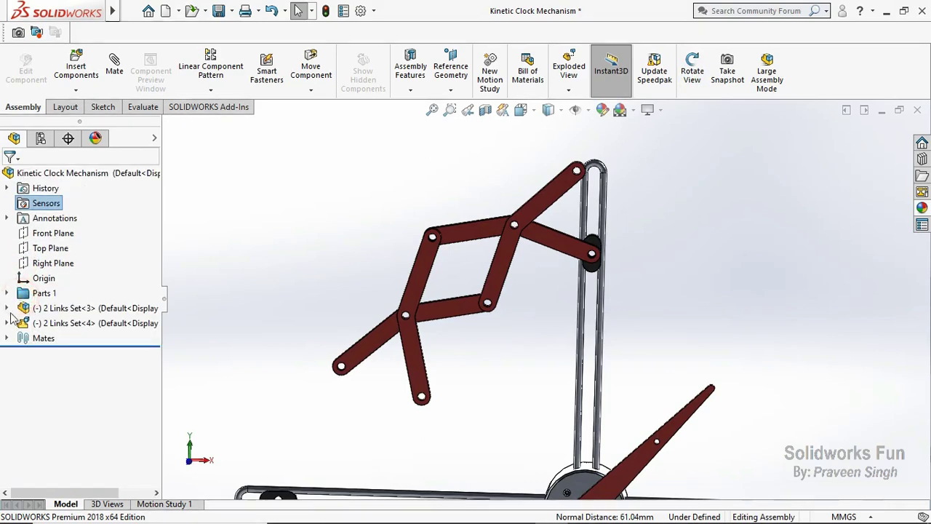
left_click(73, 309)
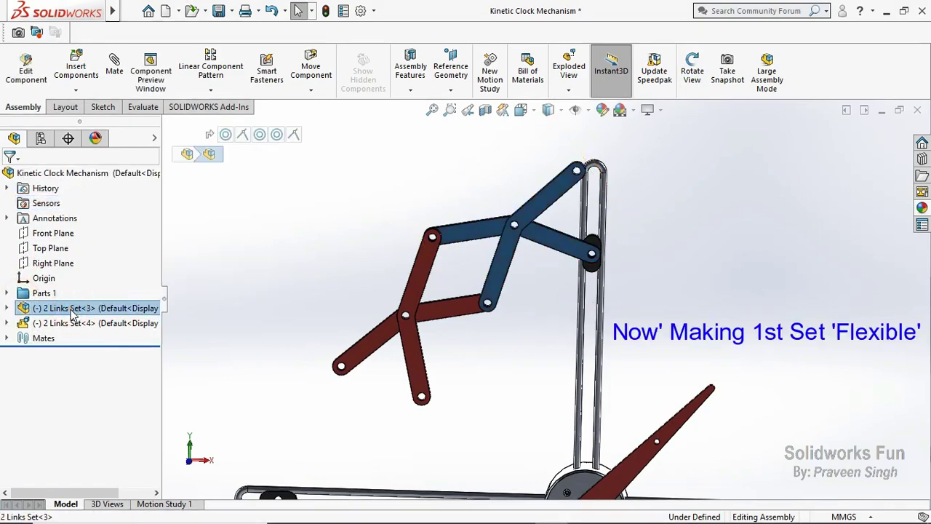
right_click(72, 310)
left_click(156, 36)
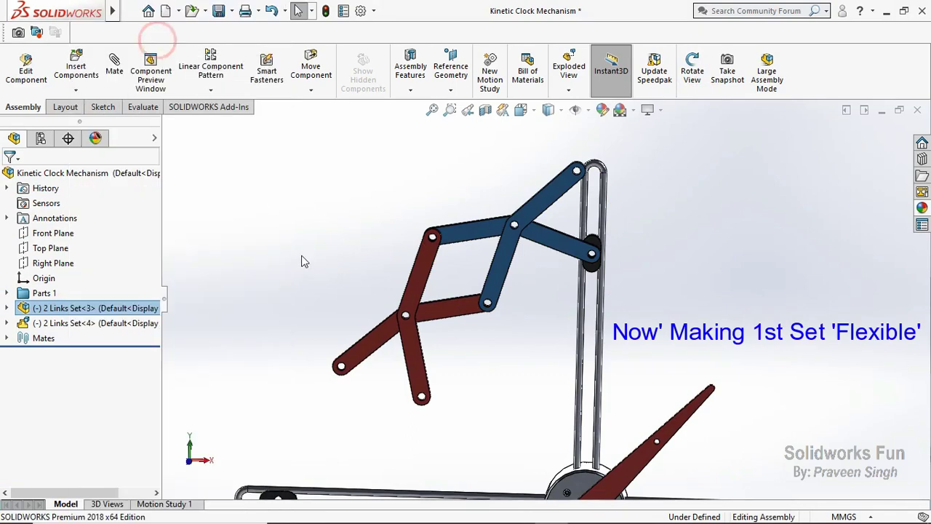
left_click(303, 256)
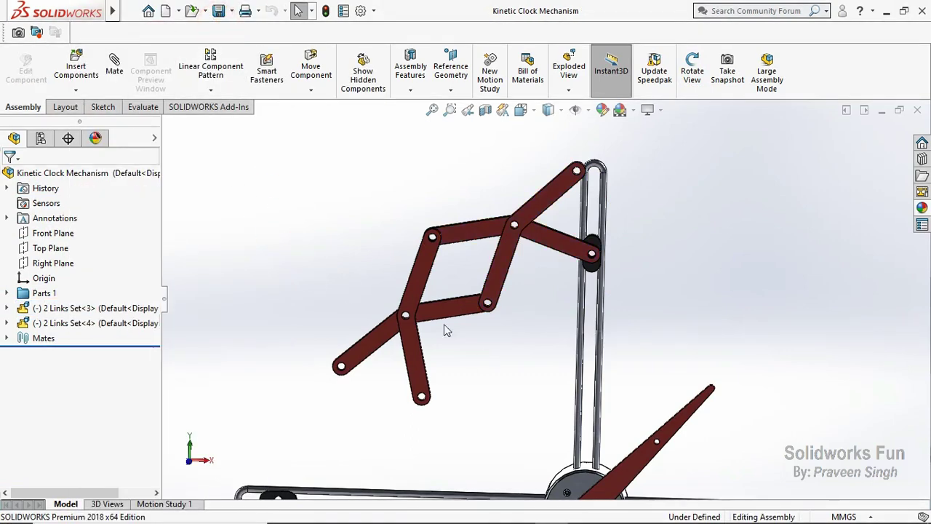
left_click(76, 69)
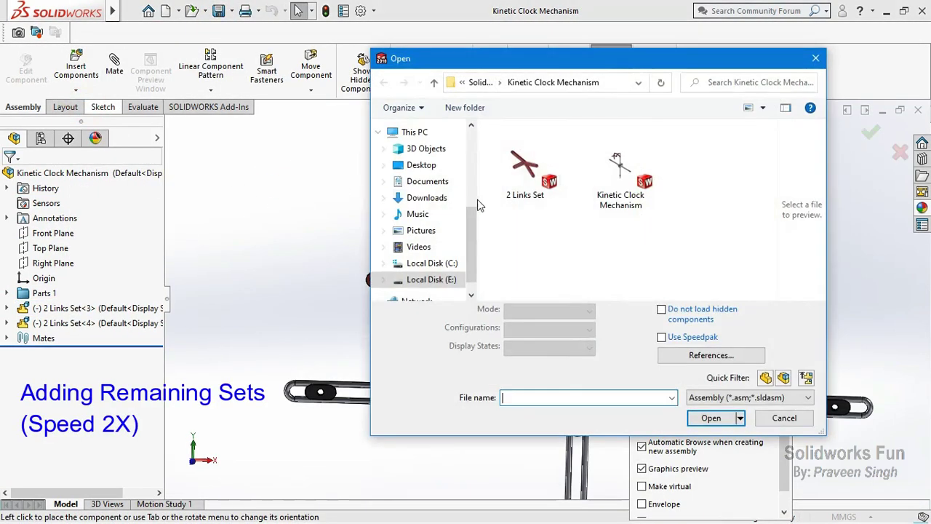
Insert another 2 Links Set and turn it to a new angle with Rotate Component.
left_click(525, 175)
left_click(711, 418)
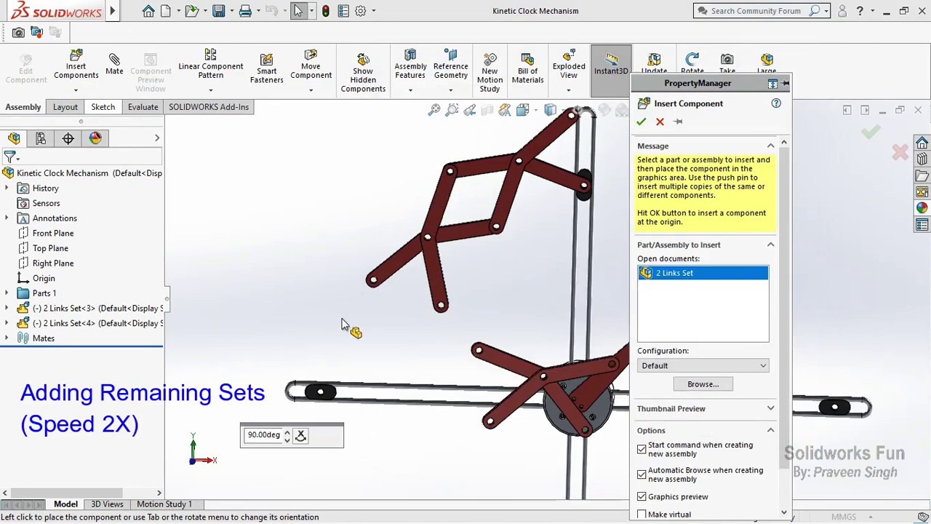
left_click(261, 329)
left_click(311, 90)
left_click(323, 119)
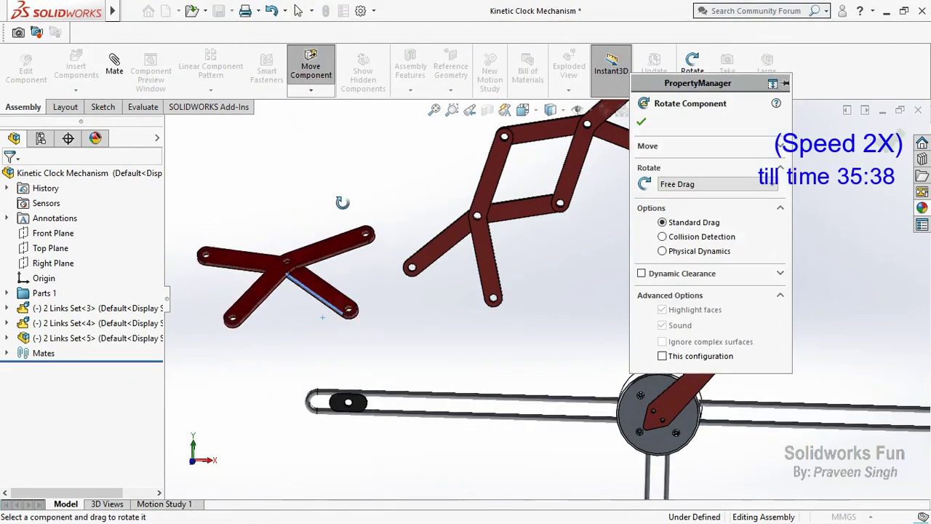
left_click_drag(342, 202, 326, 312)
left_click(641, 121)
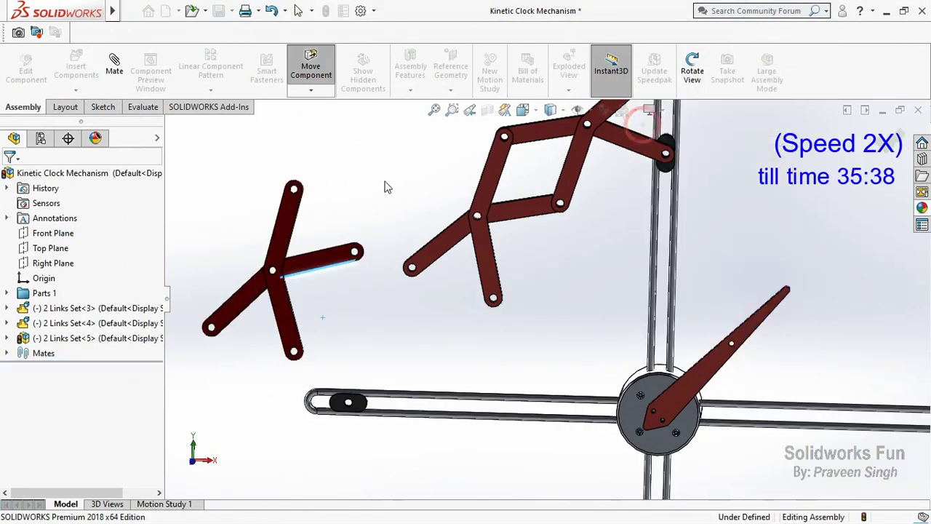
Mate the new set's end hole concentric with the matching hole on the linkage.
left_click(692, 70)
left_click_drag(451, 276, 367, 197)
right_click(366, 195)
left_click(397, 288)
left_click_drag(397, 288, 417, 306)
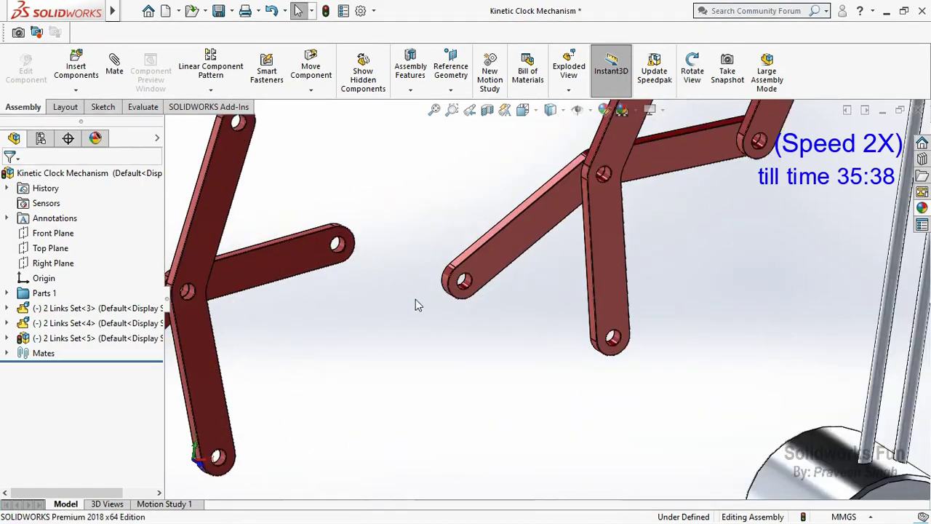
left_click(460, 281)
scroll(379, 224, "up", 3)
scroll(446, 197, "down", 3)
scroll(445, 197, "down", 2)
left_click(362, 205, "ctrl")
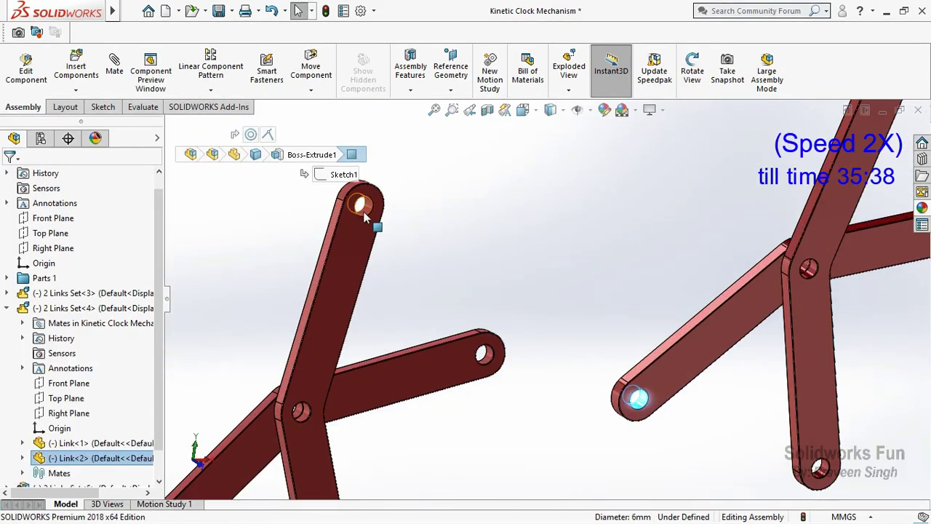
left_click(447, 201)
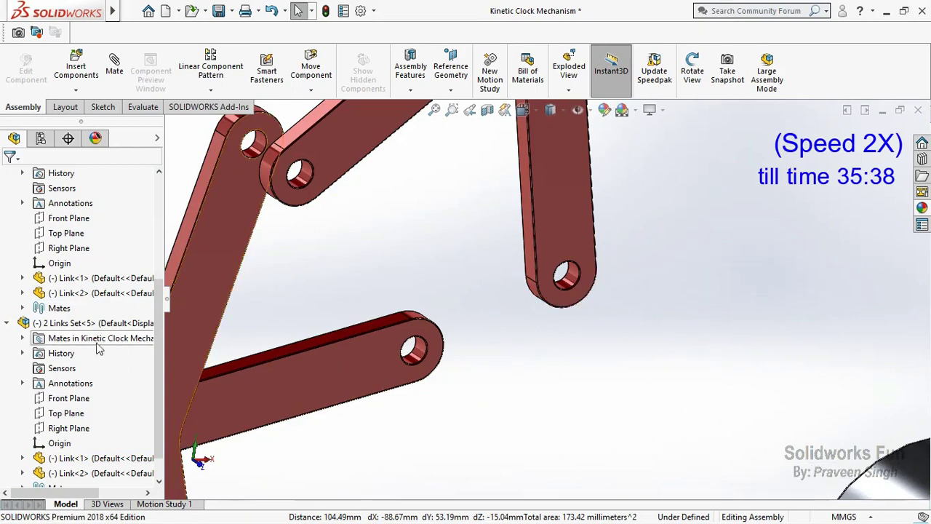
Join a second pair of holes between 2 Links Set<5> and the linkage concentrically.
left_click(98, 323)
right_click(98, 323)
left_click(486, 282)
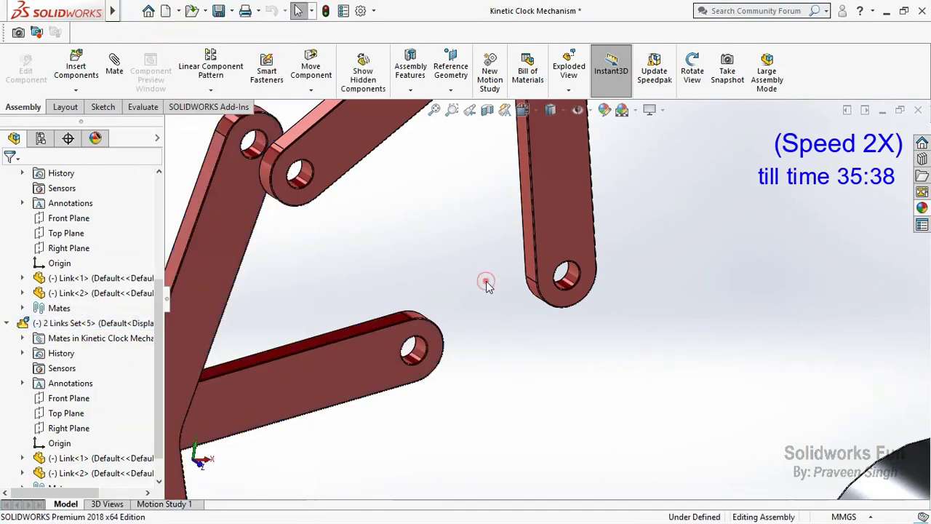
left_click(420, 356)
left_click(505, 339)
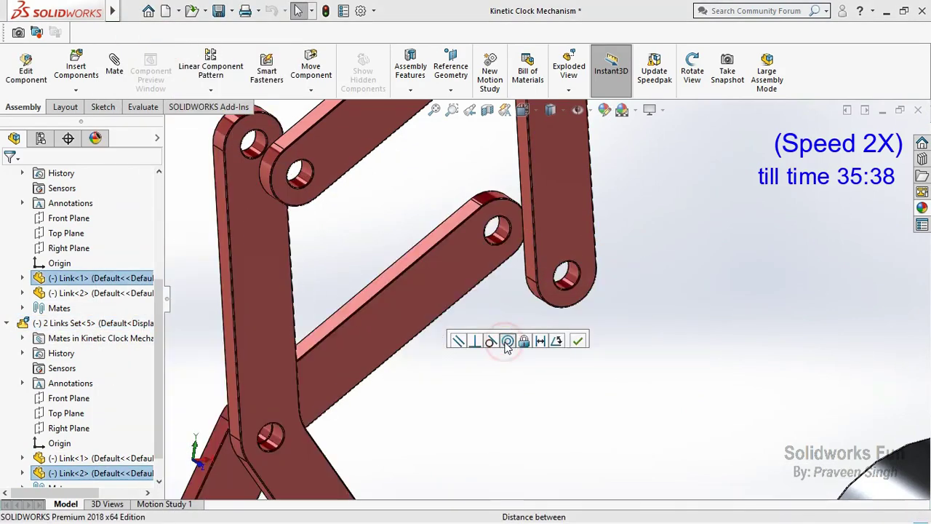
middle_click_drag(436, 343, 523, 248)
Mate the new set's lower link hole concentric to extend the chain toward the left slider.
left_click(435, 276)
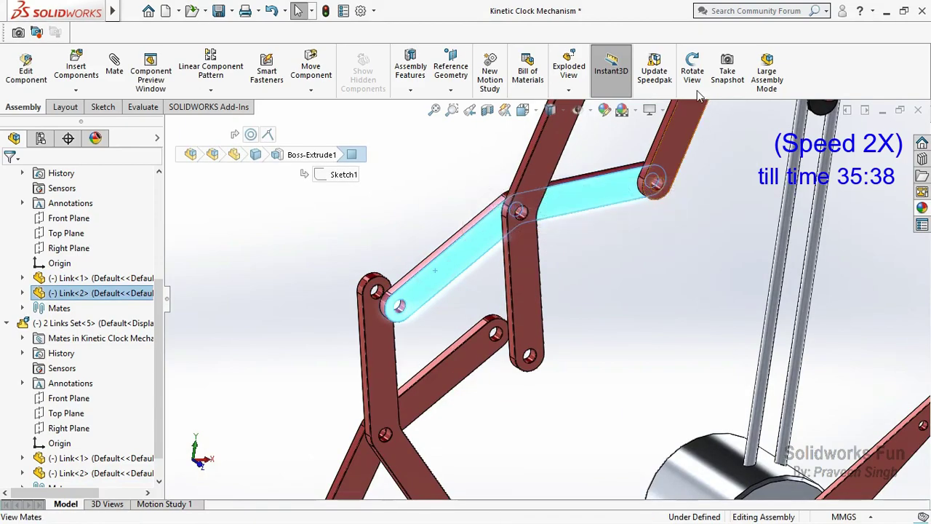
left_click(695, 72)
left_click(531, 303, "ctrl")
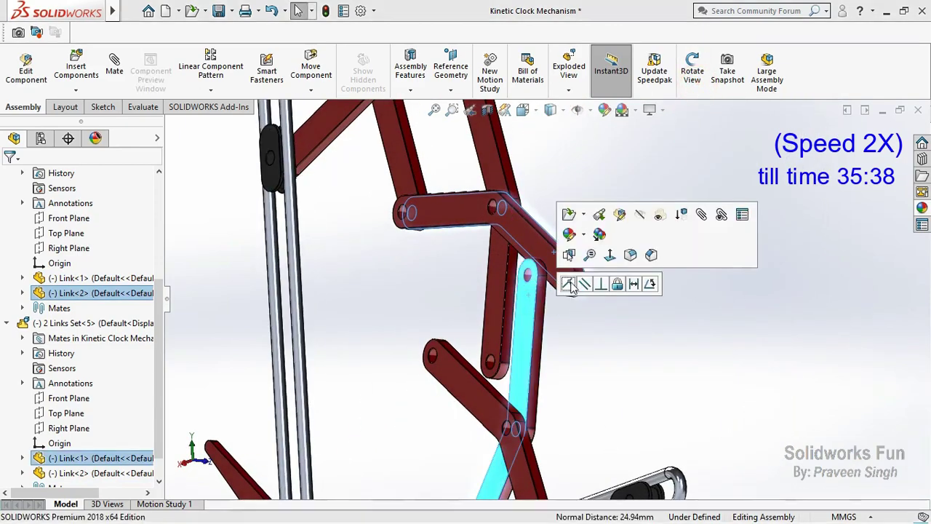
left_click(571, 285)
mouse_move(601, 243)
left_mouse_down()
mouse_move(482, 264)
mouse_move(561, 322)
mouse_move(599, 293)
mouse_move(467, 322)
mouse_move(295, 220)
left_mouse_up()
right_click(295, 219)
left_click(337, 304)
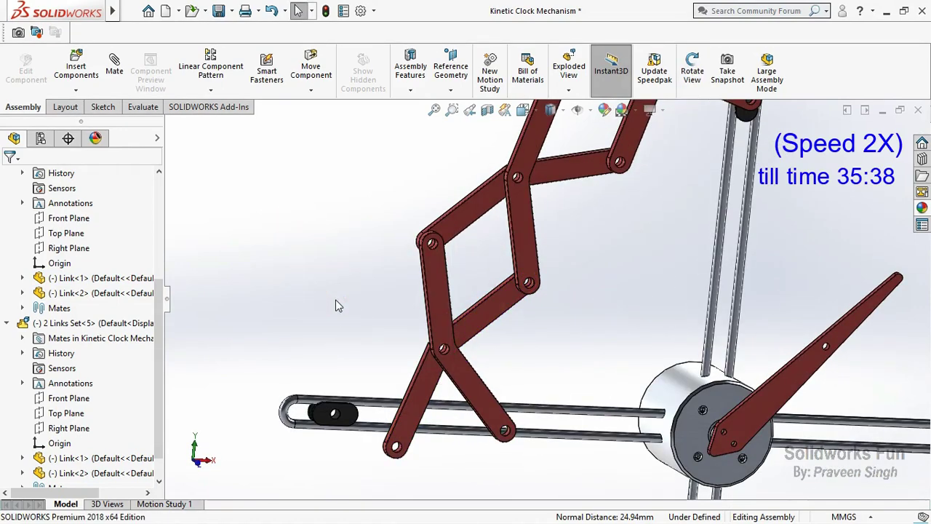
scroll(378, 464, "down", 4)
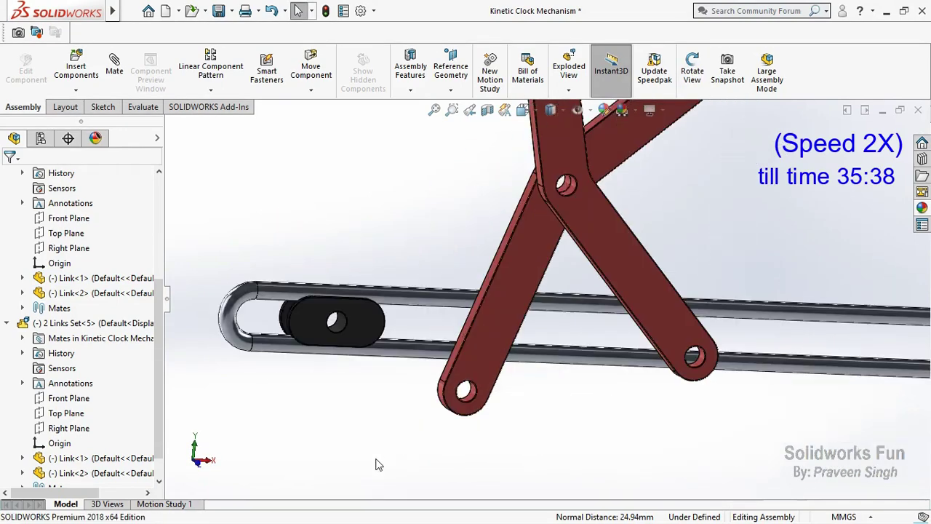
Mate the last link's lower end hole concentric with the left slider pin, viewed from the front.
left_click(468, 400)
left_click(339, 331, "ctrl")
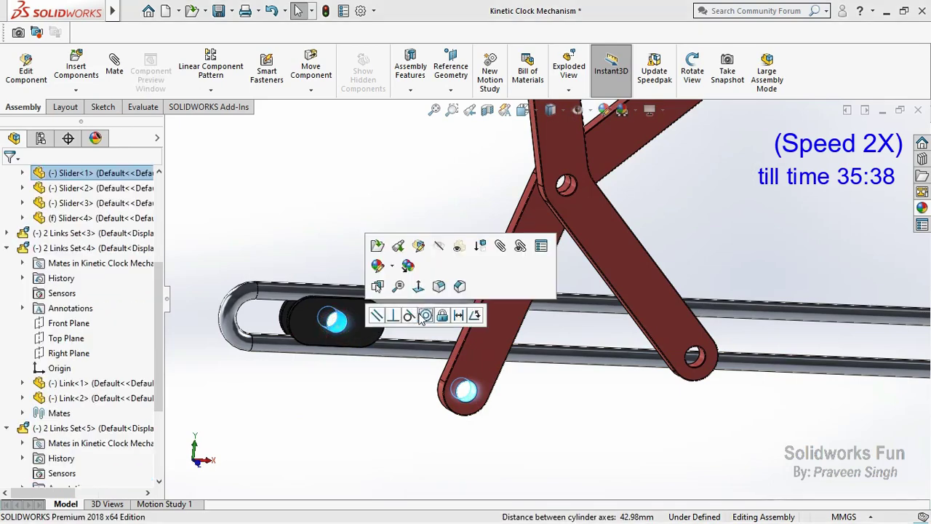
scroll(458, 374, "up", 3)
scroll(586, 354, "up", 3)
scroll(62, 364, "up", 3)
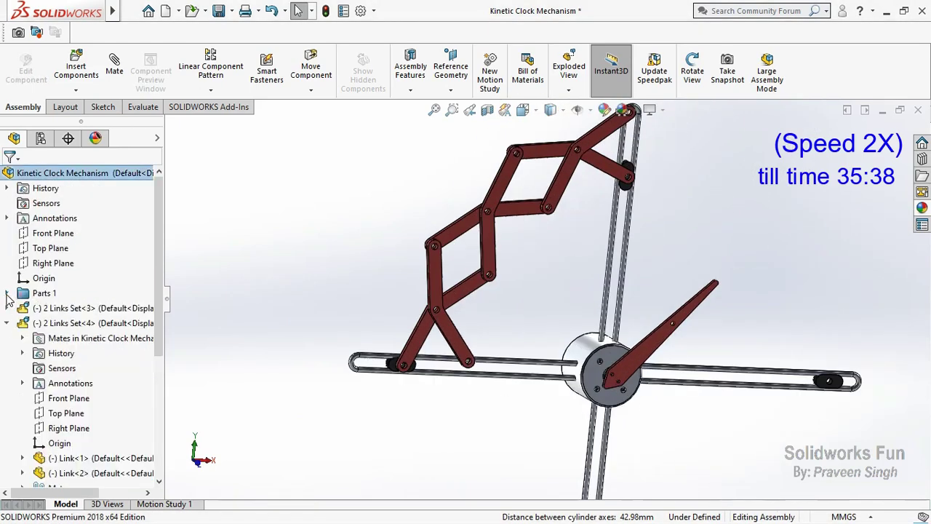
left_click(8, 323)
left_click(195, 464)
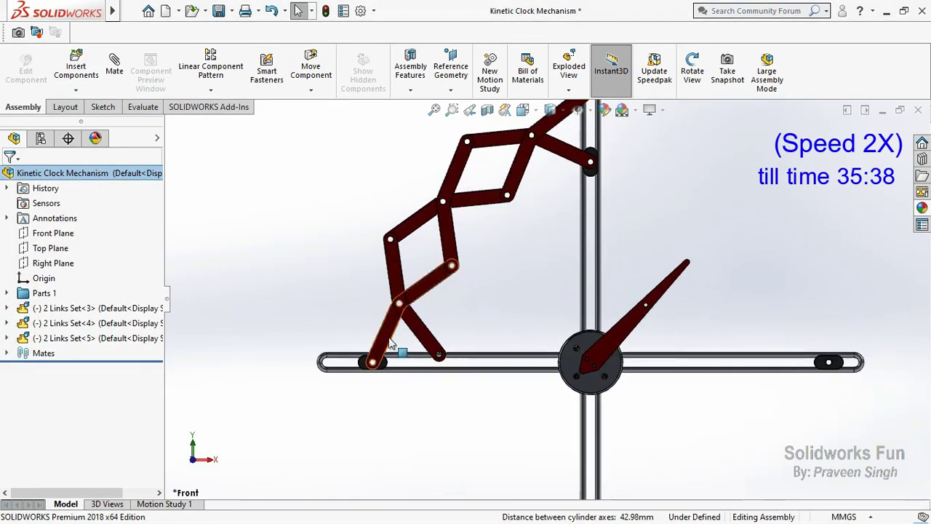
left_click(365, 341)
left_click(292, 328)
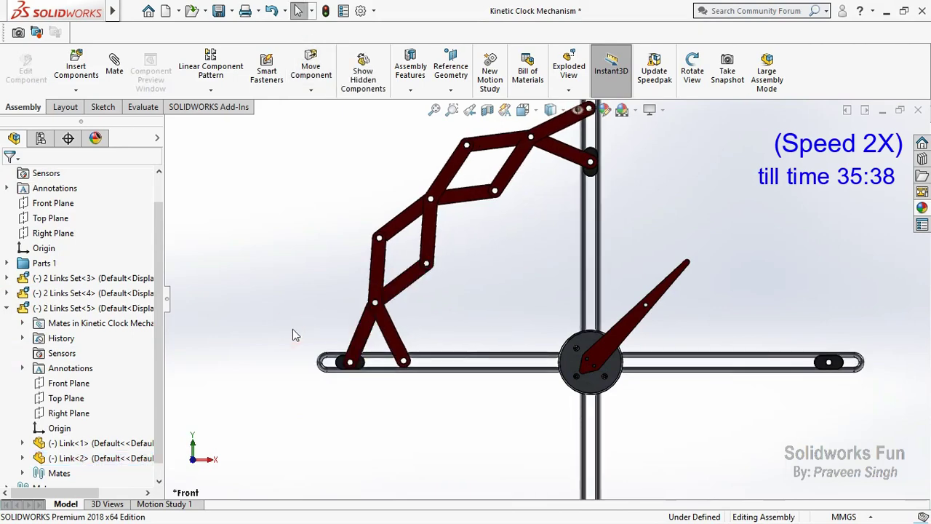
Save the assembly with Ctrl+S, confirming the rebuild.
key("ctrl+s")
key("Return")
scroll(595, 320, "up", 3)
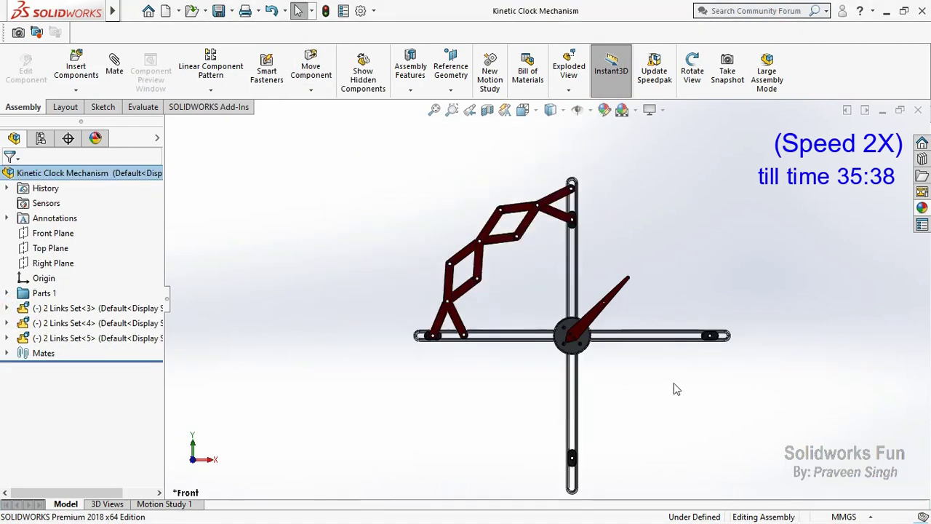
scroll(684, 371, "down", 2)
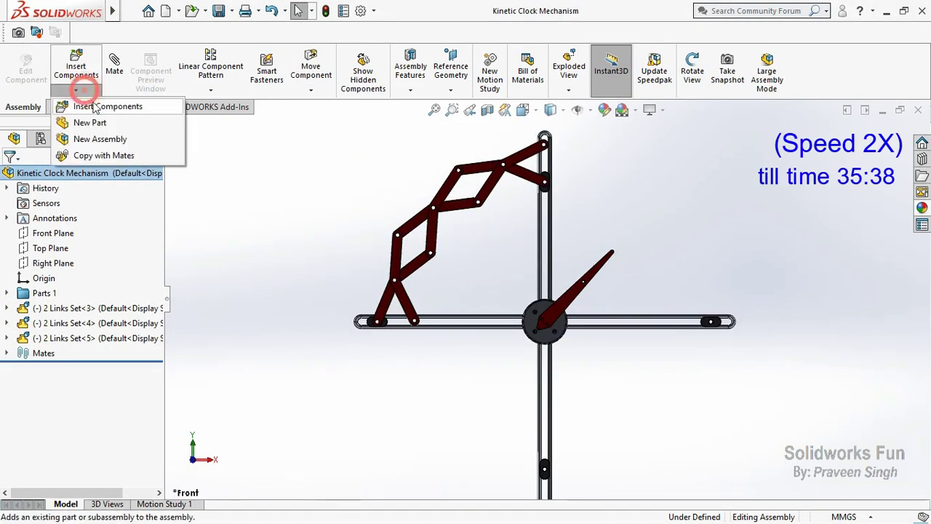
Insert 2 Links Set<6> below the linkage and rotate it upright.
left_click(93, 107)
left_click(520, 178)
left_click(774, 474)
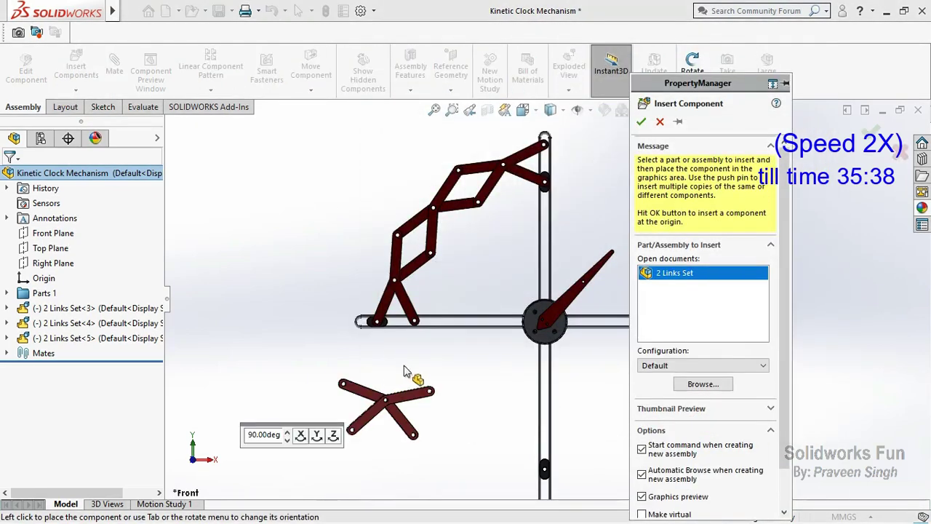
left_click(425, 379)
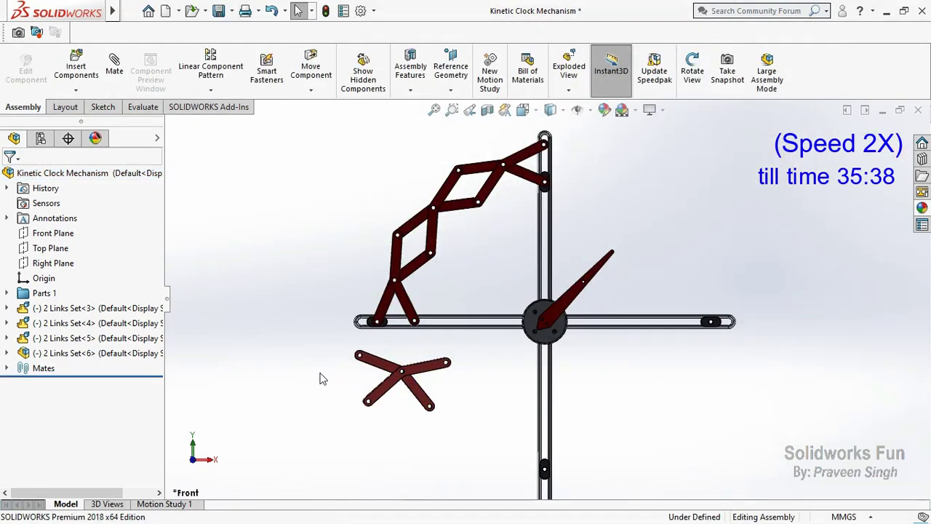
scroll(457, 364, "down", 2)
scroll(411, 347, "down", 1)
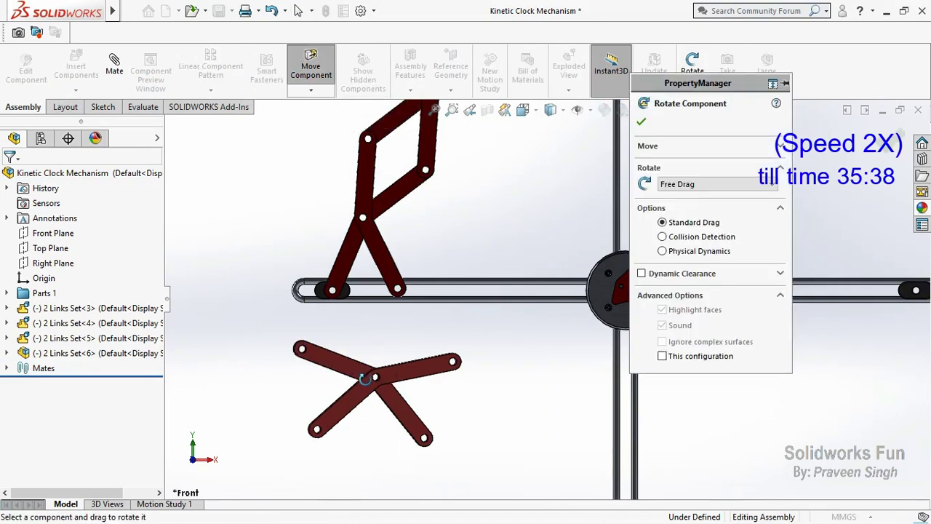
left_click_drag(382, 400, 338, 318)
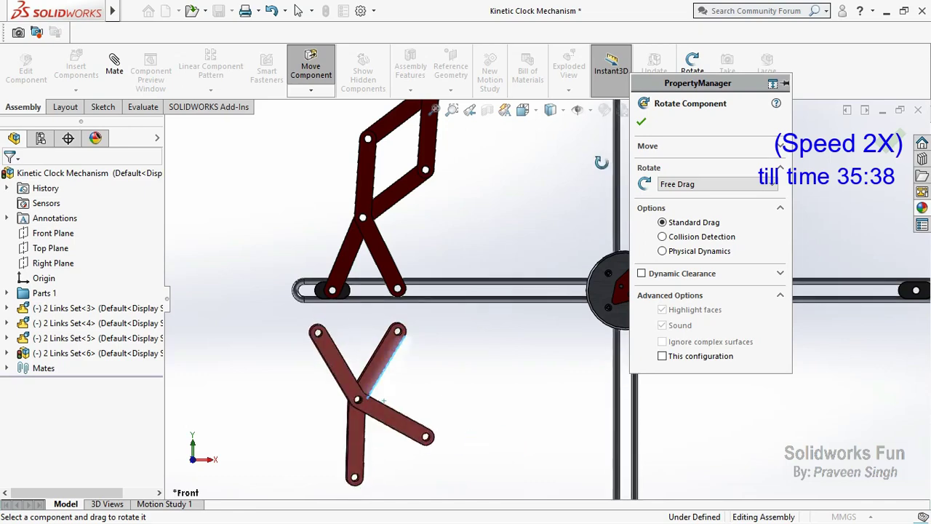
left_click(641, 122)
middle_click_drag(545, 216, 256, 194)
Mate a hole on 2 Links Set<6> concentric with the matching linkage hole.
right_click(256, 195)
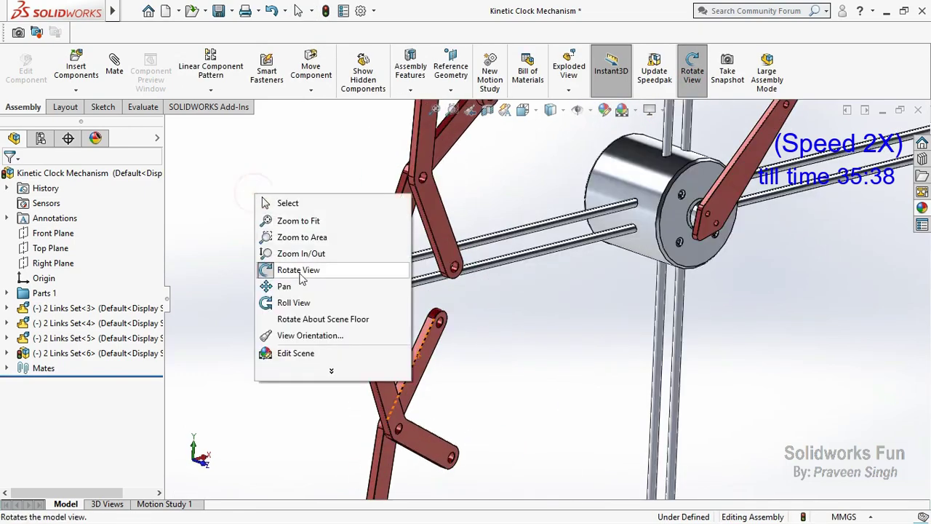
left_click(400, 353)
left_click(413, 219, "ctrl")
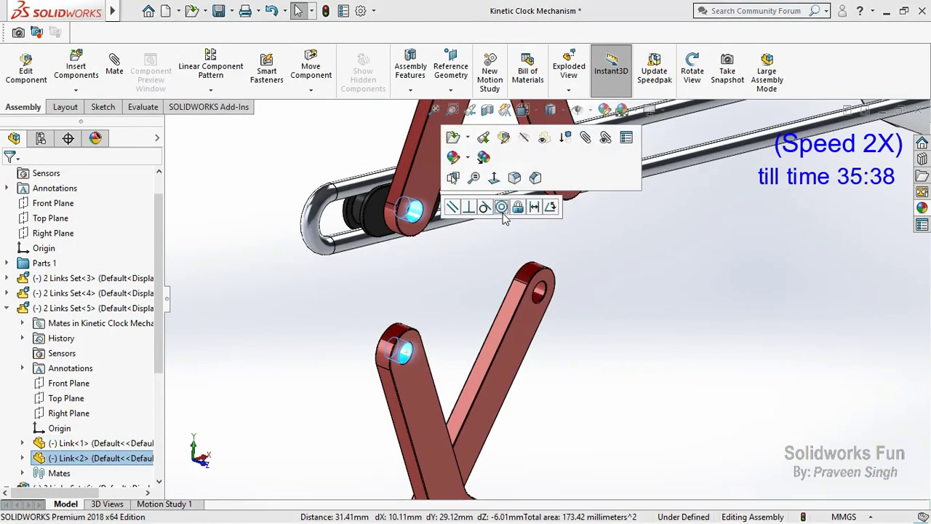
left_click(492, 217)
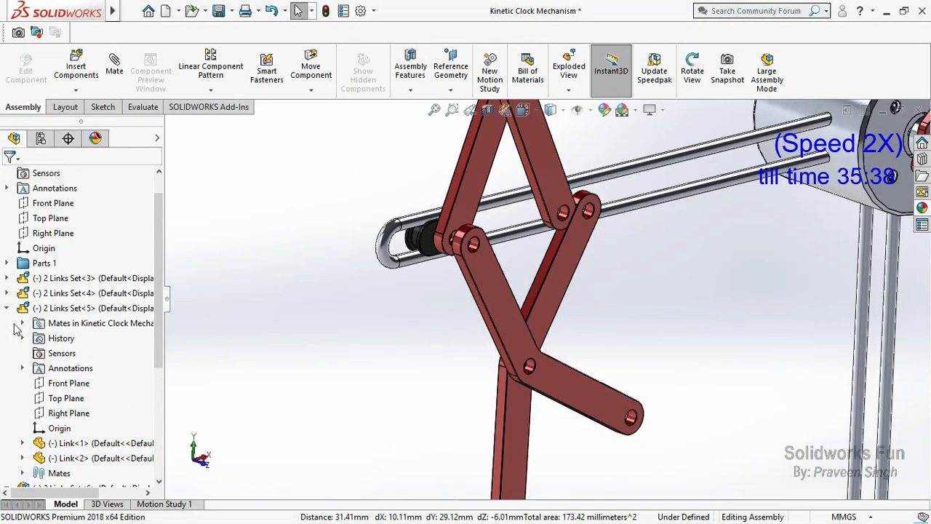
Mate the hole on Link<2> concentric with its matching hole for the second joint.
left_click(93, 323)
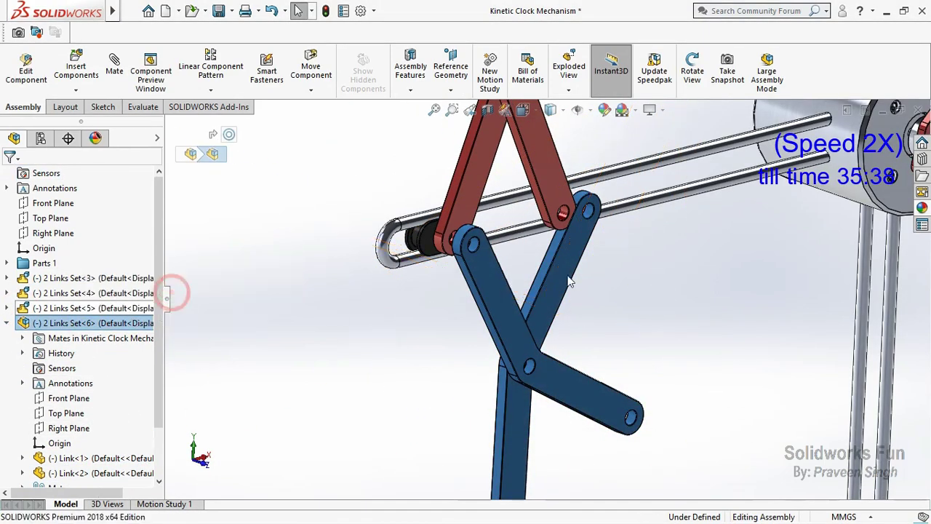
scroll(614, 207, "down", 3)
left_click(538, 249)
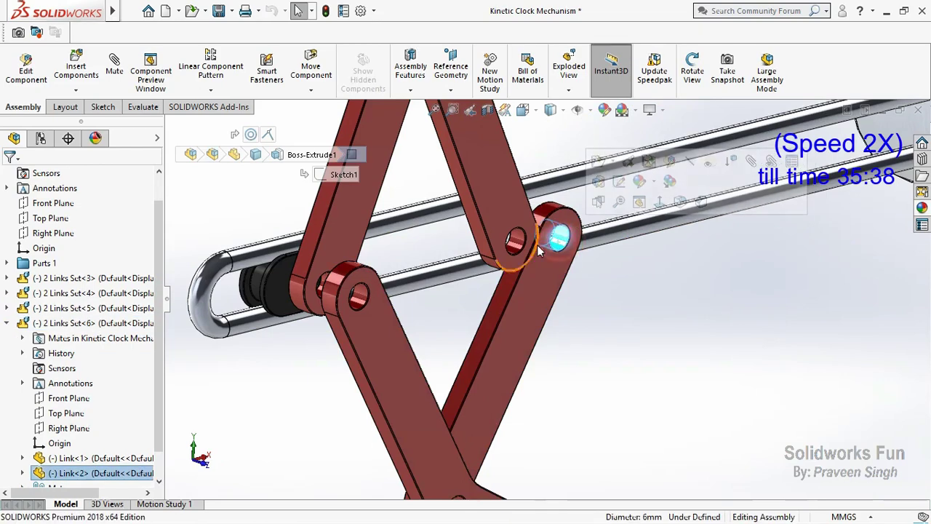
left_click(558, 236, "ctrl")
left_click(569, 232)
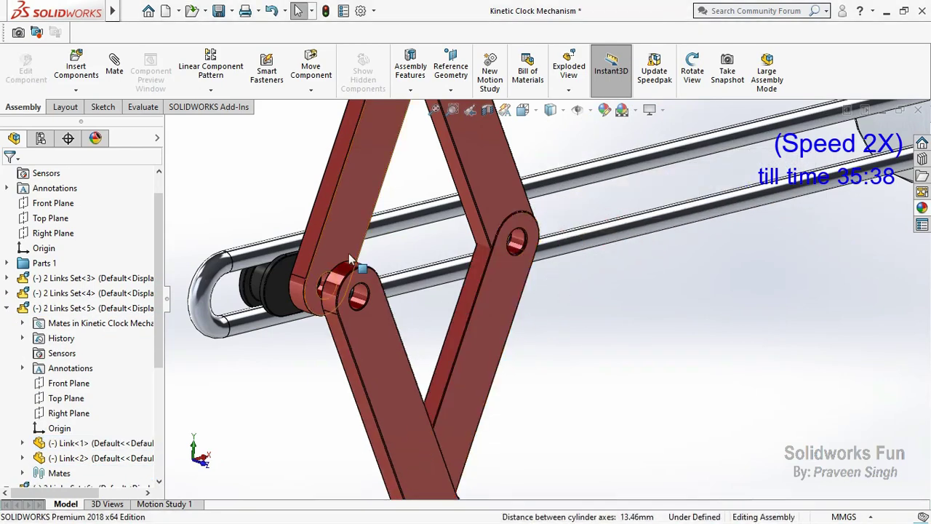
scroll(466, 270, "up", 5)
scroll(507, 309, "down", 3)
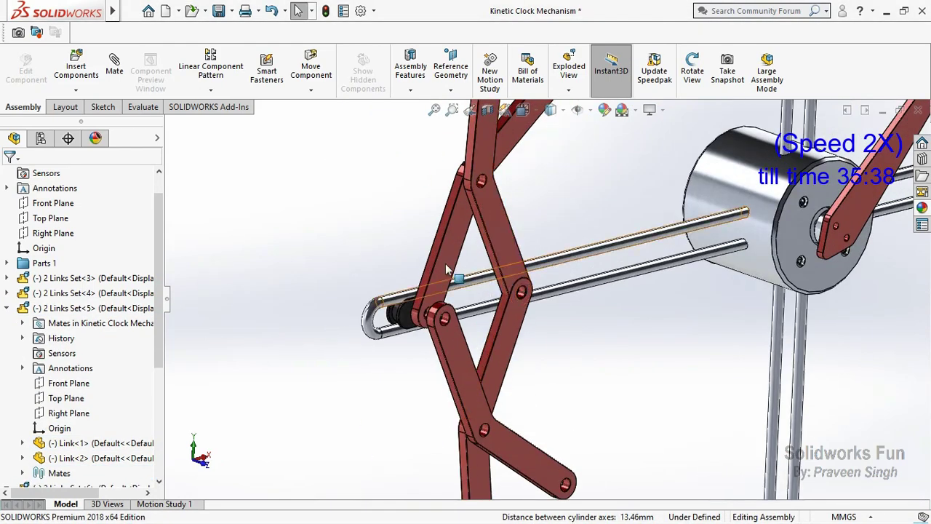
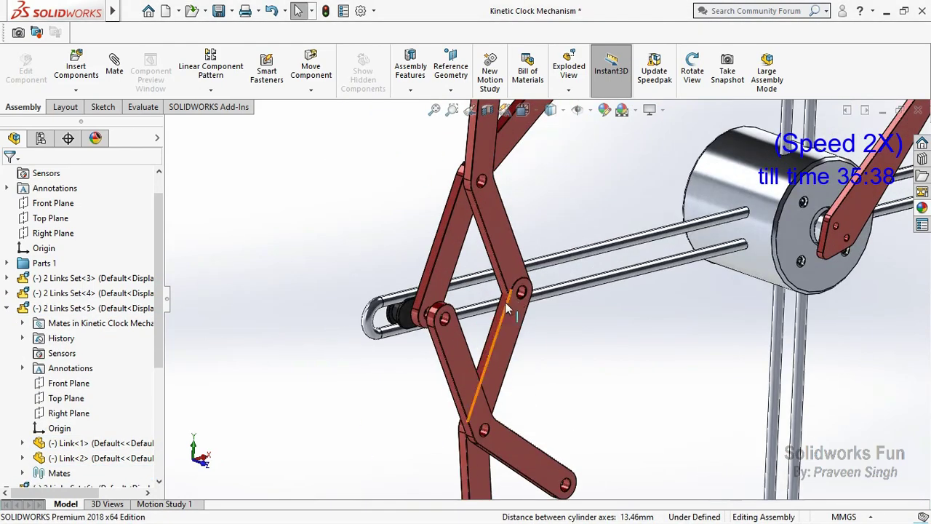
Orbit around the four chained 2 Links Sets to inspect the link joints and slider end.
left_click(447, 267)
left_click(692, 70)
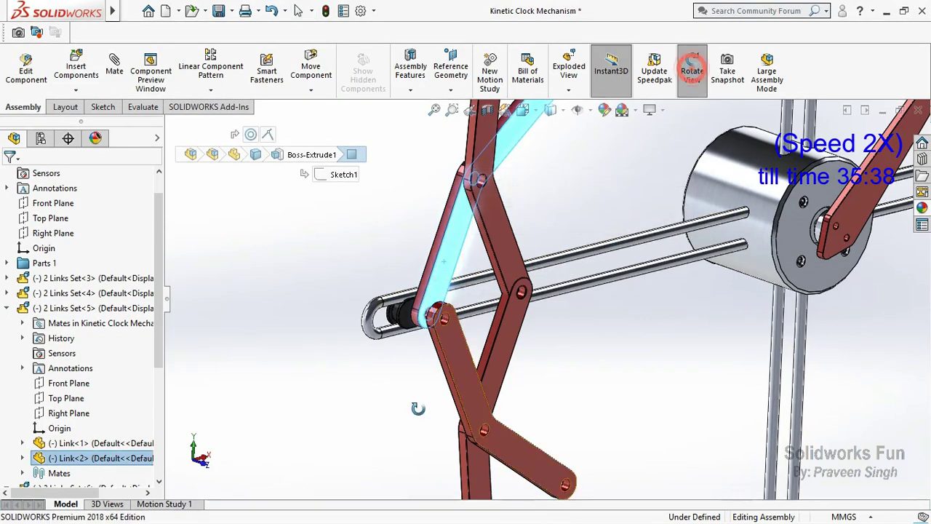
mouse_move(480, 291)
left_mouse_down()
mouse_move(518, 291)
mouse_move(627, 189)
left_mouse_up()
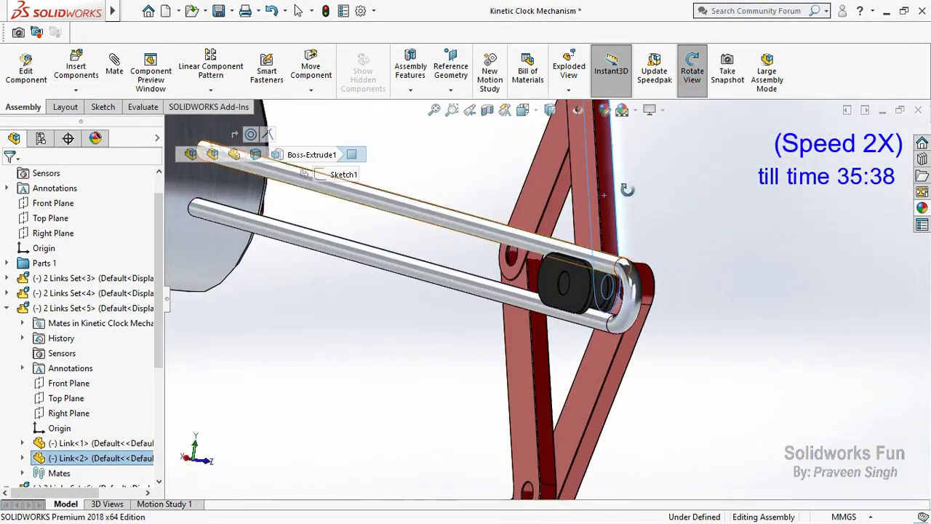
left_click(607, 348)
left_click(692, 71)
mouse_move(640, 240)
left_mouse_down()
mouse_move(577, 209)
mouse_move(516, 221)
mouse_move(698, 229)
mouse_move(589, 243)
mouse_move(620, 245)
left_mouse_up()
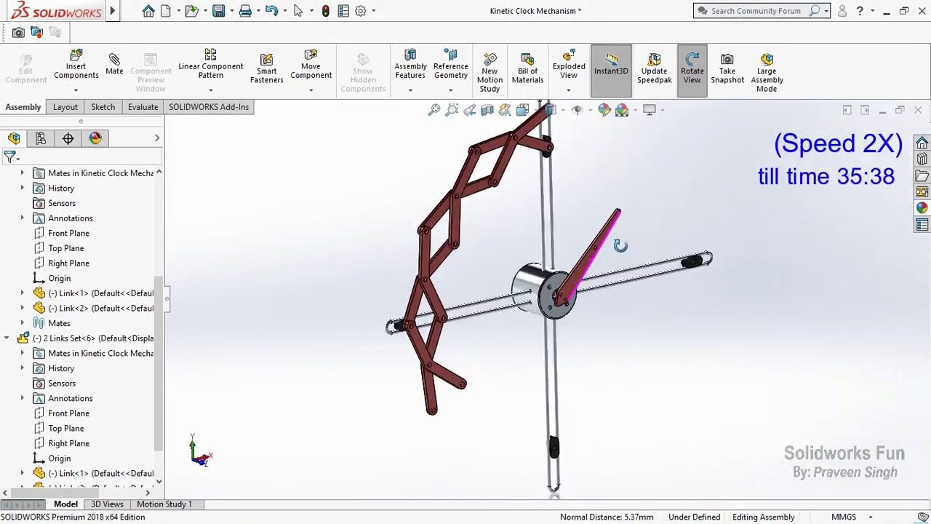
key("Escape")
scroll(3, 322, "up", 4)
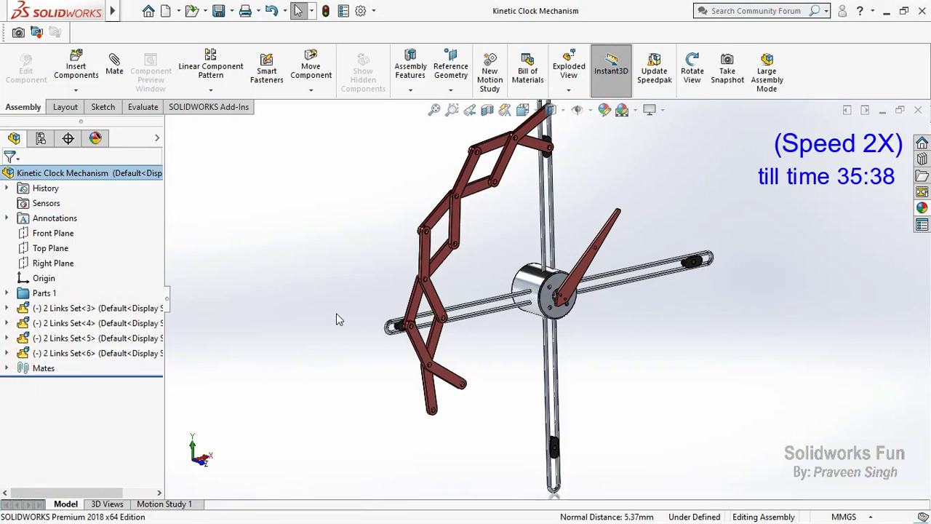
Insert a new 2 Links Set and rotate it to line up with the chain.
left_click(75, 90)
left_click(109, 106)
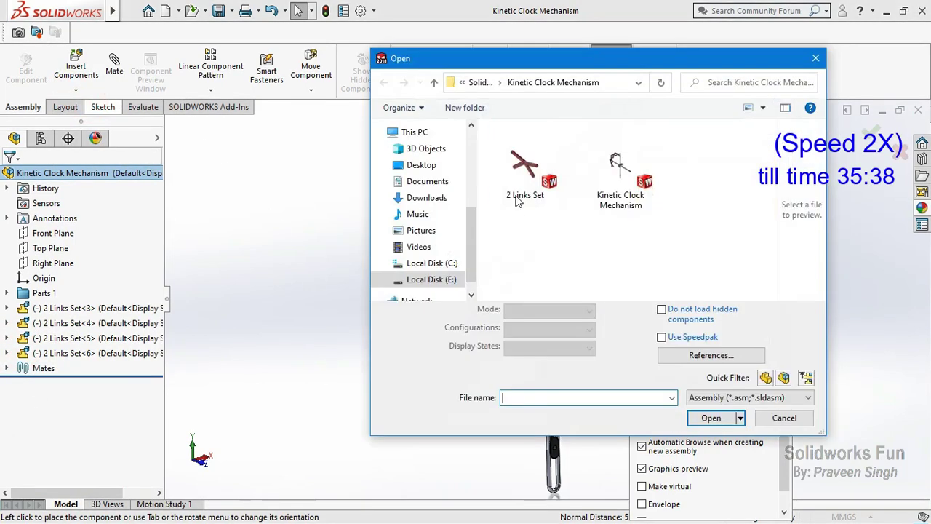
left_click(711, 418)
left_click(529, 440)
scroll(564, 451, "up", 3)
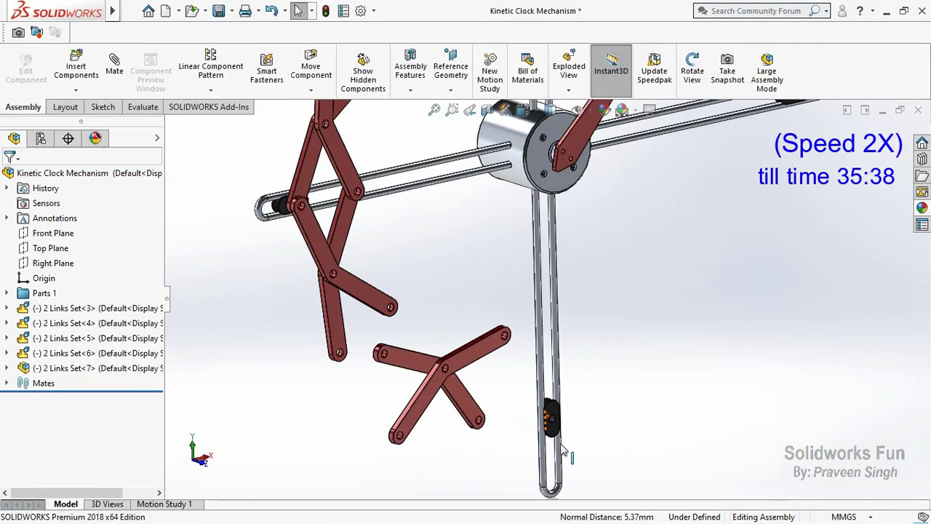
right_click_drag(458, 362, 366, 434)
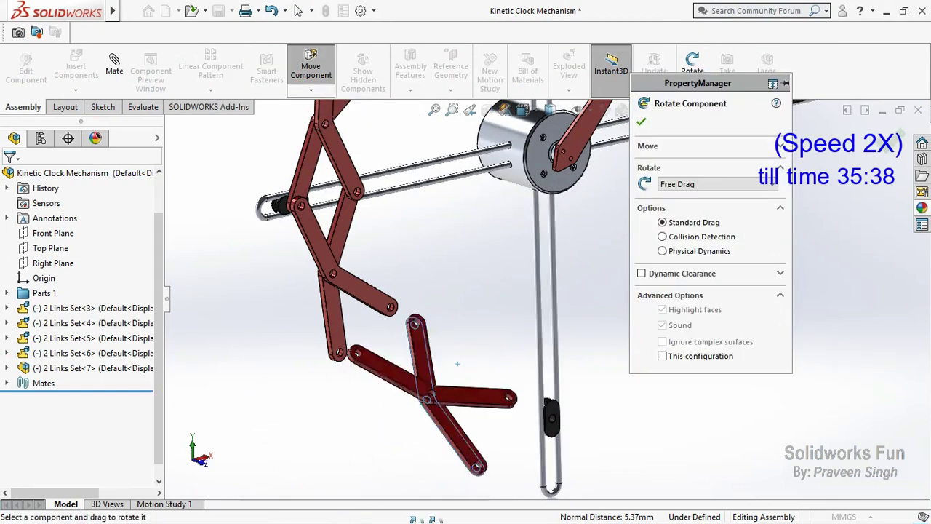
left_click_drag(458, 364, 401, 435)
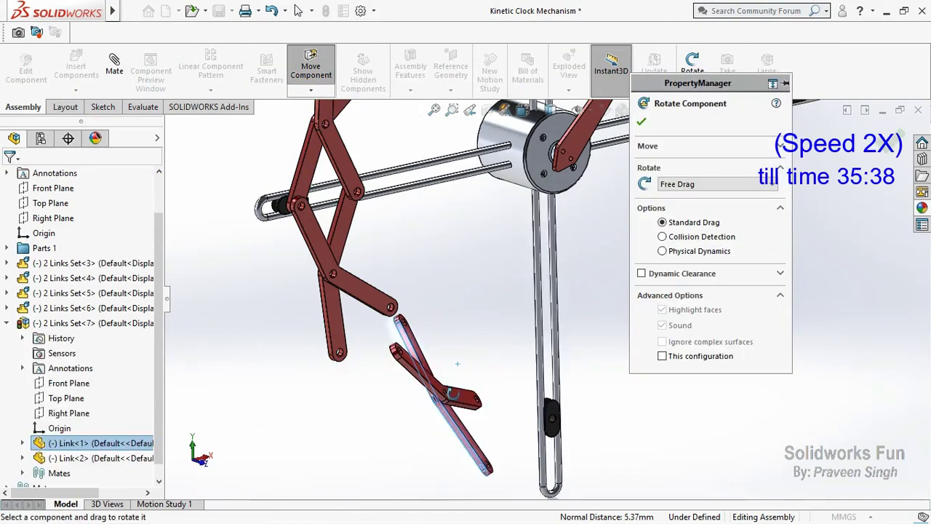
left_click(640, 122)
scroll(363, 369, "down", 4)
Mate a hole on the new link concentric with the hole at the chain's end link.
left_click(393, 360)
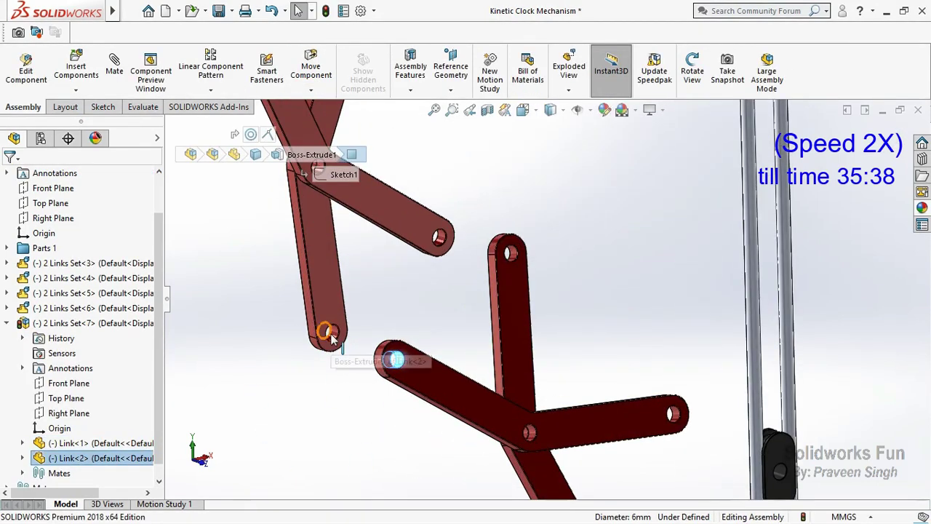
left_click(331, 332, "ctrl")
left_click(371, 325)
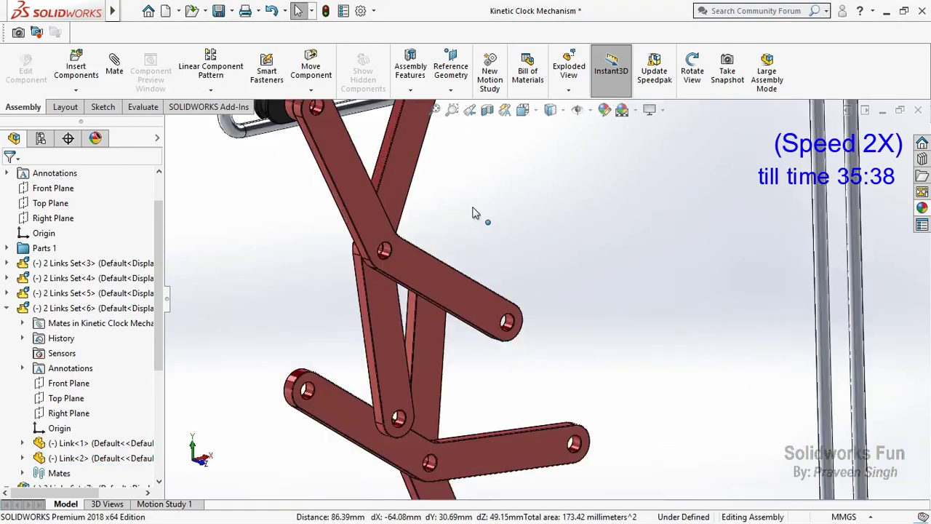
left_click_drag(406, 305, 461, 197)
right_click(461, 197)
left_click(499, 279)
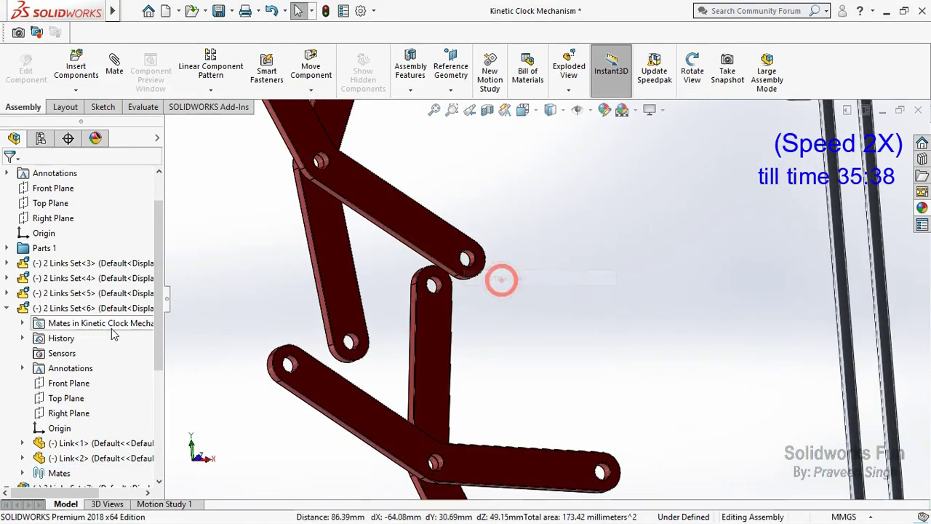
scroll(102, 342, "down", 4)
Make the new 2 Links Set flexible and add a second concentric hole mate to the chain link.
left_click(124, 295)
left_click(207, 275)
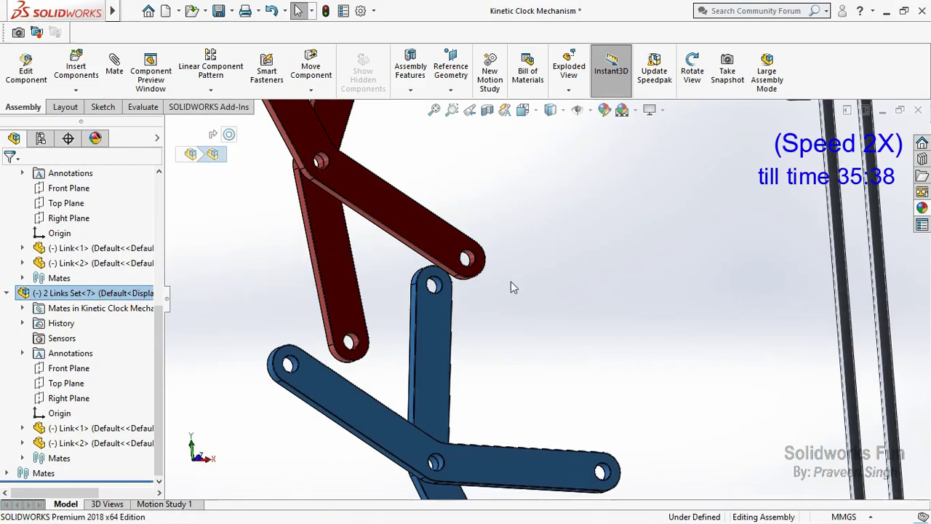
left_click(460, 256)
left_click(419, 290, "ctrl")
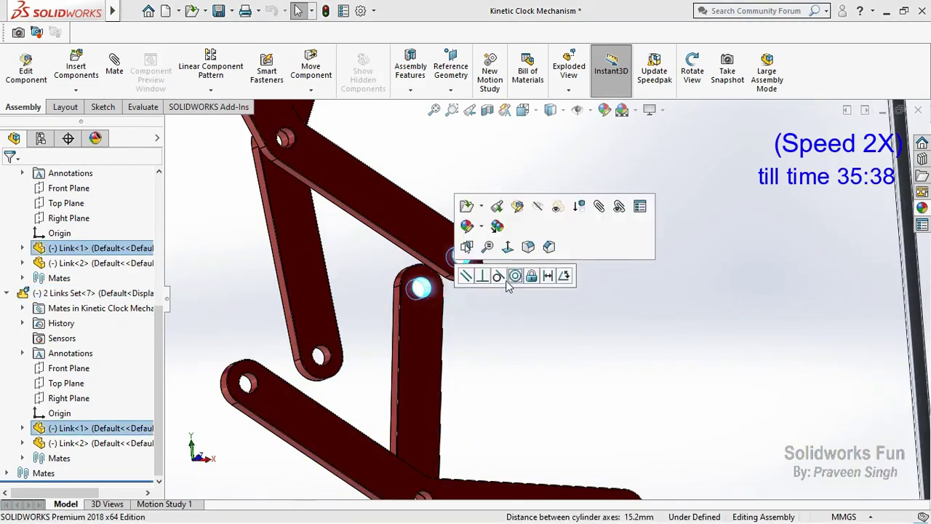
mouse_move(437, 299)
middle_mouse_down()
mouse_move(476, 314)
mouse_move(580, 156)
mouse_move(526, 277)
middle_mouse_up()
left_click_drag(526, 277, 318, 206)
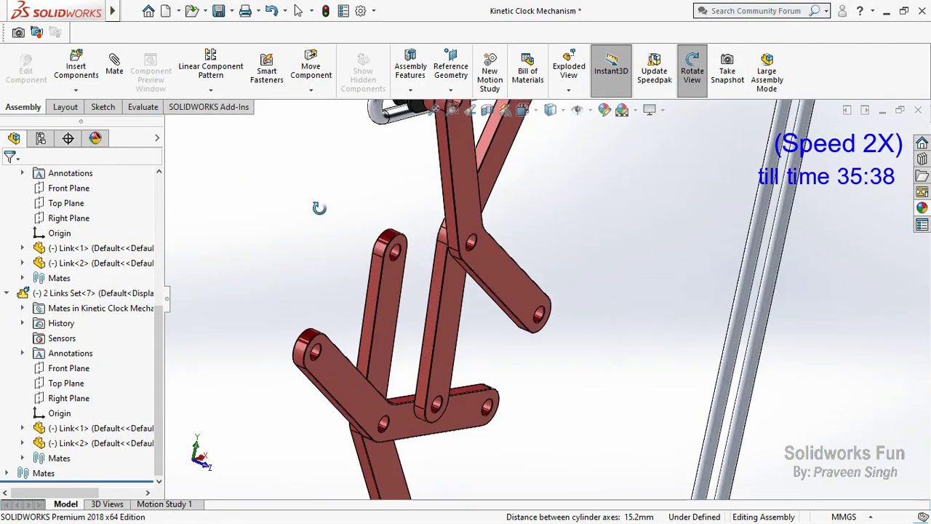
right_click(313, 203)
left_click(331, 214)
Check the new set's link alignment from several angles and collapse its tree branch.
left_click(447, 332)
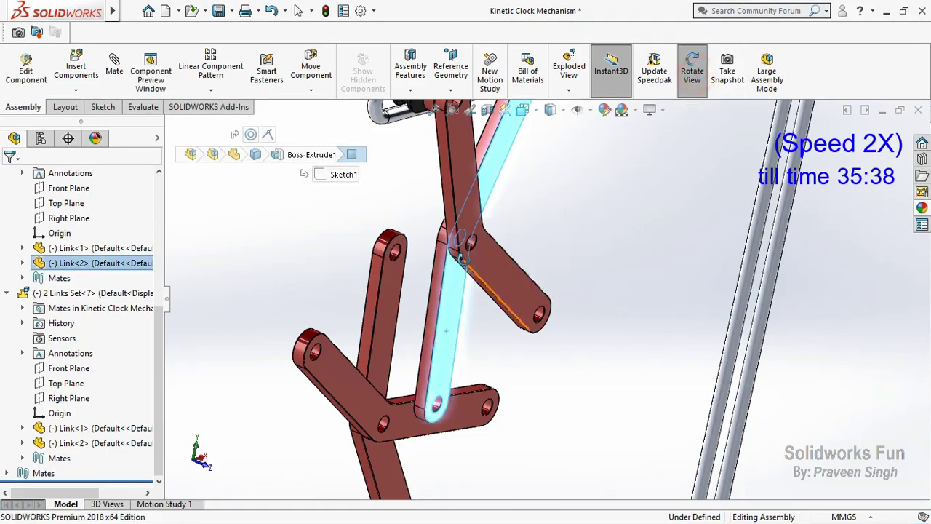
left_click_drag(446, 331, 620, 135)
left_click(260, 387)
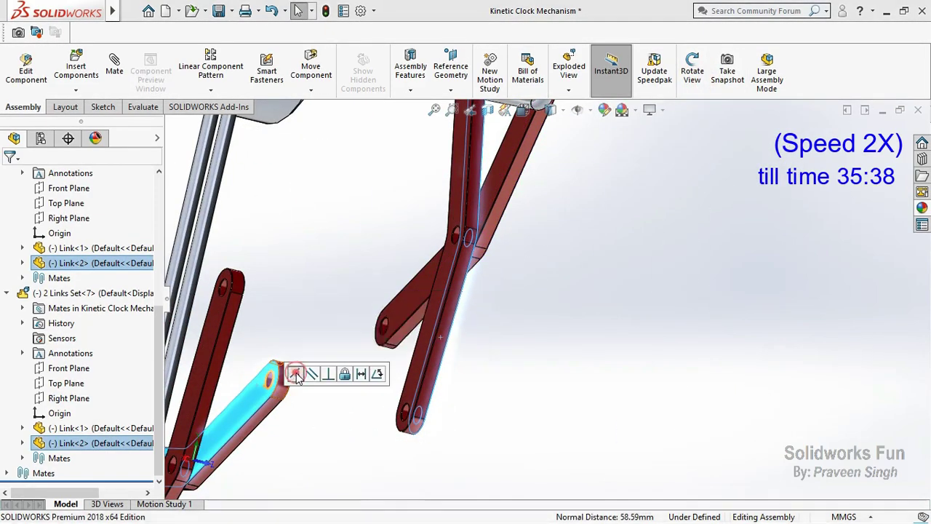
middle_click_drag(291, 371, 512, 259)
mouse_move(511, 259)
left_mouse_down()
mouse_move(717, 386)
mouse_move(629, 306)
left_mouse_up()
key("Escape")
left_click(8, 353)
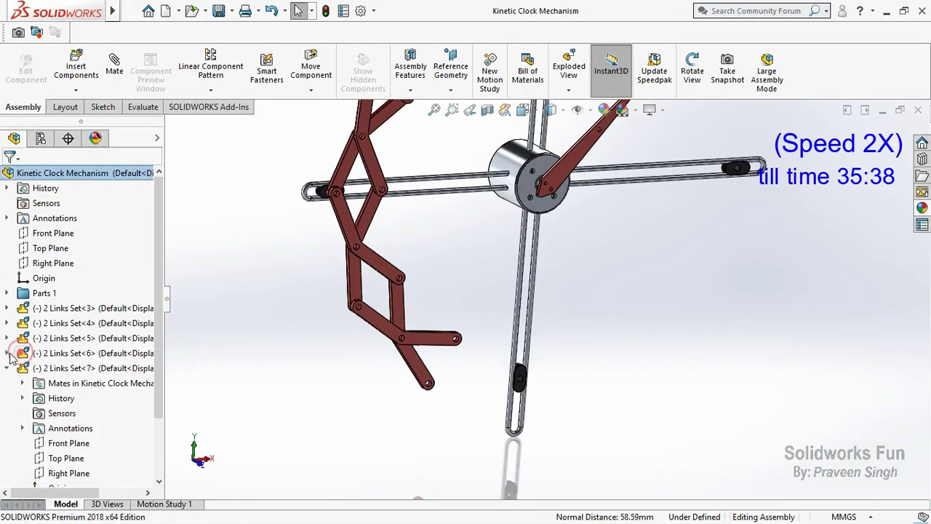
Insert 2 Links Set<8>, rotate it toward the chain, and mate its hole concentric with the end link.
left_click(100, 108)
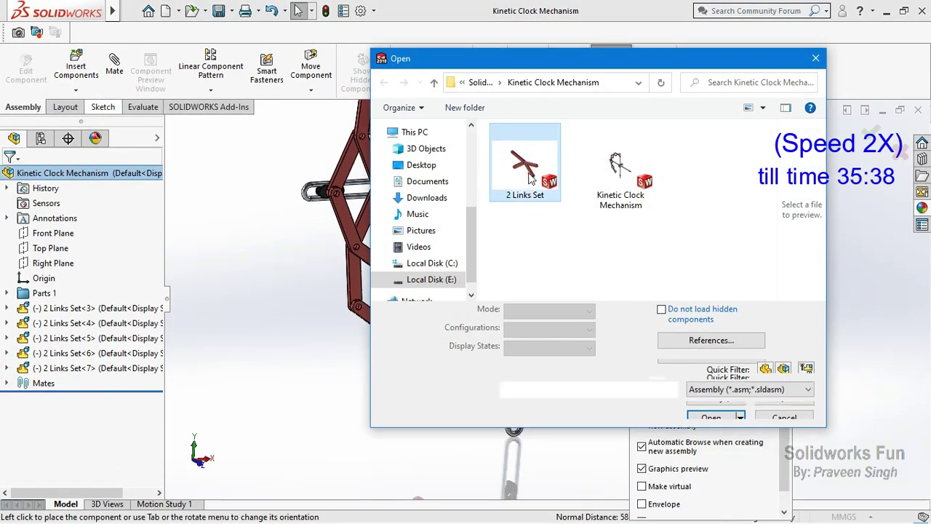
left_click(519, 167)
left_click(657, 478)
left_click(478, 395)
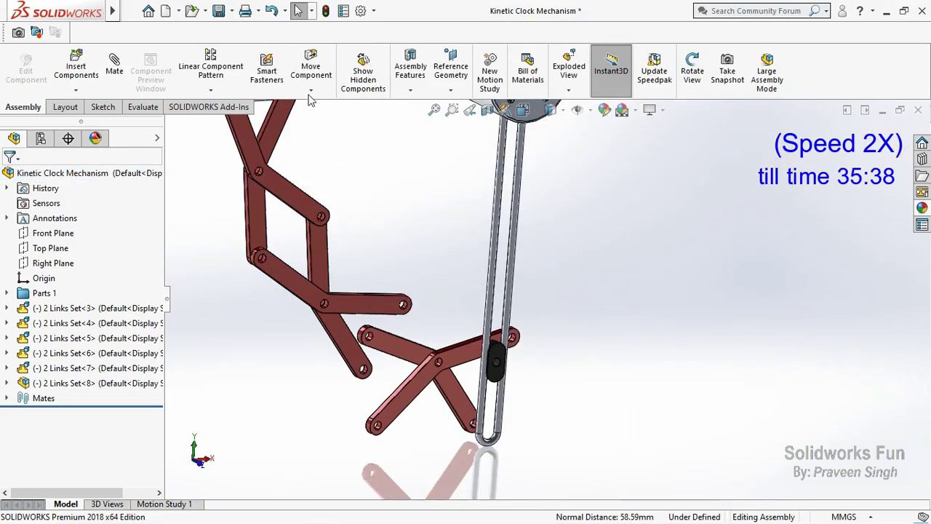
left_click_drag(453, 353, 518, 293)
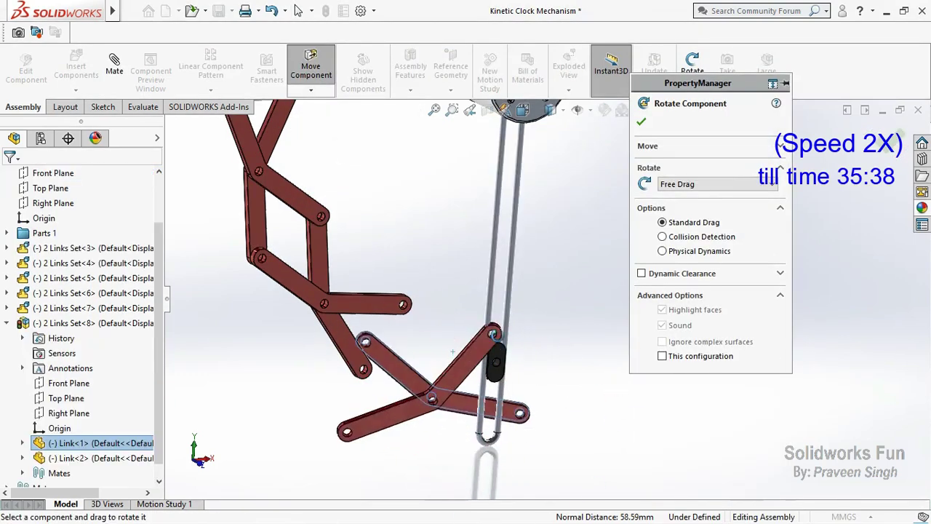
left_click(641, 122)
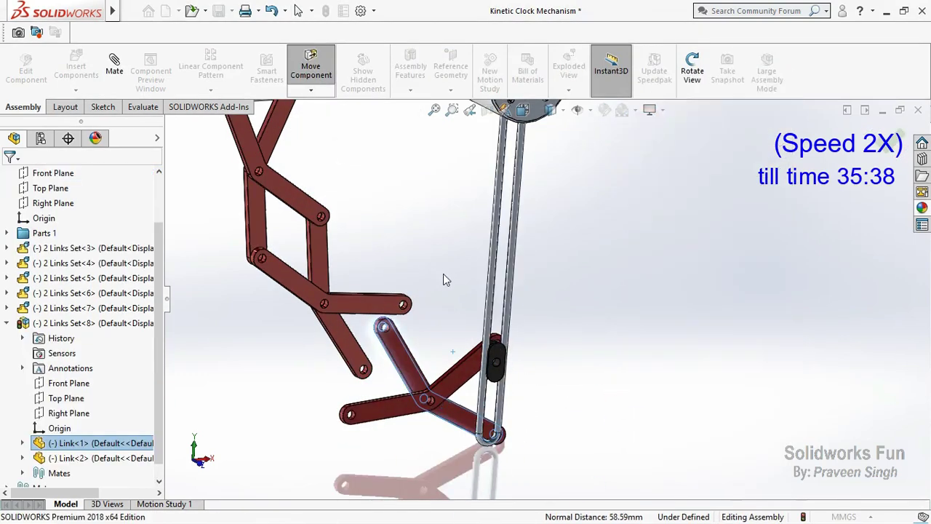
scroll(443, 274, "down", 3)
scroll(415, 292, "down", 3)
left_click(404, 269)
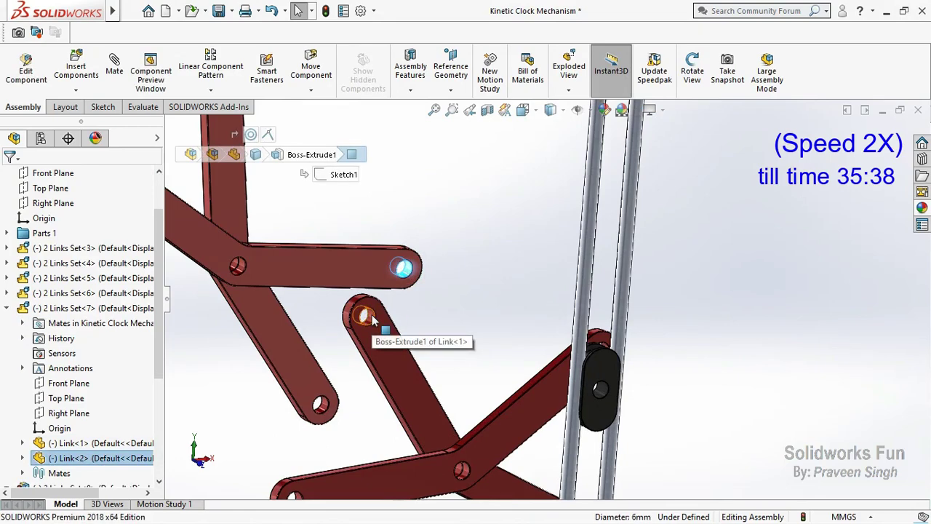
left_click(365, 313, "ctrl")
left_click(459, 303)
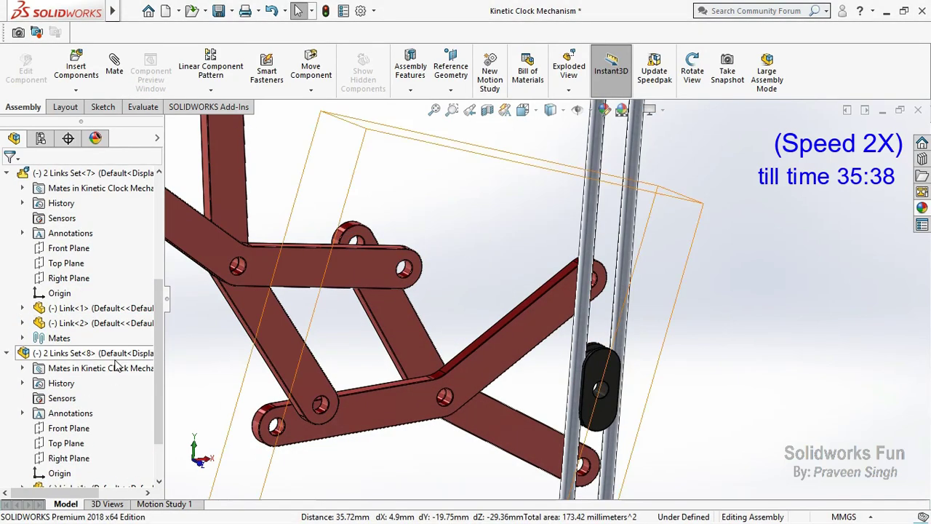
Make 2 Links Set<8> flexible and mate another of its holes concentric with the chain.
left_click(109, 353)
left_click(194, 338)
scroll(291, 393, "down", 2)
left_click(353, 408)
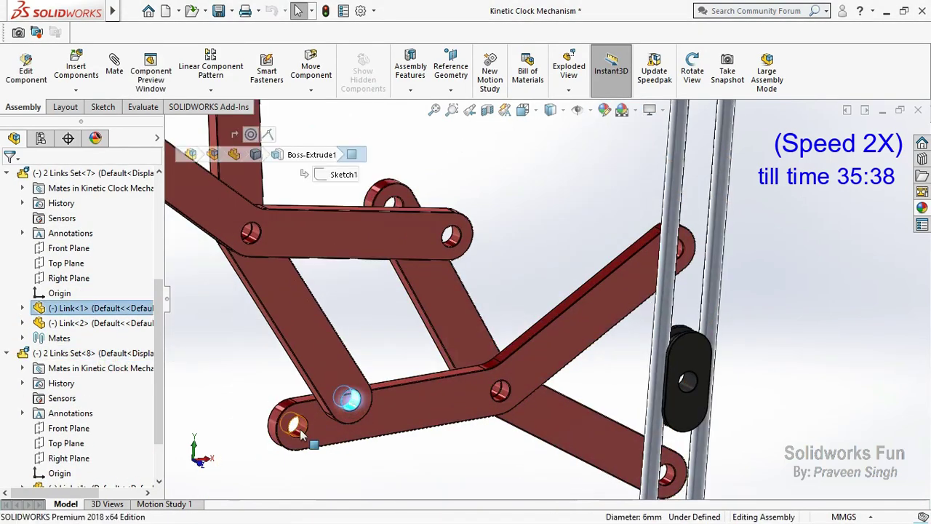
left_click(298, 424, "ctrl")
left_click(385, 416)
Mate the link's free end hole concentric with the bottom slider's round boss.
middle_click_drag(449, 367, 630, 181)
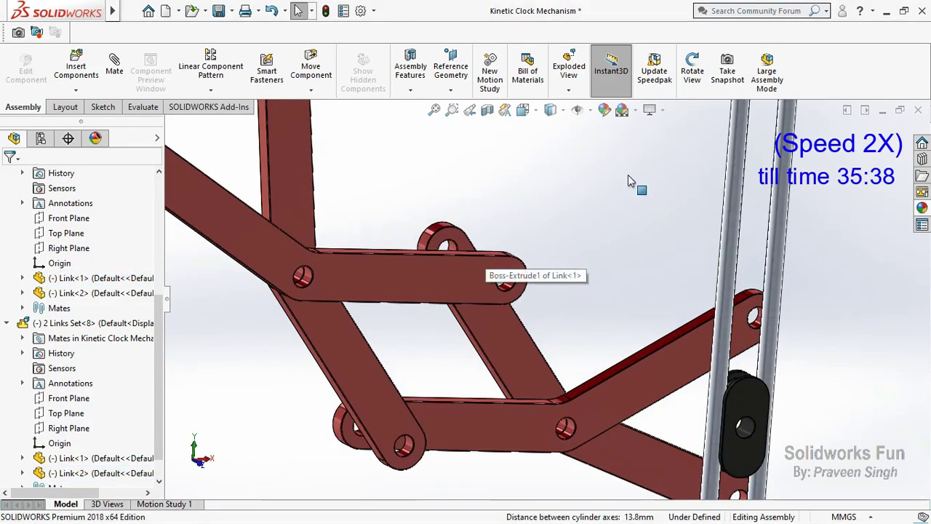
mouse_move(579, 354)
left_mouse_down()
mouse_move(570, 357)
mouse_move(588, 322)
left_mouse_up()
right_click(584, 281)
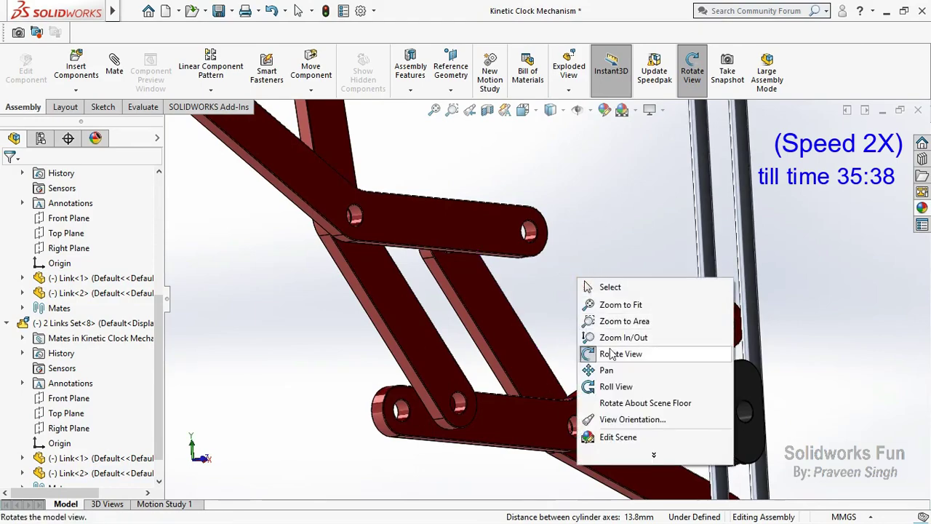
left_click(588, 354)
left_click(692, 70)
mouse_move(540, 276)
left_mouse_down()
mouse_move(532, 225)
mouse_move(693, 102)
left_mouse_up()
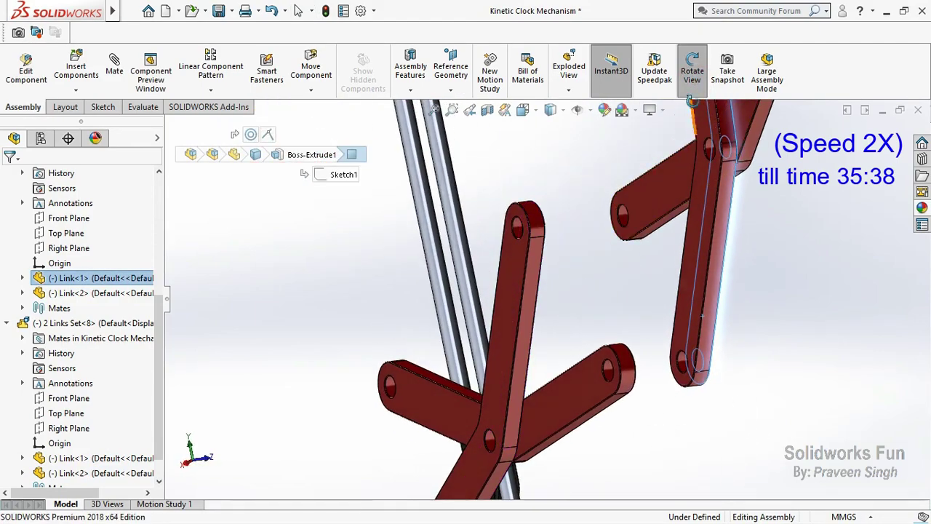
left_click(588, 388)
middle_click_drag(589, 388, 661, 208)
left_click(692, 70)
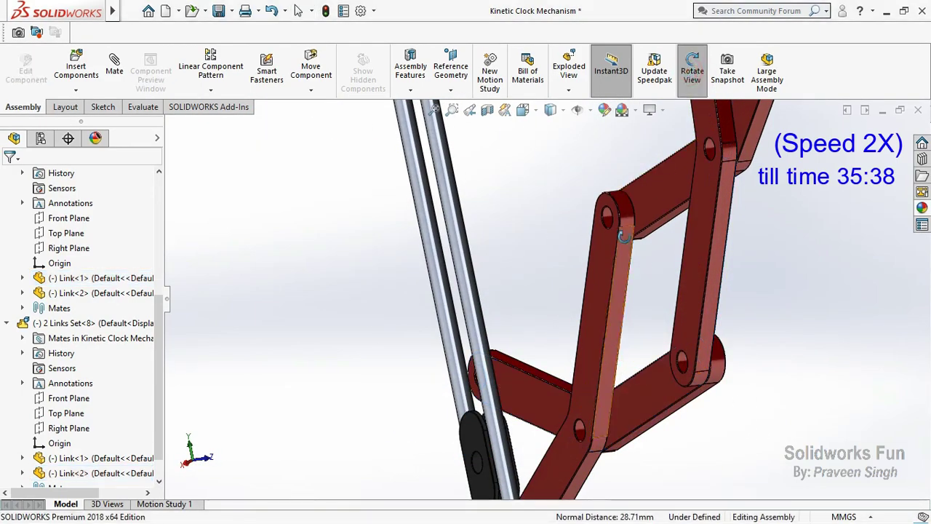
mouse_move(655, 218)
left_mouse_down()
mouse_move(602, 327)
mouse_move(686, 327)
mouse_move(736, 280)
left_mouse_up()
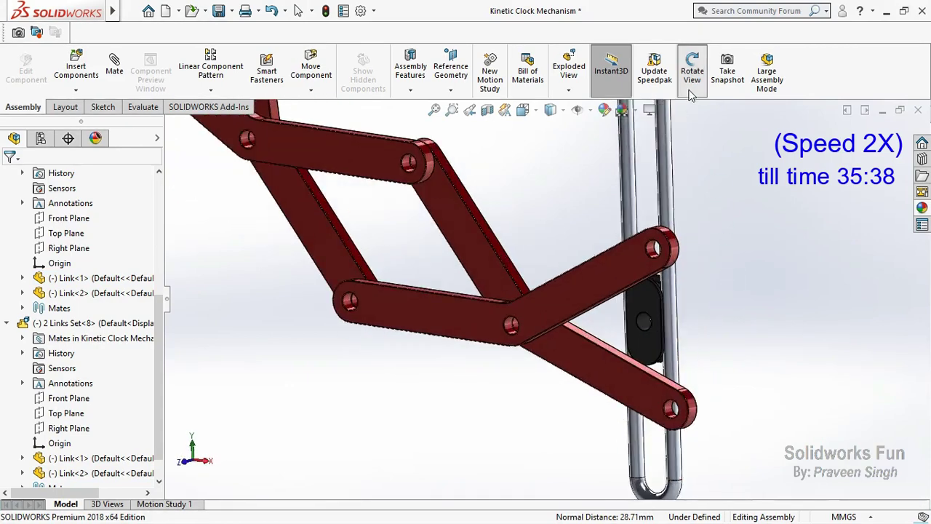
middle_click_drag(655, 218, 582, 327)
left_click(627, 393)
left_click(582, 253, "ctrl")
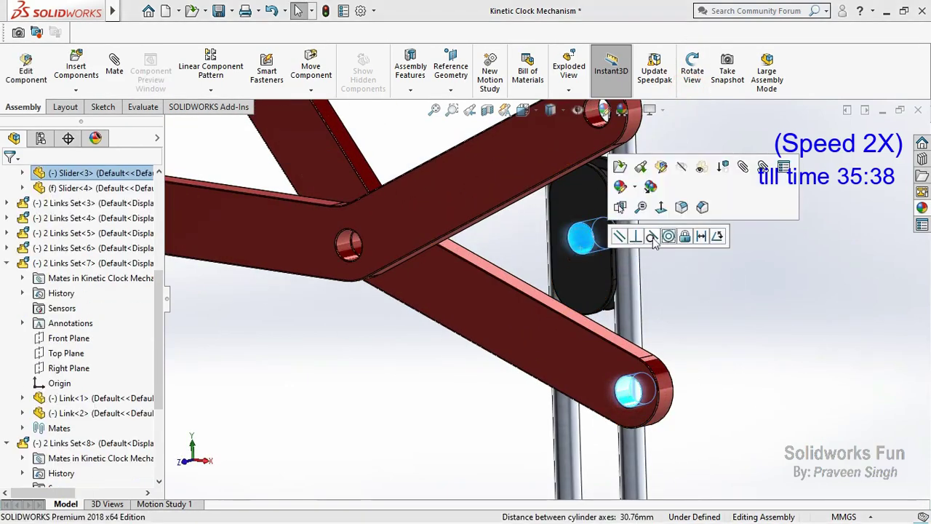
left_click(618, 235)
Collapse the FeatureManager tree, save the assembly, and switch to the Front view.
mouse_move(630, 310)
left_mouse_down()
mouse_move(577, 291)
mouse_move(571, 366)
left_mouse_up()
scroll(572, 366, "up", 5)
left_click_drag(509, 182, 580, 228)
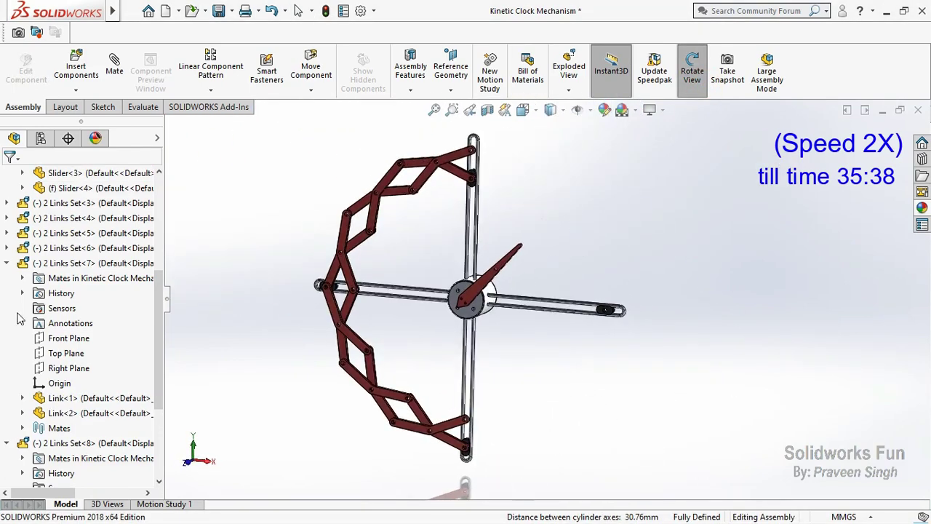
left_click(6, 262)
left_click(7, 263)
left_click(217, 15)
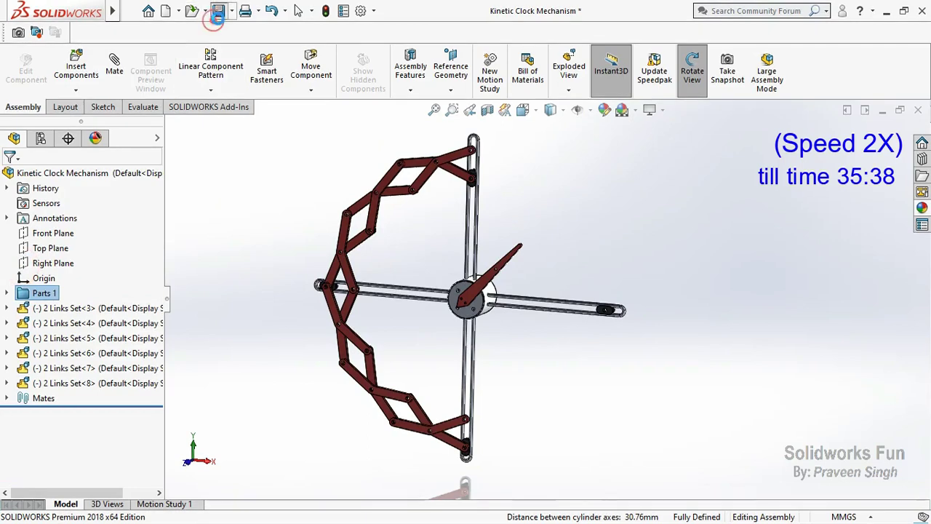
left_click(191, 461)
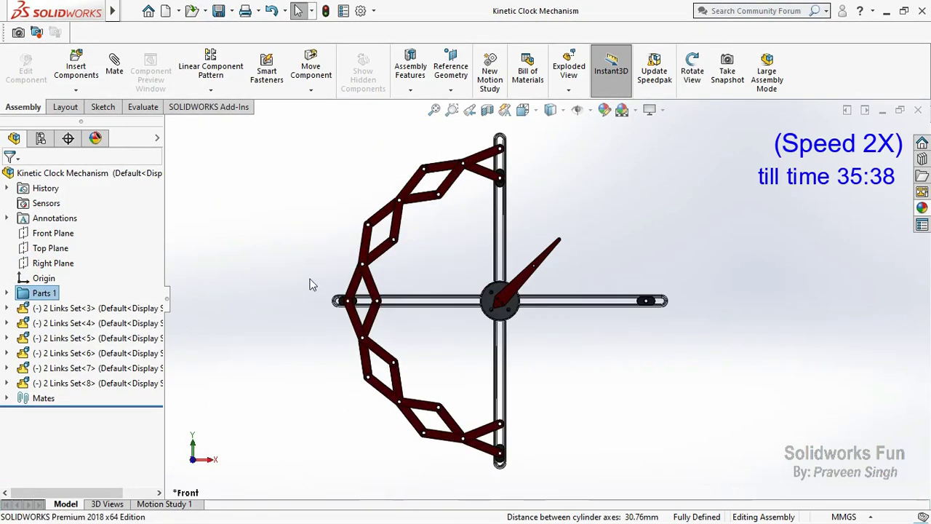
Insert another 2 Links Set and place it below the link ring.
left_click(80, 107)
left_click(23, 107)
left_click(75, 90)
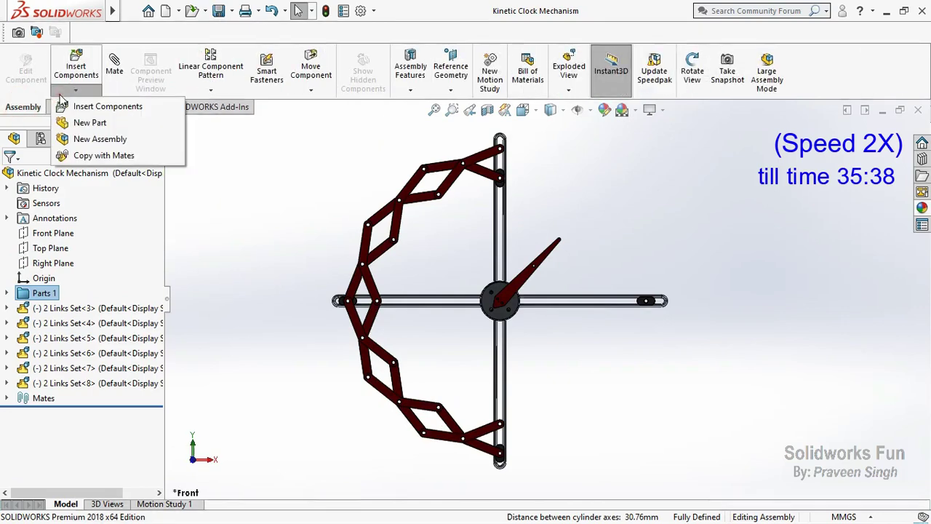
left_click(102, 104)
left_click(524, 171)
left_click(711, 418)
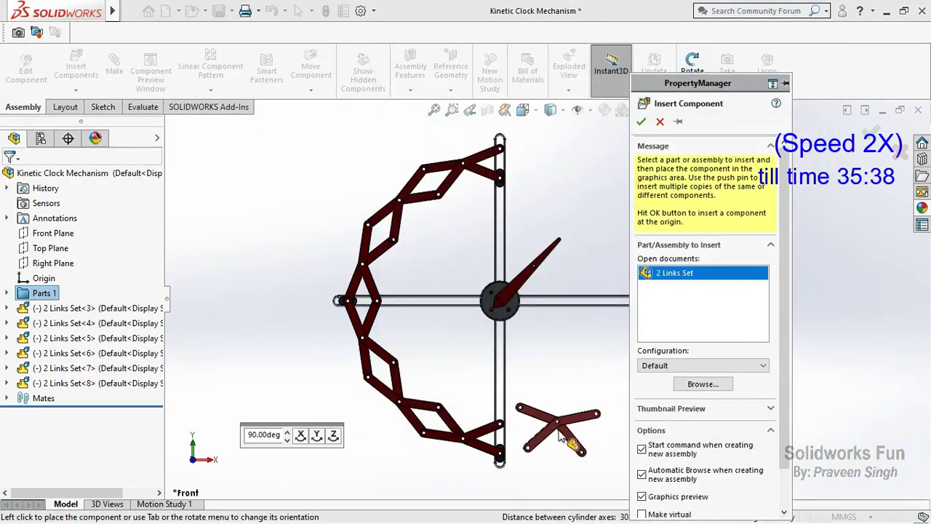
left_click(600, 459)
scroll(601, 459, "down", 2)
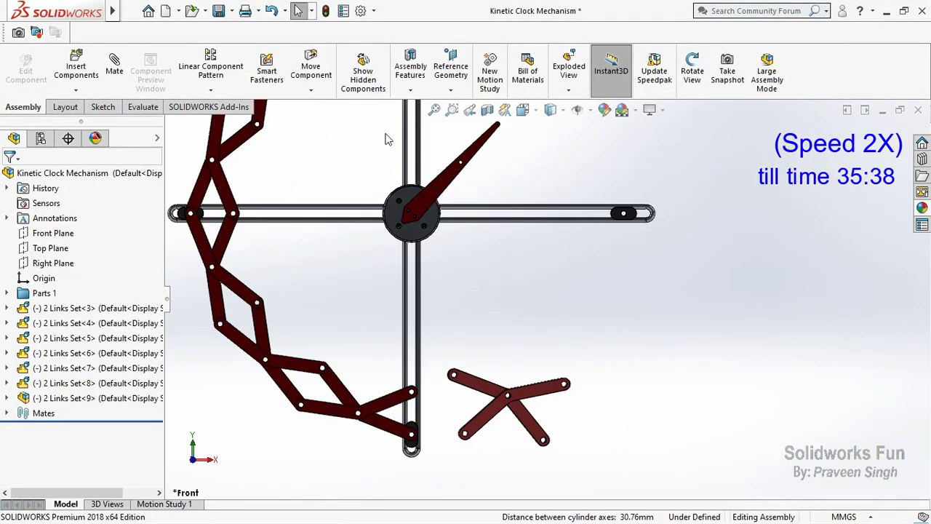
Rotate the new X-shaped link set upright with Rotate Component.
left_click(311, 93)
left_click(320, 119)
left_click_drag(489, 398, 471, 311)
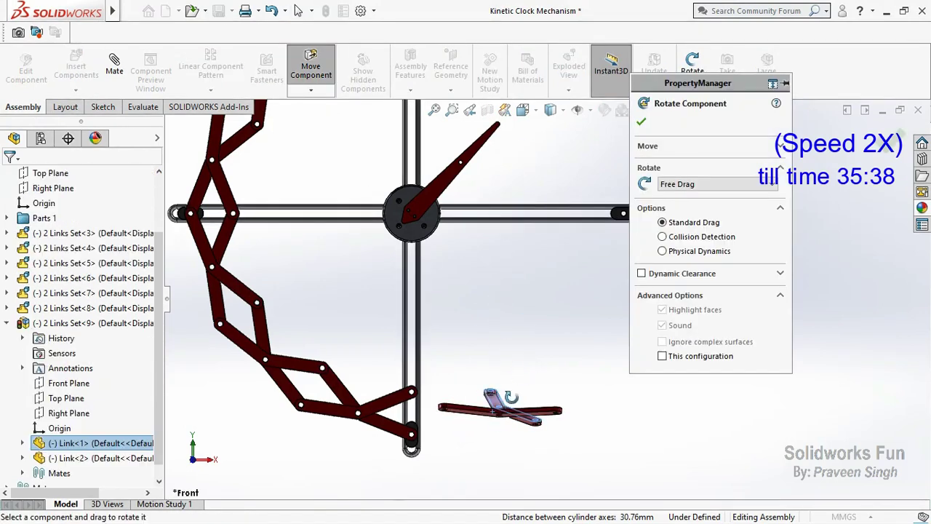
left_click(640, 125)
scroll(451, 414, "down", 3)
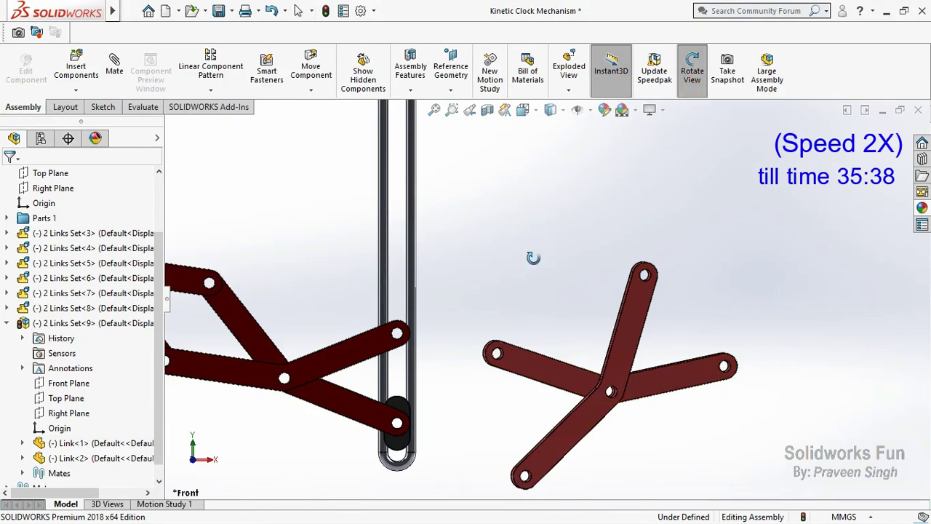
left_click_drag(533, 258, 501, 279)
right_click(501, 278)
left_click(538, 289)
scroll(486, 434, "down", 3)
Mate two holes of the new set concentric with the holes on the ring's end link.
left_click(547, 462)
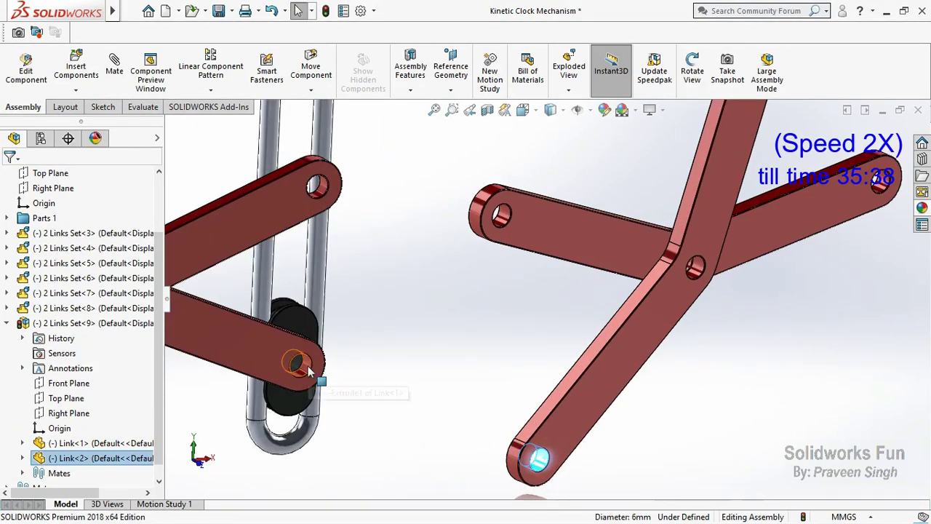
left_click(301, 369, "ctrl")
left_click(395, 353)
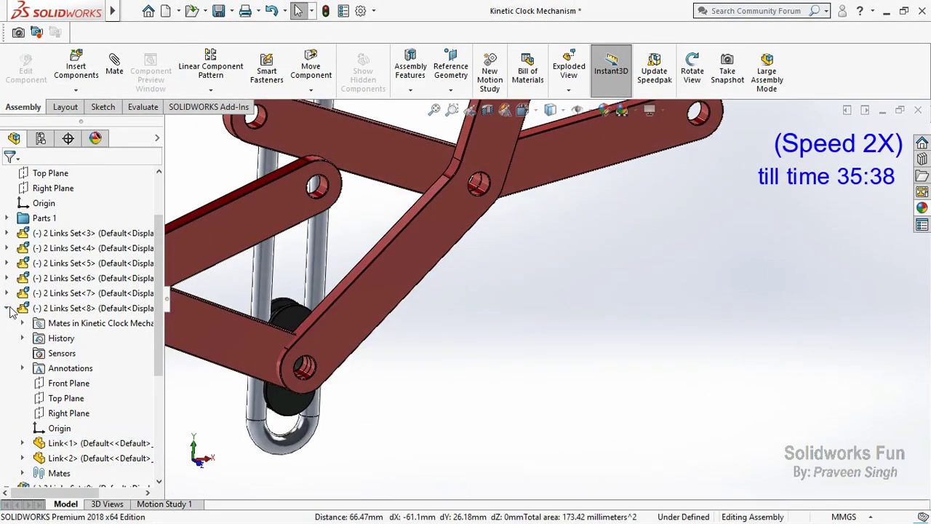
left_click(71, 323)
middle_click_drag(403, 272, 311, 228)
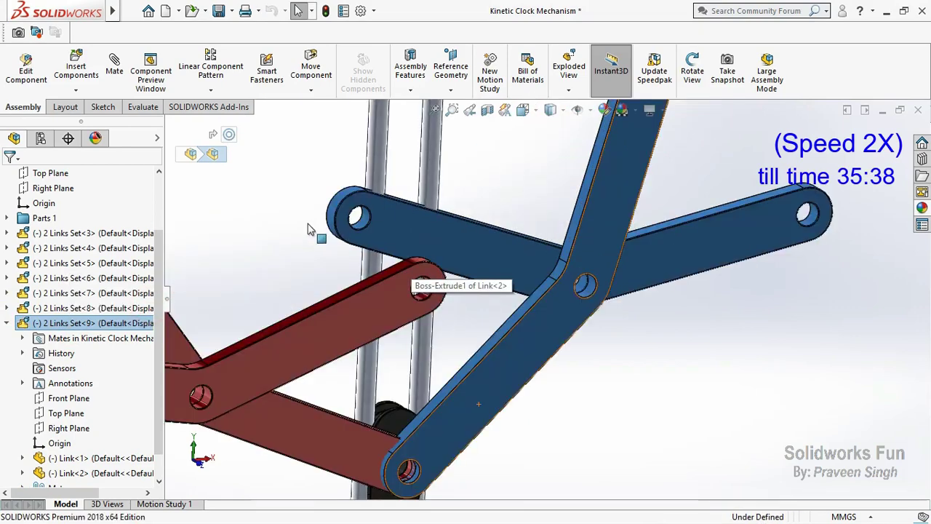
left_click(425, 291, "ctrl")
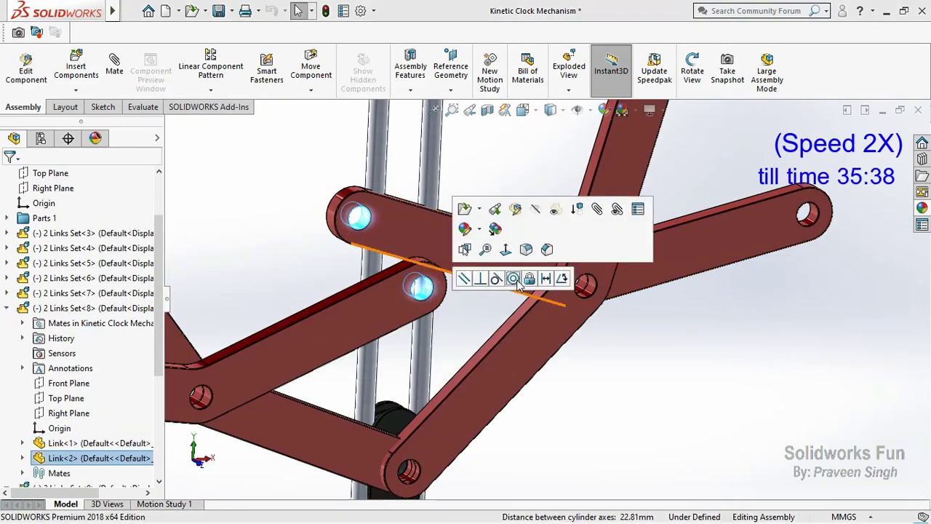
left_click(509, 273)
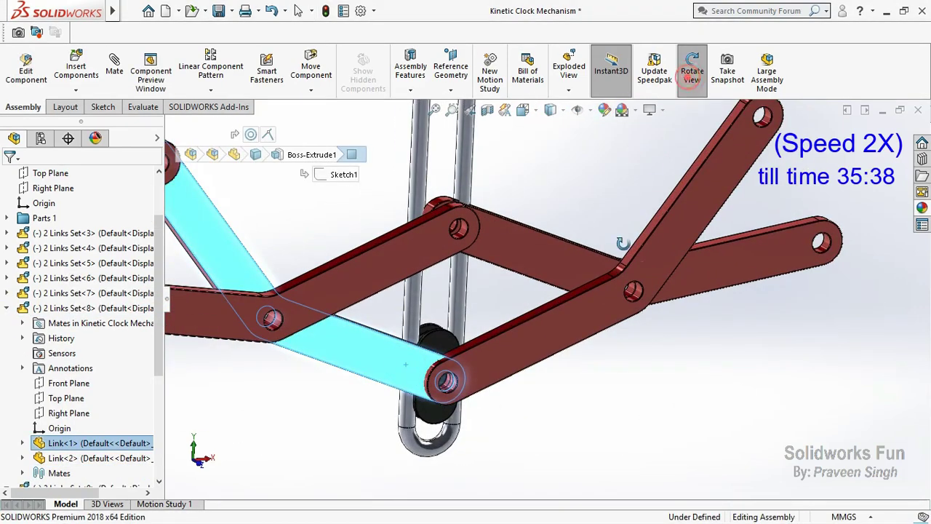
Make the link faces coincident so the joint is flush, then check it and collapse the tree.
left_click_drag(623, 243, 552, 240)
key("Escape")
left_click(603, 328)
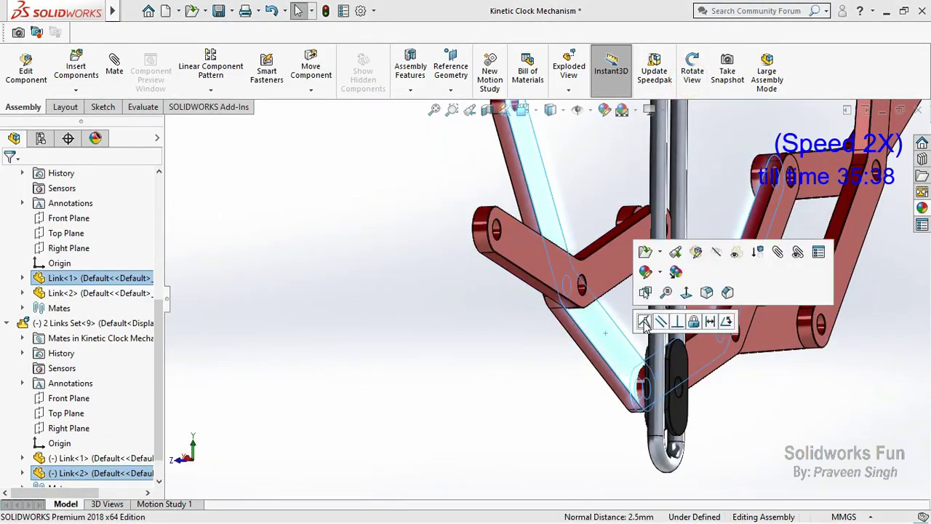
left_click(644, 322)
left_click(691, 71)
mouse_move(640, 306)
left_mouse_down()
mouse_move(712, 344)
mouse_move(702, 212)
left_mouse_up()
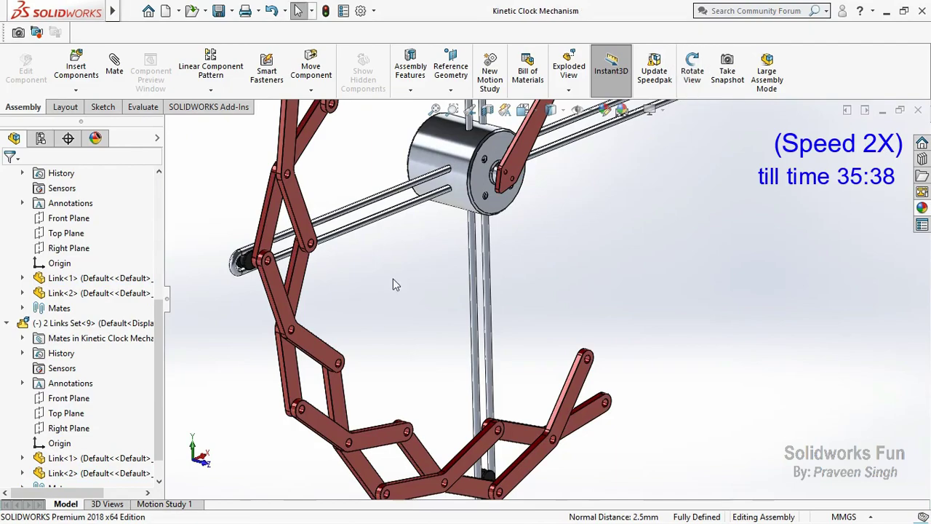
left_click(7, 323)
Insert a tenth 2 Links Set into the model and face it from the front.
left_click(6, 278)
left_click(76, 69)
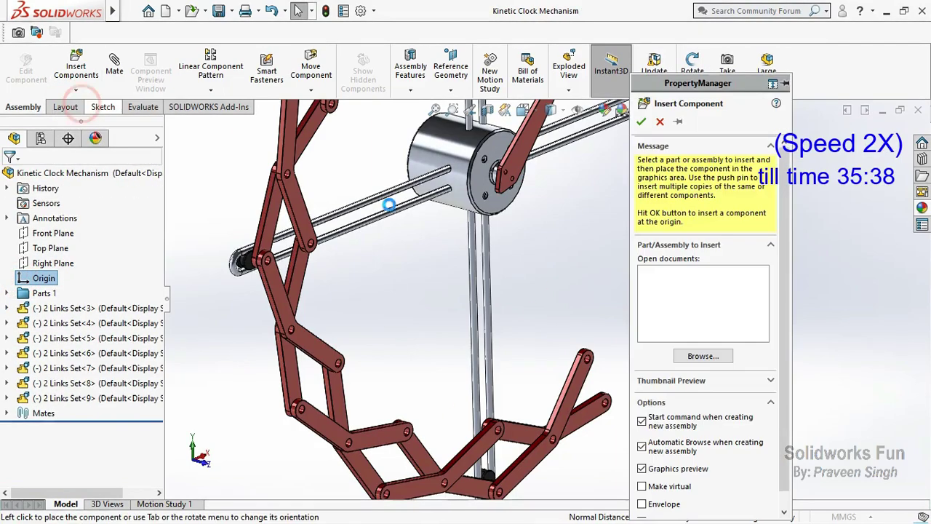
left_click(525, 167)
left_click(707, 419)
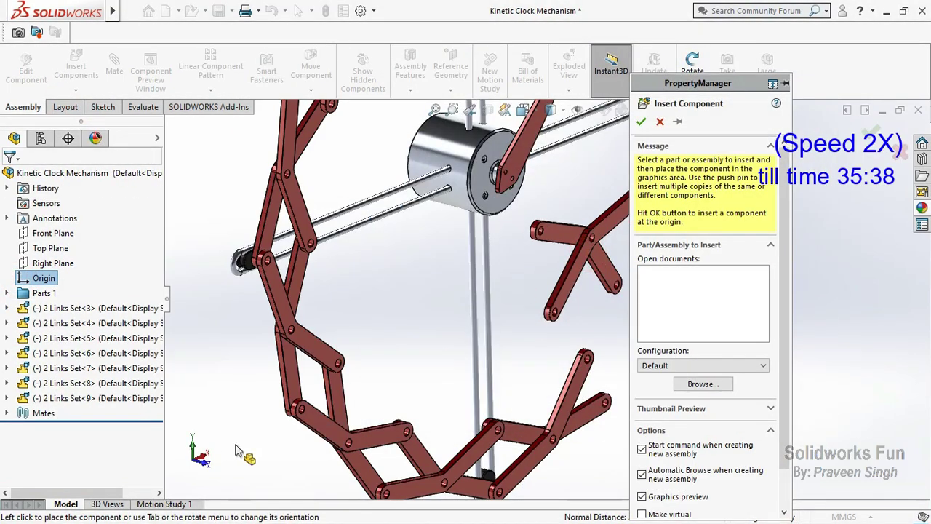
left_click(553, 218)
key("ctrl+1")
Rotate the tenth link set into position and drag it near the ring's open end.
left_click(311, 90)
left_click(334, 120)
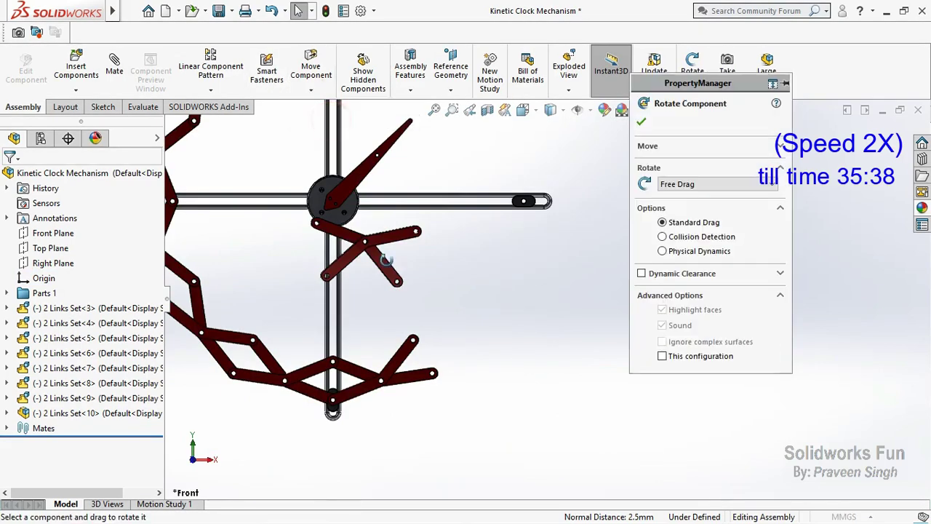
mouse_move(342, 263)
left_mouse_down()
mouse_move(442, 264)
mouse_move(468, 365)
mouse_move(448, 354)
left_mouse_up()
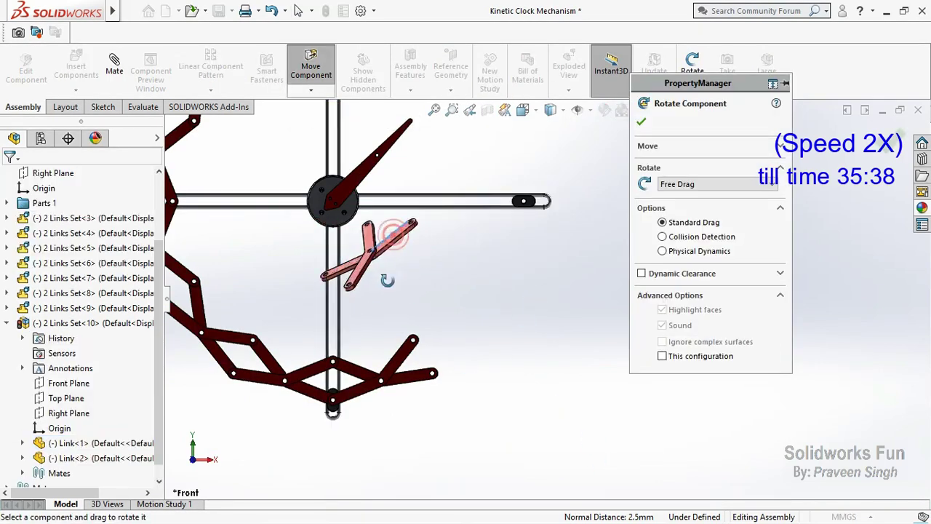
left_click(500, 229)
left_click(373, 264)
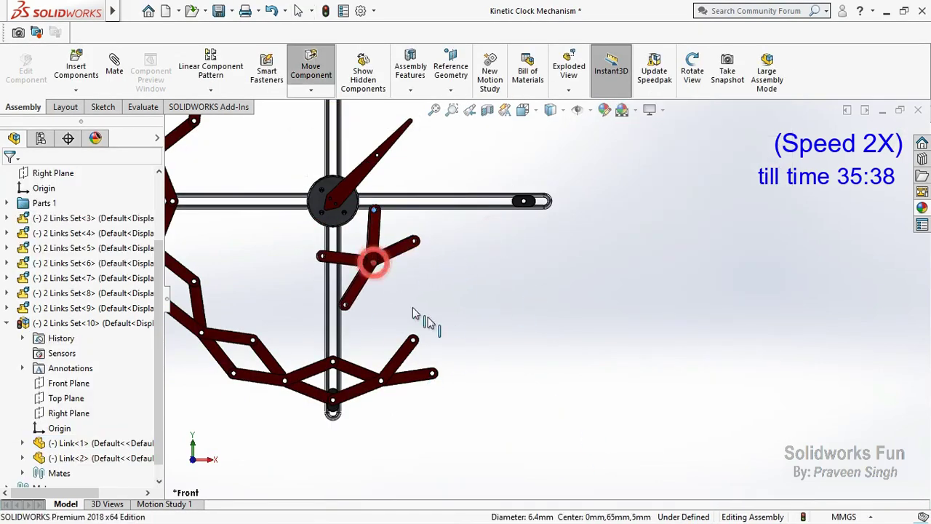
left_click_drag(369, 275, 483, 342)
scroll(451, 342, "down", 5)
Mate the new set's upper and lower holes concentric with the ring's end link holes.
left_click(692, 73)
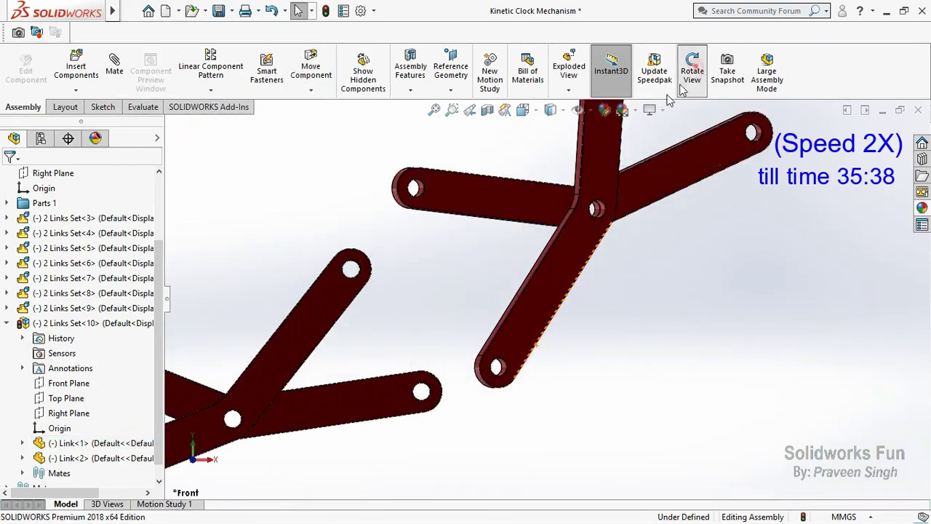
left_click_drag(692, 116, 669, 113)
left_click(292, 241)
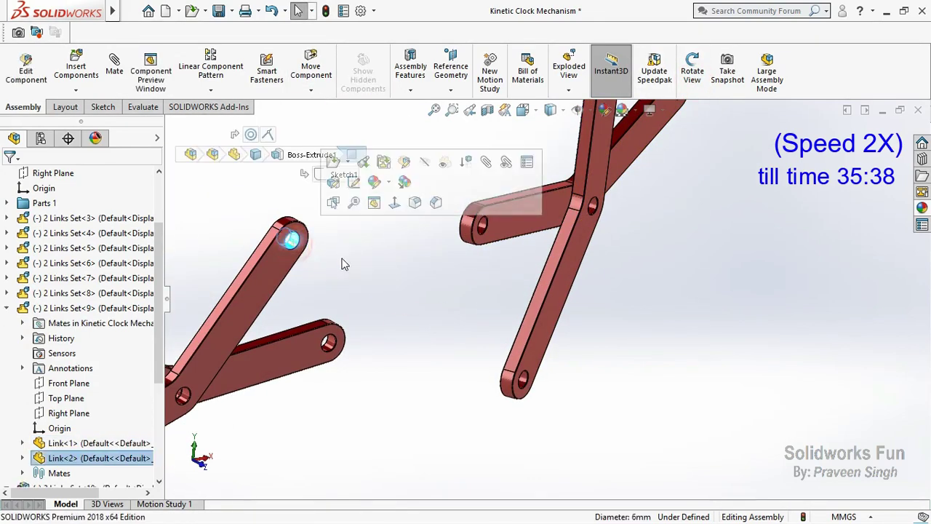
left_click(521, 223, "ctrl")
left_click(609, 210)
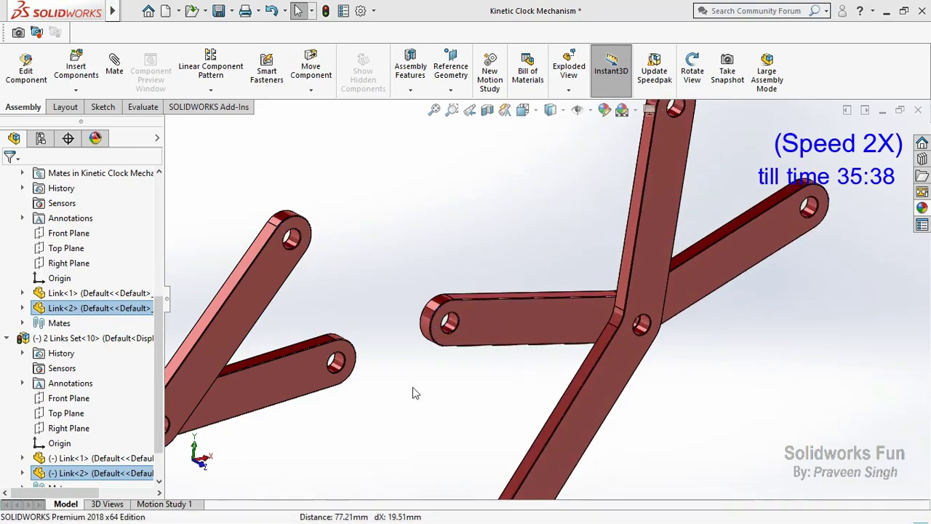
left_click(95, 337)
left_click(405, 350)
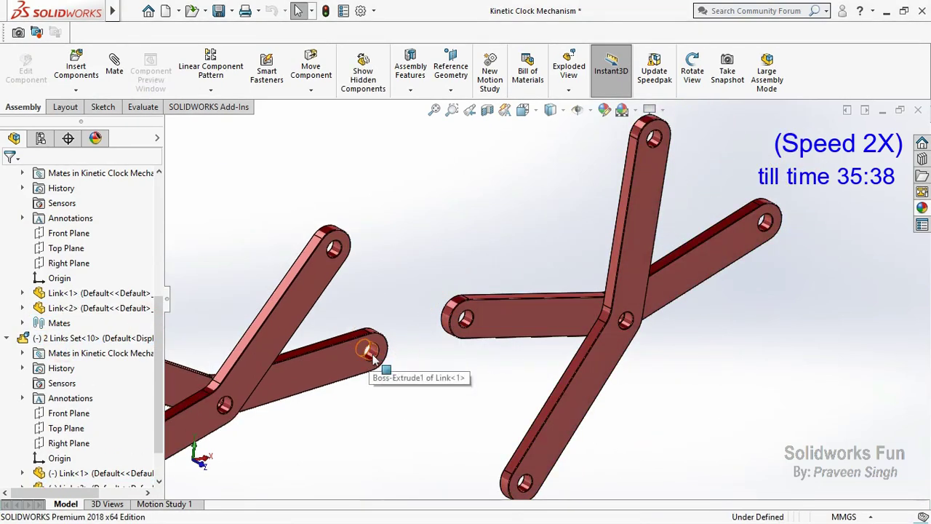
left_click(370, 351)
left_click(523, 485, "ctrl")
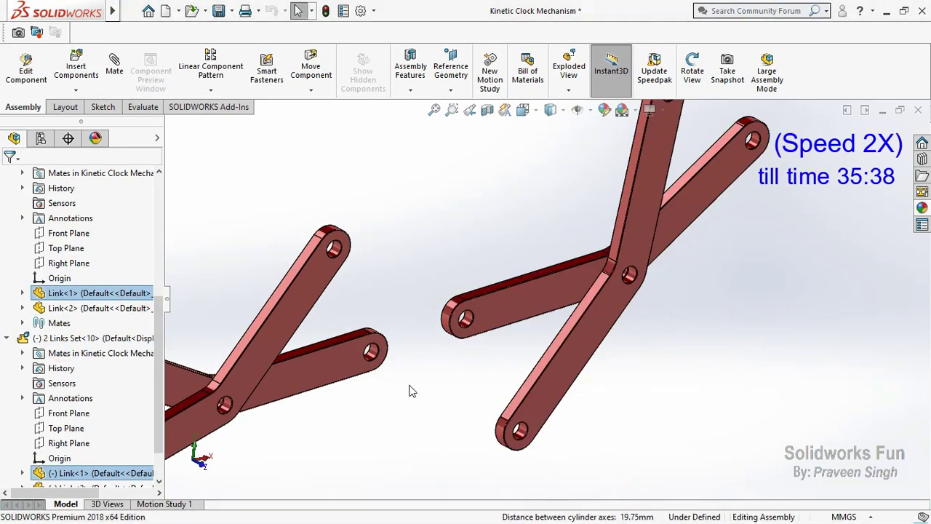
Inspect the new joint and the whole ring from several angles, then save with Ctrl+S.
left_click(370, 353)
left_click(692, 70)
left_click_drag(553, 262, 630, 211)
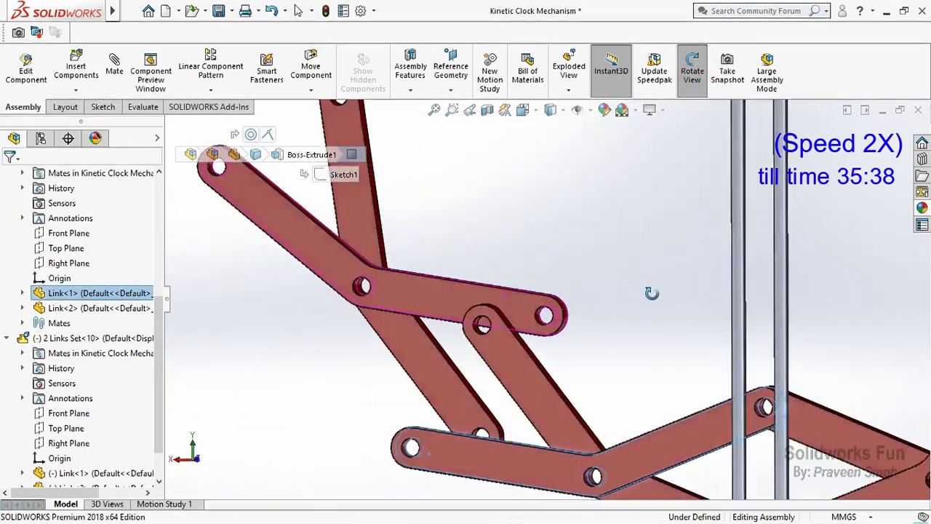
left_click_drag(426, 349, 474, 333)
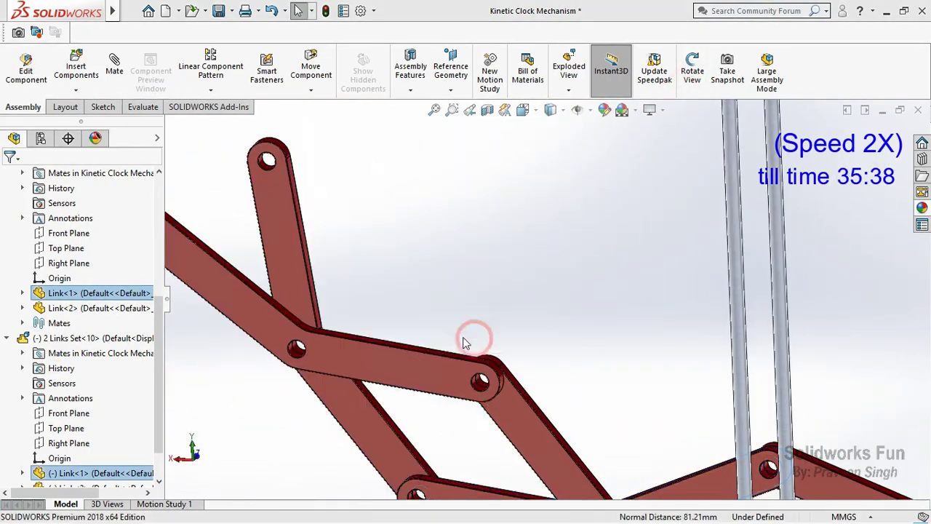
left_click(692, 71)
mouse_move(545, 286)
left_mouse_down()
mouse_move(440, 250)
mouse_move(613, 202)
left_mouse_up()
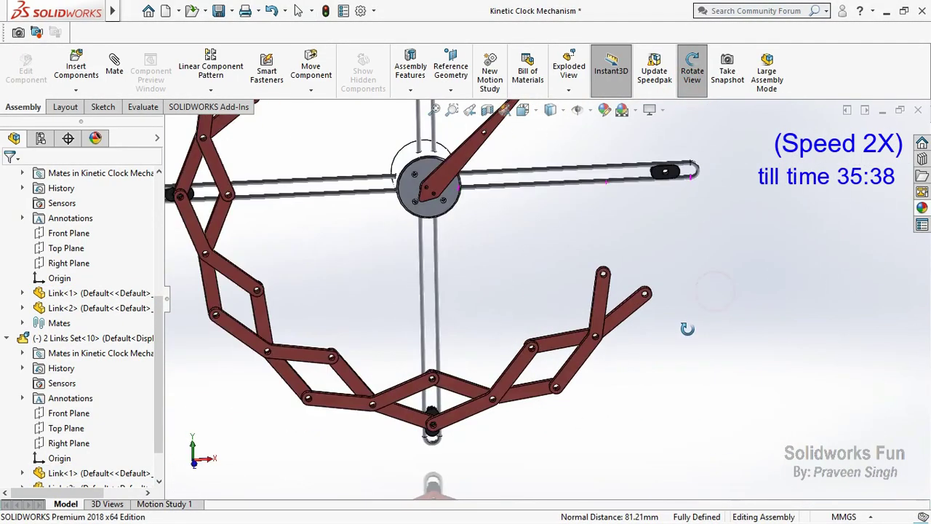
key("ctrl+s")
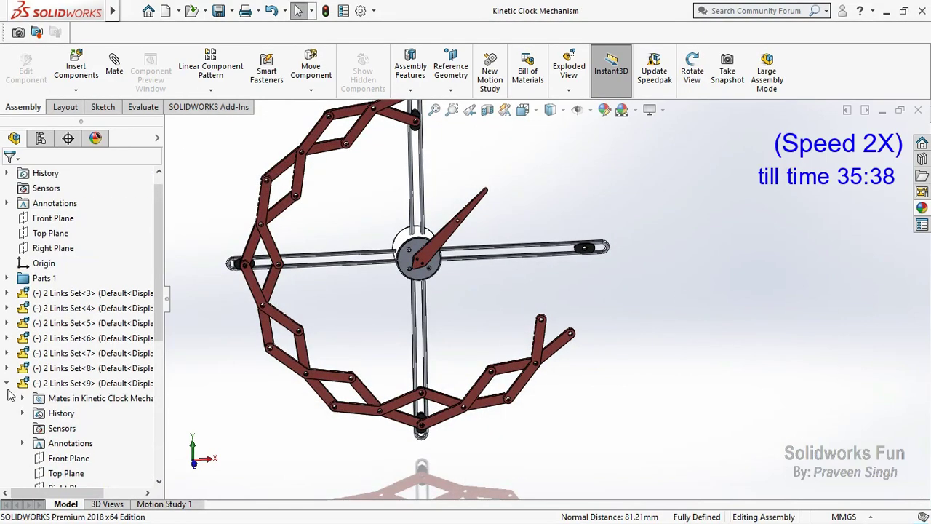
Insert another 2 Links Set to the right of the ring and turn it toward the ring end.
left_click(75, 69)
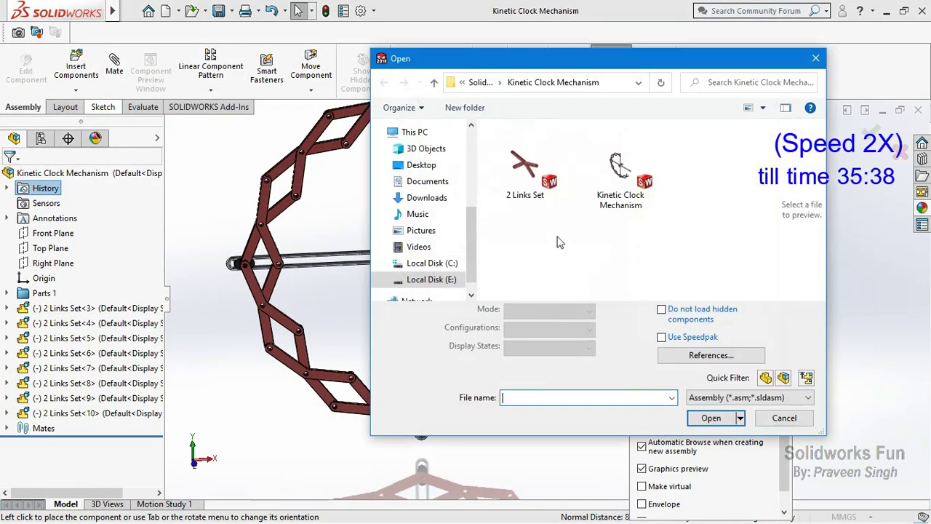
left_click(510, 167)
left_click(651, 418)
scroll(603, 293, "down", 2)
left_click(546, 309)
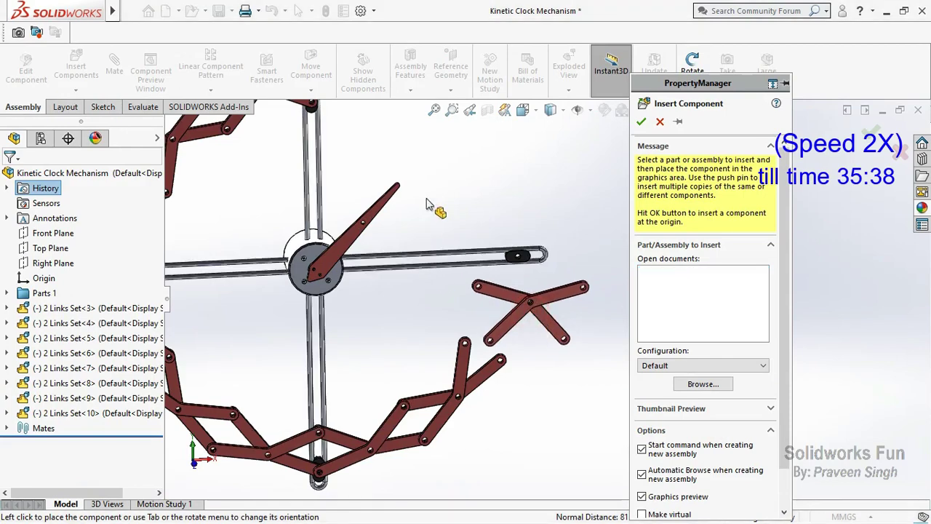
right_click_drag(515, 298, 630, 402)
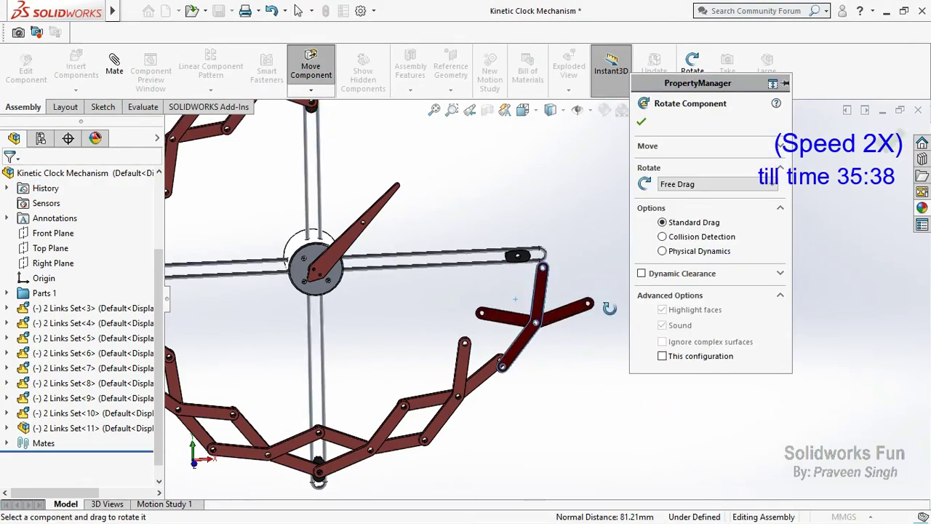
right_click_drag(609, 308, 509, 359)
scroll(488, 291, "down", 5)
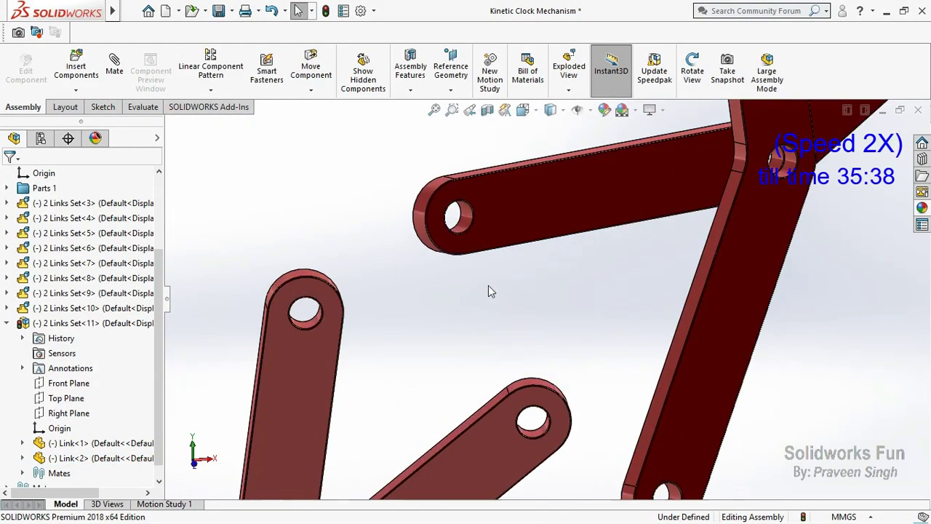
Make the upper link's hole concentric with the lower link's hole.
left_click(459, 220)
left_click(376, 309)
left_click(458, 218)
left_click(421, 292)
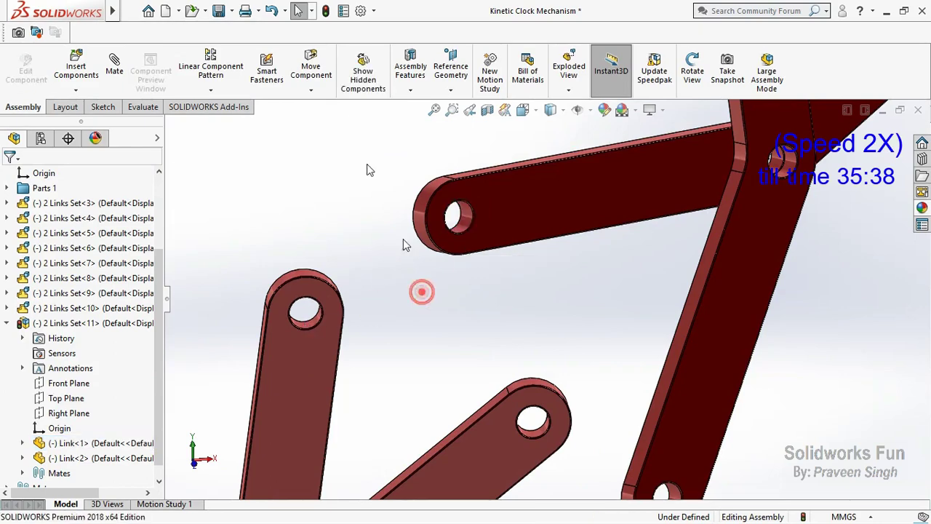
left_click(301, 322)
left_click(458, 217, "ctrl")
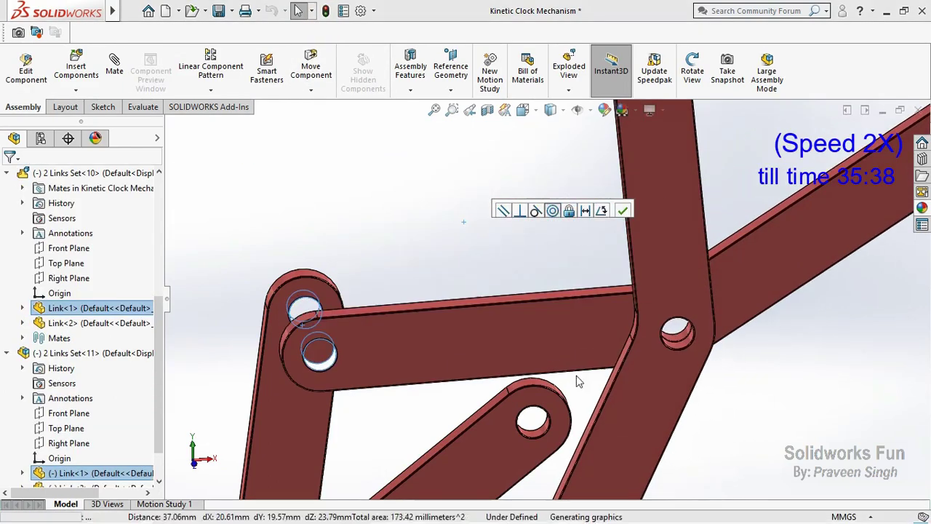
left_click(622, 210)
left_click(94, 352)
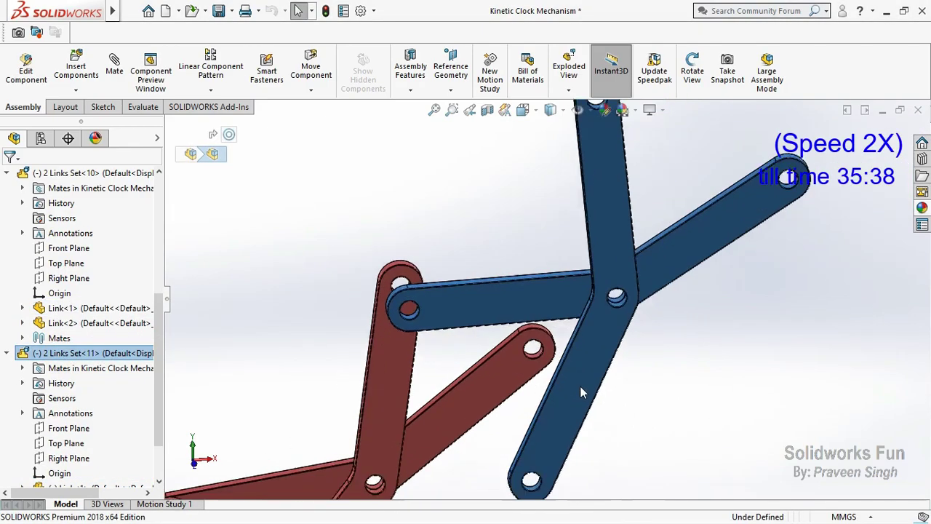
Orbit and pan the view to see the new links from another side.
left_click(499, 308)
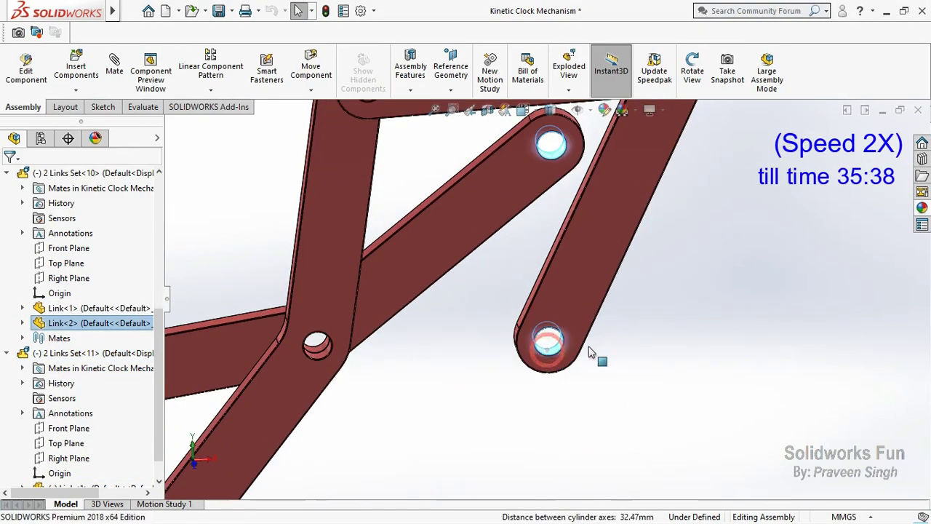
scroll(467, 328, "up", 5)
left_click(692, 71)
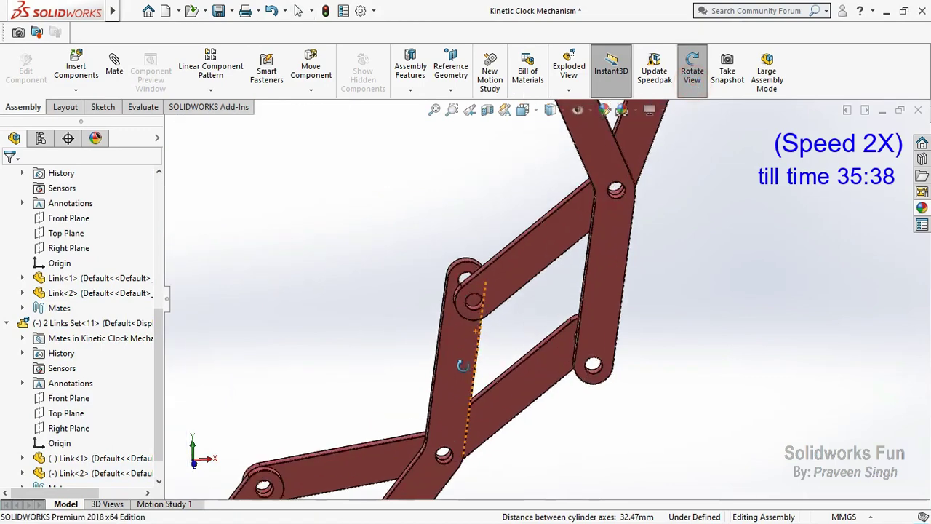
mouse_move(462, 365)
left_mouse_down()
mouse_move(514, 309)
mouse_move(495, 222)
left_mouse_up()
right_click(495, 221)
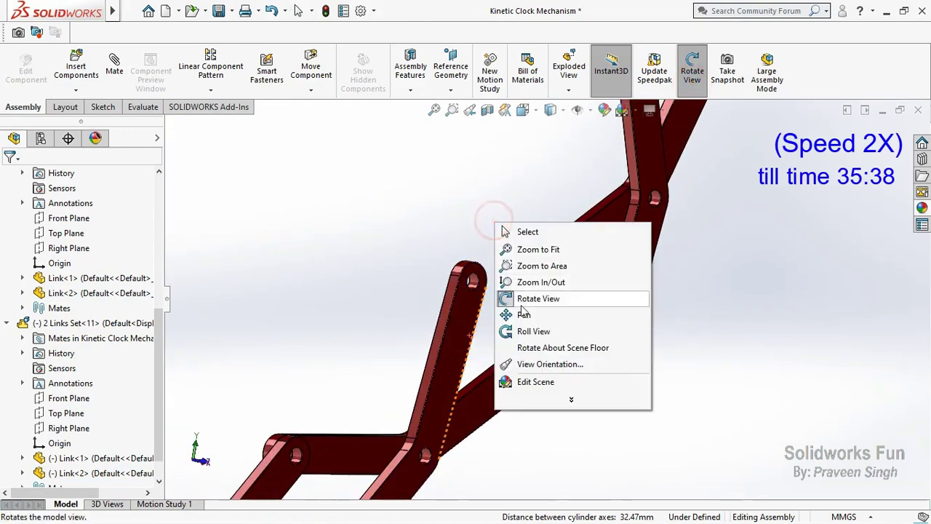
left_click(523, 314)
right_click(437, 197)
left_click(473, 272)
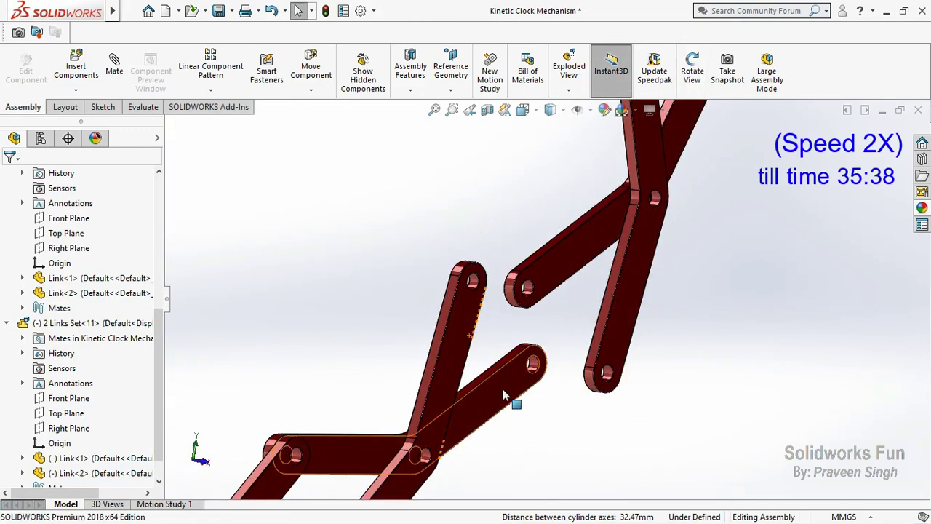
Make the link hole concentric with the slider's cylindrical face on the track.
left_click(505, 390)
mouse_move(505, 390)
left_mouse_down()
mouse_move(535, 155)
mouse_move(637, 98)
left_mouse_up()
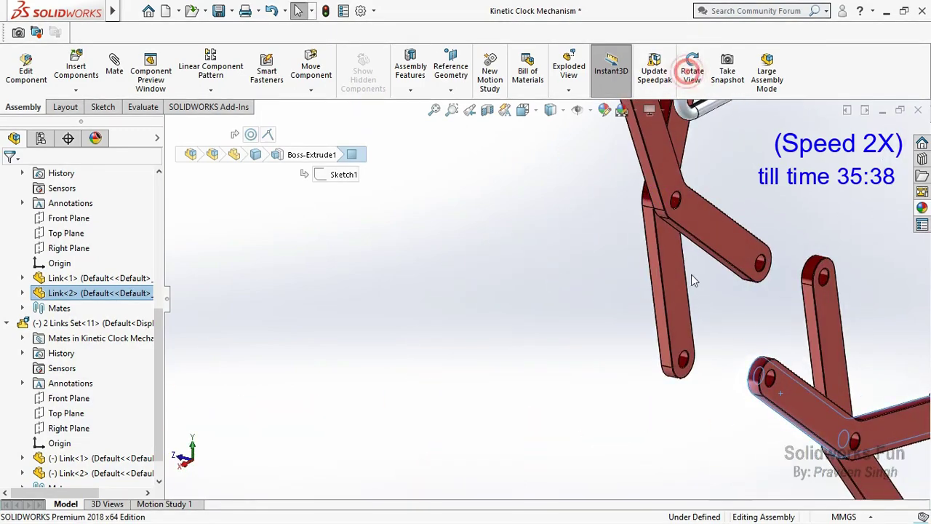
middle_click_drag(693, 281, 670, 259)
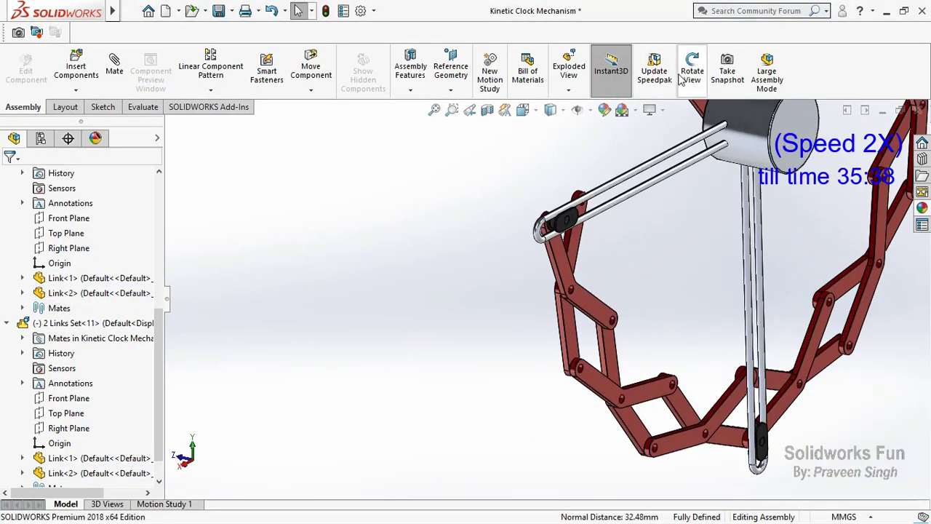
left_click(684, 77)
left_click_drag(630, 223, 565, 267)
right_click(503, 171)
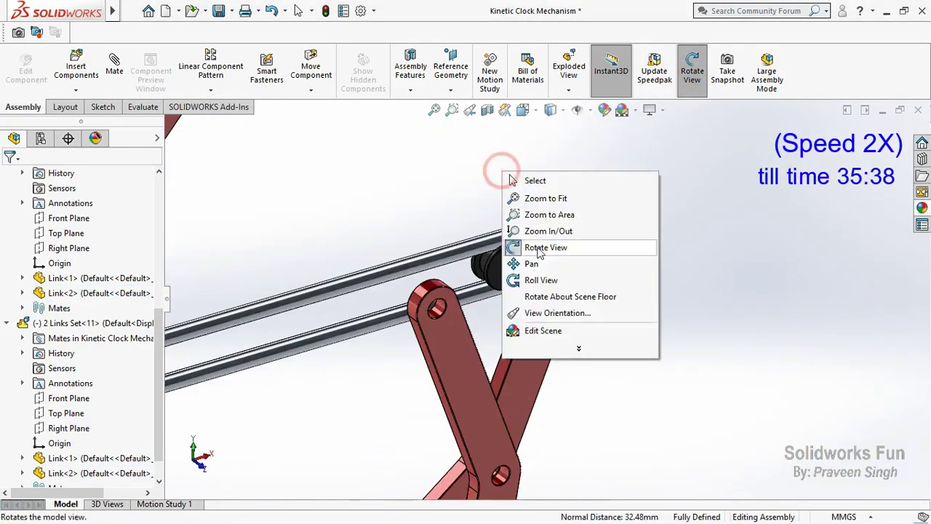
left_click(538, 247)
left_click(525, 258)
left_click(566, 258, "ctrl")
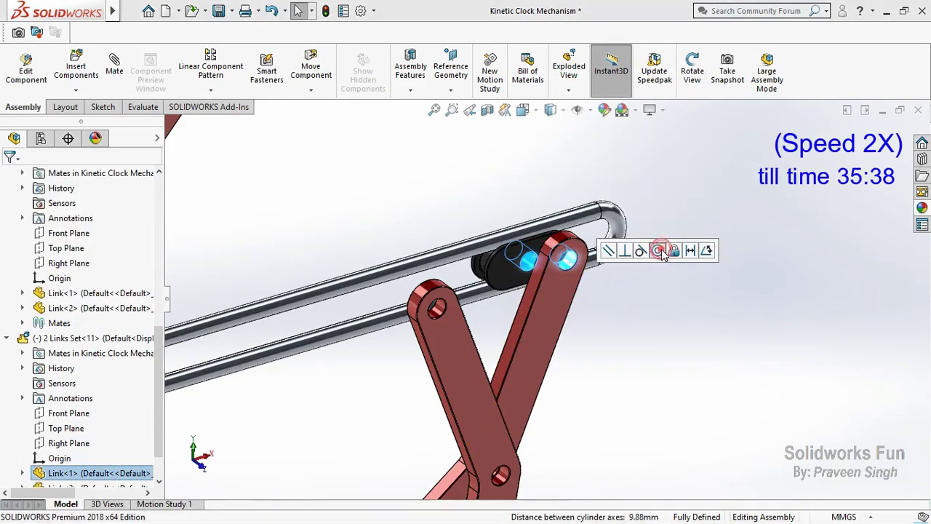
left_click(659, 251)
Orbit the model to check the closed link ring.
left_click(692, 71)
mouse_move(582, 291)
left_mouse_down()
mouse_move(434, 266)
mouse_move(566, 229)
left_mouse_up()
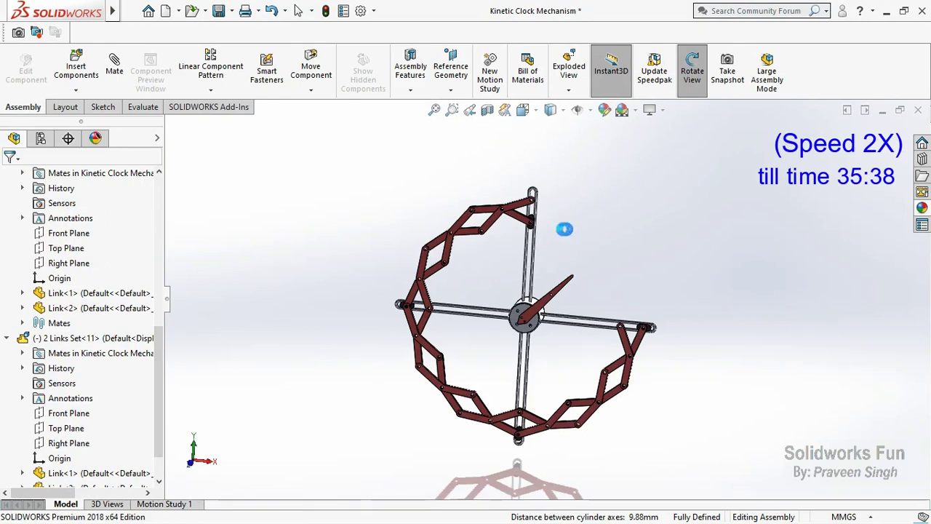
key("Escape")
scroll(7, 354, "up", 6)
Switch to Front view and insert a first 2 Links Set copy.
left_click(6, 203)
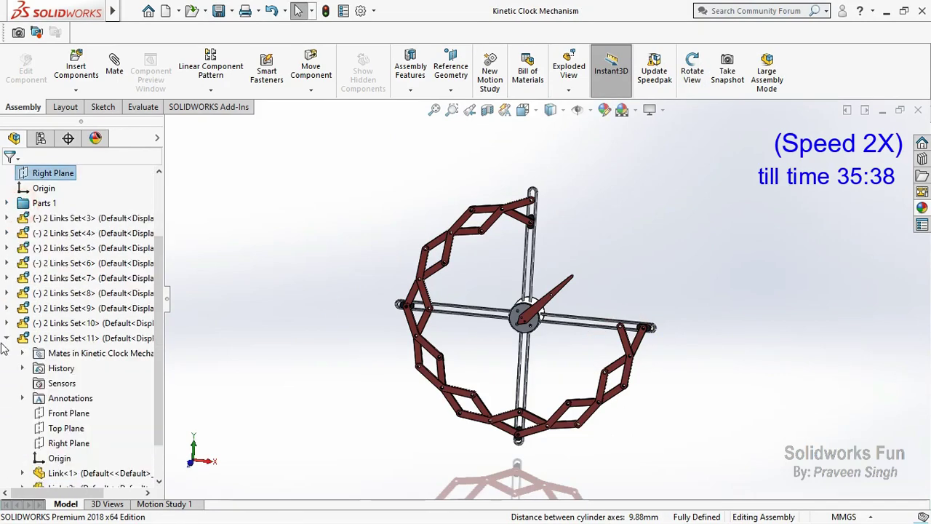
left_click(193, 467)
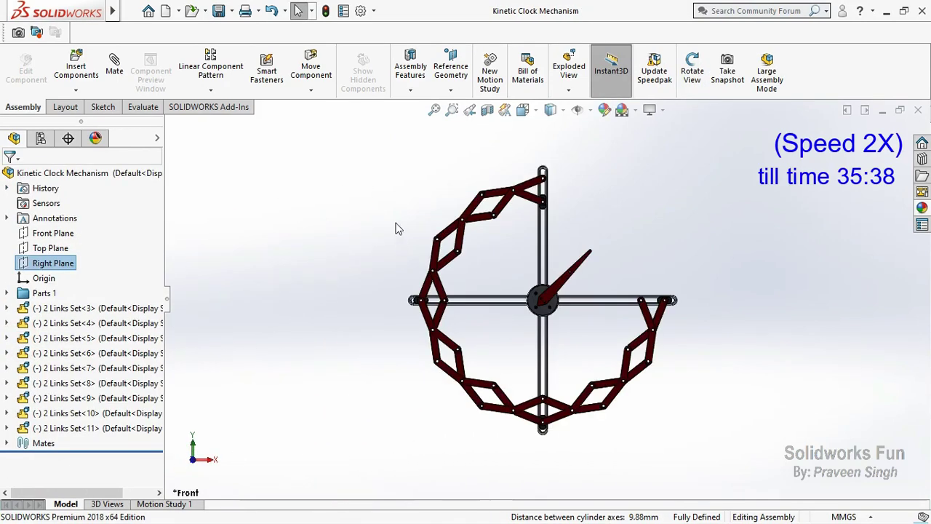
left_click(76, 89)
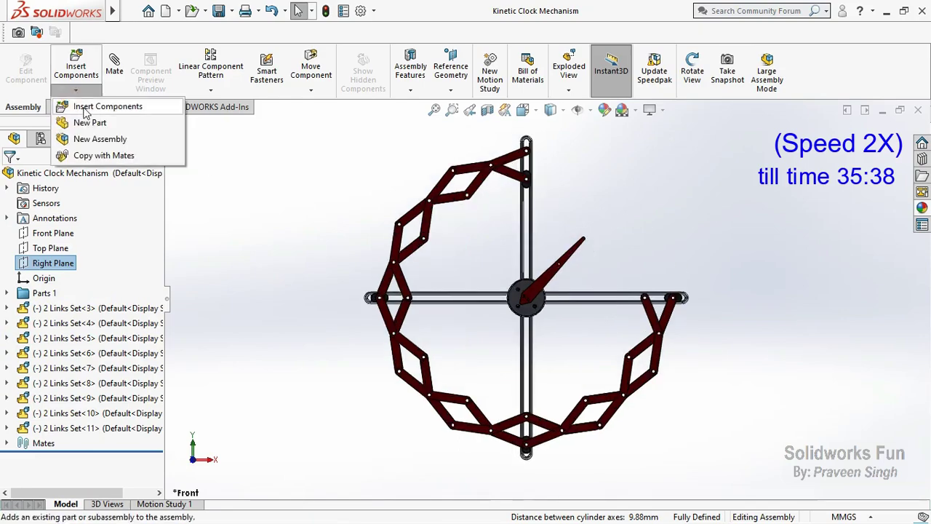
left_click(145, 104)
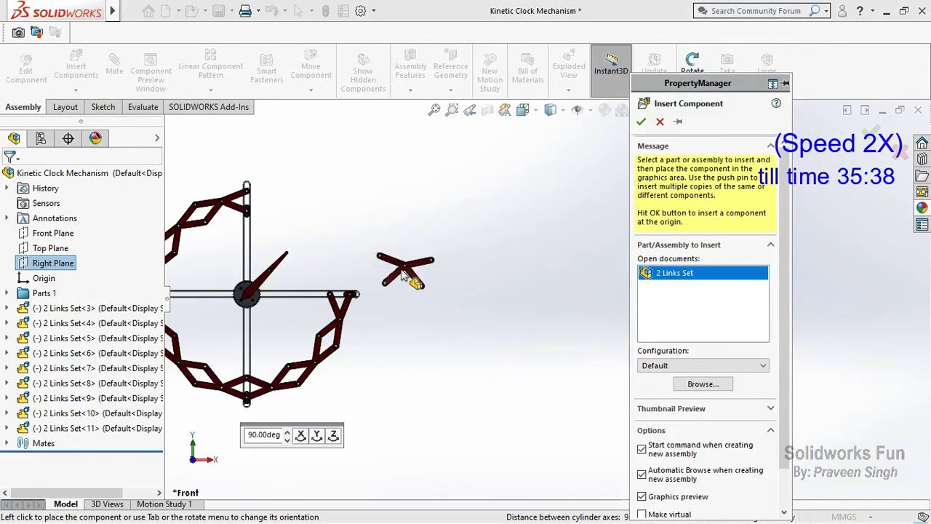
left_click(364, 247)
Place a second 2 Links Set copy in the assembly.
left_click(75, 90)
left_click(101, 104)
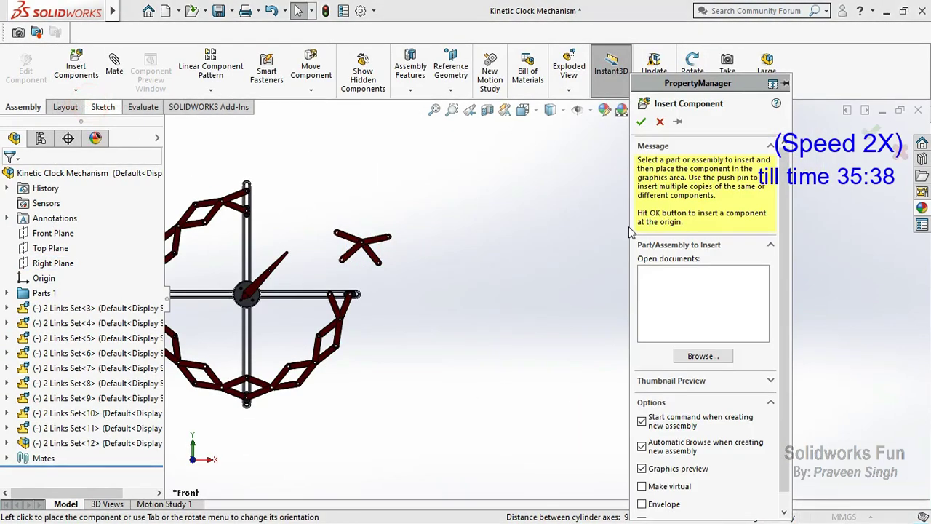
left_click(660, 441)
left_click(315, 206)
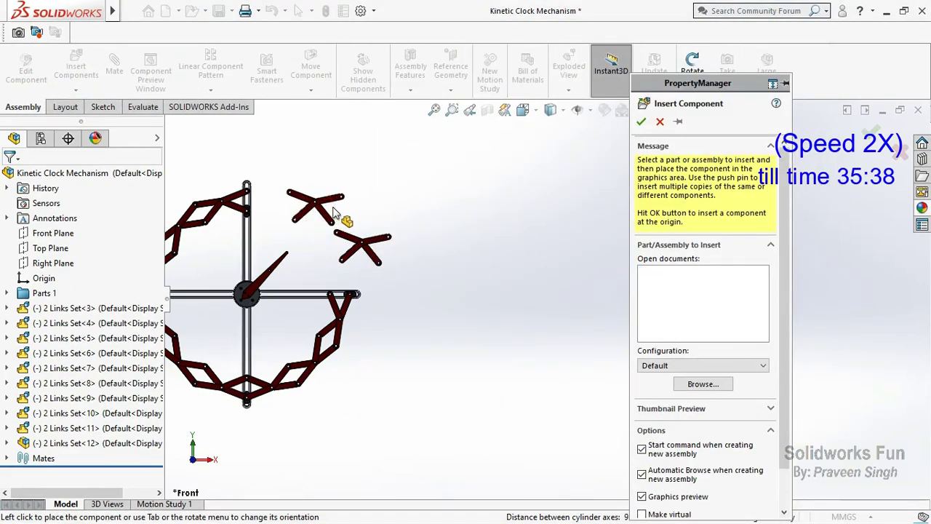
Insert a third 2 Links Set beside the ring and rotate it into place.
left_click(76, 89)
left_click(102, 104)
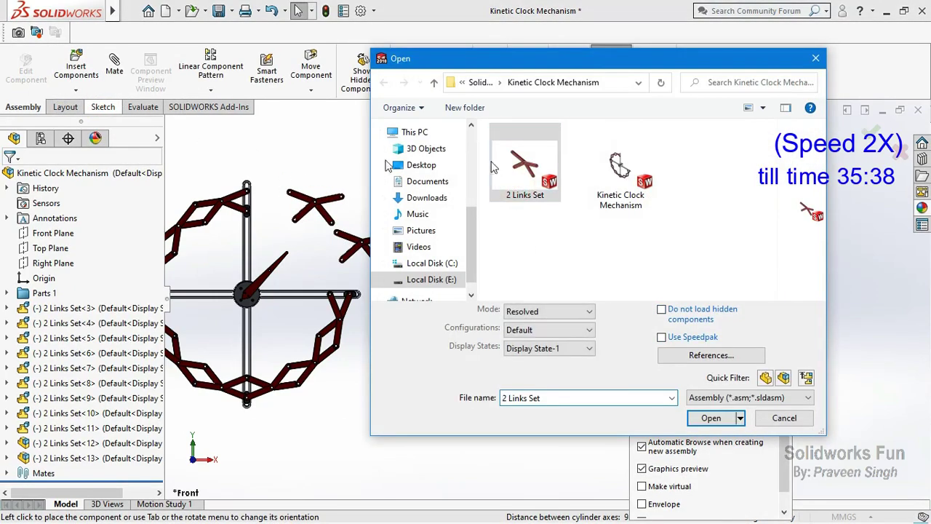
double_click(491, 167)
left_click(263, 153)
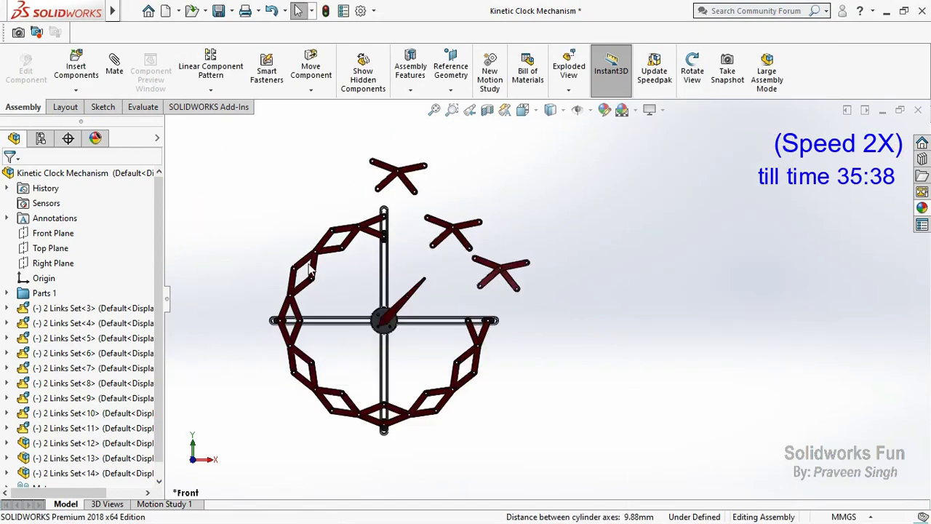
scroll(310, 269, "down", 2)
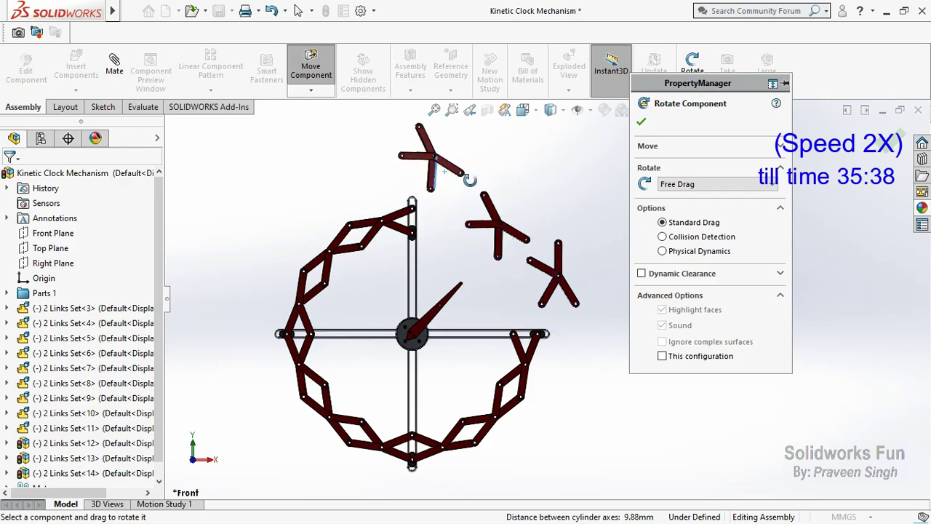
left_click(641, 122)
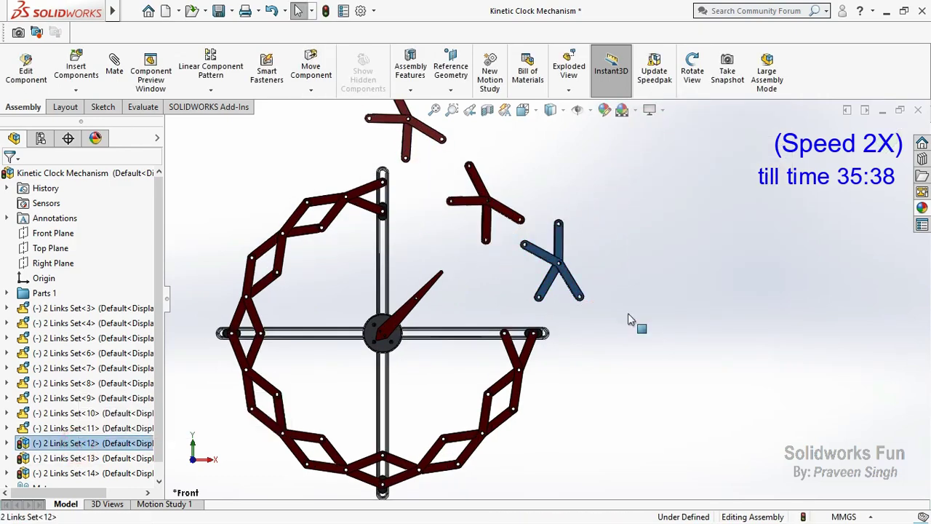
left_click_drag(512, 352, 640, 306)
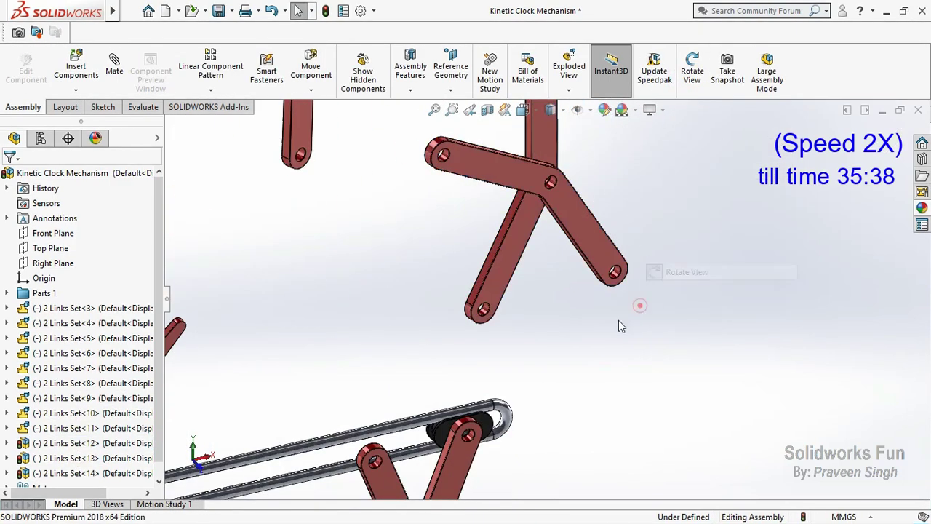
Mate the new set's link concentric with the slider's hole face.
scroll(609, 286, "down", 3)
scroll(508, 376, "down", 2)
left_click(439, 430)
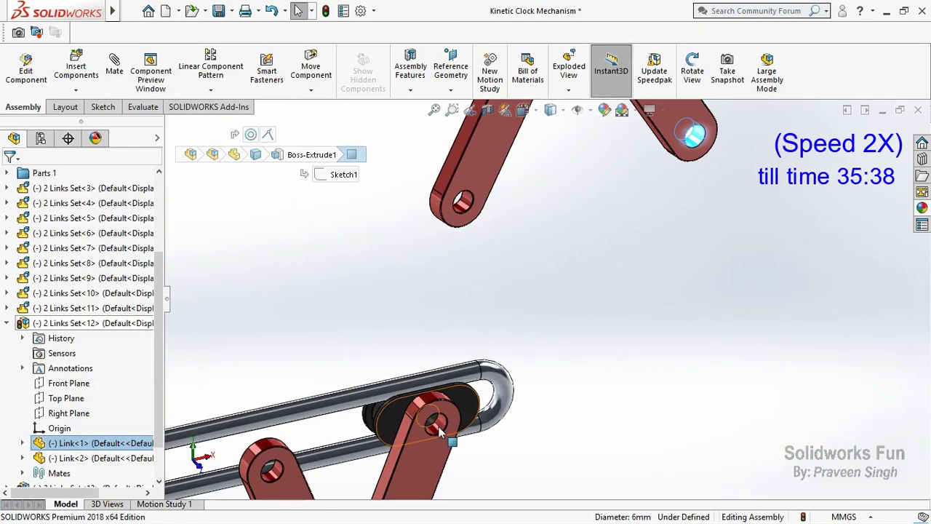
left_click(386, 248)
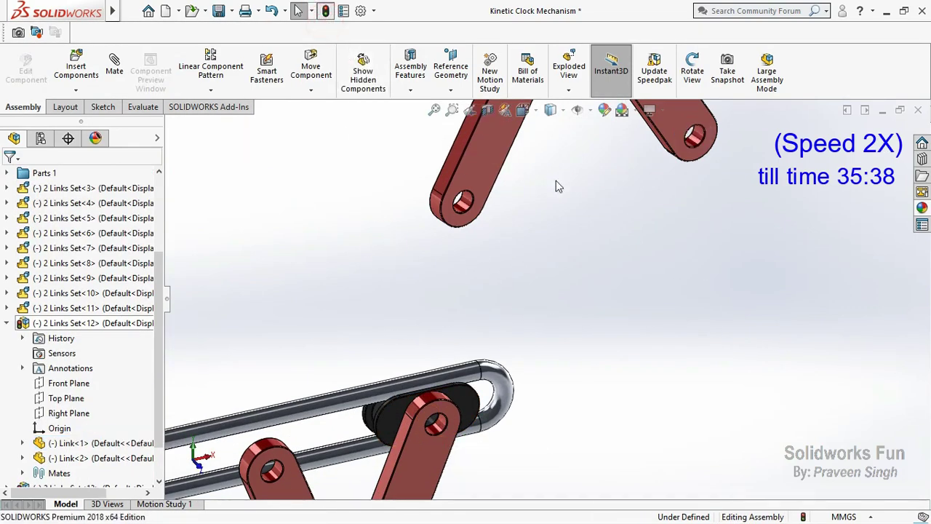
left_click(695, 145)
scroll(469, 424, "down", 2)
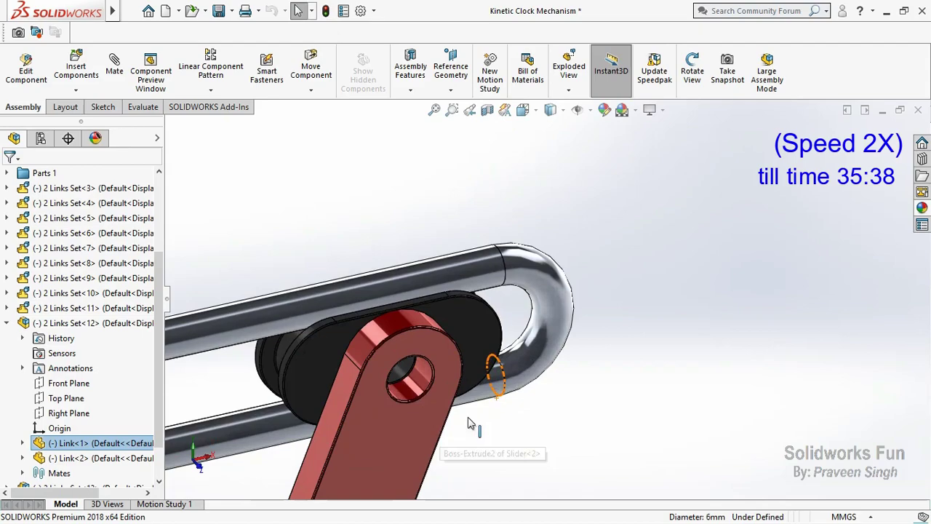
left_click(404, 372, "ctrl")
scroll(620, 220, "up", 3)
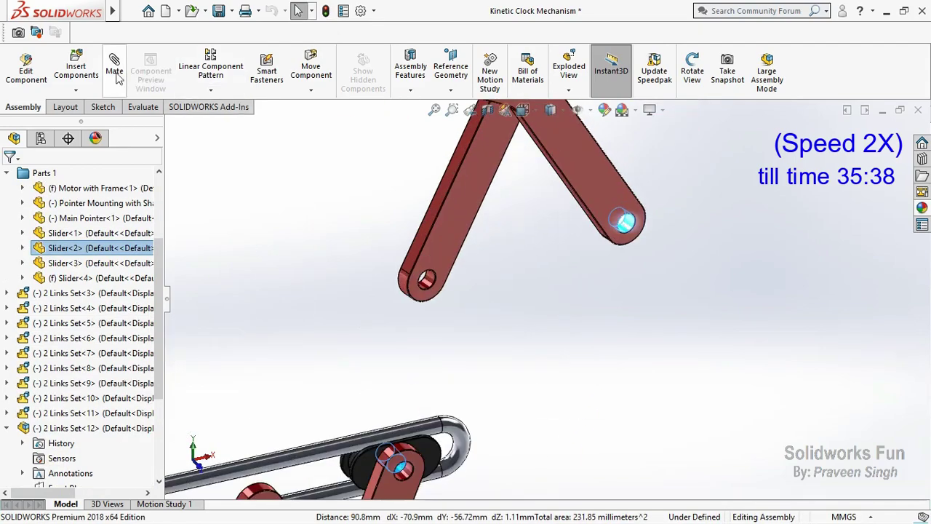
left_click(117, 76)
left_click(640, 121)
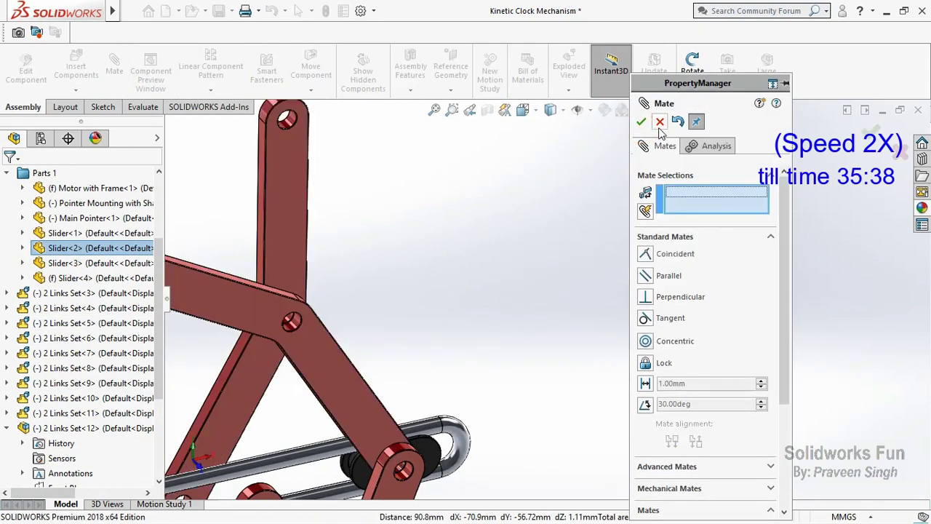
left_click(659, 122)
Make 2 Links Set<12> flexible and mate its two link holes concentric.
left_click(61, 429)
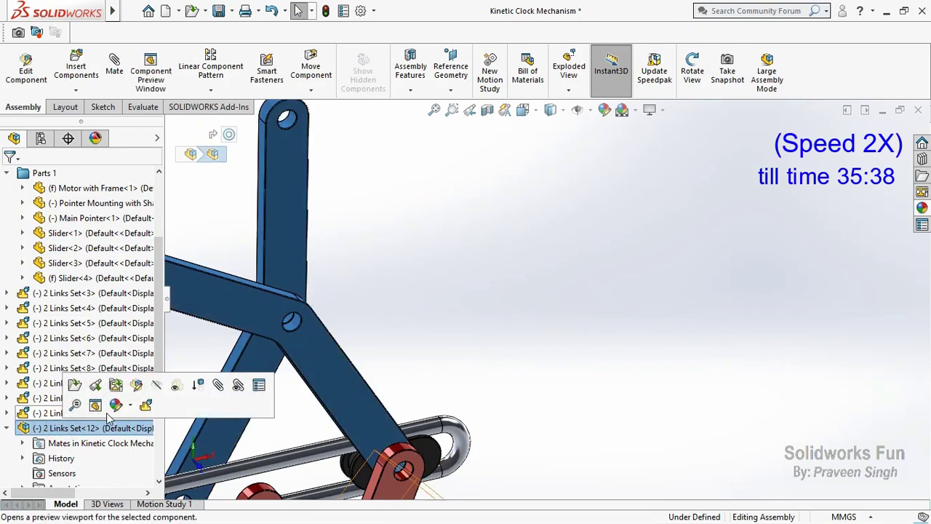
left_click(146, 406)
left_click(256, 393)
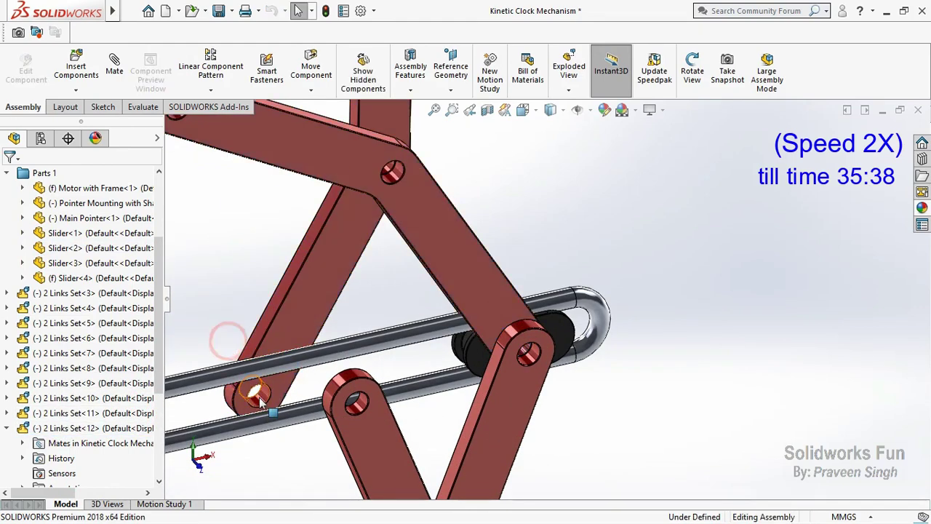
left_click(355, 400, "ctrl")
left_click(447, 397)
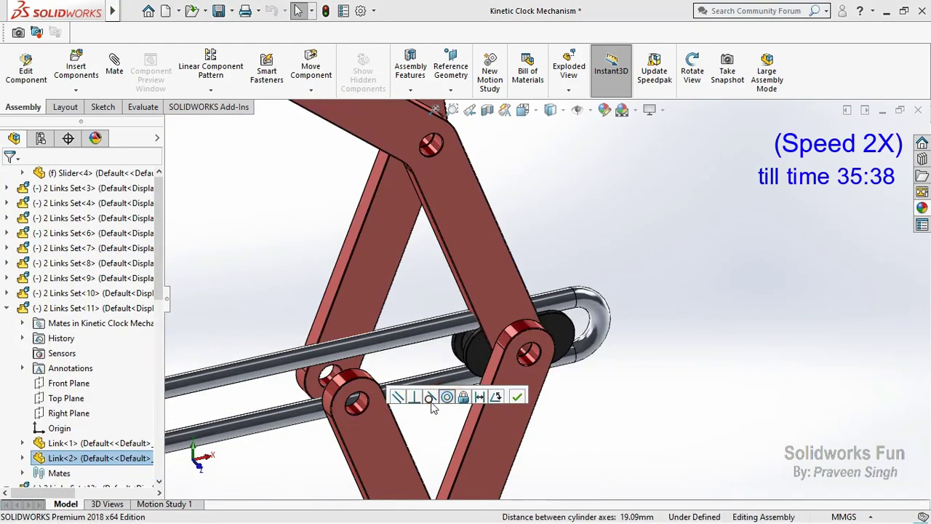
Orbit around the slider end to check the repositioned link.
left_click(509, 422)
left_click(692, 71)
left_click_drag(645, 173, 695, 91)
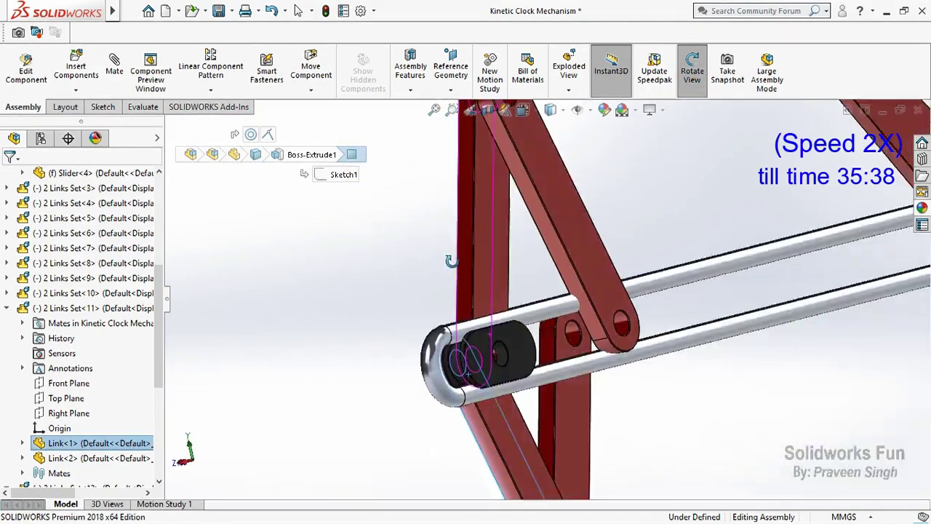
left_click(501, 260)
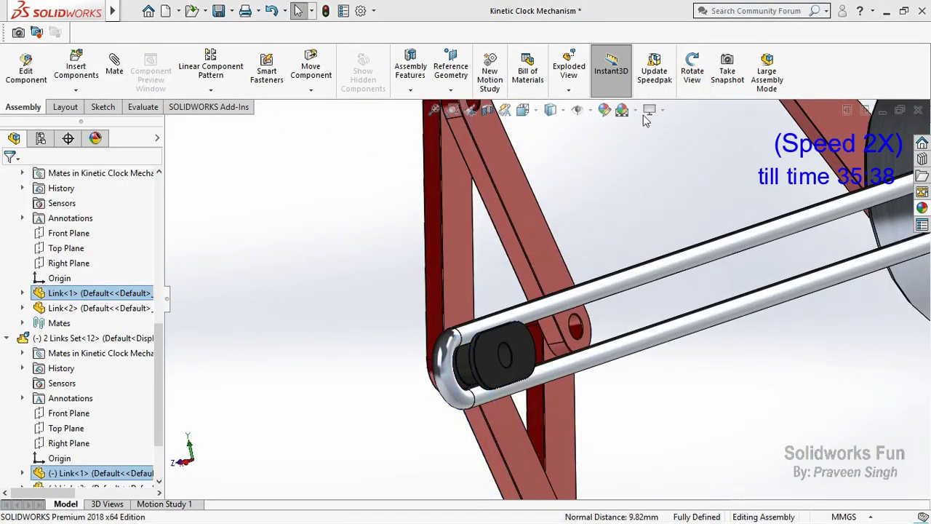
left_click(692, 70)
mouse_move(654, 160)
left_mouse_down()
mouse_move(558, 347)
mouse_move(536, 318)
left_mouse_up()
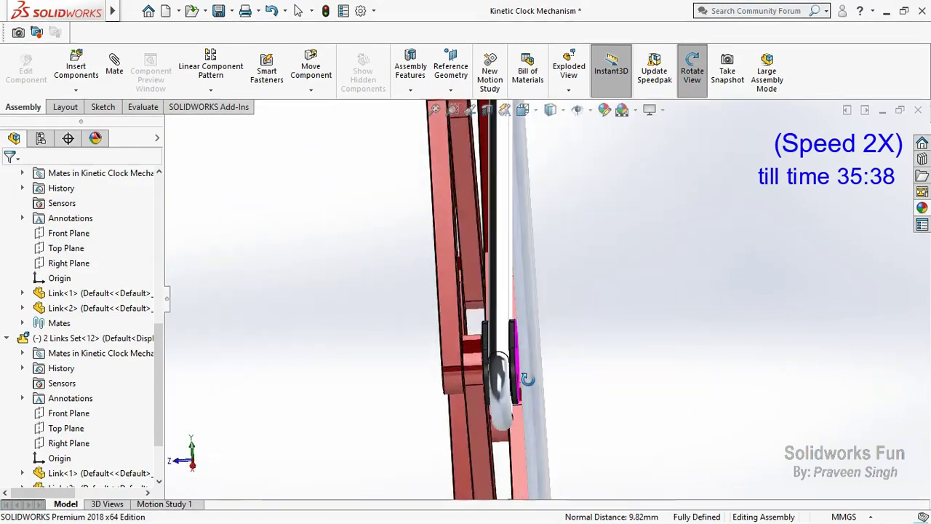
scroll(536, 235, "up", 5)
scroll(535, 235, "down", 3)
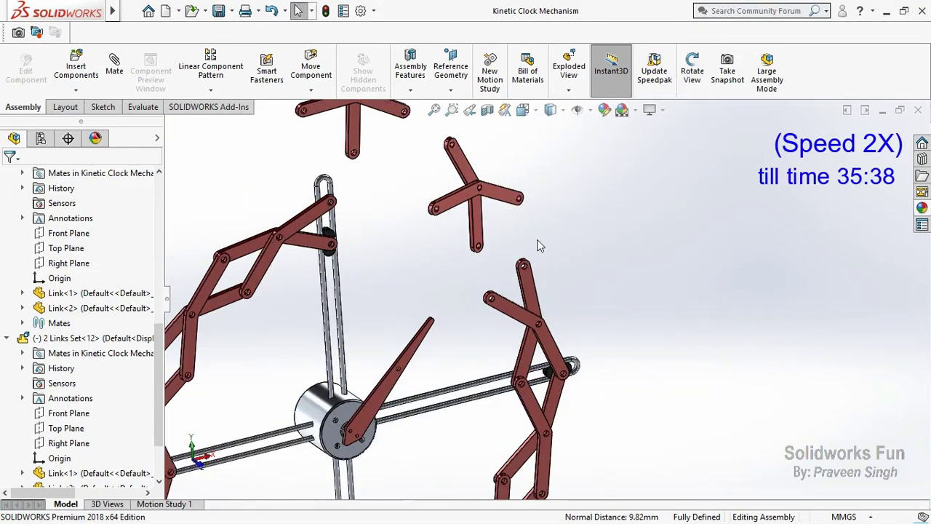
Make a hole on the X-shaped link's arm concentric with the lower link's hole.
scroll(538, 246, "down", 2)
scroll(15, 363, "up", 5)
scroll(15, 364, "up", 3)
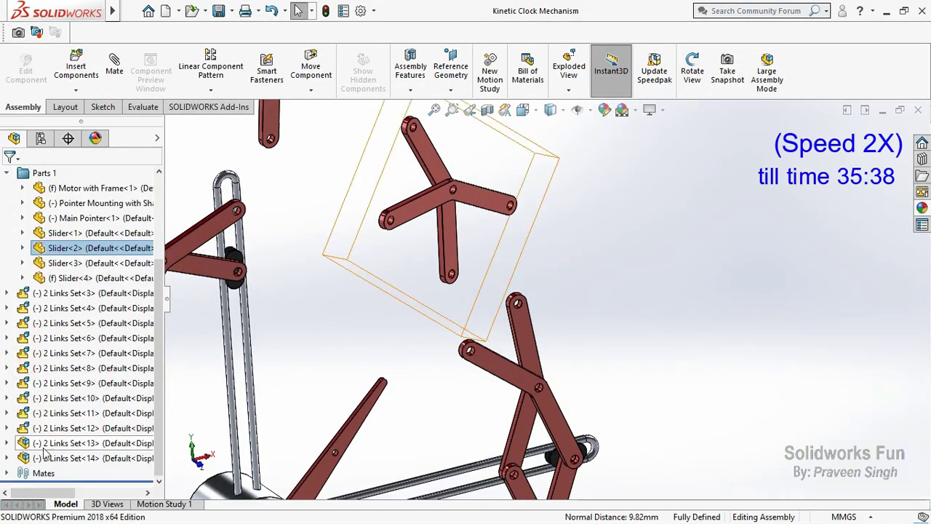
left_click(386, 291)
scroll(527, 209, "down", 3)
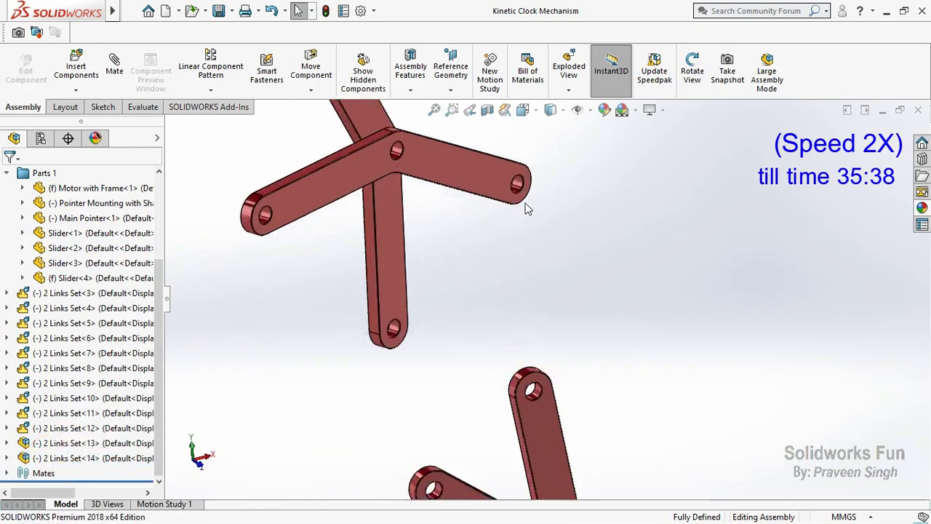
left_click(517, 184)
left_click(545, 395, "ctrl")
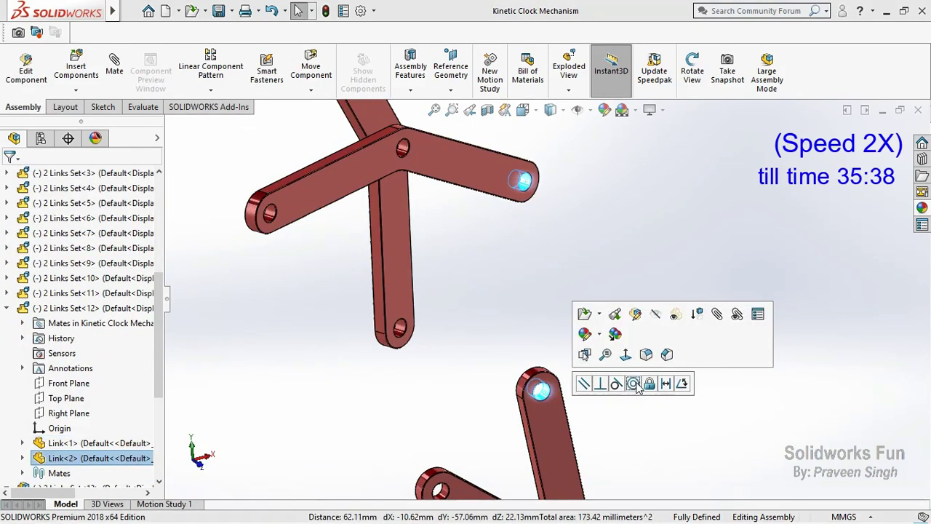
left_click(634, 385)
Select 2 Links Set<13> and mate its remaining pair of holes concentric.
left_click(109, 443)
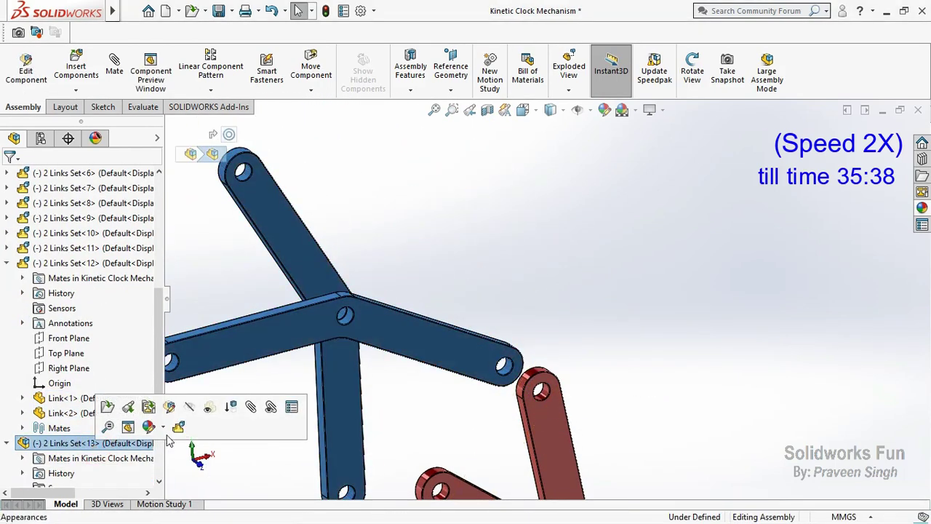
scroll(491, 413, "down", 2)
scroll(491, 413, "down", 2)
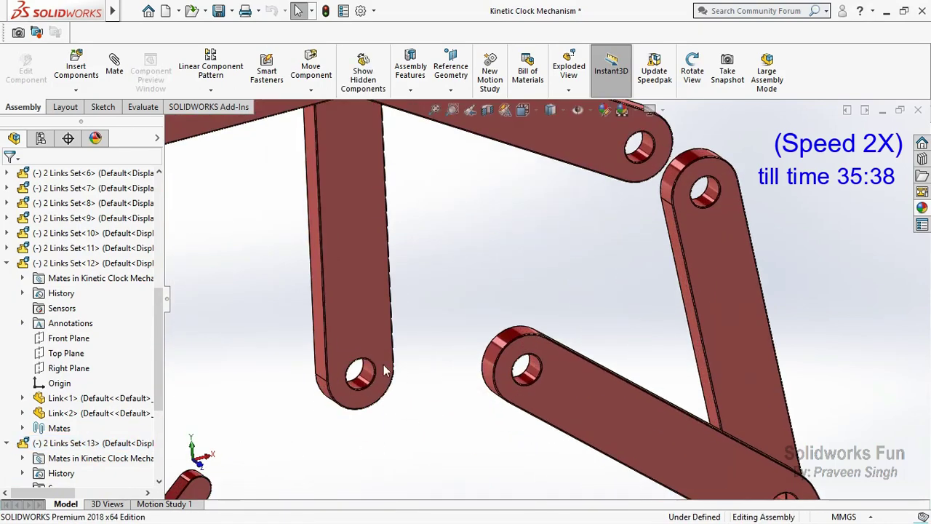
left_click(359, 372)
left_click(530, 371, "ctrl")
left_click(594, 288)
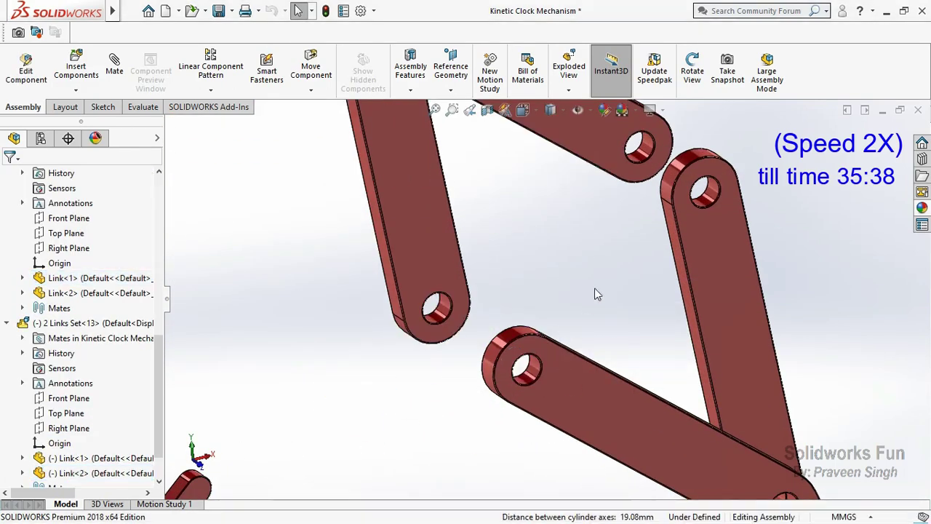
Orbit to check the whole clock ring, then collapse Parts 1 and 2 Links Set<13>.
left_click(573, 231)
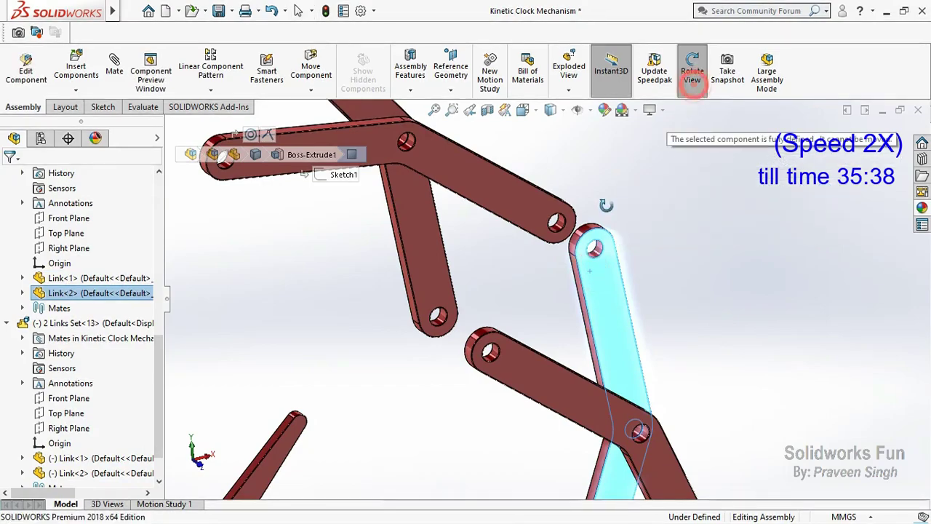
left_click(692, 70)
mouse_move(462, 264)
left_mouse_down()
mouse_move(437, 293)
mouse_move(695, 89)
left_mouse_up()
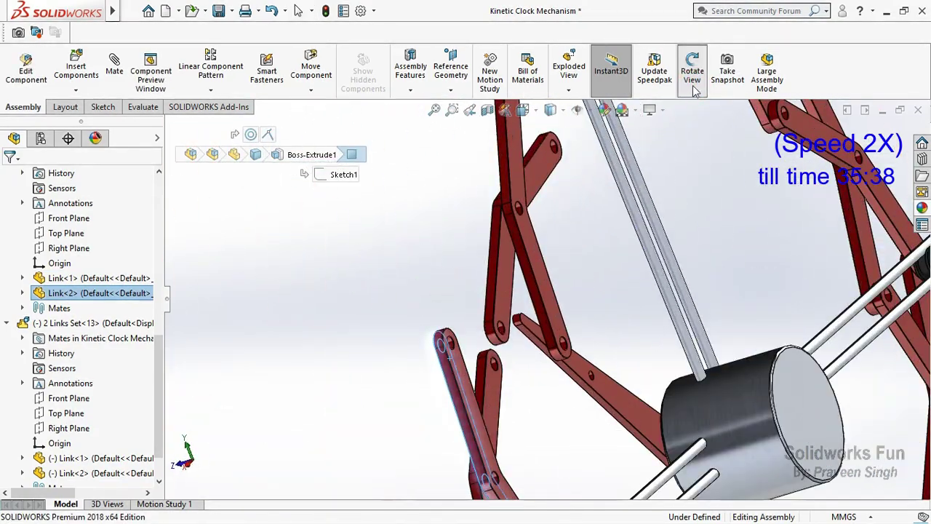
left_click(508, 280)
left_click(692, 71)
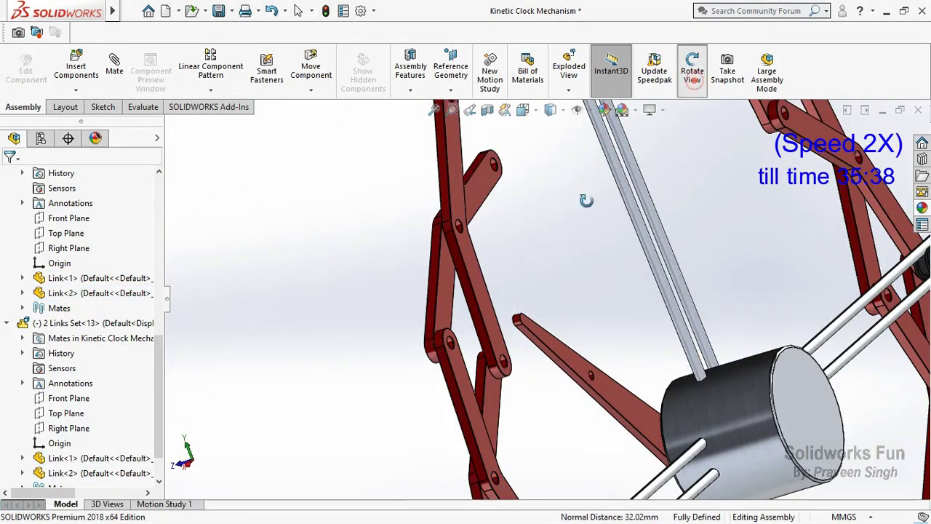
mouse_move(509, 291)
left_mouse_down()
mouse_move(544, 336)
mouse_move(477, 259)
left_mouse_up()
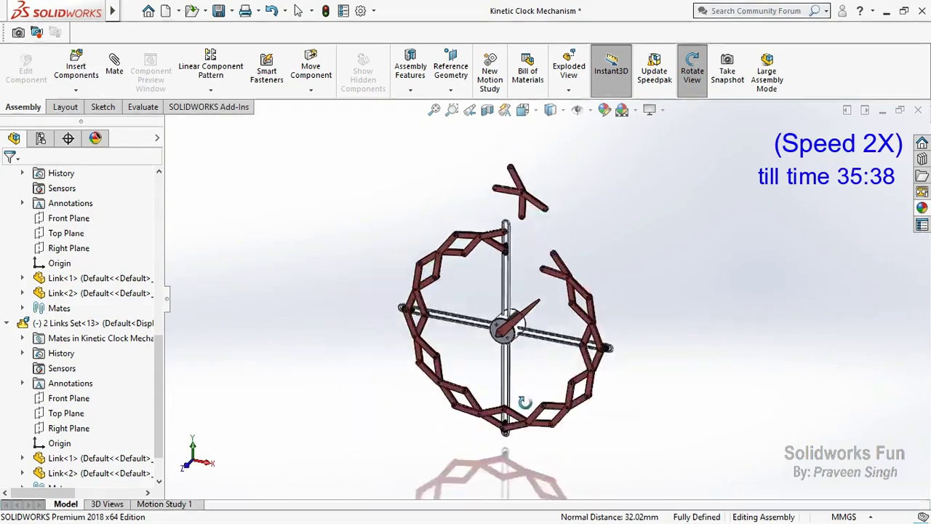
scroll(15, 408, "up", 10)
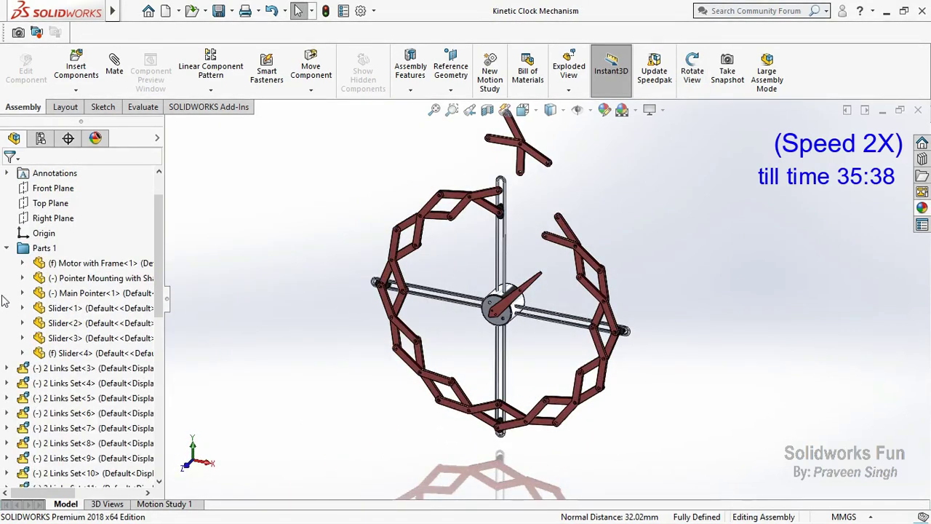
left_click(15, 249)
left_click(8, 412)
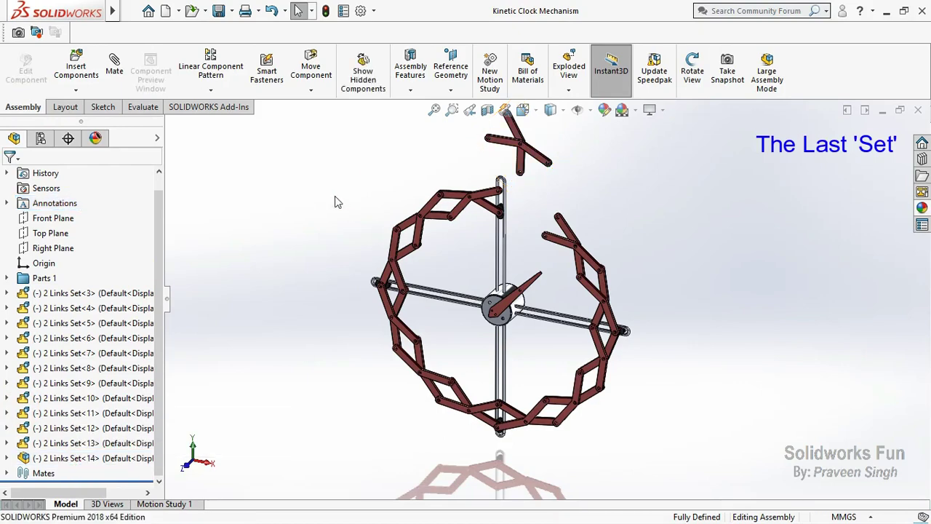
Select a link hole and the hole on Link<2>, and make them concentric.
scroll(551, 191, "down", 3)
scroll(538, 215, "down", 2)
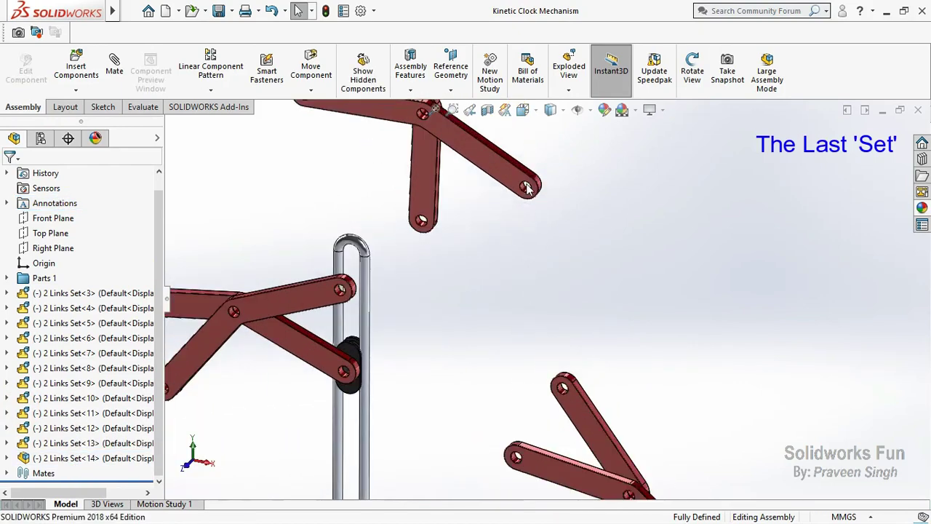
scroll(533, 235, "down", 2)
left_click(529, 255)
scroll(523, 406, "up", 5)
scroll(555, 370, "down", 4)
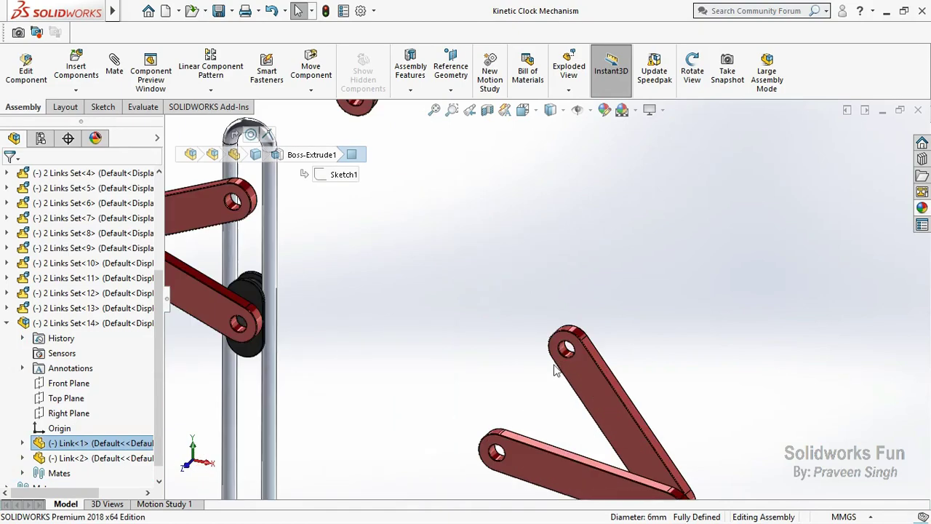
left_click(567, 355, "ctrl")
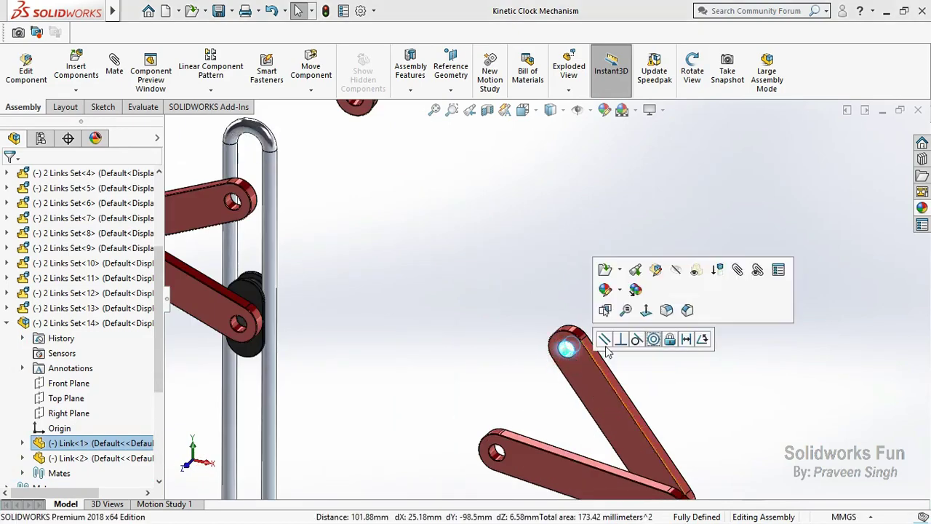
left_click(653, 338)
Make 2 Links Set<14> flexible, then mate another pair of link holes concentric.
scroll(457, 394, "up", 2)
scroll(618, 331, "up", 2)
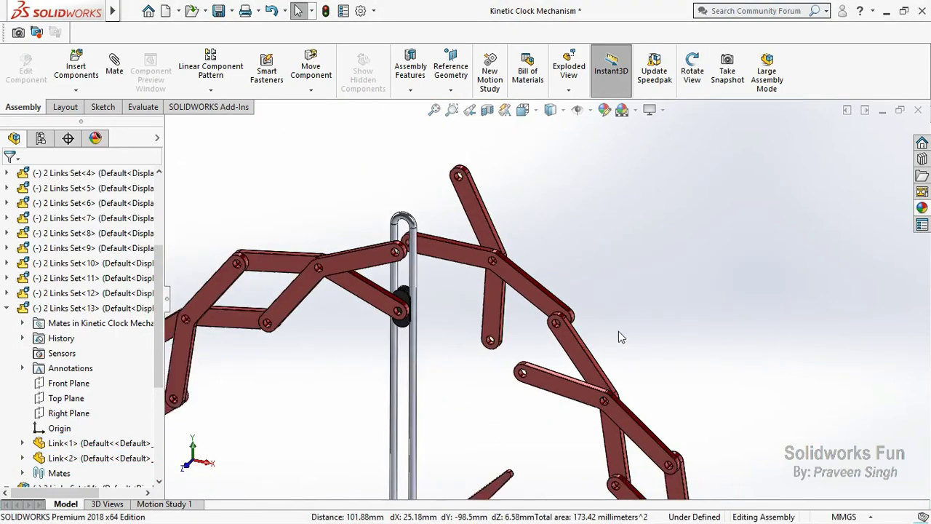
scroll(618, 331, "down", 1)
left_click(80, 323)
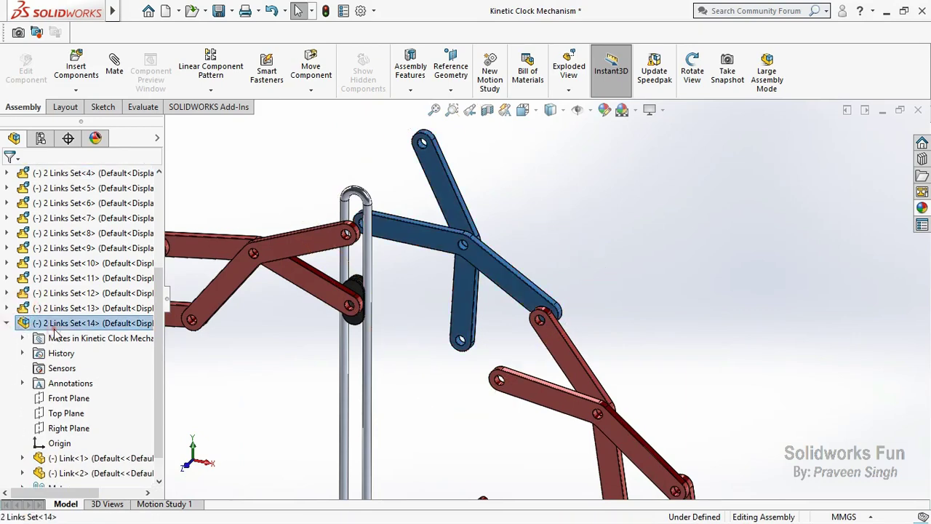
left_click(142, 312)
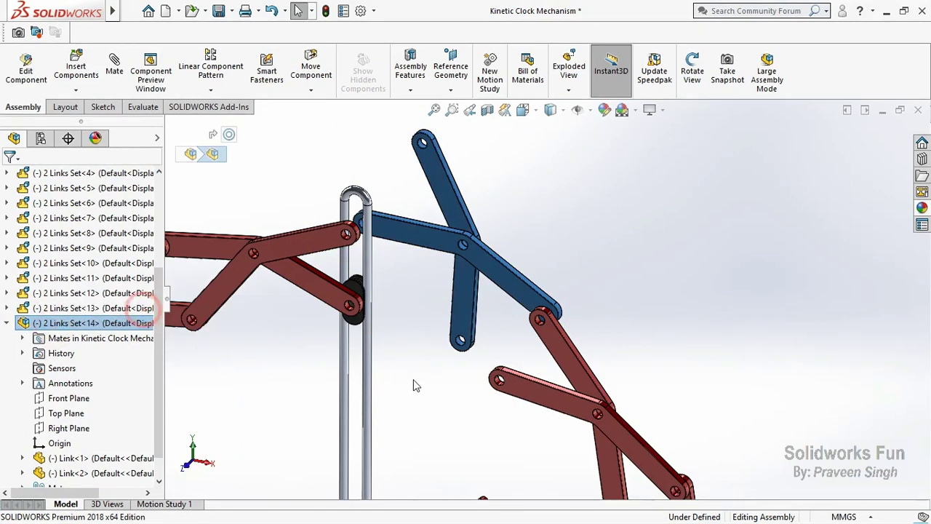
left_click(464, 393)
scroll(471, 371, "down", 5)
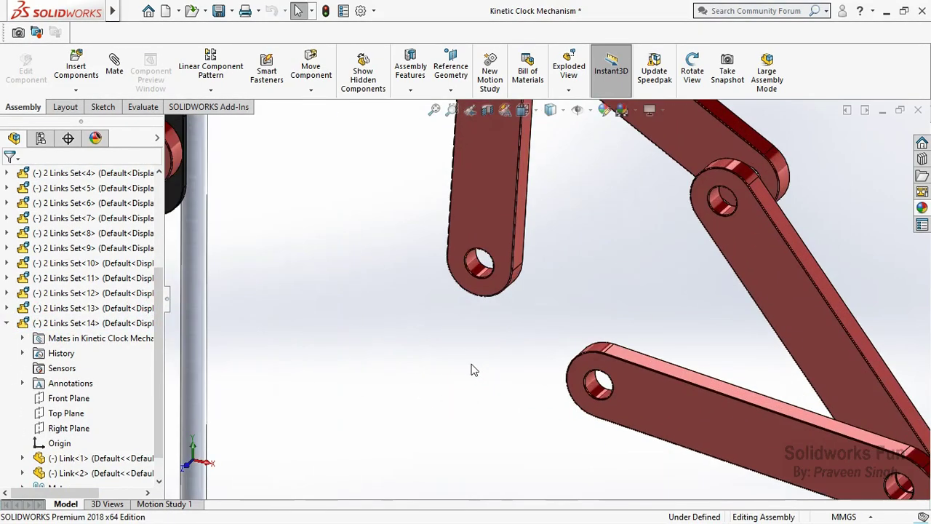
left_click(589, 386)
left_click(478, 262, "ctrl")
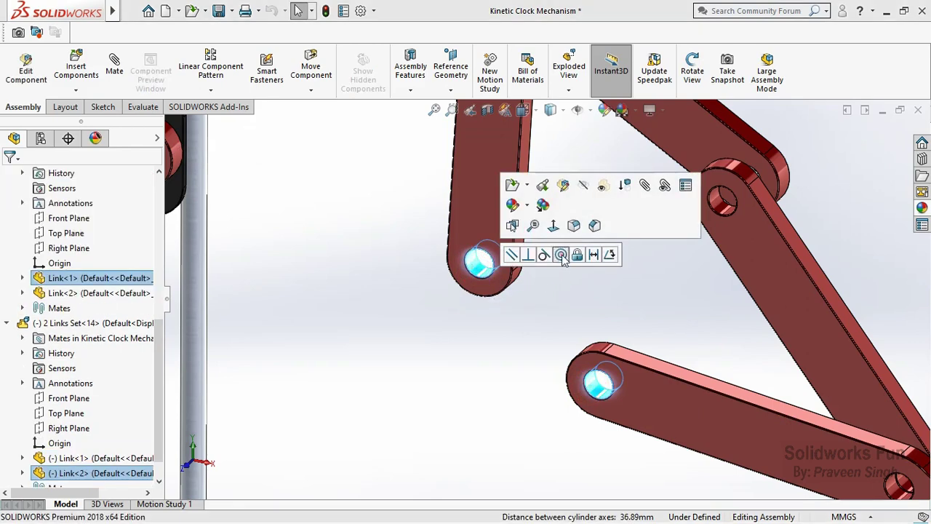
left_click(561, 254)
left_click(630, 252)
Orbit to the long link's hidden hole and mate it concentric, fully defining the set.
scroll(729, 394, "up", 5)
scroll(734, 308, "down", 2)
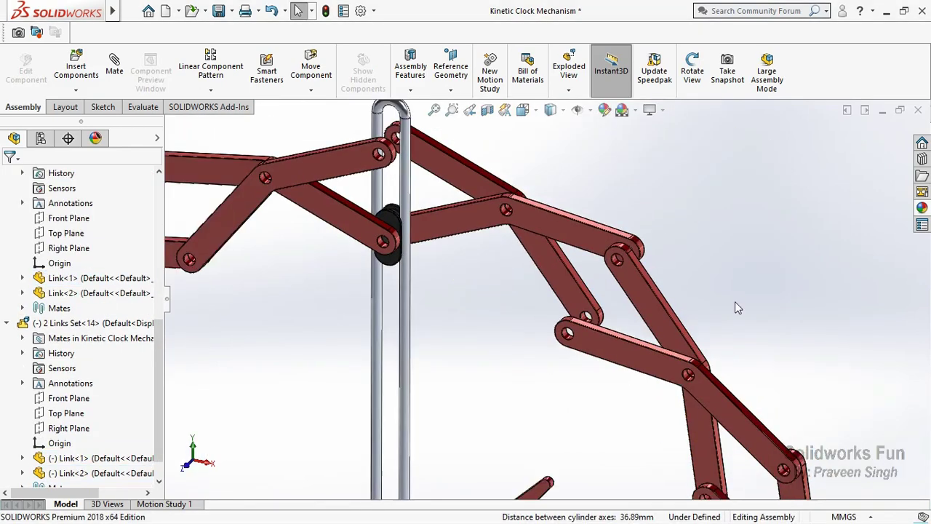
scroll(641, 275, "down", 2)
left_click(624, 308)
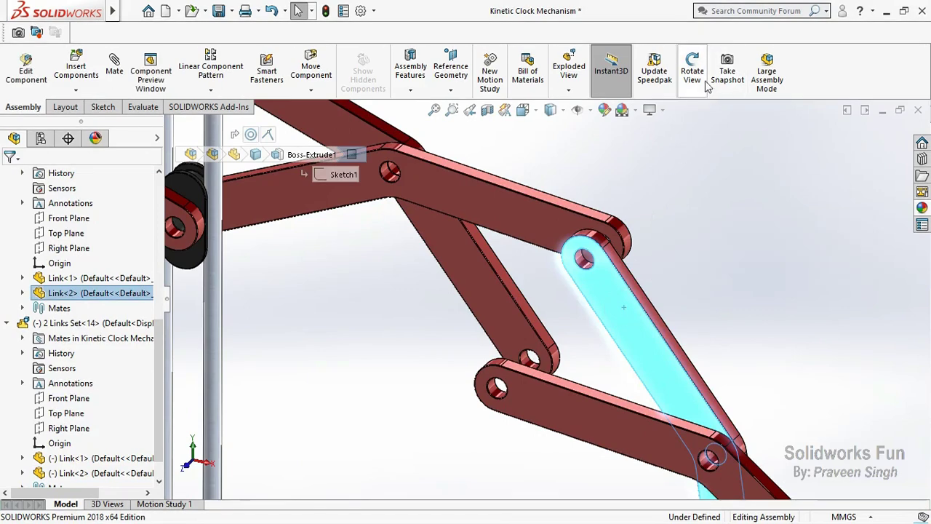
left_click_drag(630, 208, 536, 252)
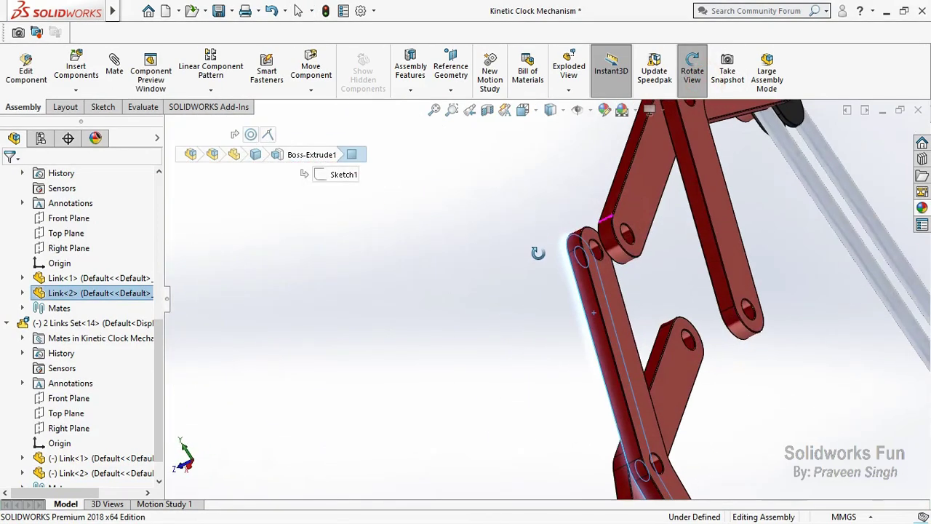
left_click(657, 174, "ctrl")
left_click(671, 120)
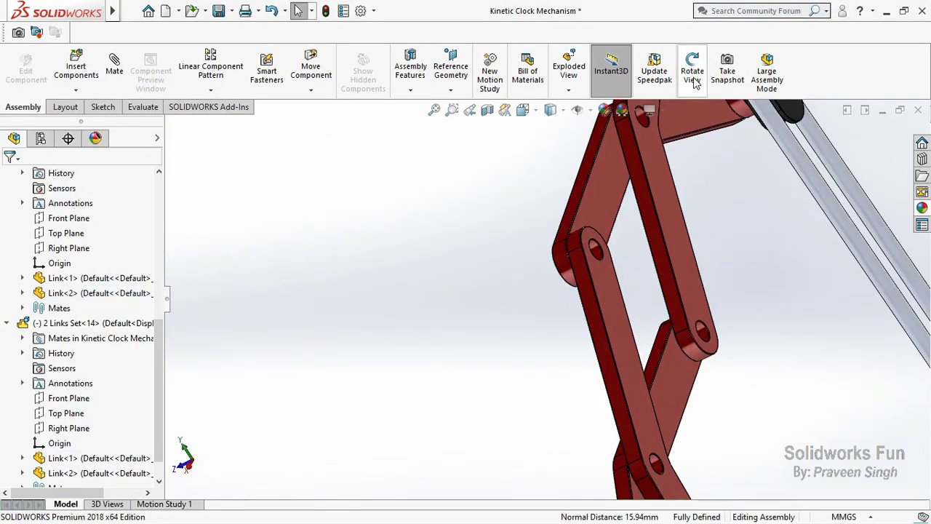
Inspect the closed ring, try dragging Link<2> of the last set, and collapse Set<14>.
left_click_drag(597, 212, 395, 179)
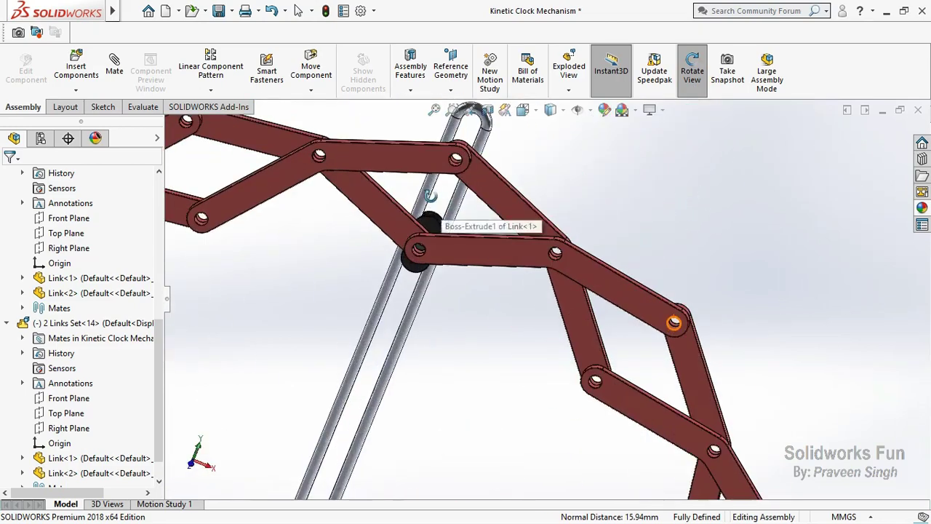
right_click(536, 141)
left_click(561, 152)
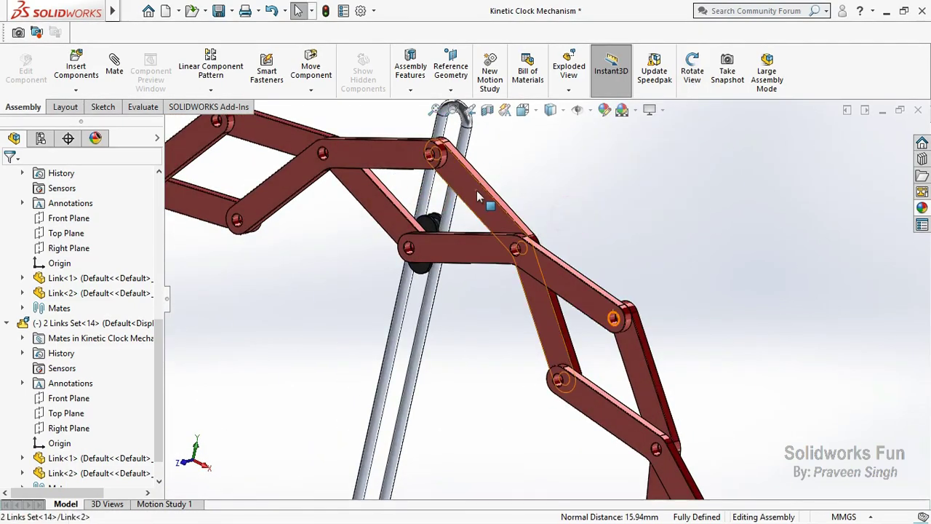
left_click_drag(477, 190, 487, 186)
left_click(459, 288)
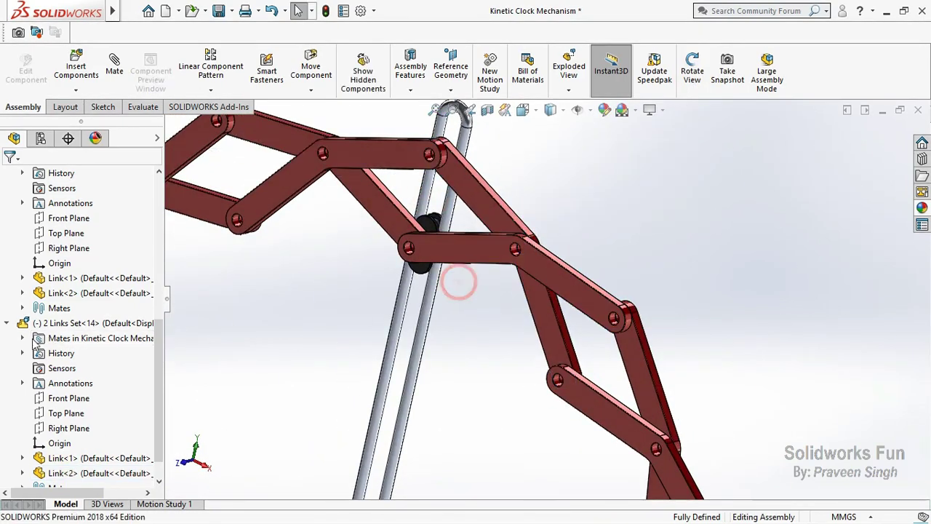
left_click(7, 325)
scroll(3, 426, "down", 2)
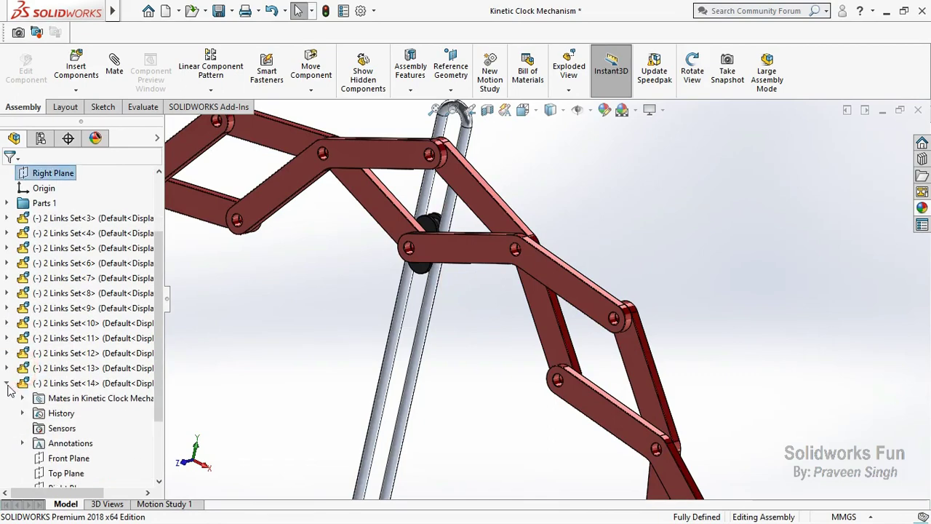
left_click(7, 382)
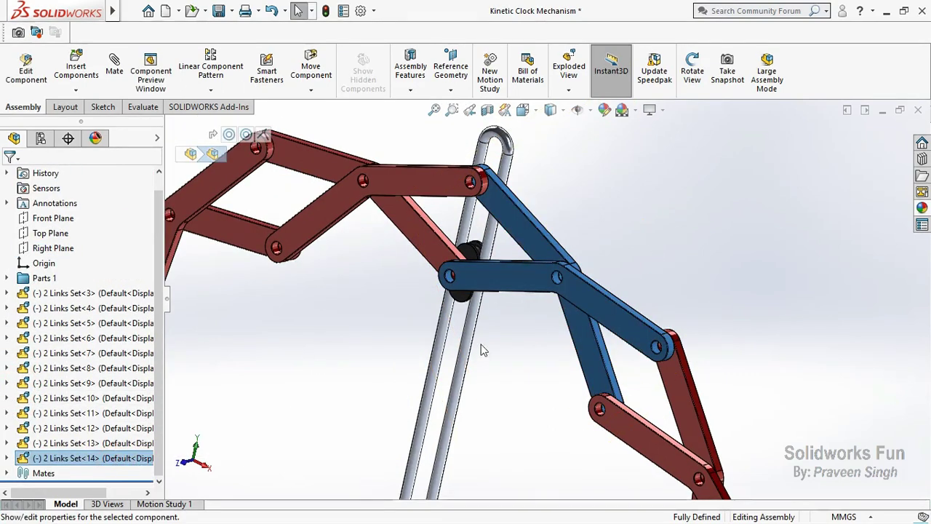
scroll(507, 197, "down", 4)
Mate Link<1>'s pin hole concentric with Link<2>'s hole, collapse Sets <14> and <3>, and view Front.
left_click(419, 206)
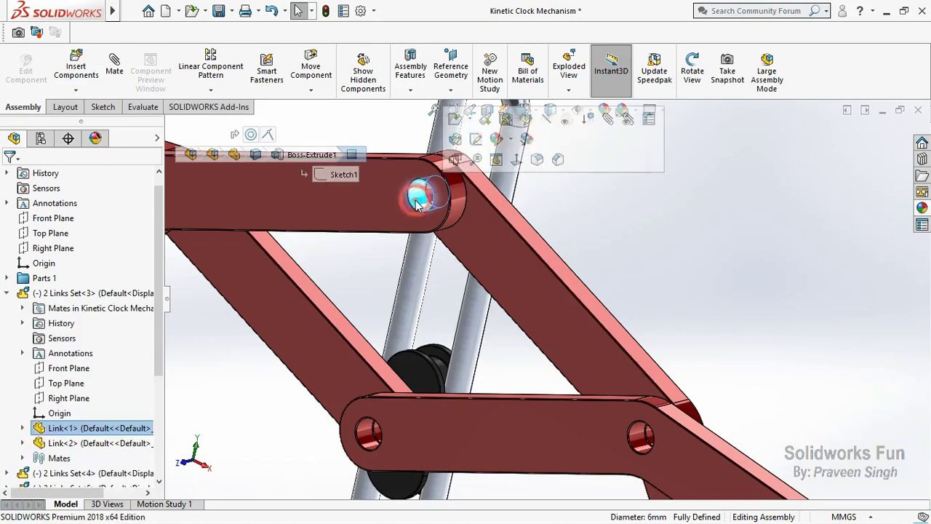
scroll(429, 206, "down", 1)
left_click(451, 205)
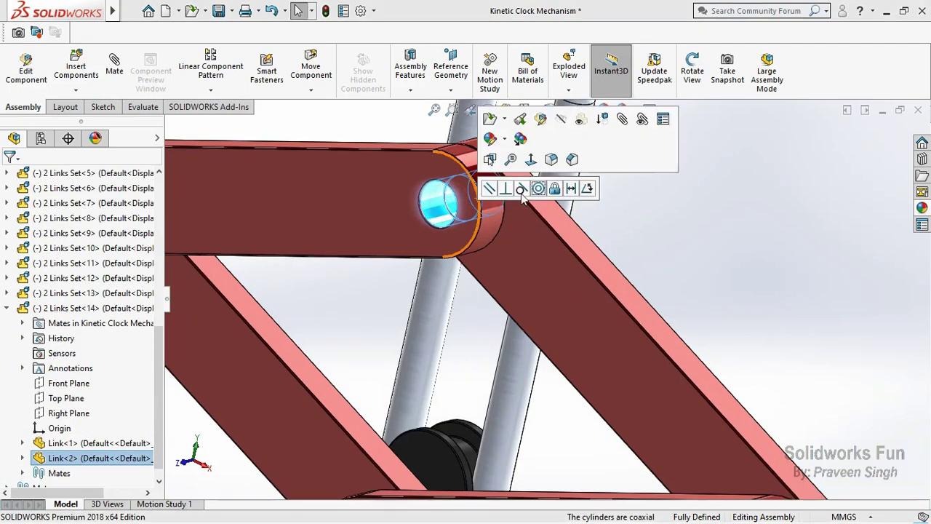
left_click(536, 187)
scroll(451, 348, "up", 3)
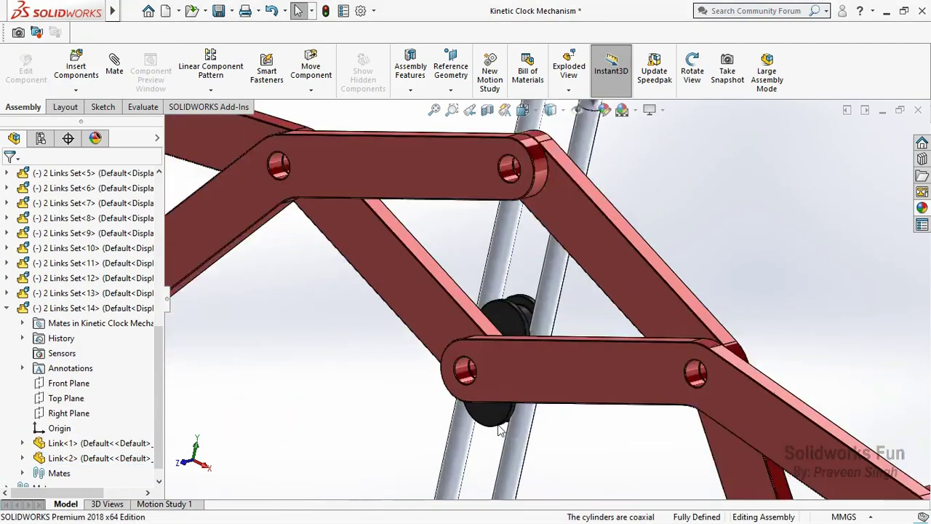
scroll(452, 342, "down", 3)
left_click(451, 338)
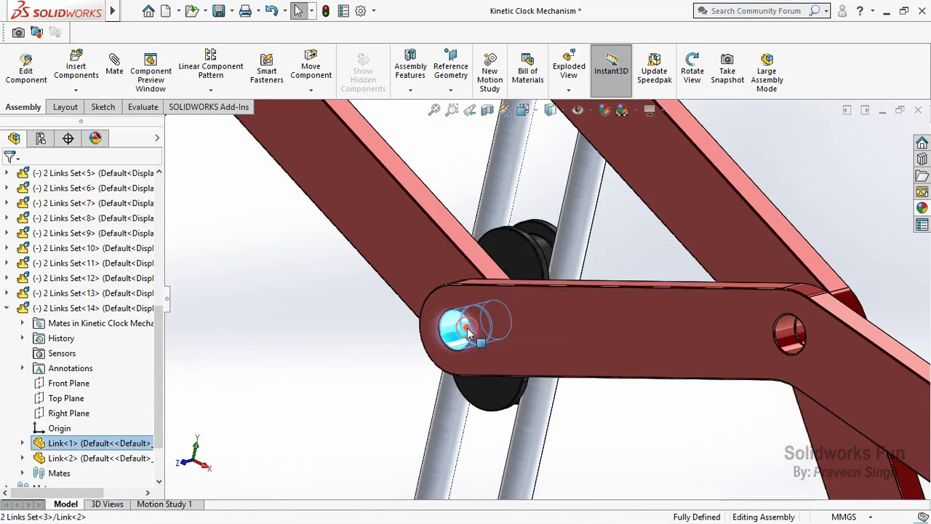
left_click(506, 326, "ctrl")
left_click(555, 318)
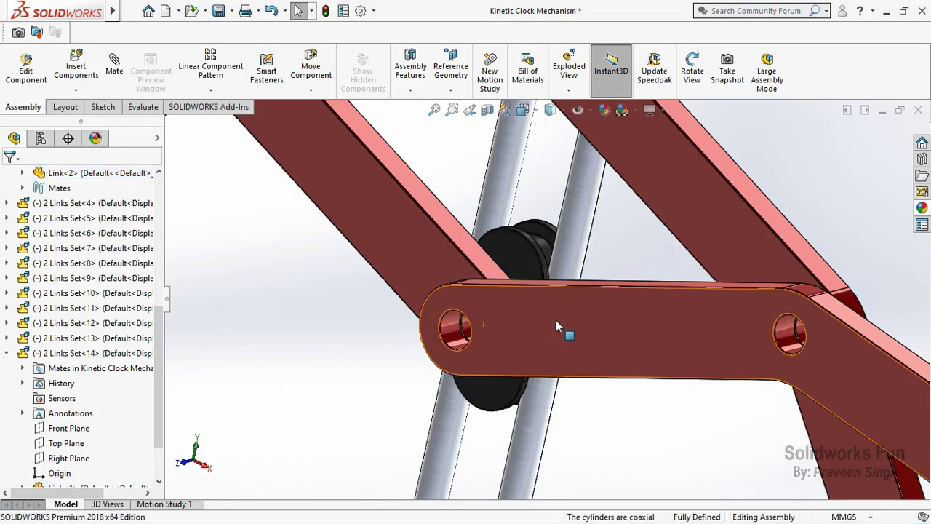
left_click(6, 353)
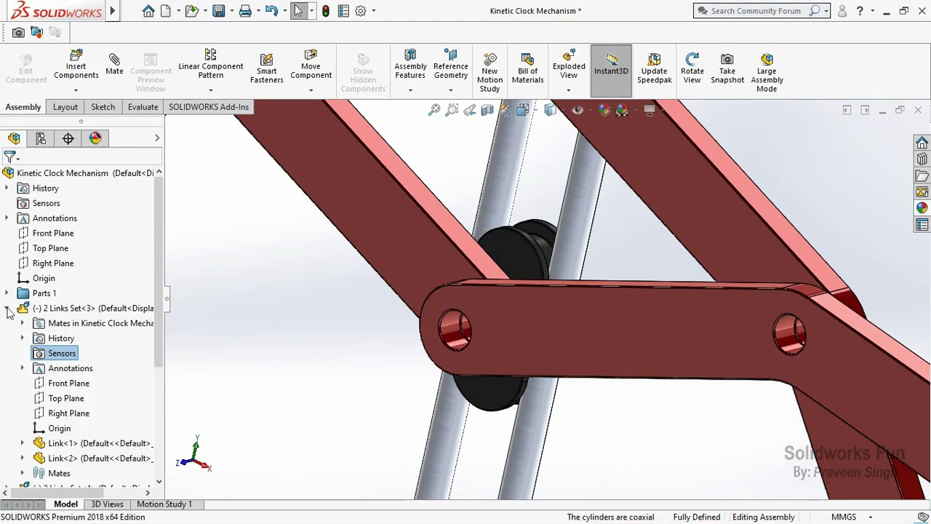
left_click(6, 307)
left_click(186, 466)
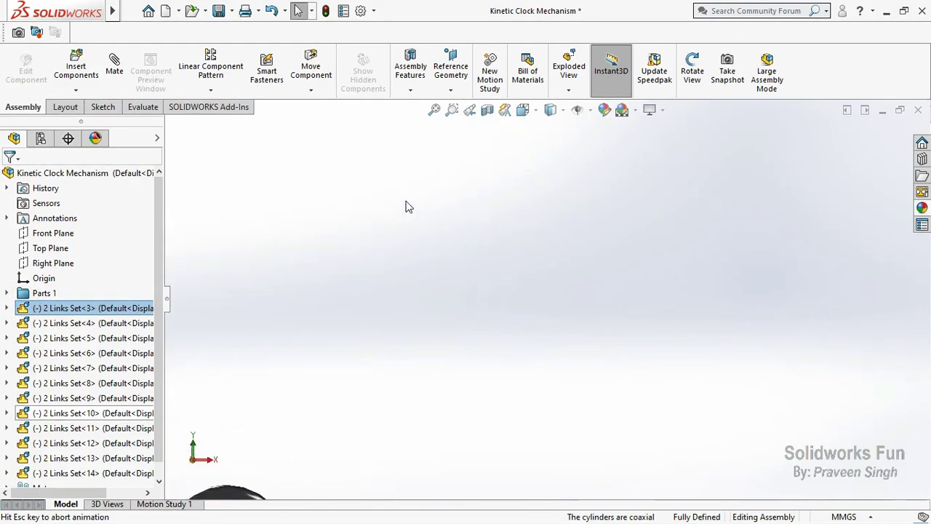
Zoom to fit, then put 2 Links Set<3> through Set<14> into a new folder named Link Sets.
left_click(434, 110)
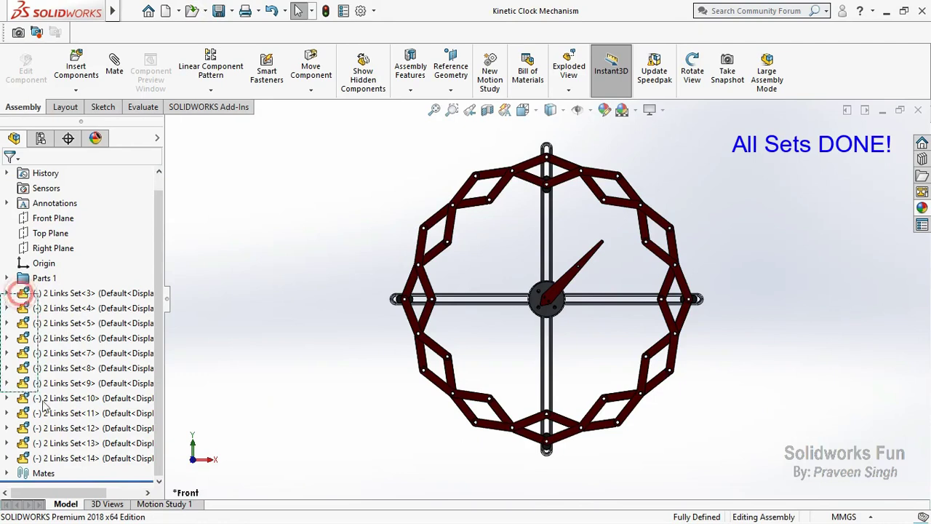
left_click(93, 458, "shift")
right_click(93, 461)
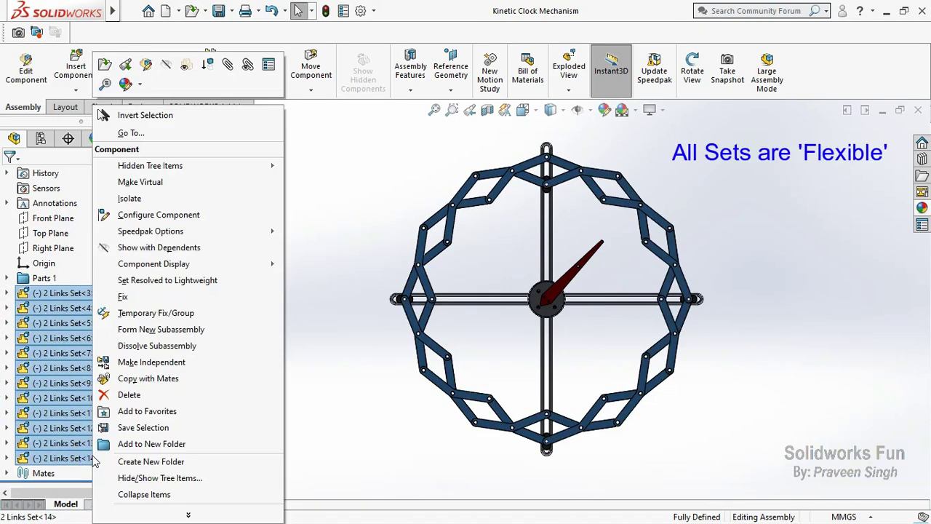
left_click(158, 446)
type("Link Sets")
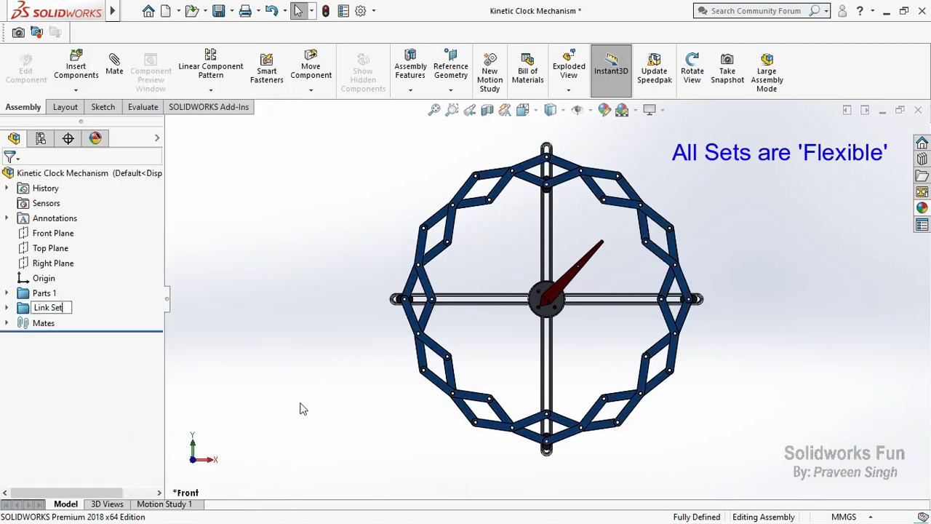
left_click(301, 406)
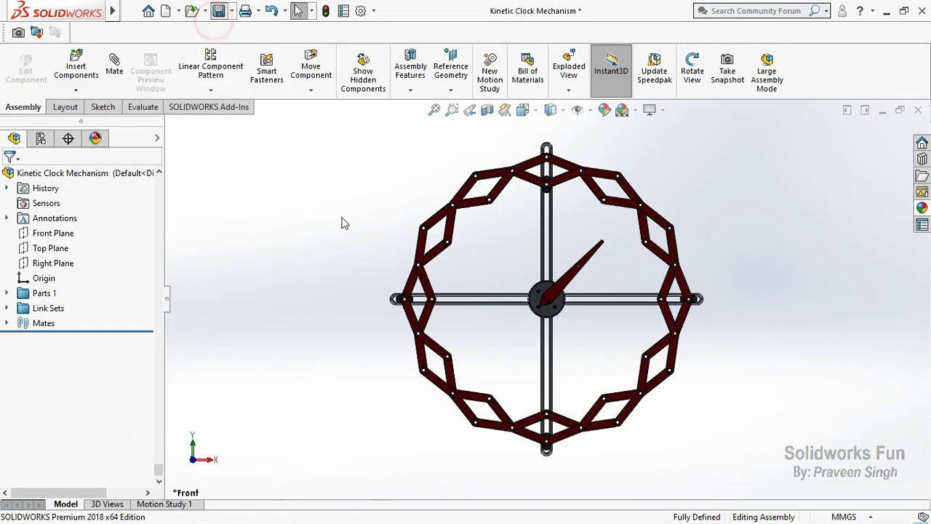
Open the Directional1 light's properties, adjust its longitude, then cancel the changes.
left_click(95, 139)
left_click(46, 157)
left_click(6, 219)
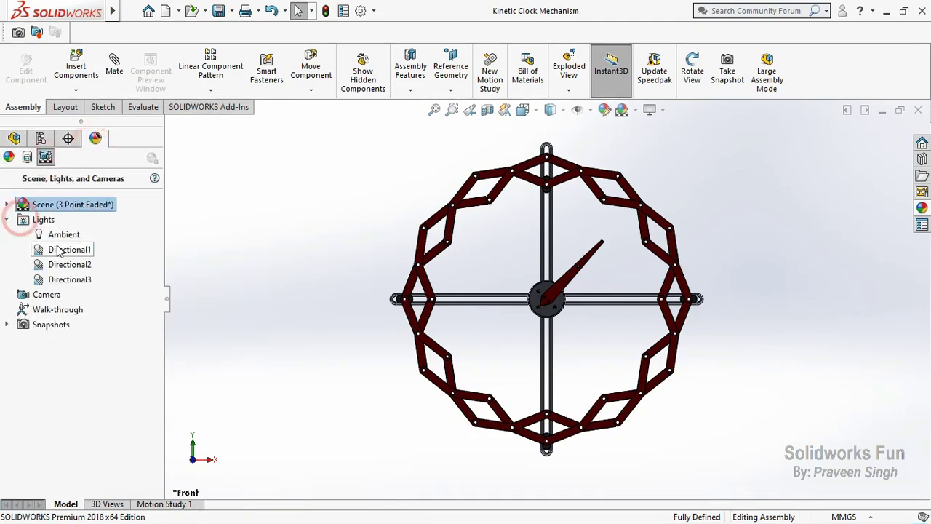
right_click(69, 250)
left_click(95, 268)
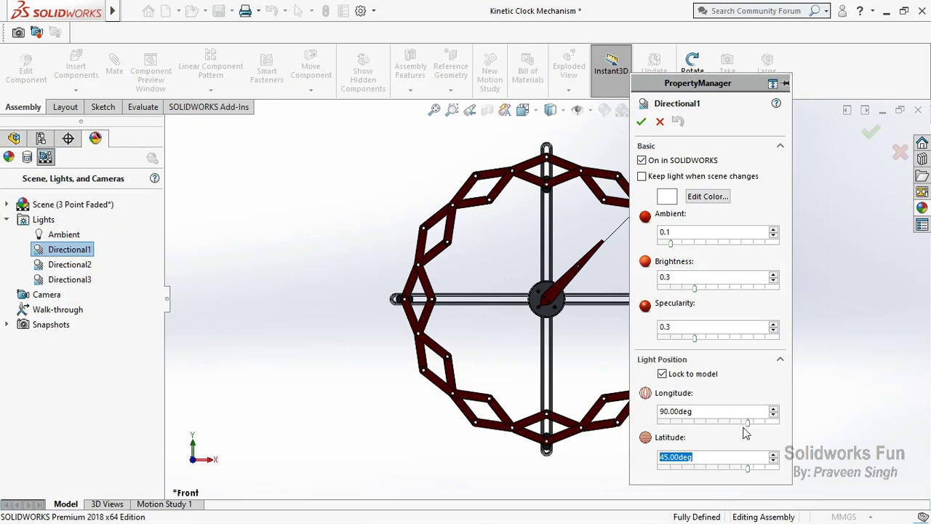
left_click_drag(737, 428, 724, 480)
left_click(660, 122)
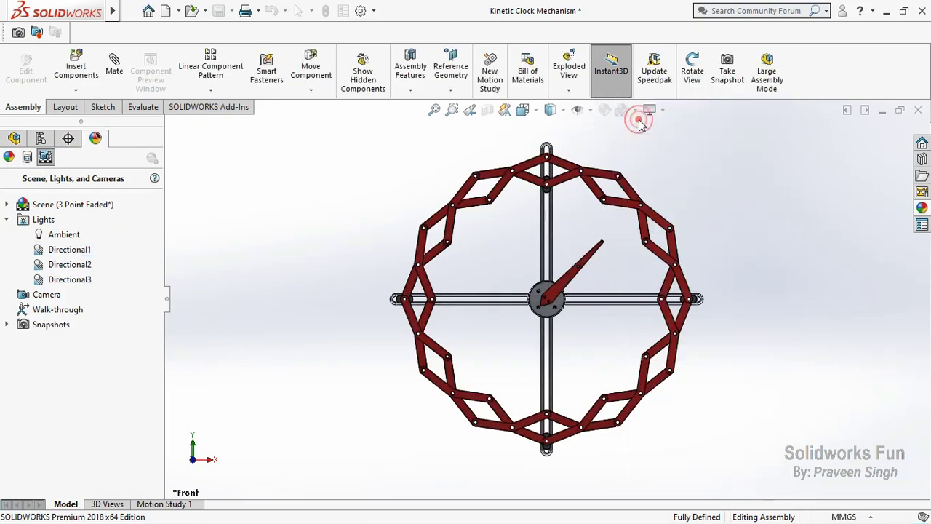
Insert the Connector Link part, with the file filter set to Part, and place it near the pointer.
left_click(15, 137)
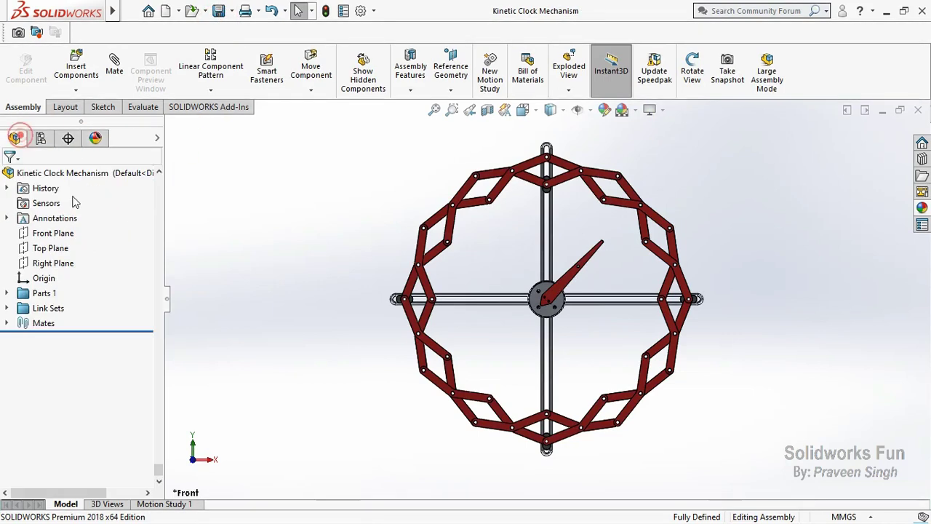
scroll(777, 238, "down", 2)
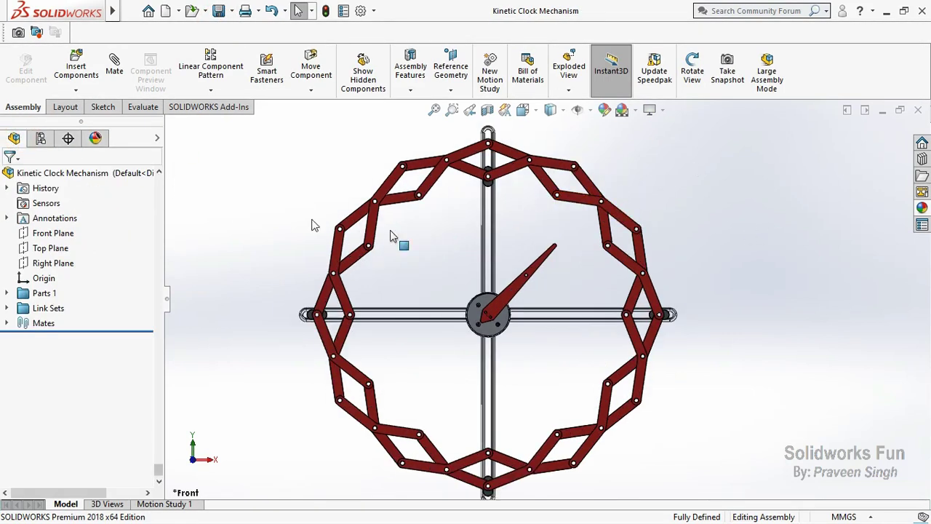
left_click(76, 91)
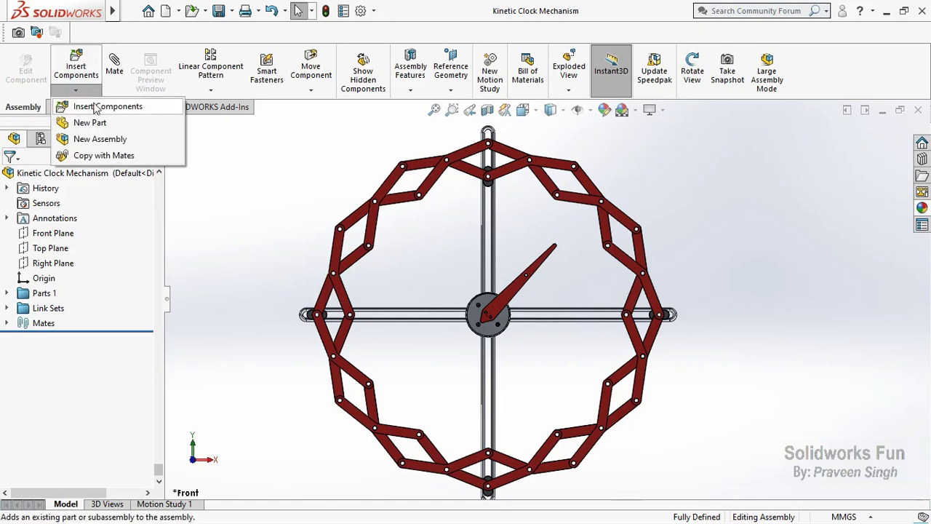
left_click(83, 103)
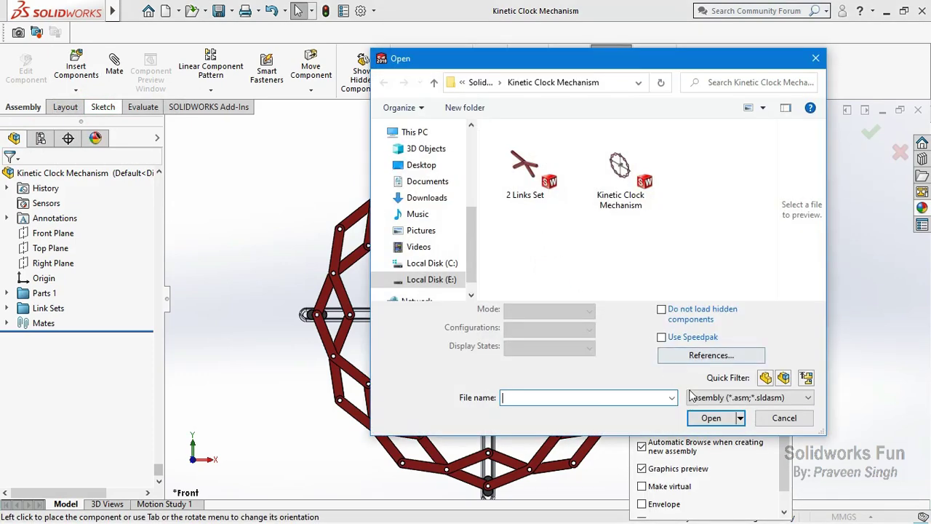
left_click(712, 398)
left_click(698, 251)
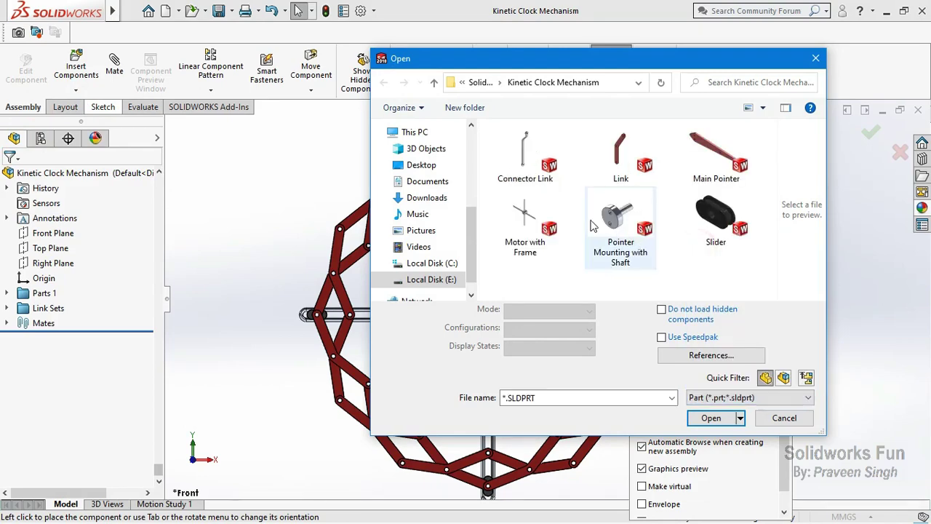
left_click(525, 156)
left_click(710, 393)
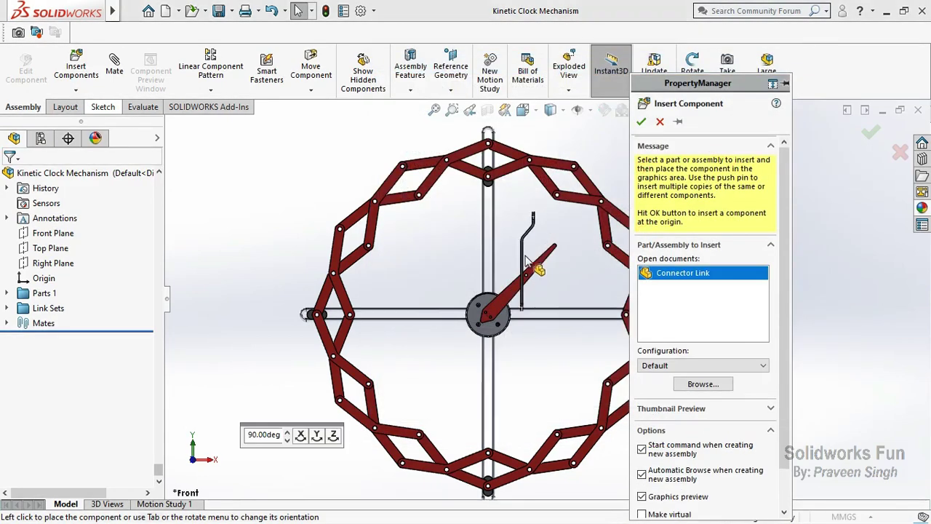
left_click(557, 221)
Rotate the Connector Link to face the front, then orbit to view it beside the pointer.
scroll(557, 224, "down", 5)
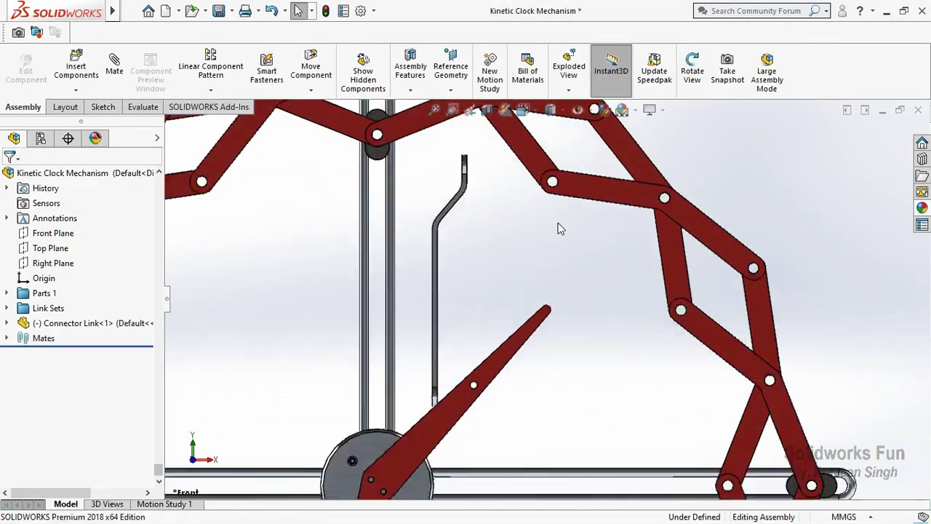
scroll(557, 224, "down", 2)
left_click(311, 89)
left_click(317, 122)
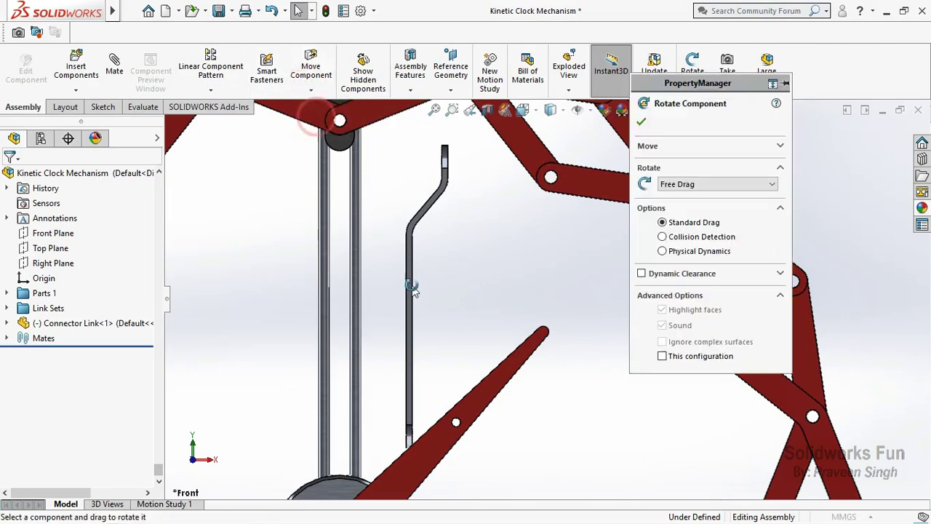
left_click_drag(398, 298, 405, 311)
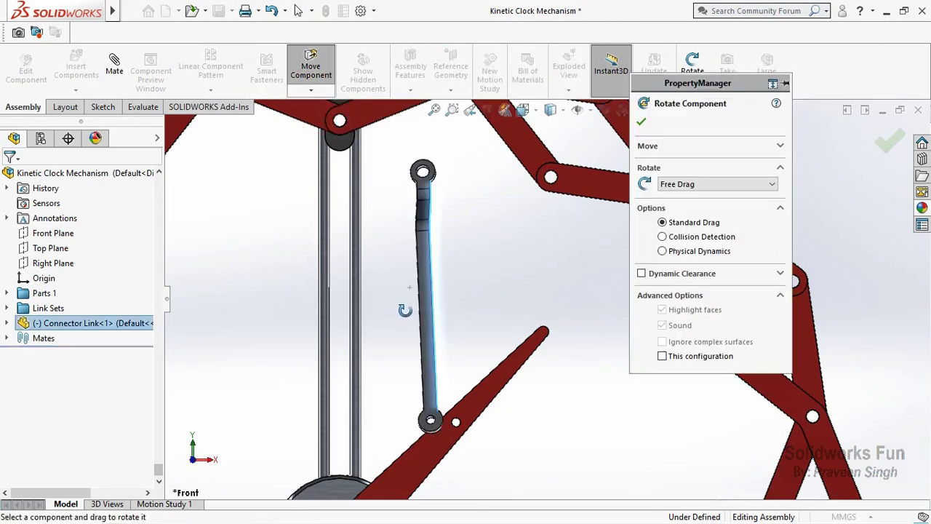
left_click(641, 122)
left_click(549, 202)
left_click(692, 73)
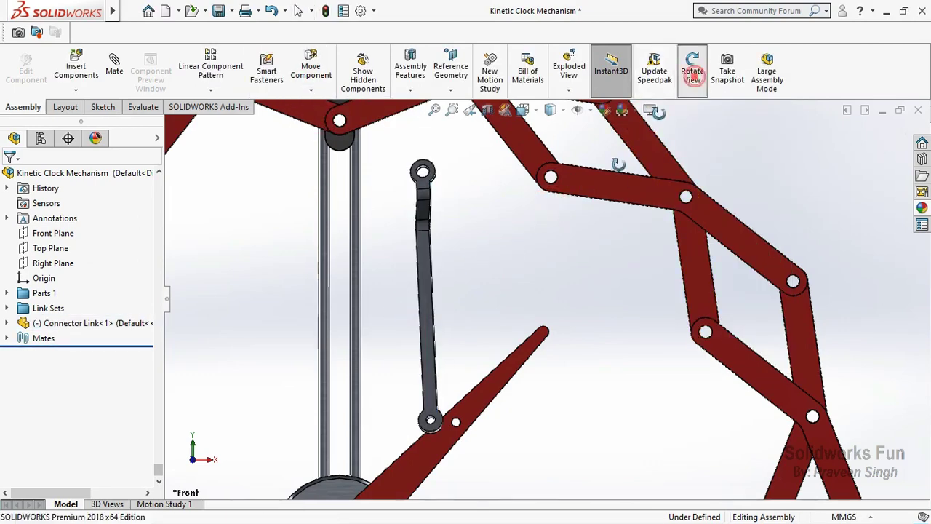
left_click_drag(619, 165, 502, 254)
right_click(502, 254)
Mate the Connector Link's end hole concentric with the Main Pointer arm's hole.
left_click(544, 332)
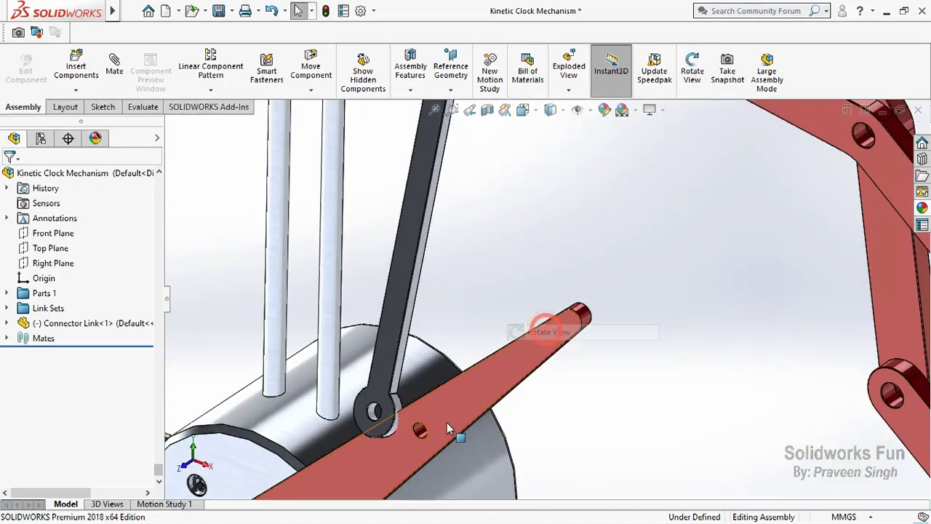
scroll(447, 429, "down", 3)
left_click(419, 400)
left_click(324, 362, "ctrl")
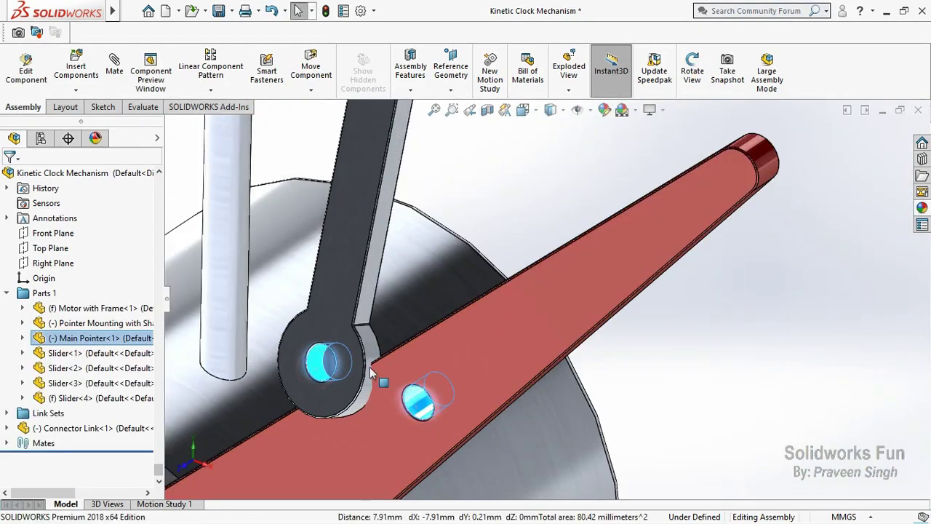
left_click(404, 357)
left_click(478, 357)
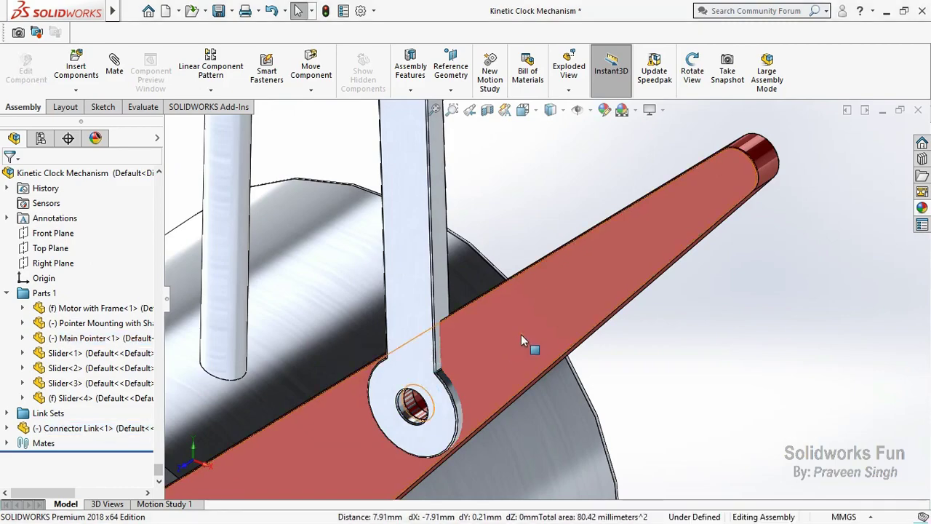
Orbit out to the whole linkage, turn off view rotation, and zoom toward the slider.
left_click(521, 336)
left_click(692, 69)
mouse_move(619, 305)
left_mouse_down()
mouse_move(488, 302)
mouse_move(721, 314)
left_mouse_up()
left_click(693, 70)
left_click(651, 231, "ctrl")
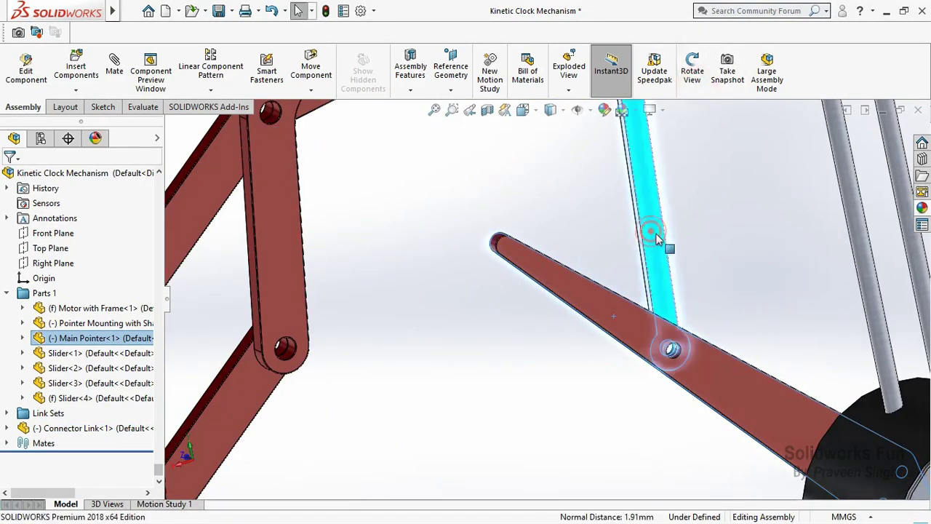
left_click(670, 231)
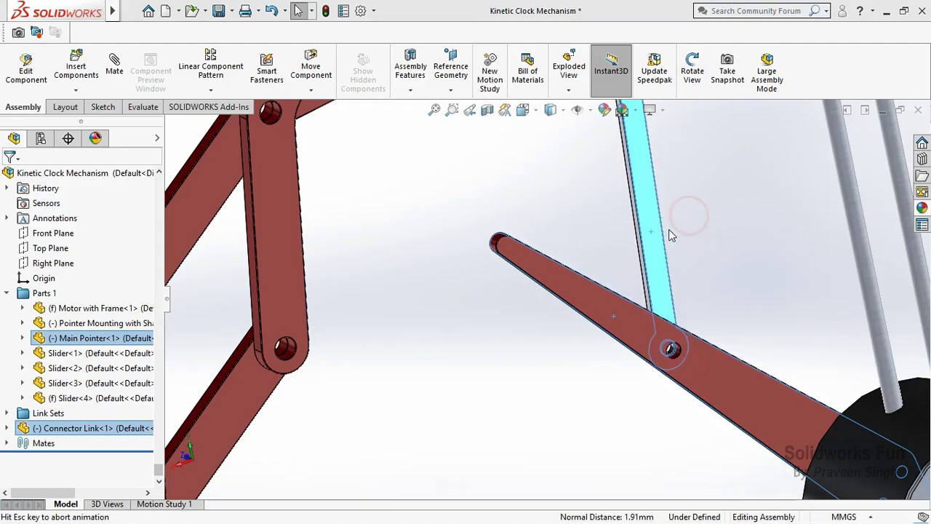
left_click(692, 69)
mouse_move(833, 266)
left_mouse_down()
mouse_move(557, 238)
mouse_move(553, 212)
mouse_move(565, 217)
left_mouse_up()
right_click(572, 211)
left_click(618, 287)
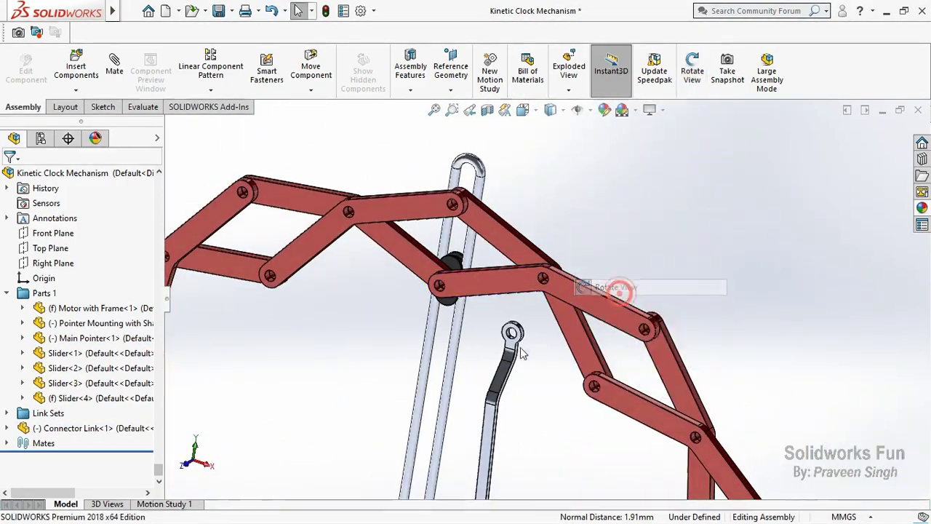
scroll(390, 313, "down", 4)
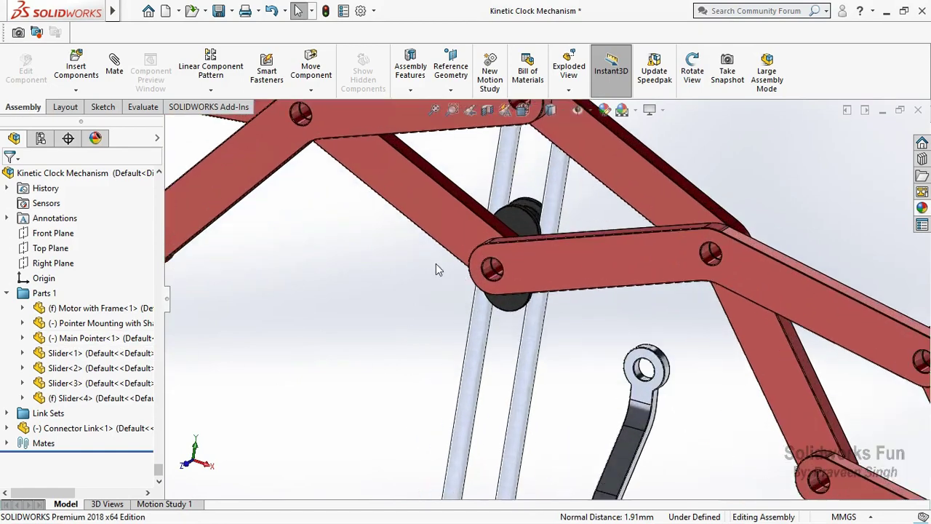
Set Slider<4> to Float instead of Fixed from the design tree.
right_click(515, 231)
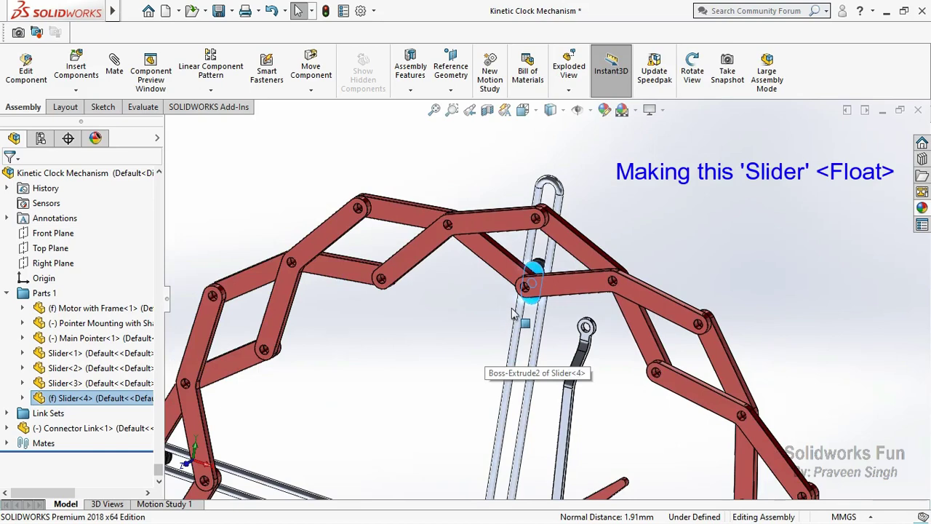
right_click(99, 400)
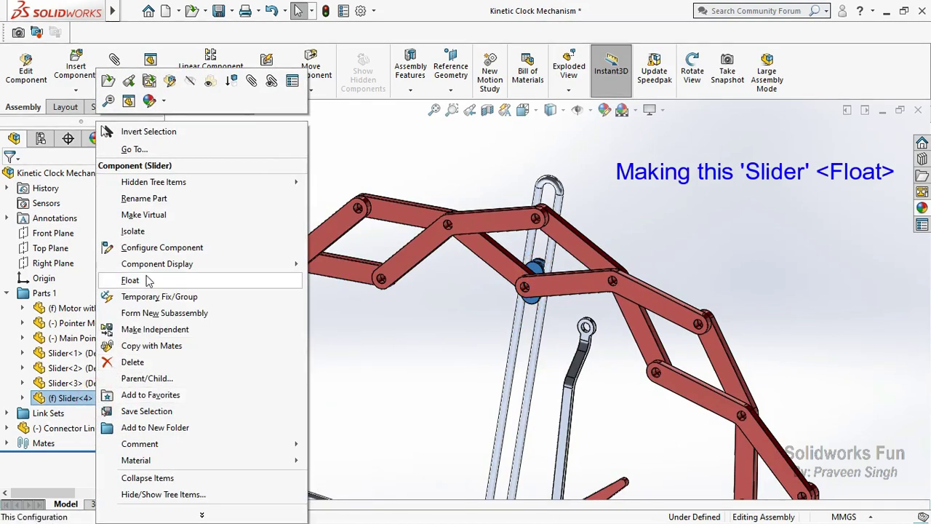
left_click(130, 280)
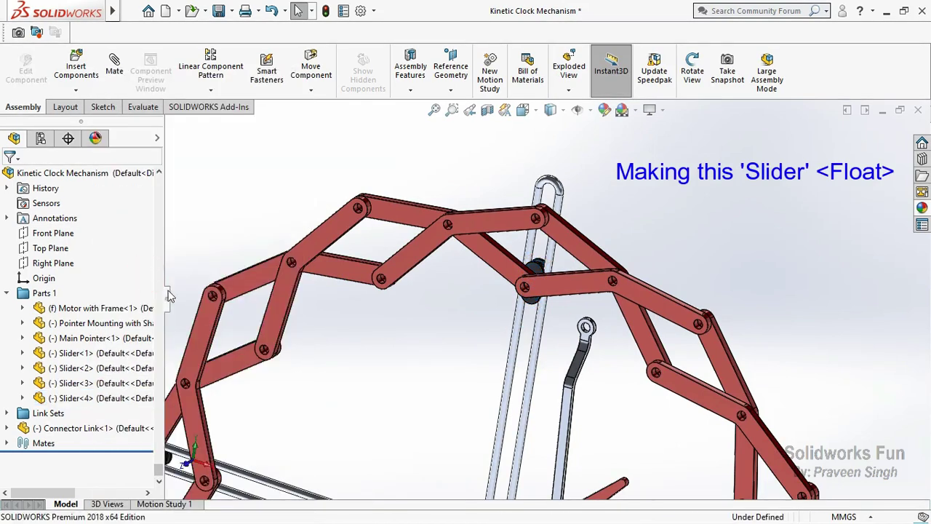
Mate the red link's pin hole concentric with the connector link's end hole.
scroll(460, 371, "down", 3)
scroll(606, 339, "down", 3)
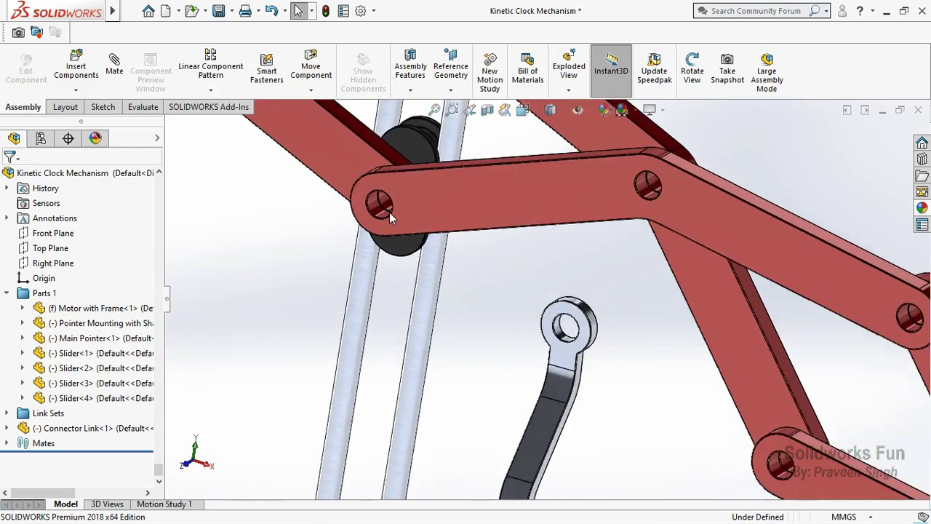
left_click(379, 212)
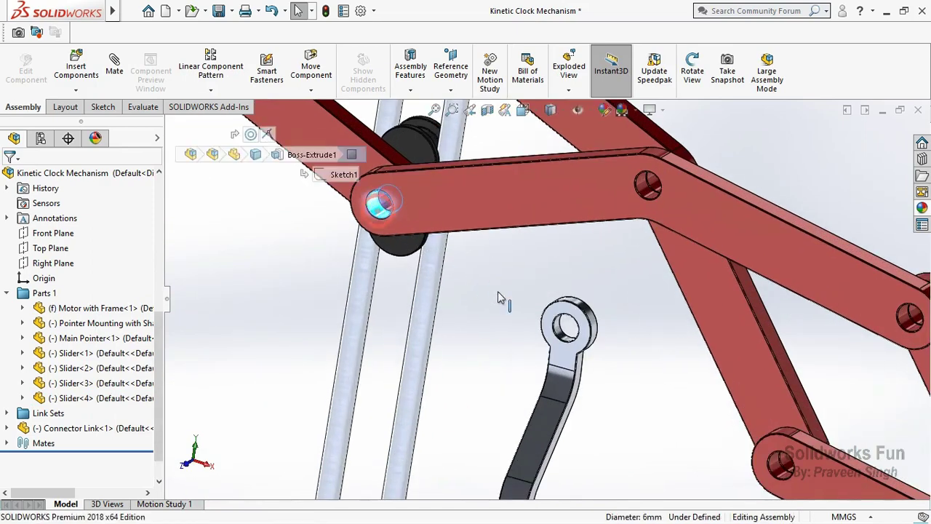
left_click(564, 336, "ctrl")
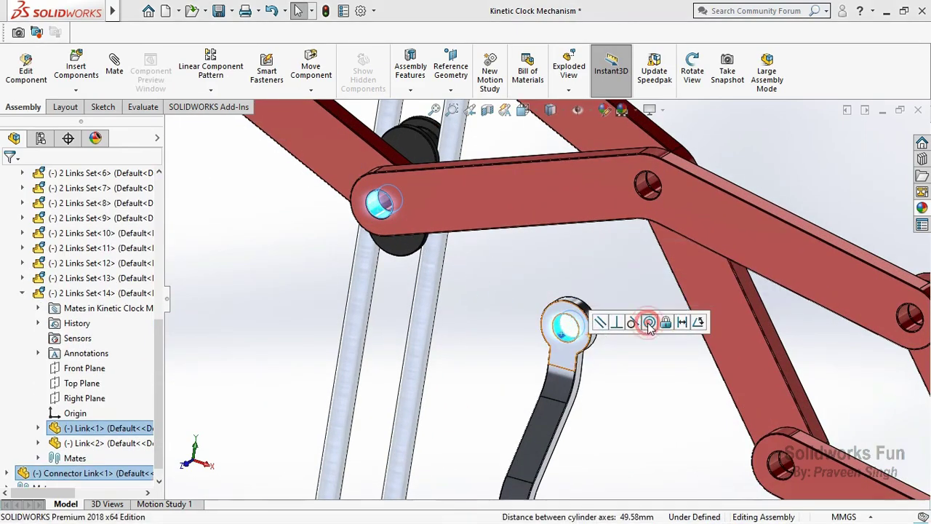
left_click(650, 323)
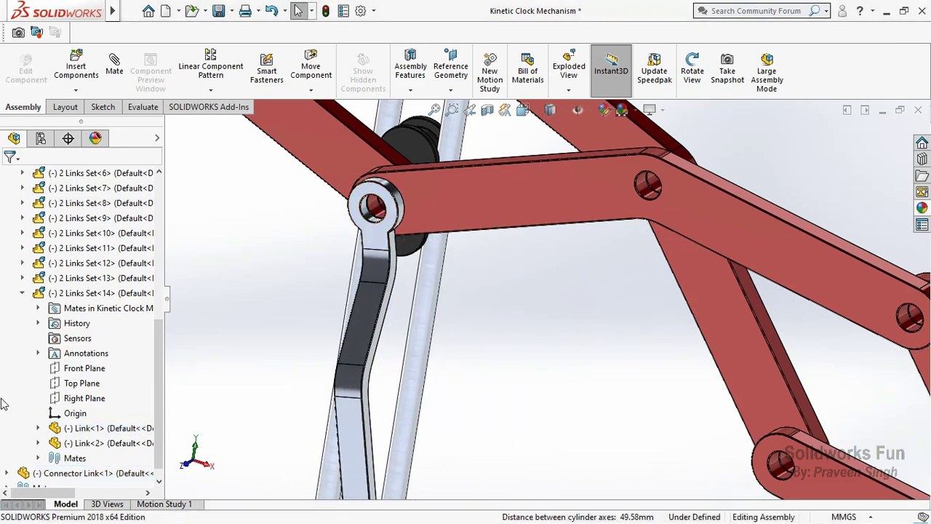
Switch to Front view and check Fix/Float status of Motor with Frame, Pointer Mounting, Main Pointer and sliders.
left_click(22, 383)
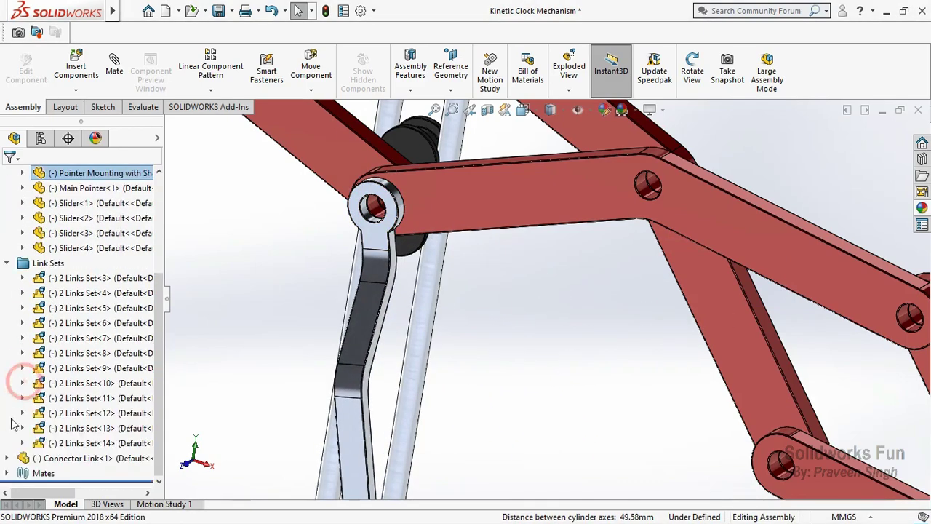
scroll(266, 441, "up", 5)
left_click(191, 467)
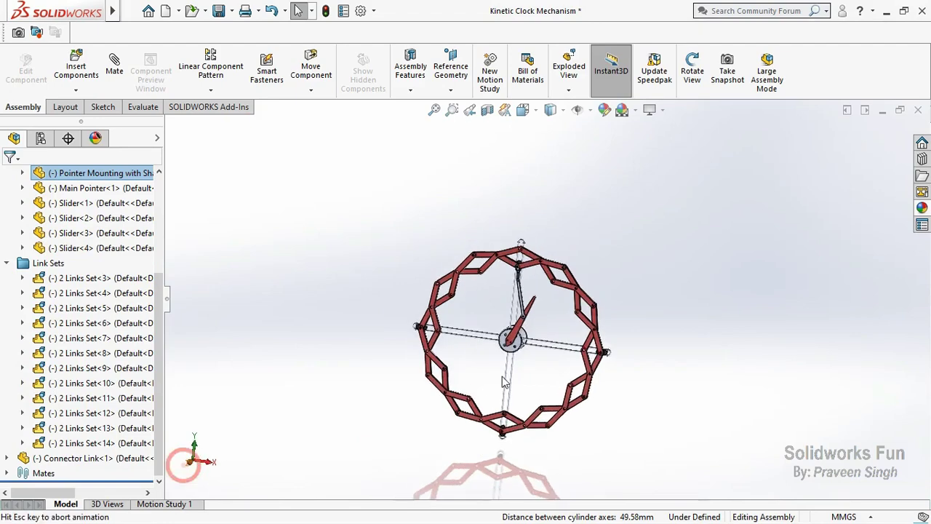
scroll(45, 254, "up", 1)
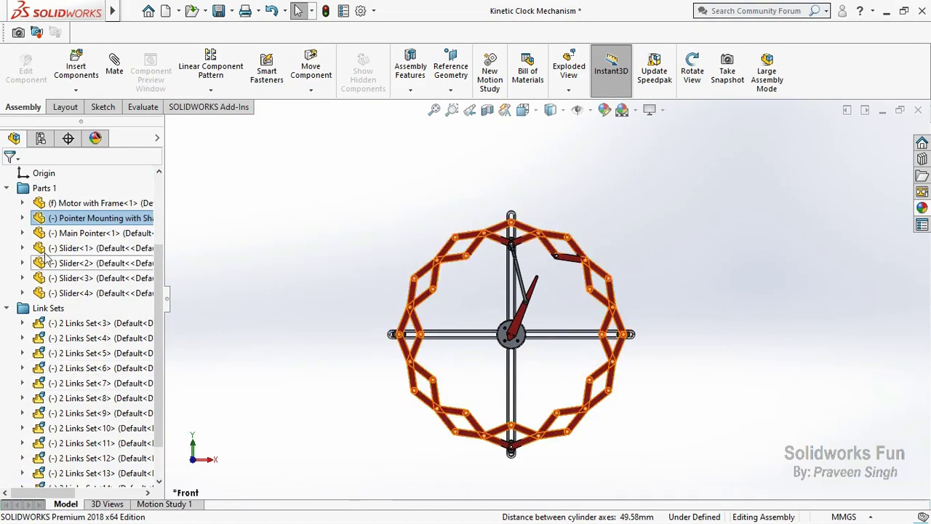
right_click(98, 206)
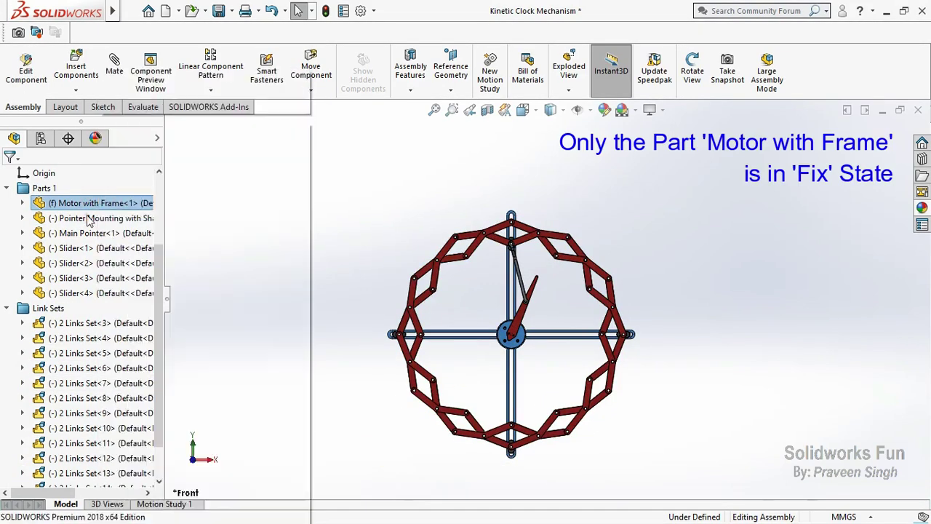
right_click(83, 218)
right_click(69, 234)
right_click(63, 249)
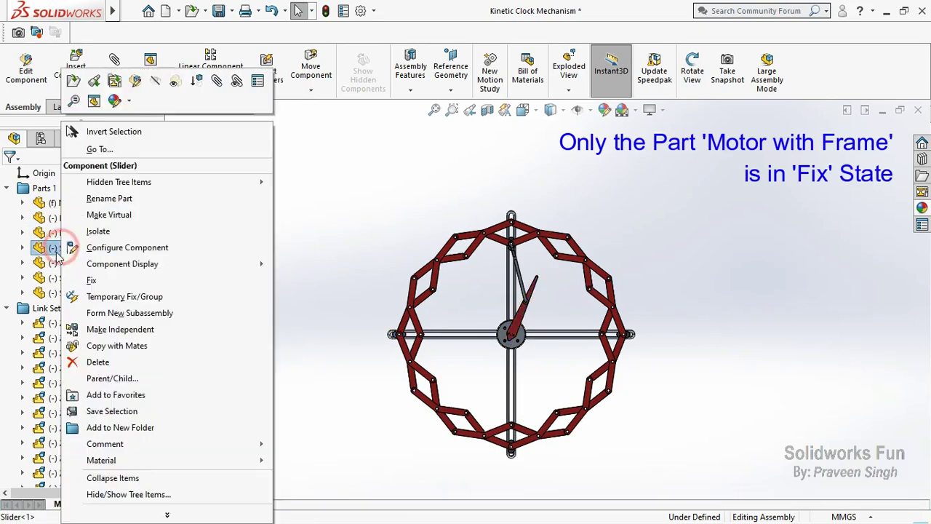
right_click(40, 273)
right_click(34, 291)
left_click(34, 291)
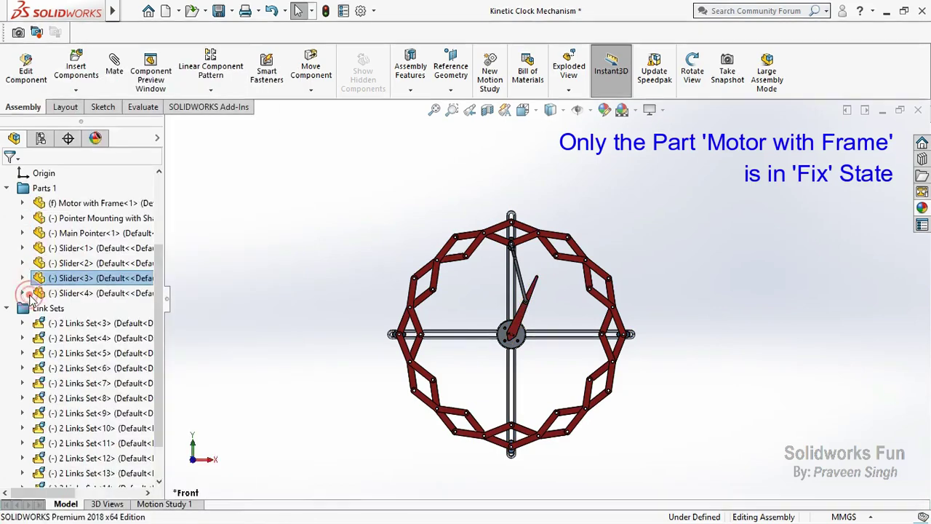
right_click(35, 291)
left_click(283, 288)
Select 2 Links Set<3> through <14> and check Connector Link<1>'s fix status.
scroll(10, 373, "down", 2)
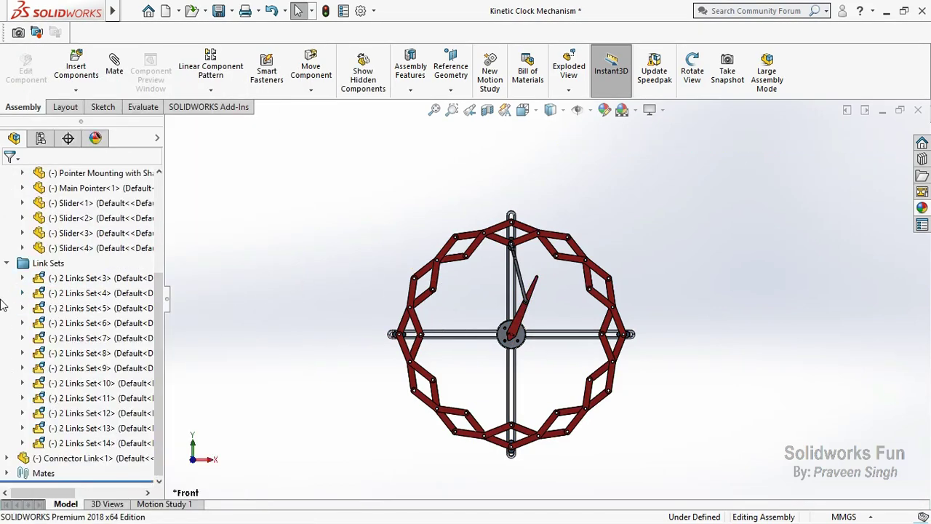
left_click_drag(64, 398, 113, 445)
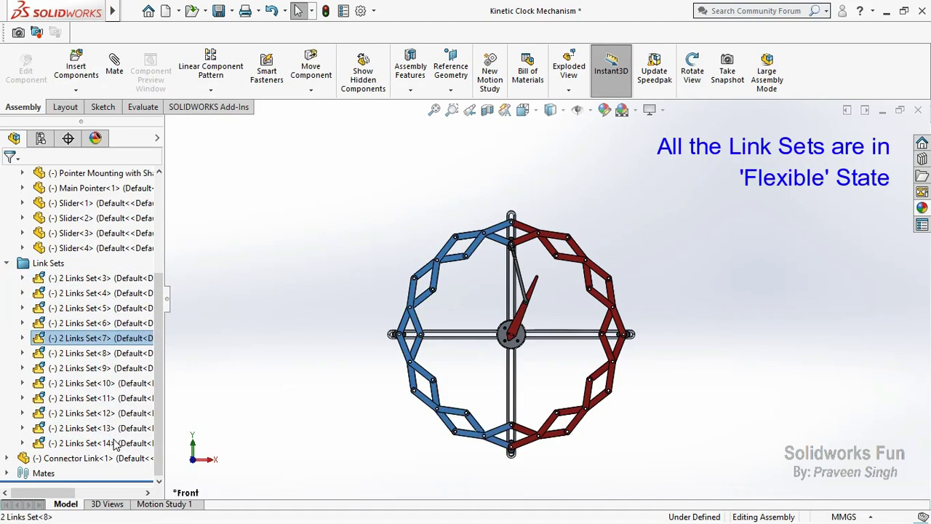
left_click(308, 417)
right_click(134, 459)
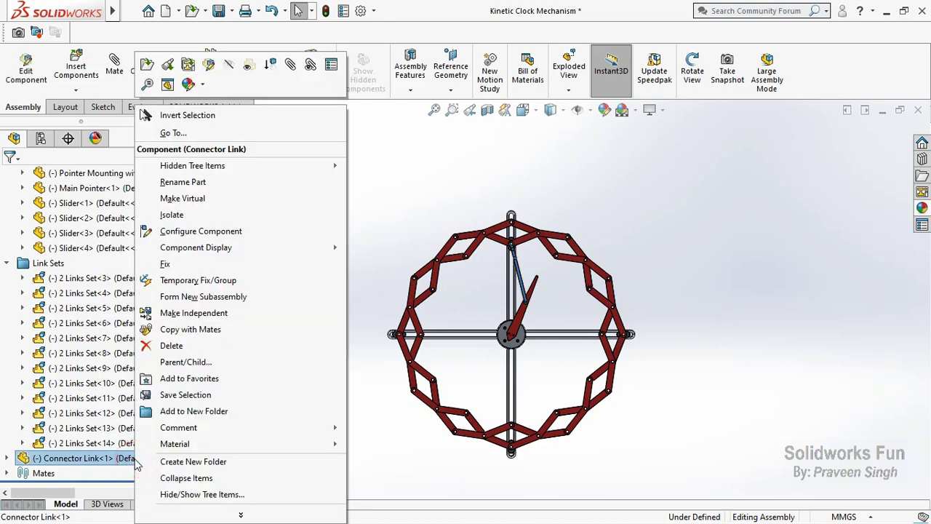
left_click(405, 441)
scroll(1, 378, "up", 3)
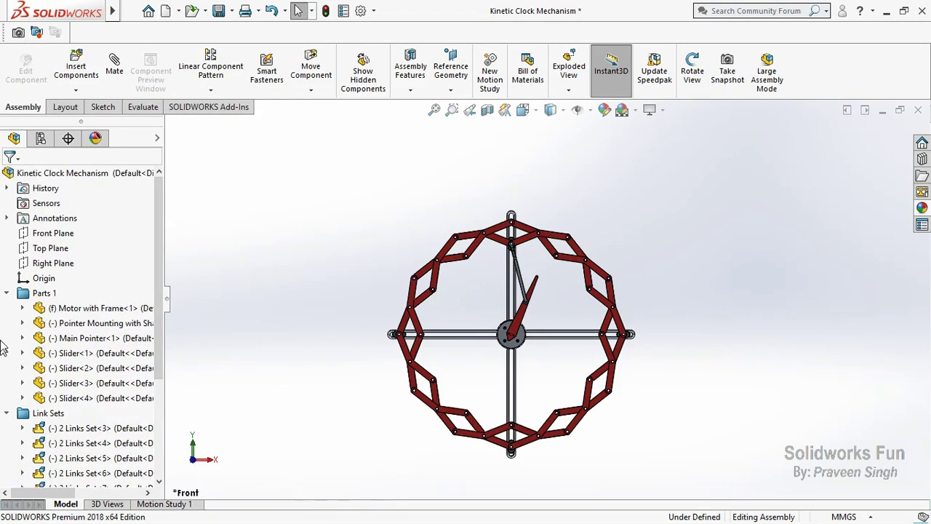
Collapse Parts 1 and Link Sets, expand Mates, and select the link mates through Concentric30.
left_click(6, 293)
left_click(7, 309)
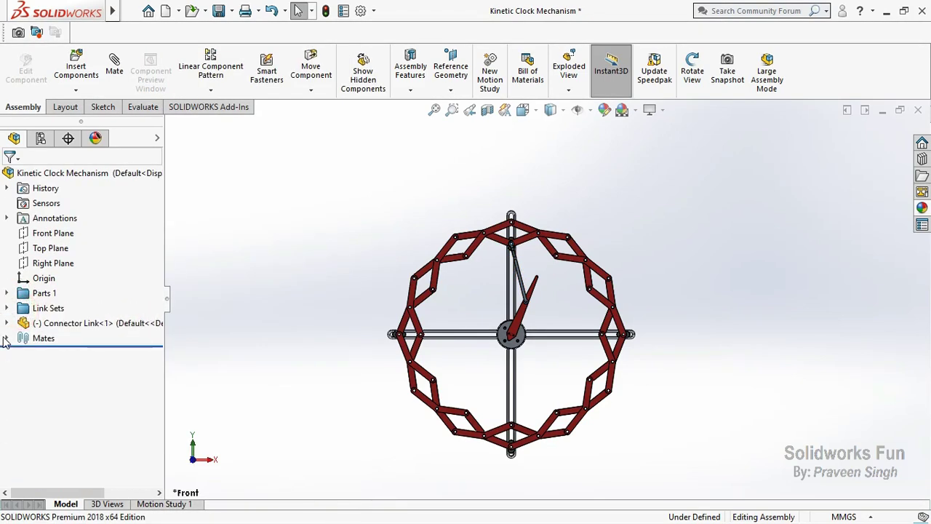
left_click(6, 338)
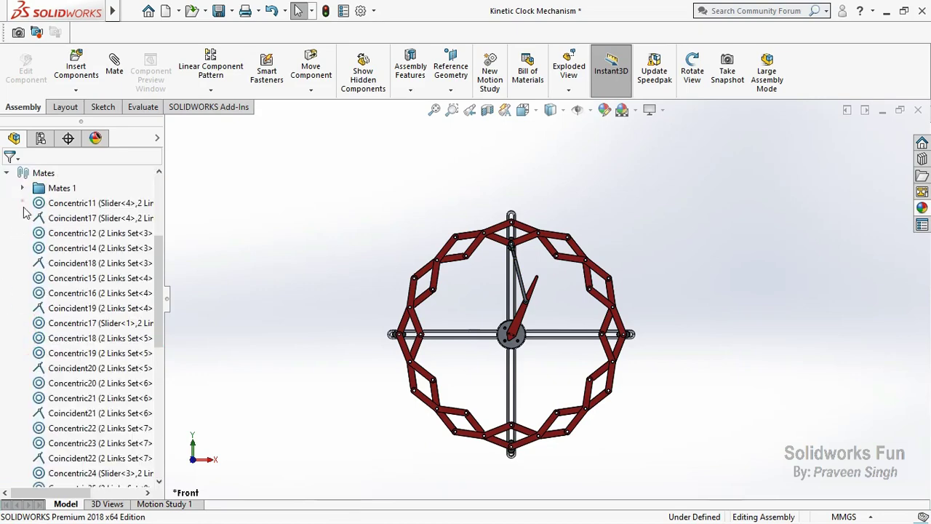
left_click(6, 412)
scroll(6, 410, "down", 8)
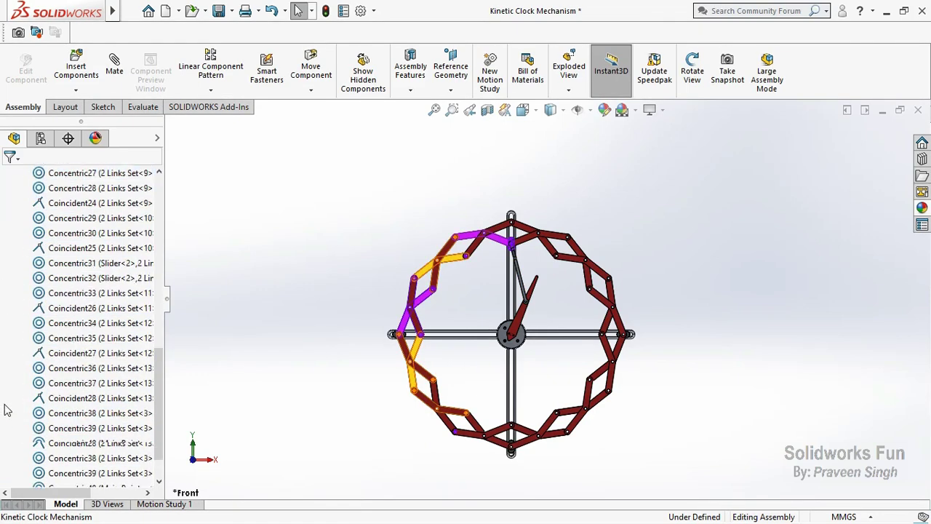
scroll(4, 408, "up", 5)
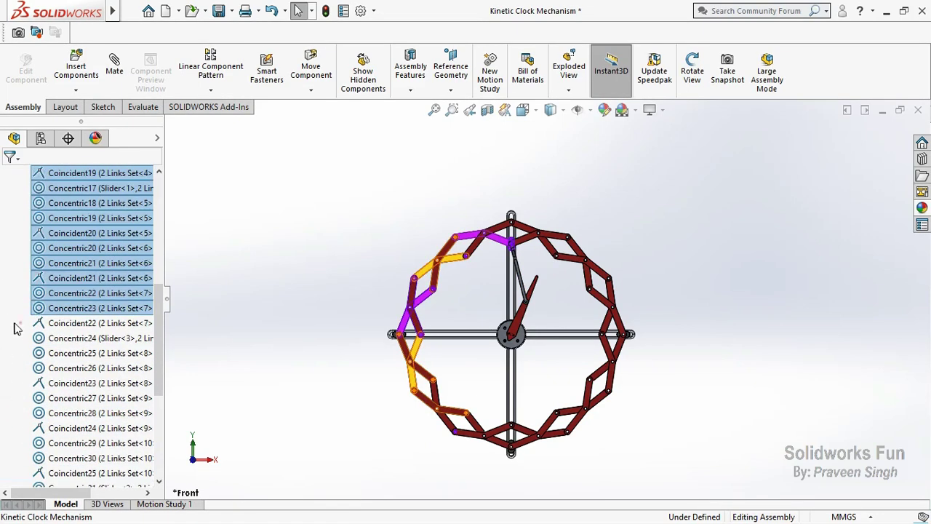
left_click(6, 457, "shift")
Add Coincident25 through Concentric39 to the selection, group them in a Link Mates folder, and save.
scroll(5, 407, "down", 5)
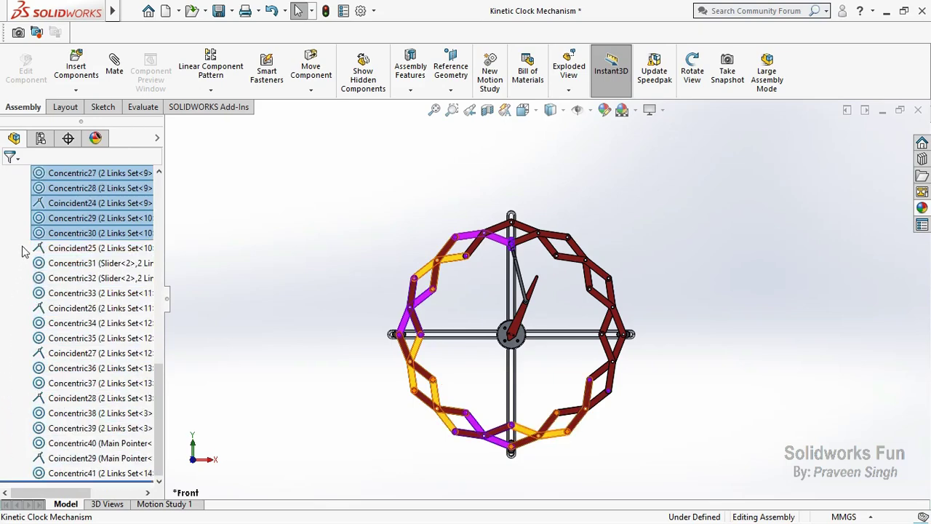
left_click_drag(23, 245, 91, 433)
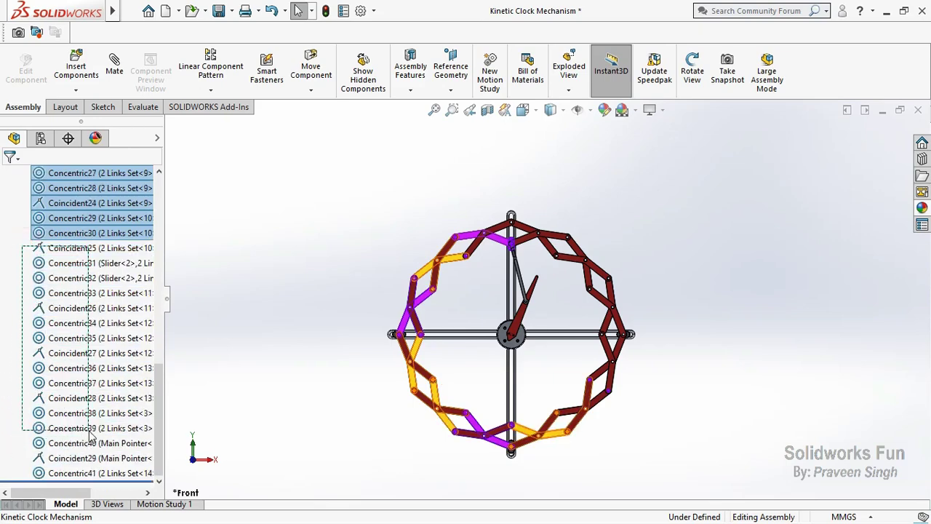
left_click_drag(90, 433, 91, 432)
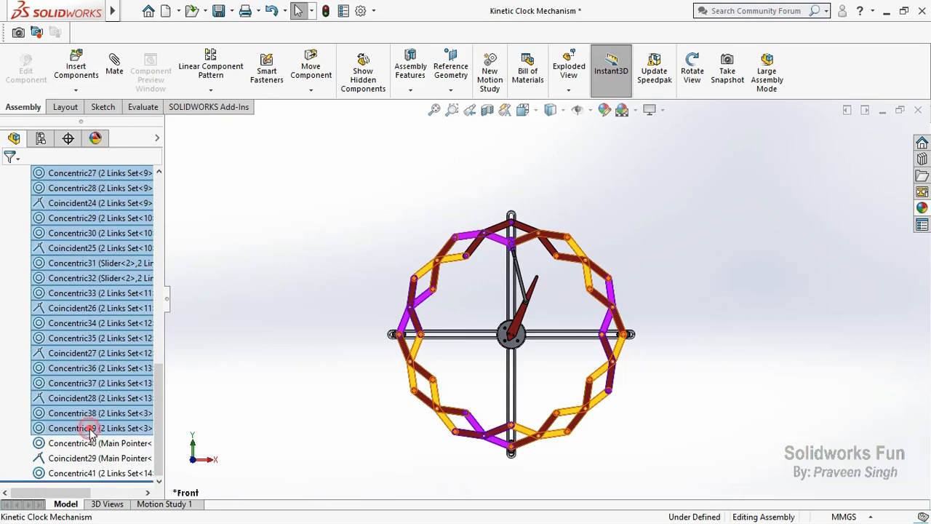
right_click(90, 432)
left_click(203, 361)
type("Link Mates")
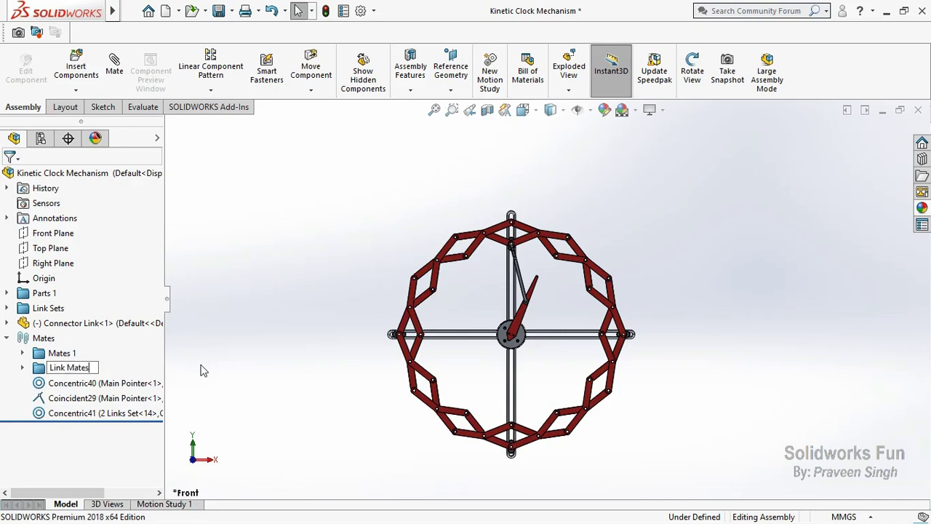
left_click(203, 370)
left_click(222, 13)
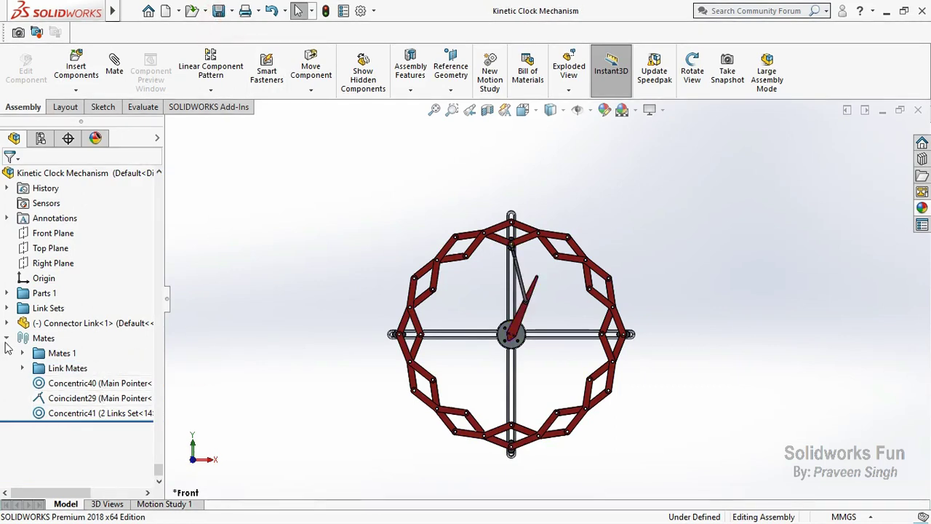
Swing the clock hand to the right and back upward, watching the link ring reshape.
left_click(6, 339)
scroll(564, 367, "down", 3)
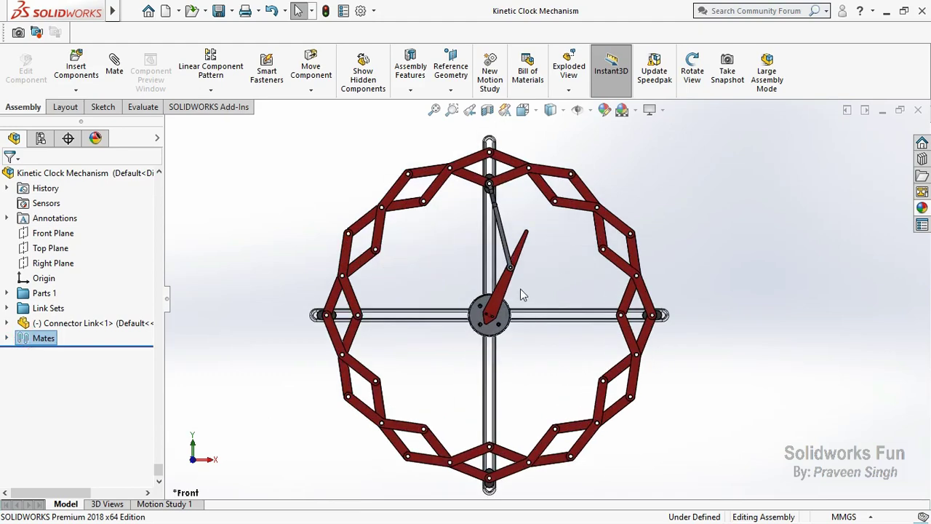
left_click_drag(510, 284, 550, 333)
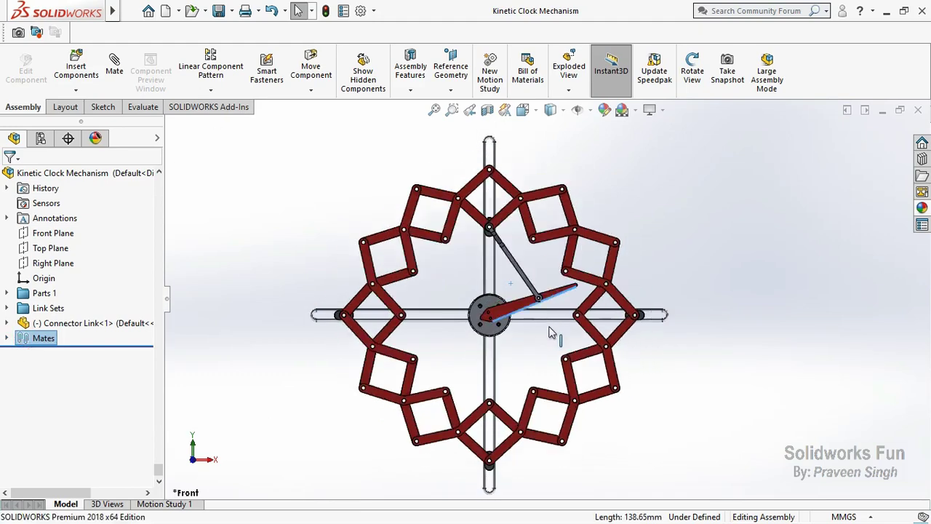
mouse_move(550, 332)
left_mouse_down()
mouse_move(530, 266)
mouse_move(494, 258)
mouse_move(536, 304)
mouse_move(519, 336)
mouse_move(542, 326)
mouse_move(545, 306)
mouse_move(530, 295)
left_mouse_up()
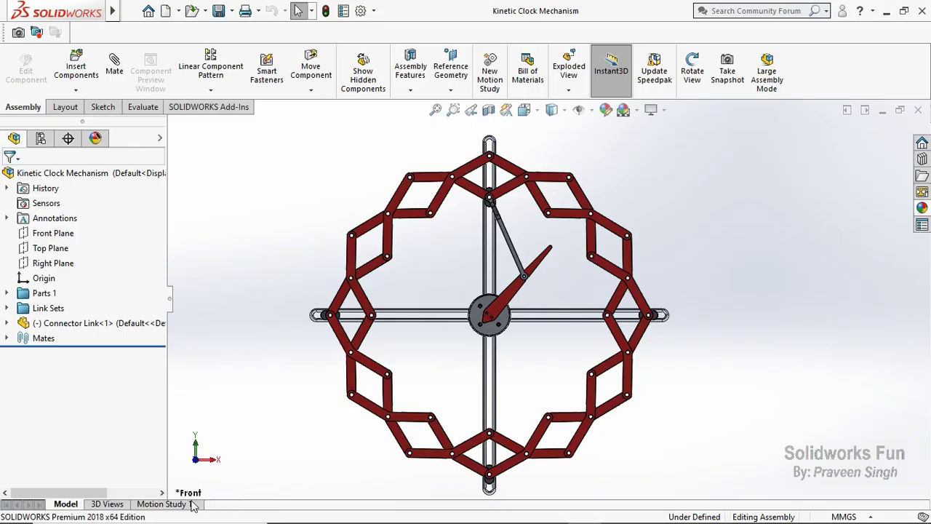
Set Motion Study 1 to 3 frames per second and disable View Key Playback.
left_click(190, 504)
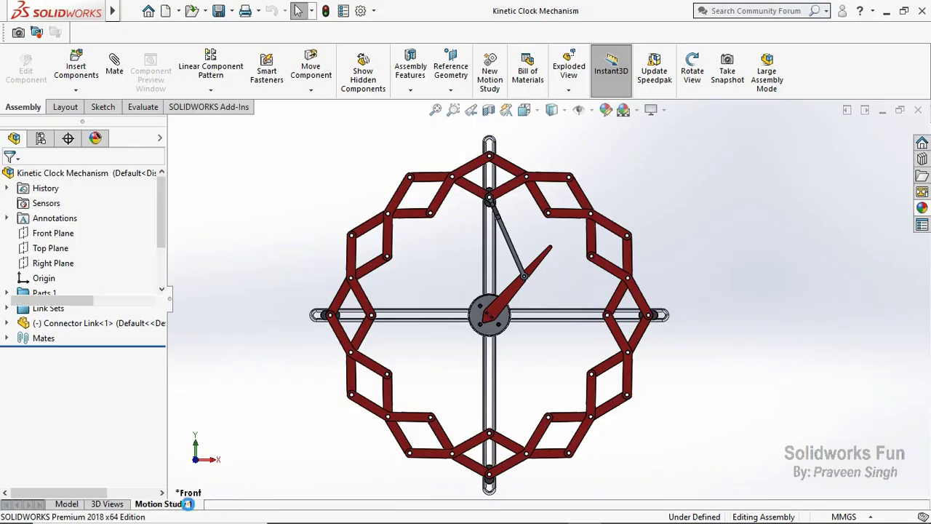
left_click(920, 492)
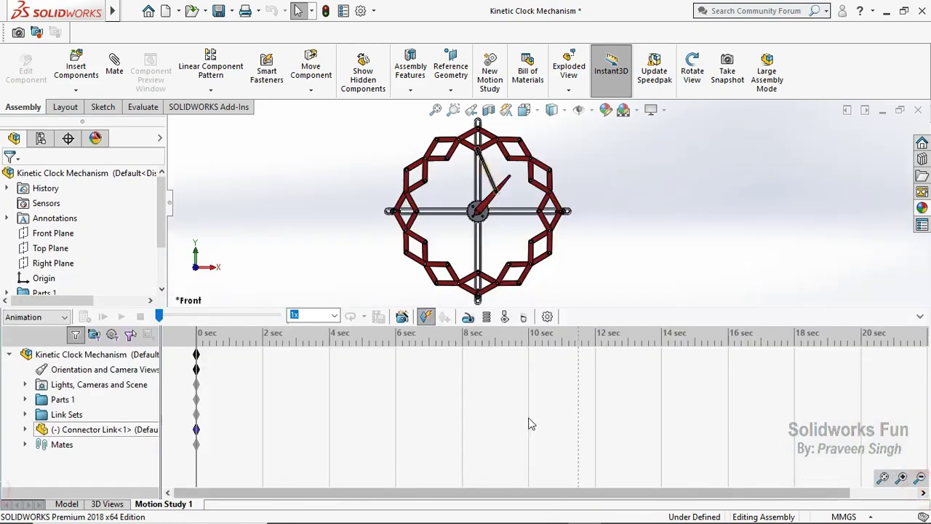
left_click(547, 316)
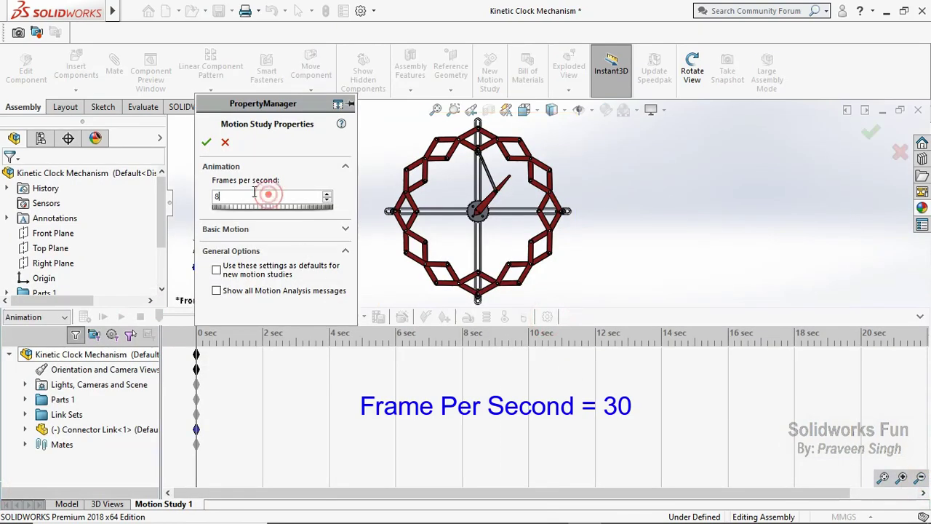
type("30")
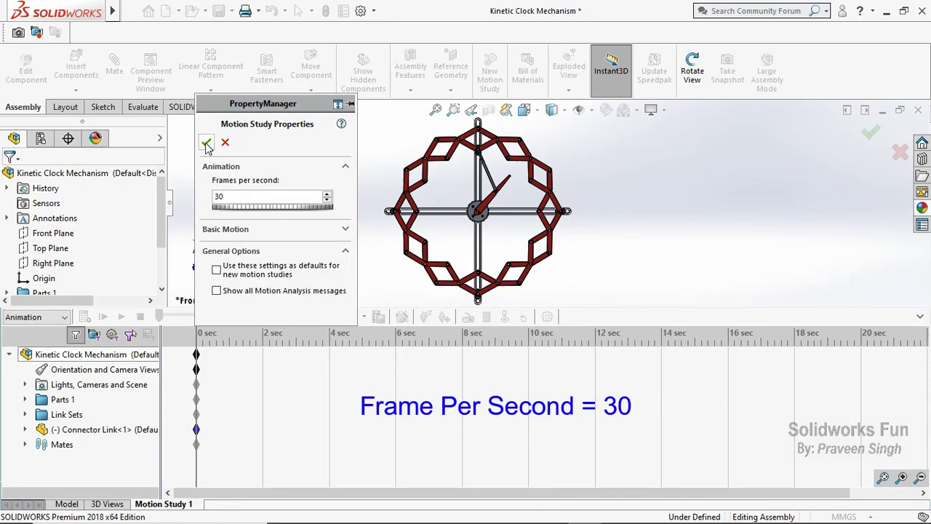
left_click(207, 143)
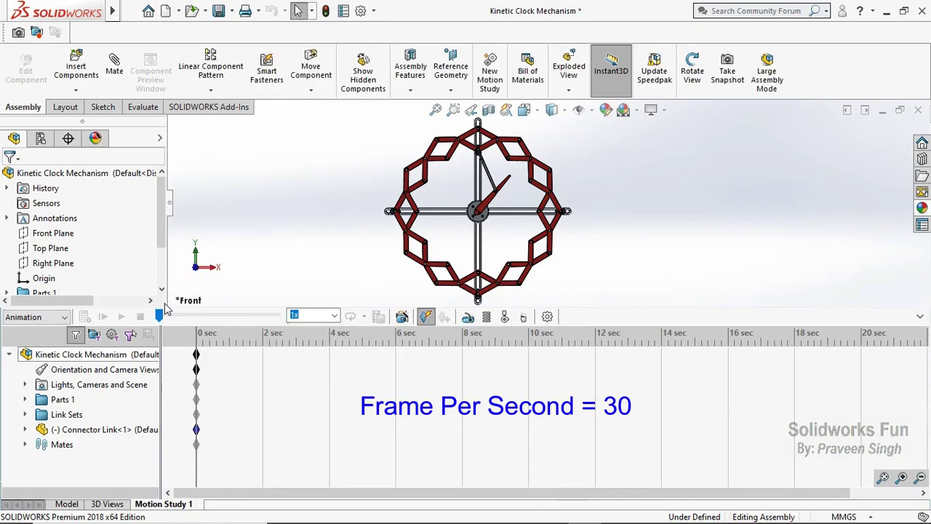
right_click(110, 370)
left_click(137, 377)
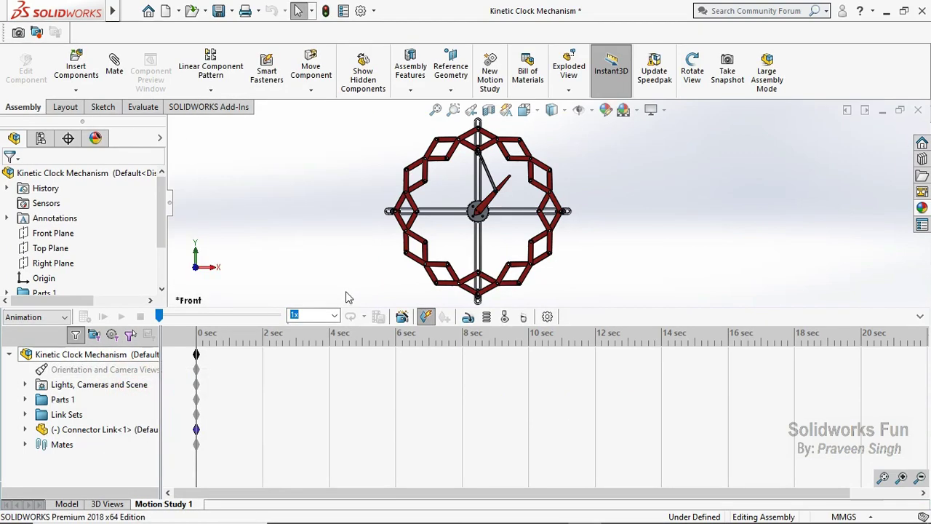
Add a rotary motor on the pointer mounting face, running at 1 RPM.
left_click(468, 318)
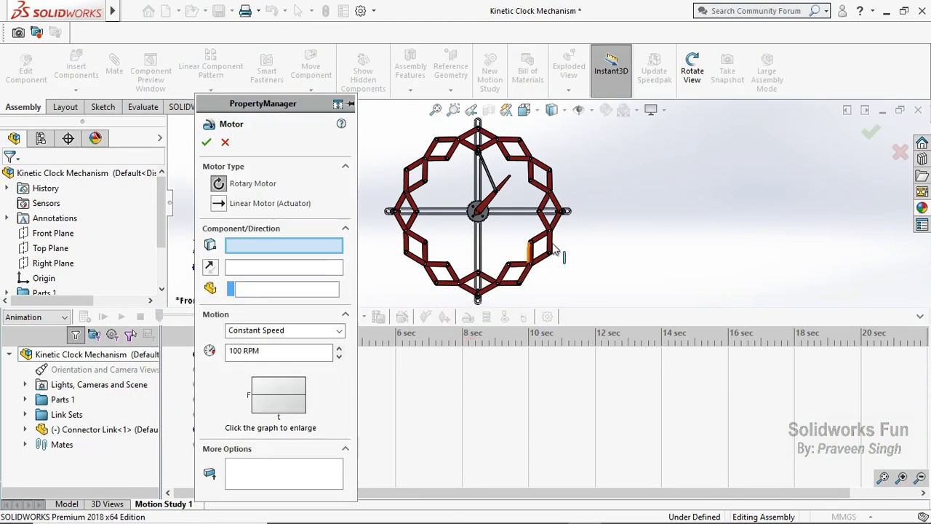
left_click_drag(489, 230, 551, 206)
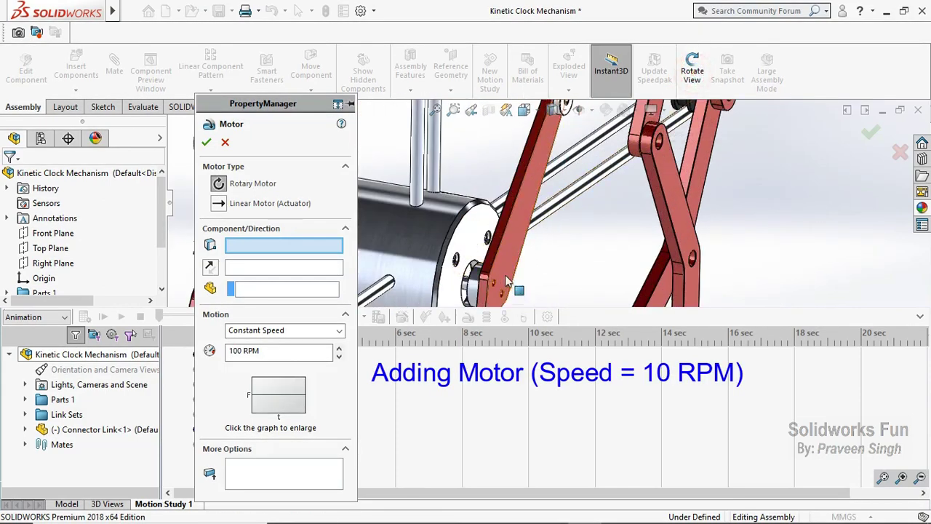
middle_click_drag(551, 206, 460, 289)
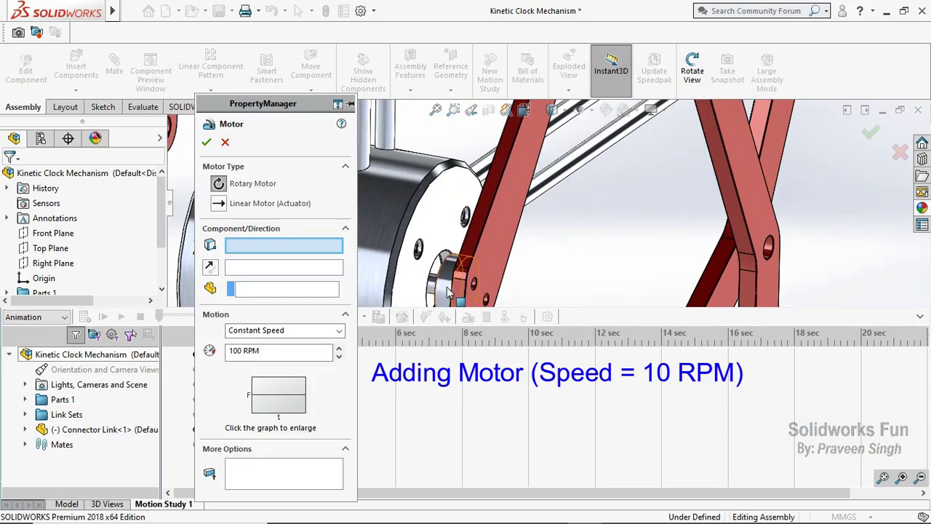
left_click(450, 293)
left_click(692, 70)
left_click_drag(677, 152, 638, 131)
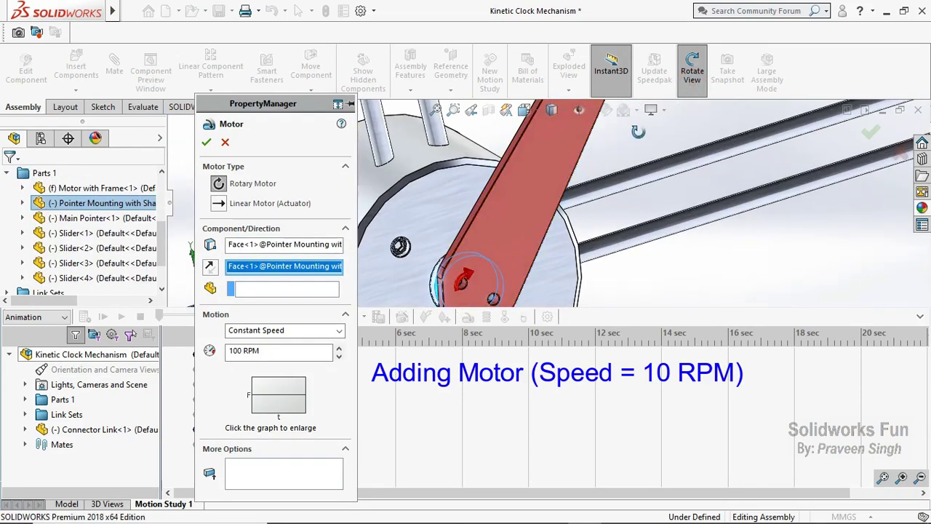
key("Escape")
triple_click(269, 351)
type("1")
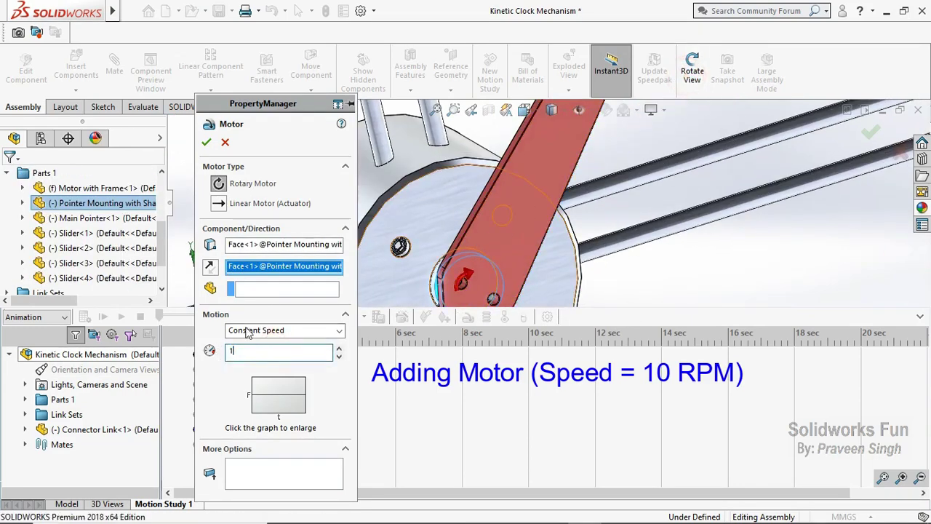
left_click(207, 141)
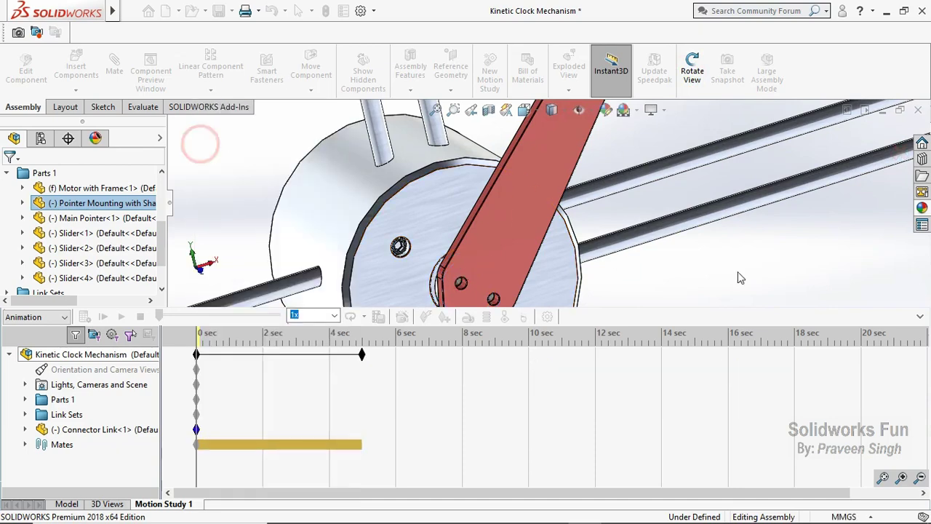
Fit the clock, hide the model tree, switch to Front view and set Normal playback.
key("f")
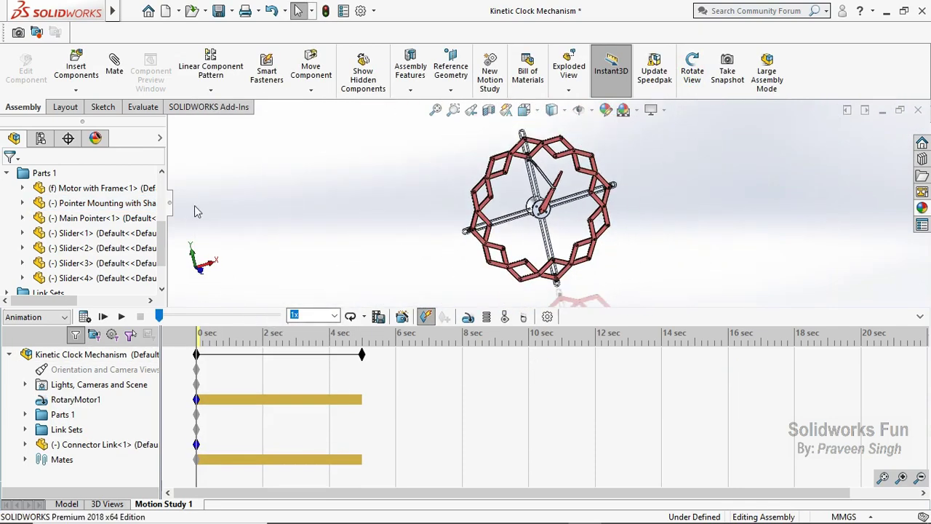
left_click(184, 219)
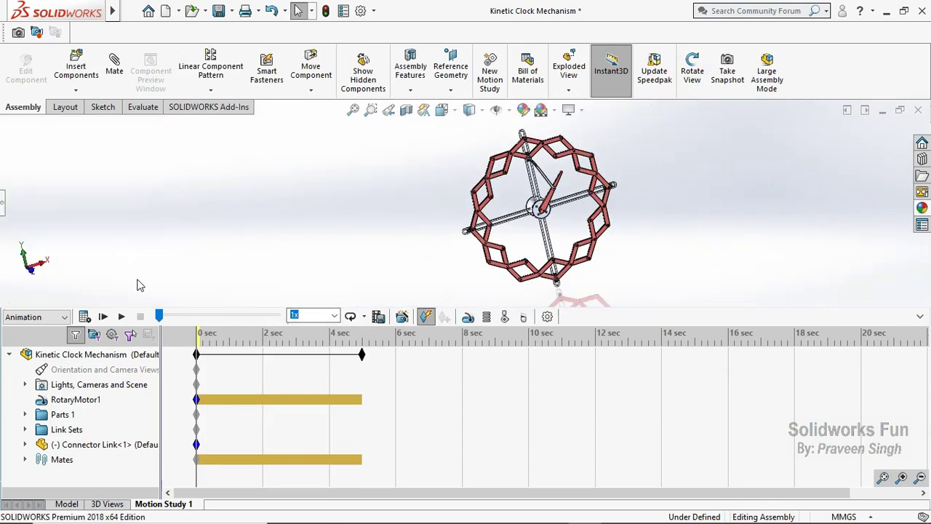
left_click(34, 275)
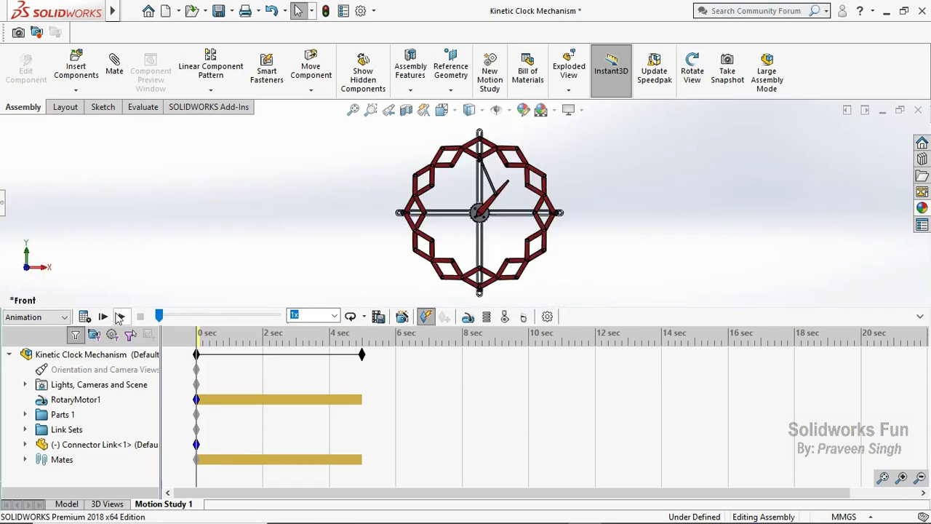
left_click(350, 320)
left_click(360, 333)
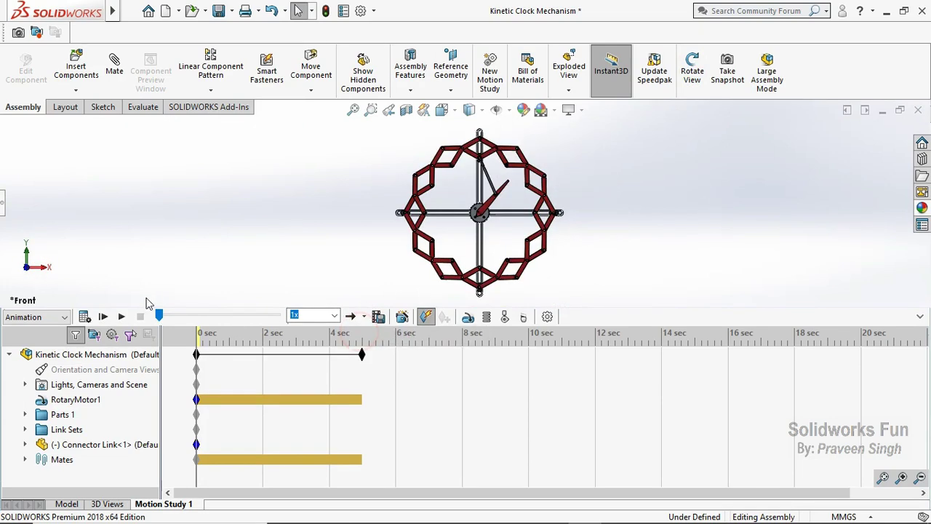
Calculate the study, extend it to 10 seconds, recalculate, then rewind and play it.
left_click(84, 317)
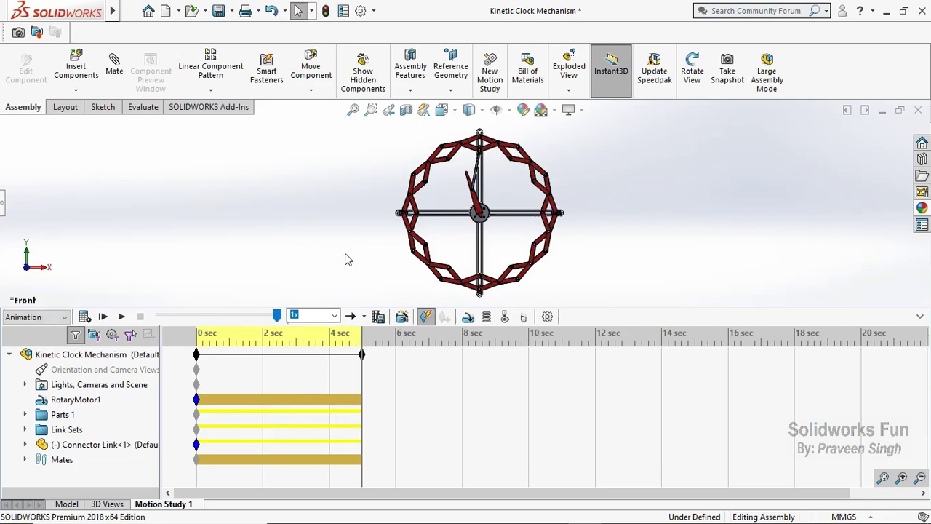
left_click_drag(362, 354, 529, 367)
left_click(84, 318)
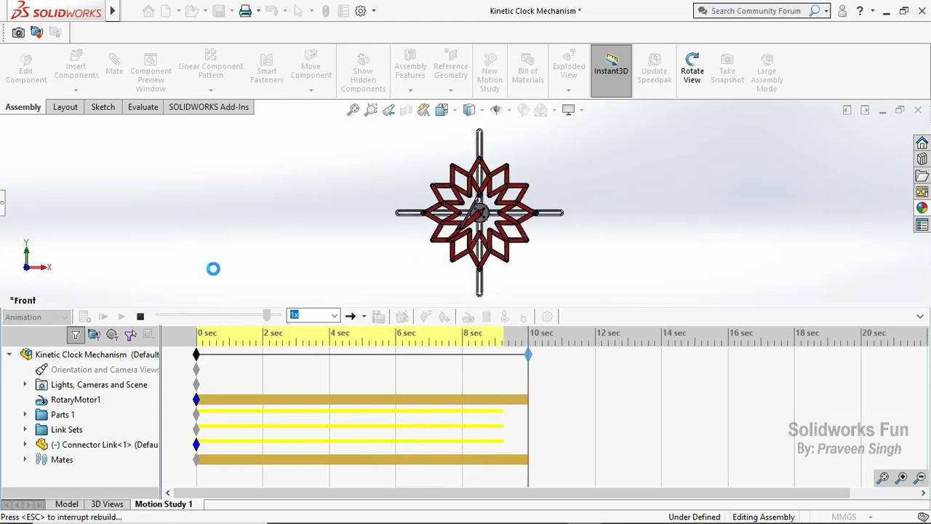
left_click(278, 317)
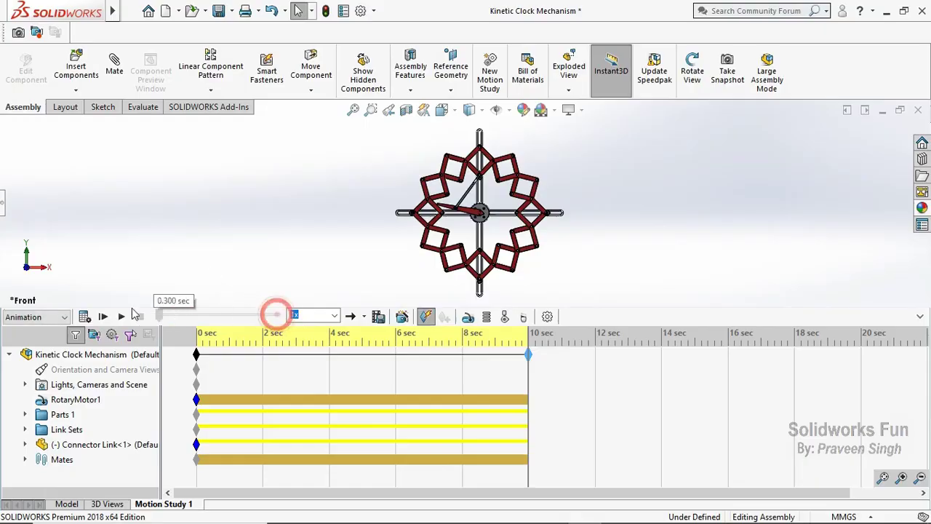
left_click(121, 317)
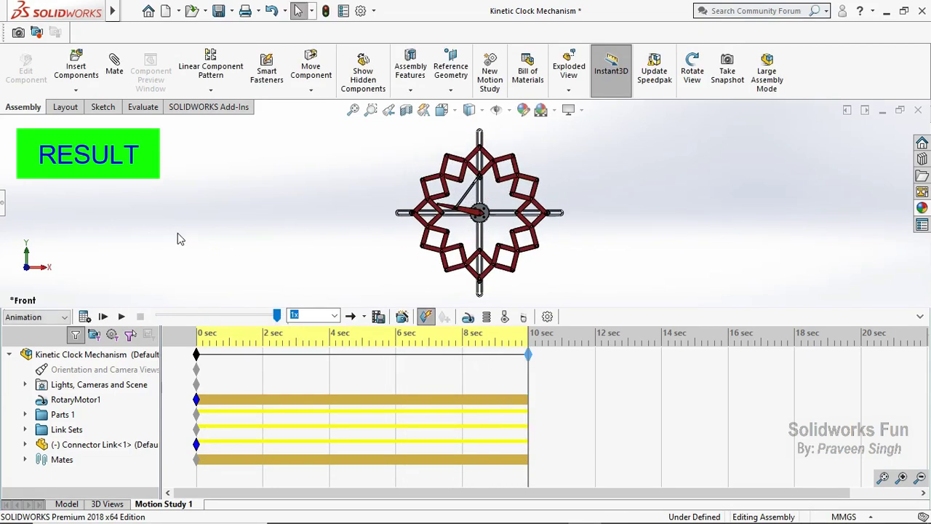
Play the animation with the timeline collapsed, then replay it from an oblique 3D angle.
left_click(921, 313)
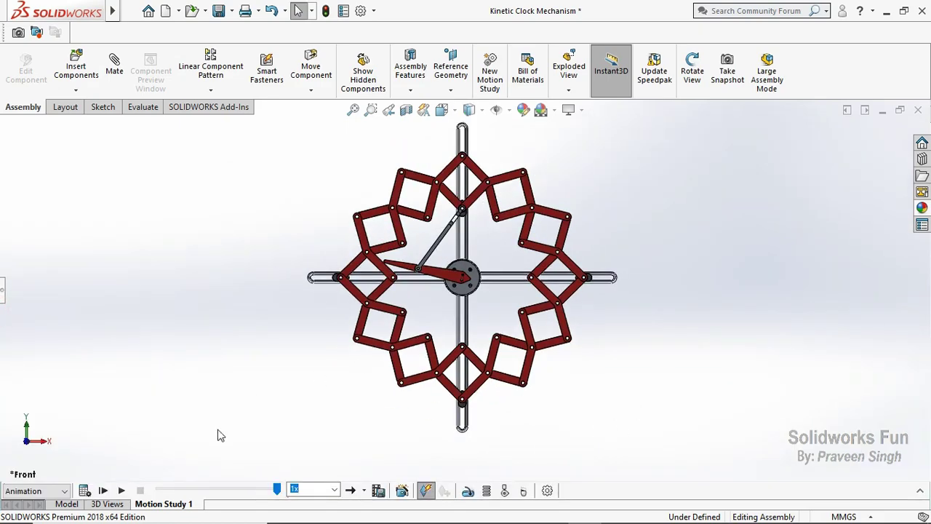
left_click(121, 490)
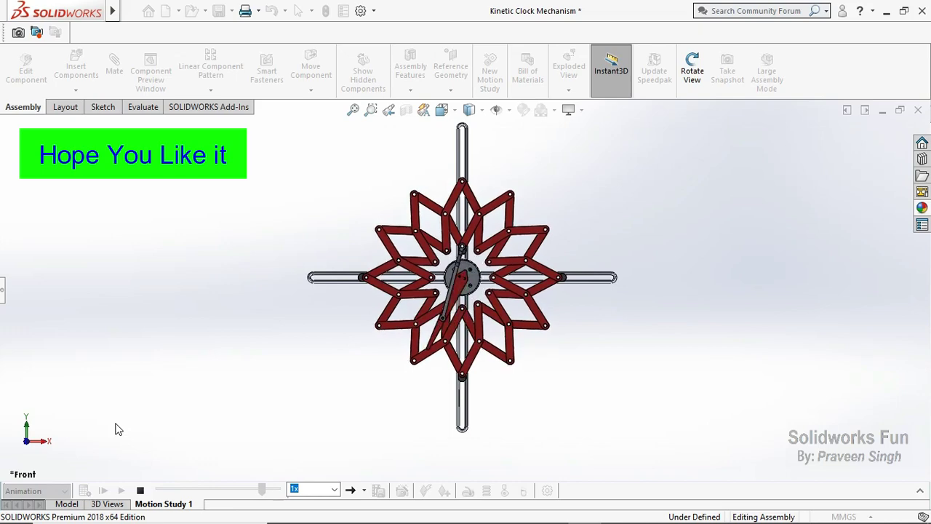
left_click(683, 85)
left_click_drag(677, 174, 655, 209)
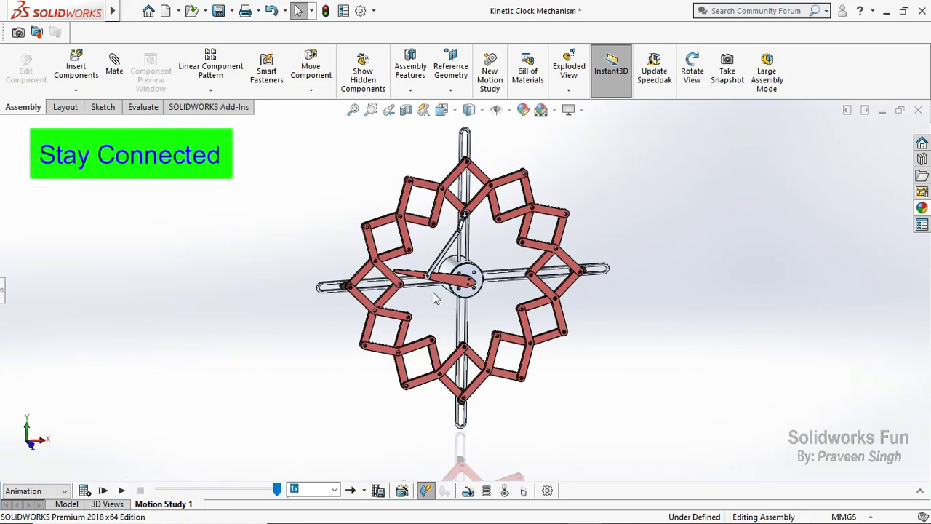
left_click(121, 491)
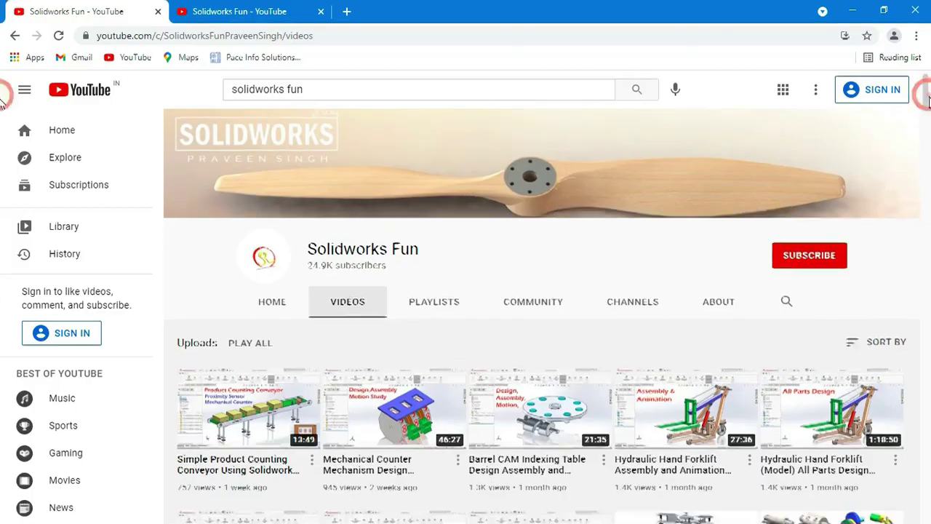
Scroll through the Solidworks Fun uploaded videos, then scroll the channel's Playlists page.
scroll(5, 116, "down", 2)
scroll(4, 138, "down", 3)
scroll(3, 149, "down", 3)
scroll(3, 150, "down", 4)
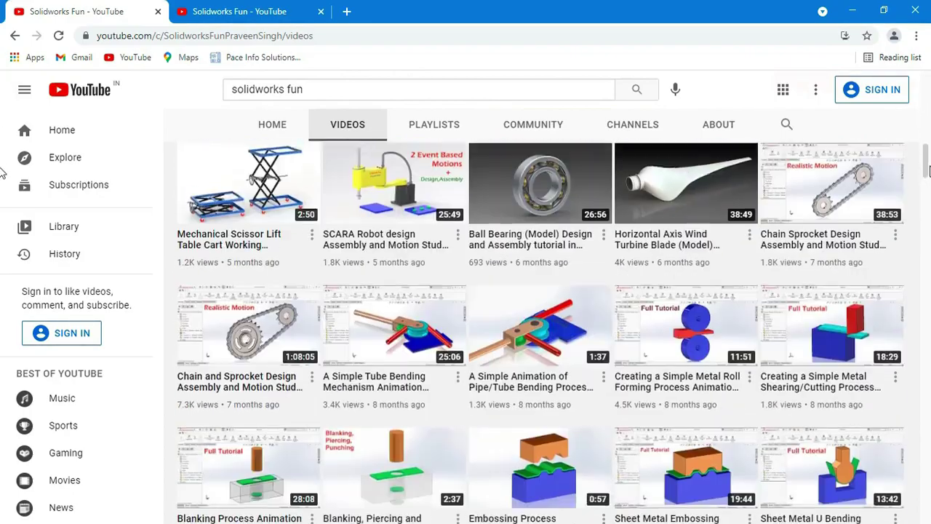
scroll(3, 168, "down", 1)
scroll(3, 189, "down", 4)
scroll(3, 207, "down", 4)
mouse_move(928, 218)
left_mouse_down()
mouse_move(911, 347)
mouse_move(911, 380)
mouse_move(924, 399)
mouse_move(926, 507)
left_mouse_up()
key("ctrl+Tab")
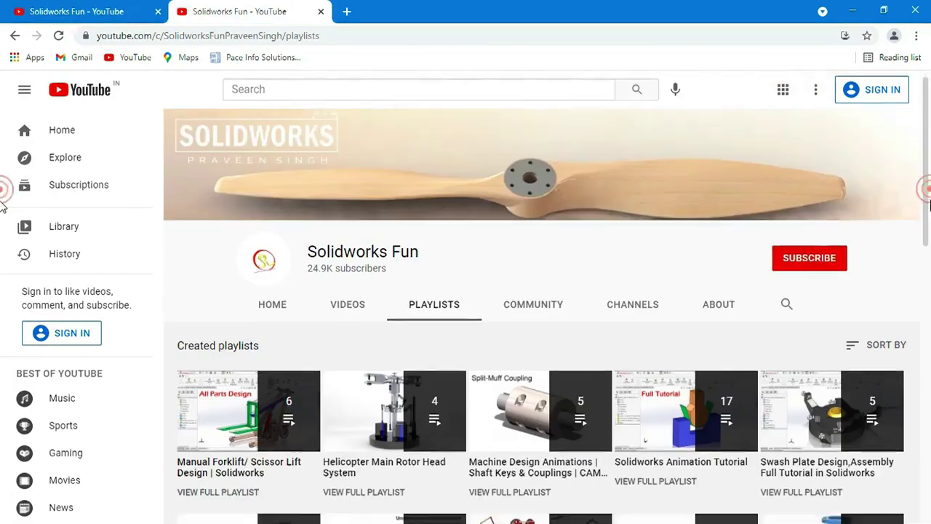
mouse_move(927, 182)
left_mouse_down()
mouse_move(924, 405)
mouse_move(906, 447)
left_mouse_up()
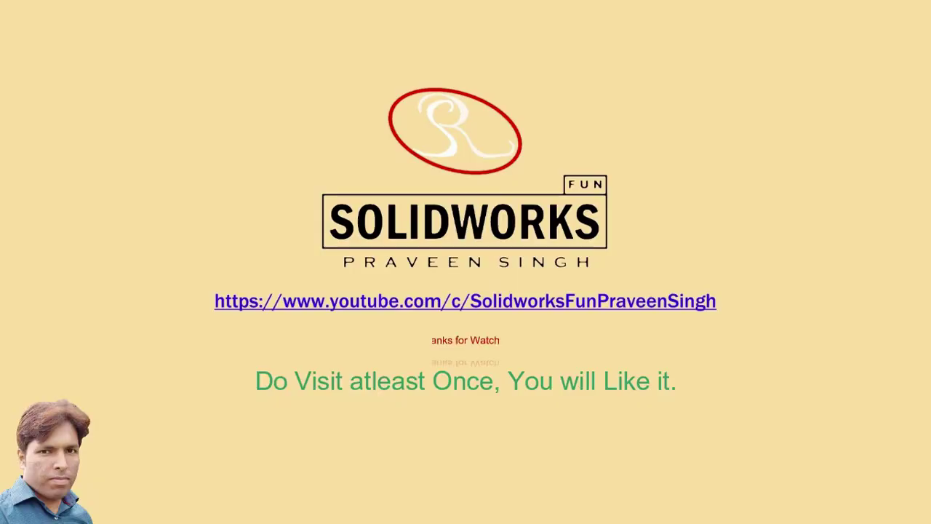